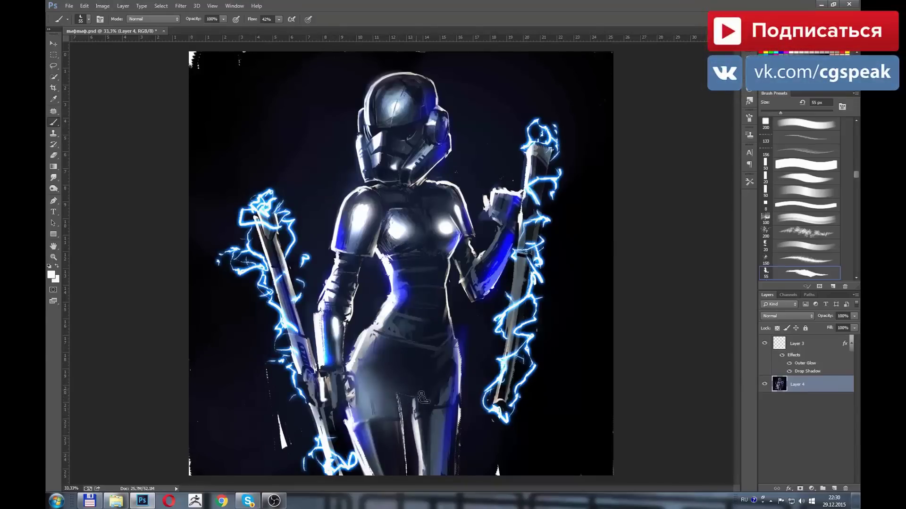
Step: Brush a light stroke down the leg, zoom in on the upper body and sample near-black
left_click_drag(421, 398, 415, 474)
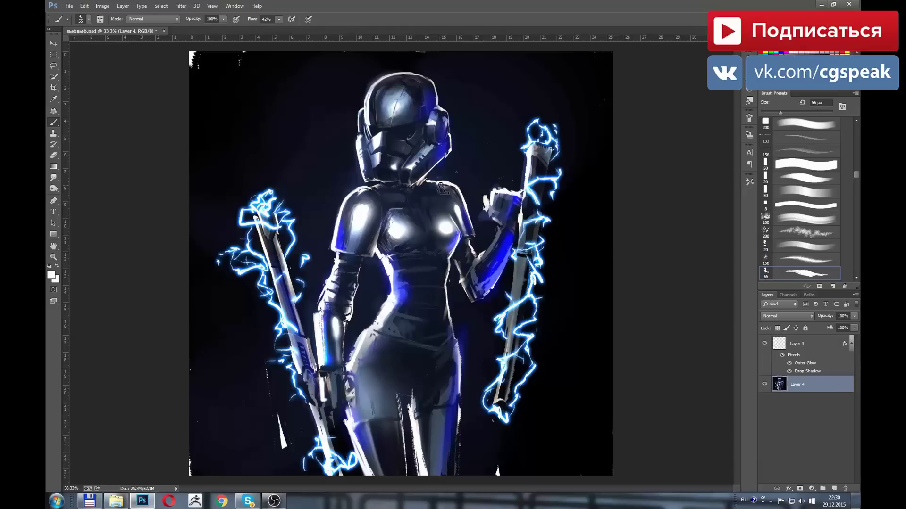
left_click_drag(429, 183, 432, 184, "ctrl")
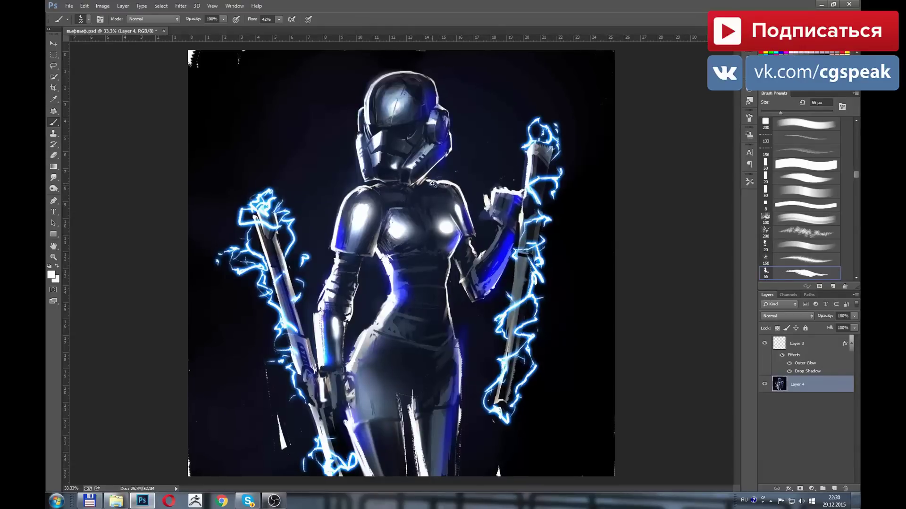
left_click(432, 184, "ctrl")
left_click(427, 201, "alt")
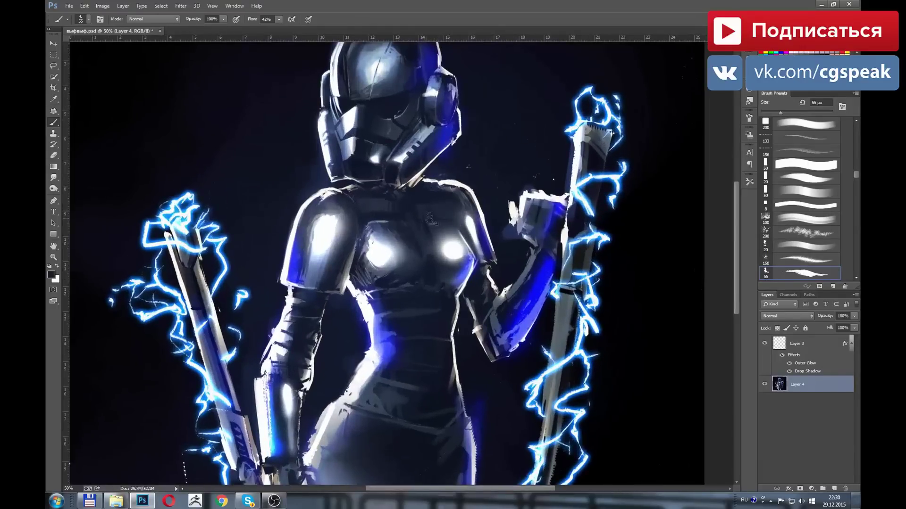
Step: Darken the chest, collar and the bright helmet-chin highlight with sampled dark colours
left_click_drag(460, 226, 471, 253)
mouse_move(457, 210)
left_mouse_down()
mouse_move(449, 187)
mouse_move(456, 203)
left_mouse_up()
left_click(380, 173, "alt")
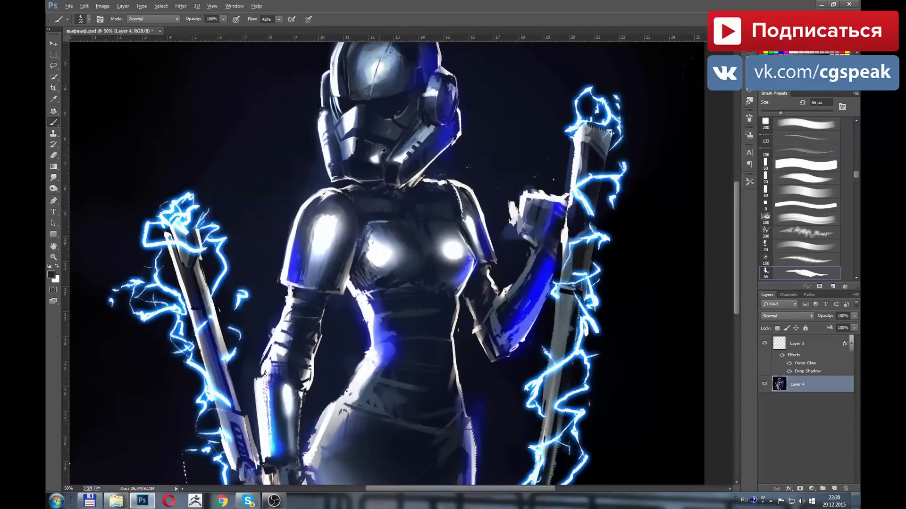
left_click_drag(382, 163, 367, 163)
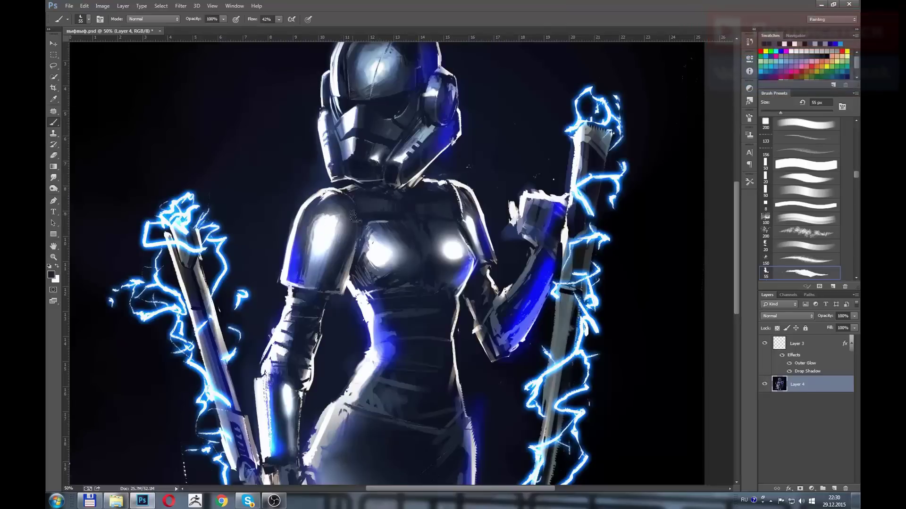
left_click(337, 183, "alt")
left_click_drag(359, 207, 358, 259)
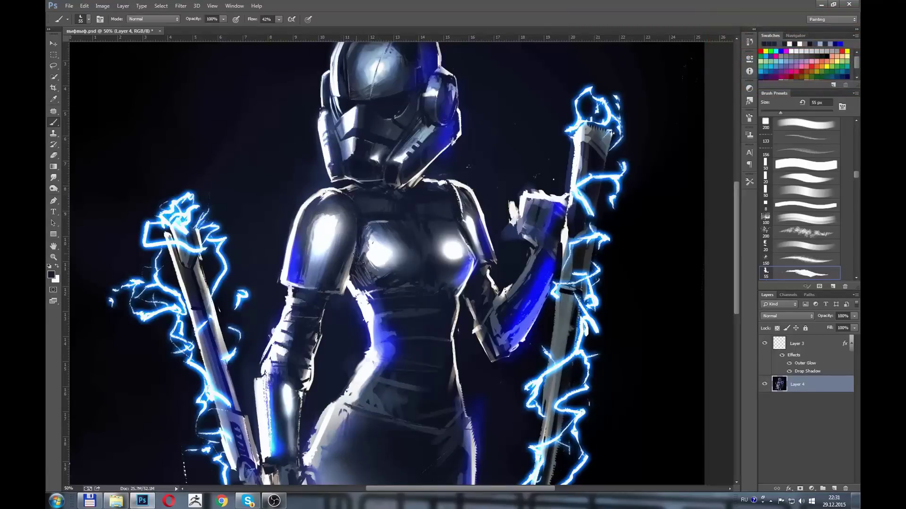
Step: Cover the bright blue shoulder patch with darker sampled blues
left_click(377, 302, "alt")
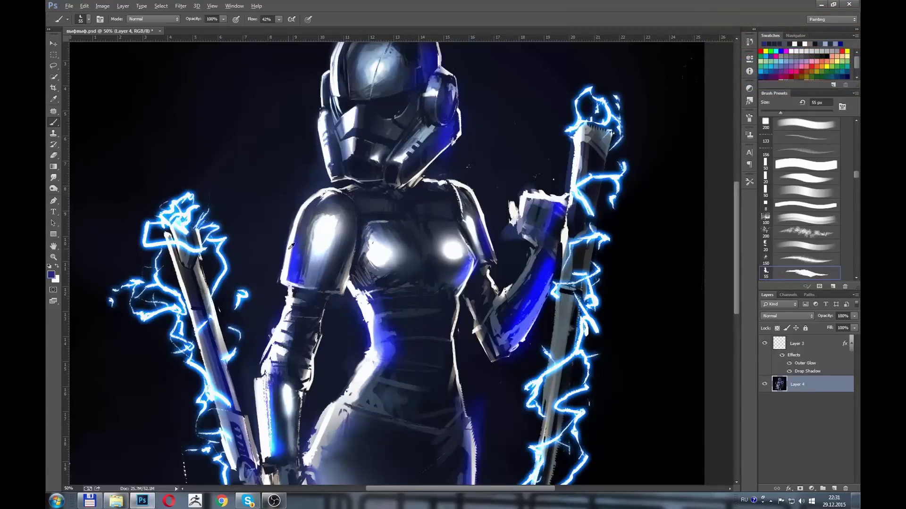
mouse_move(291, 246)
left_mouse_down()
mouse_move(304, 261)
mouse_move(306, 225)
mouse_move(295, 274)
mouse_move(306, 243)
left_mouse_up()
left_click(307, 222, "alt")
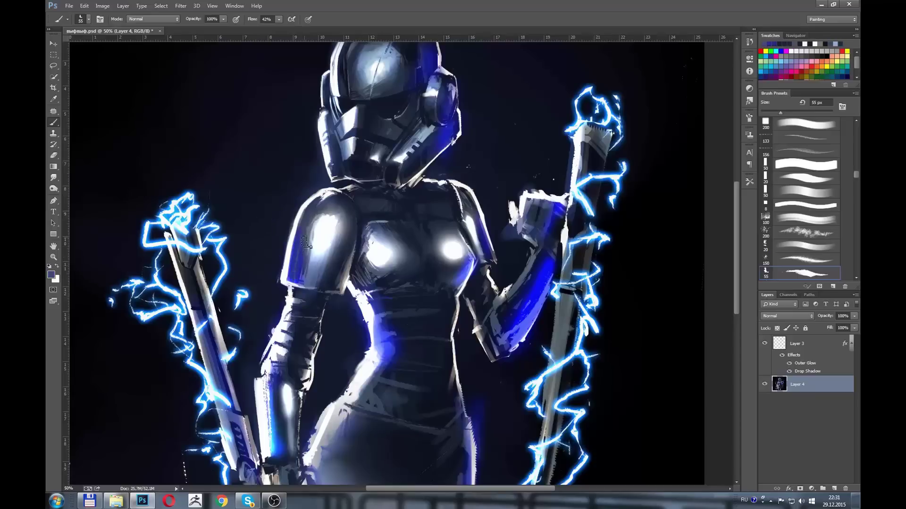
left_click(308, 274, "alt")
mouse_move(305, 281)
left_mouse_down()
mouse_move(309, 269)
mouse_move(306, 283)
left_mouse_up()
left_click_drag(309, 252, 300, 283)
left_click(300, 281, "alt")
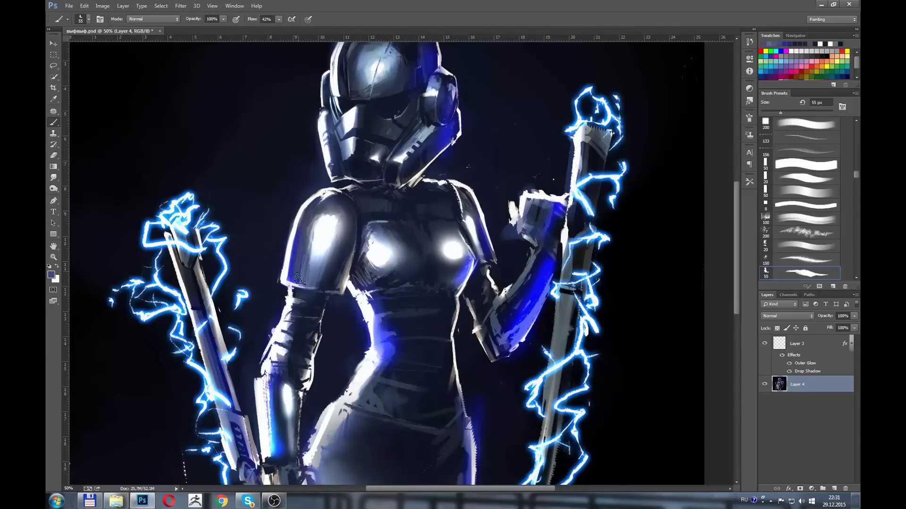
Step: Repaint the forearm toward the elbow in darker, saturated blue, then zoom out
left_click(538, 279, "alt")
mouse_move(542, 268)
left_mouse_down()
mouse_move(530, 305)
mouse_move(549, 261)
mouse_move(500, 299)
mouse_move(510, 305)
mouse_move(504, 338)
mouse_move(515, 339)
left_mouse_up()
left_click(536, 265, "alt")
left_click(513, 252, "alt")
left_click(538, 266, "alt")
left_click(524, 304, "alt")
left_click(480, 230, "alt")
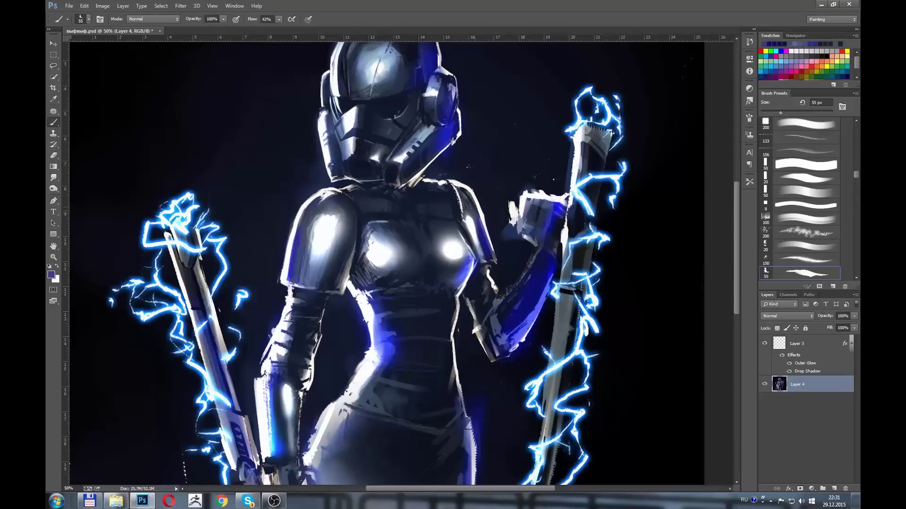
scroll(466, 183, "down", 3, "alt")
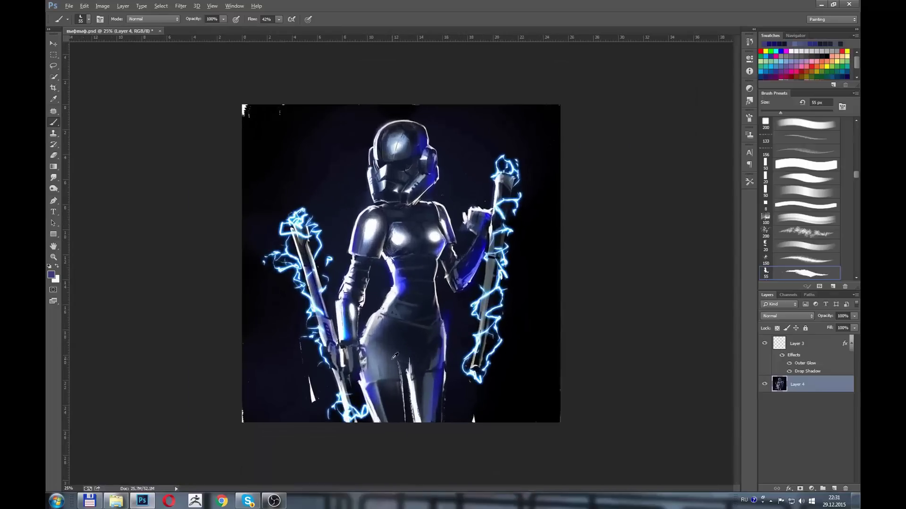
Step: Paint dark strokes across the hips, then light strokes over the hip area
scroll(378, 346, "up", 3, "alt")
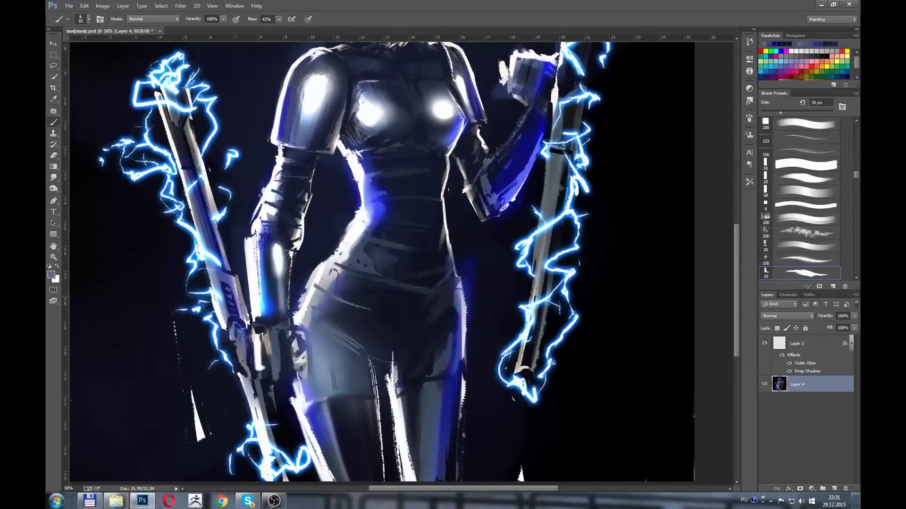
left_click_drag(320, 288, 420, 321)
left_click_drag(307, 300, 366, 331)
left_click(309, 314, "alt")
mouse_move(304, 309)
left_mouse_down()
mouse_move(325, 336)
mouse_move(311, 363)
left_mouse_up()
Step: Hatch light diagonal strokes over the left thigh, hip and hand
left_click_drag(327, 331, 309, 387)
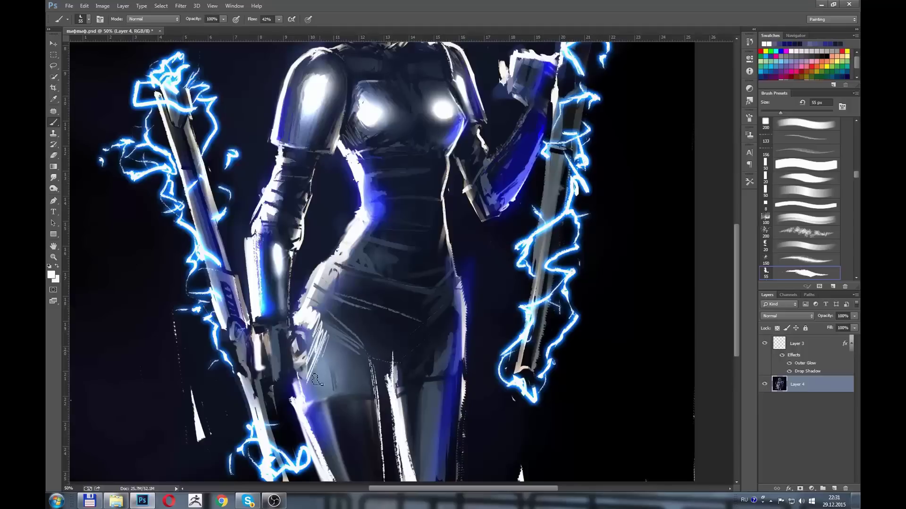
left_click_drag(332, 348, 317, 394)
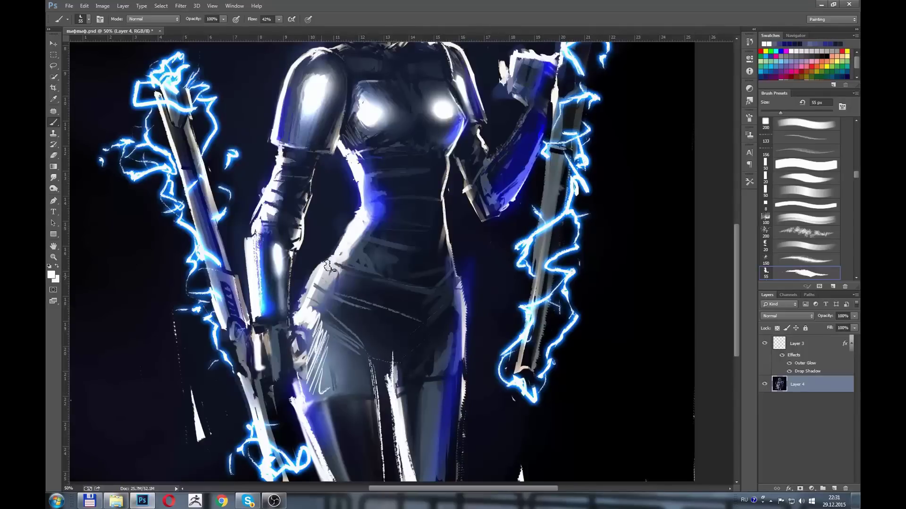
mouse_move(335, 260)
left_mouse_down()
mouse_move(304, 300)
mouse_move(311, 315)
left_mouse_up()
left_click_drag(258, 334, 274, 366)
Step: Add blue accents along the hand, left leg, weapon and right leg's edge
left_click(269, 309, "alt")
mouse_move(276, 333)
left_mouse_down()
mouse_move(286, 350)
mouse_move(266, 371)
mouse_move(257, 437)
left_mouse_up()
left_click_drag(278, 380, 271, 446)
left_click_drag(460, 349, 451, 479)
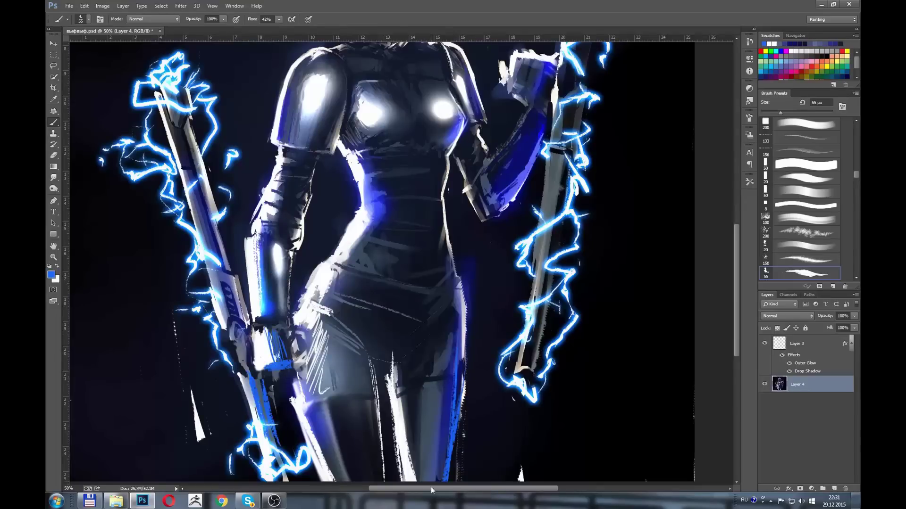
Step: Try two white strokes near the right staff, then undo them
left_click_drag(454, 235, 364, 430)
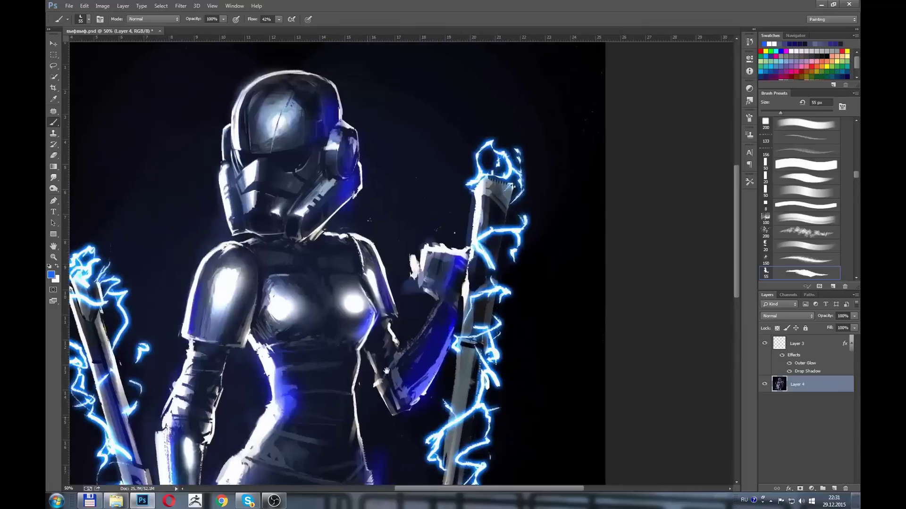
left_click(480, 215, "alt")
mouse_move(472, 380)
left_mouse_down()
mouse_move(427, 202)
mouse_move(584, 229)
left_mouse_up()
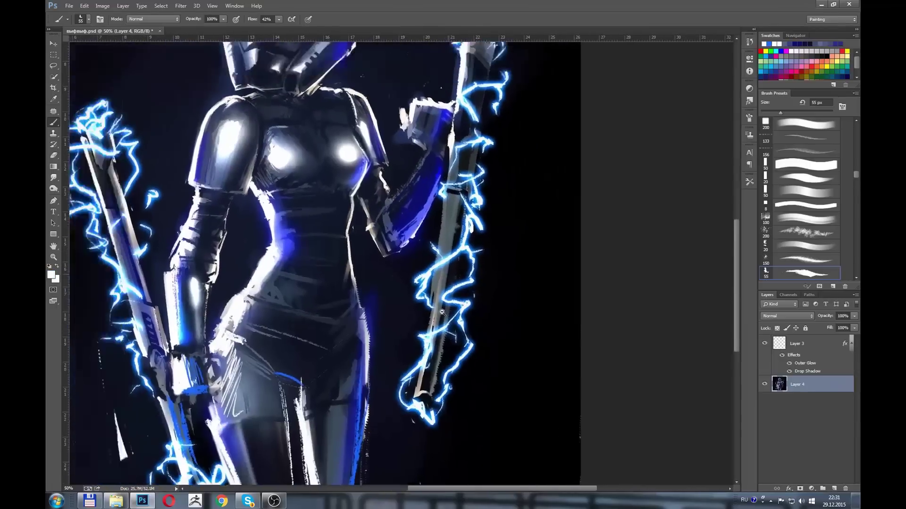
key("ctrl+minus")
key("ctrl+plus")
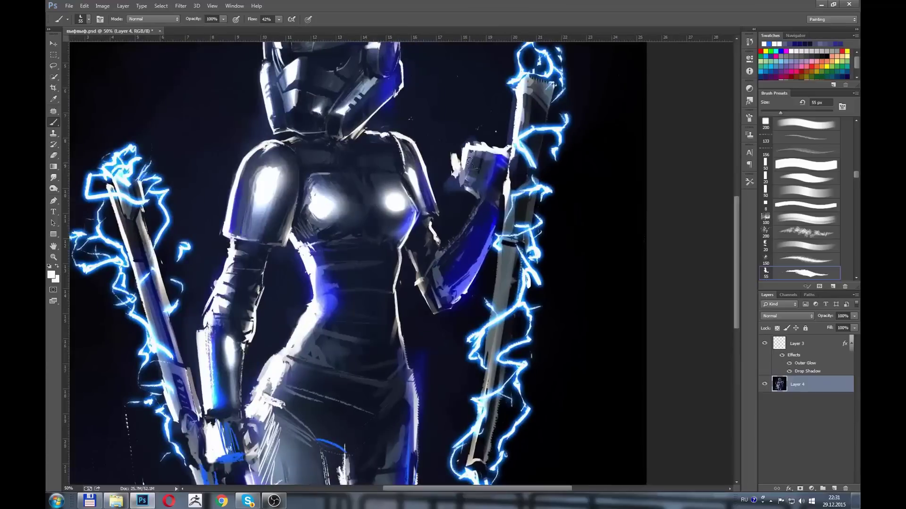
left_click_drag(554, 321, 552, 412)
left_click_drag(547, 398, 590, 314)
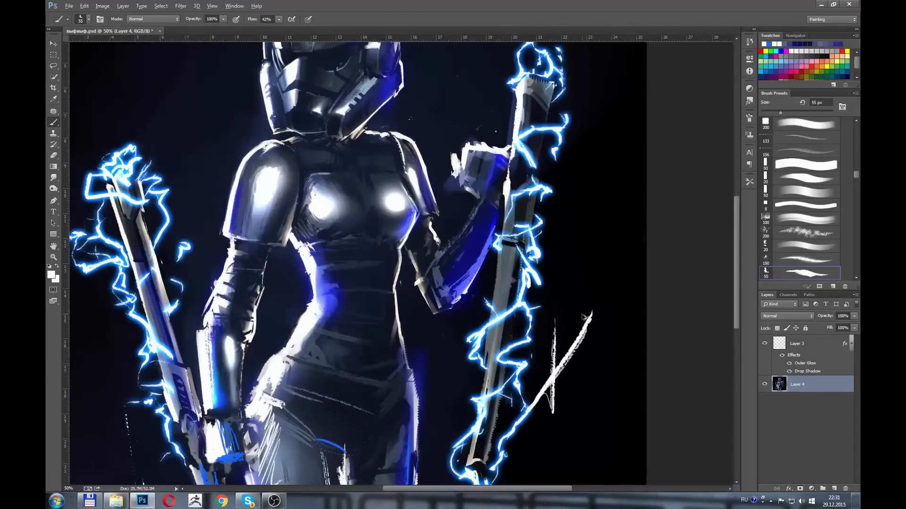
key("ctrl+alt+z")
key("ctrl+alt+z")
Step: Reframe the chest and lower body and sample a blue-violet from the chest
mouse_move(375, 137)
left_mouse_down("ctrl")
mouse_move(417, 239)
mouse_move(399, 222)
mouse_move(413, 223)
left_mouse_up("ctrl")
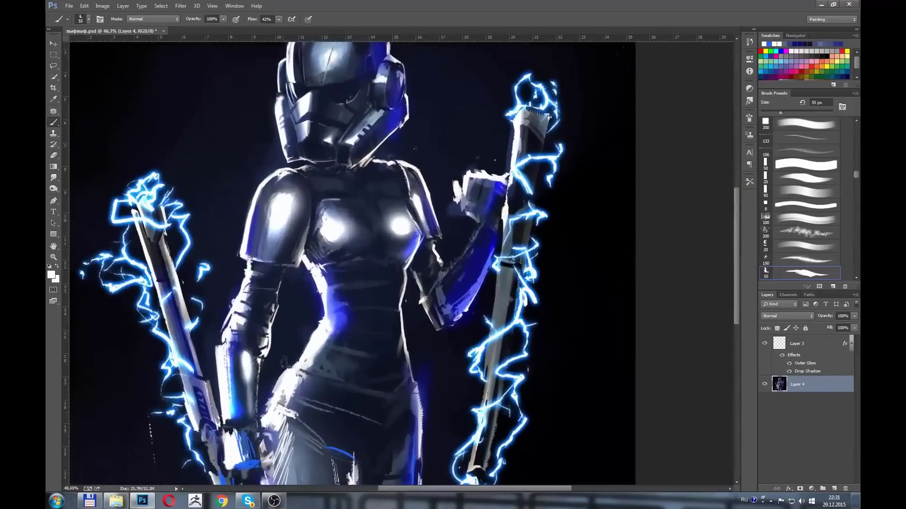
left_click_drag(392, 274, 396, 229)
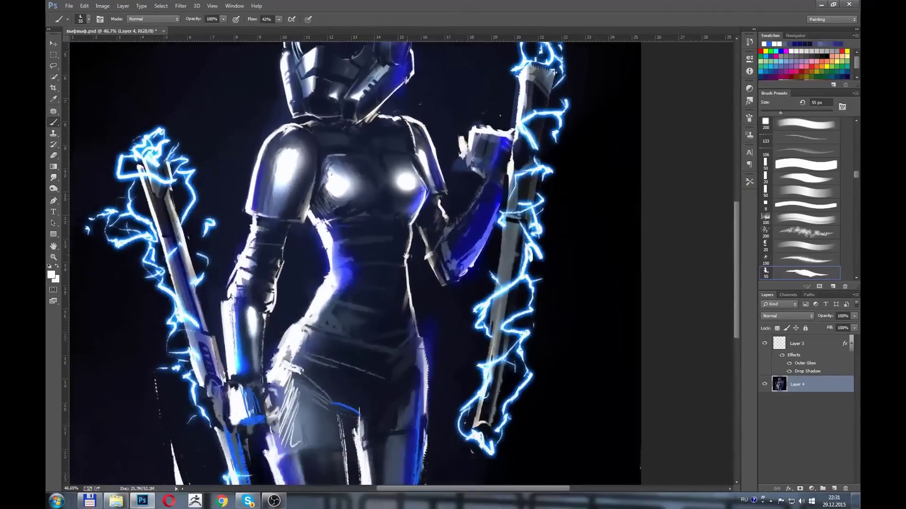
left_click(355, 273, "alt")
left_click(343, 271, "alt")
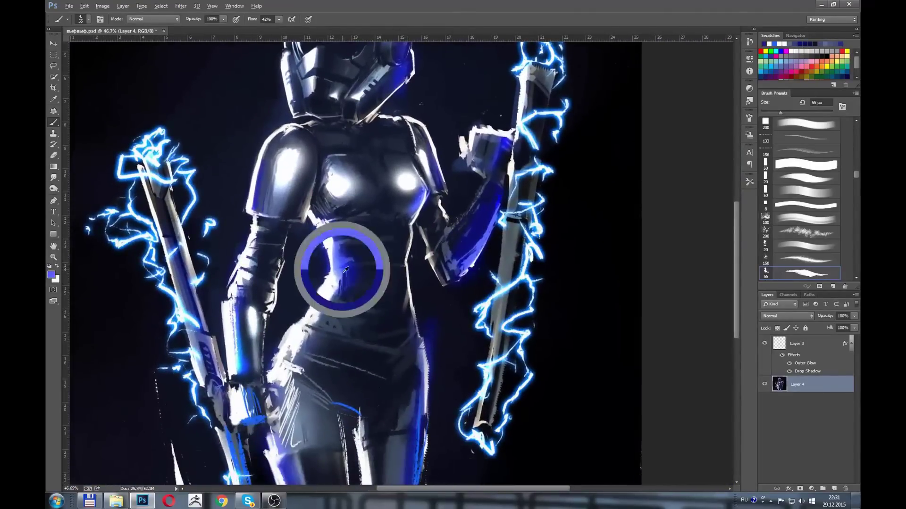
Step: Choose the last 70 px brush preset and sample a light paint colour
right_click(427, 261)
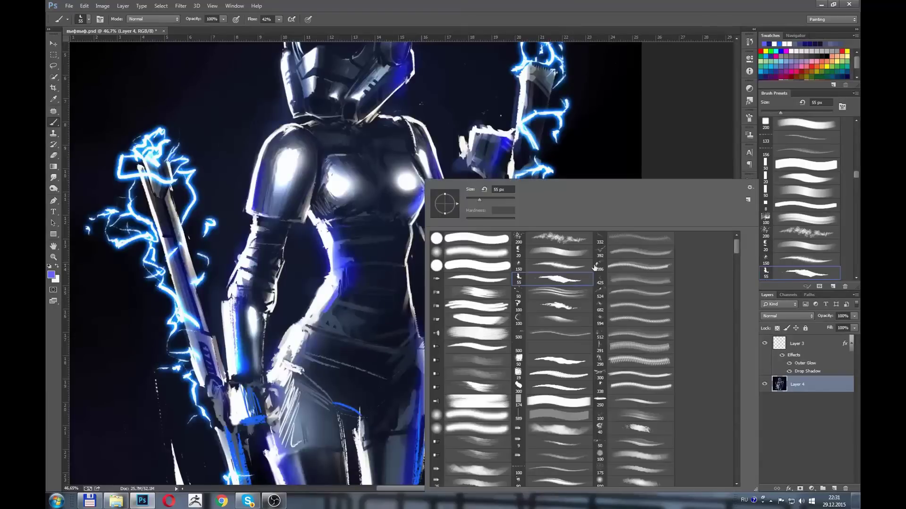
left_click(571, 253)
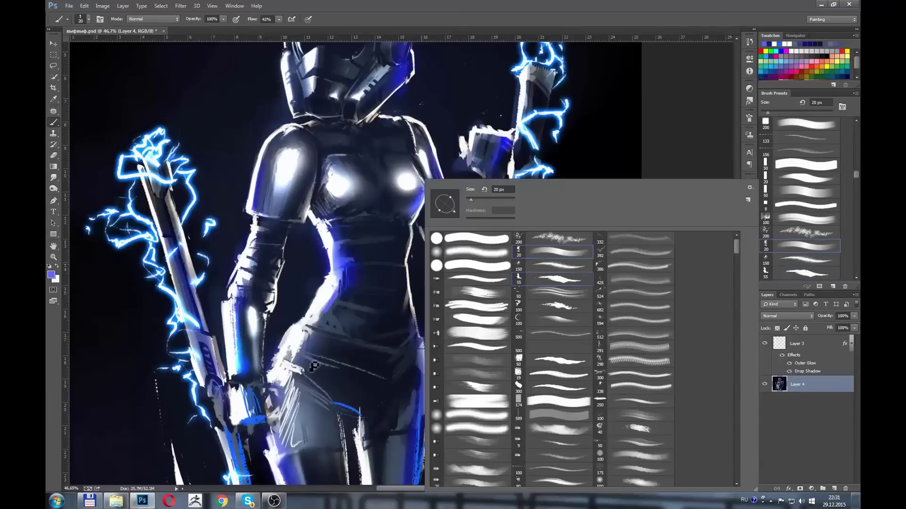
left_click_drag(737, 248, 737, 472)
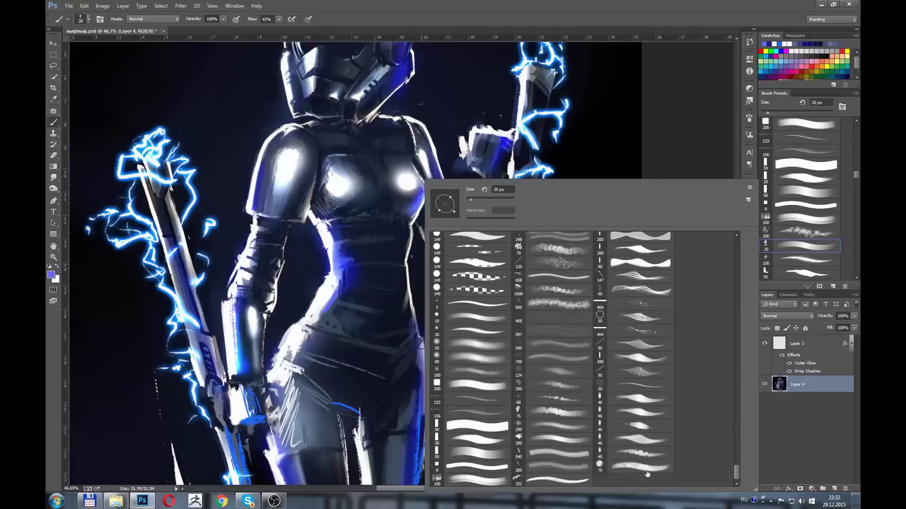
left_click(645, 469)
left_click(345, 276)
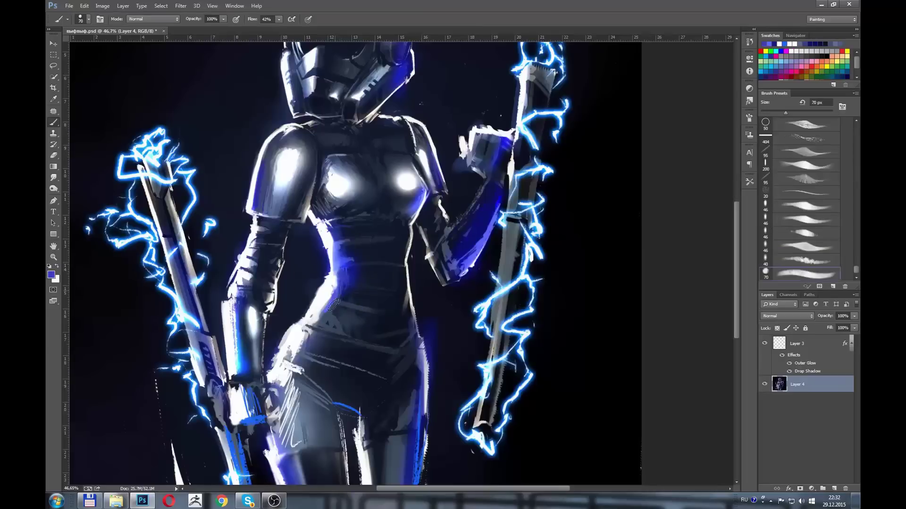
left_click(330, 290, "alt")
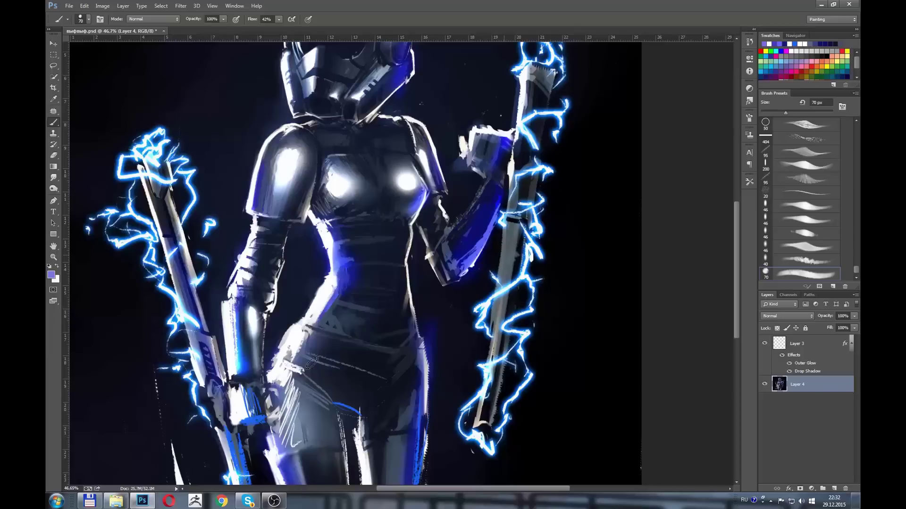
Step: Frame the full helmet, sample its colours and darken its lower blue edge
left_click_drag(421, 150, 425, 249)
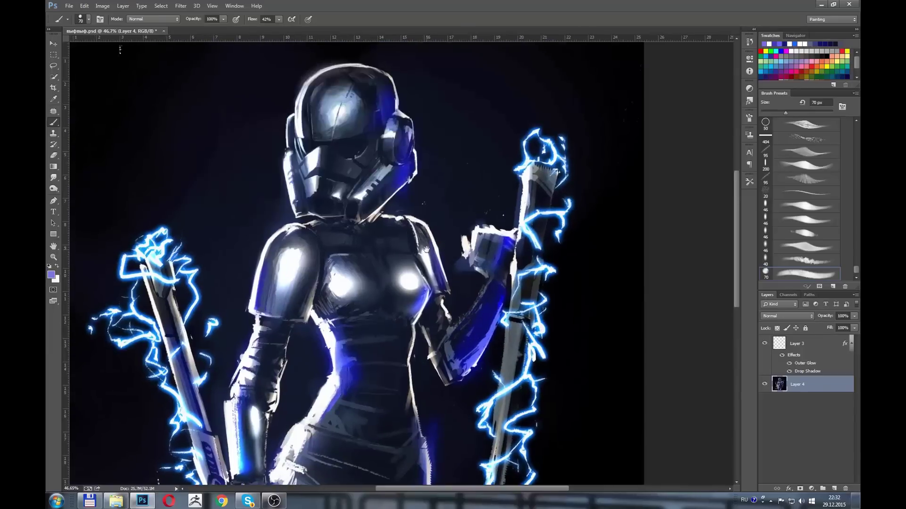
scroll(426, 249, "up", 3, "alt")
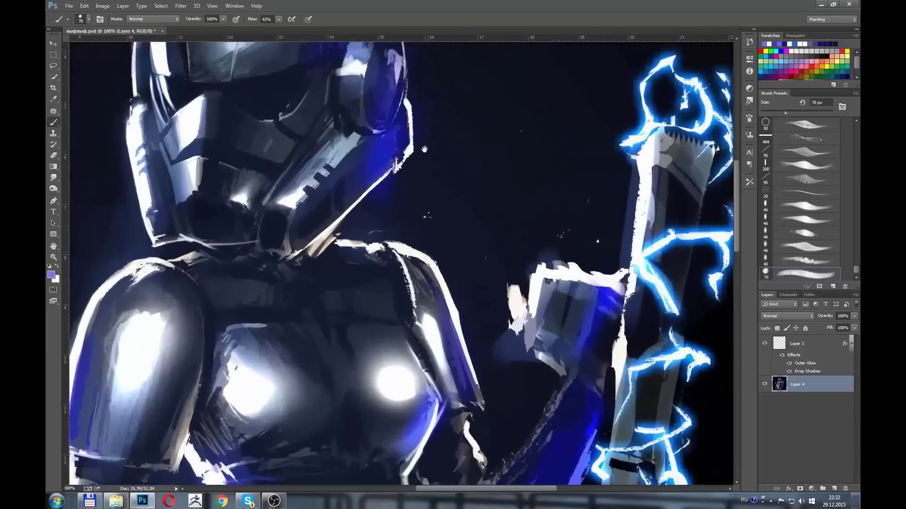
left_click_drag(424, 149, 404, 277)
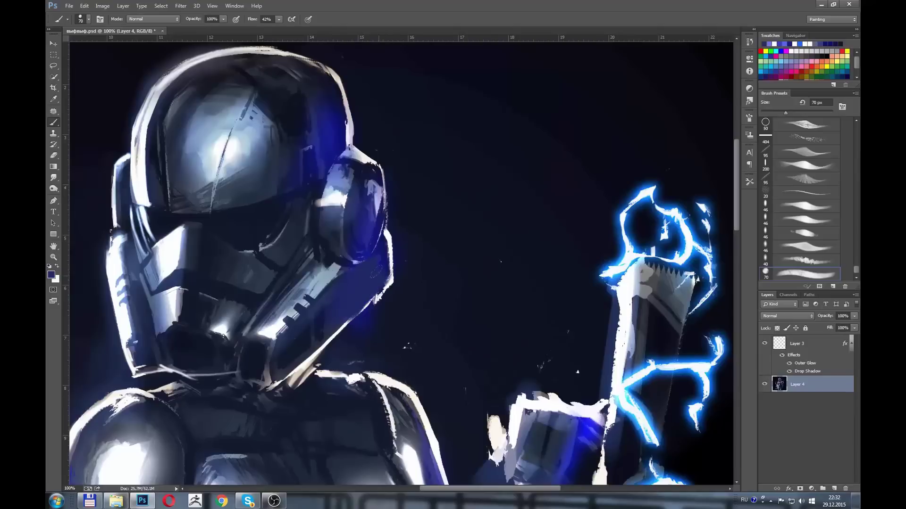
left_click(377, 275, "alt")
left_click(326, 95, "alt")
left_click(333, 147, "alt")
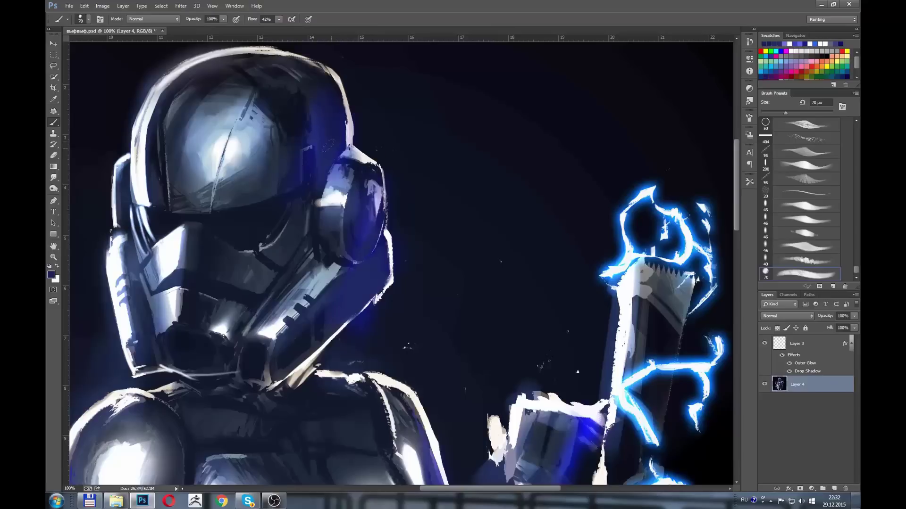
left_click(394, 304, "alt")
left_click_drag(359, 337, 334, 349)
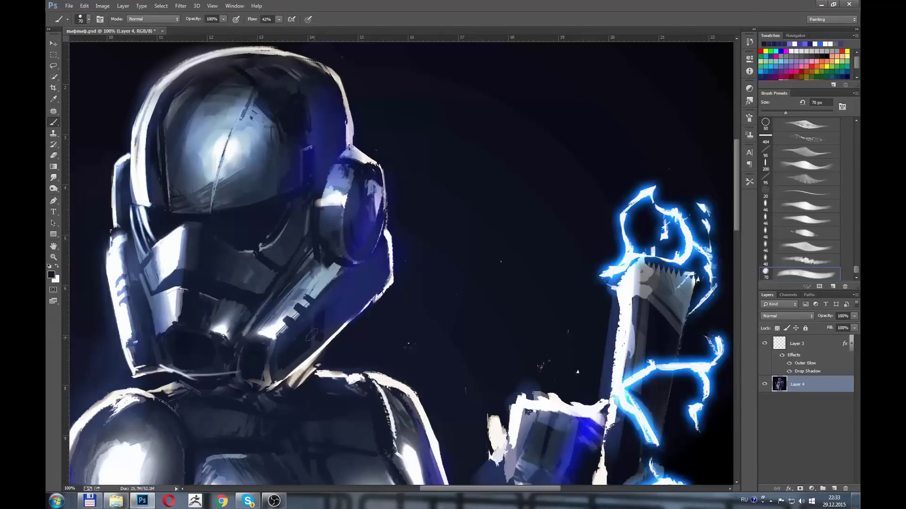
Step: Resize the brush and paint sampled blue and darker strokes down the helmet
mouse_move(318, 195)
left_mouse_down()
mouse_move(310, 193)
mouse_move(329, 198)
left_mouse_up()
key("bracketleft")
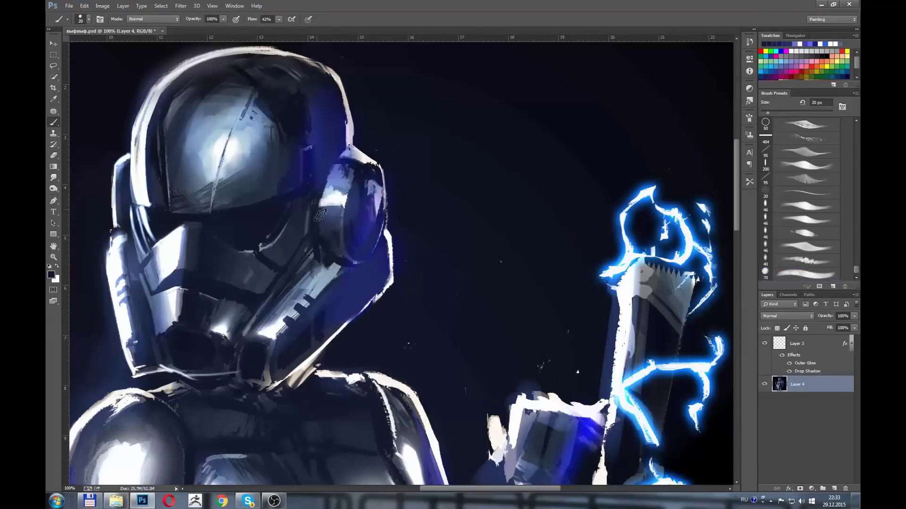
left_click(316, 136, "alt")
key("bracketright")
key("bracketright")
key("bracketright")
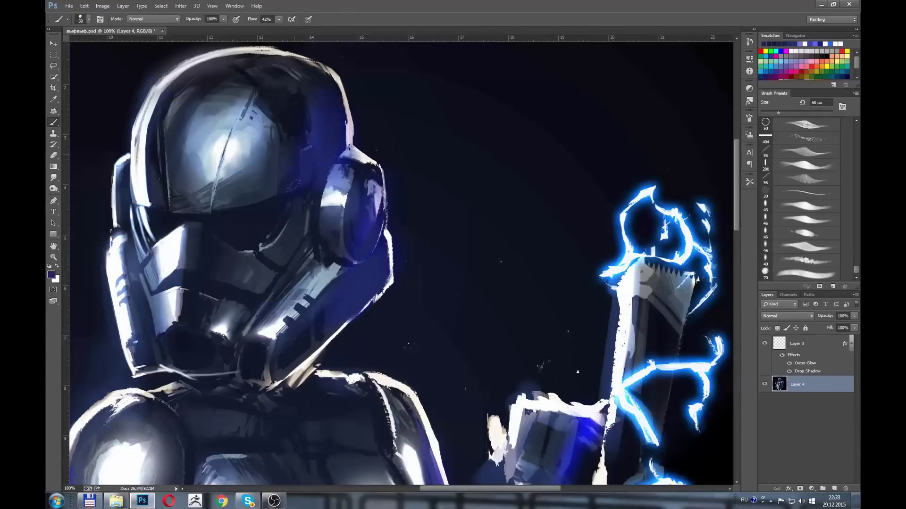
left_click(286, 180)
left_click(293, 132, "alt")
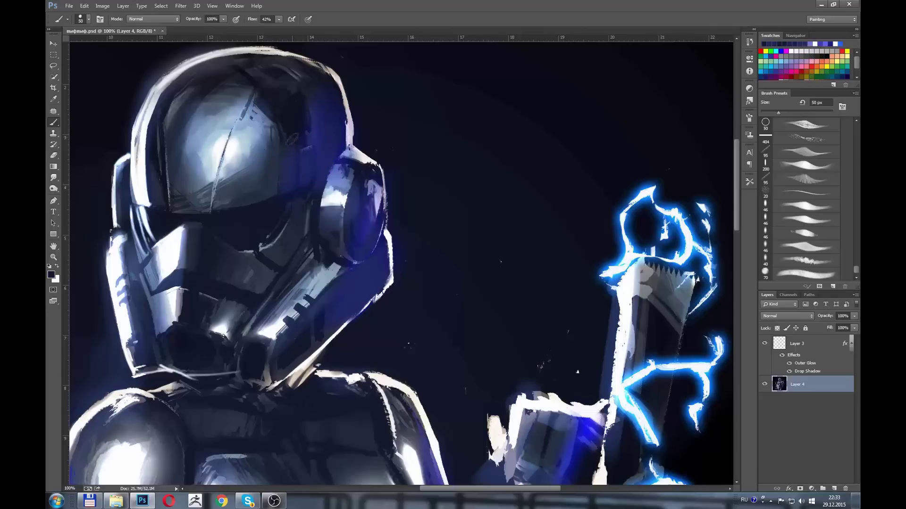
left_click_drag(293, 137, 285, 177)
left_click(294, 171, "alt")
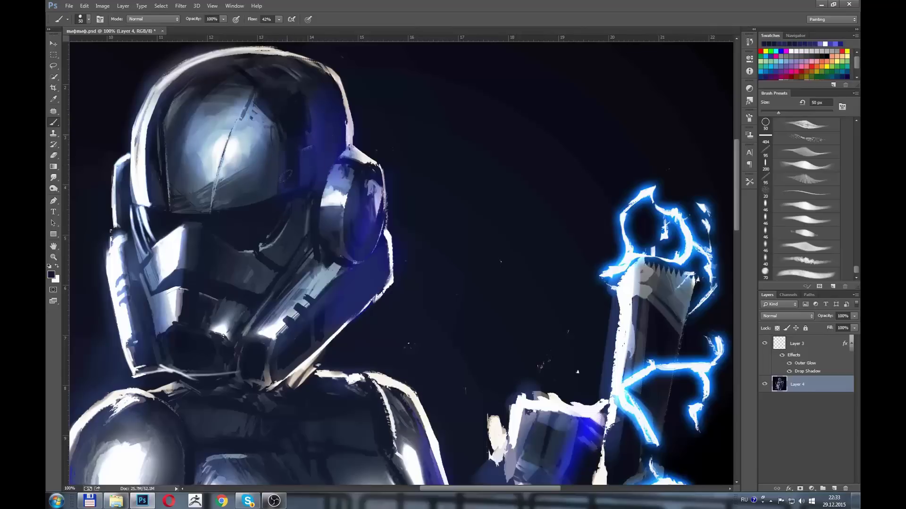
left_click(287, 158)
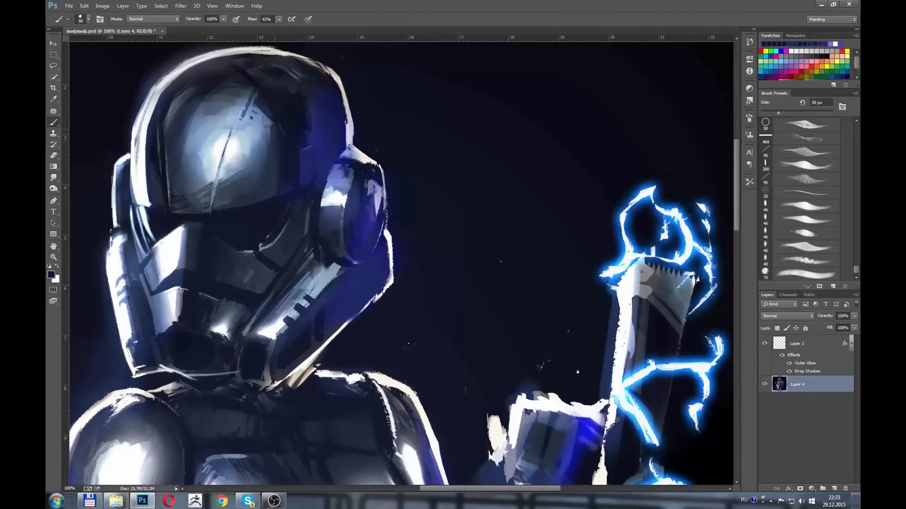
Step: Dab sampled tones onto the lower and upper helmet side
left_click(277, 163, "alt")
left_click(265, 191)
left_click(268, 166, "alt")
left_click(263, 181)
left_click(265, 157, "alt")
left_click(270, 171, "alt")
left_click(268, 122)
Step: Add blue-purple and small near-black strokes on the helmet's right side and top
left_click(310, 131, "alt")
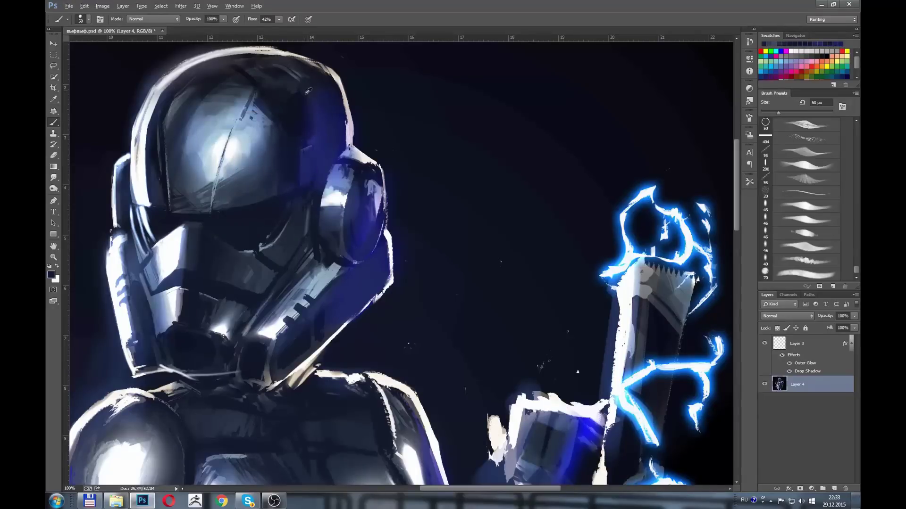
left_click(299, 71)
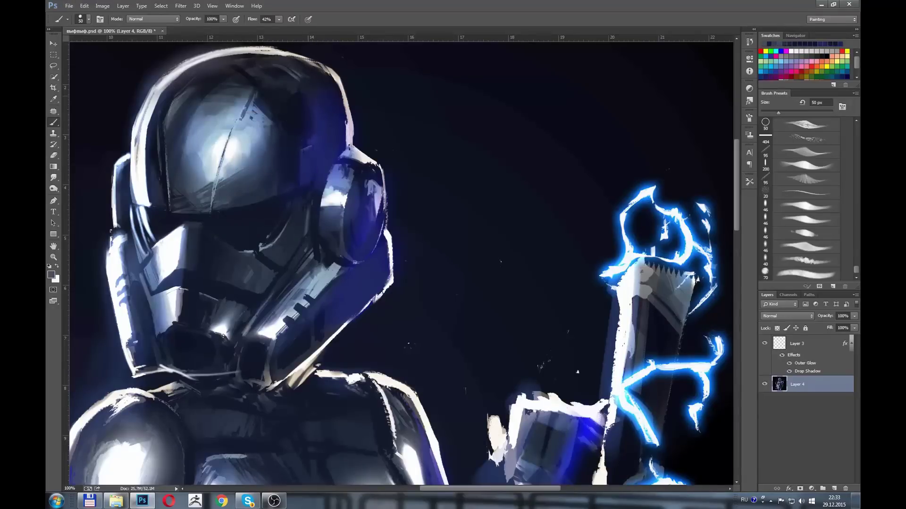
left_click(298, 123, "alt")
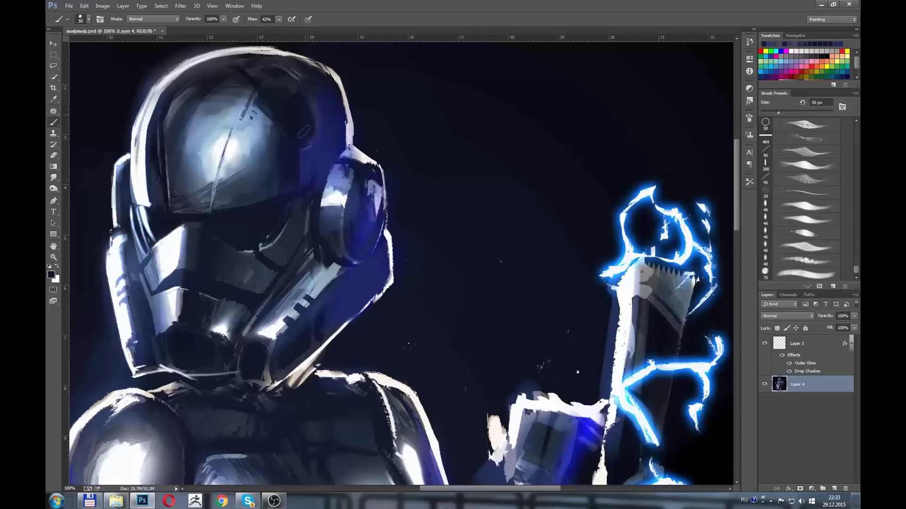
mouse_move(302, 132)
left_mouse_down()
mouse_move(325, 127)
mouse_move(314, 88)
left_mouse_up()
left_click(306, 102, "alt")
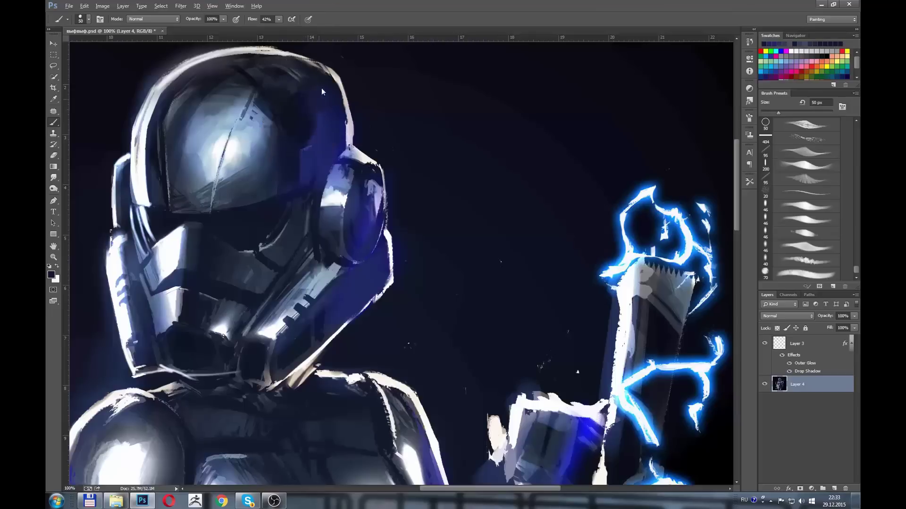
left_click(302, 106, "alt")
left_click_drag(330, 100, 317, 151)
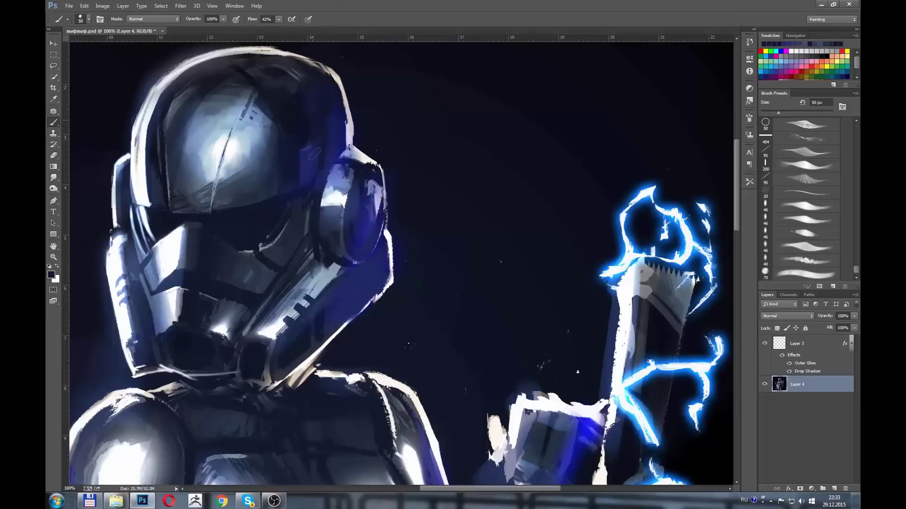
Step: Paint a faint blue-purple stroke near the cheek and darken the helmet's lower edge
left_click(304, 172, "alt")
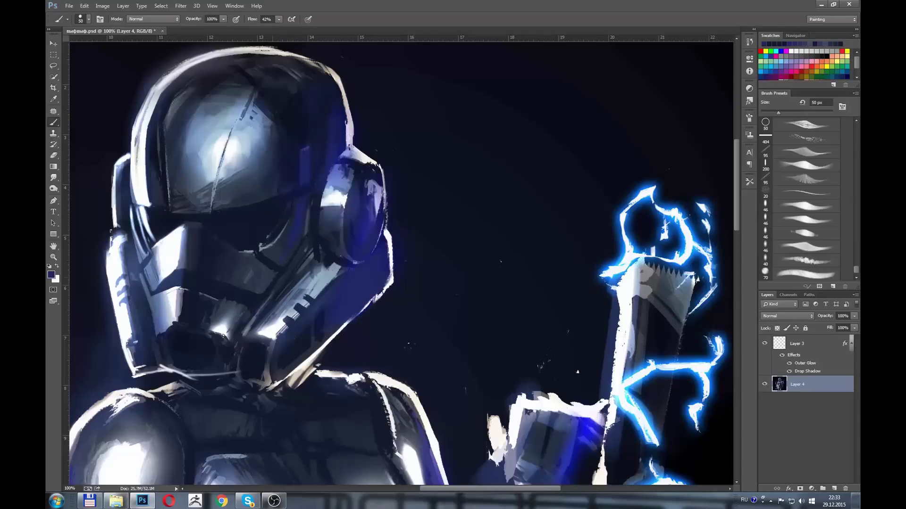
left_click_drag(345, 287, 343, 283)
left_click_drag(274, 378, 290, 383)
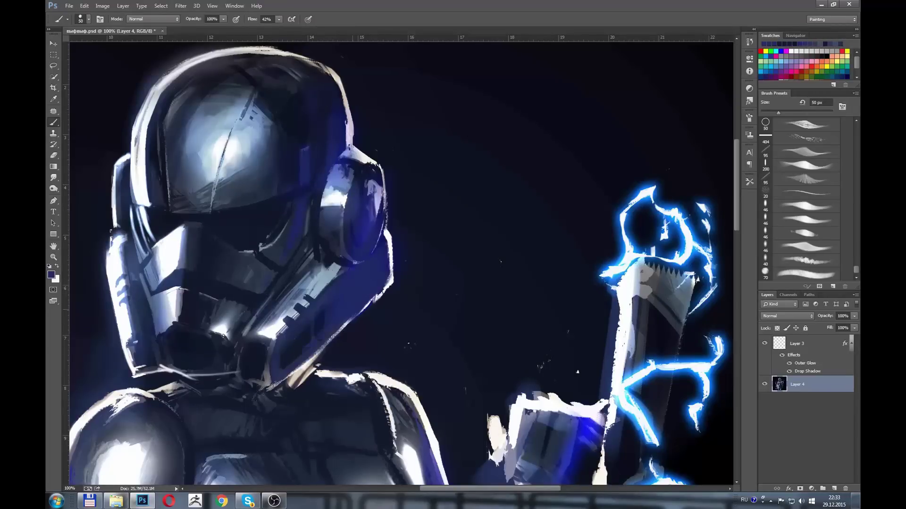
key("ctrl+minus")
left_click_drag(240, 409, 254, 328)
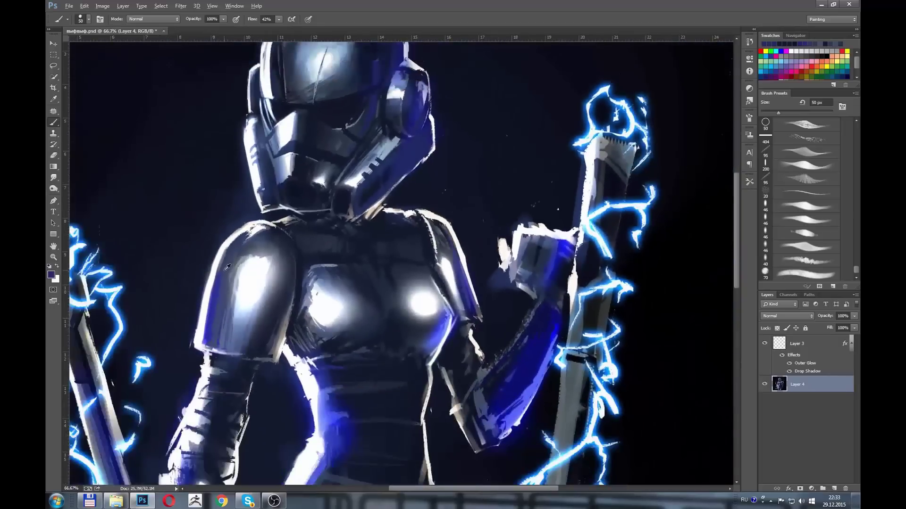
Step: Lighten the shoulder armour edge and repaint the bright-blue forearm and hand in blue-grey
left_click(227, 267, "alt")
left_click_drag(219, 259, 211, 336)
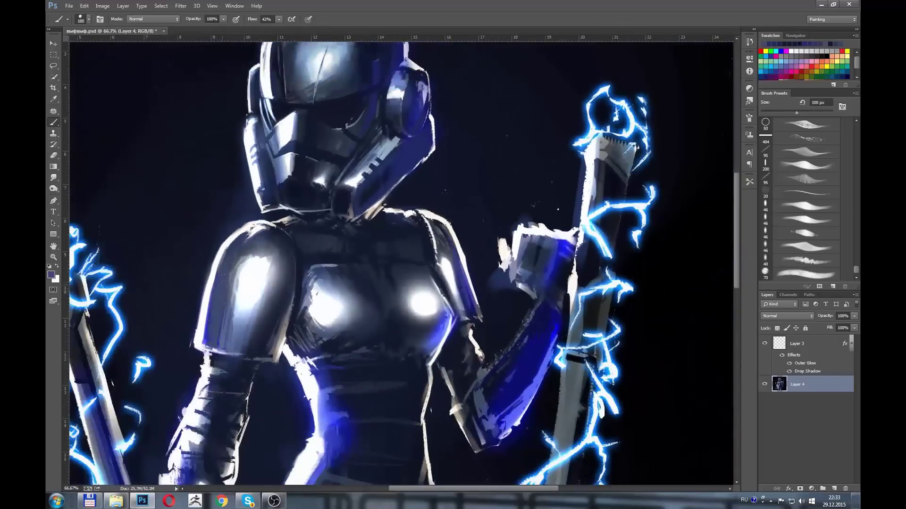
left_click_drag(508, 292, 491, 255)
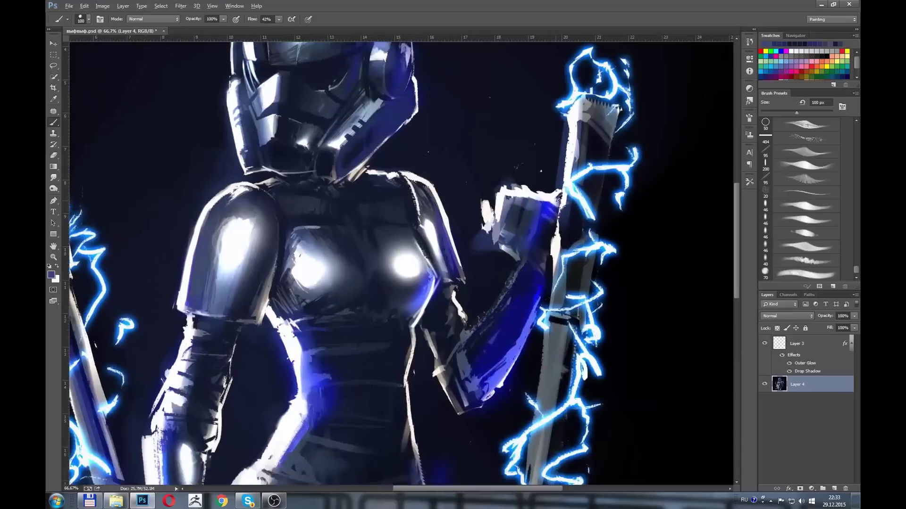
left_click(549, 206, "alt")
left_click_drag(543, 207, 535, 250)
left_click(537, 210, "alt")
mouse_move(547, 198)
left_mouse_down()
mouse_move(538, 257)
mouse_move(475, 233)
mouse_move(517, 271)
left_mouse_up()
left_click(519, 260, "alt")
left_click(494, 256, "alt")
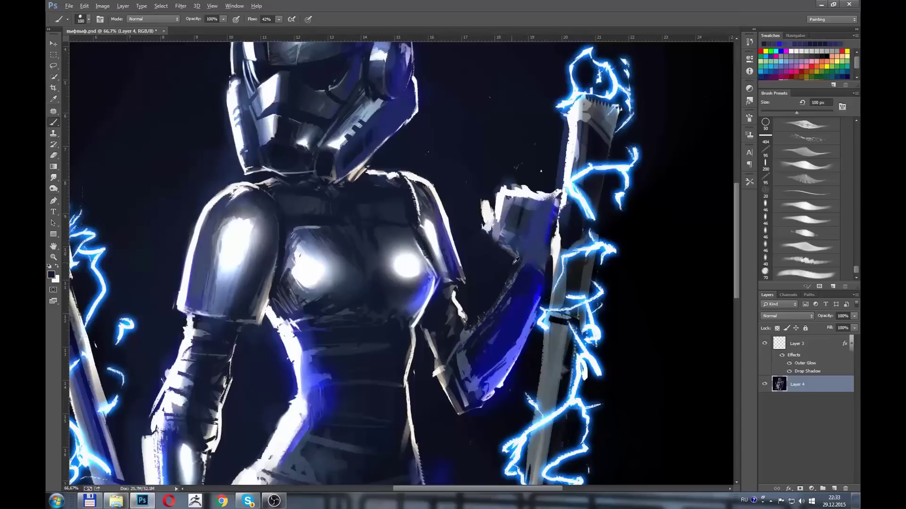
left_click(513, 251, "alt")
Step: Darken around and trim the right breast highlight
left_click(400, 214, "alt")
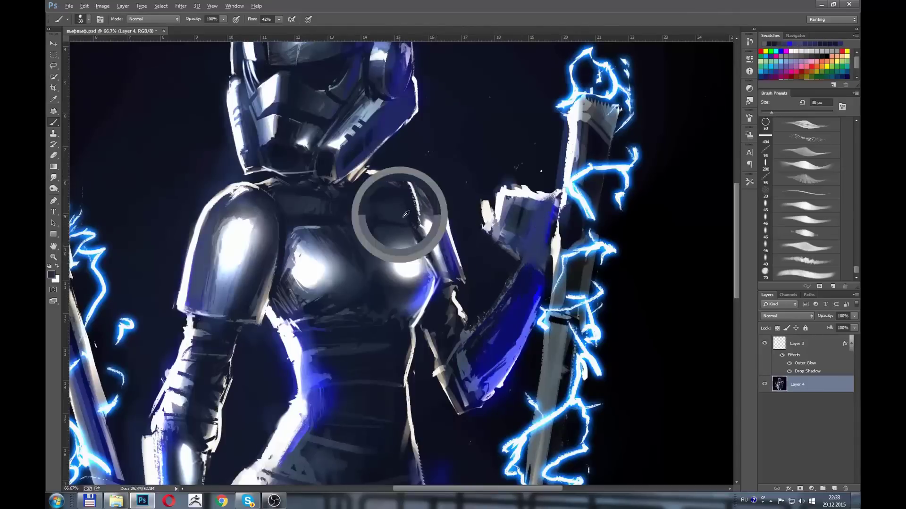
mouse_move(413, 247)
left_mouse_down()
mouse_move(423, 260)
mouse_move(402, 274)
left_mouse_up()
left_click(420, 253, "alt")
left_click(414, 257, "alt")
left_click(407, 268, "alt")
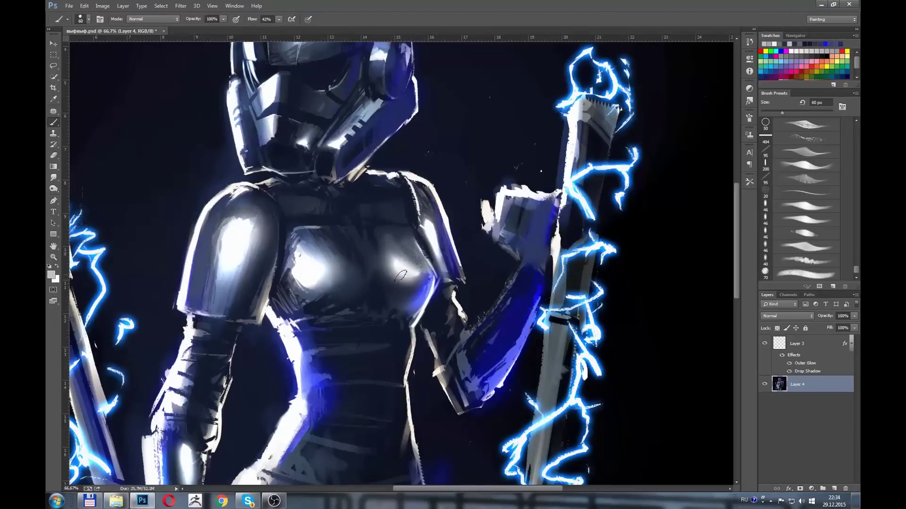
Step: Sample and paint lighter and darker tones across the chest
left_click(404, 283, "alt")
left_click(402, 301, "alt")
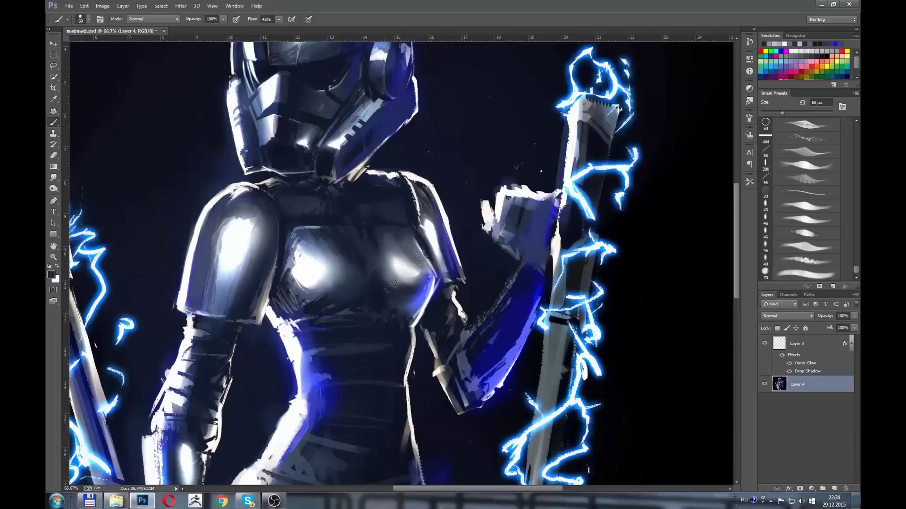
left_click(390, 231, "alt")
left_click(404, 242, "alt")
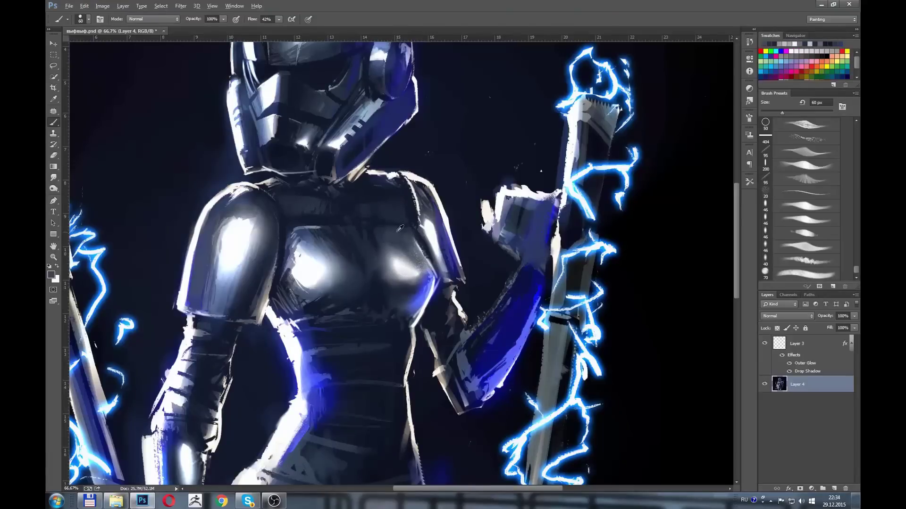
left_click(398, 230, "alt")
left_click(320, 225, "alt")
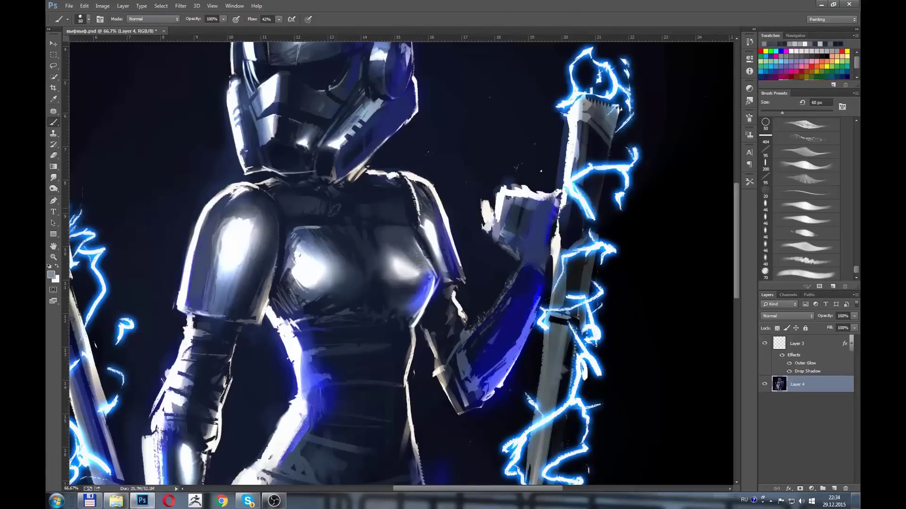
Step: Shrink the brush and refine the upper chest shading with sampled tones
key("bracketleft")
key("bracketleft")
key("bracketleft")
left_click(328, 226, "alt")
left_click(306, 229, "alt")
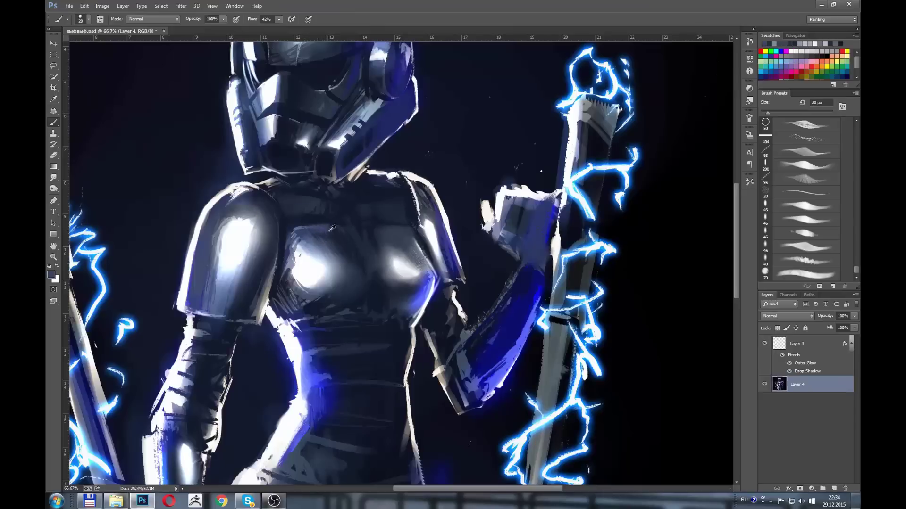
left_click(331, 236, "alt")
left_click(316, 240, "alt")
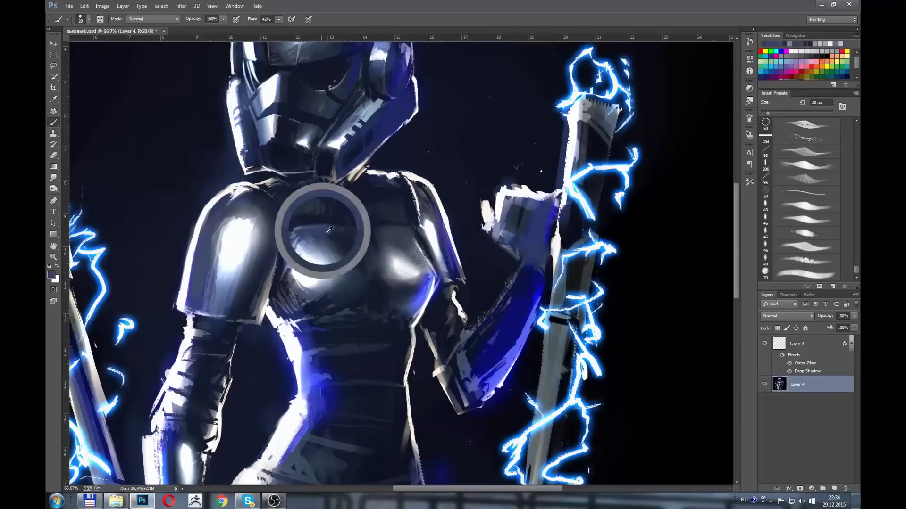
left_click(334, 239, "alt")
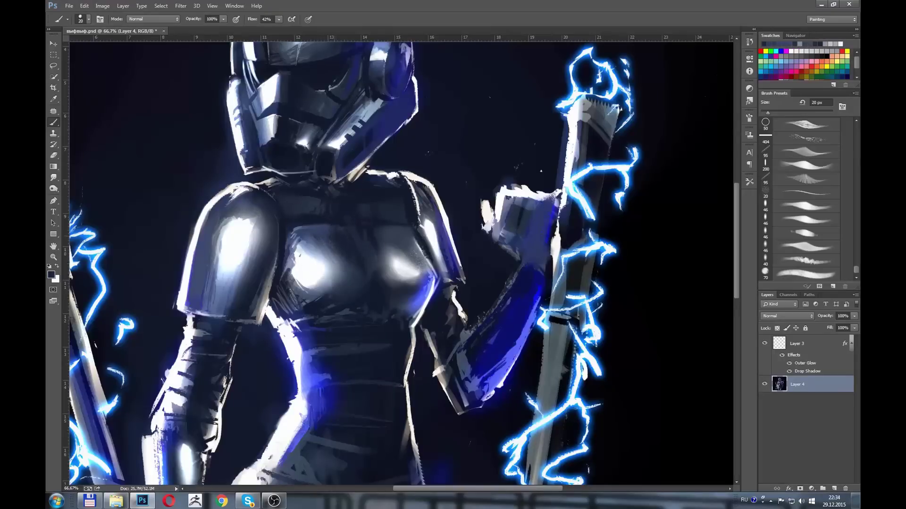
left_click(336, 228, "alt")
Step: Enlarge the brush to about 35 px and shade the chest plate with dark blues
right_click_drag(325, 231, 358, 227, "alt")
left_click(345, 231, "alt")
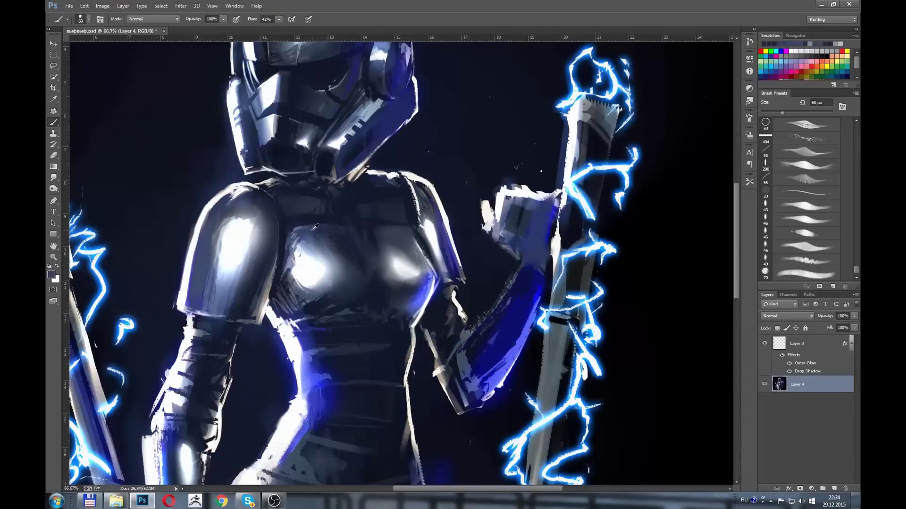
left_click(314, 228, "alt")
left_click(372, 229, "alt")
left_click(384, 232, "alt")
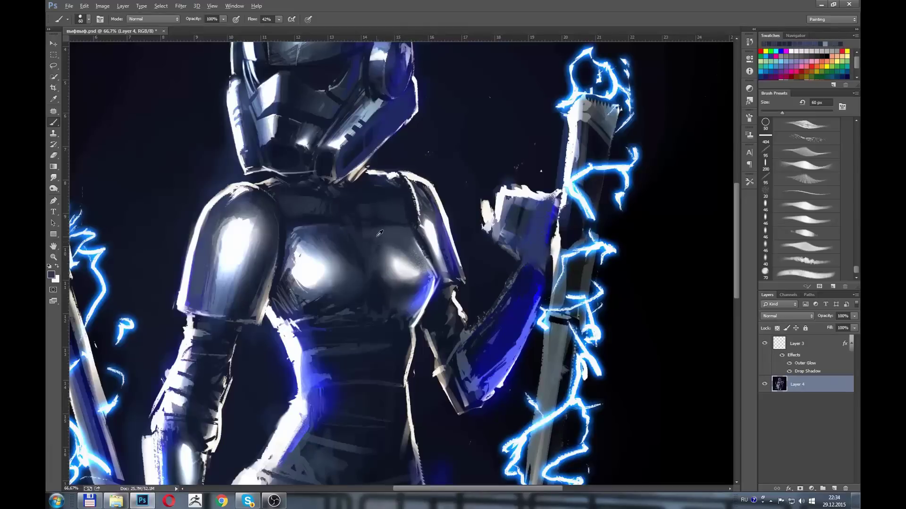
left_click(378, 241, "alt")
left_click(360, 242, "alt")
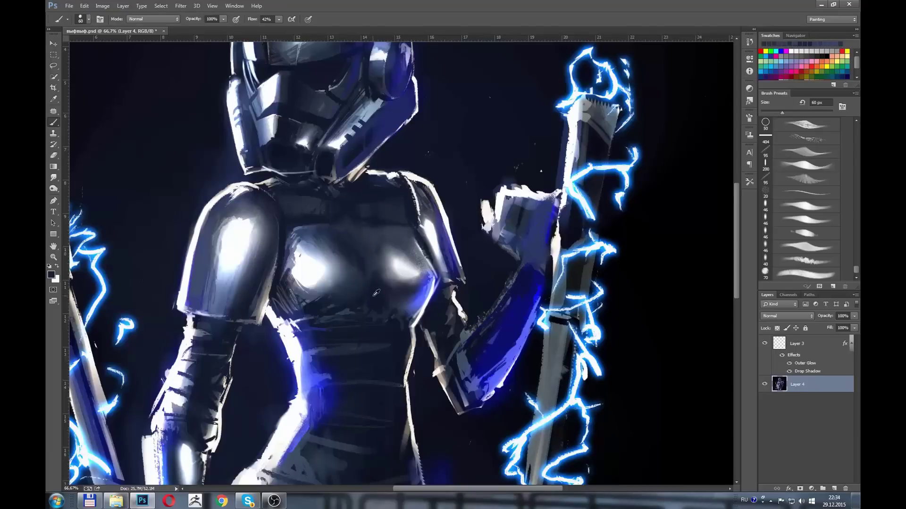
left_click(383, 292, "alt")
left_click(409, 292, "alt")
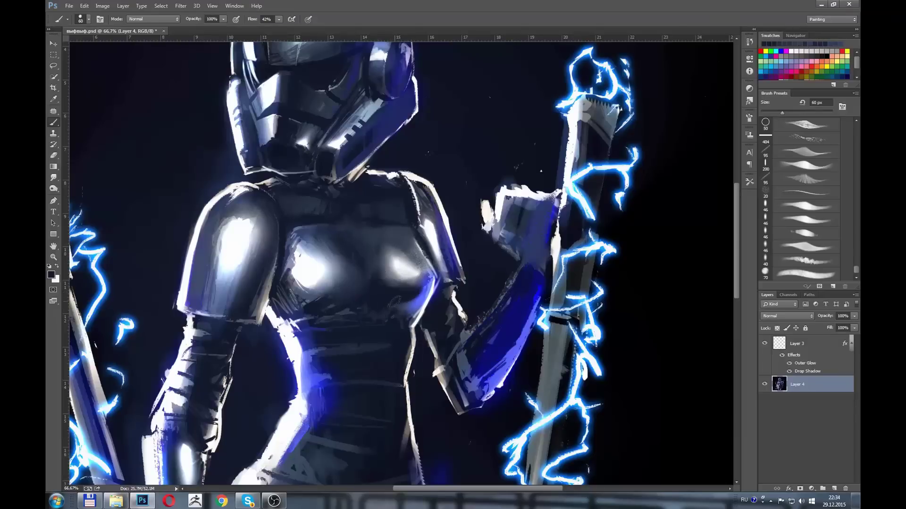
left_click(418, 294, "alt")
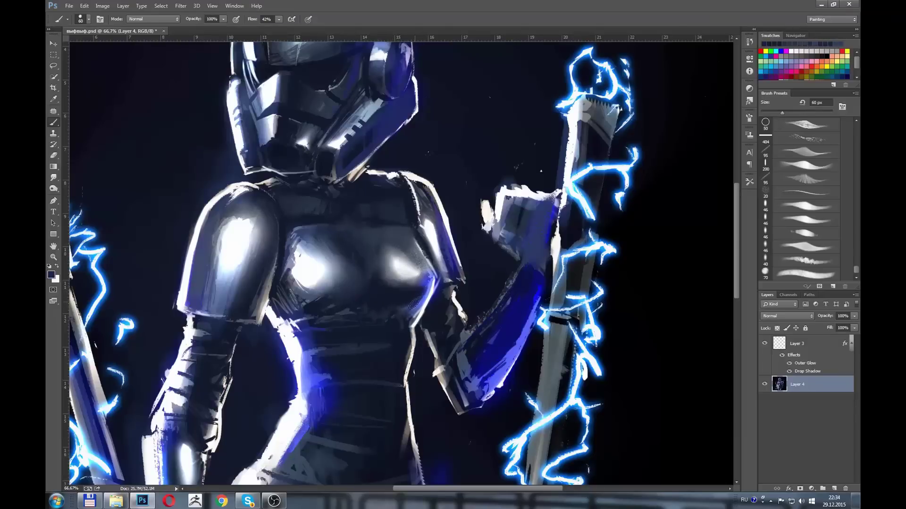
left_click(410, 301, "alt")
key("ctrl+plus")
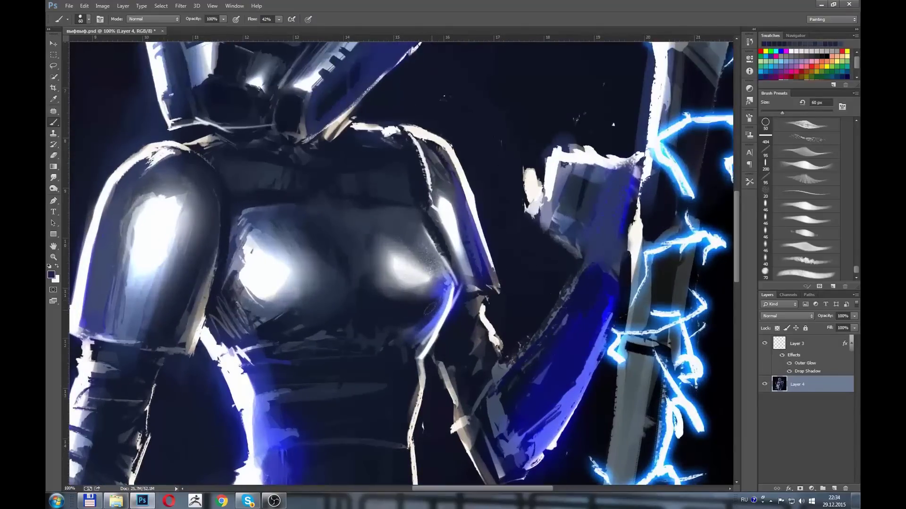
Step: Paint a brighter blue rim stroke along the chest armour edge with a smaller brush
key("ctrl+minus")
key("bracketleft")
left_click_drag(433, 294, 416, 306)
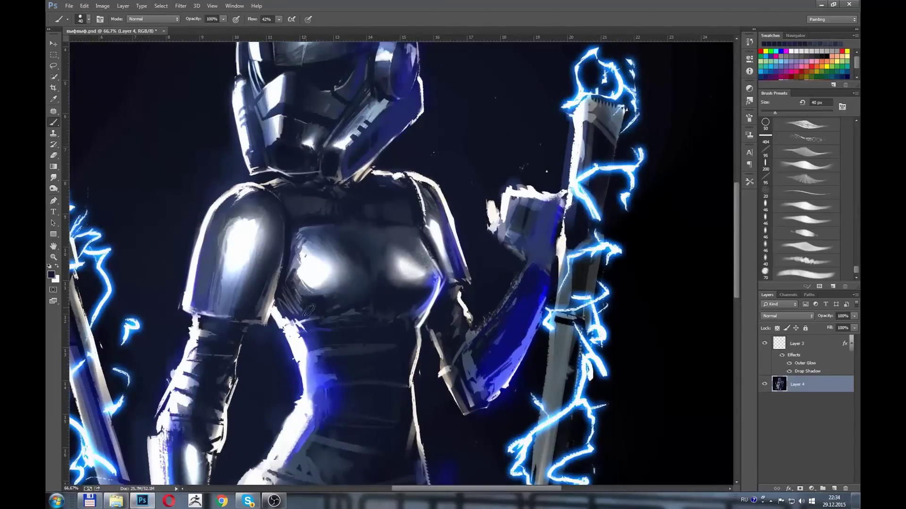
Step: Sample light, dark and purple tones from the chest and torso, bringing the hips into view
left_click(281, 301, "alt")
left_click(284, 304, "alt")
left_click(275, 302, "alt")
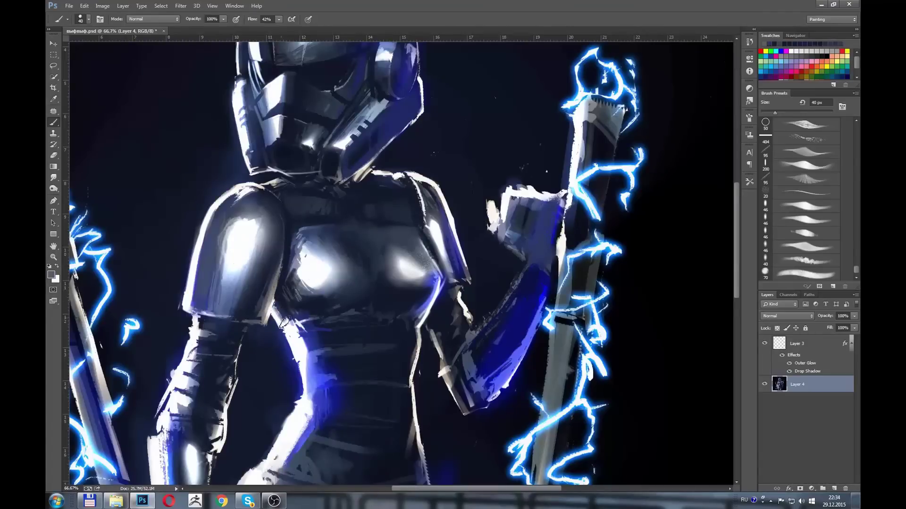
left_click(283, 329, "alt")
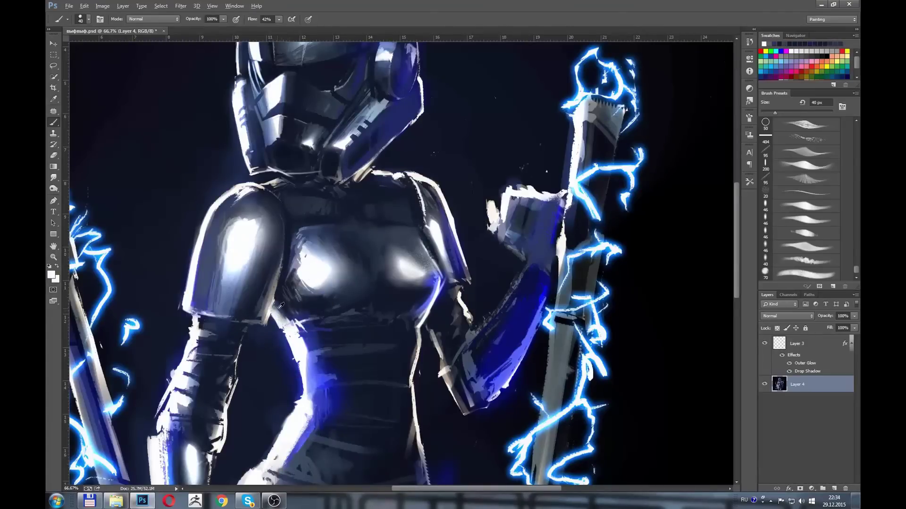
left_click(305, 343, "alt")
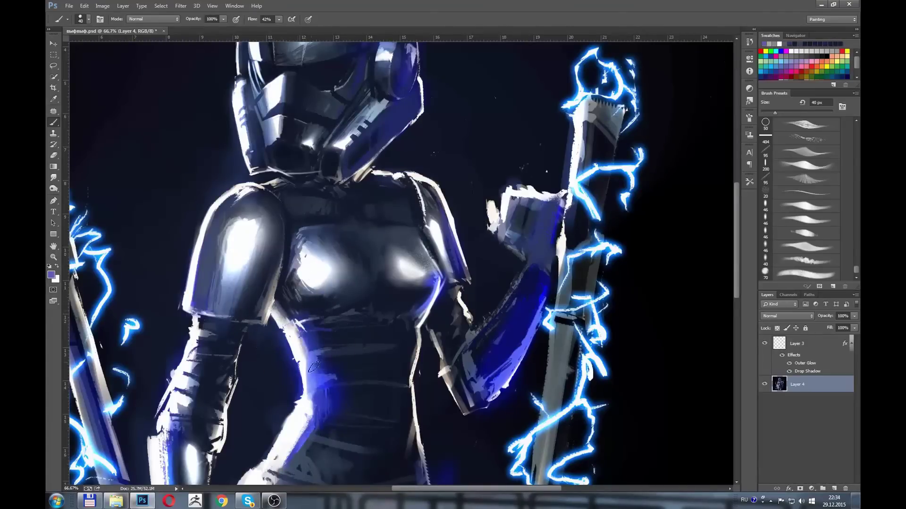
left_click_drag(342, 458, 331, 336)
Step: Darken the bright white hip edge with sampled navy, then lightly repaint it in grey
left_click(294, 323, "alt")
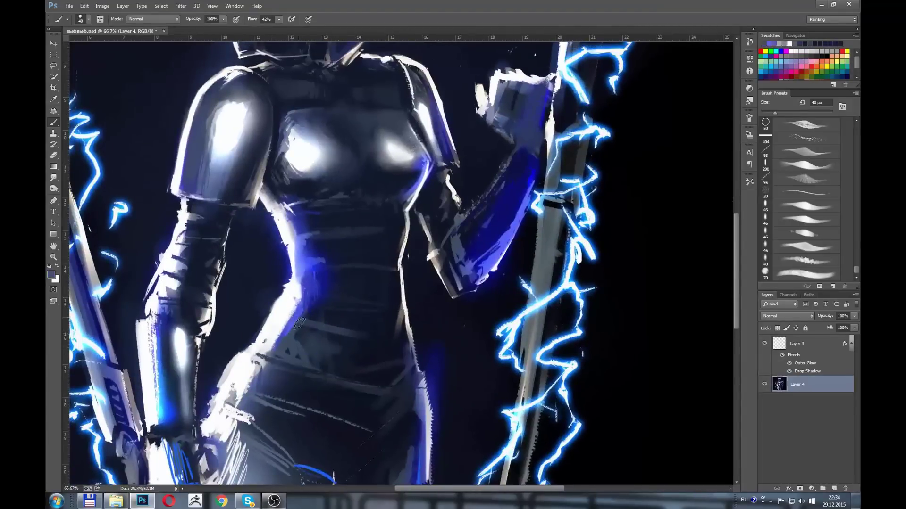
left_click(297, 317, "alt")
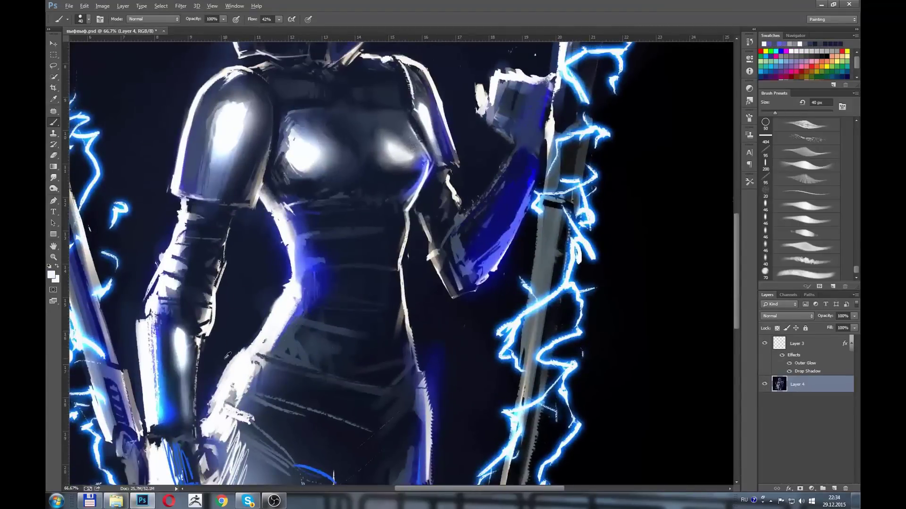
left_click_drag(212, 400, 234, 359)
left_click_drag(209, 399, 245, 354)
left_click(245, 343, "alt")
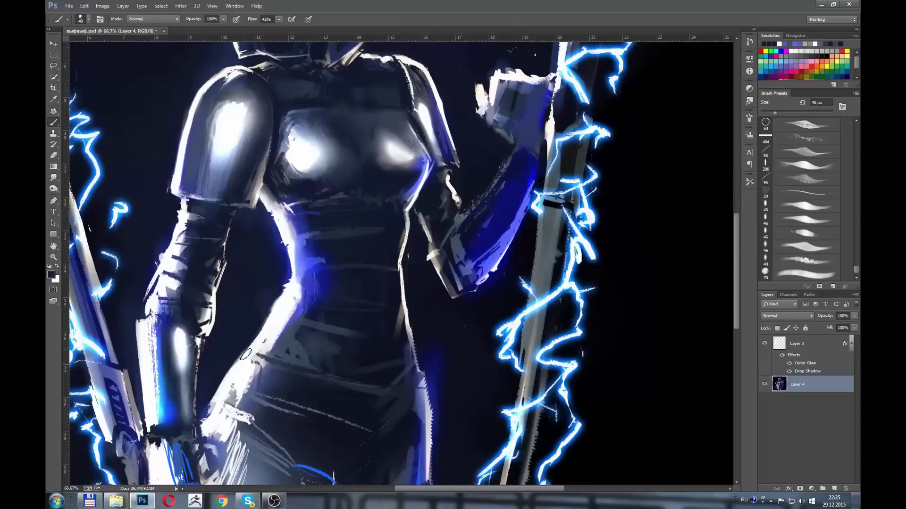
left_click(235, 396, "alt")
left_click_drag(236, 406, 257, 377)
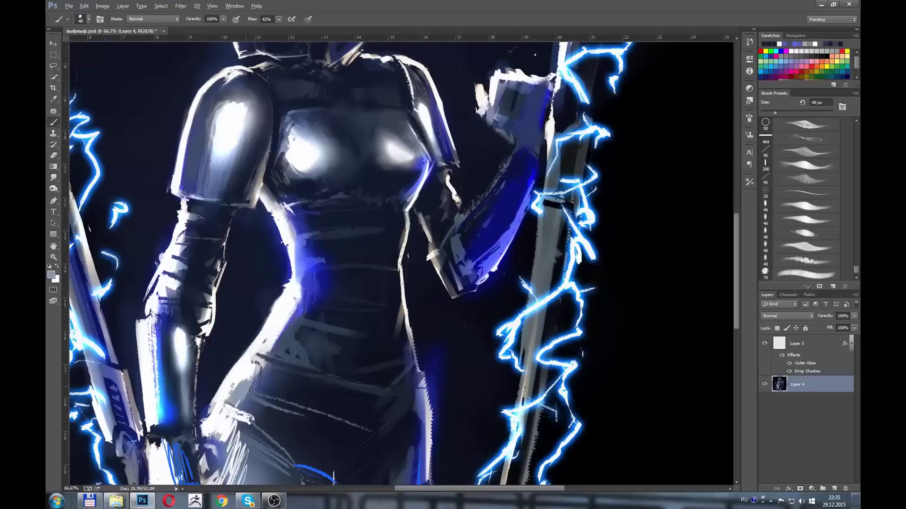
Step: Paint over the waist's light streak and the blue hip crease, then soften a white dab near the hip
left_click(253, 375, "alt")
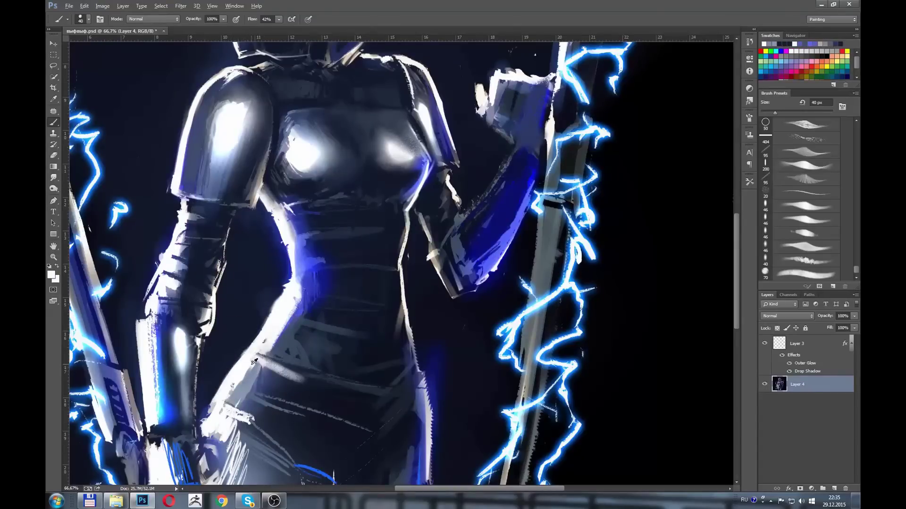
left_click(285, 378, "alt")
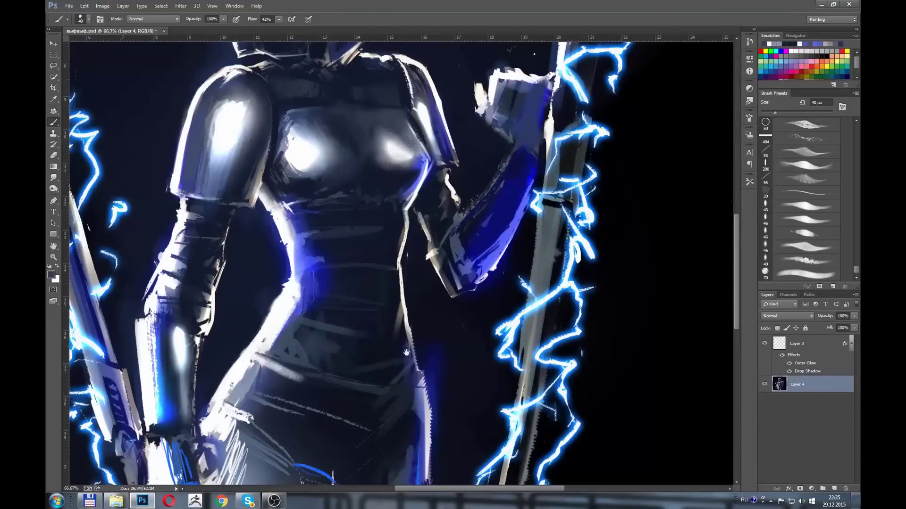
scroll(320, 326, "down", 2)
left_click_drag(309, 313, 268, 294)
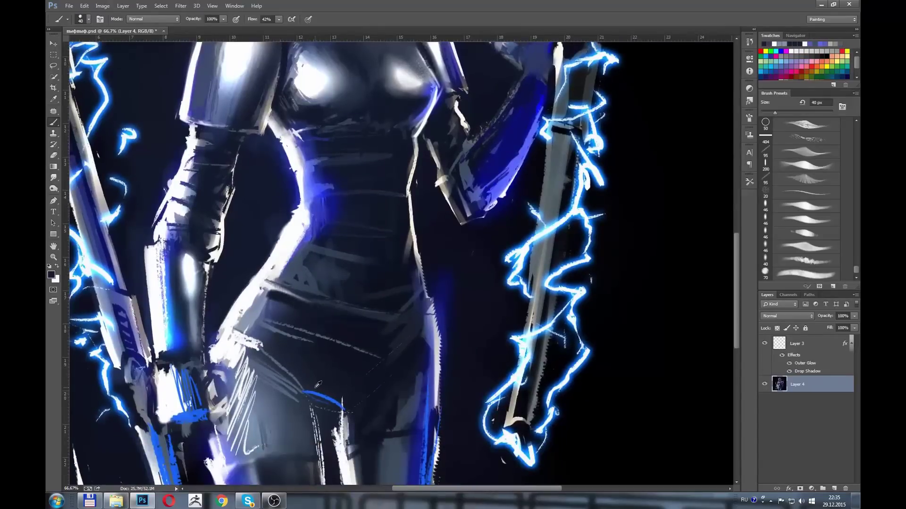
left_click_drag(318, 384, 343, 407)
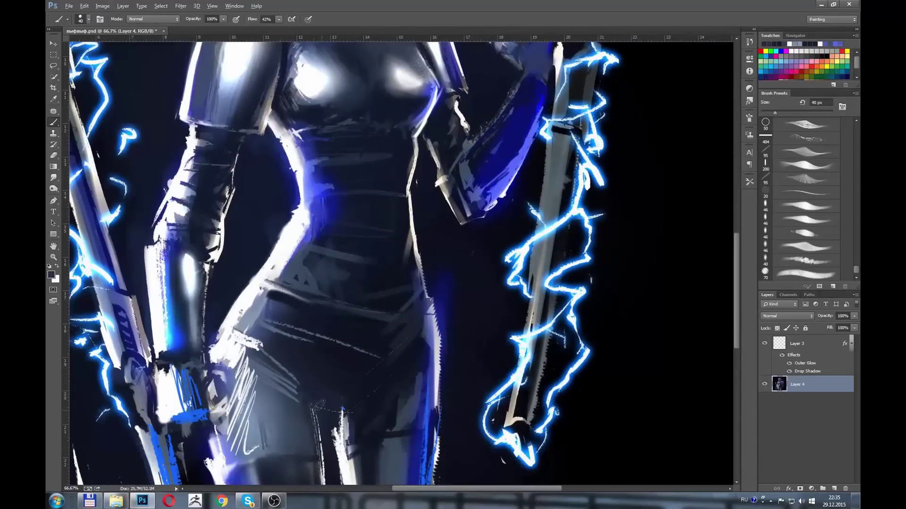
key("x")
left_click(334, 425)
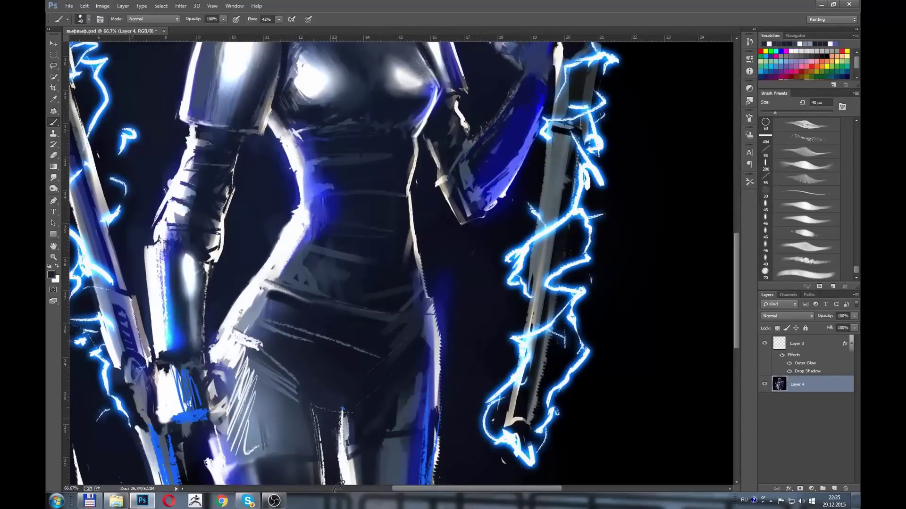
left_click_drag(339, 418, 339, 464)
Step: Shrink the brush to 9 px and add a small dark stroke near the hip
key("x")
left_click_drag(355, 358, 298, 347)
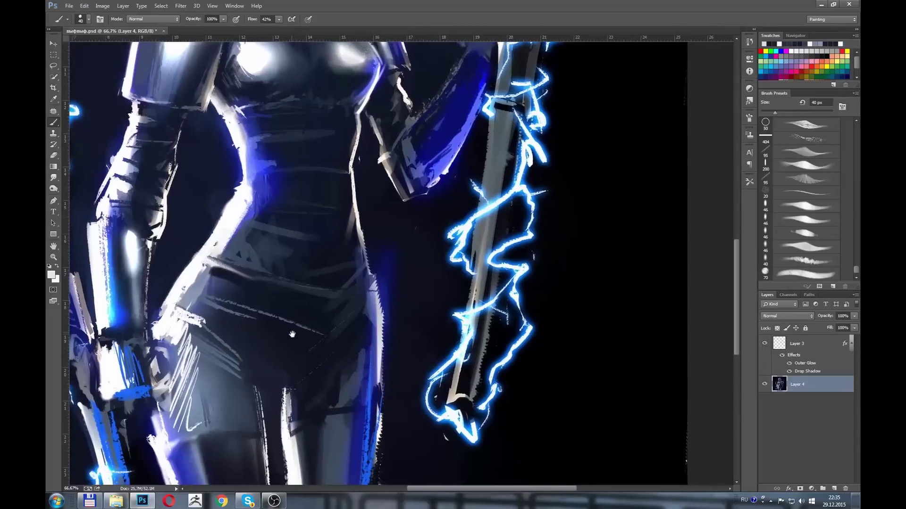
key("bracketleft")
key("bracketleft")
key("bracketleft")
key("bracketleft")
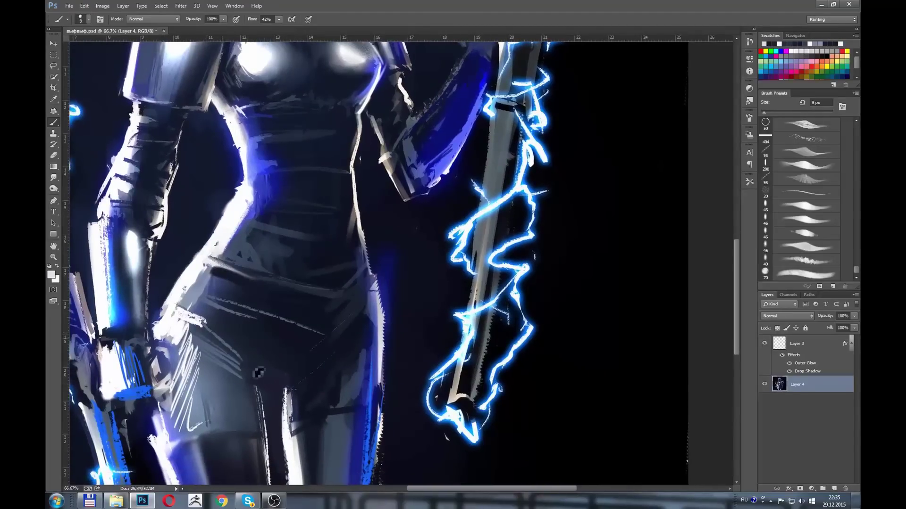
left_click(232, 344, "alt")
left_click_drag(247, 361, 220, 330)
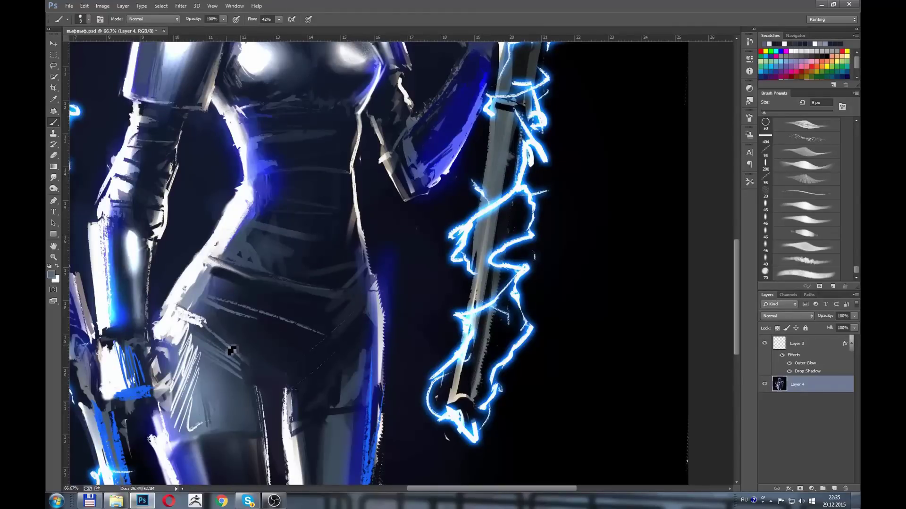
Step: Add a faint white stroke along the left thigh edge and sample dark navy
left_click(181, 328, "alt")
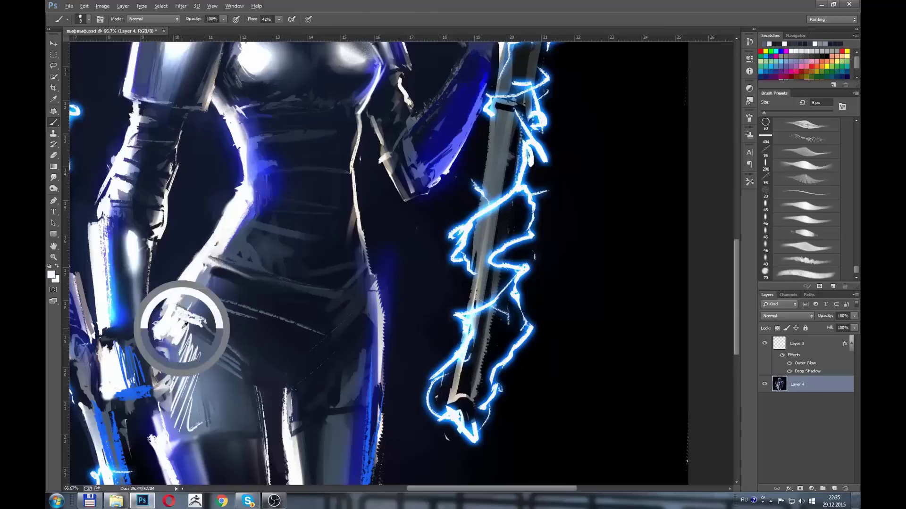
left_click(242, 358, "alt")
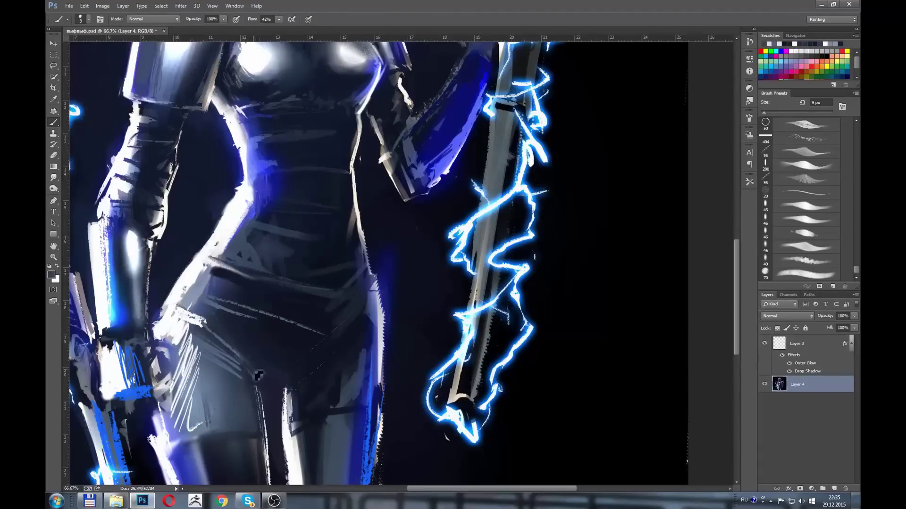
left_click(286, 392, "alt")
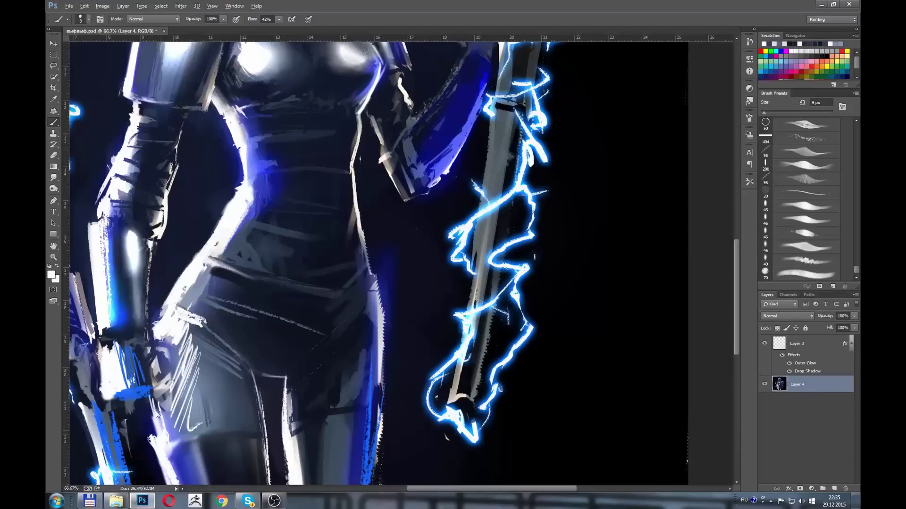
left_click_drag(156, 413, 163, 433)
left_click(149, 441, "alt")
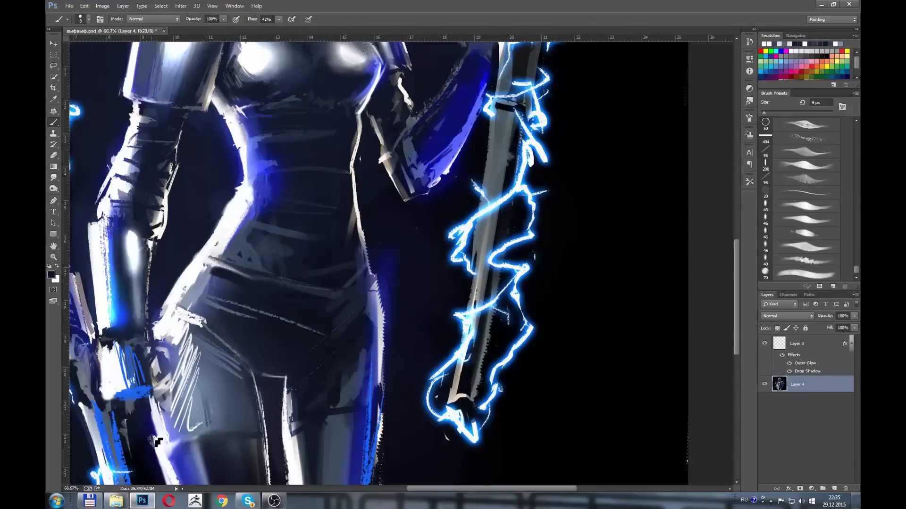
key("ctrl+minus")
key("bracketright")
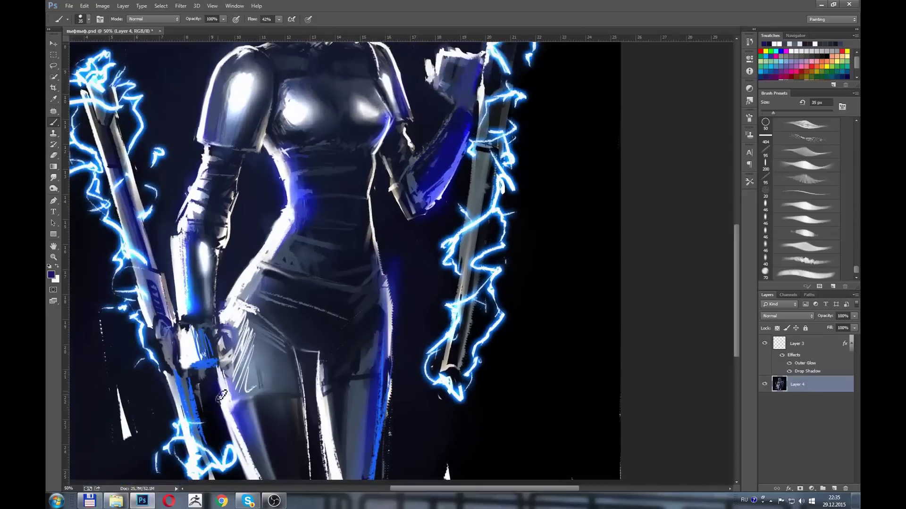
left_click(220, 382)
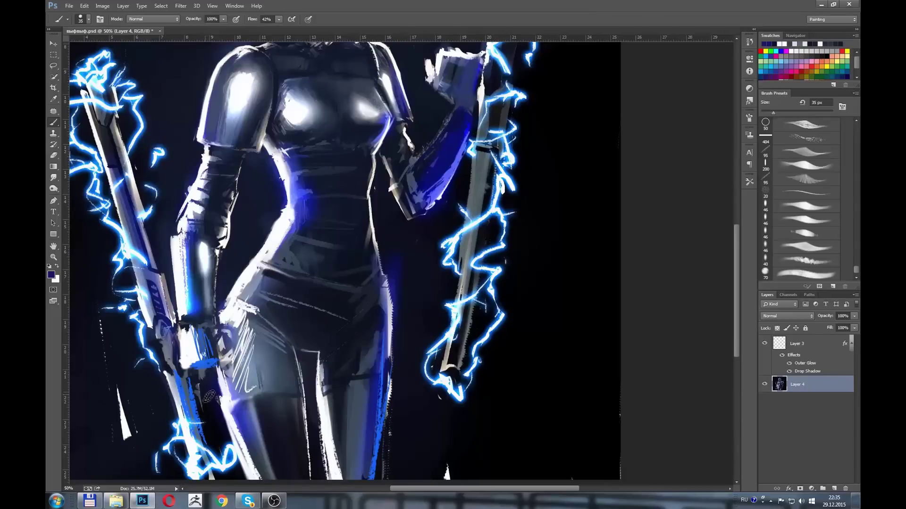
left_click(159, 403, "alt")
mouse_move(177, 368)
left_mouse_down()
mouse_move(204, 450)
mouse_move(181, 373)
left_mouse_up()
left_click(175, 327, "alt")
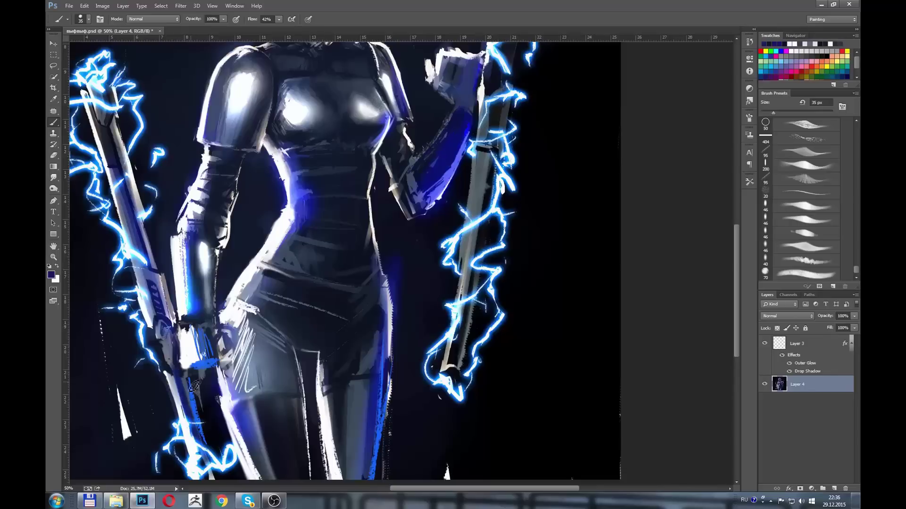
key("ctrl+alt+z")
key("ctrl+alt+z")
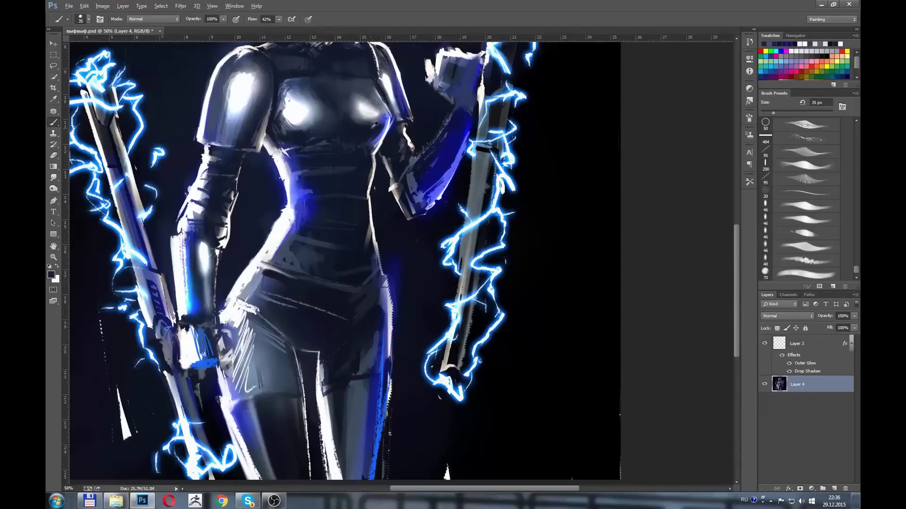
key("alt")
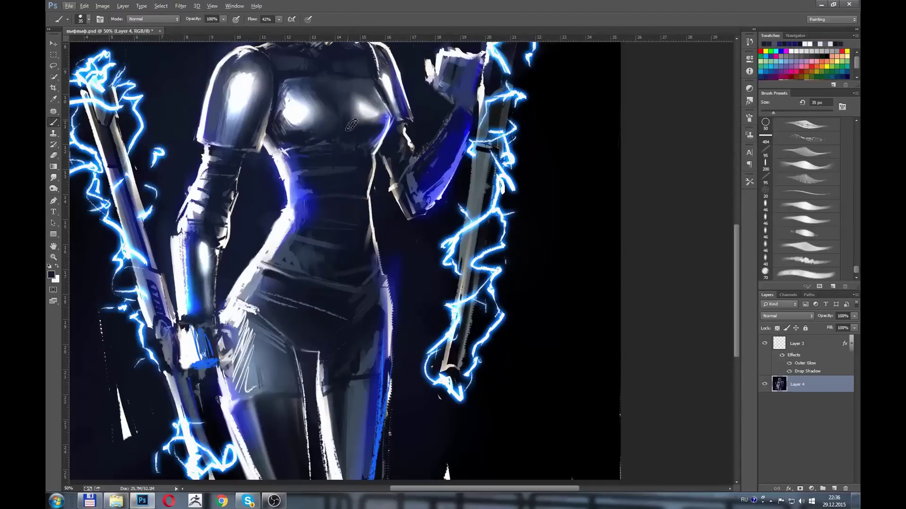
Step: Darken the seam along the raised arm with a sampled darker tone
left_click_drag(352, 125, 379, 184)
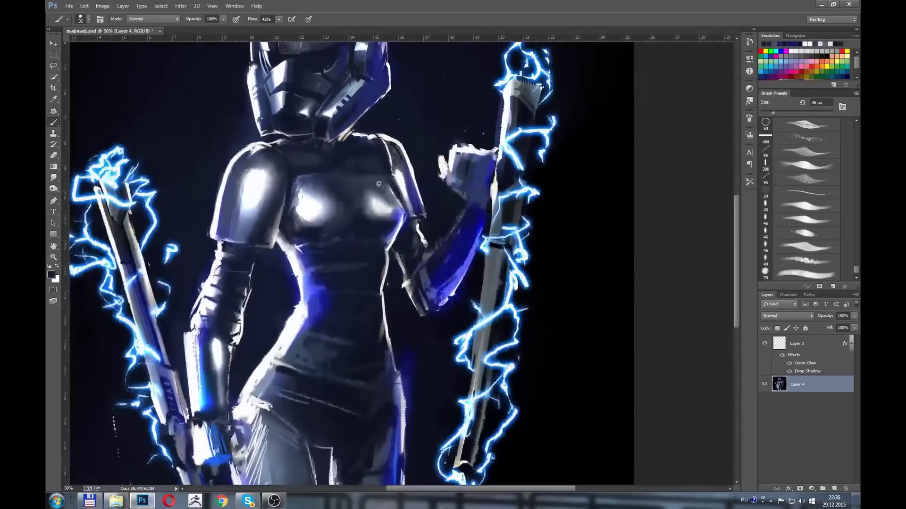
left_click(406, 185, "alt")
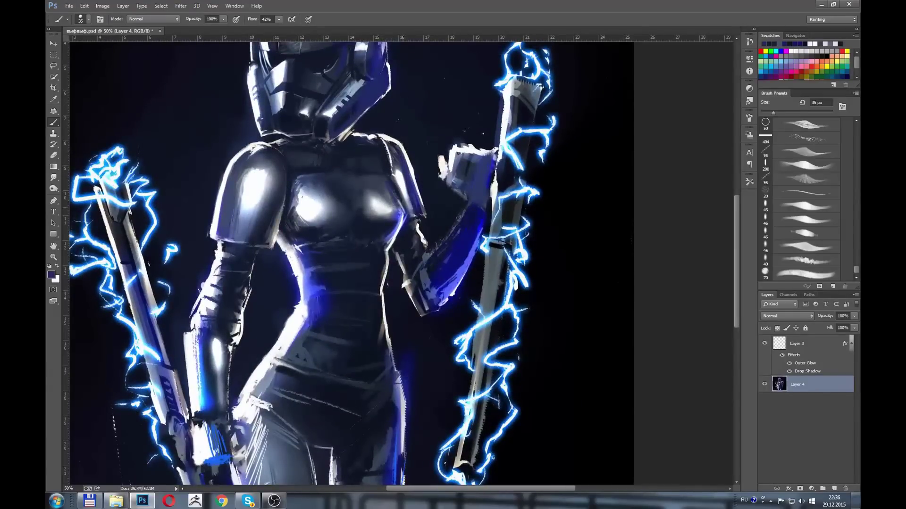
left_click(398, 203, "alt")
left_click(390, 182)
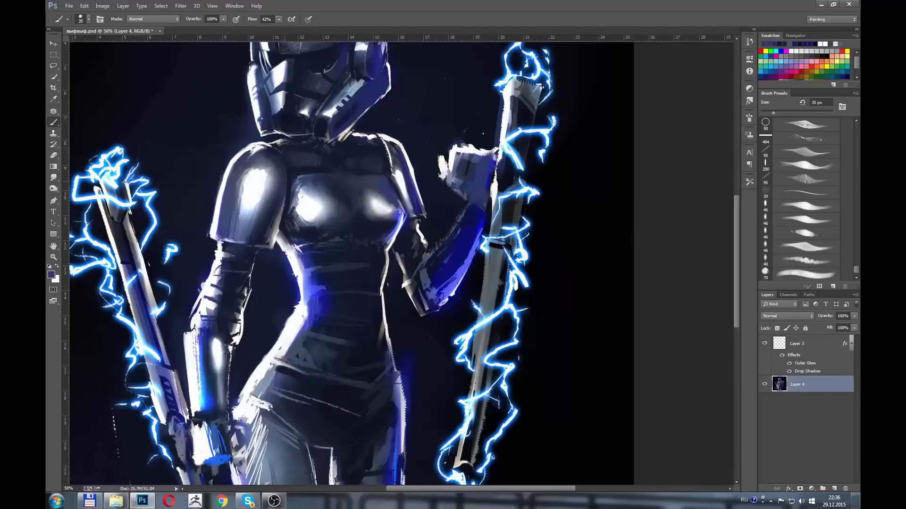
left_click(278, 214, "alt")
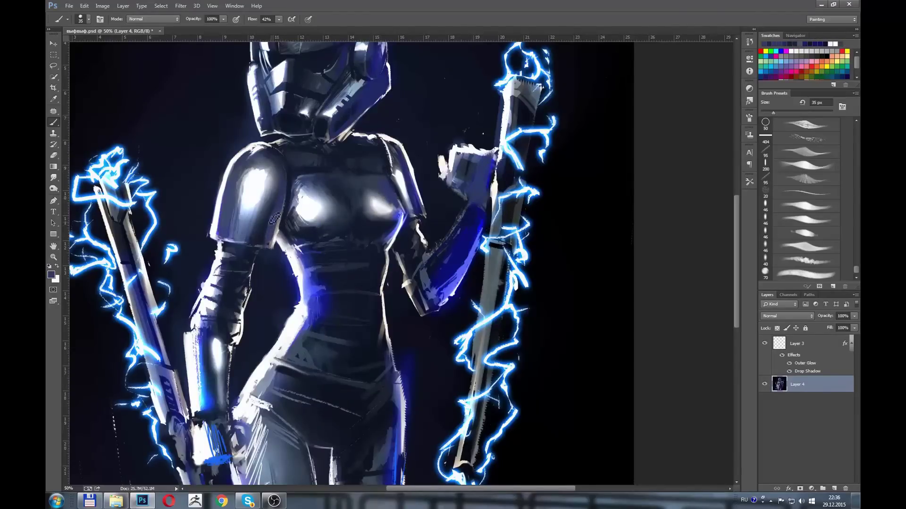
left_click(268, 236, "alt")
mouse_move(267, 253)
left_mouse_down()
mouse_move(278, 230)
mouse_move(271, 241)
left_mouse_up()
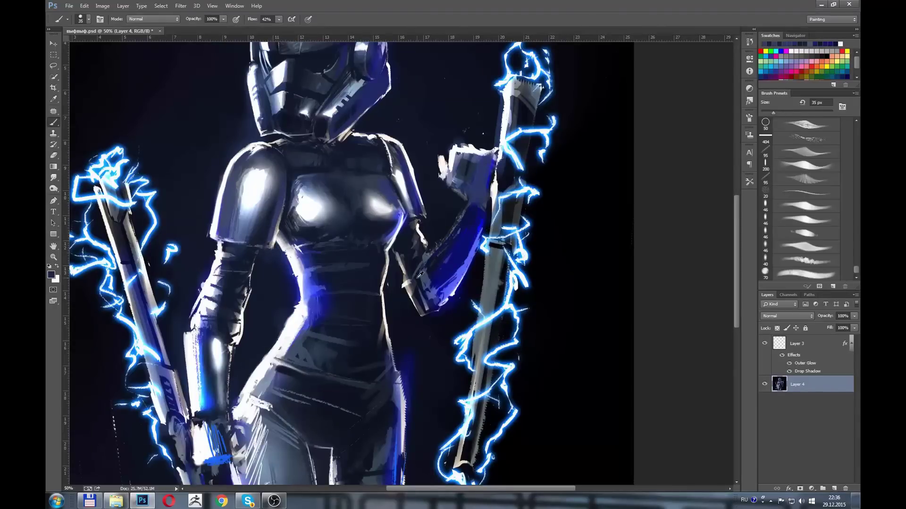
Step: Paint darker navy shading over the upper arm and along the forearm
left_click(445, 265)
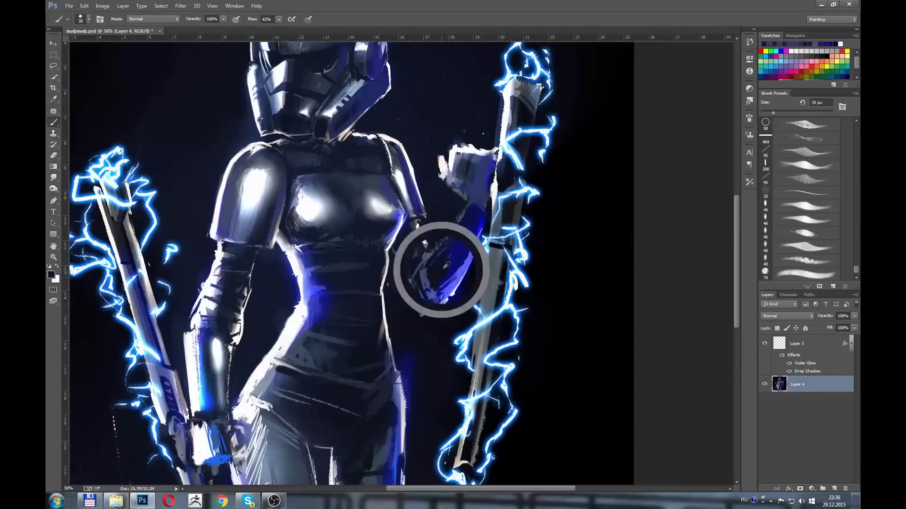
key("bracketright")
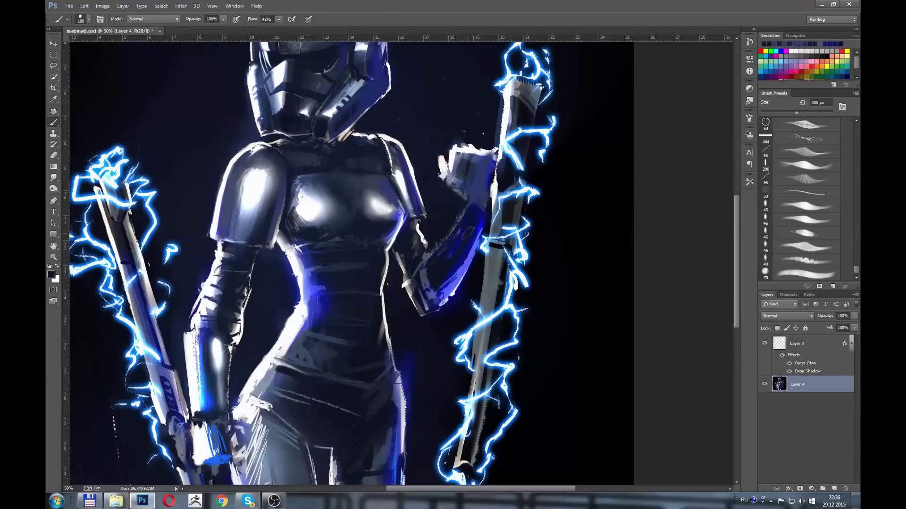
left_click(443, 263, "alt")
left_click(470, 233, "alt")
left_click(455, 215, "alt")
left_click_drag(455, 215, 427, 257)
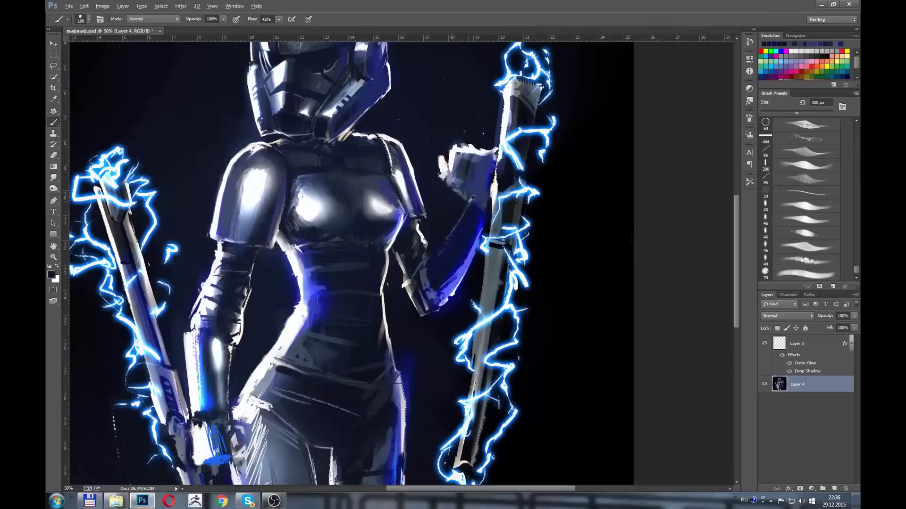
Step: Sample blue and grey tones from the forearm and darken the arm's edge
left_click(471, 199, "alt")
left_click(468, 208, "alt")
left_click(466, 188, "alt")
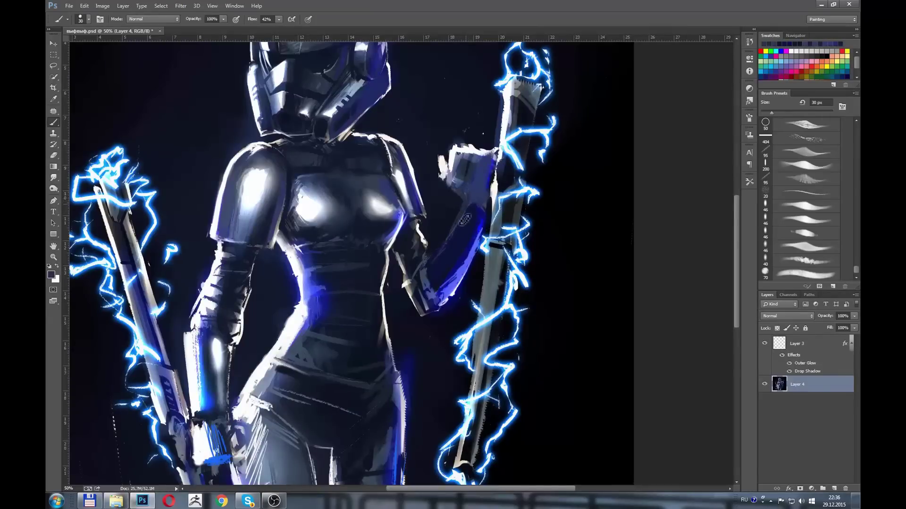
left_click(465, 221, "alt")
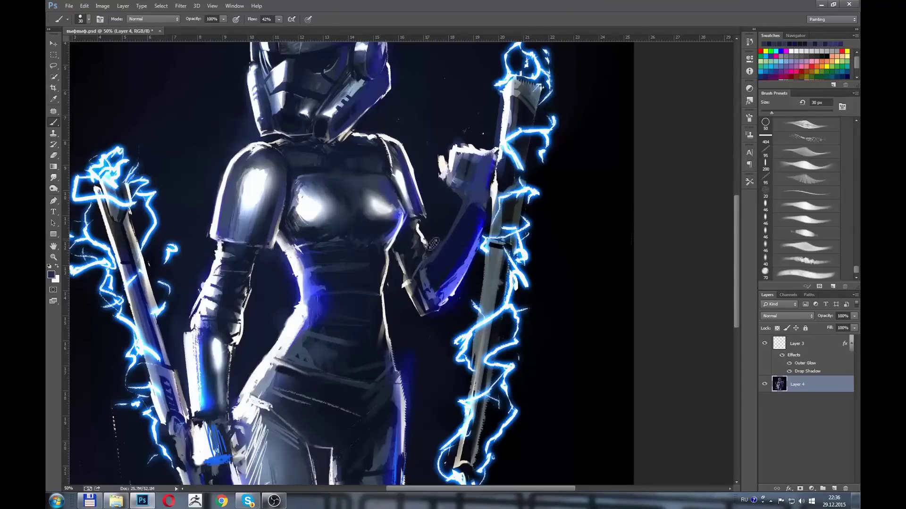
left_click(433, 246, "alt")
key("x")
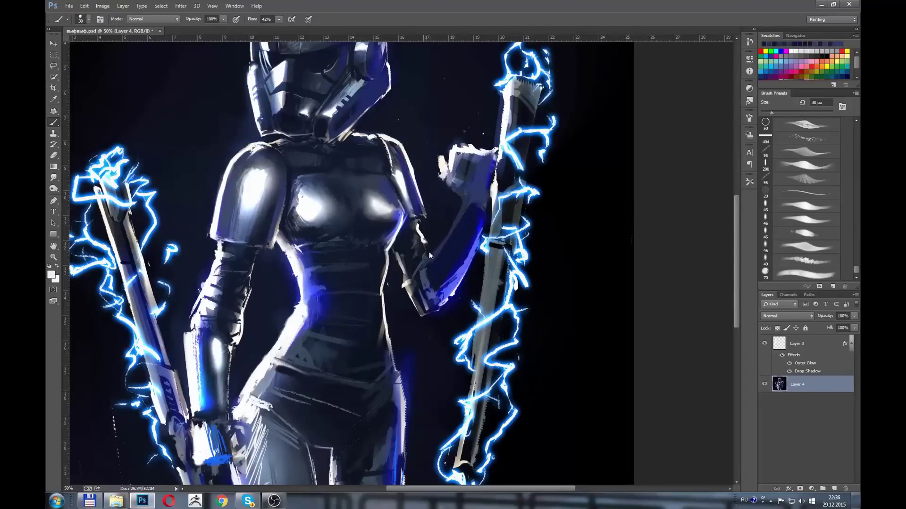
key("x")
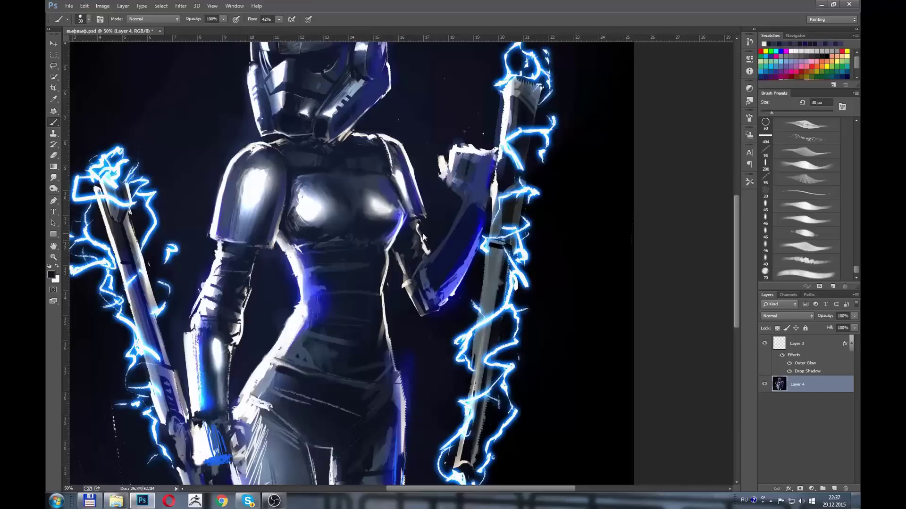
left_click(417, 225, "alt")
left_click(414, 219, "alt")
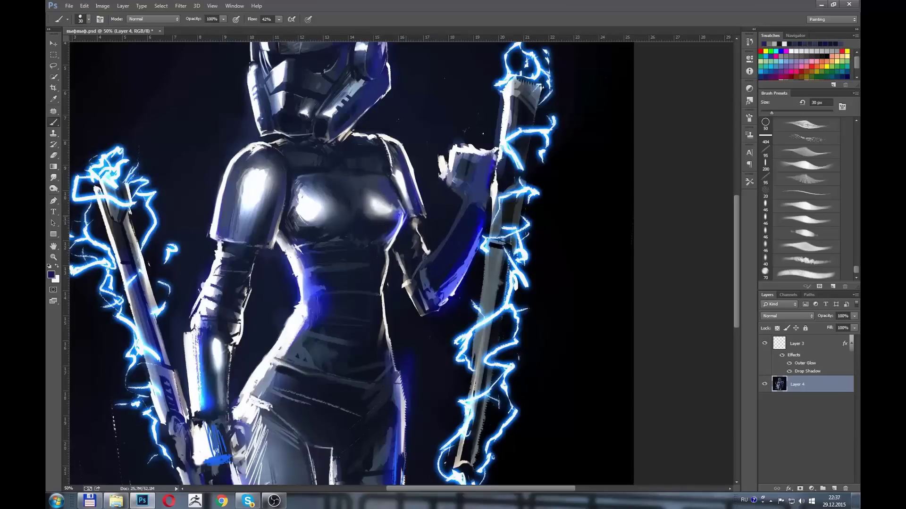
left_click(405, 229, "alt")
left_click_drag(407, 241, 407, 217)
Step: Darken the torso edge where it meets the arm with dark strokes
left_click(398, 229, "alt")
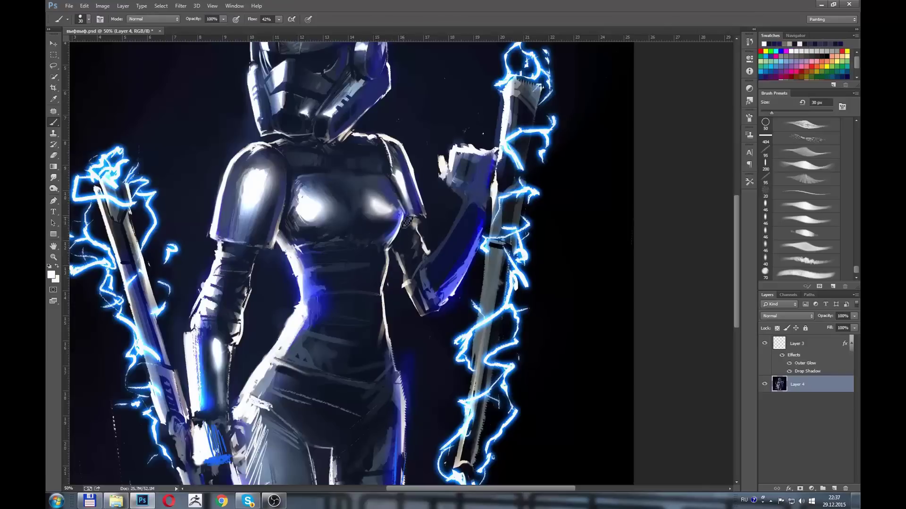
left_click(391, 224, "alt")
left_click_drag(387, 242, 395, 234)
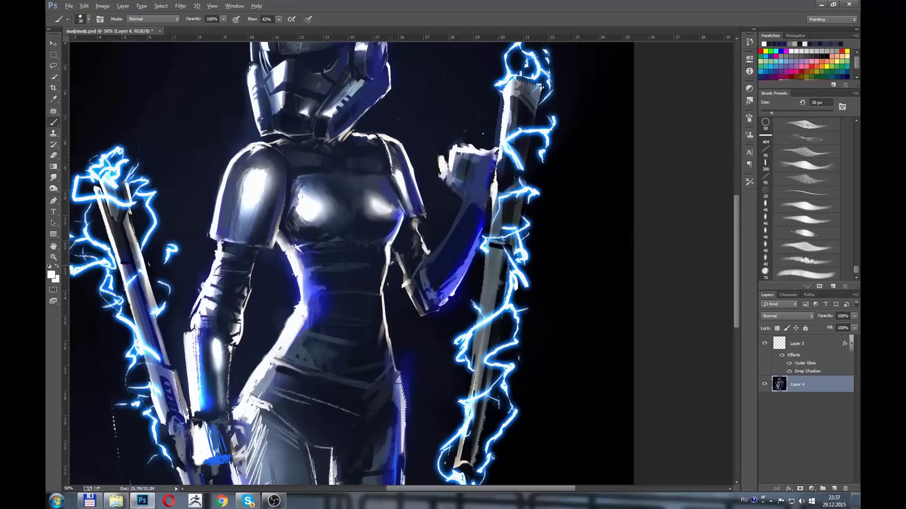
left_click(396, 263, "alt")
left_click_drag(396, 264, 394, 289)
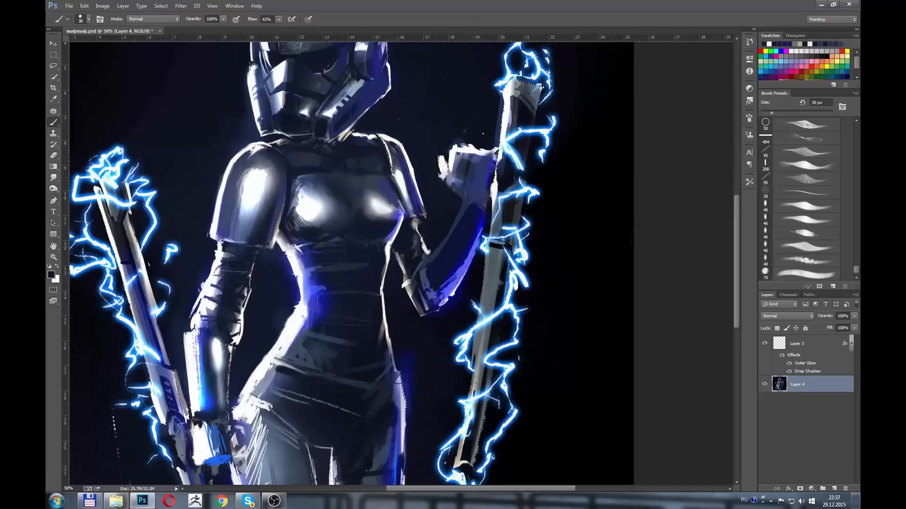
left_click(402, 256, "alt")
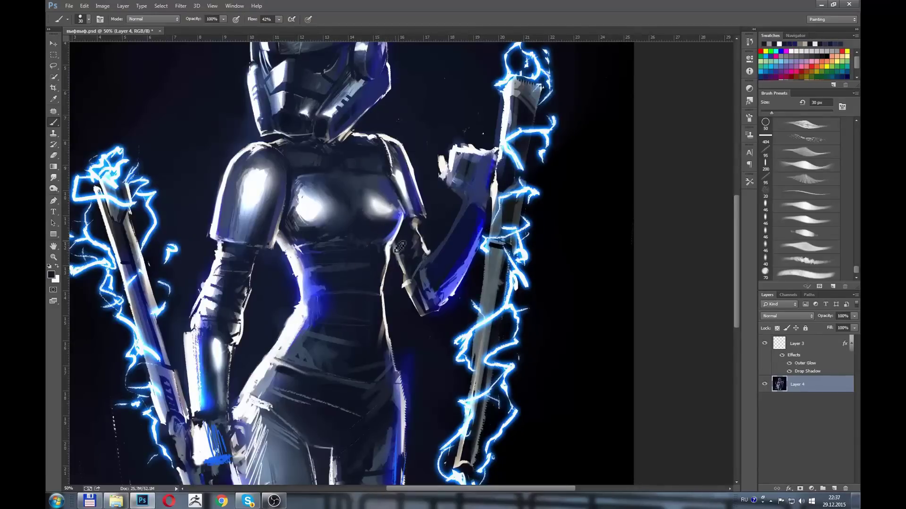
left_click(405, 260, "alt")
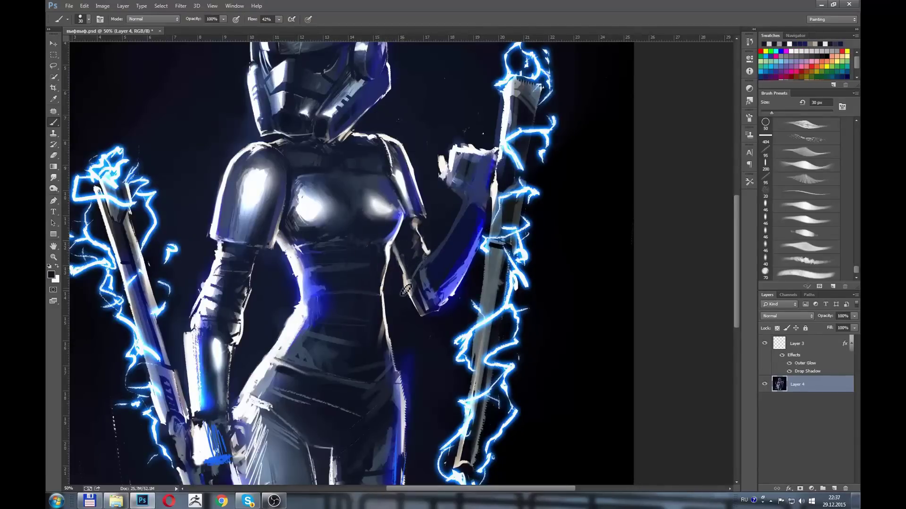
Step: Enlarge the brush to about 35 px and paint a short sampled-tone stroke on the torso
left_click(191, 298, "alt")
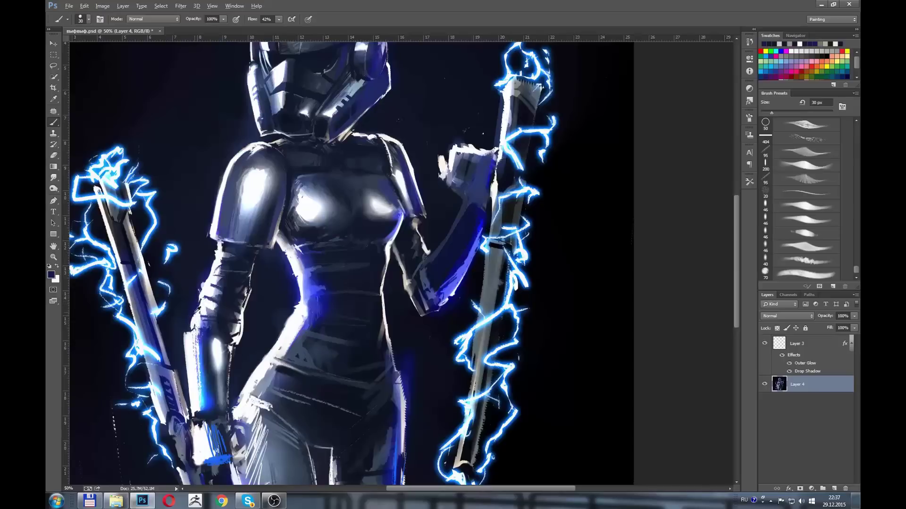
left_click(200, 306, "alt")
left_click(194, 320, "alt")
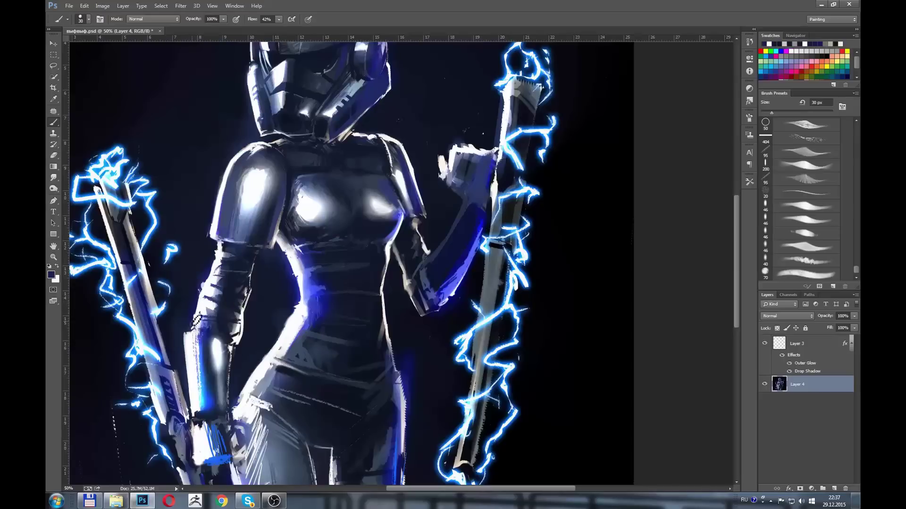
key("bracketright")
left_click_drag(318, 331, 291, 329)
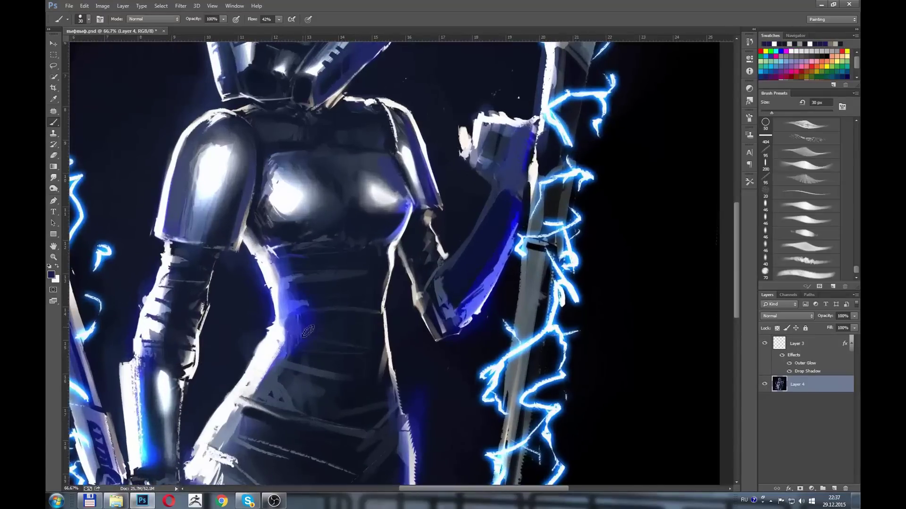
key("bracketright")
key("bracketright")
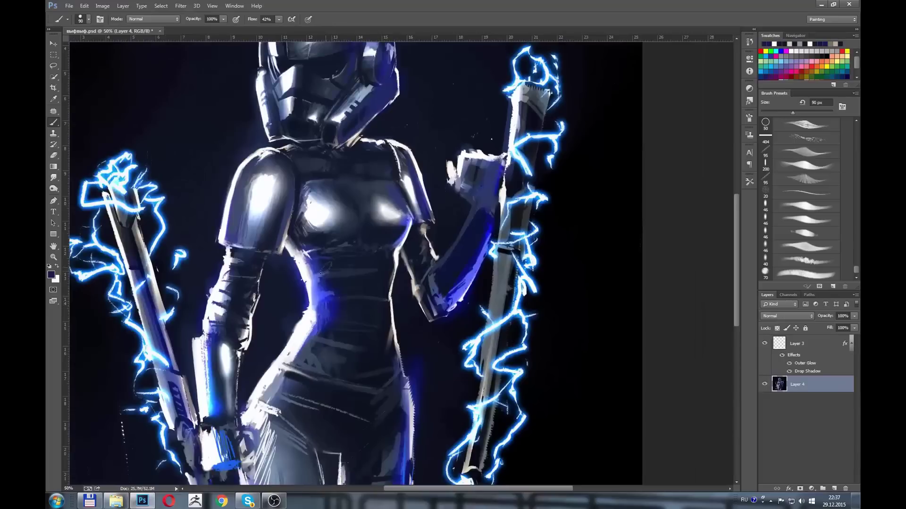
left_click_drag(336, 301, 330, 313)
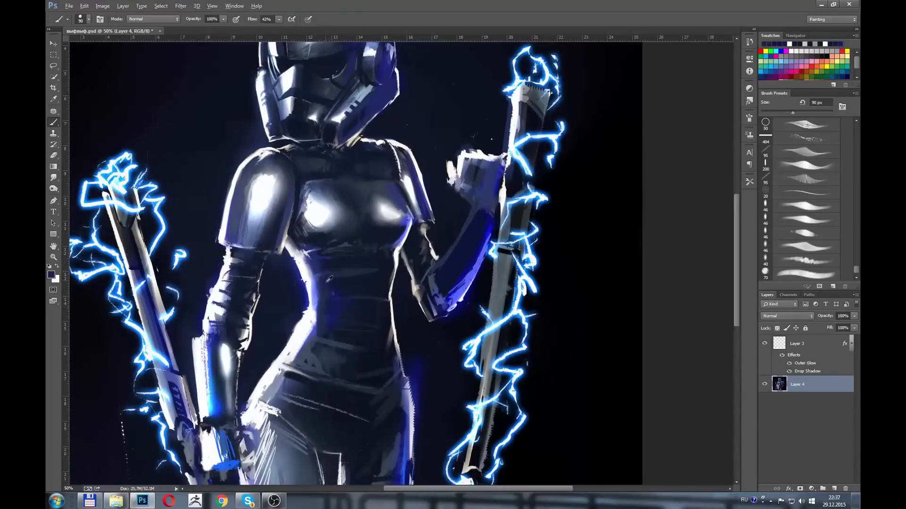
left_click(318, 248, "alt")
left_click_drag(247, 125, 255, 177)
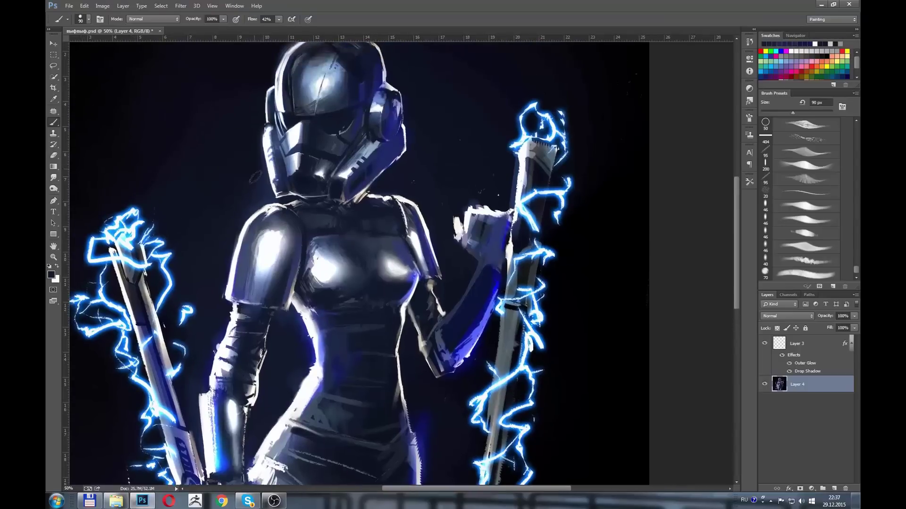
Step: Paint a dark stroke down the shoulder's right edge with a light accent
left_click(265, 193, "alt")
left_click(245, 162, "alt")
left_click(267, 195, "alt")
left_click(263, 187, "alt")
left_click(262, 194, "alt")
mouse_move(415, 212)
left_mouse_down()
mouse_move(411, 230)
mouse_move(423, 262)
left_mouse_up()
left_click(418, 236, "alt")
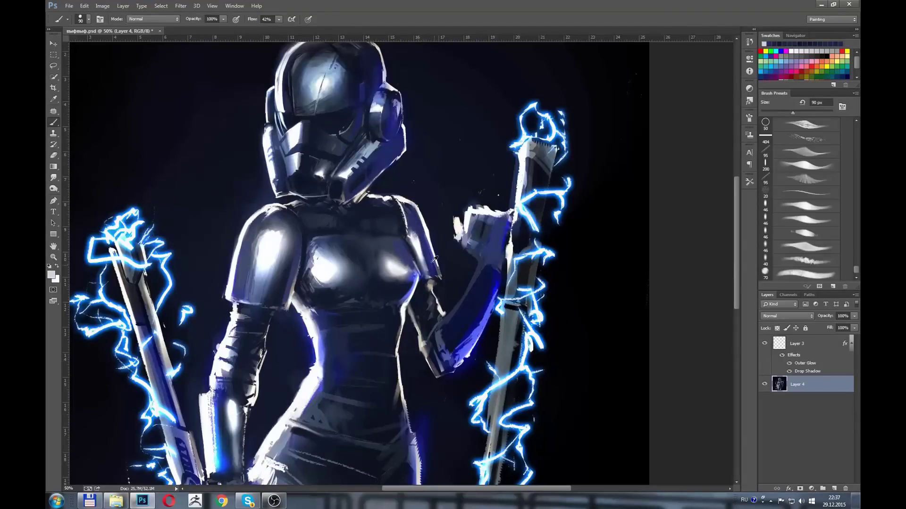
Step: Paint dark blue strokes over the forearm and the lower forearm below the fist
left_click(491, 271, "alt")
left_click_drag(495, 267, 479, 302)
left_click(463, 334, "alt")
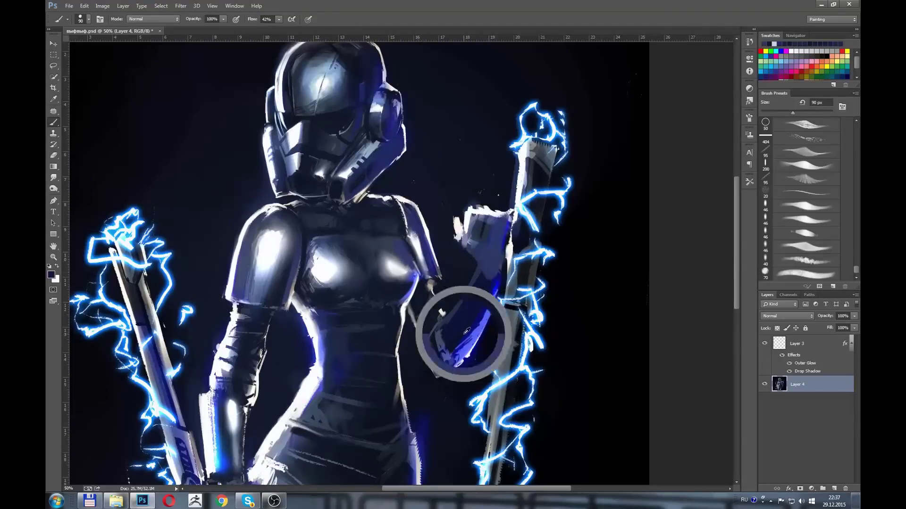
left_click(485, 339, "alt")
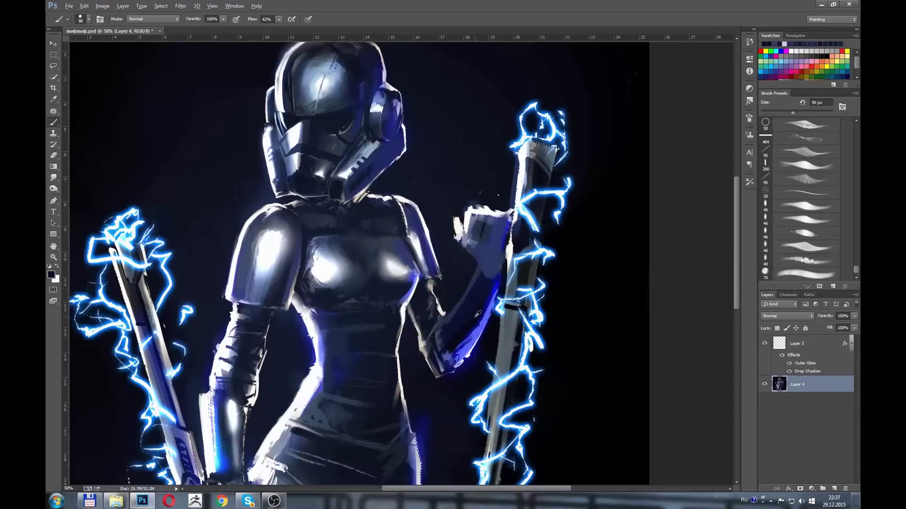
left_click(485, 293, "alt")
left_click_drag(442, 347, 454, 326)
left_click(472, 300, "alt")
left_click(471, 301, "alt")
left_click_drag(483, 272, 500, 266)
Step: Shrink the brush to 30 px and darken the fist's knuckles with dark blue
left_click(490, 256, "alt")
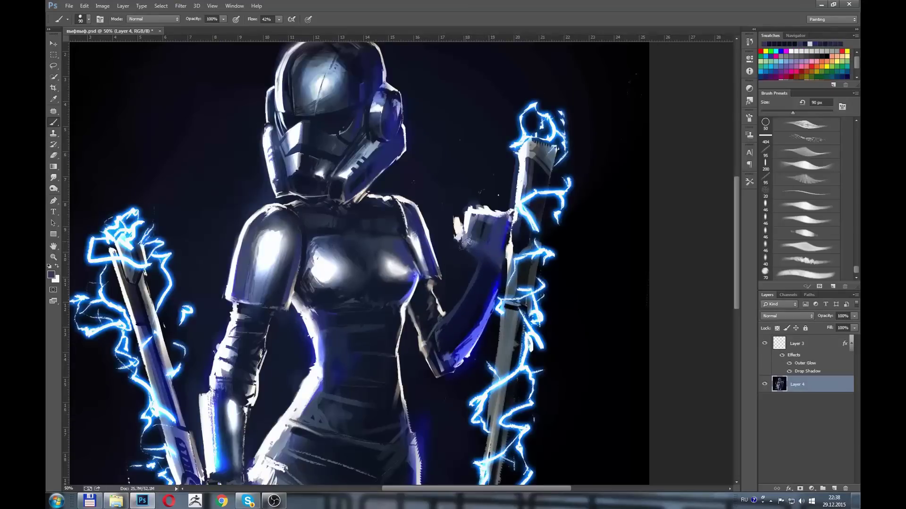
key("bracketleft")
key("bracketleft")
key("bracketleft")
mouse_move(471, 216)
left_mouse_down()
mouse_move(467, 238)
mouse_move(484, 217)
mouse_move(484, 239)
mouse_move(476, 246)
mouse_move(466, 228)
left_mouse_up()
left_click(470, 212, "alt")
left_click(486, 220, "alt")
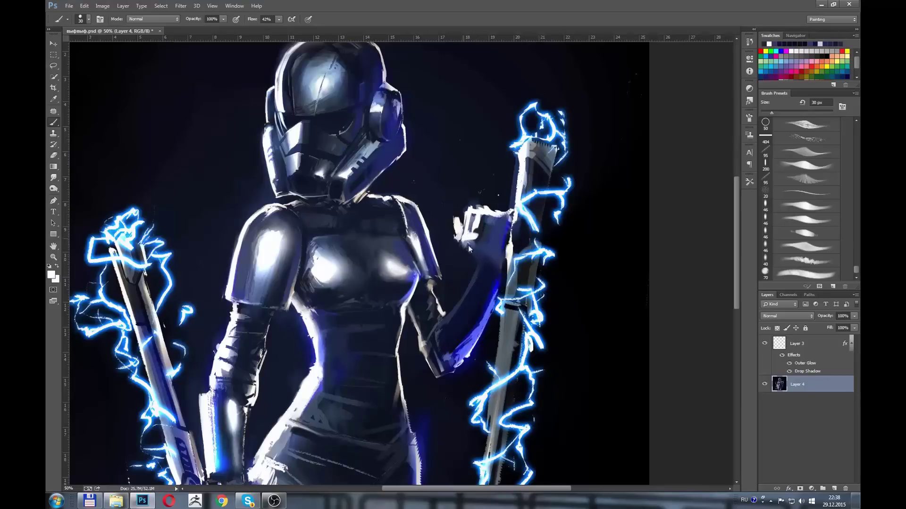
left_click(475, 258, "alt")
mouse_move(476, 255)
left_mouse_down()
mouse_move(468, 238)
mouse_move(478, 249)
mouse_move(490, 244)
mouse_move(479, 234)
mouse_move(469, 253)
mouse_move(497, 271)
mouse_move(488, 272)
left_mouse_up()
Step: Add small dark strokes on the knuckles and dark blue above the wrist beside the fist
left_click(484, 236, "alt")
left_click(479, 231, "alt")
left_click(480, 239, "alt")
left_click(484, 246, "alt")
left_click(497, 238, "alt")
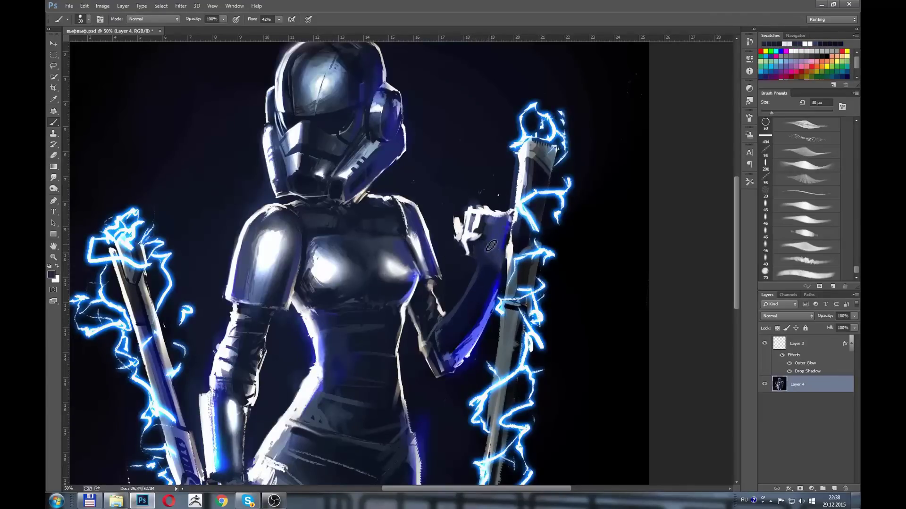
left_click_drag(500, 243, 493, 217)
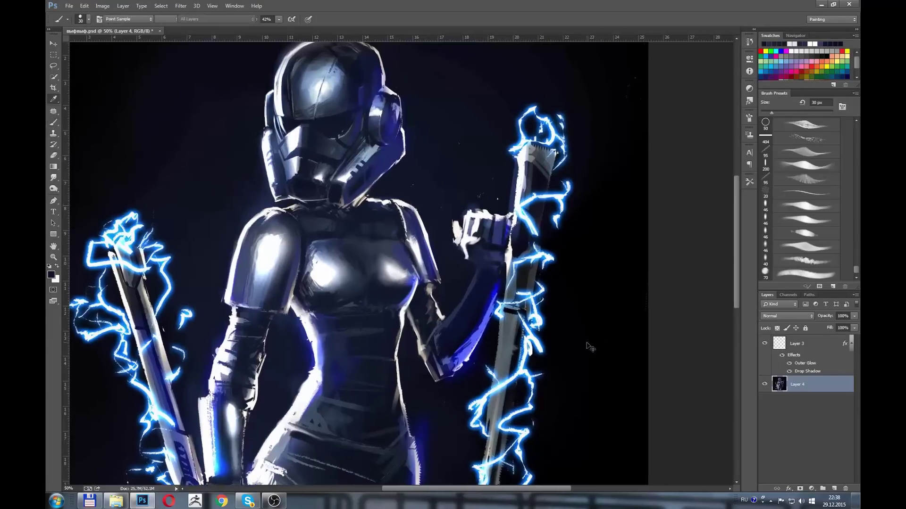
Step: Apply a slight Color Balance shift, then add a small dark mark on the chest
key("ctrl+b")
key("Return")
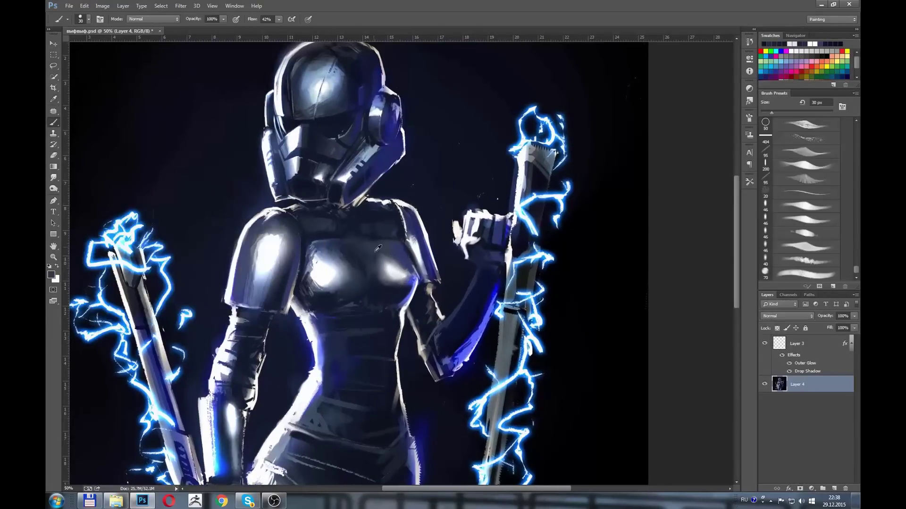
right_click_drag(377, 248, 386, 262, "alt")
left_click(374, 251)
left_click_drag(386, 272, 388, 278)
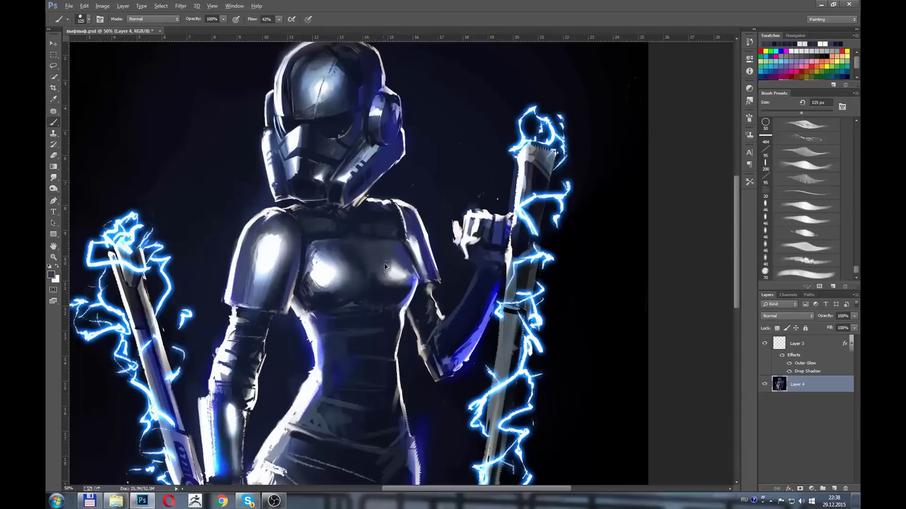
left_click(388, 278, "alt")
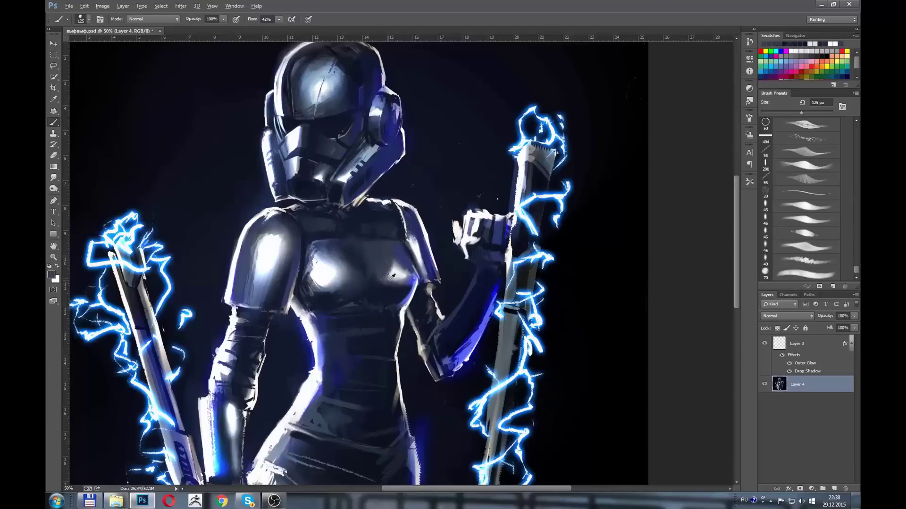
Step: Choose the 46 px brush preset and fine-tune the brush size
right_click(385, 258)
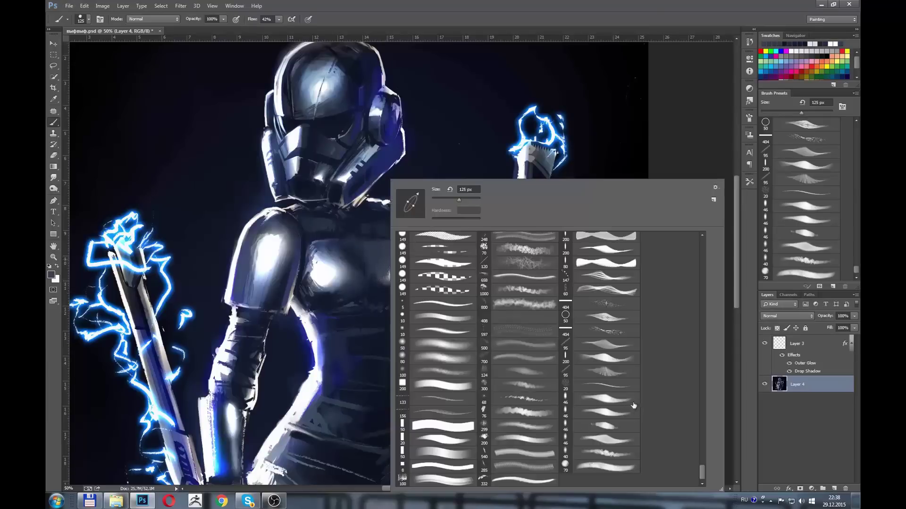
left_click(601, 394)
left_click(375, 251, "alt")
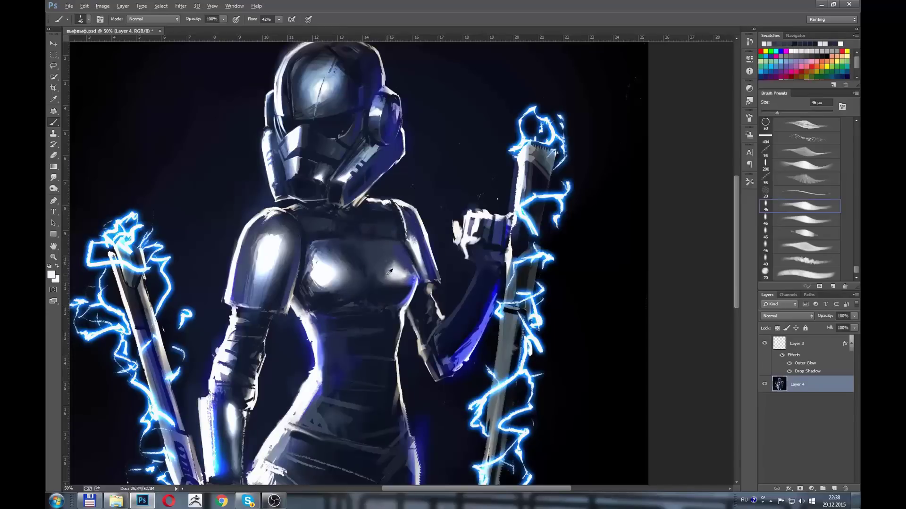
right_click(382, 215)
scroll(304, 184, "up", 1, "alt")
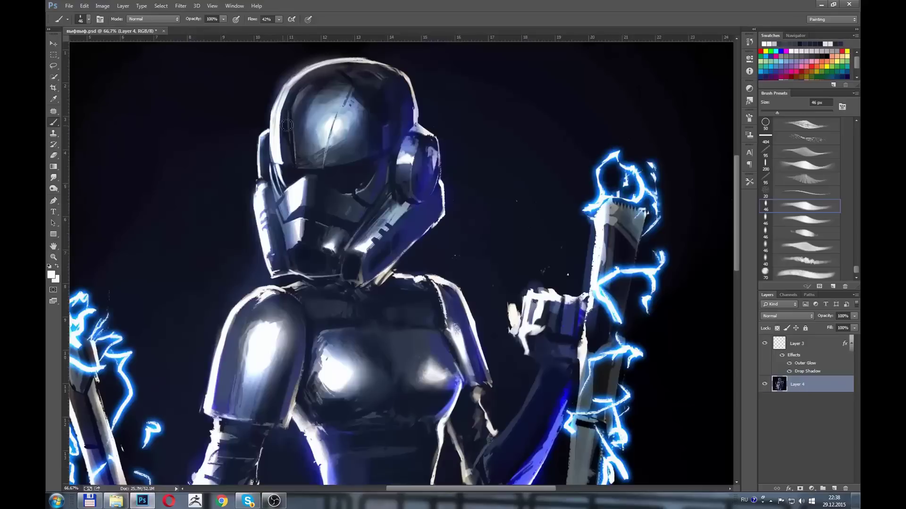
mouse_move(307, 155)
right_mouse_down("alt")
mouse_move(303, 136)
mouse_move(287, 163)
right_mouse_up("alt")
left_click(288, 165, "alt")
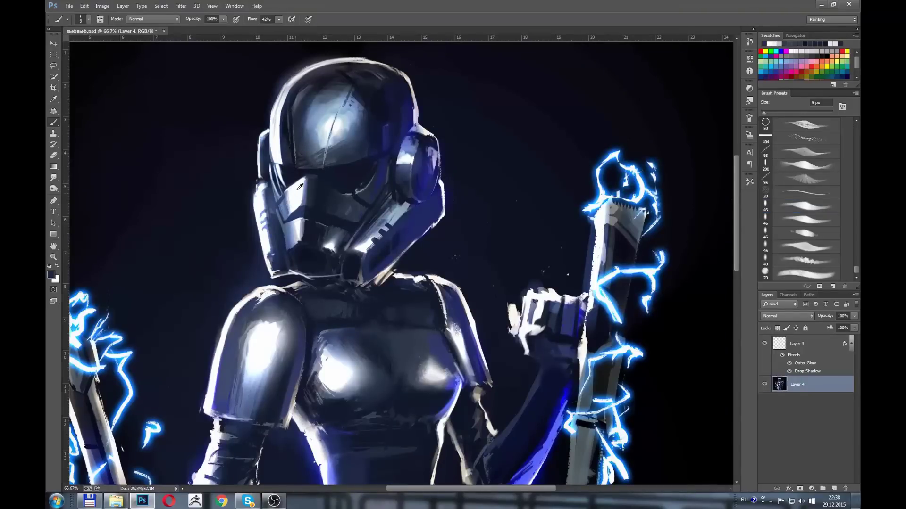
Step: Brighten the curved edge lines beside the helmet's eye slit with white
left_click(299, 211, "alt")
scroll(299, 210, "up", 1, "alt")
scroll(293, 220, "up", 2, "alt")
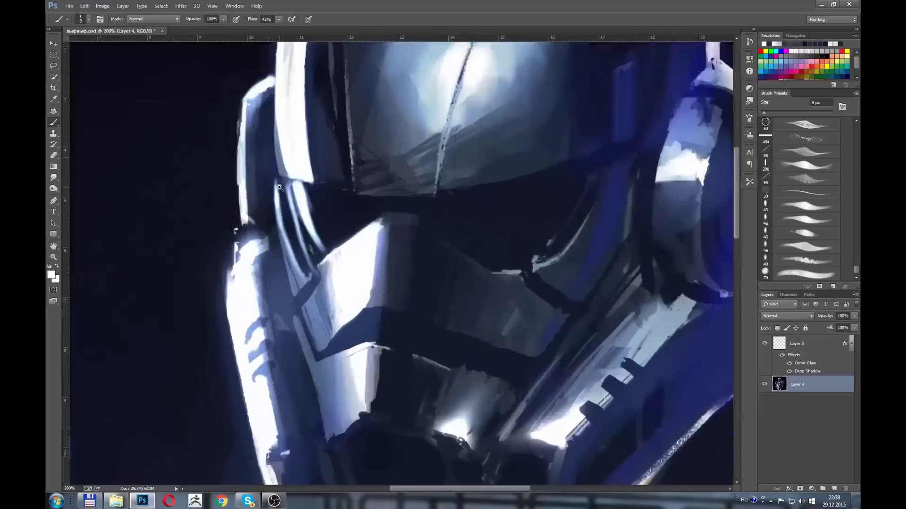
left_click_drag(285, 234, 273, 189)
mouse_move(292, 249)
left_mouse_down()
mouse_move(273, 188)
mouse_move(278, 199)
left_mouse_up()
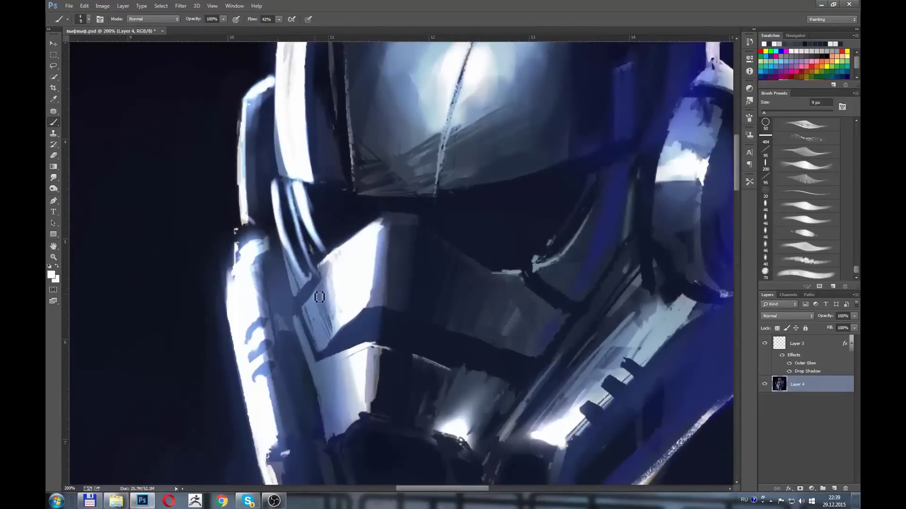
Step: Brighten and widen the lit cheek plate edge, adding a faint stroke with a 20 px brush
left_click(352, 296)
left_click(367, 272, "alt")
left_click(366, 272, "alt")
left_click(367, 272, "alt")
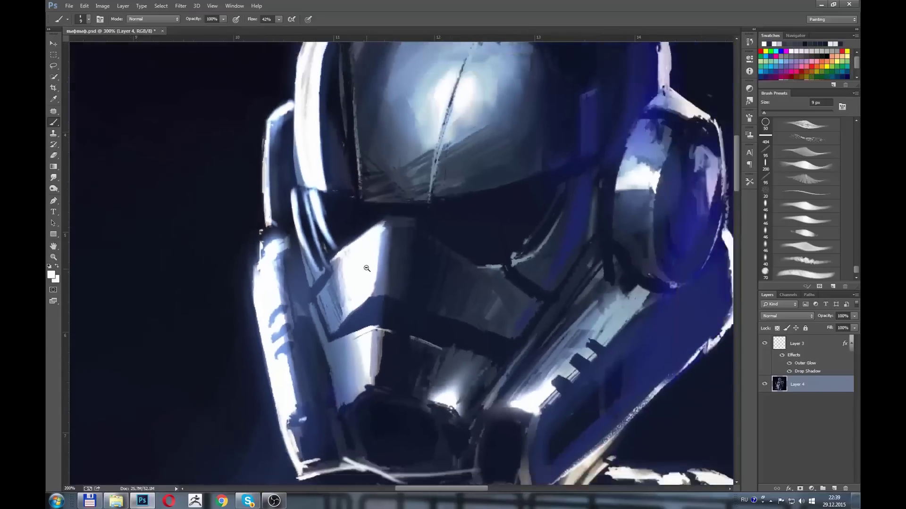
left_click(373, 291)
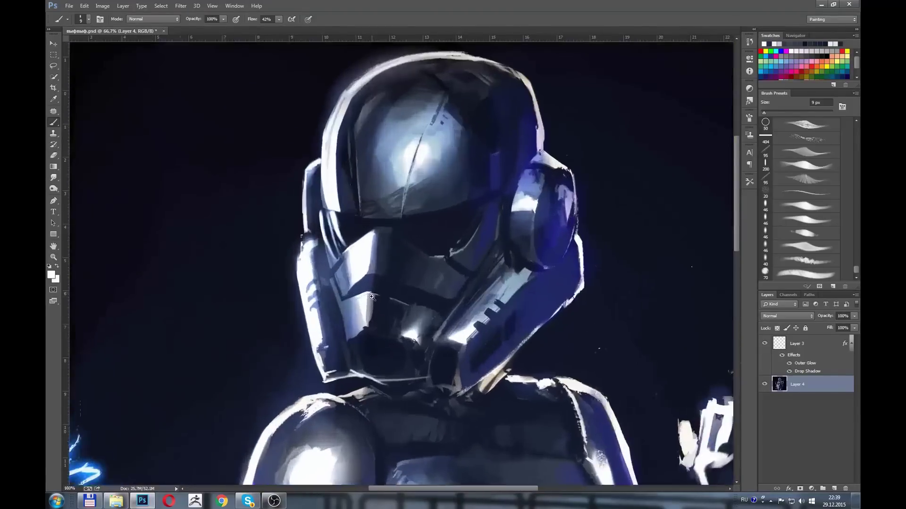
mouse_move(361, 327)
left_mouse_down()
mouse_move(361, 356)
mouse_move(370, 290)
mouse_move(362, 363)
left_mouse_up()
left_click_drag(372, 292, 367, 317)
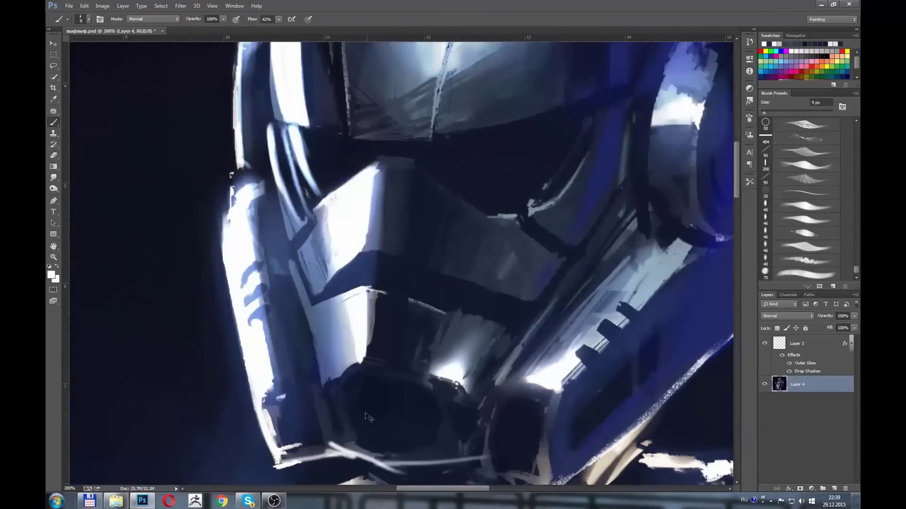
scroll(436, 347, "down", 1, "alt")
scroll(493, 363, "up", 1, "alt")
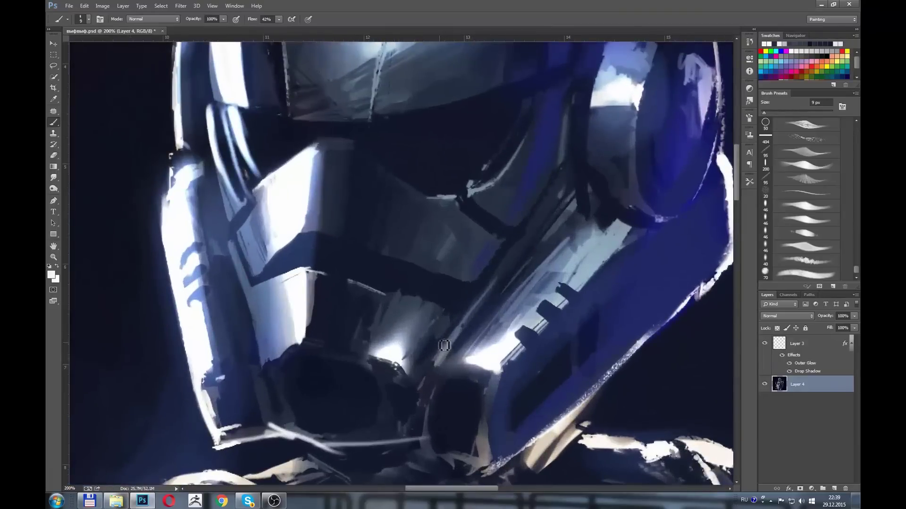
key("bracketright")
key("bracketright")
left_click_drag(477, 353, 441, 359)
Step: Deepen the shading around the earpiece and lower helmet with faint dark blue strokes
left_click_drag(490, 185, 400, 327)
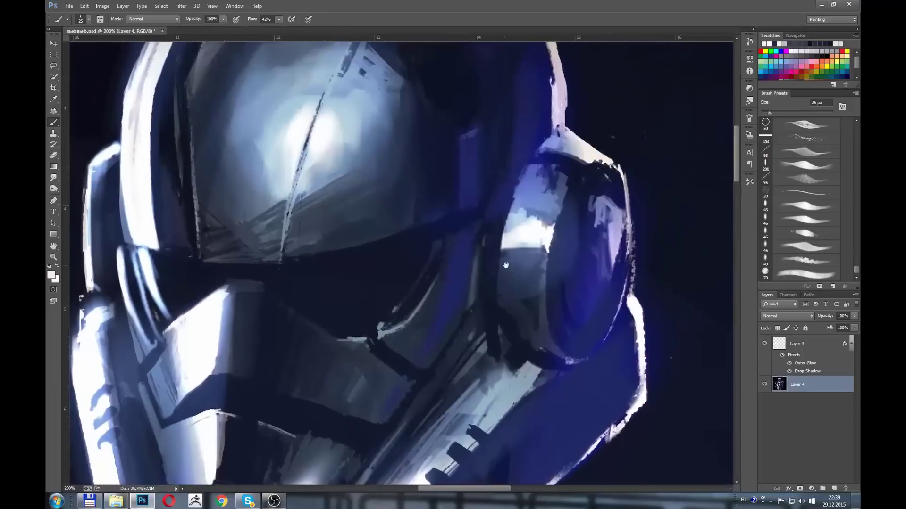
left_click(506, 265, "alt")
mouse_move(461, 309)
left_mouse_down()
mouse_move(424, 328)
mouse_move(461, 249)
left_mouse_up()
left_click(443, 316)
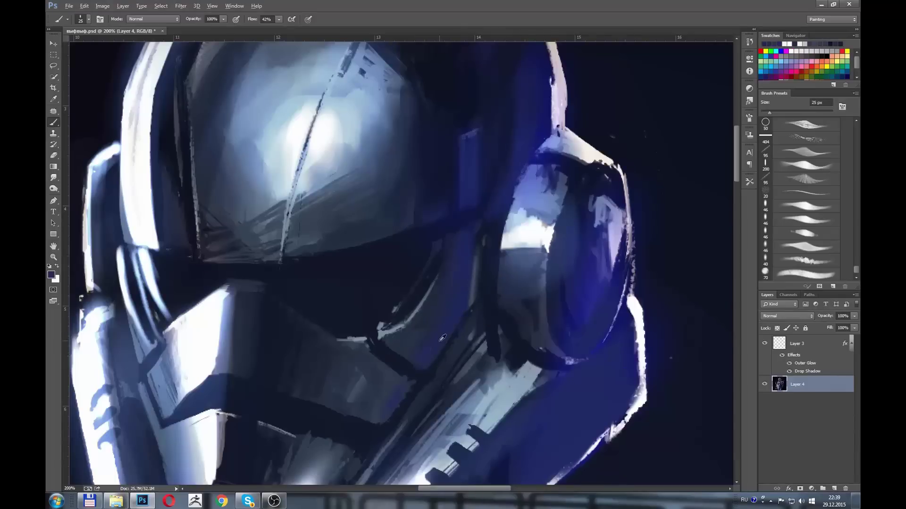
left_click_drag(442, 338, 376, 426)
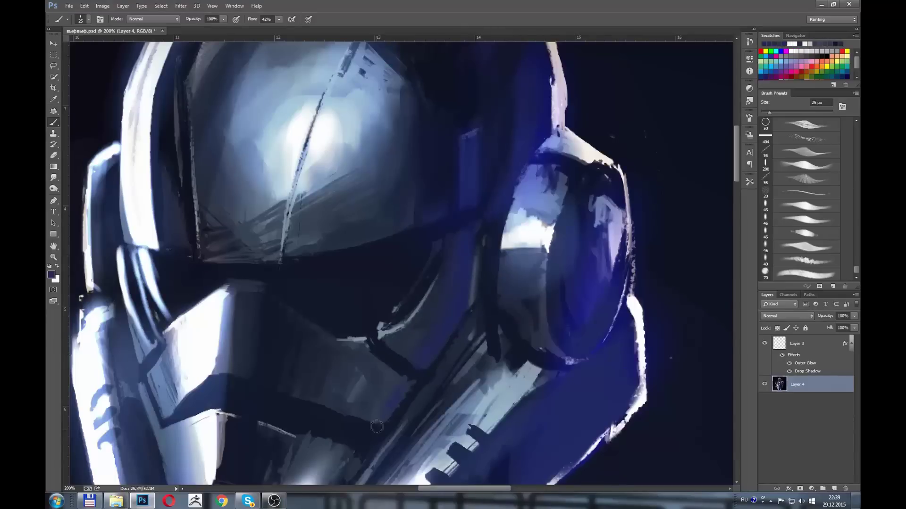
left_click(366, 400)
scroll(356, 373, "down", 1, "alt")
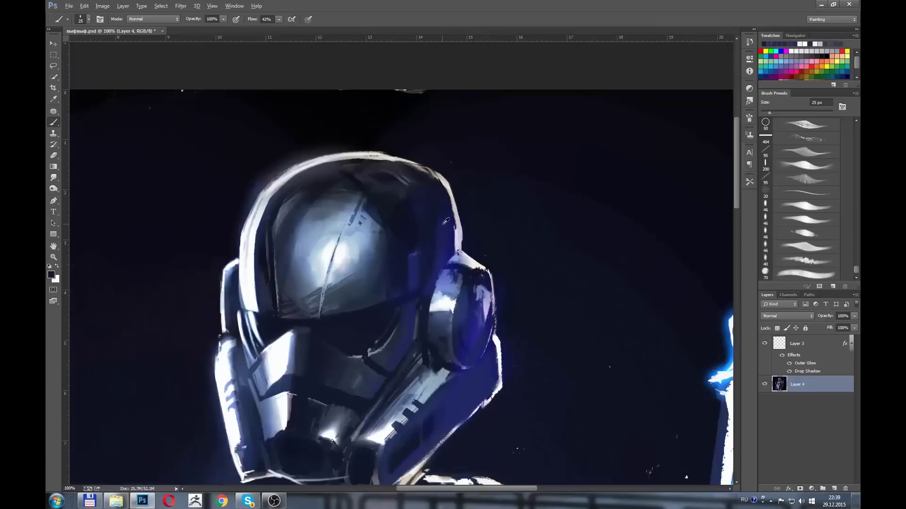
Step: Paint bright white strokes along the helmet's left and upper rim with a small brush, zoomed in
left_click(446, 221, "alt")
left_click(440, 211, "alt")
left_click(443, 236, "alt")
left_click(263, 246, "alt")
key("ctrl+plus")
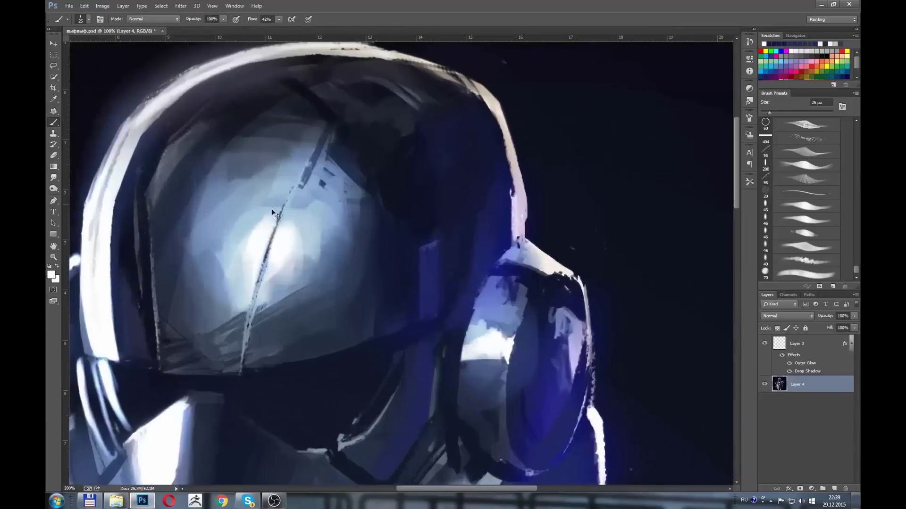
key("bracketleft")
key("bracketleft")
key("bracketleft")
key("bracketleft")
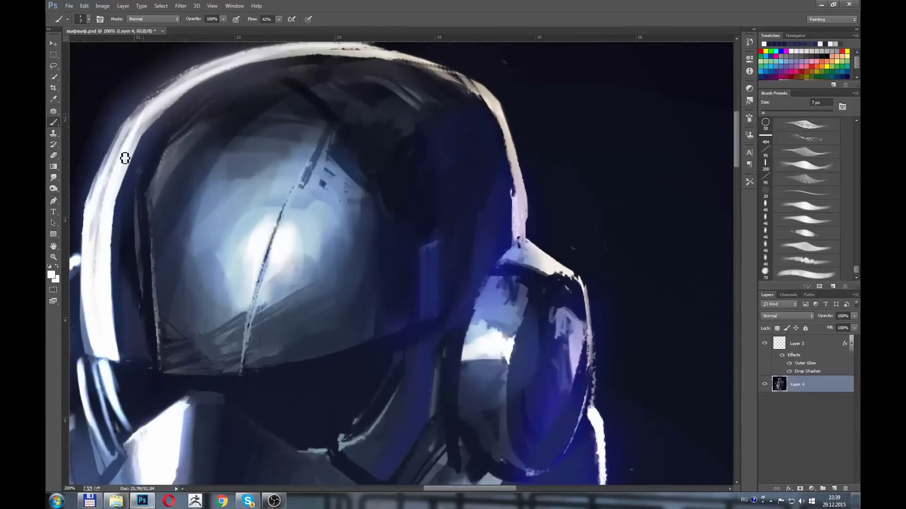
left_click_drag(140, 113, 111, 176)
mouse_move(139, 127)
left_mouse_down()
mouse_move(188, 80)
mouse_move(226, 60)
mouse_move(223, 75)
left_mouse_up()
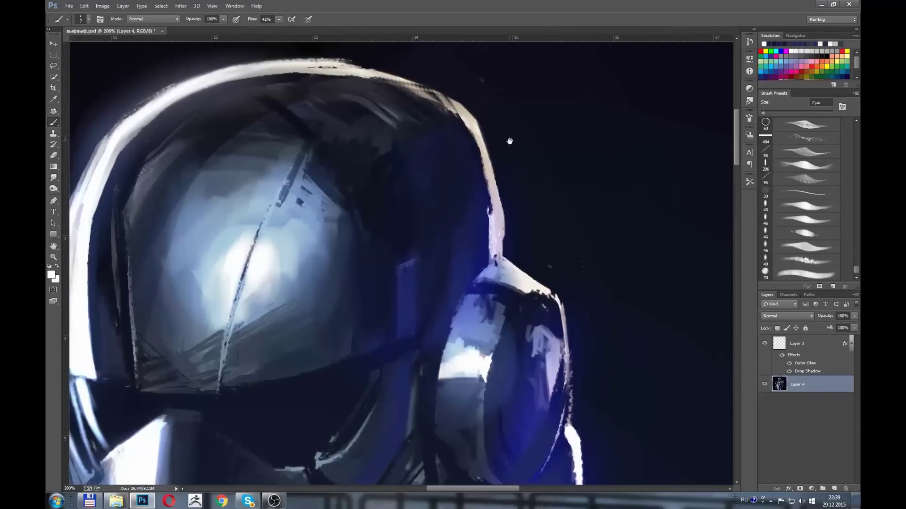
mouse_move(385, 76)
left_mouse_down()
mouse_move(459, 109)
mouse_move(507, 205)
left_mouse_up()
Step: Paint over the thin highlight on the helmet's right rim with a sampled dark tone
left_click(511, 207, "alt")
mouse_move(493, 160)
left_mouse_down()
mouse_move(505, 195)
mouse_move(476, 111)
mouse_move(498, 203)
left_mouse_up()
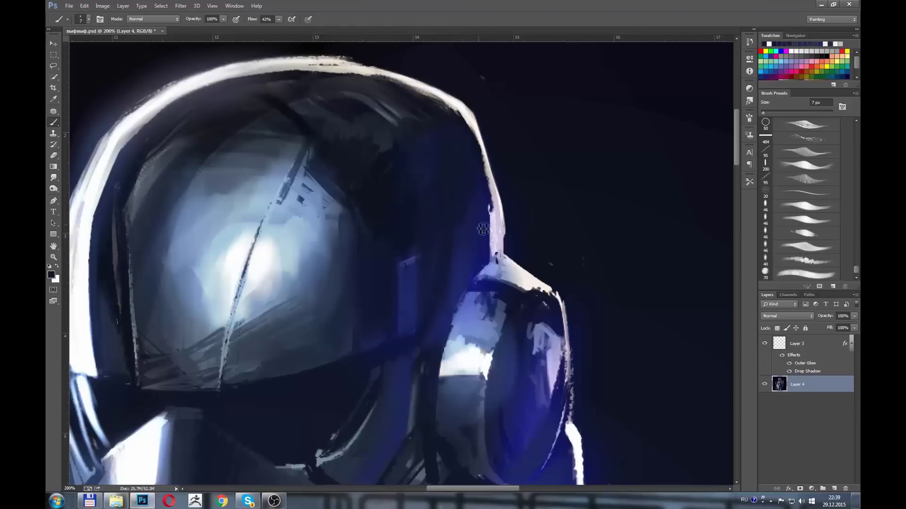
left_click(322, 183, "alt")
key("ctrl+minus")
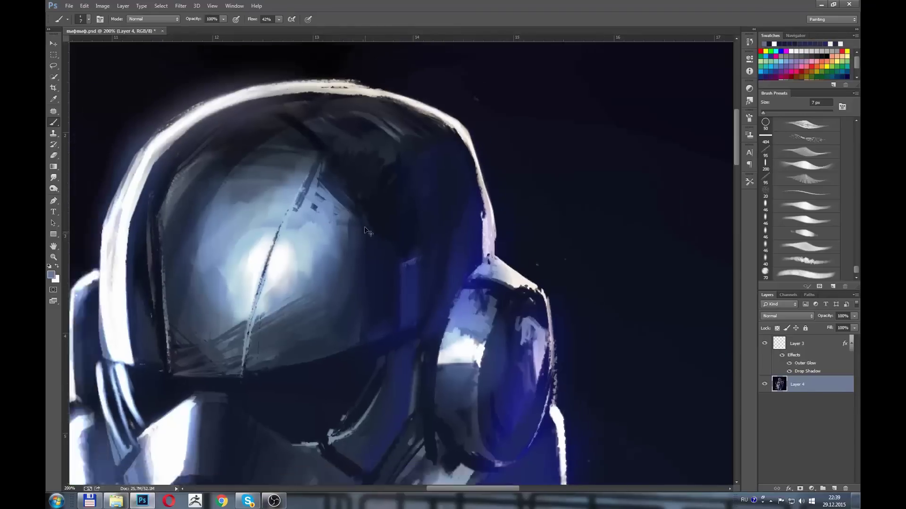
Step: Dab a small highlight on the visor using light and dark blues sampled from the visor itself
left_click(366, 227)
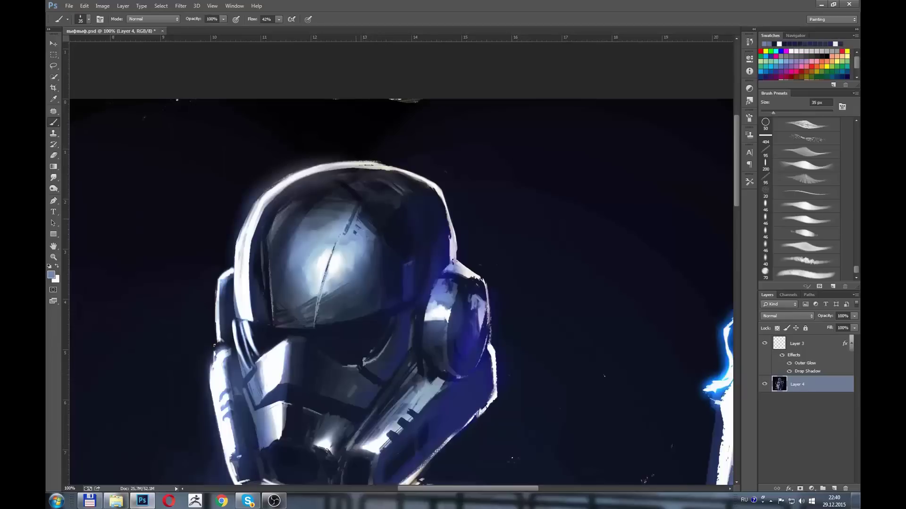
left_click(378, 239, "alt")
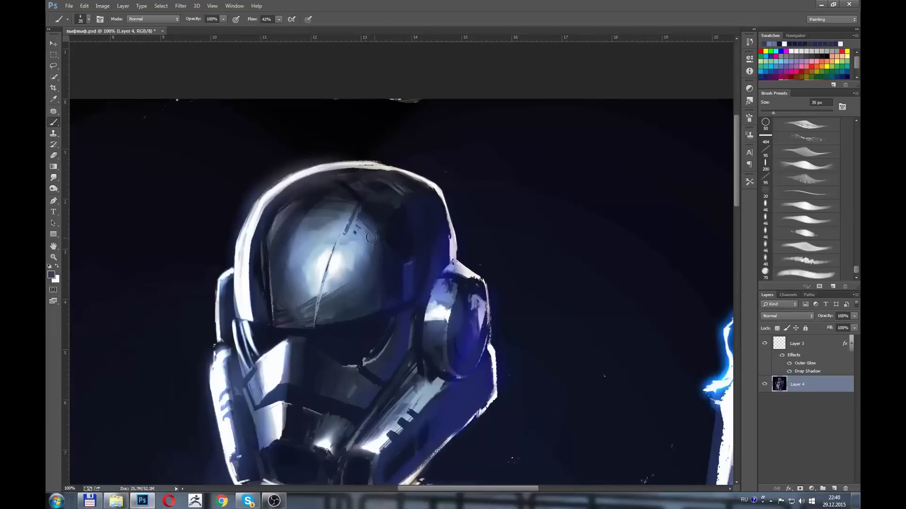
left_click(373, 235, "alt")
left_click(374, 231, "alt")
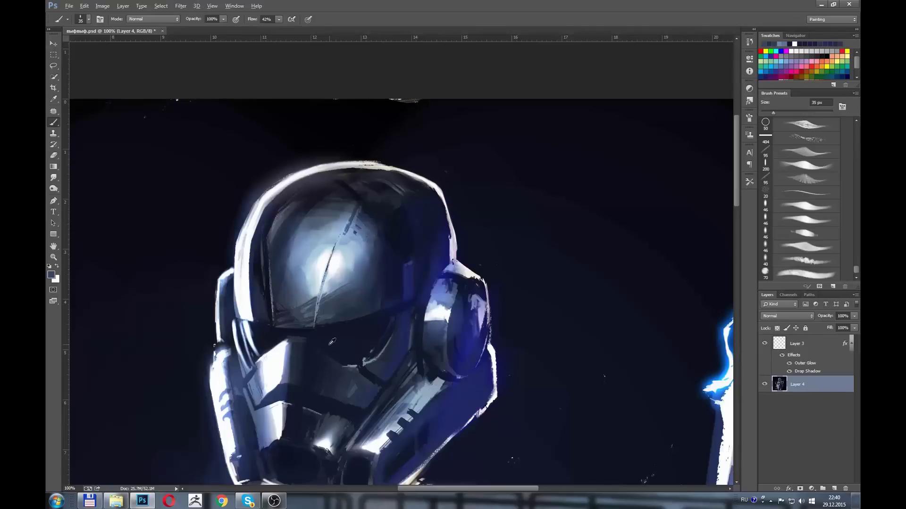
left_click(339, 268, "alt")
left_click(339, 276, "alt")
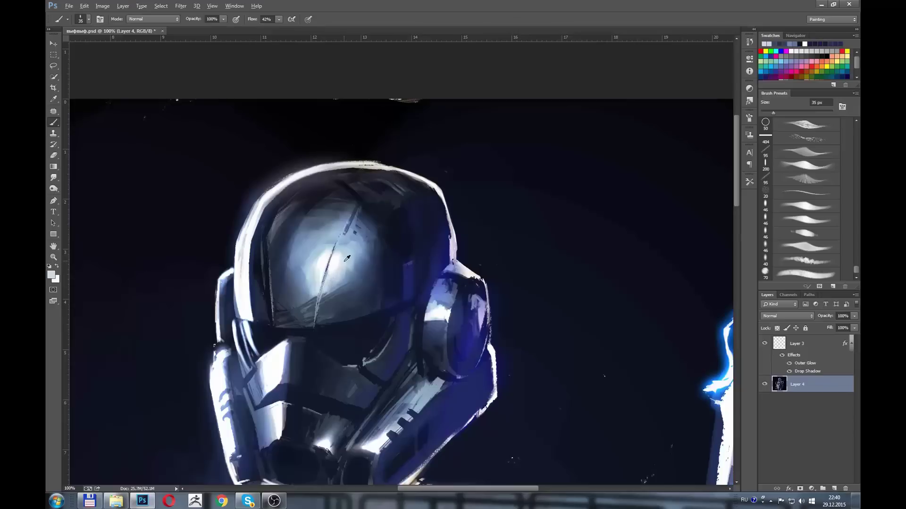
left_click(346, 259, "alt")
key("alt")
left_click(355, 264, "alt")
left_click(351, 259, "alt")
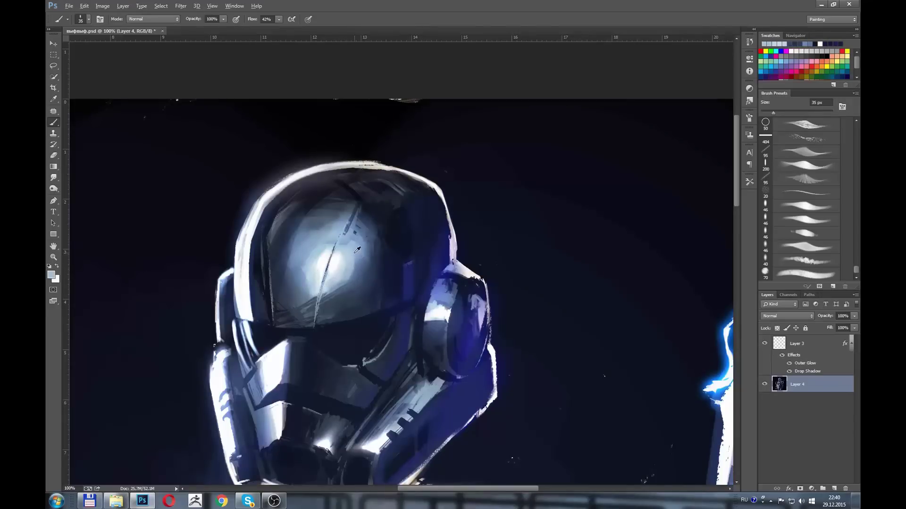
left_click(370, 254, "alt")
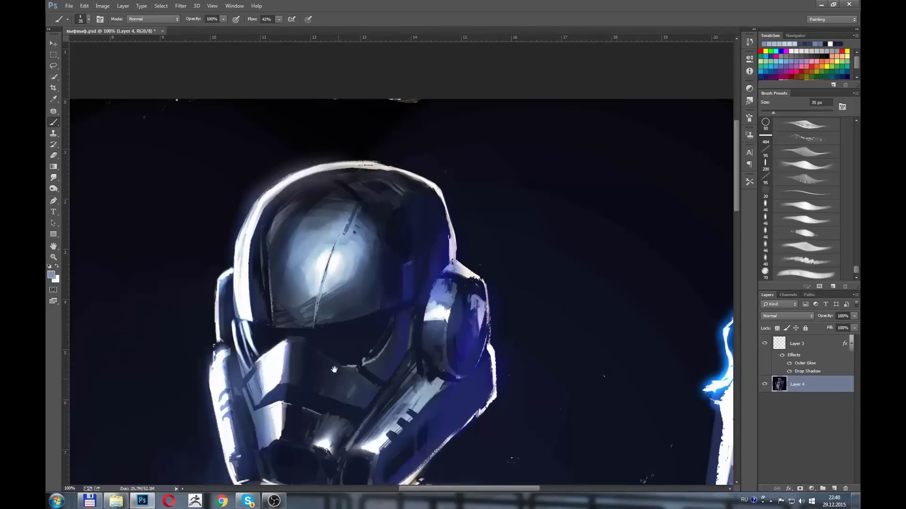
left_click_drag(333, 369, 312, 159)
Step: Touch up the dark belt area with a dark colour sampled near the belt
scroll(369, 207, "down", 1, "alt")
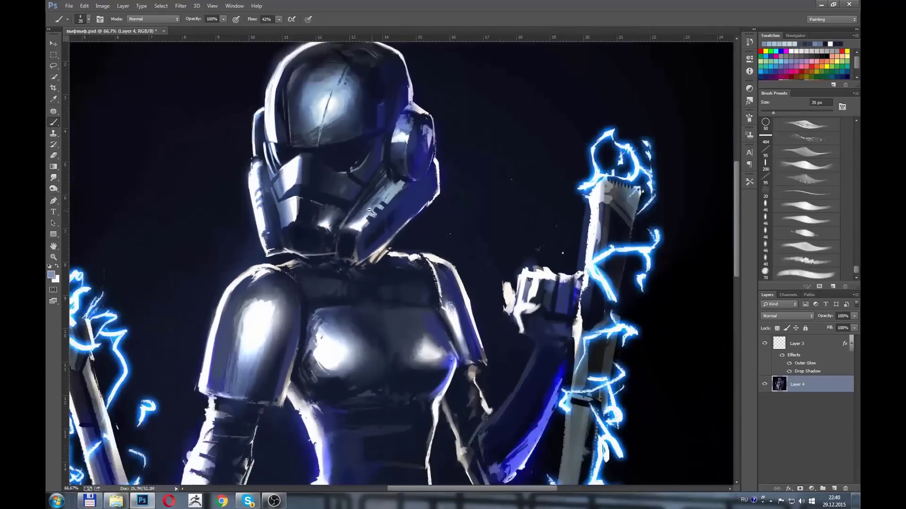
scroll(358, 222, "down", 1, "alt")
scroll(337, 253, "down", 1, "alt")
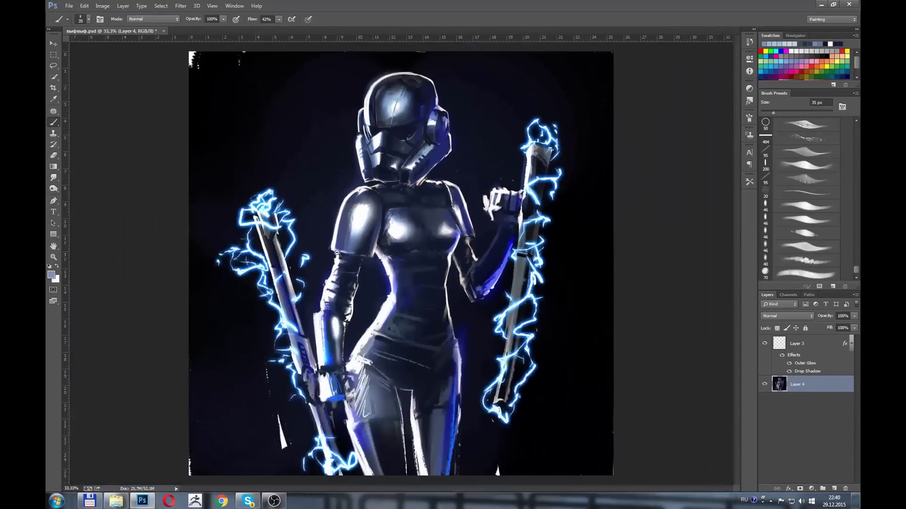
left_click(394, 306, "alt")
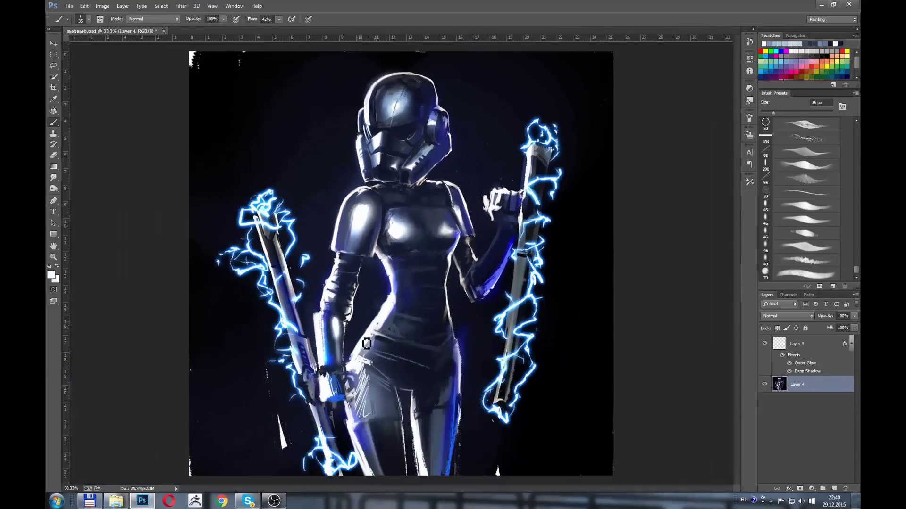
left_click(351, 363, "alt")
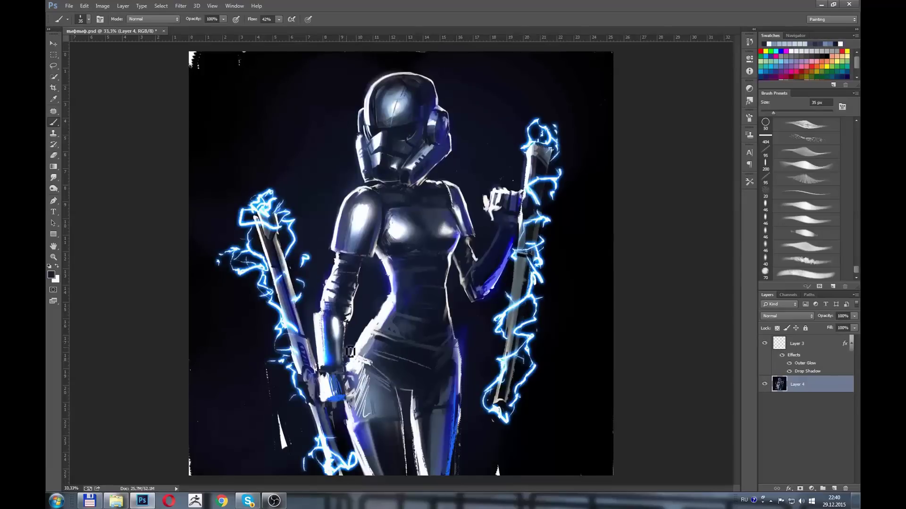
left_click(388, 310, "alt")
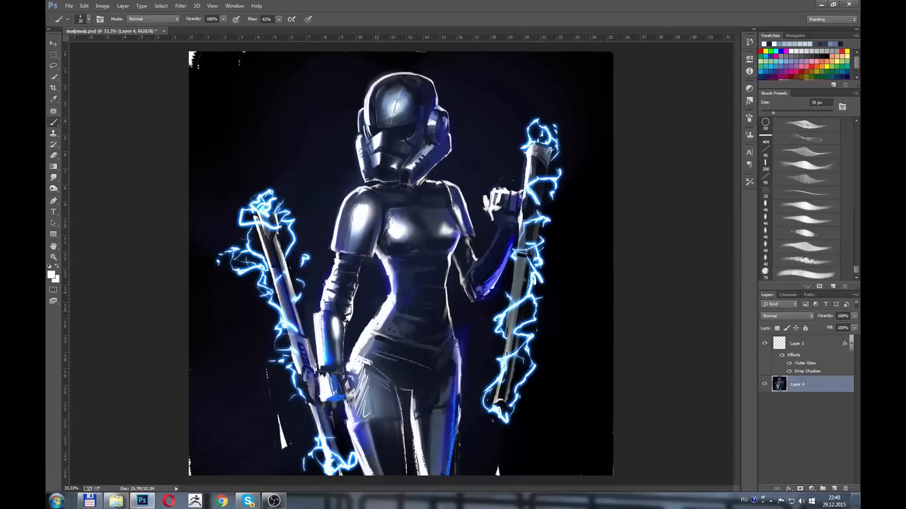
left_click(377, 321, "alt")
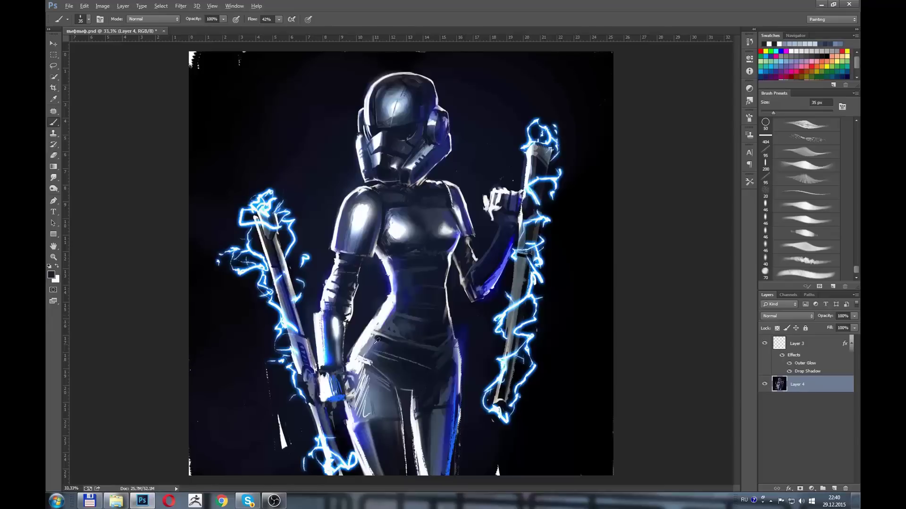
left_click_drag(377, 340, 390, 347)
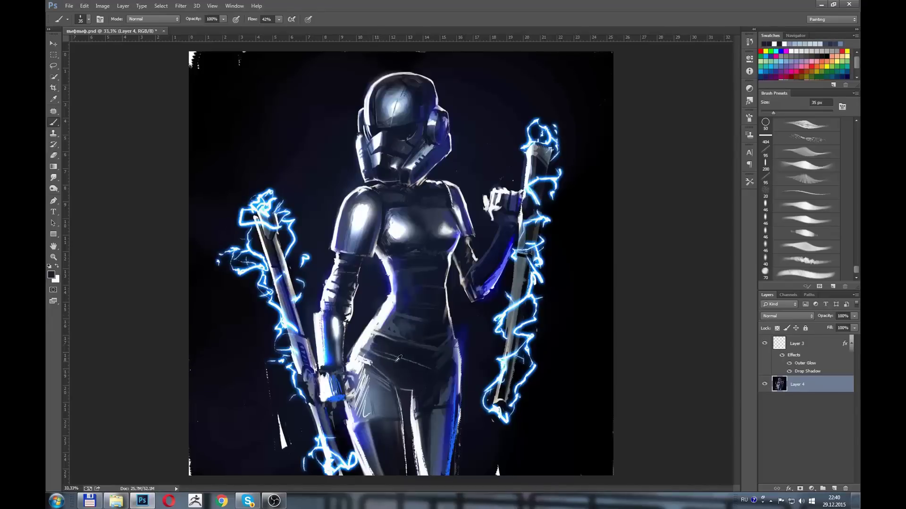
Step: Sample near-white, grey and near-black tones from the figure around the hips
left_click(361, 344, "alt")
left_click(369, 361, "alt")
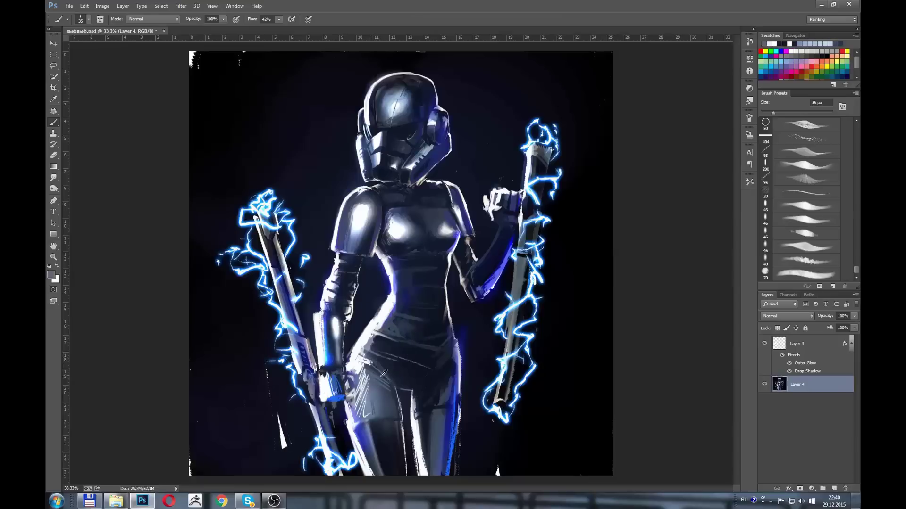
left_click(387, 365, "alt")
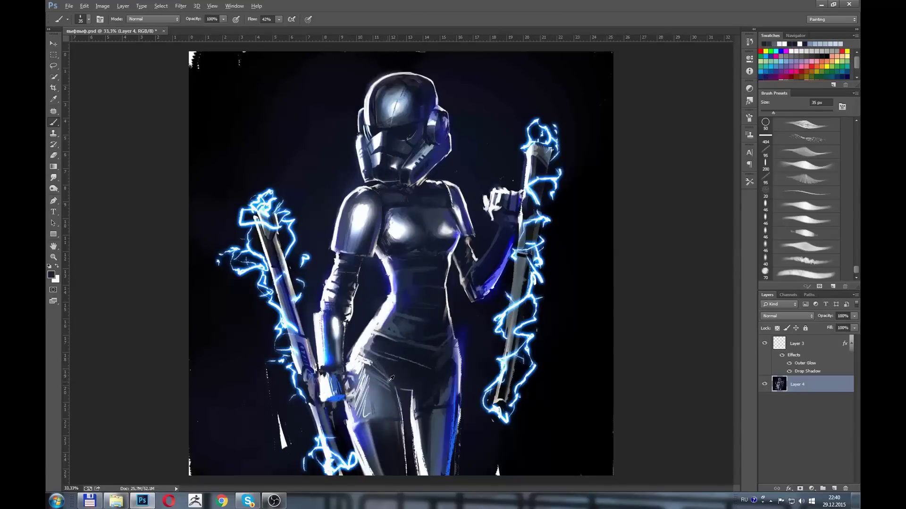
left_click(391, 361, "alt")
left_click(379, 367, "alt")
left_click(397, 368, "alt")
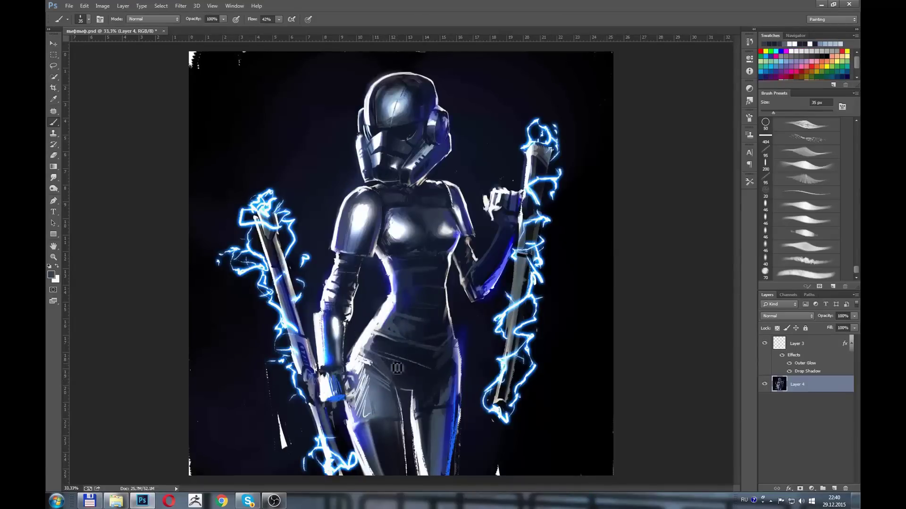
left_click(437, 378, "alt")
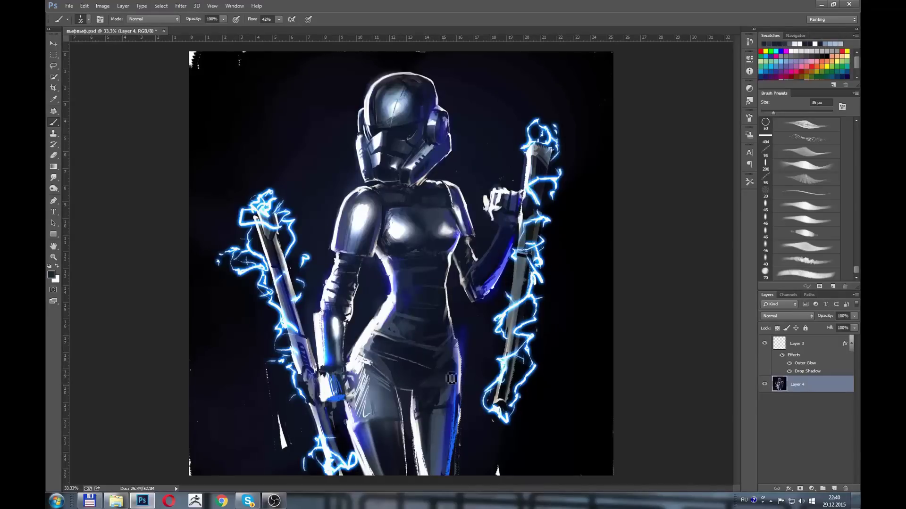
Step: Sample a dark leg tone and paint over the white highlight on the lower leg
left_click(438, 386, "alt")
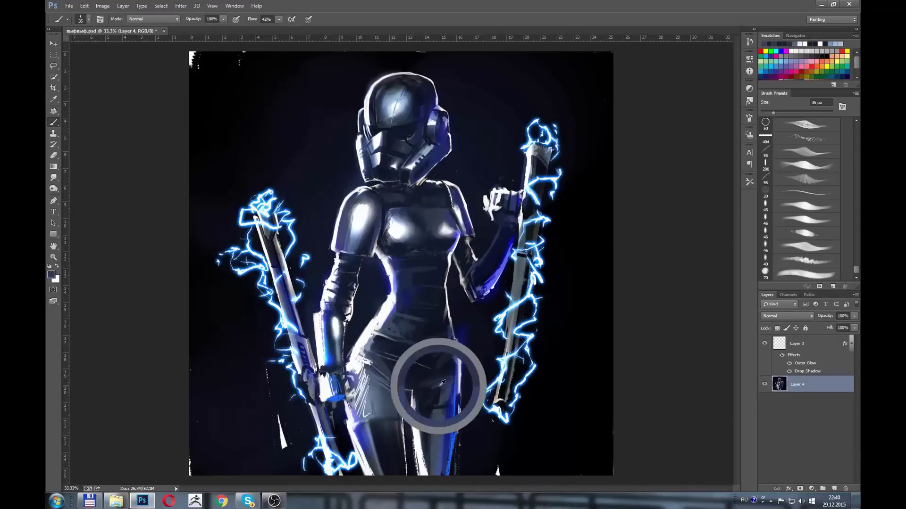
left_click(441, 408, "alt")
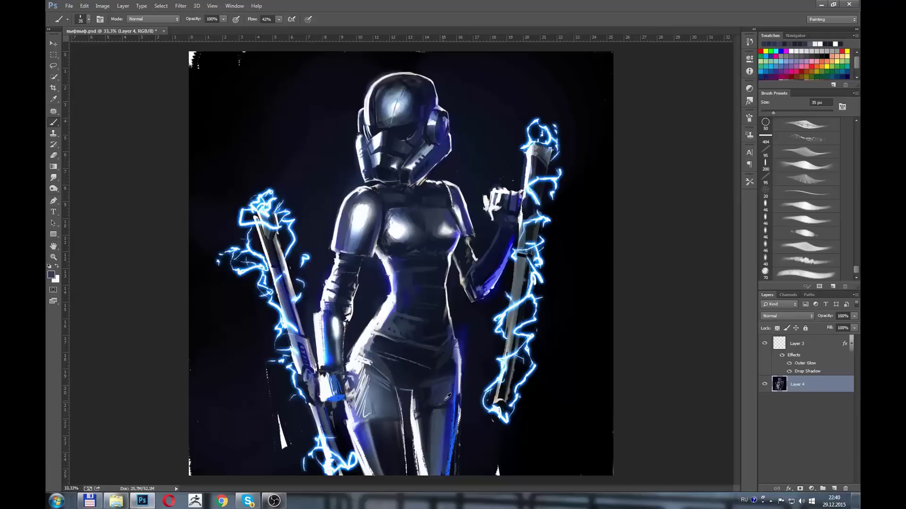
left_click(446, 400, "alt")
left_click(438, 388, "alt")
left_click(429, 401, "alt")
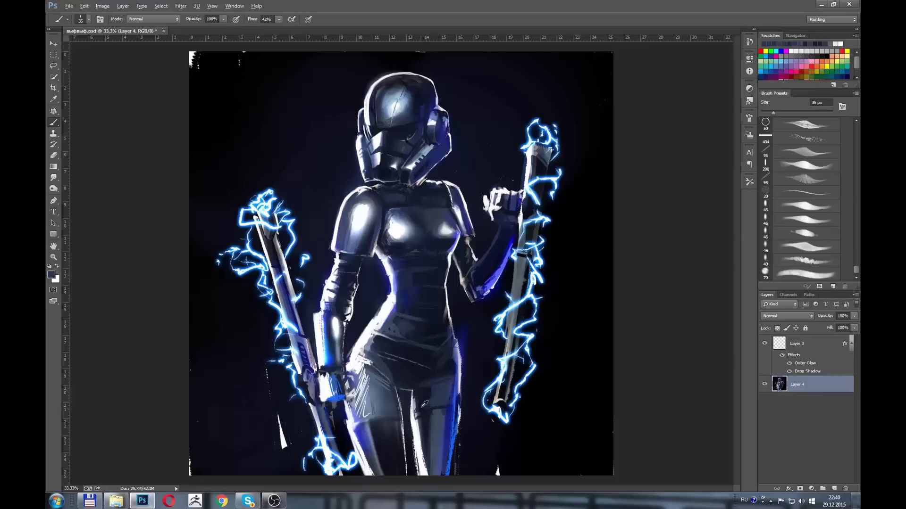
left_click(422, 406, "alt")
left_click(423, 400, "alt")
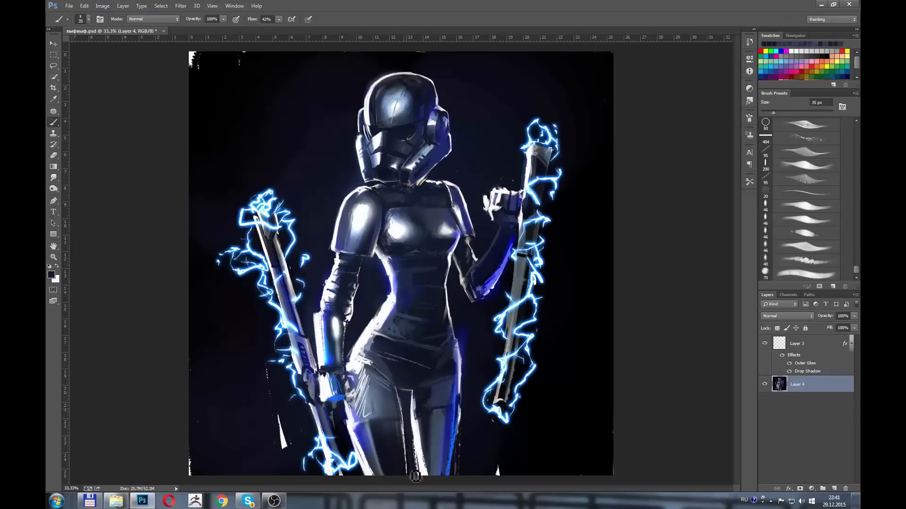
left_click_drag(413, 461, 413, 423)
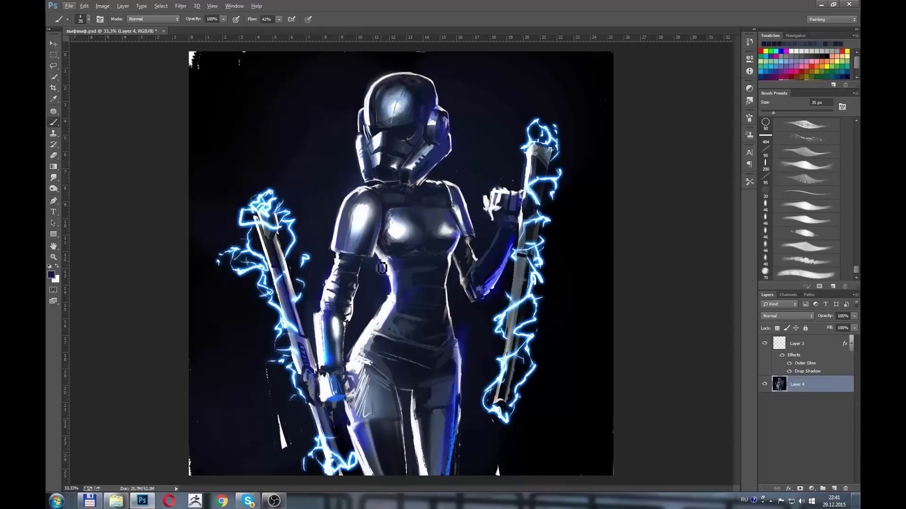
Step: Zoom across the finished stormtrooper painting, fit it back on screen, and switch to ZBrush
left_click_drag(381, 268, 450, 289, "ctrl")
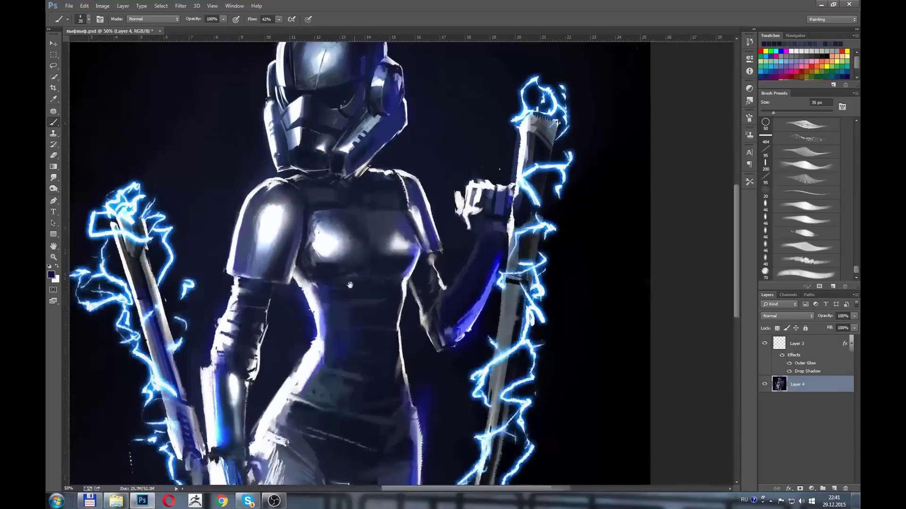
left_click_drag(450, 288, 341, 277, "ctrl")
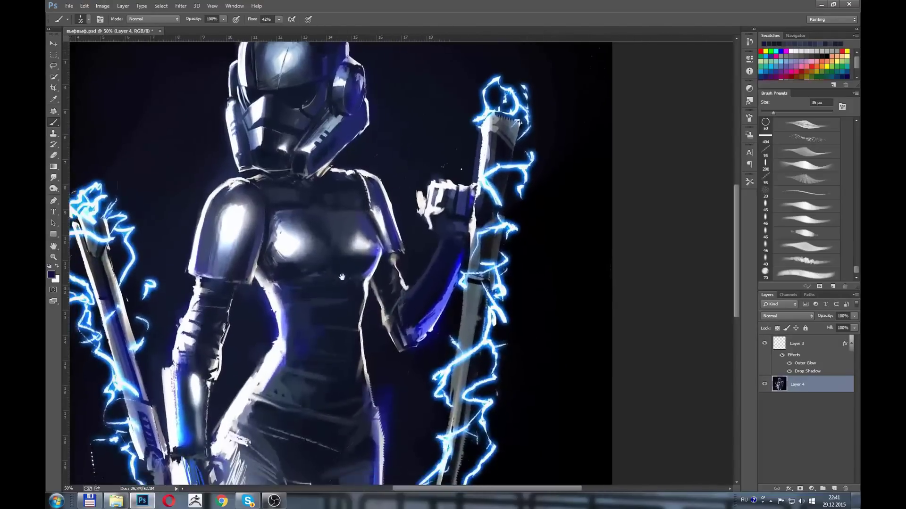
key("ctrl+minus")
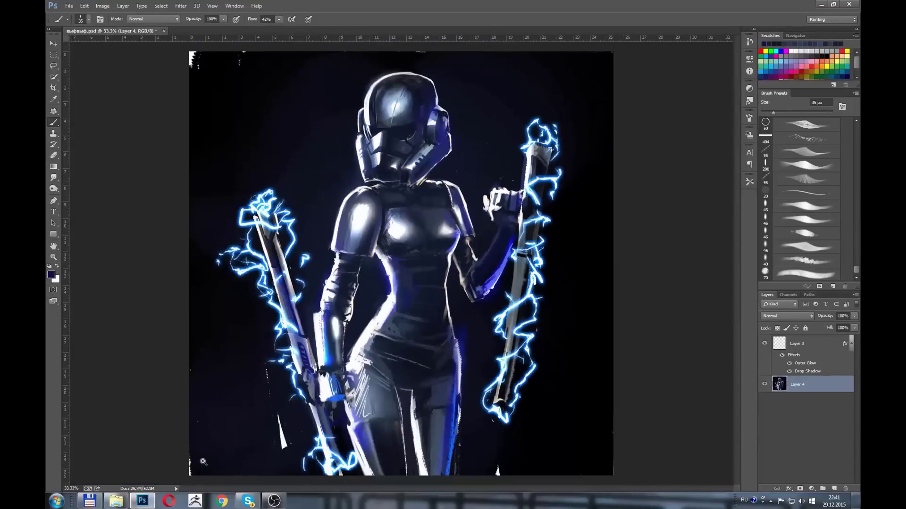
left_click(196, 497)
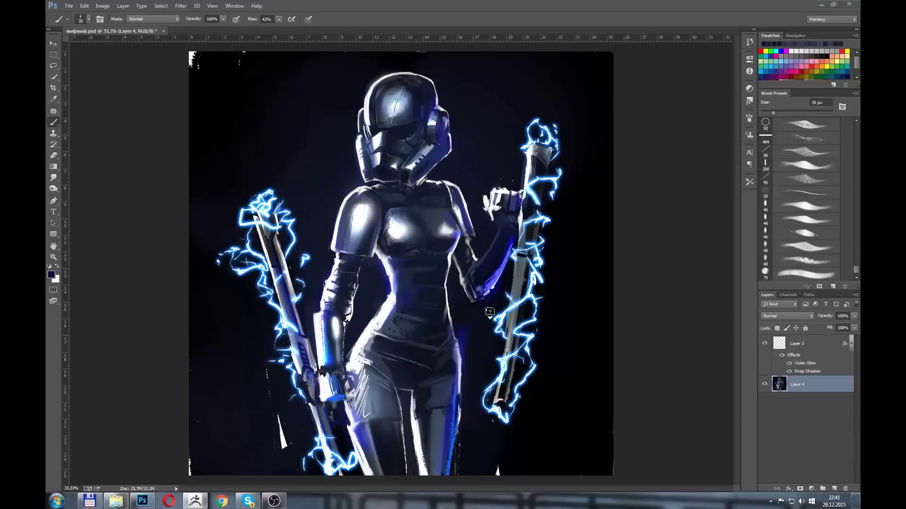
left_click(196, 500)
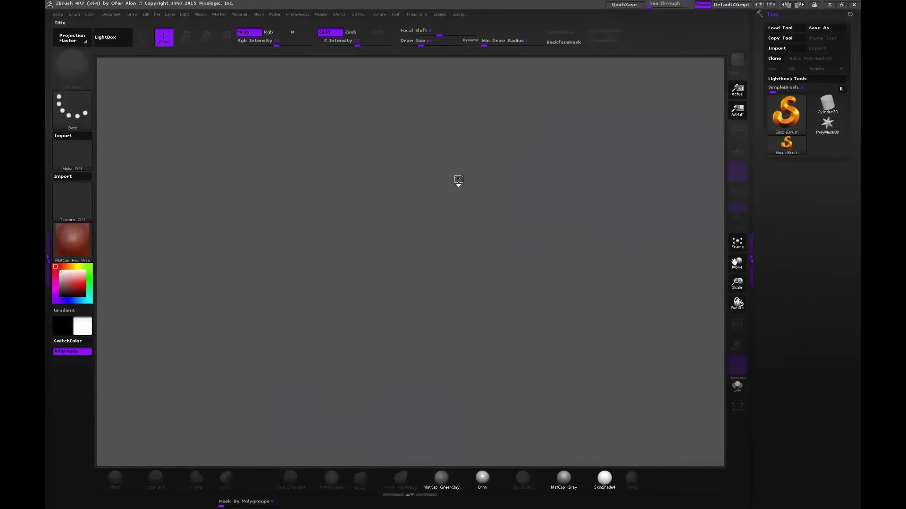
Step: Close LightBox, switch the tool from Cylinder3D to Sphere3D, and load the DefaultDynaWax64 project
key("comma")
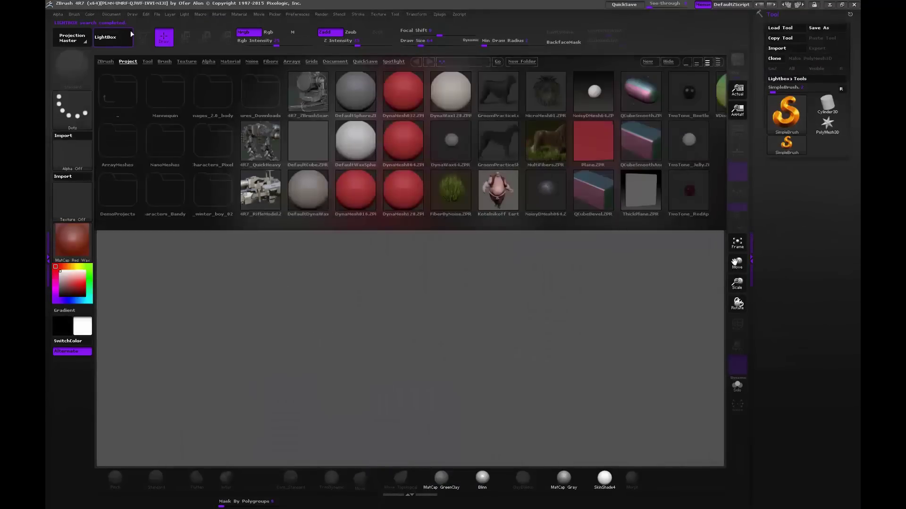
left_click(115, 39)
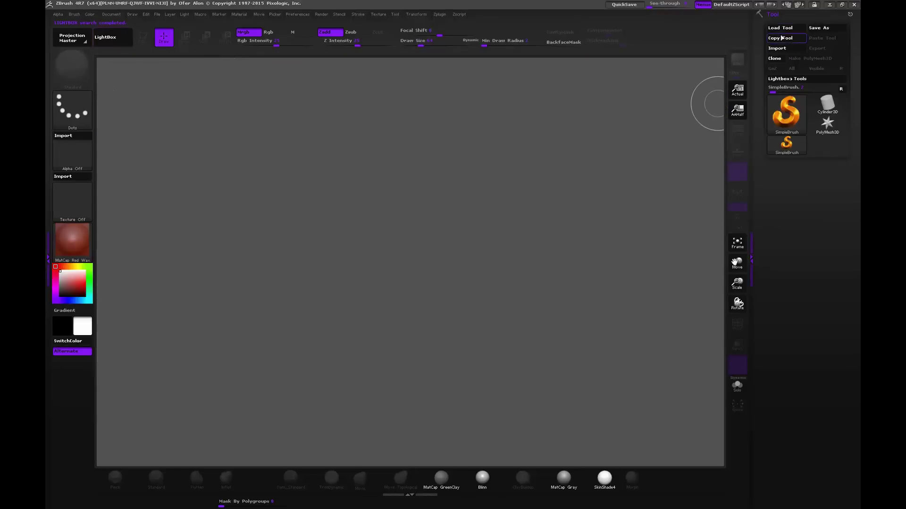
left_click(826, 109)
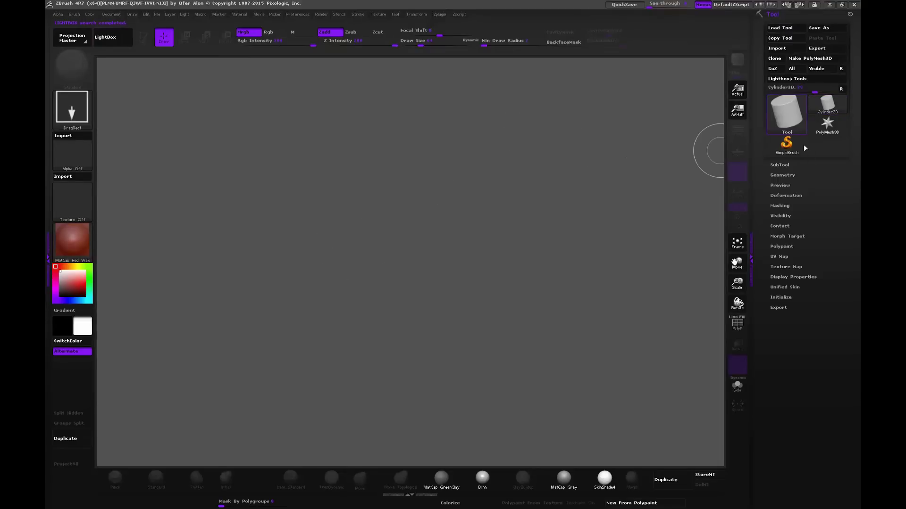
left_click(786, 120)
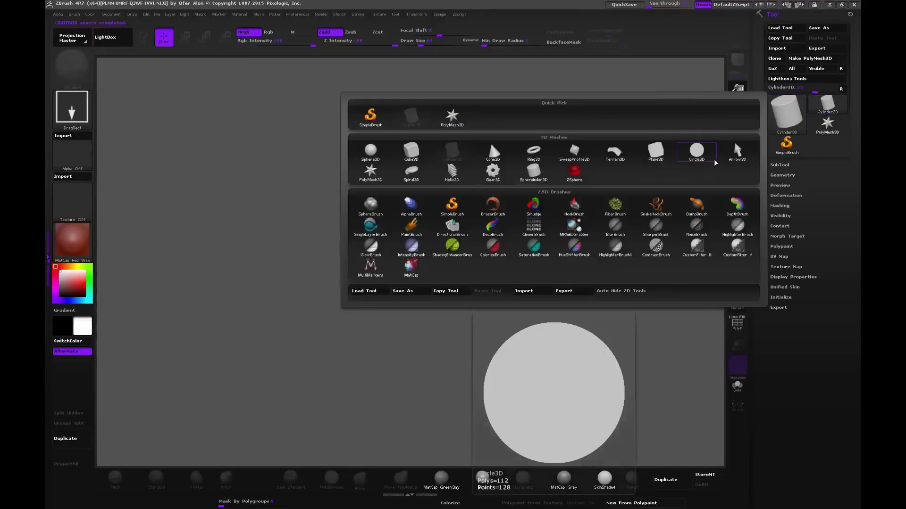
left_click(378, 146)
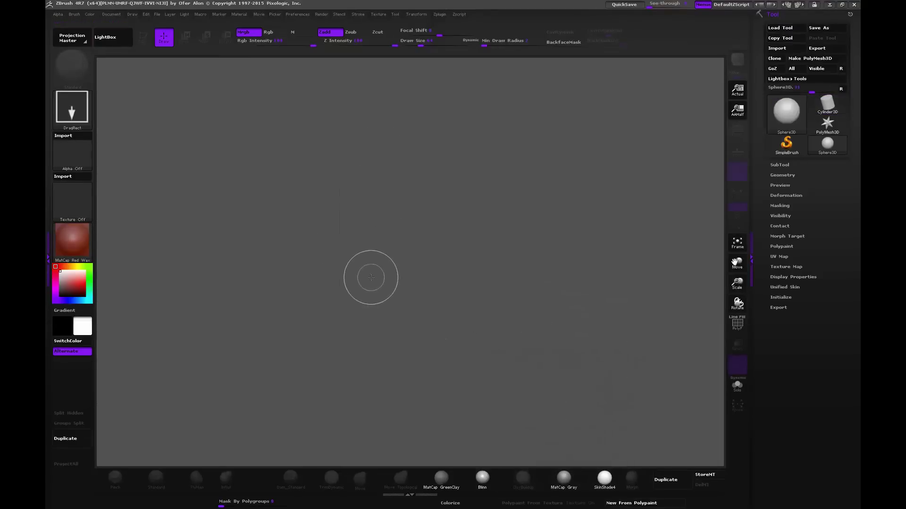
left_click(114, 45)
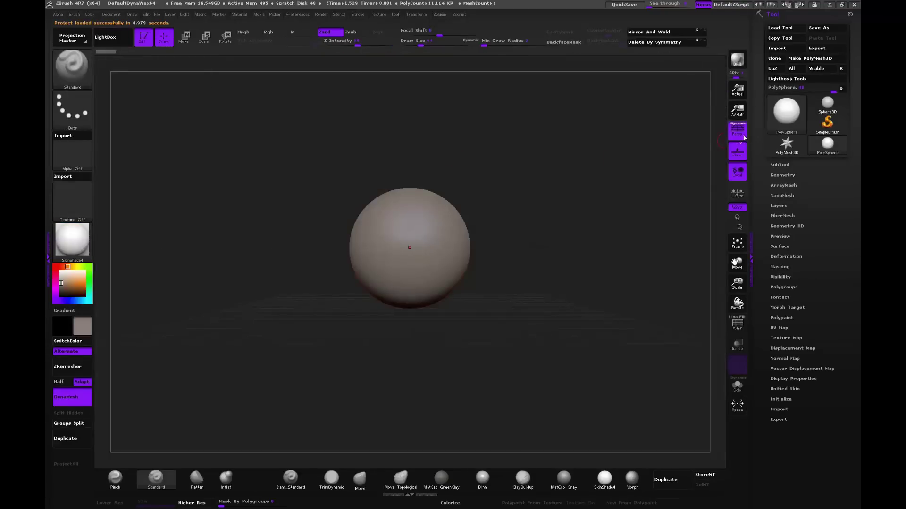
Step: Turn off the floor grid, make the sphere pale grey, and review the Light and Wax Modifiers settings
left_click(737, 150)
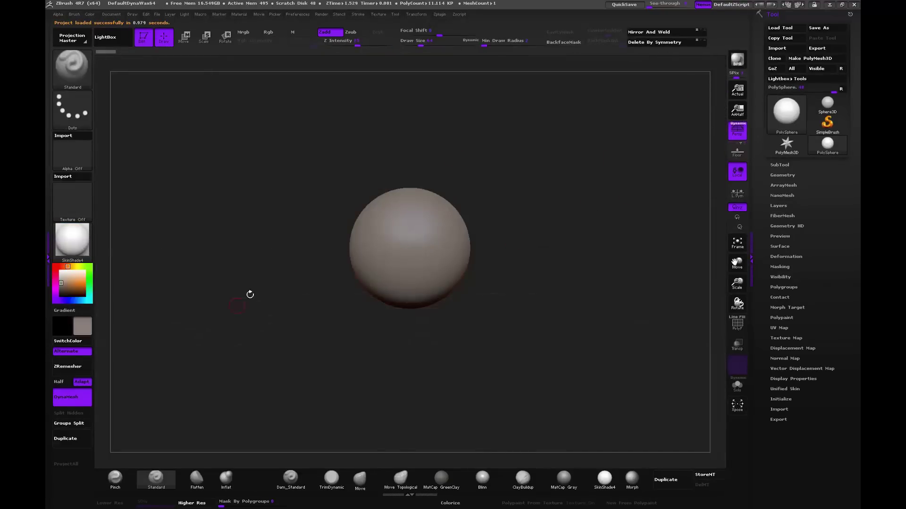
left_click_drag(71, 283, 51, 279)
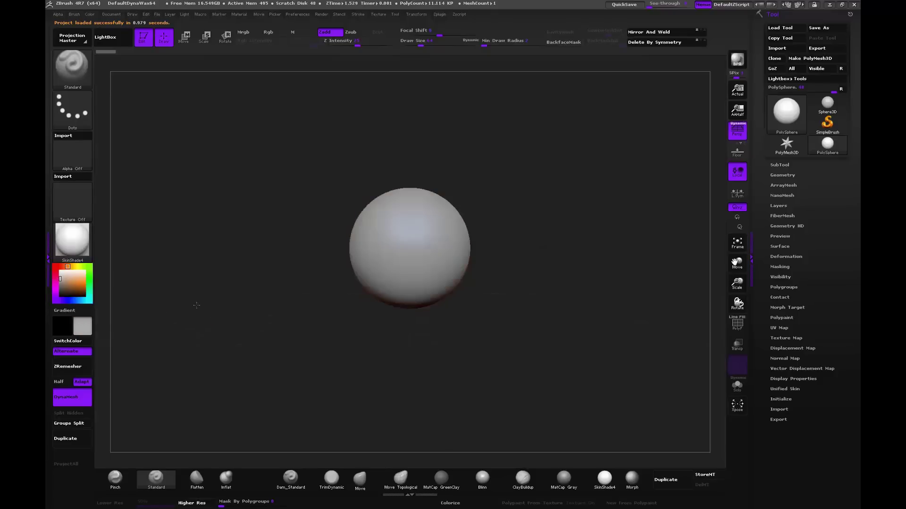
left_click(134, 15)
mouse_move(185, 14)
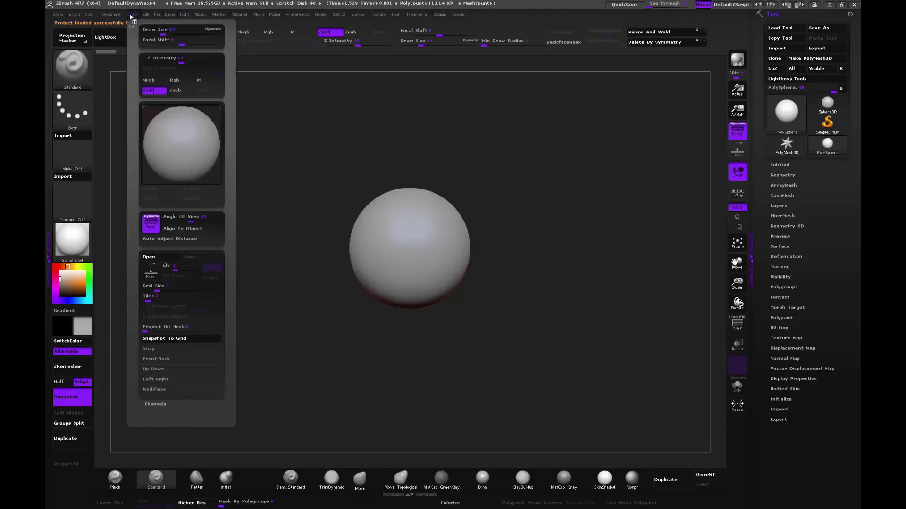
mouse_move(239, 14)
left_click(267, 189)
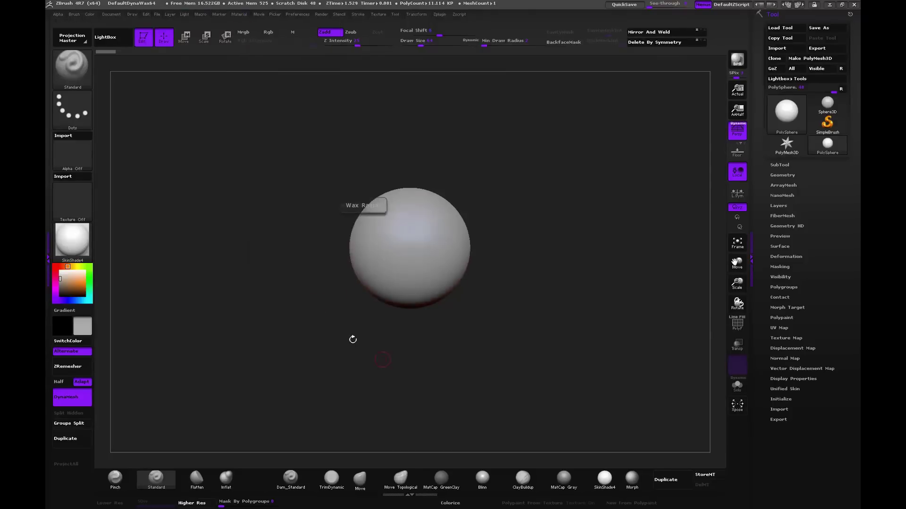
left_click_drag(499, 333, 515, 350, "alt")
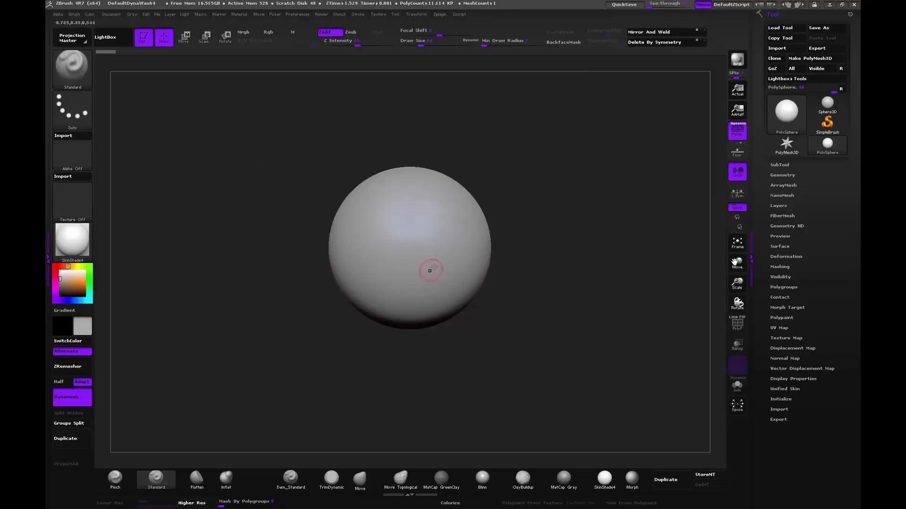
Step: Sculpt an ear-like ridge on the side, then a large top bulge at brush size 224
mouse_move(454, 243)
left_mouse_down()
mouse_move(445, 283)
mouse_move(452, 261)
left_mouse_up()
mouse_move(459, 250)
right_mouse_down()
mouse_move(528, 238)
mouse_move(508, 266)
mouse_move(543, 250)
mouse_move(477, 354)
mouse_move(487, 363)
right_mouse_up()
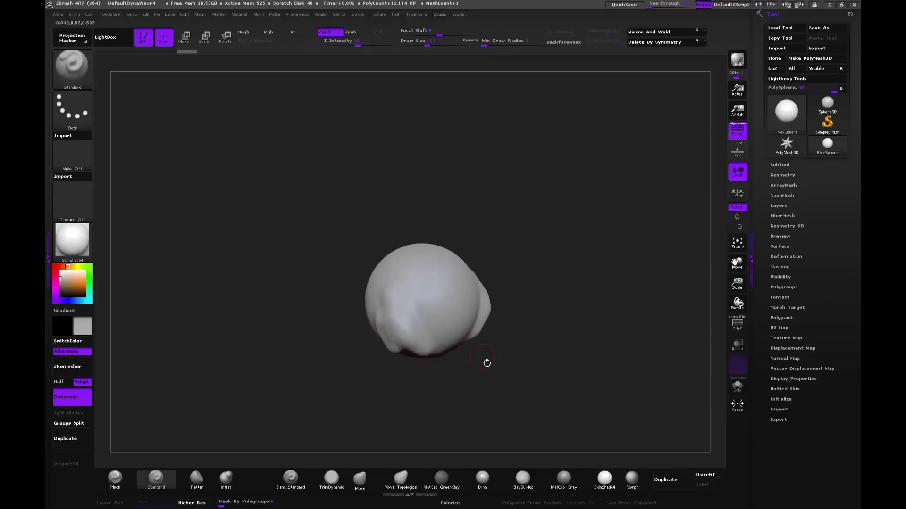
left_click(362, 482)
left_click_drag(429, 265, 428, 254)
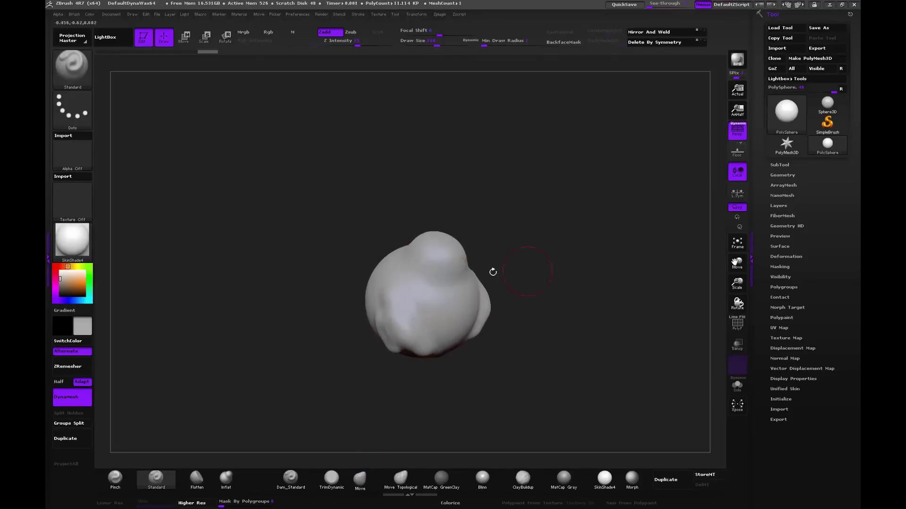
Step: Orbit the lumpy sphere to check its shape from several angles
right_click_drag(491, 269, 520, 289)
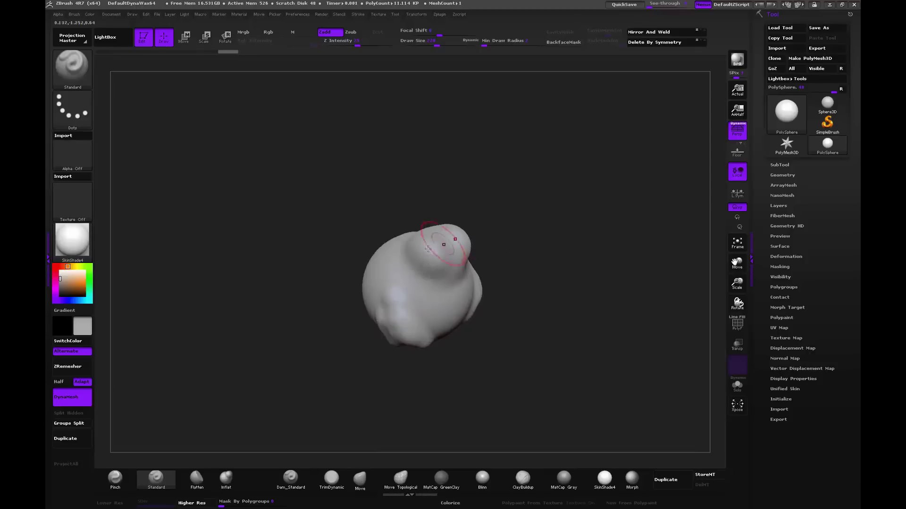
mouse_move(409, 230)
right_mouse_down()
mouse_move(424, 303)
mouse_move(398, 348)
mouse_move(338, 276)
mouse_move(337, 220)
right_mouse_up()
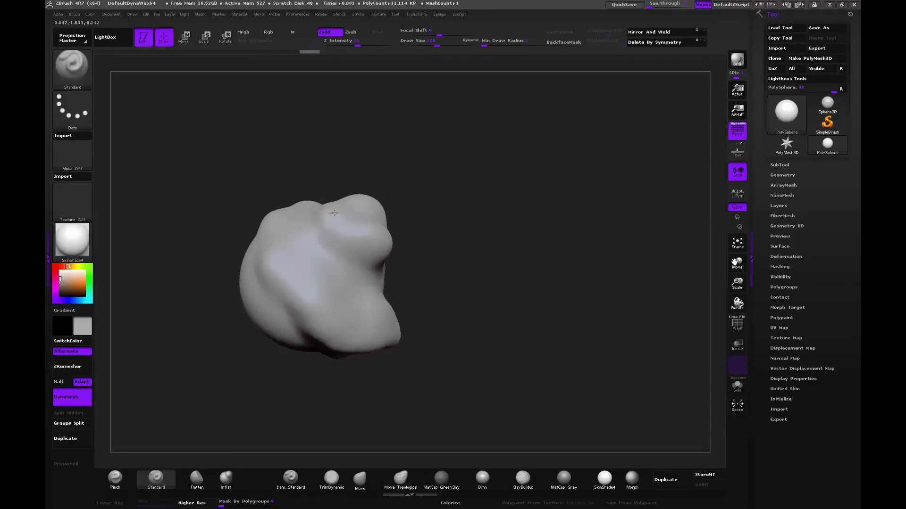
right_click_drag(387, 222, 409, 229)
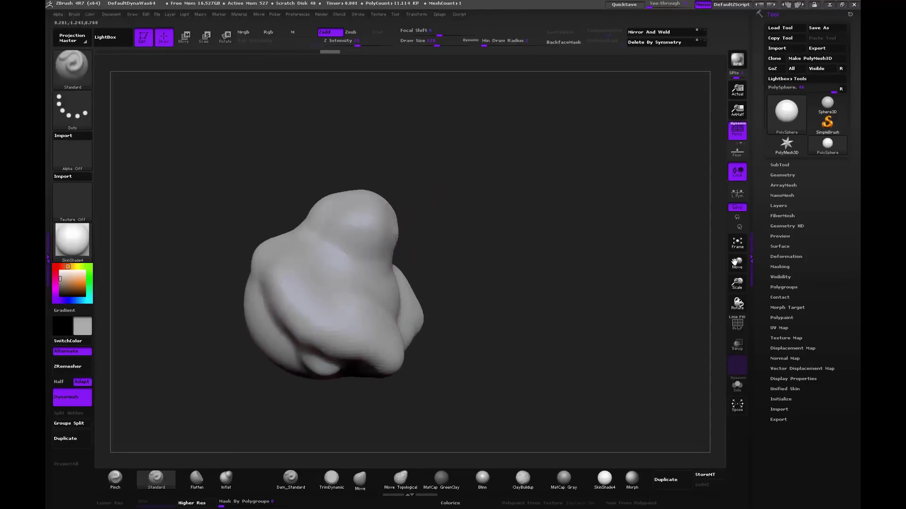
right_click_drag(439, 279, 443, 279)
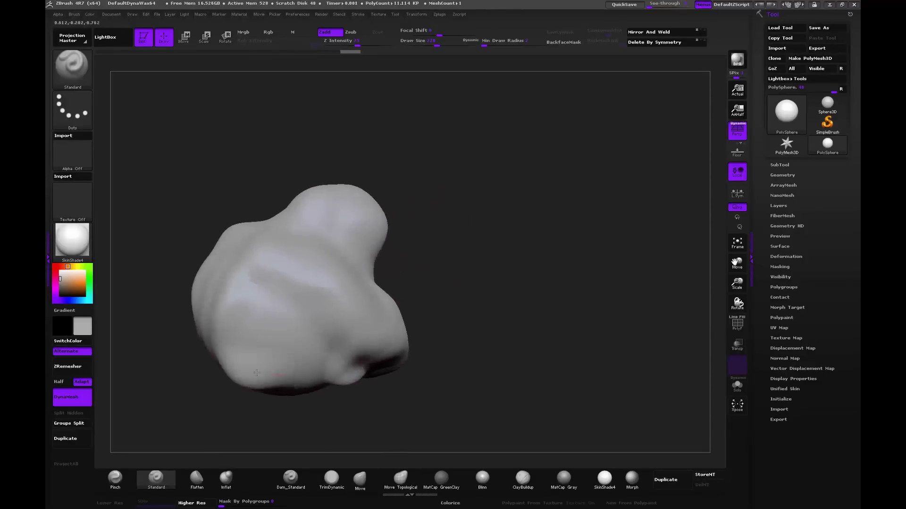
mouse_move(257, 373)
right_mouse_down()
mouse_move(307, 402)
mouse_move(256, 384)
right_mouse_up()
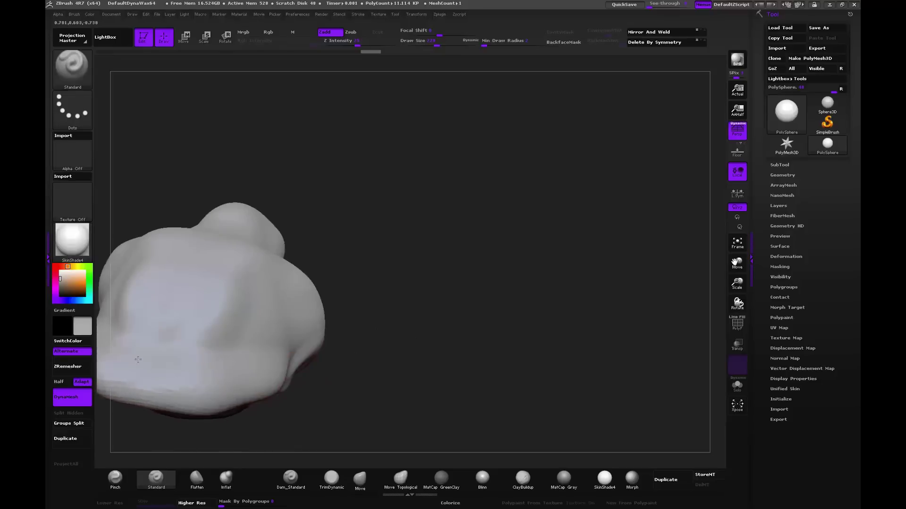
mouse_move(138, 359)
right_mouse_down()
mouse_move(467, 238)
mouse_move(507, 253)
mouse_move(414, 264)
mouse_move(470, 323)
mouse_move(326, 330)
right_mouse_up()
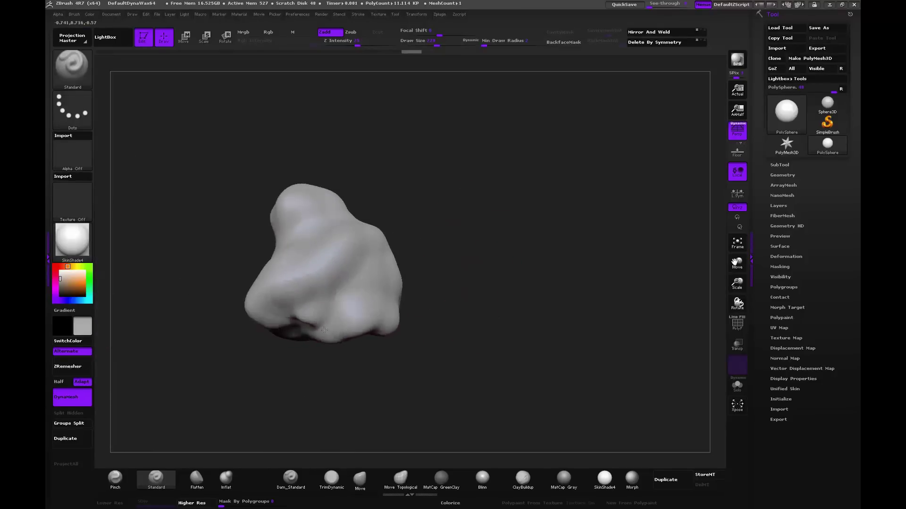
right_click_drag(368, 307, 352, 313)
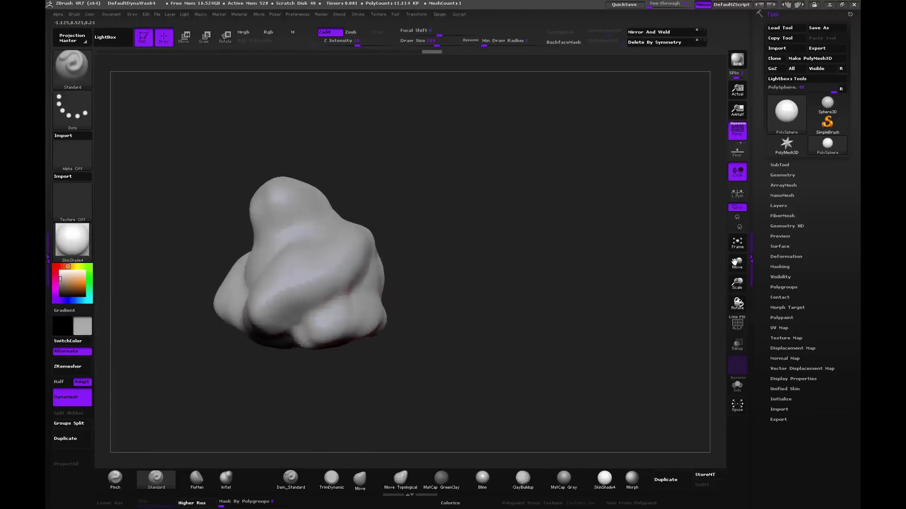
mouse_move(471, 320)
right_mouse_down()
mouse_move(505, 374)
mouse_move(384, 330)
mouse_move(370, 297)
mouse_move(370, 259)
right_mouse_up()
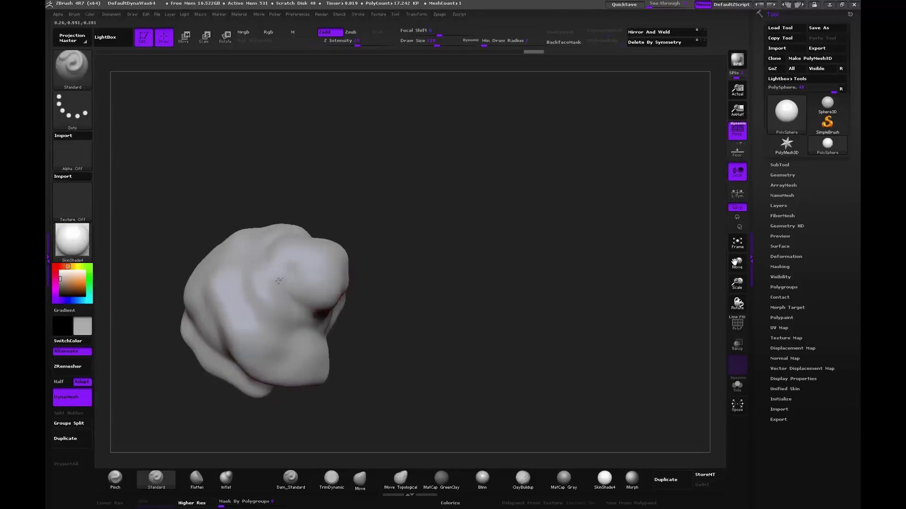
Step: Carve creases across the lower front and centre of the form with the Standard brush
right_click_drag(393, 302, 397, 287)
left_click_drag(236, 325, 244, 325)
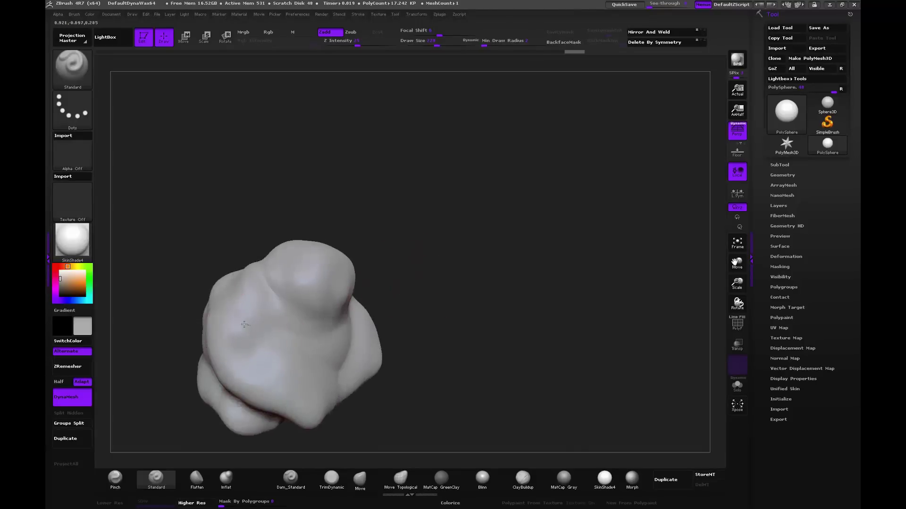
right_click_drag(265, 322, 287, 261)
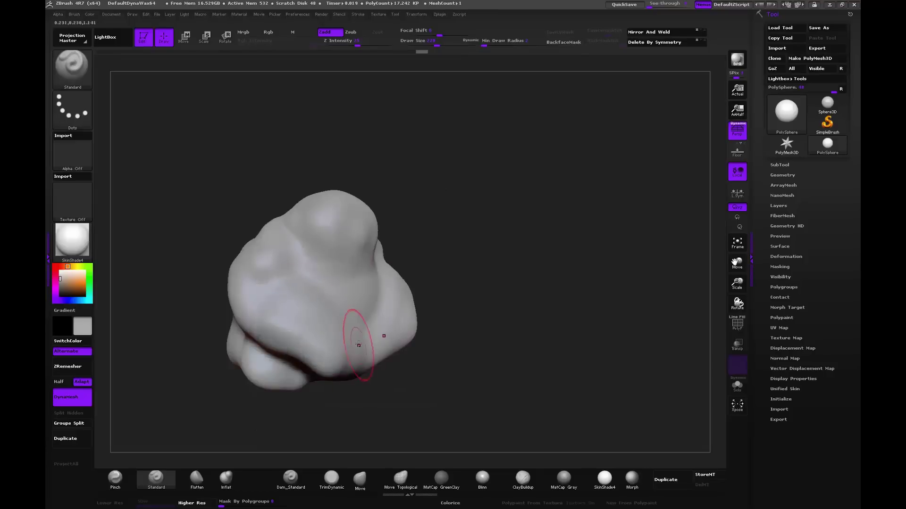
mouse_move(356, 314)
left_mouse_down()
mouse_move(353, 363)
mouse_move(414, 312)
left_mouse_up()
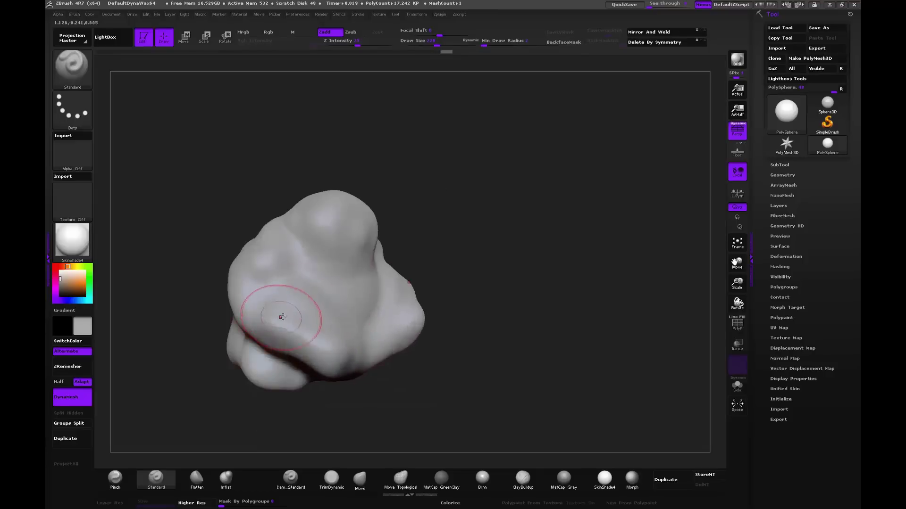
mouse_move(307, 285)
left_mouse_down()
mouse_move(309, 270)
mouse_move(358, 283)
left_mouse_up()
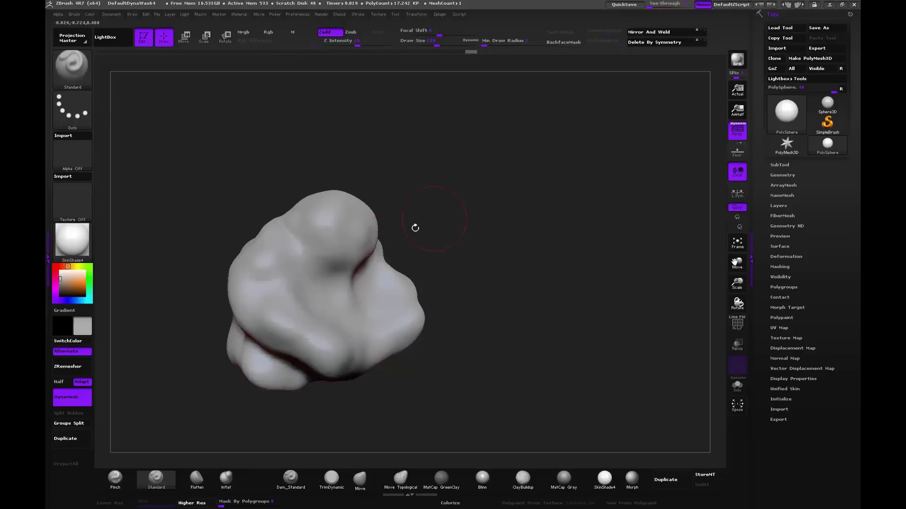
mouse_move(414, 226)
left_mouse_down()
mouse_move(351, 278)
mouse_move(377, 240)
left_mouse_up()
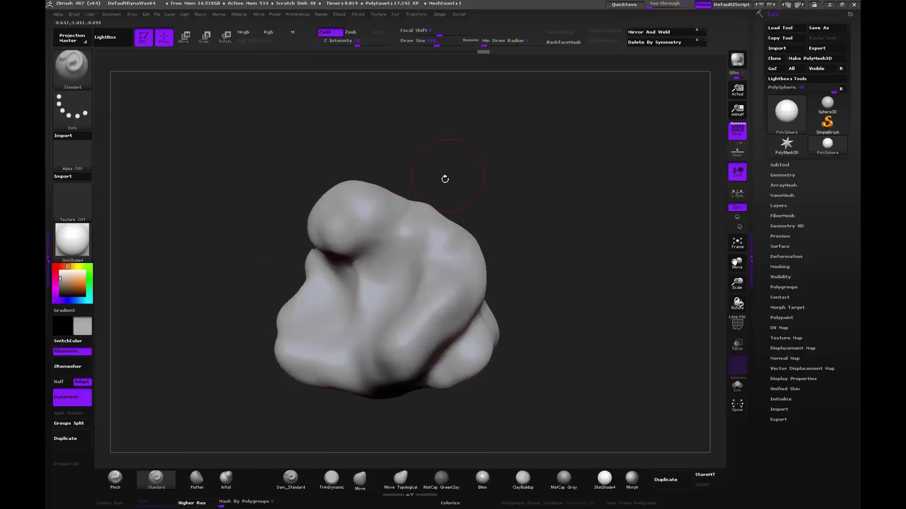
Step: Deepen the crease on the top right from several angles
left_click_drag(517, 202, 476, 212)
left_click_drag(351, 255, 385, 208)
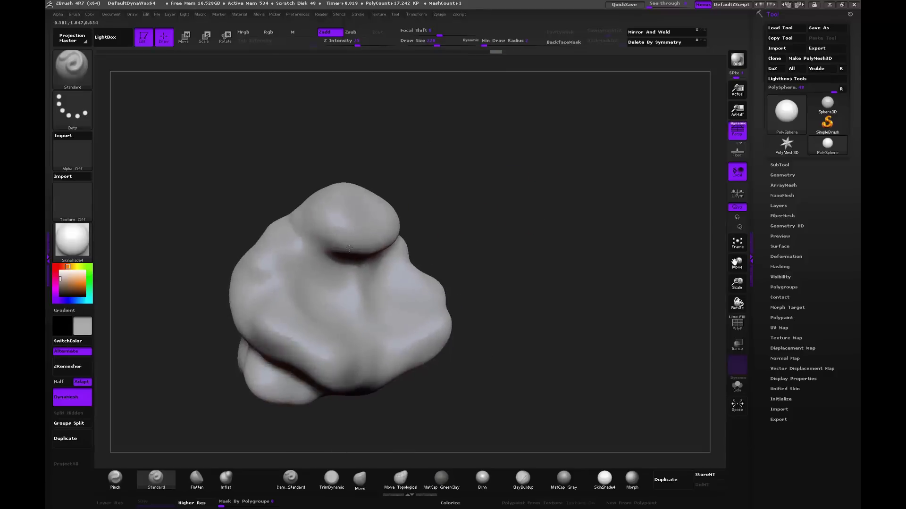
mouse_move(440, 178)
left_mouse_down()
mouse_move(345, 236)
mouse_move(361, 207)
left_mouse_up()
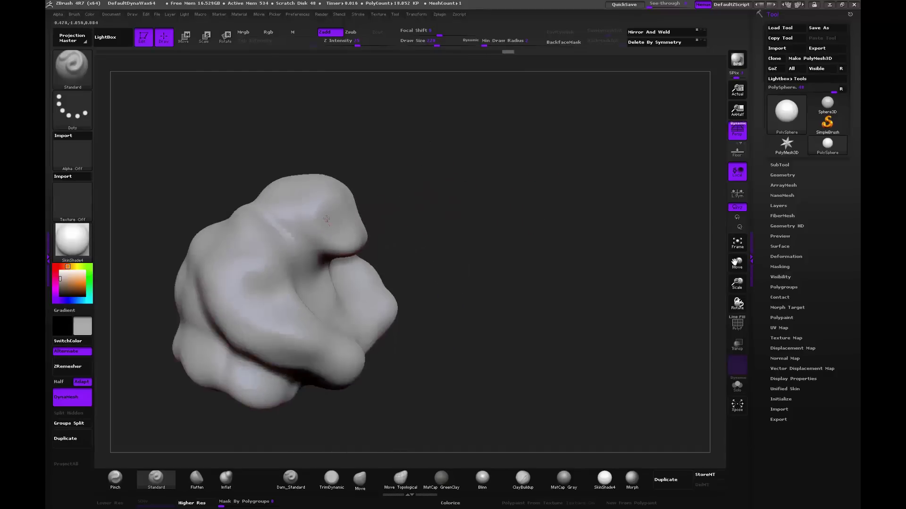
left_click_drag(438, 175, 410, 221)
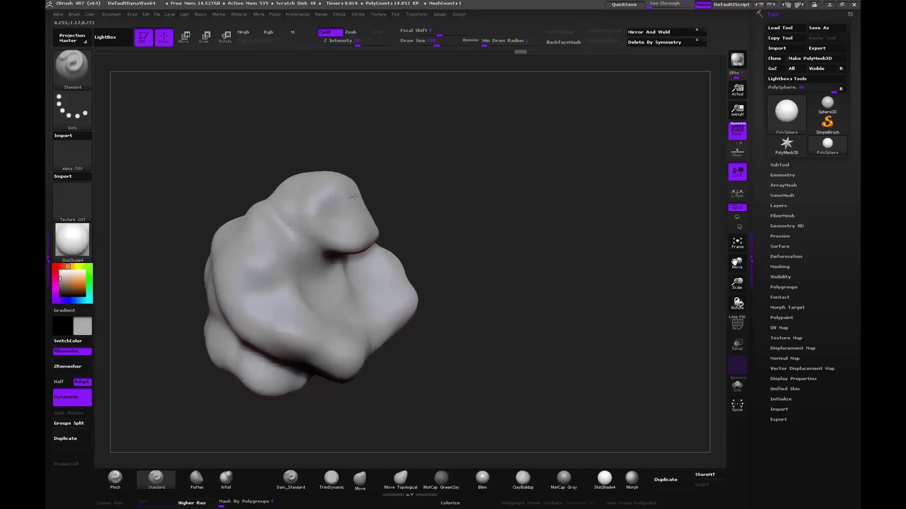
left_click_drag(347, 250, 330, 198)
mouse_move(455, 262)
left_mouse_down()
mouse_move(315, 375)
mouse_move(198, 377)
left_mouse_up()
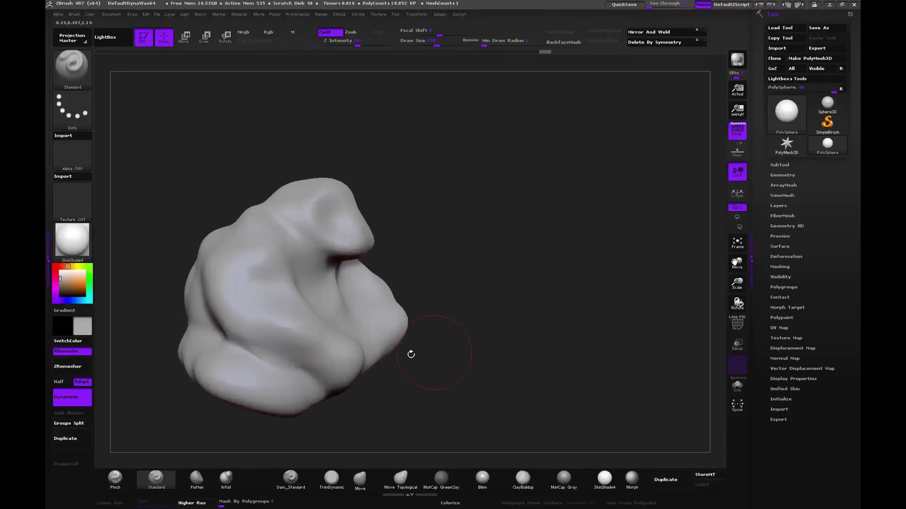
Step: Smooth the lower-front crease and the lumps on the lower-middle surface
left_click_drag(409, 353, 500, 337)
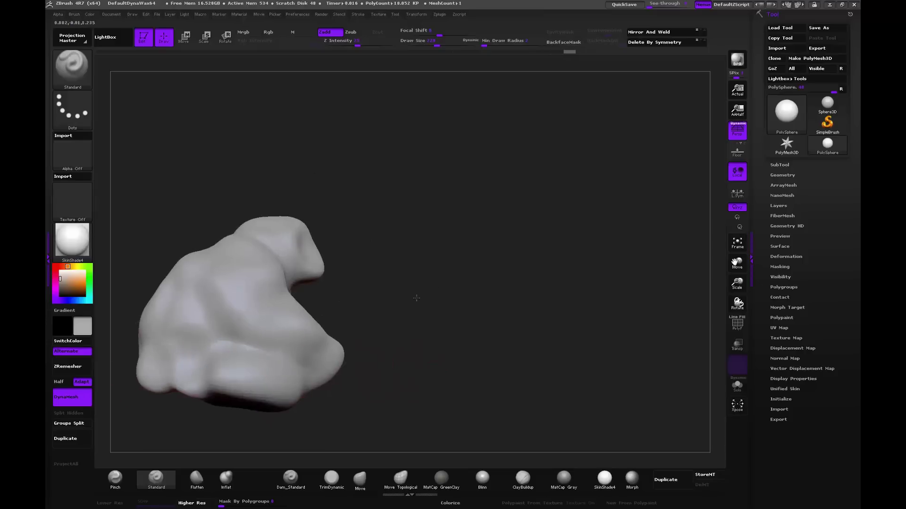
mouse_move(415, 299)
left_mouse_down()
mouse_move(456, 299)
mouse_move(403, 313)
mouse_move(453, 306)
left_mouse_up()
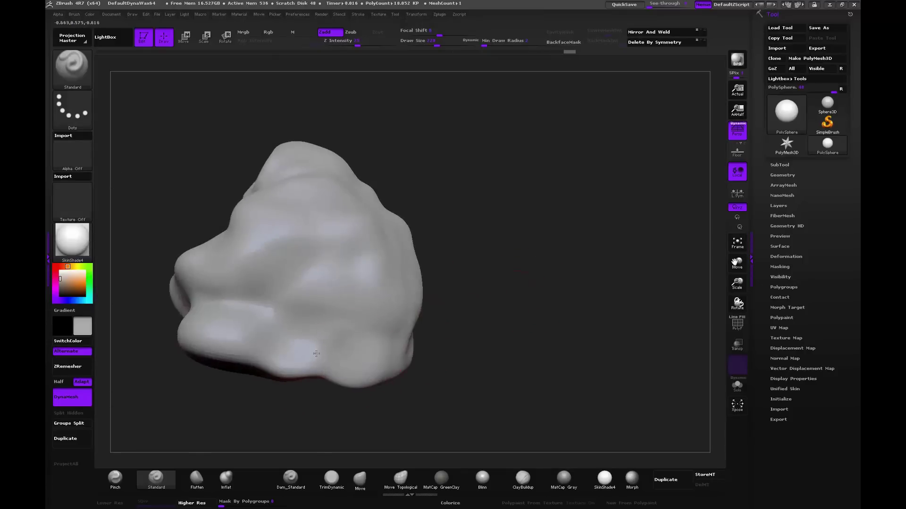
mouse_move(310, 333)
left_mouse_down("shift")
mouse_move(283, 297)
mouse_move(288, 259)
mouse_move(300, 314)
mouse_move(274, 242)
mouse_move(262, 293)
left_mouse_up("shift")
mouse_move(415, 188)
left_mouse_down()
mouse_move(439, 182)
mouse_move(431, 211)
mouse_move(480, 193)
mouse_move(489, 267)
mouse_move(491, 259)
mouse_move(472, 264)
left_mouse_up()
Step: Reshape the right side, pull the upper bump into a brow-like overhang, and smooth the top
mouse_move(378, 323)
left_mouse_down("shift")
mouse_move(359, 325)
mouse_move(349, 307)
left_mouse_up("shift")
mouse_move(434, 283)
left_mouse_down()
mouse_move(460, 266)
mouse_move(456, 229)
mouse_move(491, 203)
left_mouse_up()
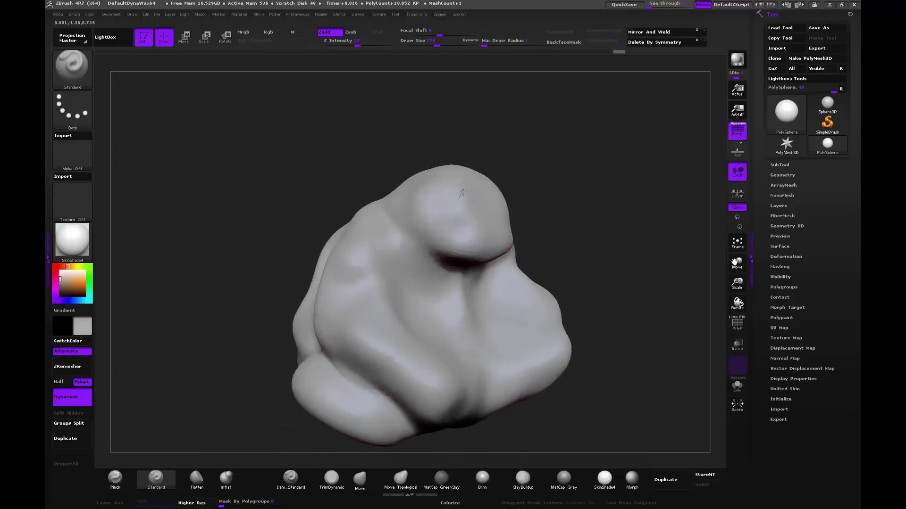
mouse_move(443, 245)
left_mouse_down()
mouse_move(480, 255)
mouse_move(446, 171)
left_mouse_up()
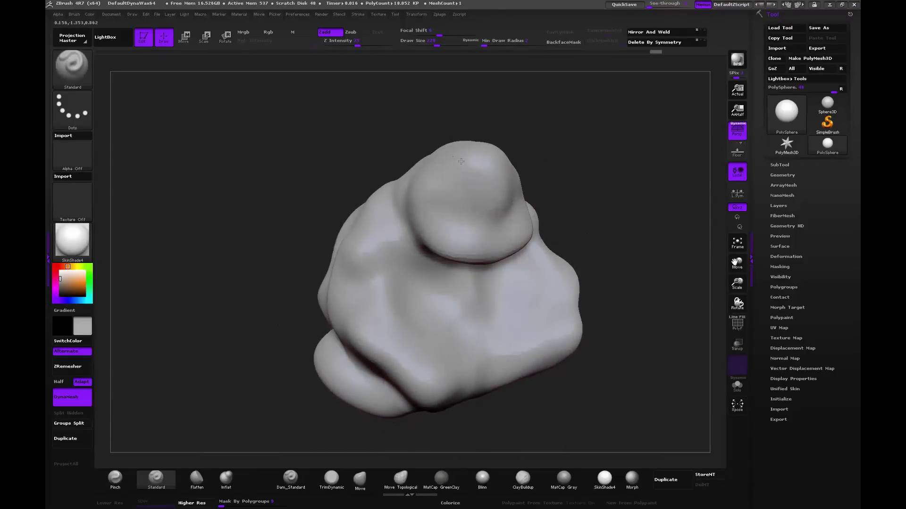
mouse_move(577, 155)
left_mouse_down()
mouse_move(614, 188)
mouse_move(604, 184)
left_mouse_up()
left_click_drag(453, 203, 478, 165, "shift")
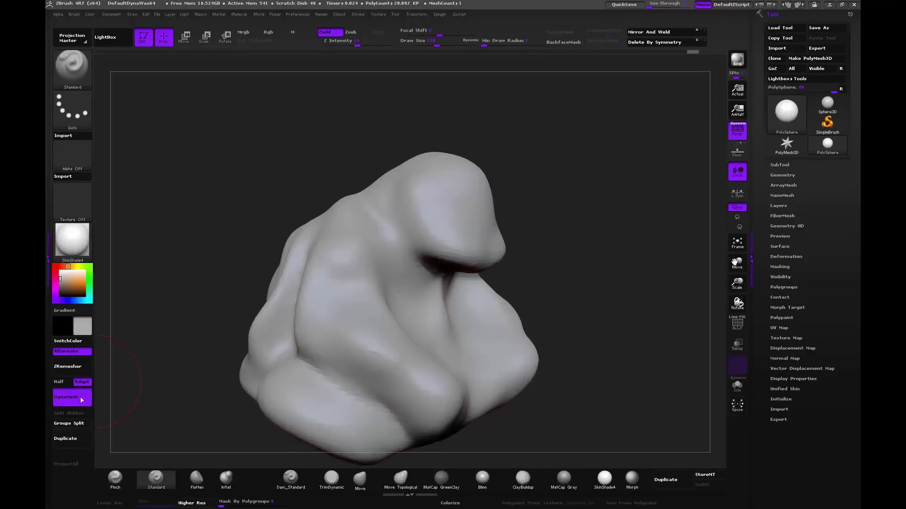
Step: Build up volume from the lower-middle crease leftward with the Standard brush
mouse_move(625, 174)
left_mouse_down()
mouse_move(609, 208)
mouse_move(611, 154)
left_mouse_up()
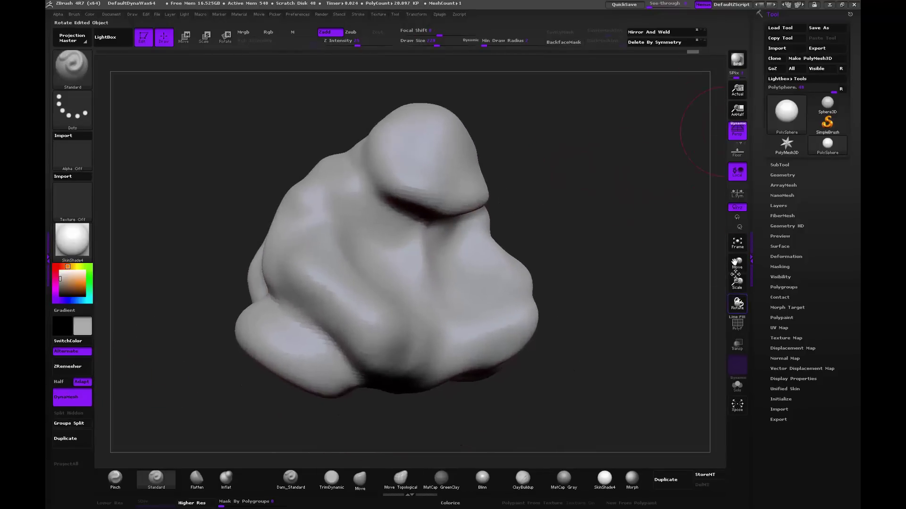
left_click_drag(722, 132, 559, 204)
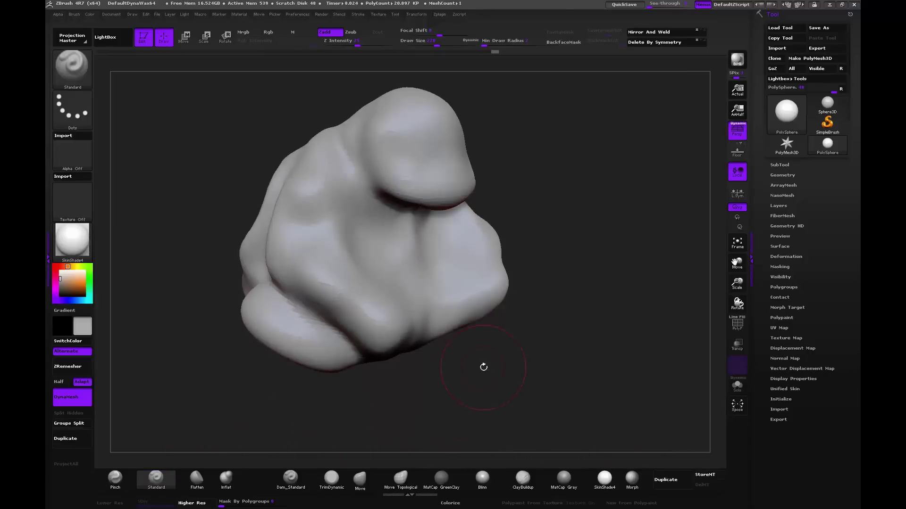
left_click_drag(483, 367, 318, 270)
mouse_move(339, 301)
left_mouse_down()
mouse_move(284, 269)
mouse_move(354, 314)
mouse_move(330, 302)
left_mouse_up()
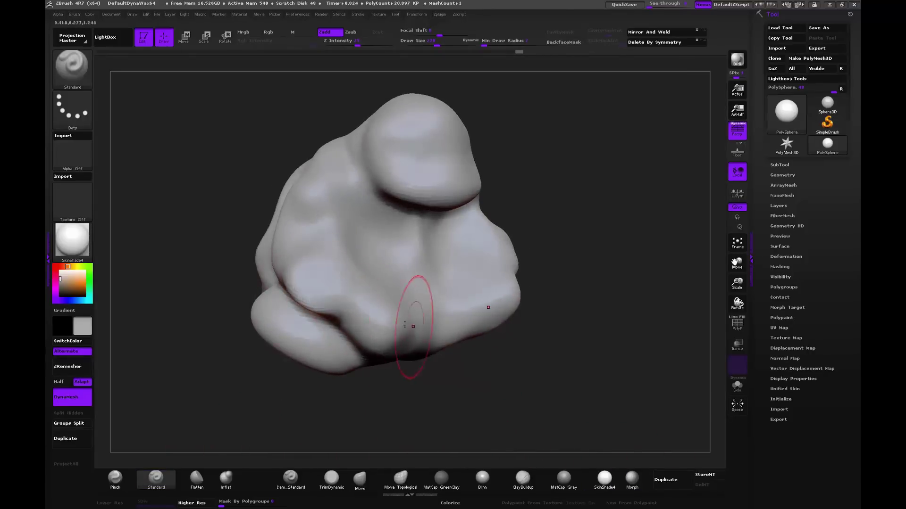
left_click_drag(482, 374, 627, 204)
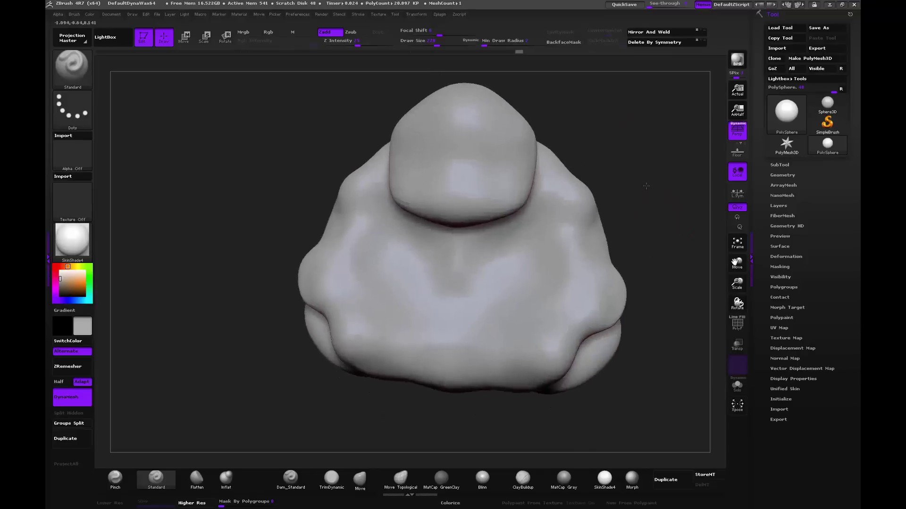
Step: With the Move brush, pull the lower-left outward and draw out a new upper-left ridge
left_click(359, 480)
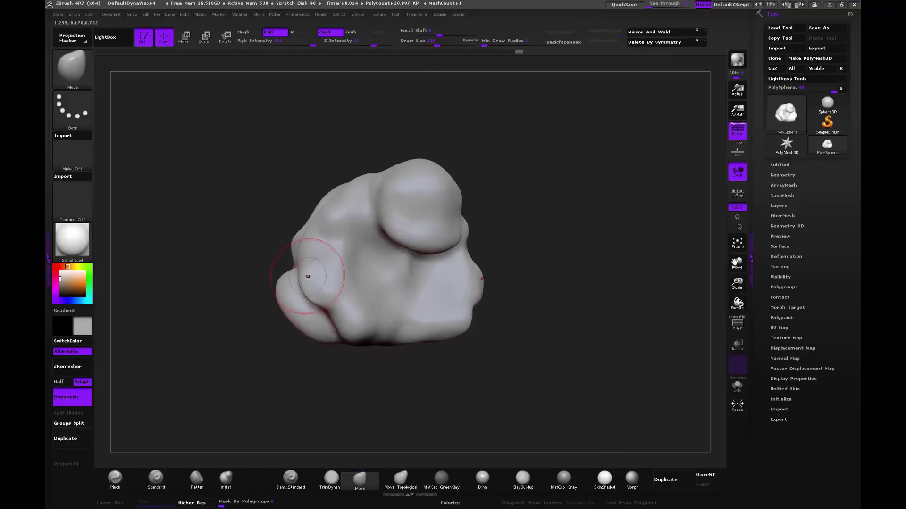
left_click_drag(307, 267, 391, 358)
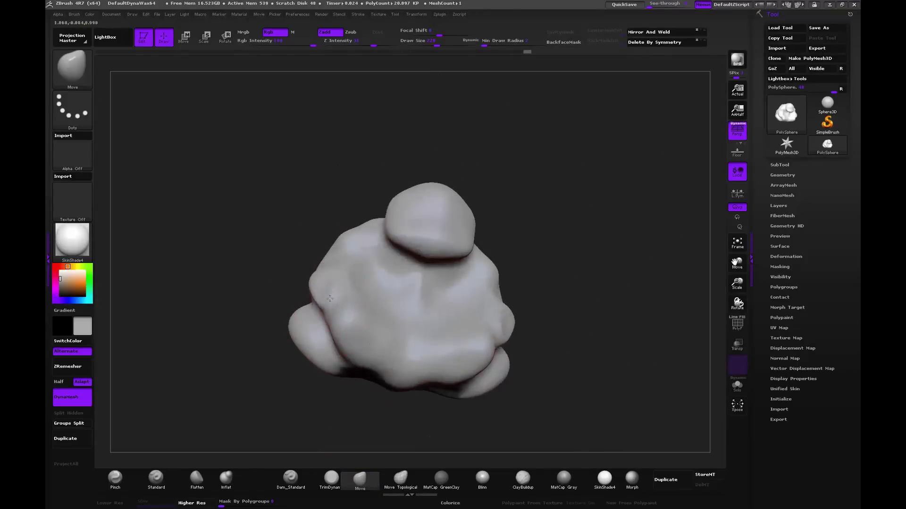
left_click_drag(534, 359, 330, 302)
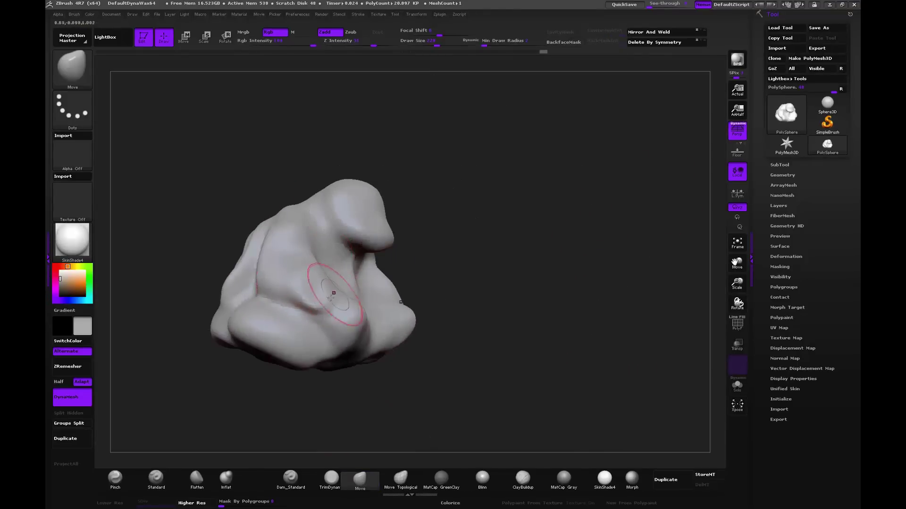
left_click_drag(424, 302, 488, 241)
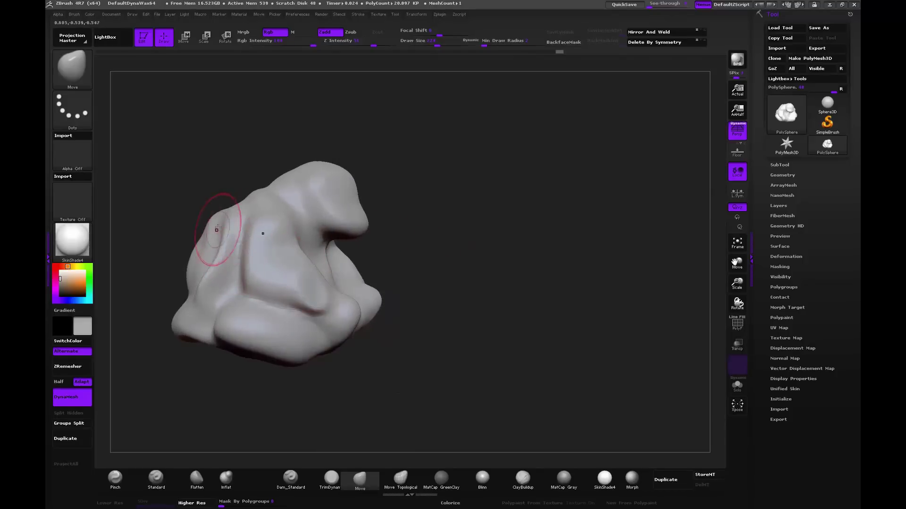
left_click_drag(216, 230, 223, 241)
mouse_move(415, 264)
left_mouse_down()
mouse_move(359, 274)
mouse_move(293, 194)
left_mouse_up()
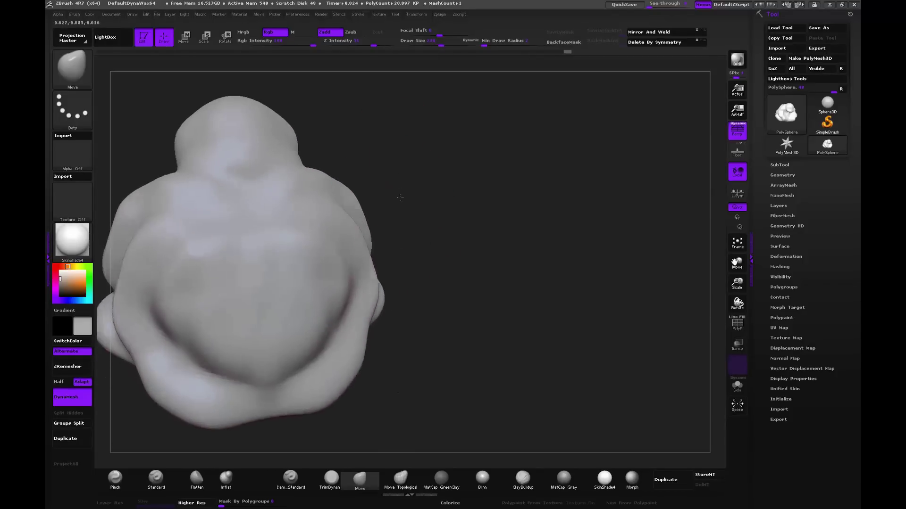
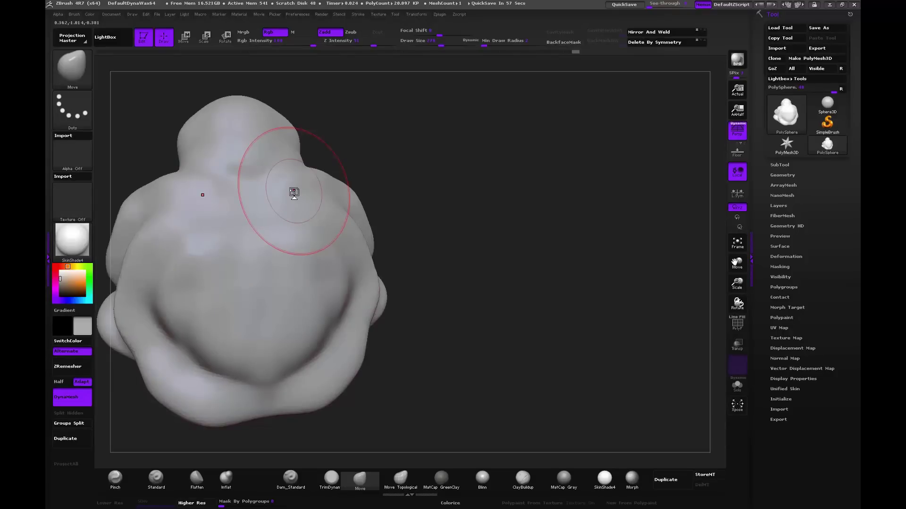
Step: Orbit the hunched creature through top-down, three-quarter, frontal and side views
left_click_drag(456, 259, 441, 237)
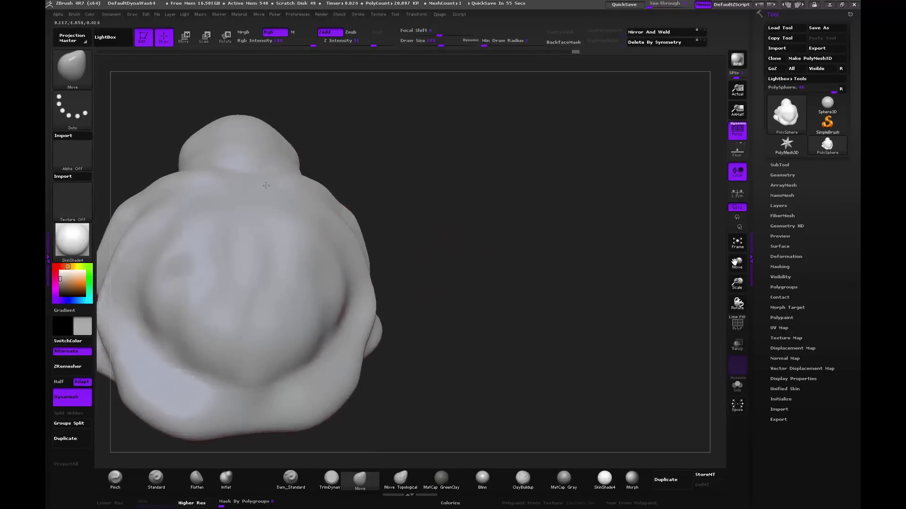
left_click_drag(266, 185, 257, 181)
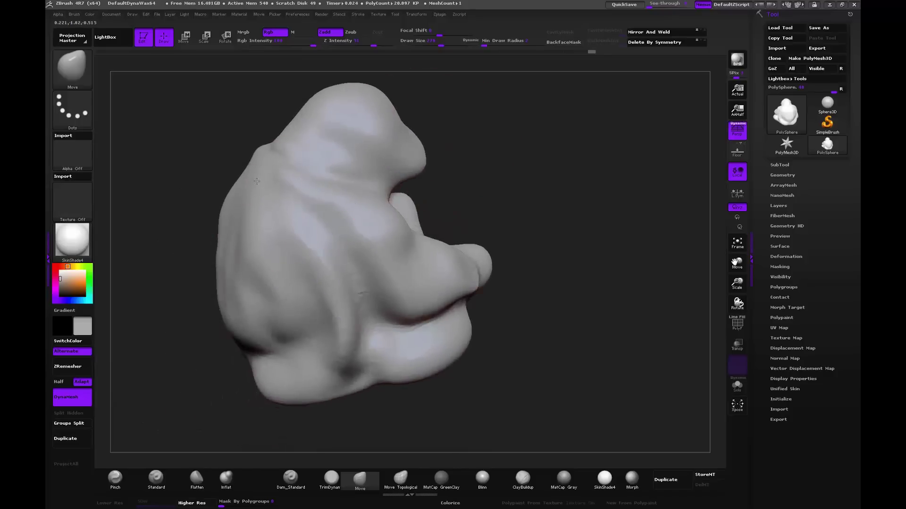
mouse_move(243, 137)
left_mouse_down()
mouse_move(305, 186)
mouse_move(349, 245)
mouse_move(243, 171)
left_mouse_up()
mouse_move(263, 132)
left_mouse_down()
mouse_move(558, 184)
mouse_move(545, 156)
mouse_move(471, 188)
left_mouse_up()
key("ctrl")
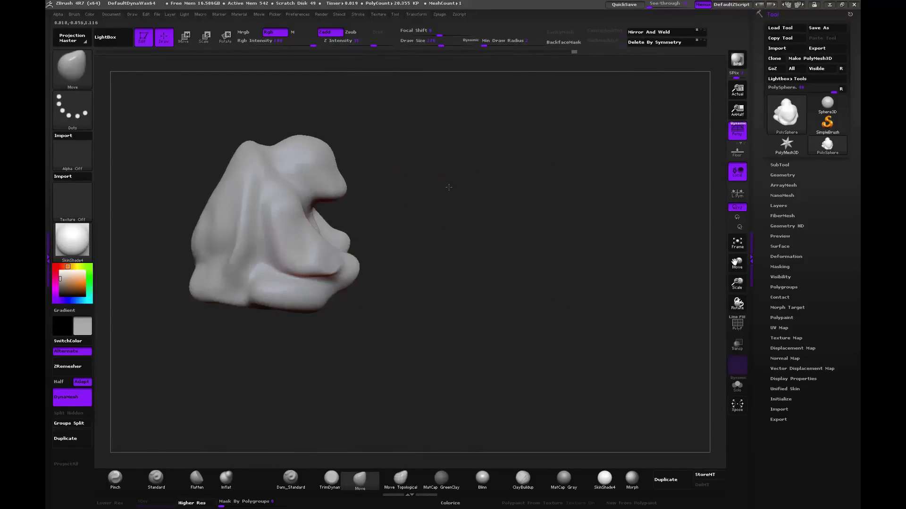
left_click_drag(359, 340, 372, 424)
Step: With ClayBuildup, add clay near the upper-lip crease and on the right-centre front surface
left_click(515, 481)
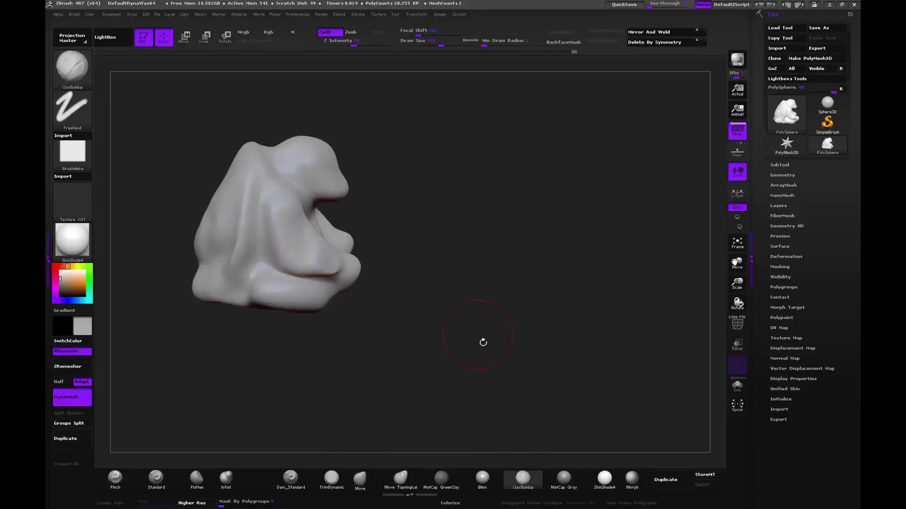
mouse_move(482, 342)
left_mouse_down()
mouse_move(441, 279)
mouse_move(348, 268)
left_mouse_up()
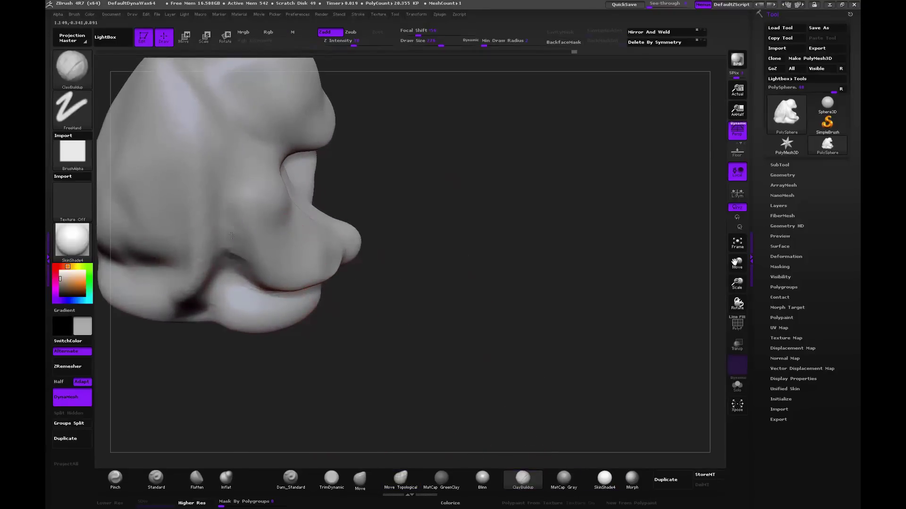
left_click_drag(231, 236, 286, 254)
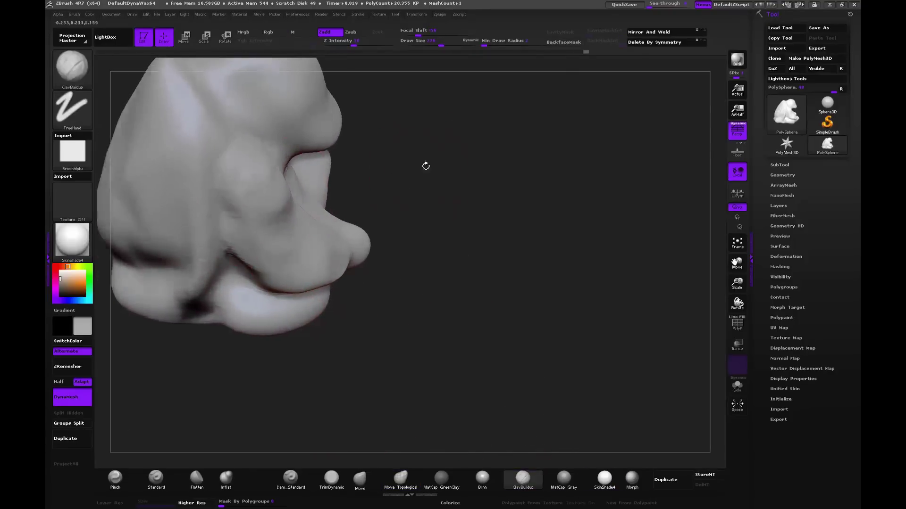
mouse_move(424, 165)
left_mouse_down()
mouse_move(550, 112)
mouse_move(522, 155)
mouse_move(471, 170)
left_mouse_up()
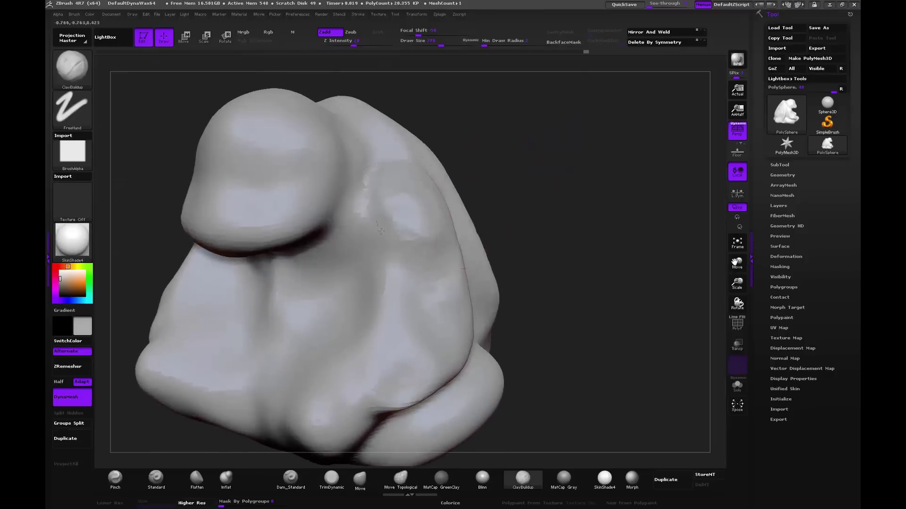
left_click_drag(378, 189, 363, 265)
left_click_drag(401, 179, 438, 321)
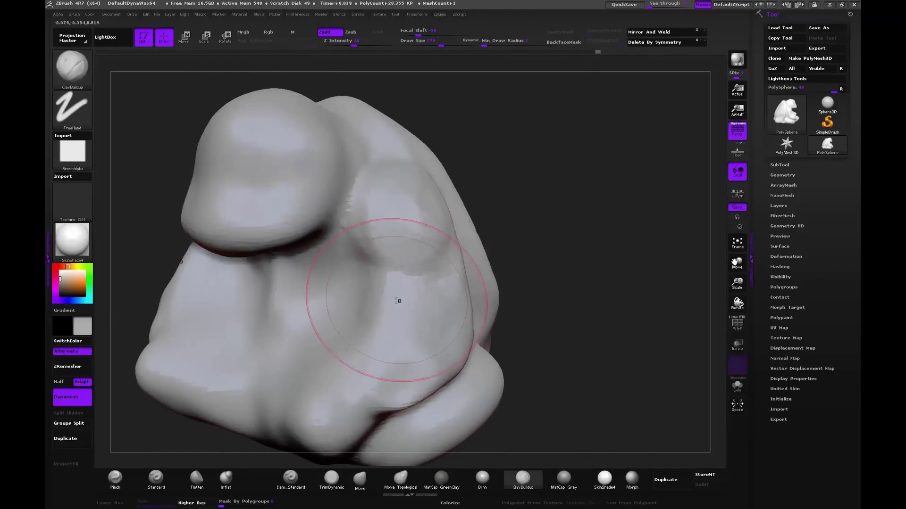
mouse_move(396, 299)
left_mouse_down()
mouse_move(396, 281)
mouse_move(364, 322)
left_mouse_up()
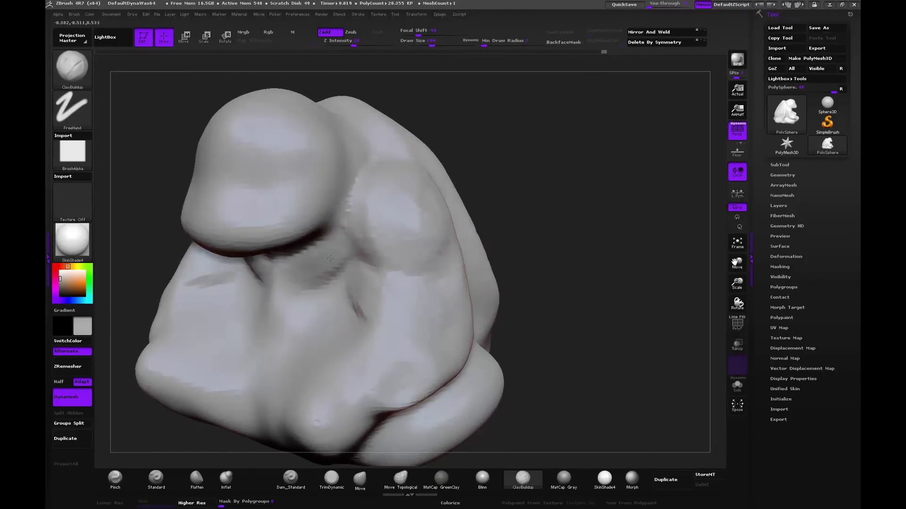
Step: Carve rough grooves across the centre of the front and rework the left-centre surface
left_click_drag(330, 259, 293, 302)
left_click_drag(245, 264, 283, 334)
mouse_move(293, 288)
left_mouse_down()
mouse_move(276, 341)
mouse_move(333, 304)
left_mouse_up()
mouse_move(529, 293)
left_mouse_down()
mouse_move(568, 286)
mouse_move(545, 253)
mouse_move(563, 270)
mouse_move(415, 293)
left_mouse_up()
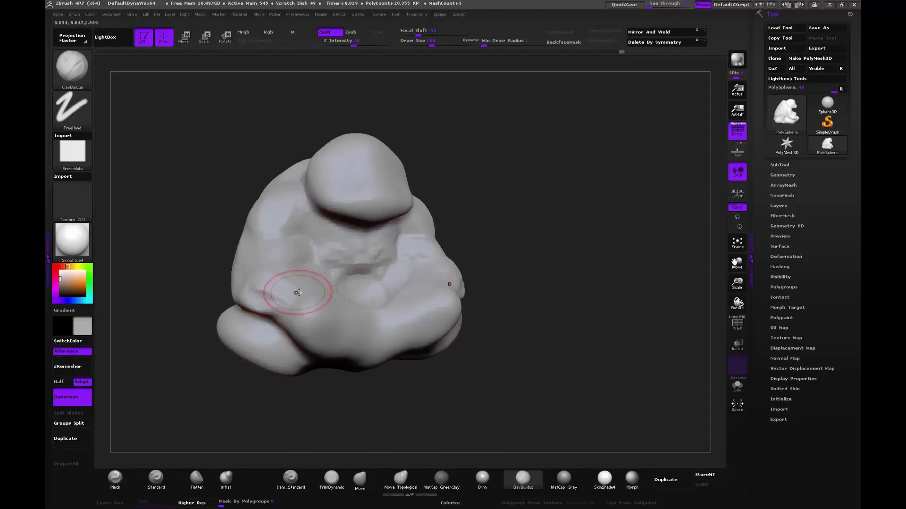
mouse_move(297, 293)
left_mouse_down("shift")
mouse_move(260, 267)
mouse_move(287, 259)
mouse_move(268, 284)
left_mouse_up("shift")
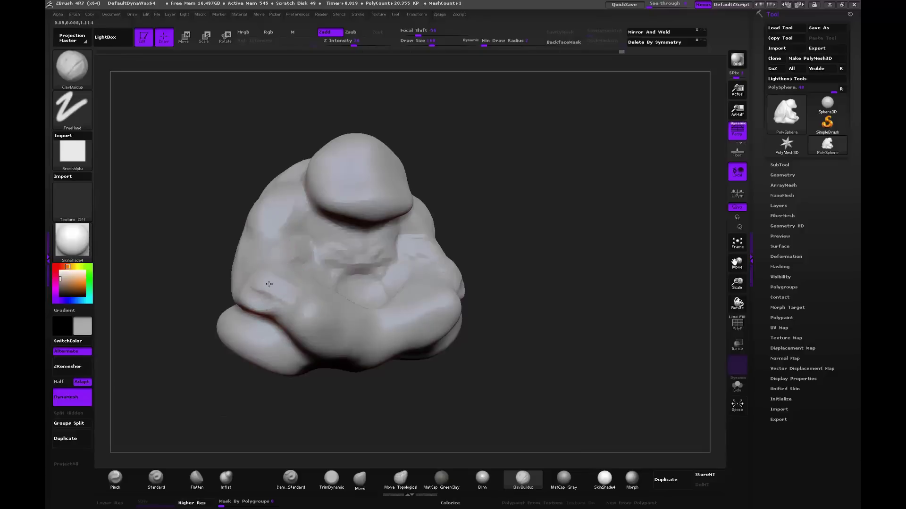
Step: Mark the face, lay clay near the centre, and deepen the crease below the central bulge
mouse_move(201, 261)
left_mouse_down()
mouse_move(227, 269)
mouse_move(191, 257)
mouse_move(202, 283)
left_mouse_up()
mouse_move(359, 156)
left_mouse_down()
mouse_move(455, 151)
mouse_move(489, 222)
mouse_move(411, 243)
left_mouse_up()
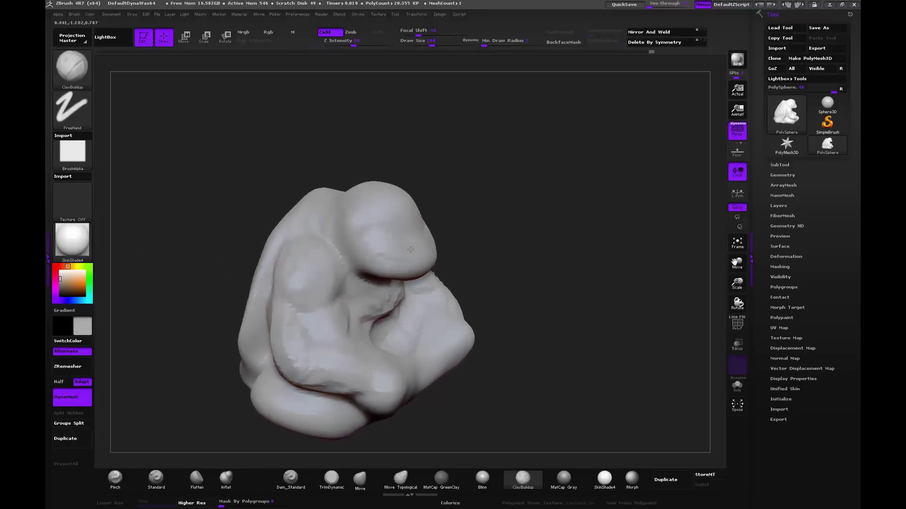
mouse_move(467, 227)
left_mouse_down()
mouse_move(358, 280)
mouse_move(406, 276)
left_mouse_up()
mouse_move(500, 264)
left_mouse_down()
mouse_move(424, 265)
mouse_move(458, 245)
mouse_move(437, 278)
mouse_move(484, 261)
left_mouse_up()
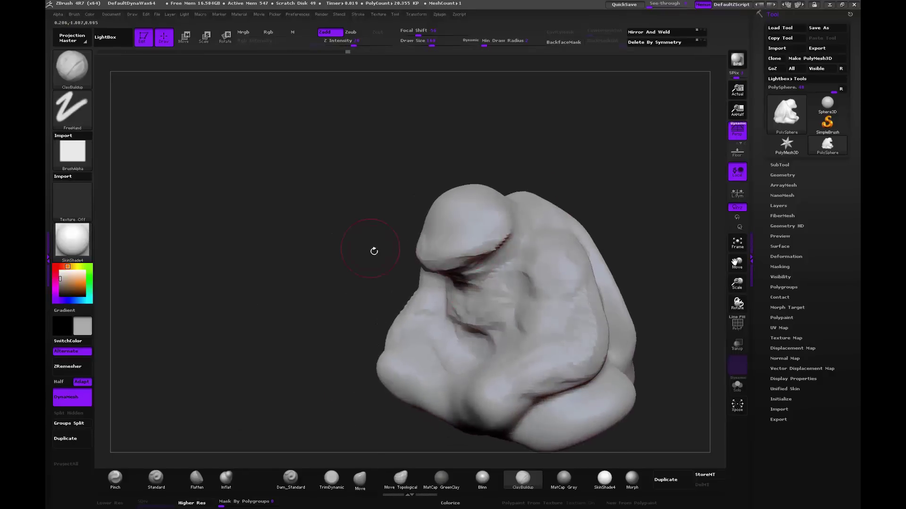
left_click_drag(373, 251, 454, 267)
left_click_drag(497, 242, 454, 300)
mouse_move(454, 301)
left_mouse_down()
mouse_move(354, 304)
mouse_move(433, 310)
mouse_move(387, 333)
mouse_move(425, 364)
left_mouse_up()
mouse_move(443, 316)
left_mouse_down()
mouse_move(396, 332)
mouse_move(413, 345)
left_mouse_up()
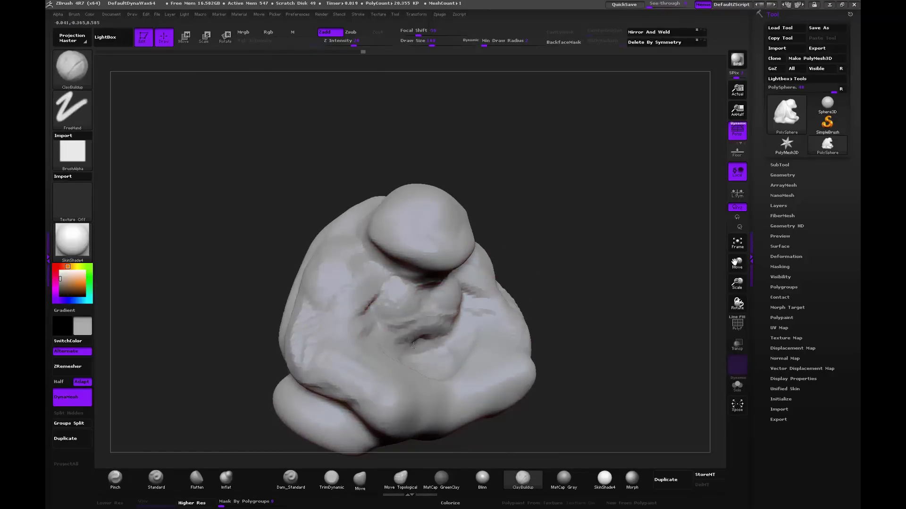
Step: Reshape and deepen the crease under the head bulge on both sides
left_click_drag(524, 256, 440, 299)
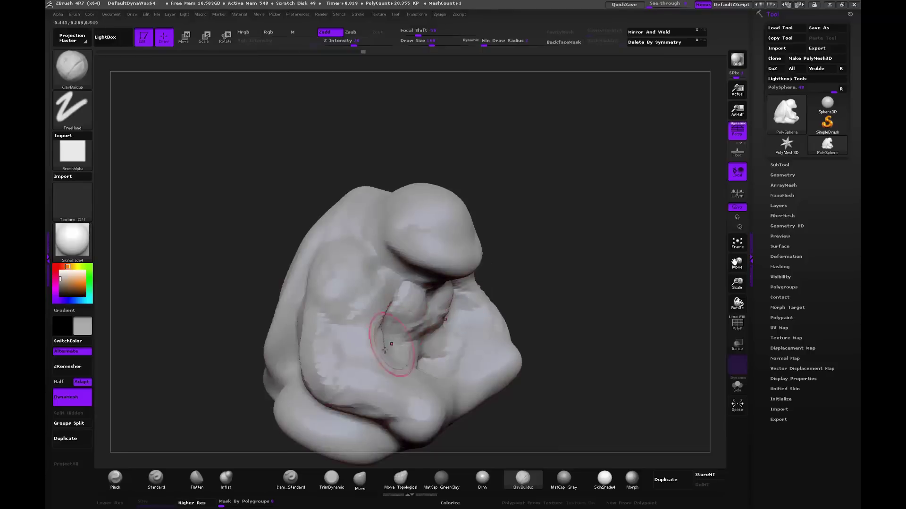
left_click_drag(384, 350, 438, 292)
mouse_move(596, 205)
left_mouse_down()
mouse_move(391, 330)
mouse_move(387, 349)
left_mouse_up()
left_click_drag(495, 314, 352, 354)
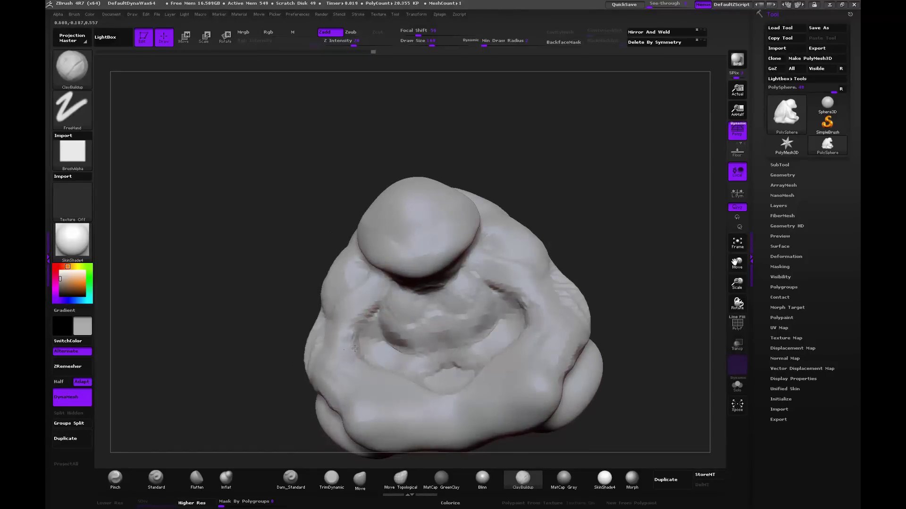
mouse_move(392, 312)
left_mouse_down()
mouse_move(340, 340)
mouse_move(356, 340)
left_mouse_up()
left_click_drag(293, 332, 343, 348)
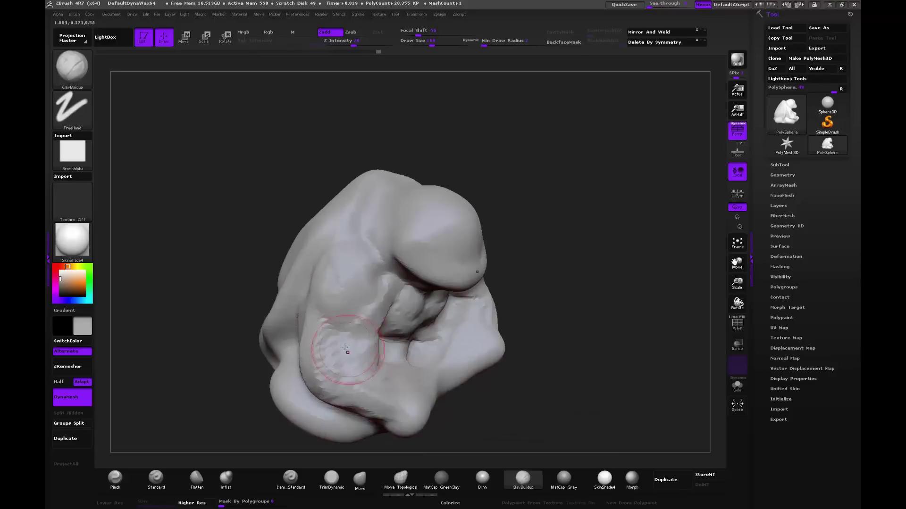
Step: Smooth away the dark notch in the lower middle of the body
left_click_drag(599, 243, 326, 352)
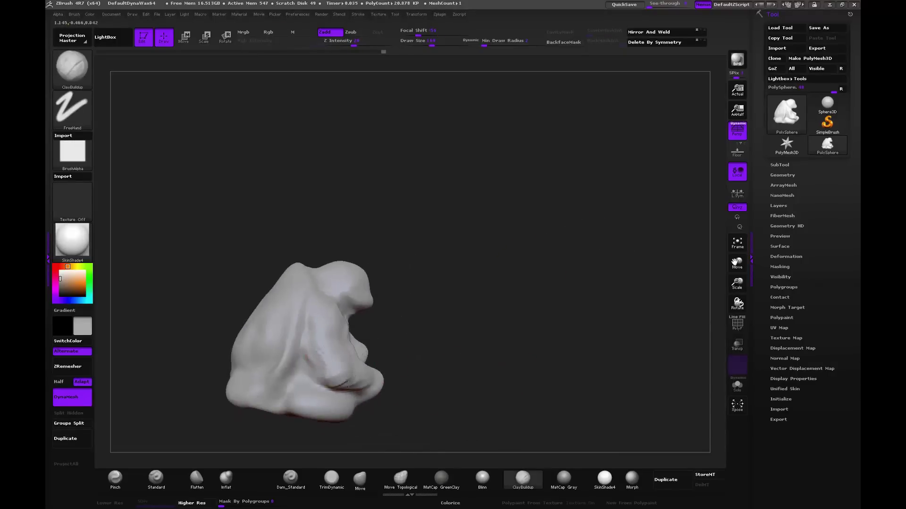
left_click_drag(362, 383, 409, 360)
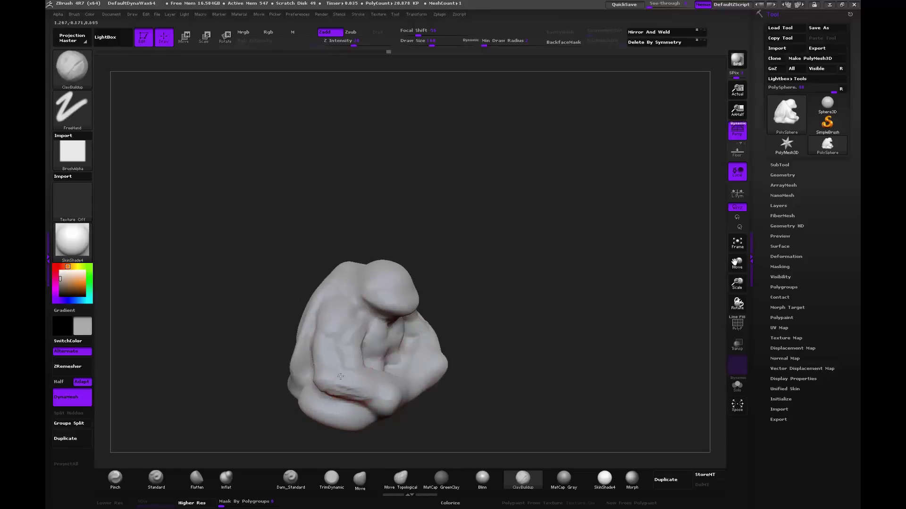
mouse_move(496, 347)
left_mouse_down()
mouse_move(394, 382)
mouse_move(510, 349)
mouse_move(551, 352)
left_mouse_up()
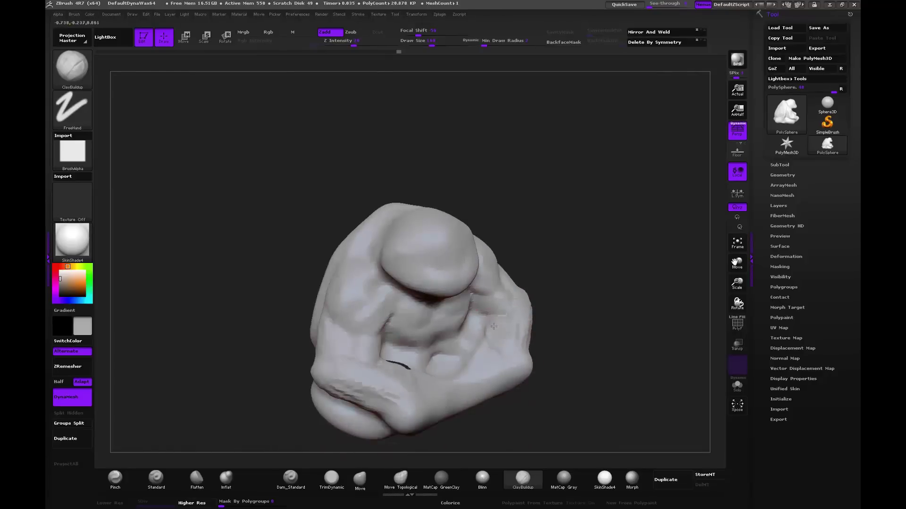
mouse_move(481, 346)
left_mouse_down()
mouse_move(439, 373)
mouse_move(438, 348)
left_mouse_up()
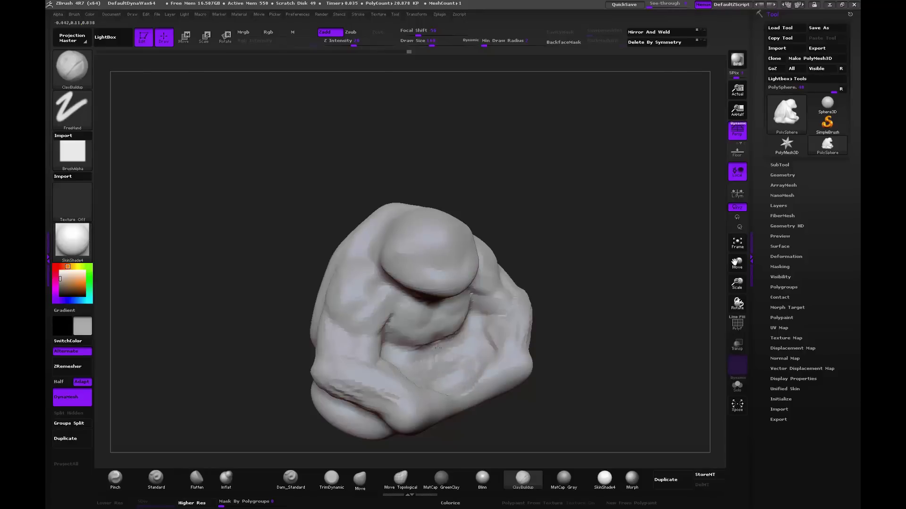
Step: Deepen, fill and smooth the crease below the chest from a front view
mouse_move(598, 261)
left_mouse_down()
mouse_move(584, 247)
mouse_move(567, 256)
left_mouse_up()
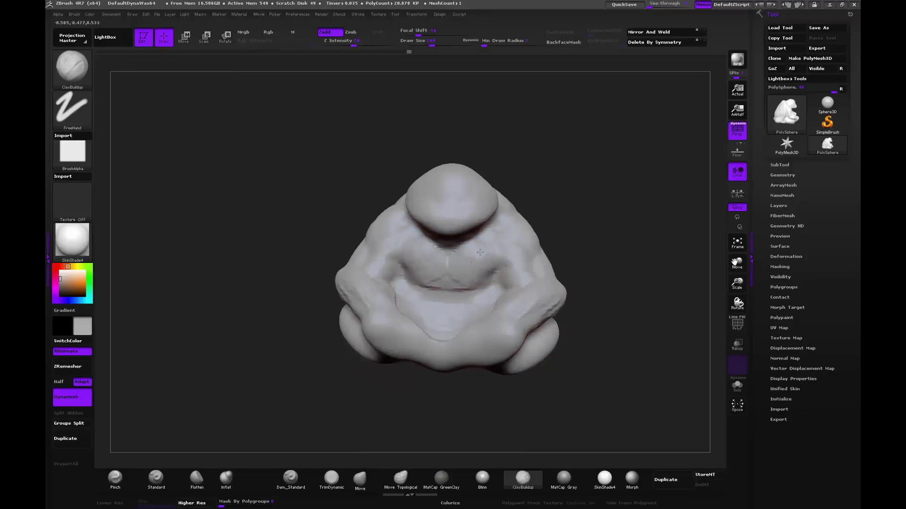
left_click_drag(490, 269, 425, 302)
mouse_move(481, 292)
left_mouse_down()
mouse_move(424, 307)
mouse_move(424, 326)
left_mouse_up()
mouse_move(415, 288)
left_mouse_down()
mouse_move(477, 297)
mouse_move(432, 304)
mouse_move(493, 286)
left_mouse_up()
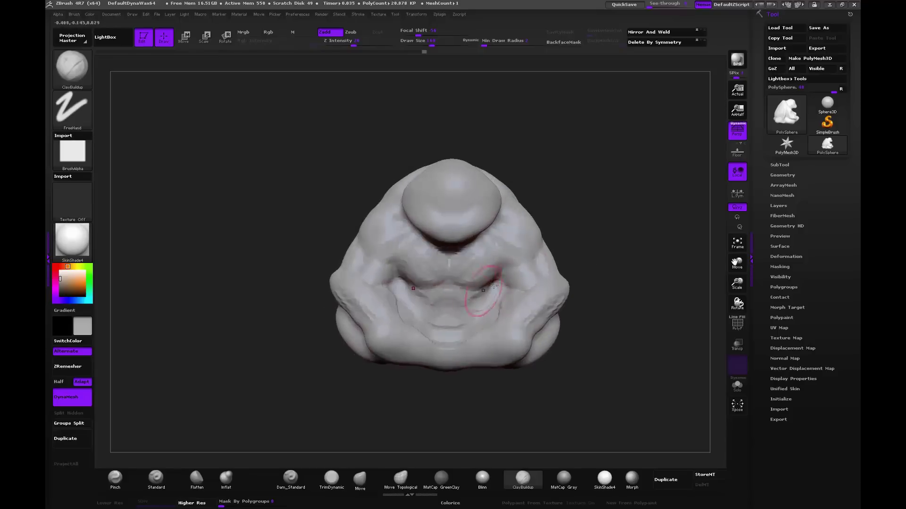
mouse_move(613, 299)
left_mouse_down()
mouse_move(625, 410)
mouse_move(358, 316)
mouse_move(359, 453)
left_mouse_up()
left_click(360, 479)
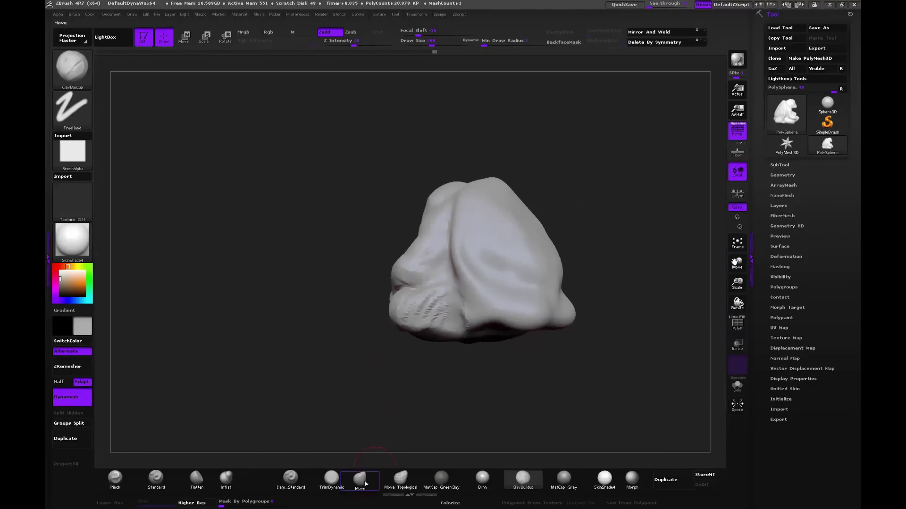
mouse_move(424, 453)
left_mouse_down()
mouse_move(455, 386)
mouse_move(448, 320)
left_mouse_up()
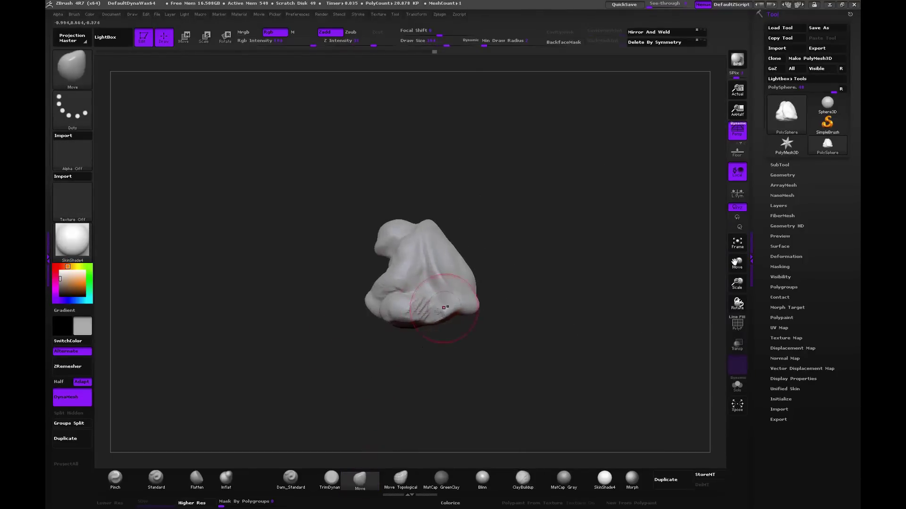
mouse_move(501, 305)
left_mouse_down()
mouse_move(501, 330)
mouse_move(474, 318)
left_mouse_up()
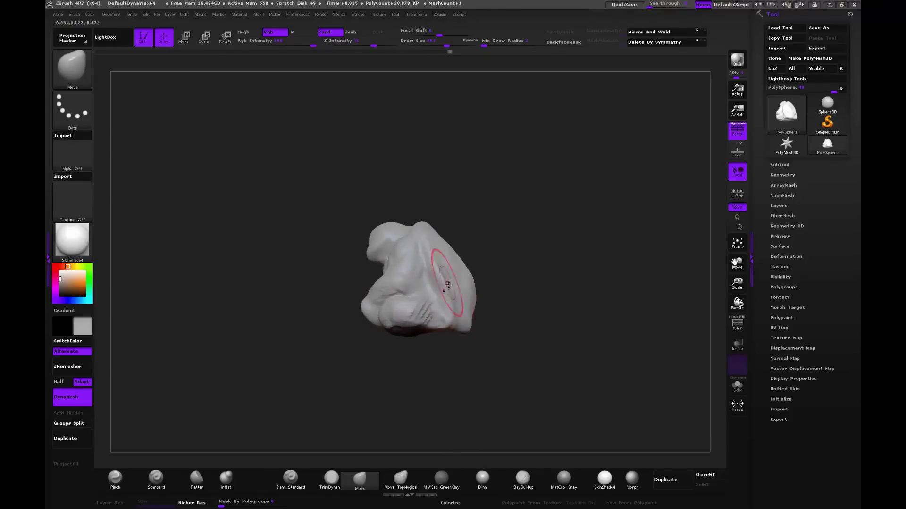
left_click_drag(448, 284, 467, 225)
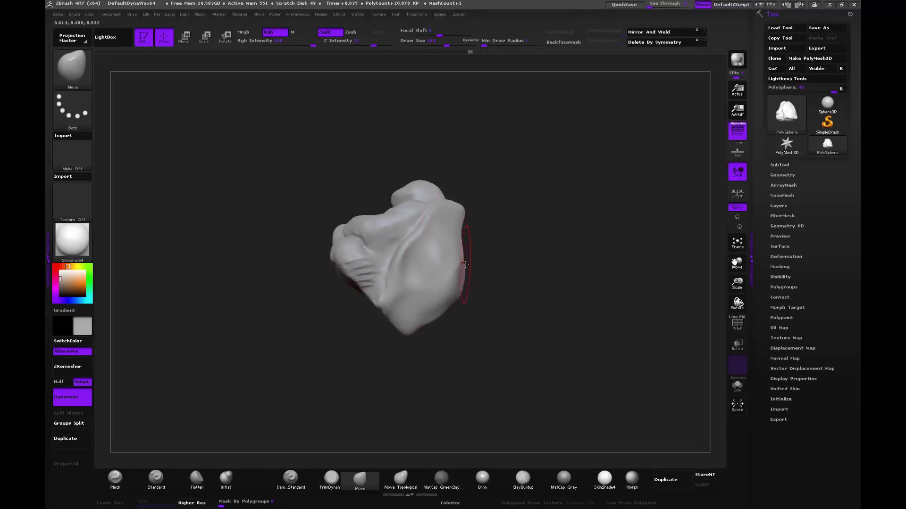
left_click_drag(492, 272, 468, 309)
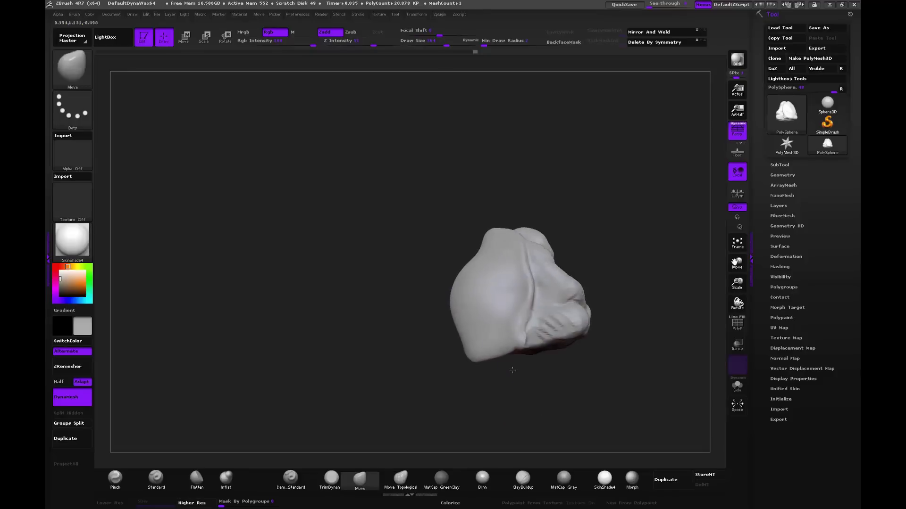
mouse_move(555, 366)
left_mouse_down()
mouse_move(507, 374)
mouse_move(527, 335)
mouse_move(512, 366)
mouse_move(534, 368)
mouse_move(530, 406)
mouse_move(484, 336)
left_mouse_up()
left_click_drag(484, 280, 478, 285)
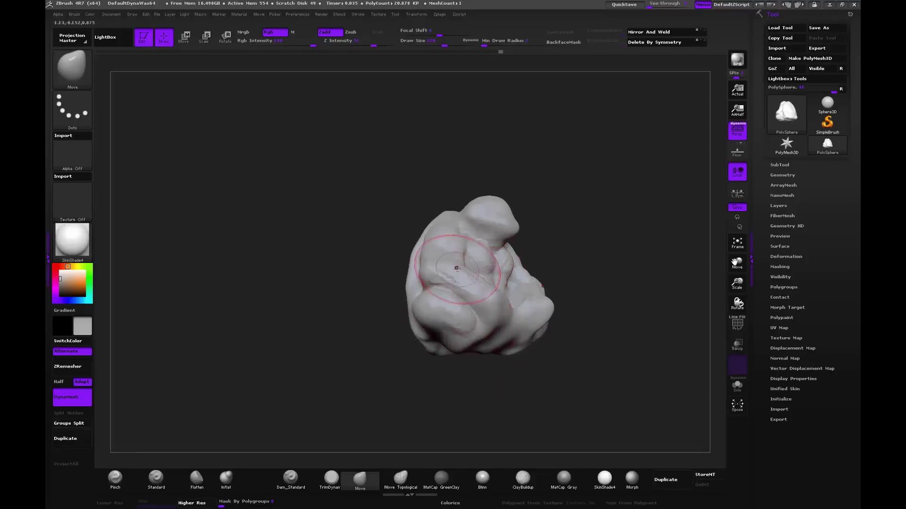
left_click_drag(561, 302, 568, 281)
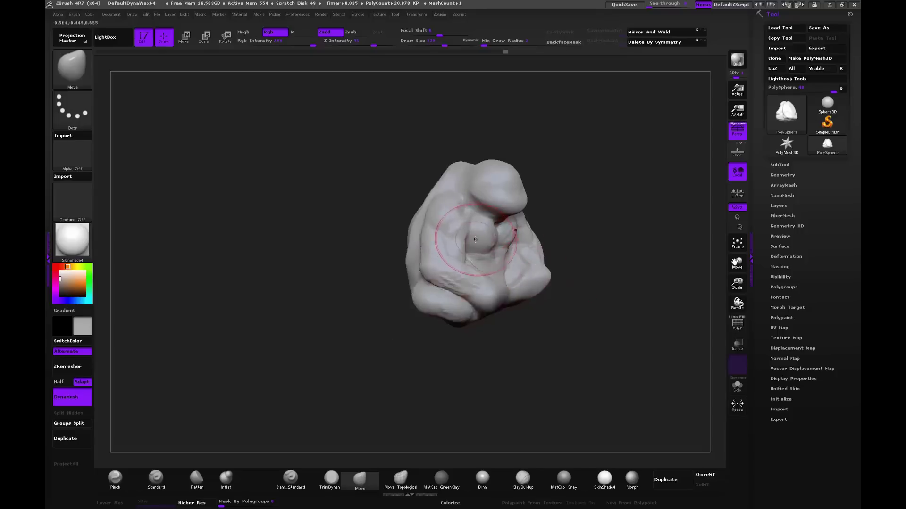
left_click_drag(476, 239, 477, 262)
mouse_move(465, 222)
left_mouse_down()
mouse_move(453, 213)
mouse_move(465, 239)
mouse_move(456, 230)
mouse_move(437, 257)
left_mouse_up()
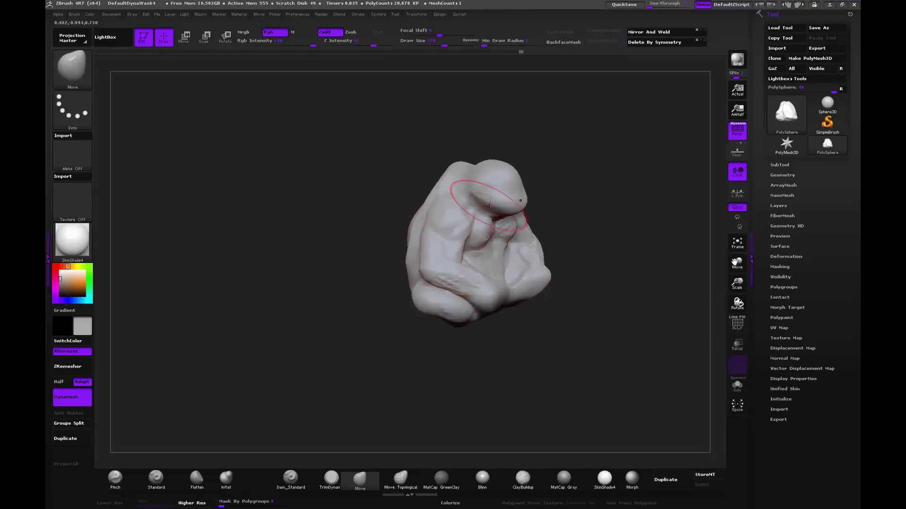
left_click_drag(556, 203, 489, 164)
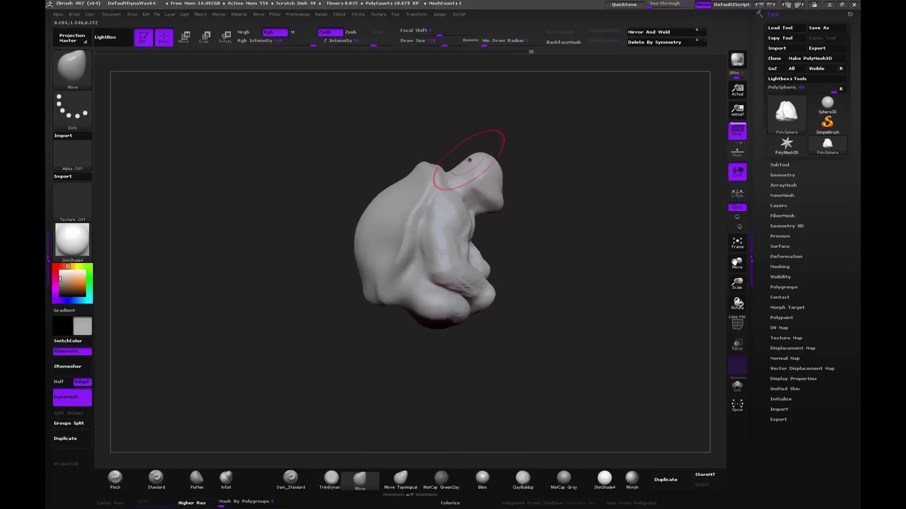
mouse_move(458, 157)
left_mouse_down()
mouse_move(520, 121)
mouse_move(602, 121)
mouse_move(563, 207)
mouse_move(467, 242)
left_mouse_up()
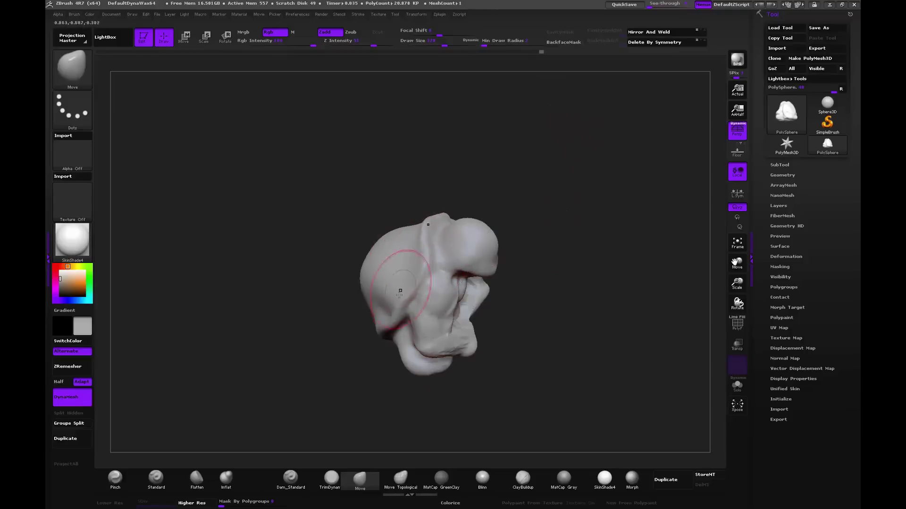
mouse_move(477, 193)
left_mouse_down()
mouse_move(513, 143)
mouse_move(546, 184)
mouse_move(451, 294)
left_mouse_up()
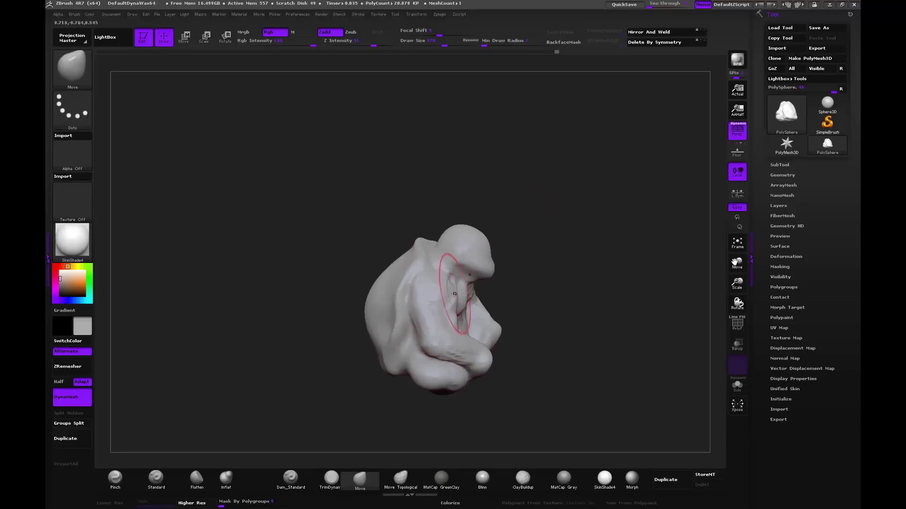
left_click_drag(509, 289, 421, 303)
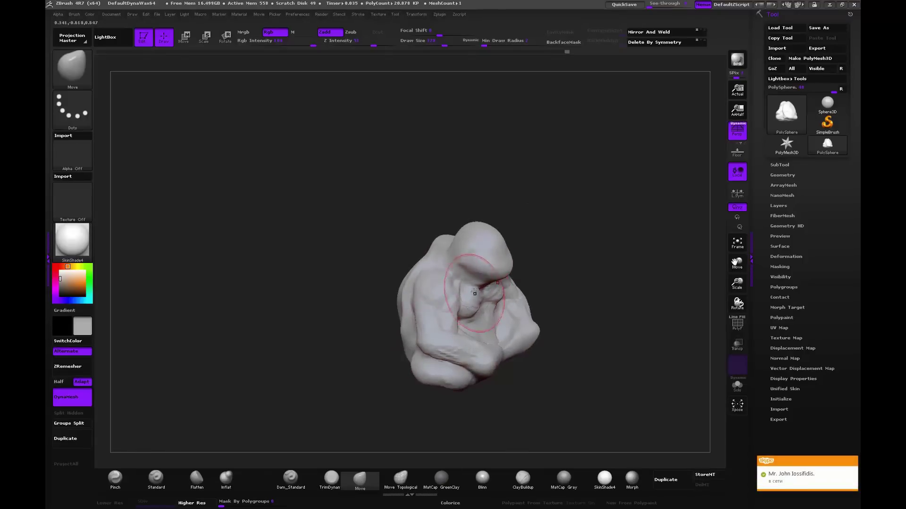
left_click_drag(581, 226, 266, 289)
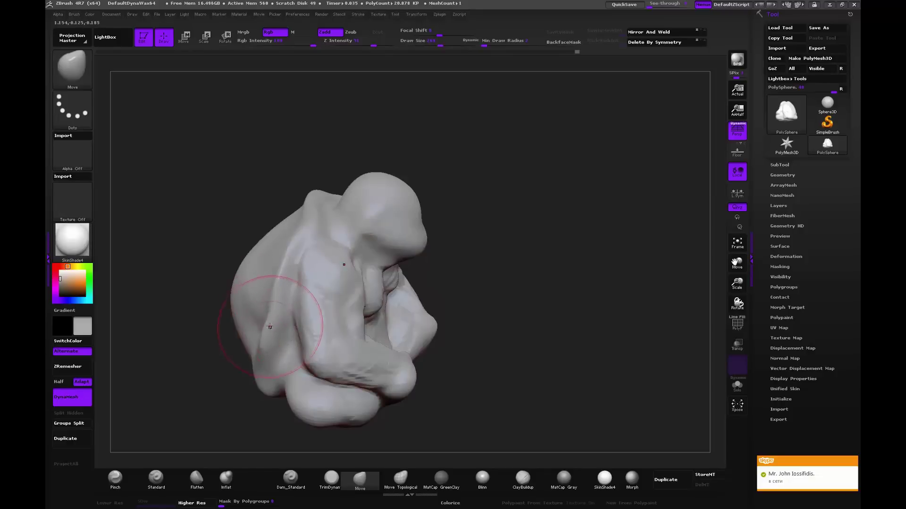
Step: With Dam_Standard, carve a deeper crease under the head bulge and along the cheek
key("shift")
left_click_drag(247, 361, 255, 401)
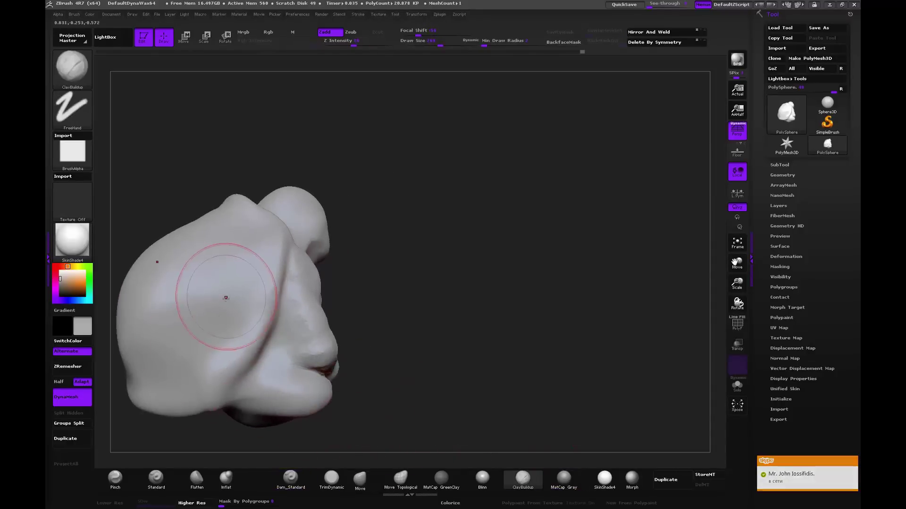
left_click_drag(273, 295, 331, 283)
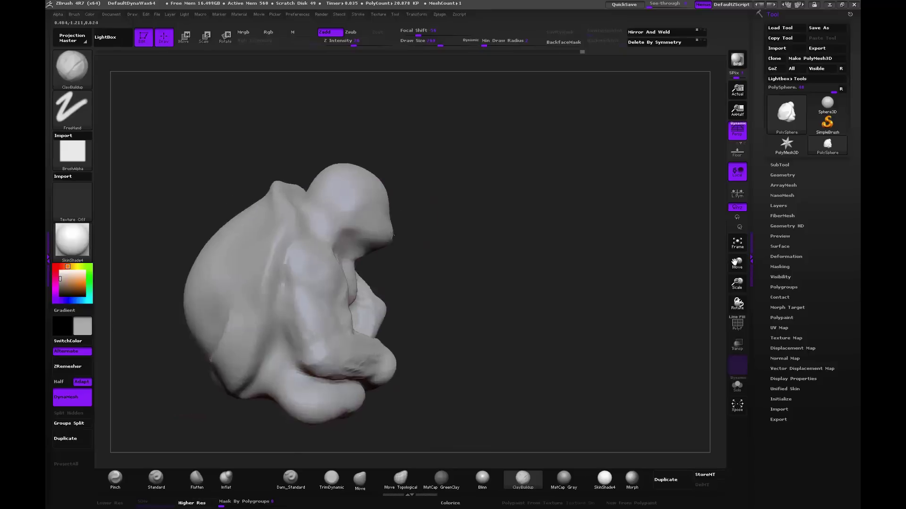
left_click(295, 486)
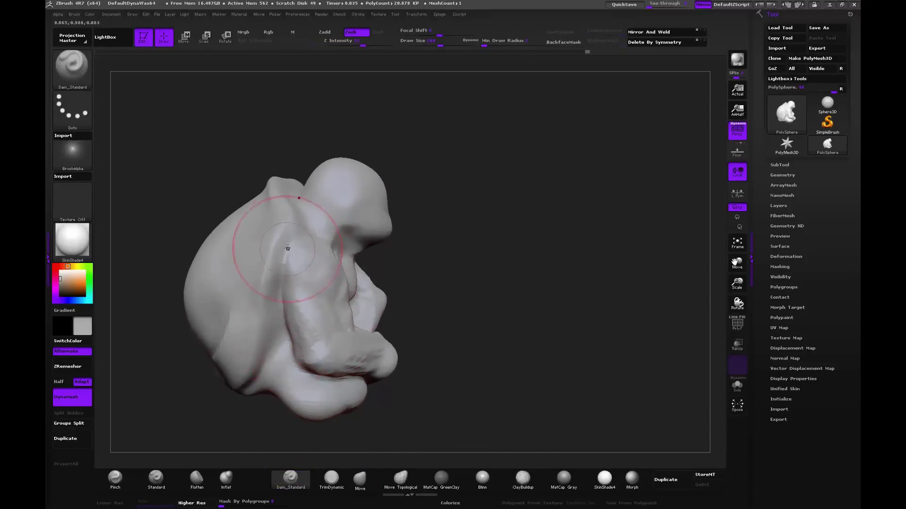
left_click_drag(287, 255, 285, 246)
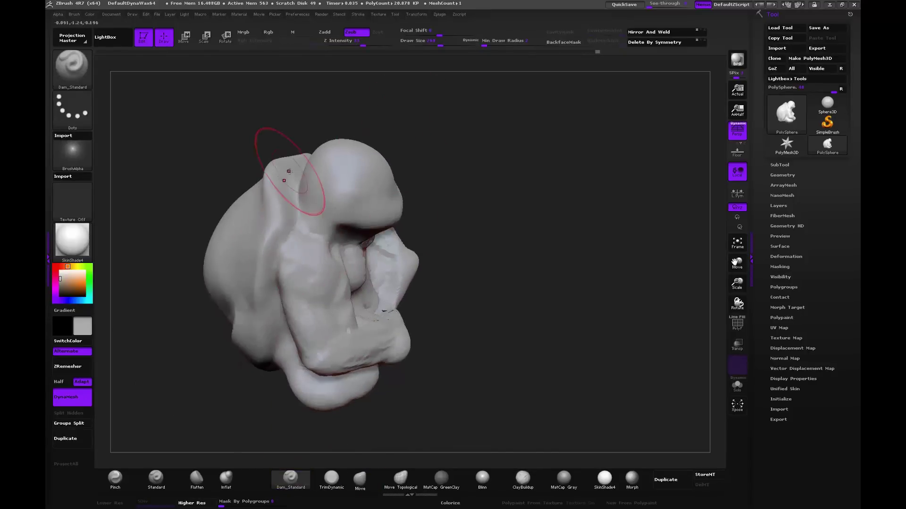
mouse_move(302, 207)
left_mouse_down()
mouse_move(340, 226)
mouse_move(307, 207)
left_mouse_up()
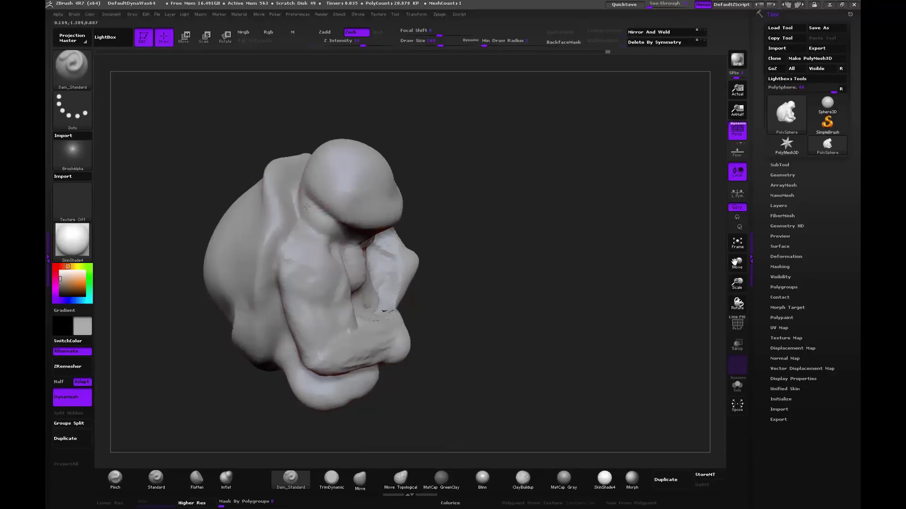
left_click_drag(424, 189, 445, 127)
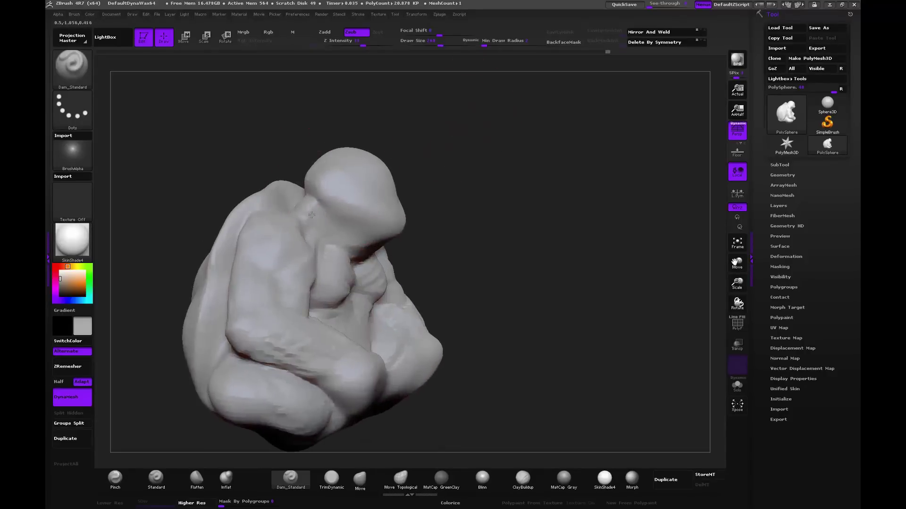
left_click_drag(314, 218, 335, 248)
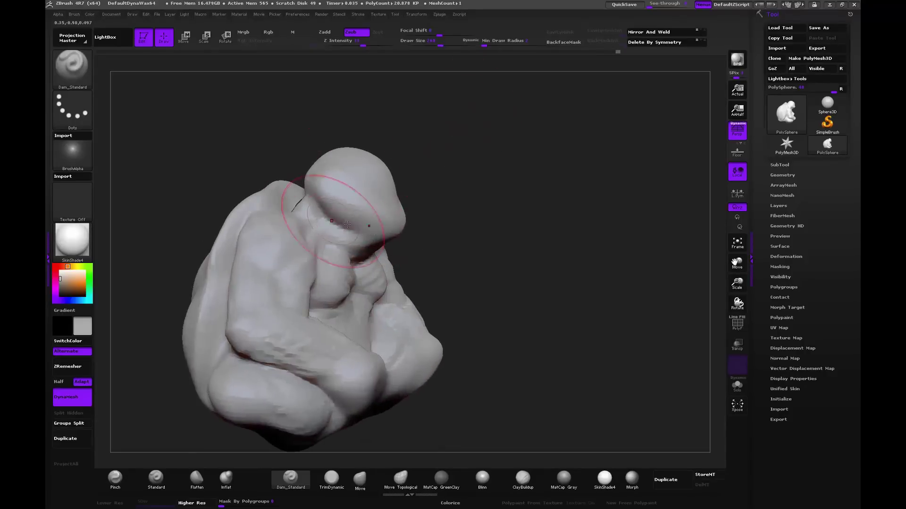
left_click_drag(464, 156, 477, 127)
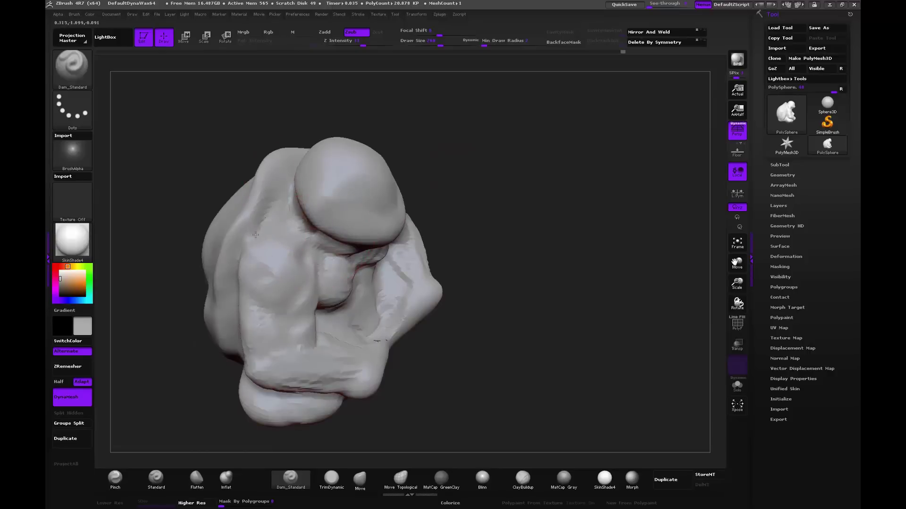
left_click_drag(389, 126, 451, 110)
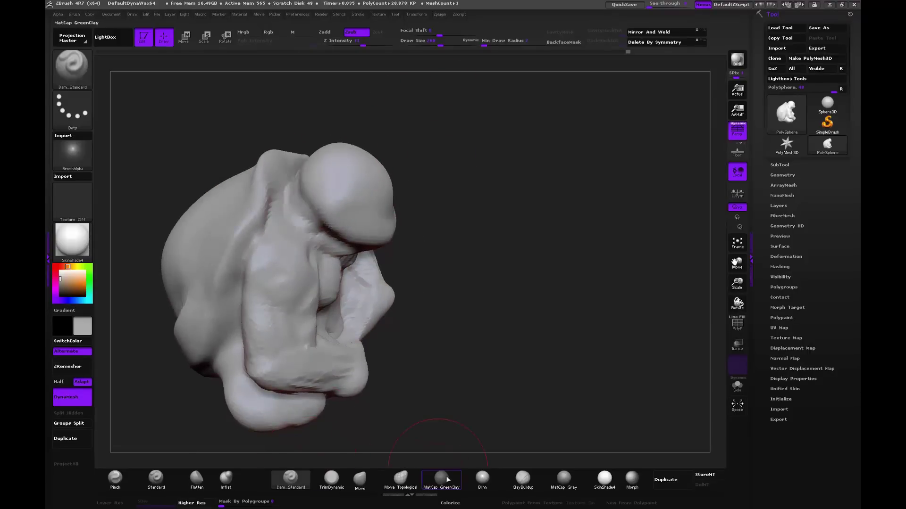
Step: Build up ClayBuildup clay around the crease and on the column below the dome
left_click(522, 478)
mouse_move(311, 243)
left_mouse_down()
mouse_move(324, 192)
mouse_move(273, 203)
mouse_move(313, 232)
left_mouse_up()
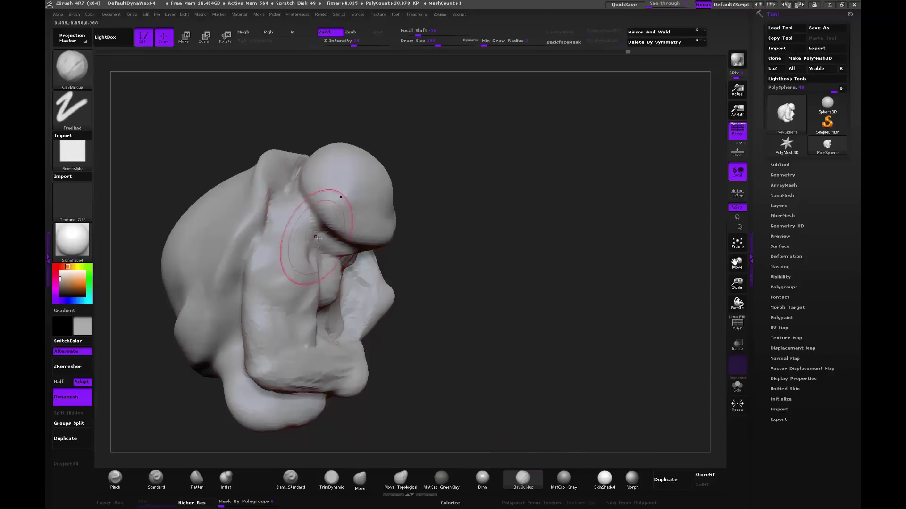
left_click_drag(257, 292, 275, 253)
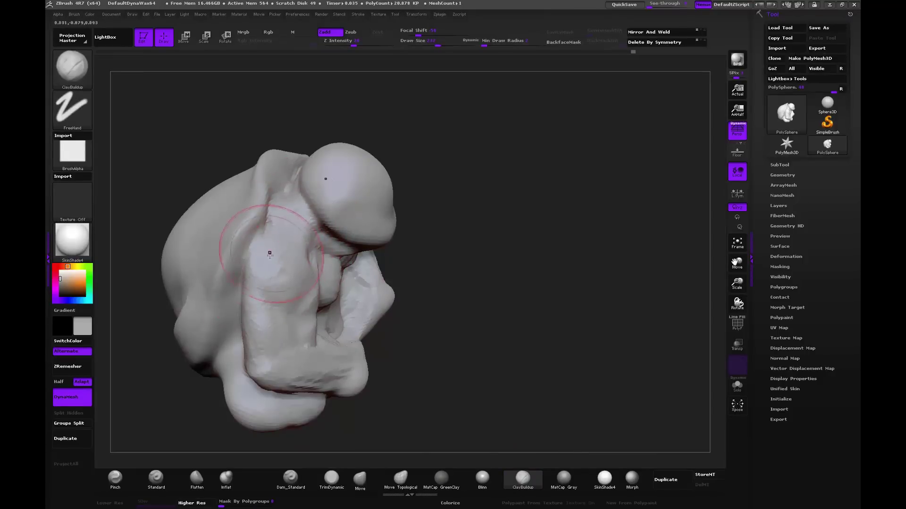
mouse_move(292, 298)
left_mouse_down()
mouse_move(294, 324)
mouse_move(274, 288)
left_mouse_up()
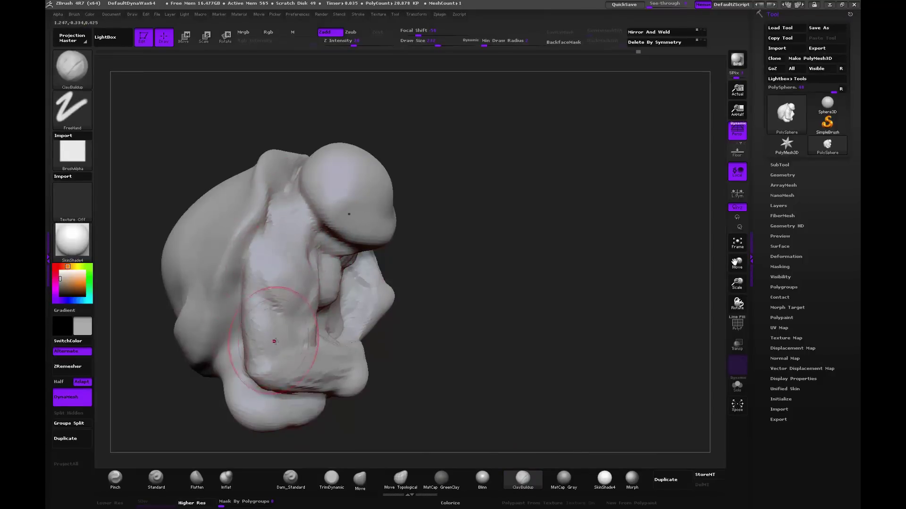
Step: In Tool > Geometry > DynaMesh set Resolution 112 and remesh to about 936K polygons
left_click(789, 175)
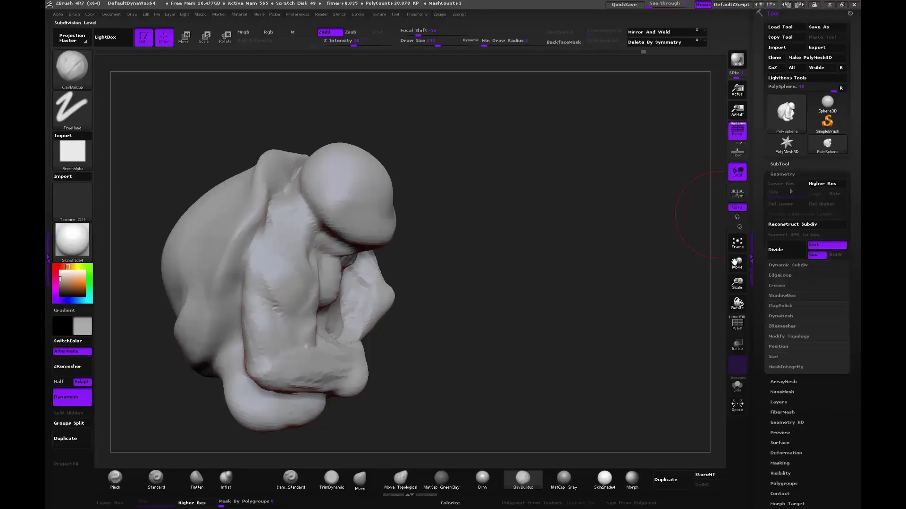
left_click(786, 336)
left_click(780, 316)
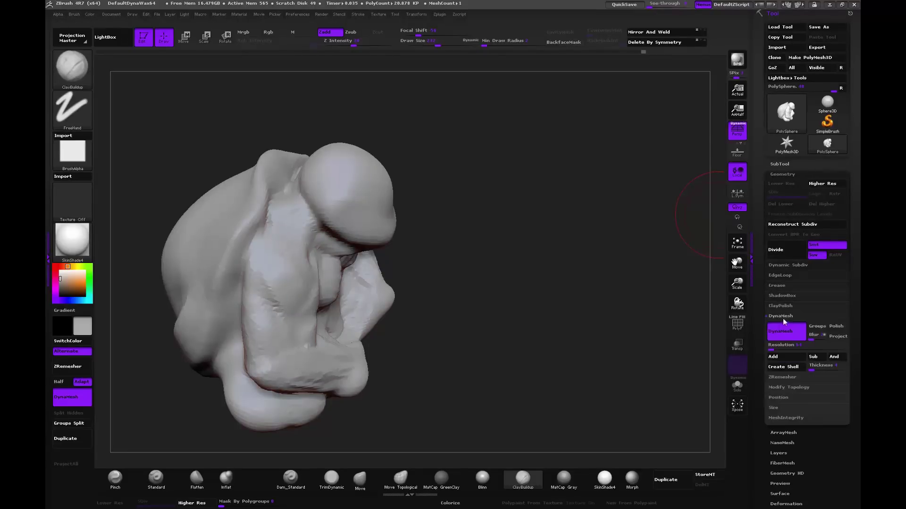
left_click_drag(771, 346, 784, 346)
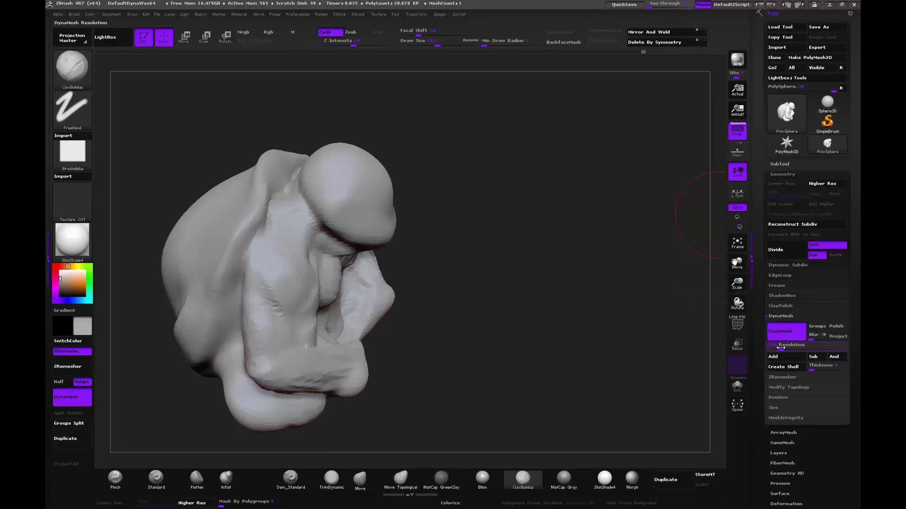
left_click_drag(600, 356, 558, 336)
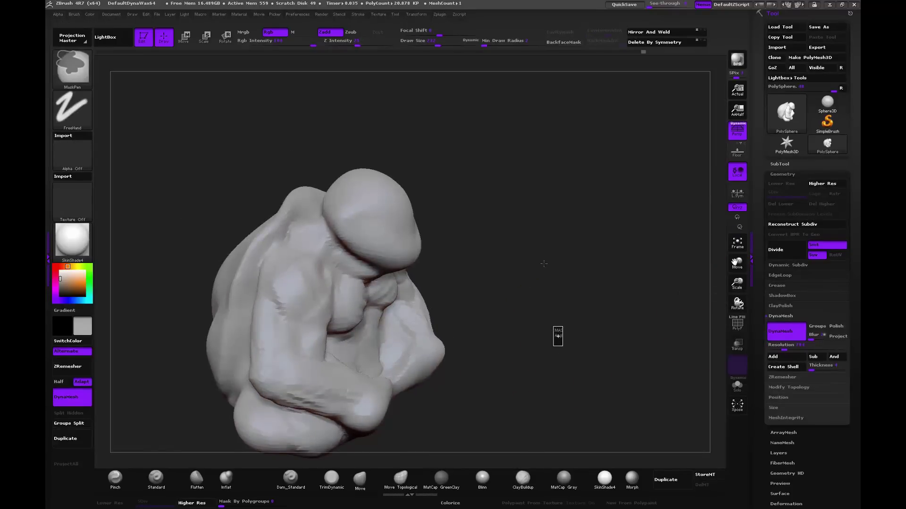
left_click_drag(515, 292, 418, 304)
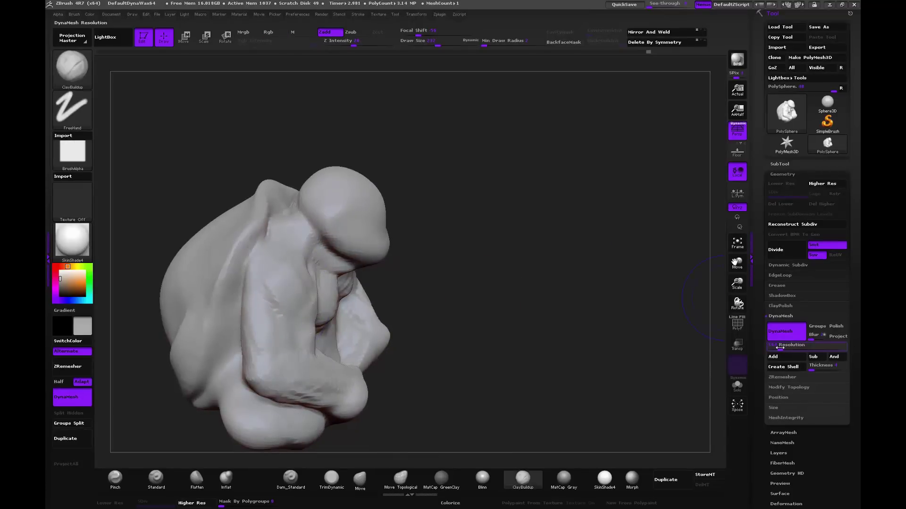
left_click_drag(580, 311, 532, 293)
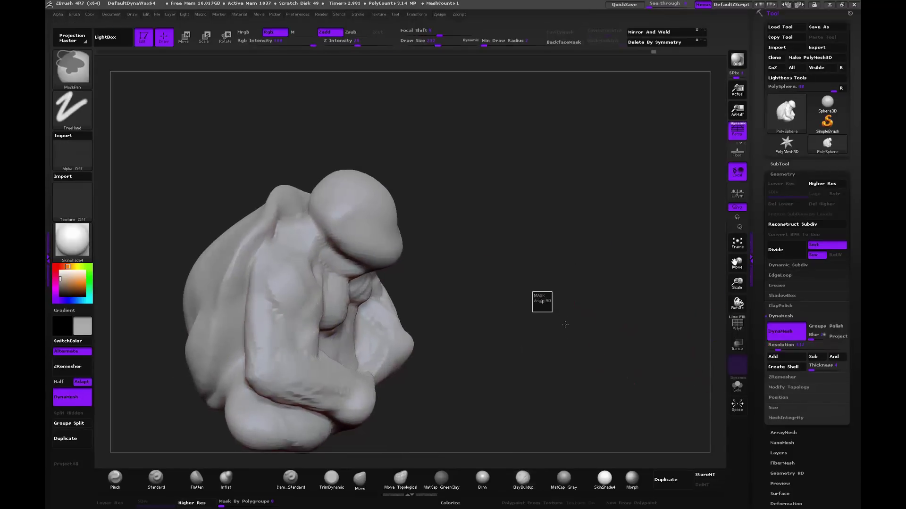
mouse_move(499, 352)
left_mouse_down()
mouse_move(538, 319)
mouse_move(331, 261)
left_mouse_up()
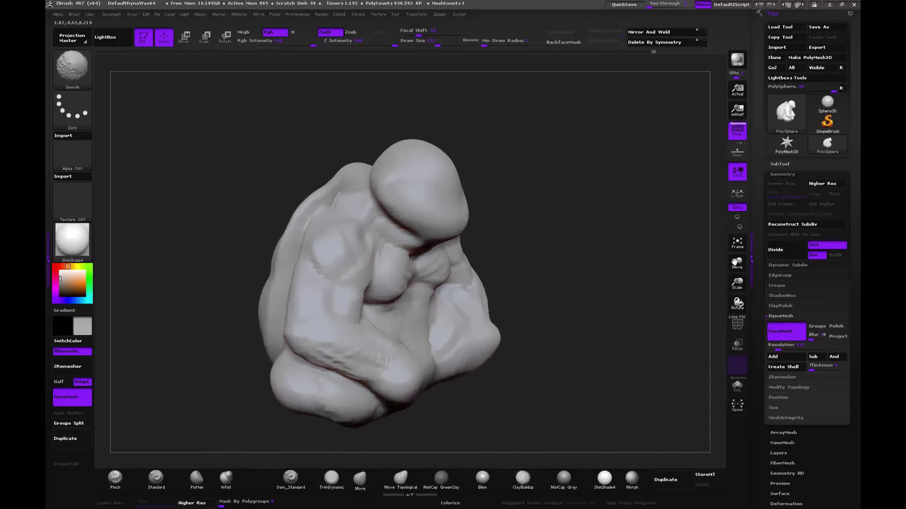
Step: Smooth the right side of the body and round the head surface and brow crease
left_click_drag(473, 267, 490, 321, "shift")
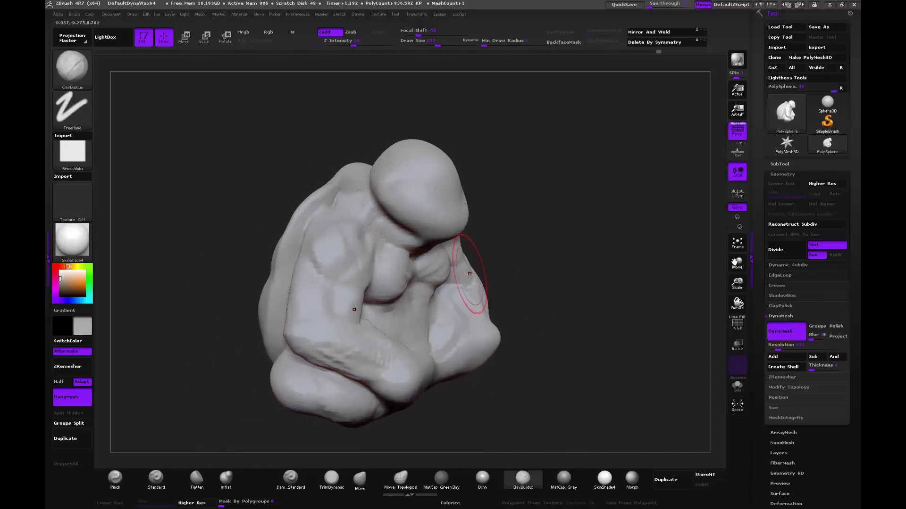
mouse_move(535, 363)
left_mouse_down("shift")
mouse_move(587, 231)
mouse_move(550, 233)
left_mouse_up("shift")
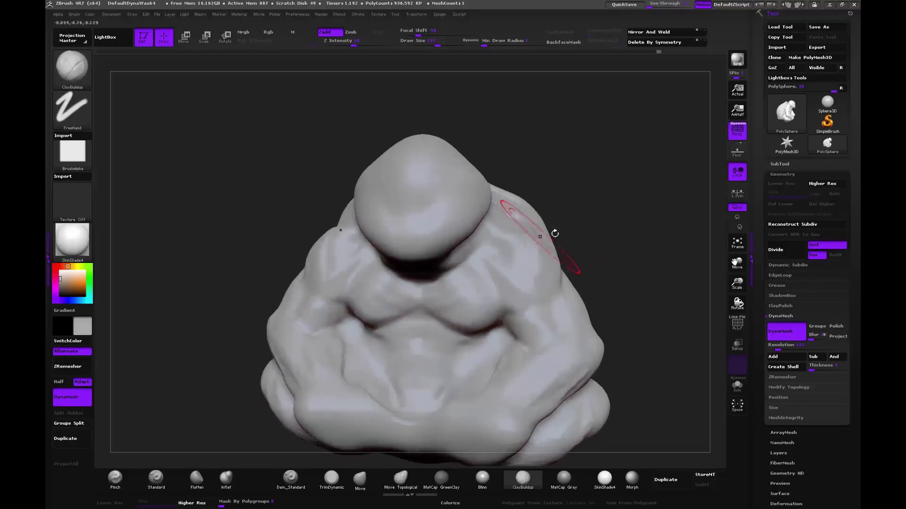
left_click_drag(426, 208, 438, 190, "shift")
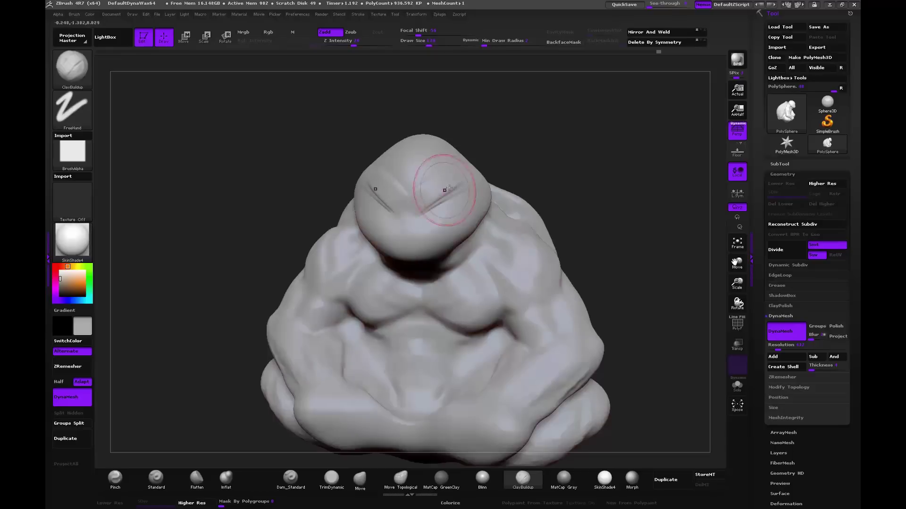
left_click_drag(437, 203, 454, 189, "shift")
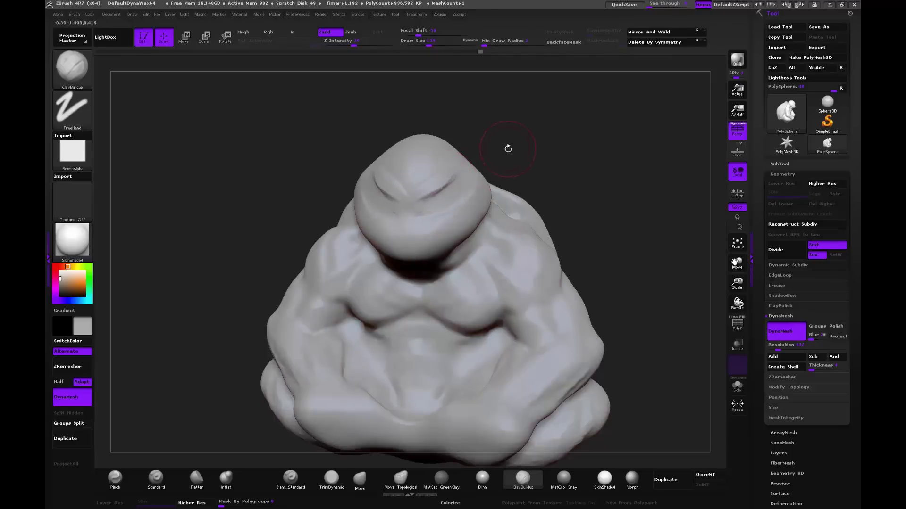
Step: Deepen and extend the brow crease to the right, checking it from several angles
left_click_drag(508, 148, 465, 162)
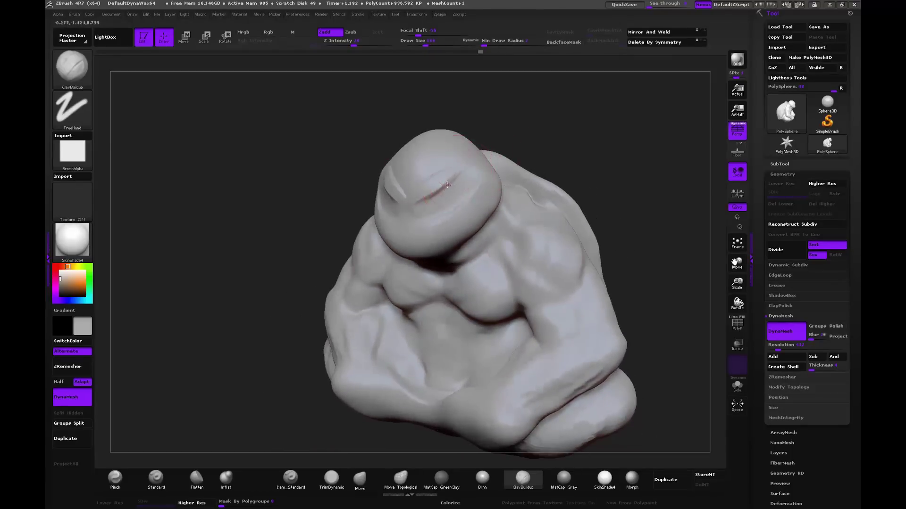
mouse_move(516, 116)
left_mouse_down()
mouse_move(448, 186)
mouse_move(480, 157)
left_mouse_up()
left_click_drag(396, 220, 491, 161)
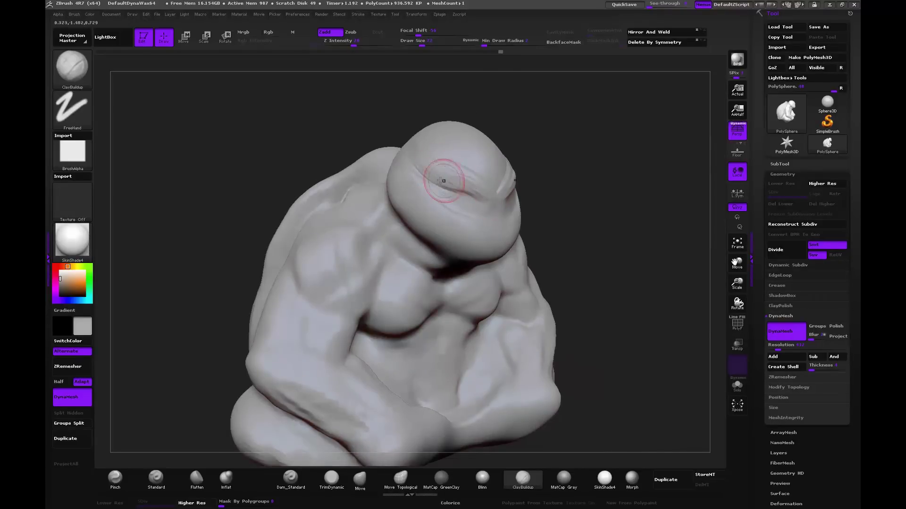
left_click_drag(443, 186, 500, 197)
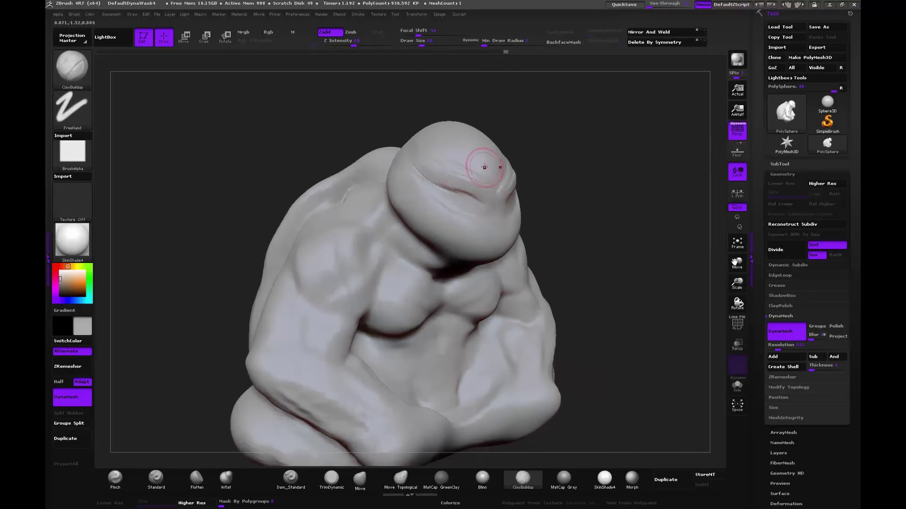
right_click_drag(484, 167, 490, 177)
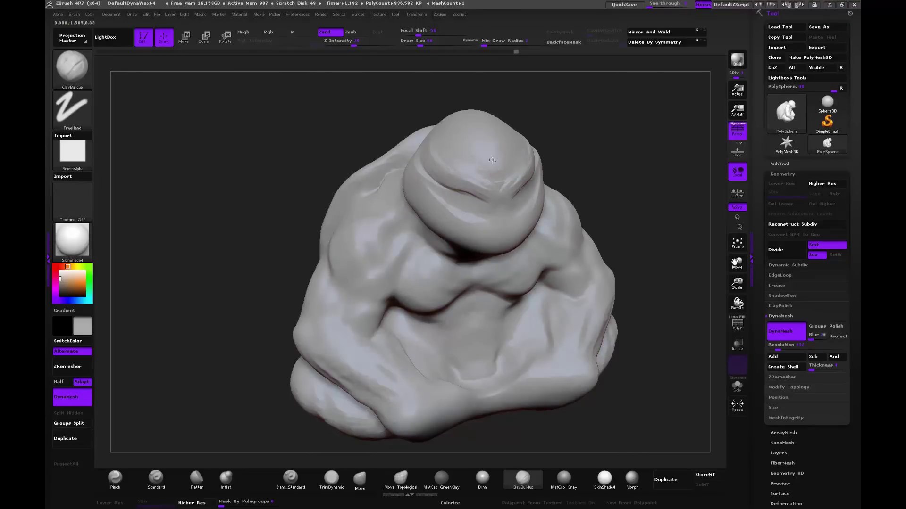
left_click_drag(549, 121, 405, 206)
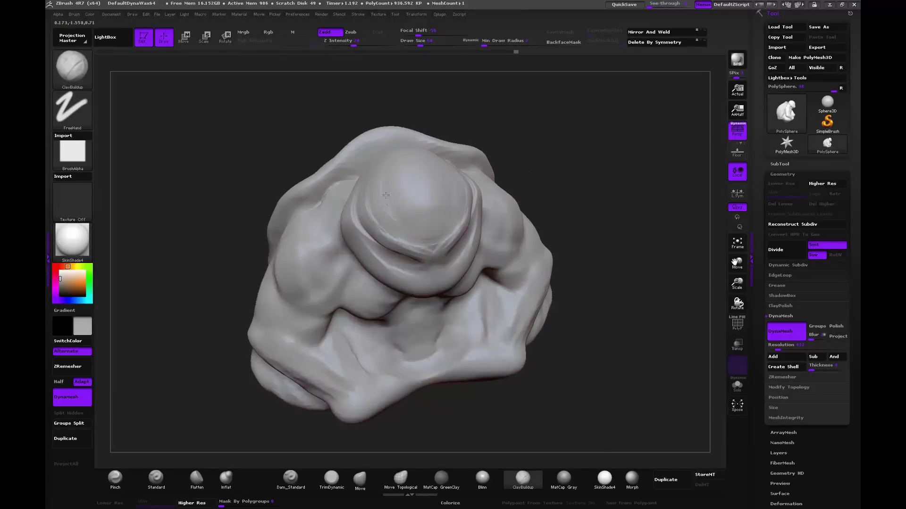
key("shift")
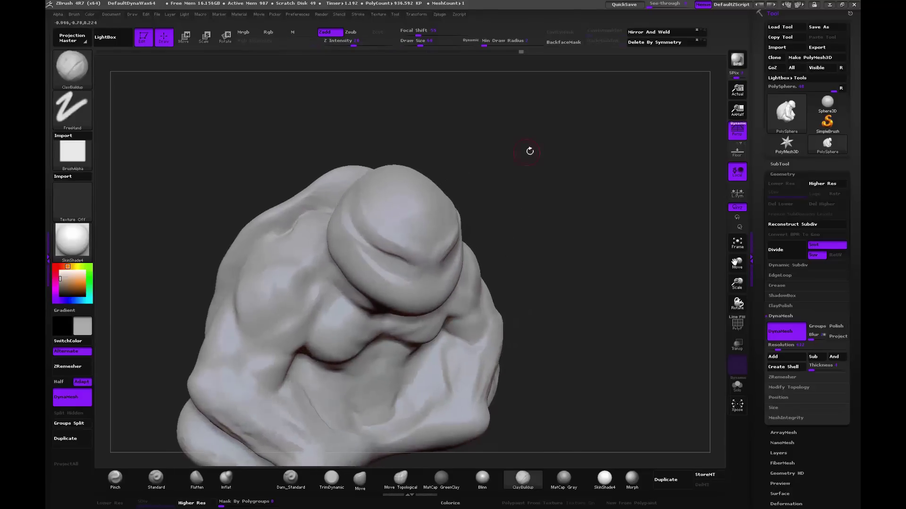
Step: Fill the brow crease with clay and sculpt a wide mouth crease below the face
left_click_drag(530, 152, 510, 197, "alt")
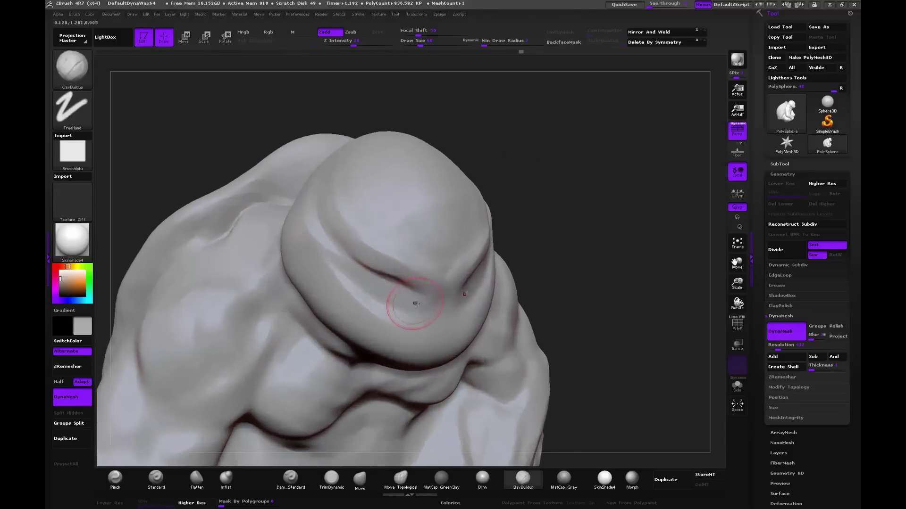
mouse_move(386, 284)
left_mouse_down()
mouse_move(400, 291)
mouse_move(379, 284)
left_mouse_up()
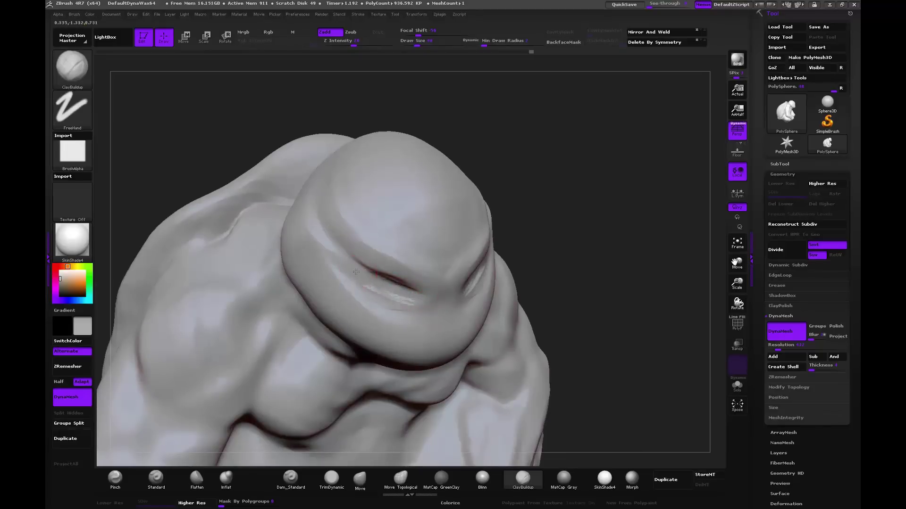
left_click_drag(550, 271, 533, 227)
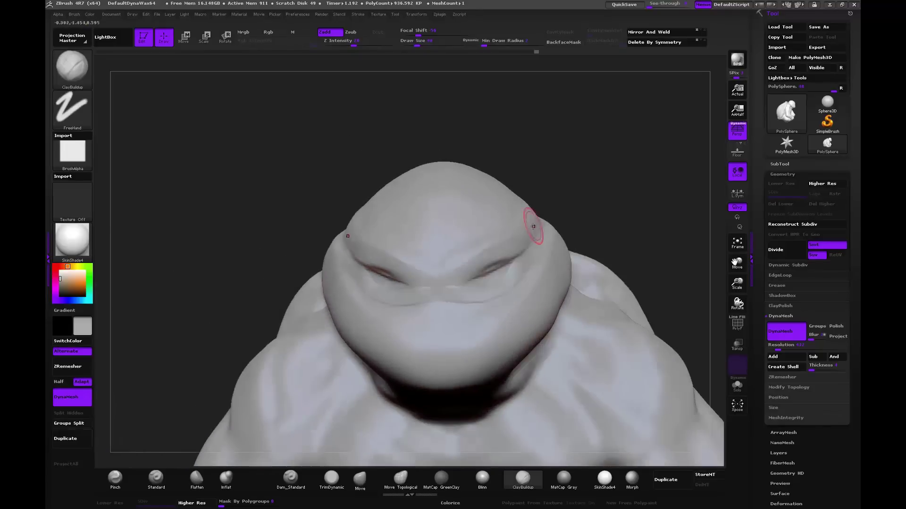
left_click_drag(434, 306, 472, 306)
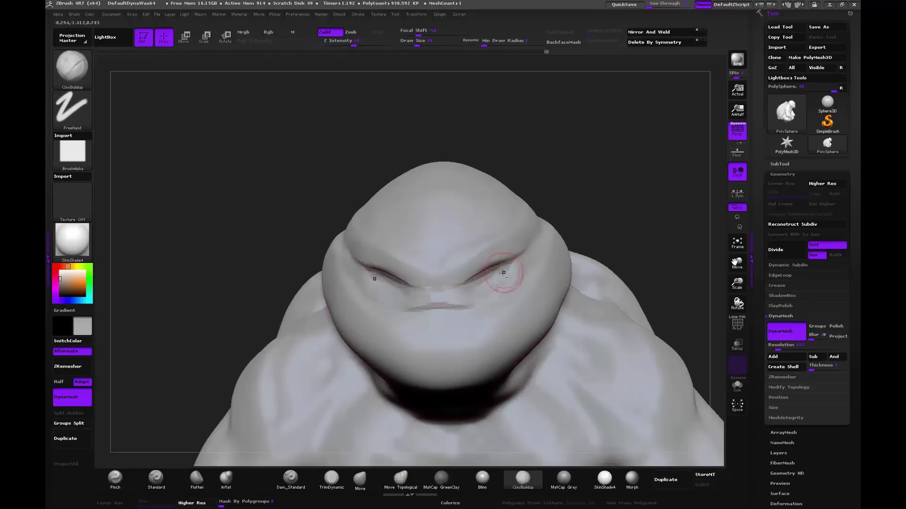
left_click_drag(591, 218, 415, 282)
Step: Smooth around the mouth crease with an enlarged brush, then ready a smaller Dam_Standard brush
key("shift")
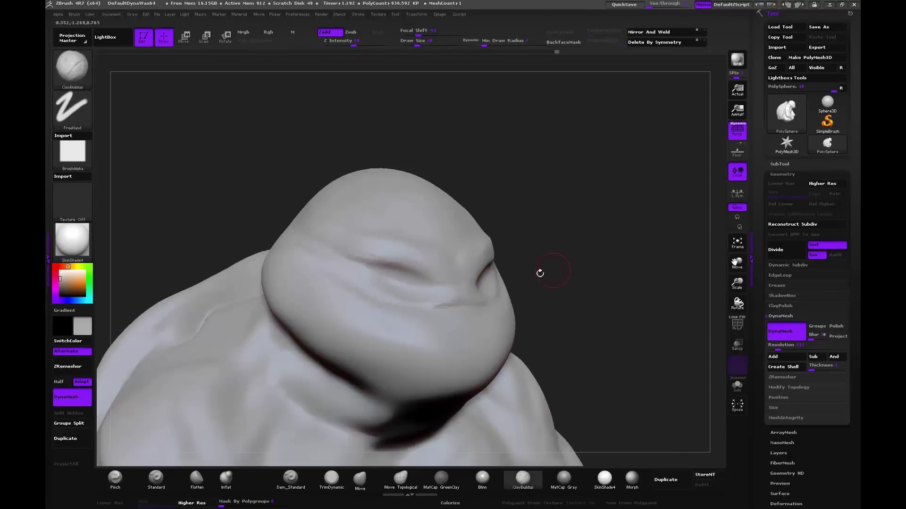
left_click_drag(540, 269, 513, 287)
key("bracketright")
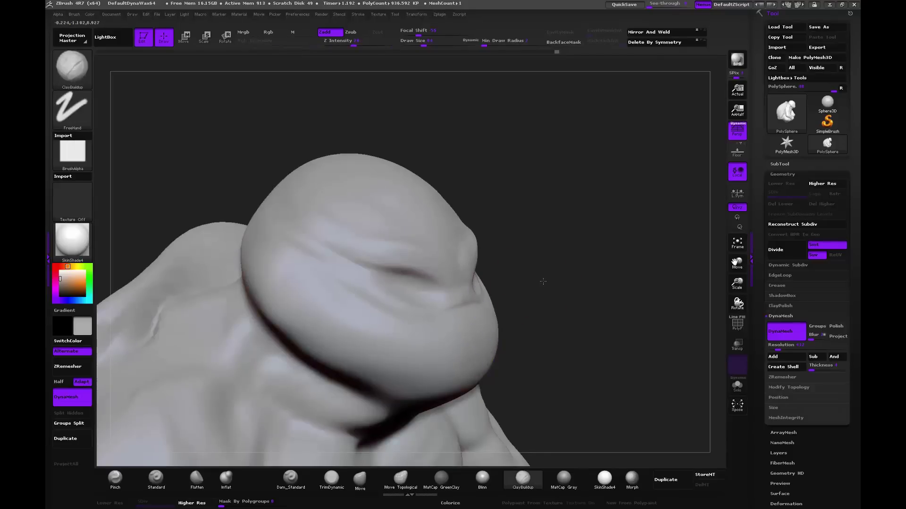
left_click_drag(524, 311, 529, 293)
mouse_move(346, 283)
left_mouse_down("shift")
mouse_move(297, 257)
mouse_move(349, 309)
mouse_move(306, 293)
left_mouse_up("shift")
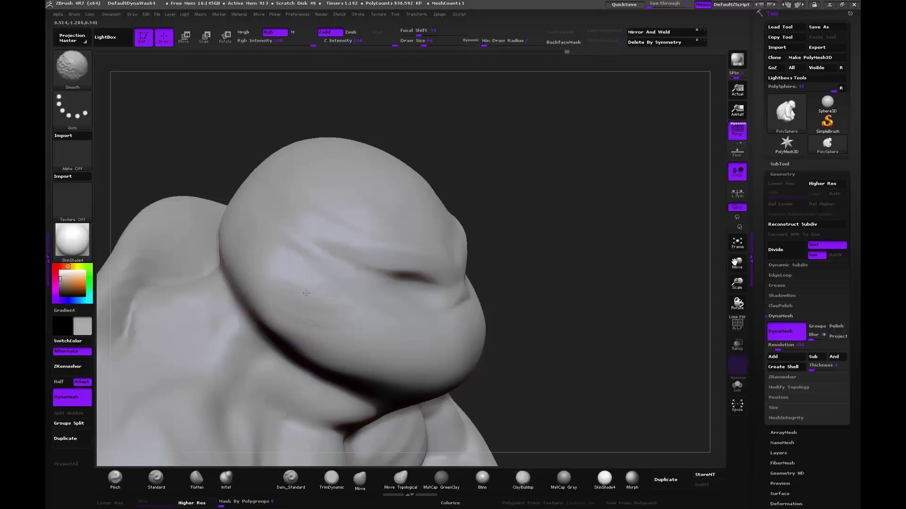
left_click_drag(583, 255, 565, 287)
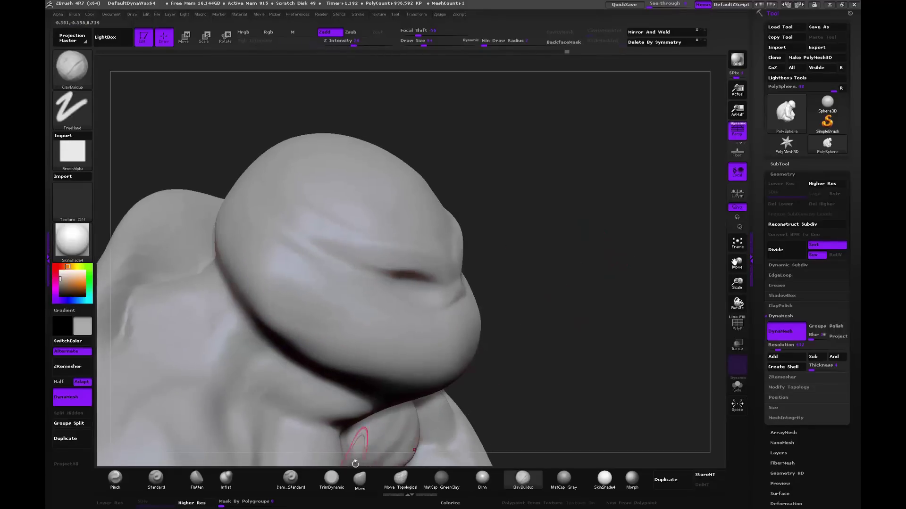
left_click(291, 478)
key("bracketleft")
key("bracketleft")
key("bracketleft")
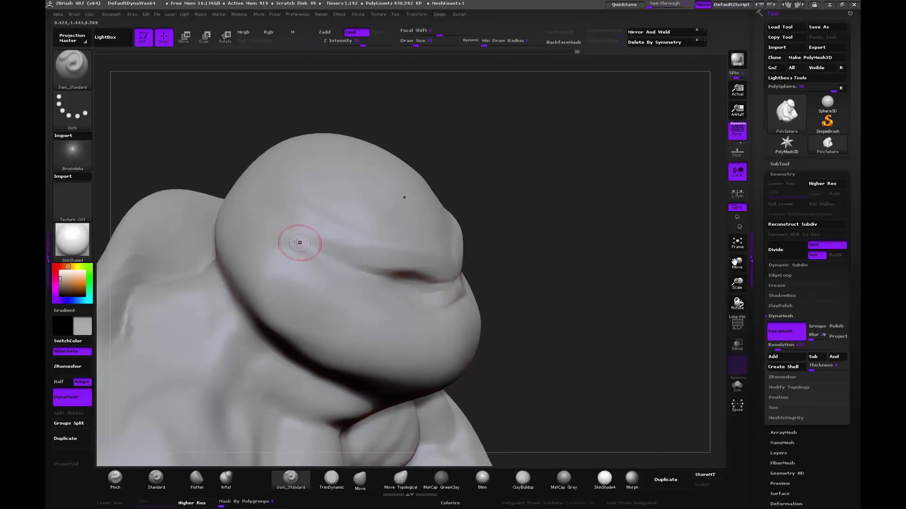
Step: Carve Dam_Standard grooves along the lip crease, the upper brow crease and the side of the head
left_click_drag(512, 188, 495, 170)
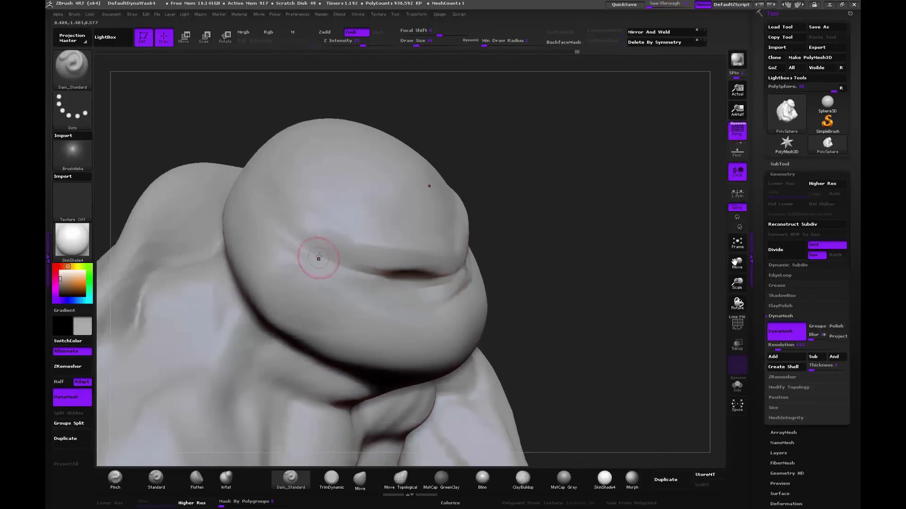
mouse_move(361, 257)
left_mouse_down()
mouse_move(287, 224)
mouse_move(375, 239)
left_mouse_up()
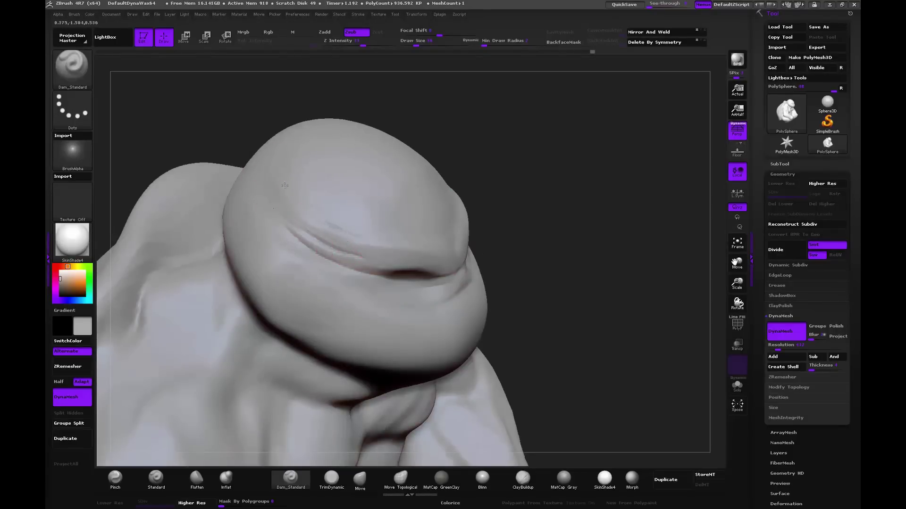
mouse_move(503, 154)
left_mouse_down()
mouse_move(530, 124)
mouse_move(436, 250)
left_mouse_up()
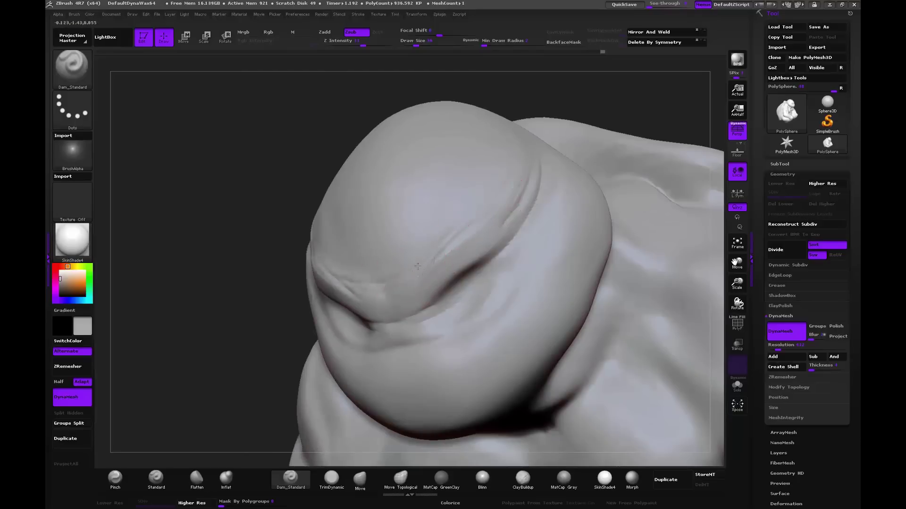
left_click_drag(523, 182, 513, 207)
mouse_move(257, 314)
left_mouse_down()
mouse_move(569, 165)
mouse_move(531, 238)
mouse_move(303, 273)
left_mouse_up()
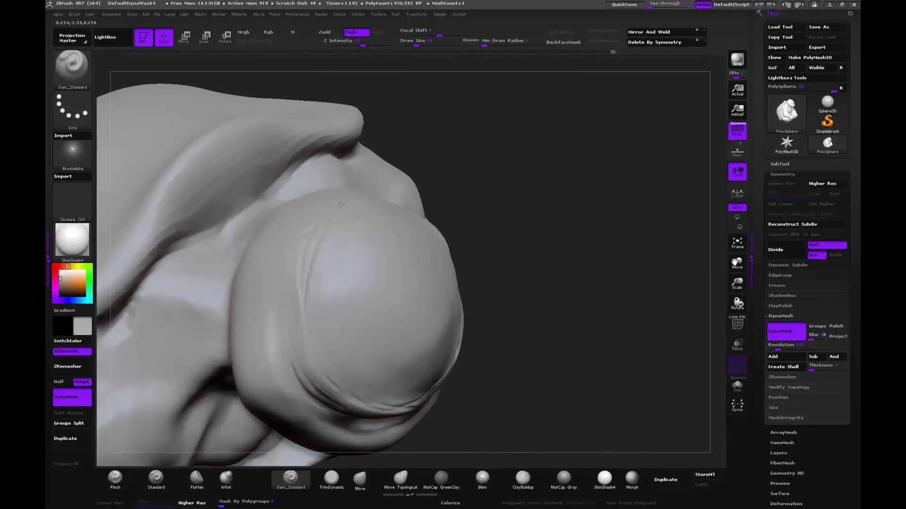
left_click_drag(306, 340, 286, 308)
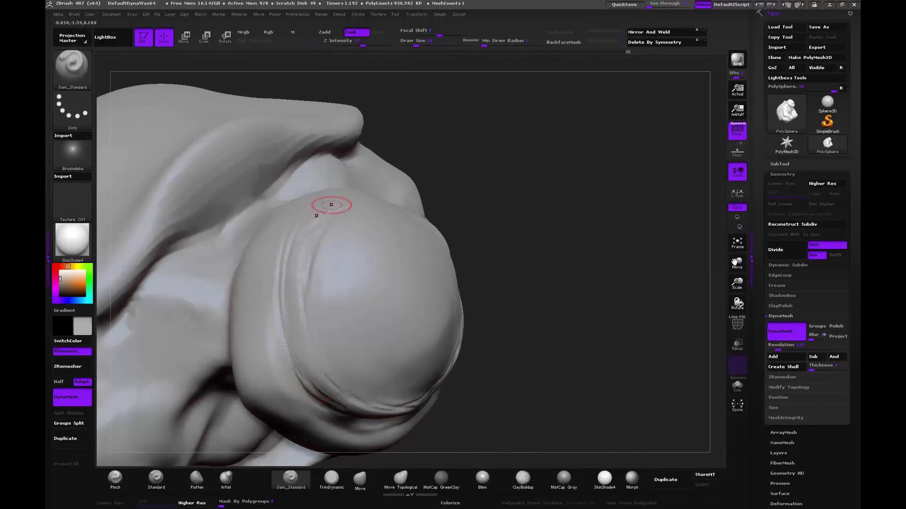
left_click_drag(370, 187, 306, 225)
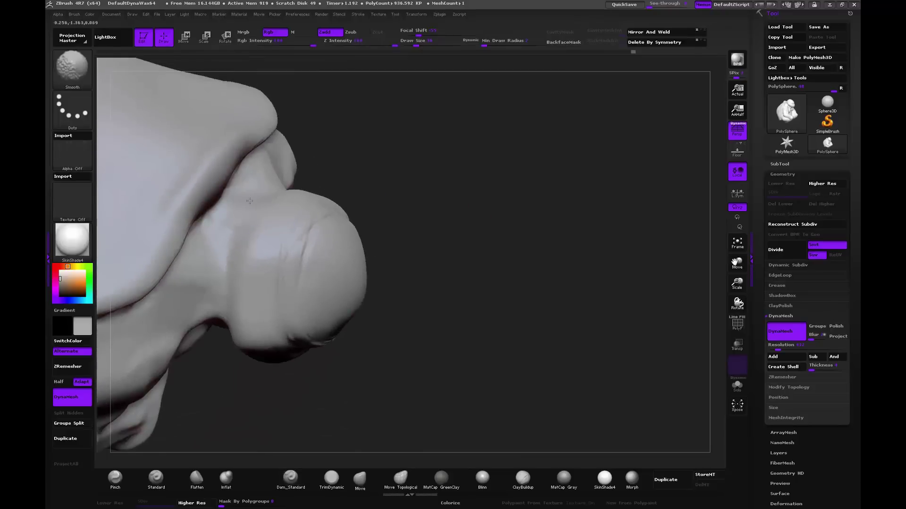
mouse_move(485, 223)
left_mouse_down()
mouse_move(435, 212)
mouse_move(454, 232)
mouse_move(283, 340)
left_mouse_up()
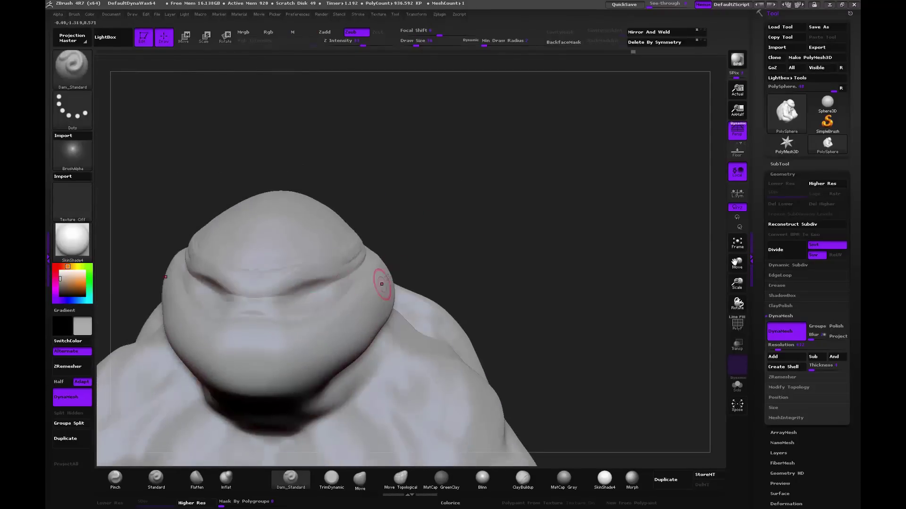
Step: Carve grooves along the left eye's lower and upper creases to form a narrow slit
key("ctrl")
mouse_move(467, 313)
left_mouse_down()
mouse_move(490, 243)
mouse_move(535, 238)
mouse_move(442, 299)
left_mouse_up()
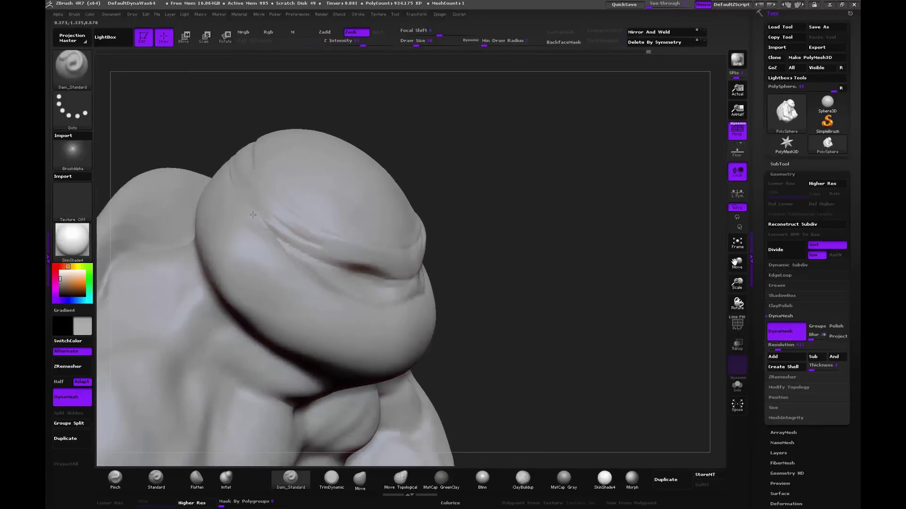
left_click_drag(422, 170, 374, 242)
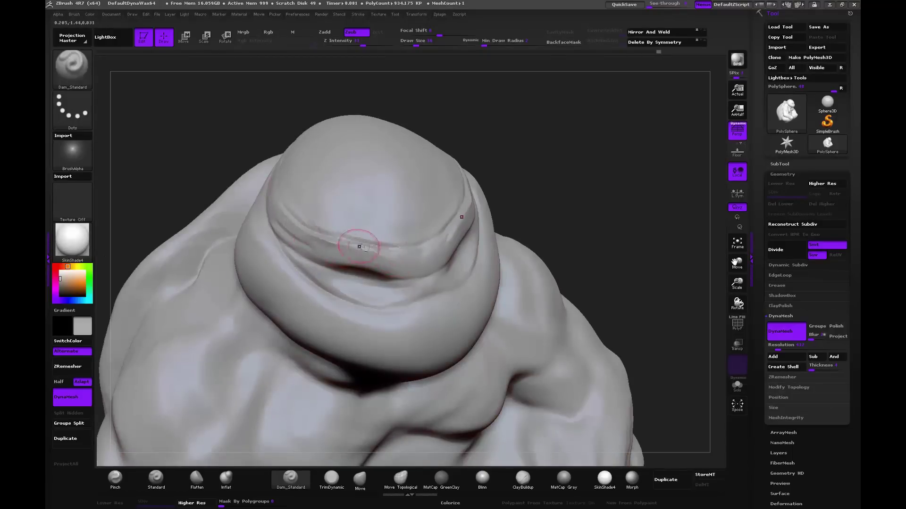
key("shift")
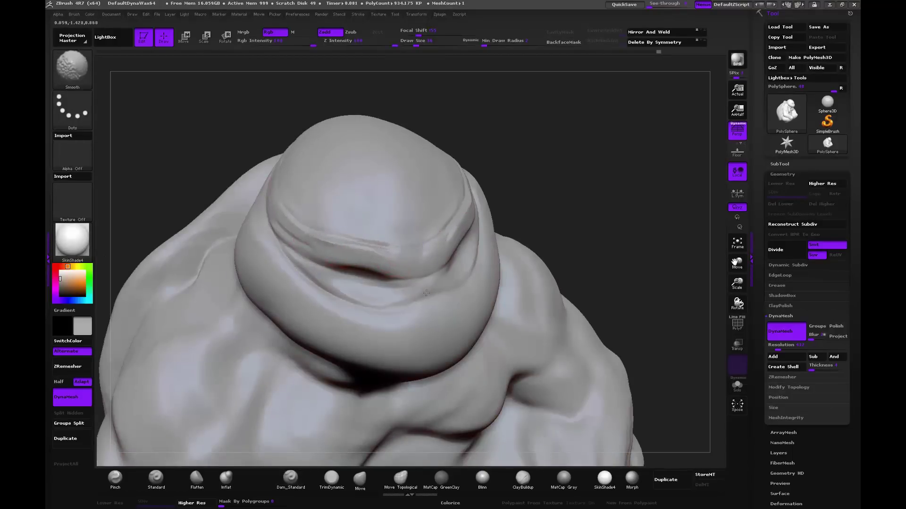
key("alt")
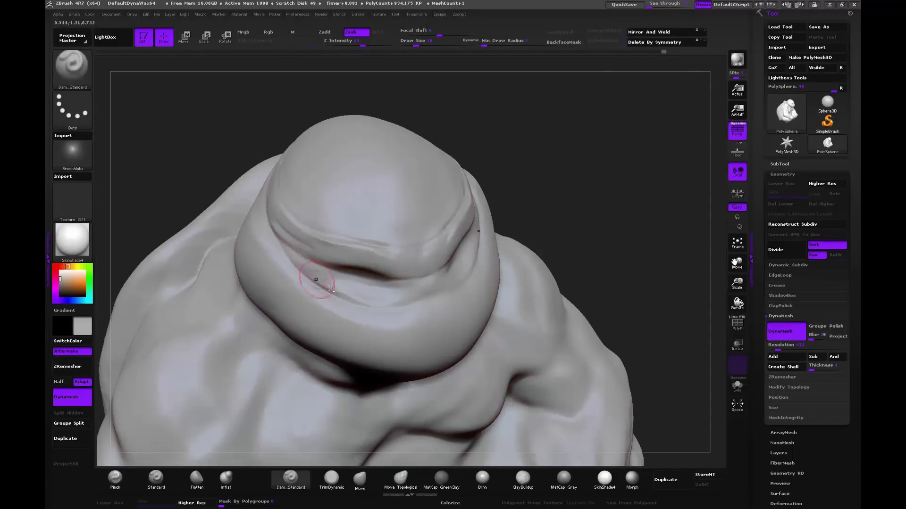
left_click_drag(329, 288, 346, 295)
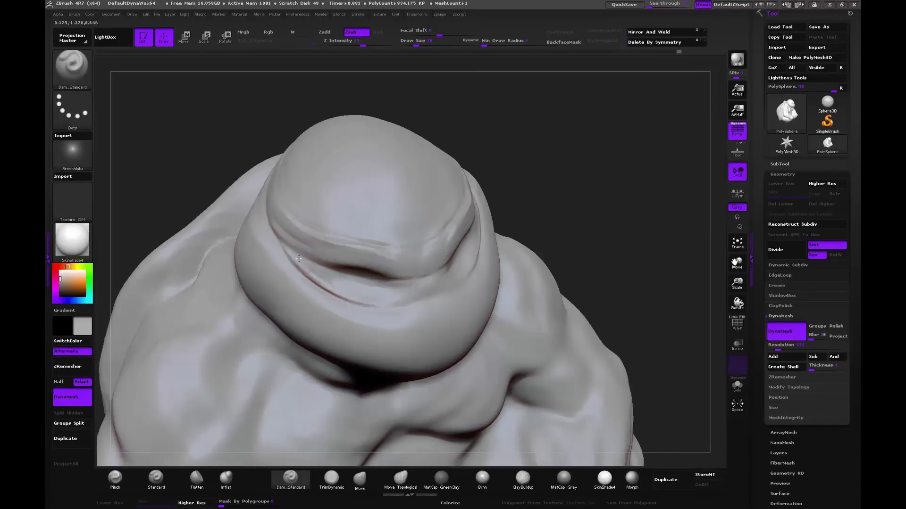
left_click_drag(299, 259, 345, 283)
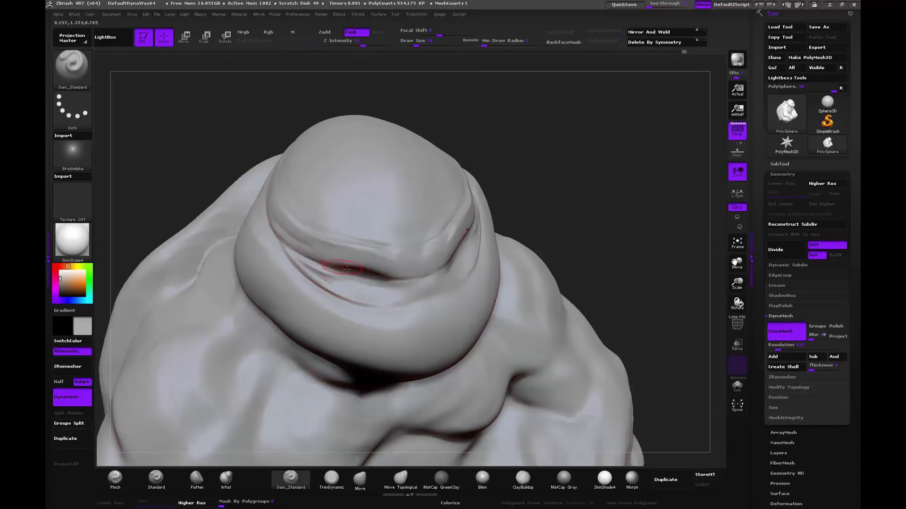
left_click_drag(275, 227, 318, 248)
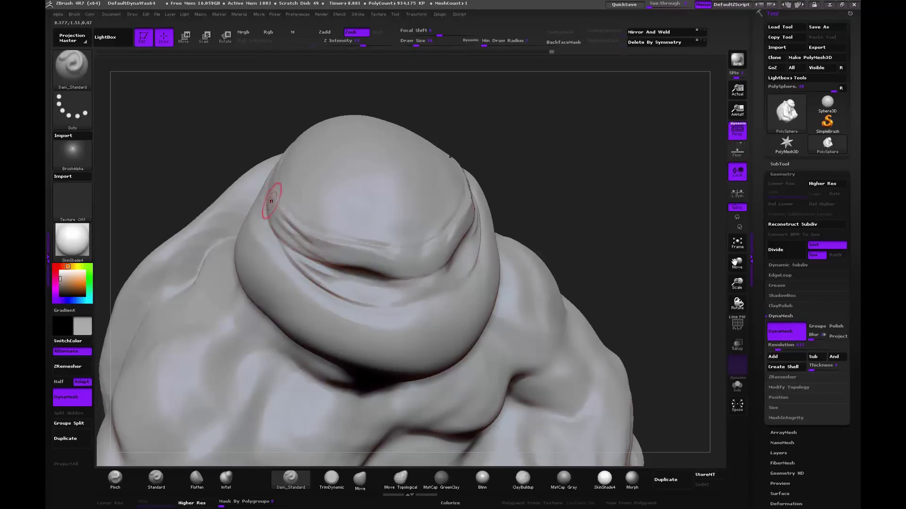
Step: Smooth the eye area and check it from side and higher frontal views
left_click_drag(271, 200, 263, 158)
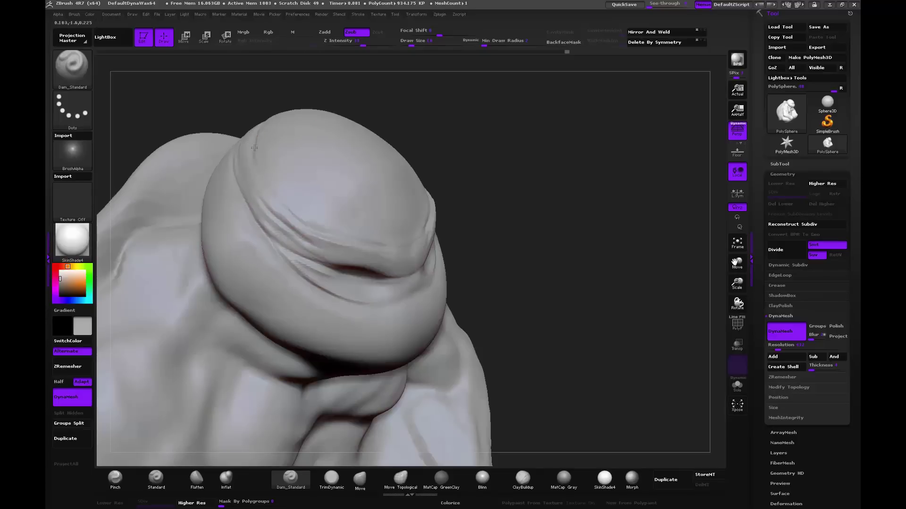
left_click_drag(491, 201, 493, 222)
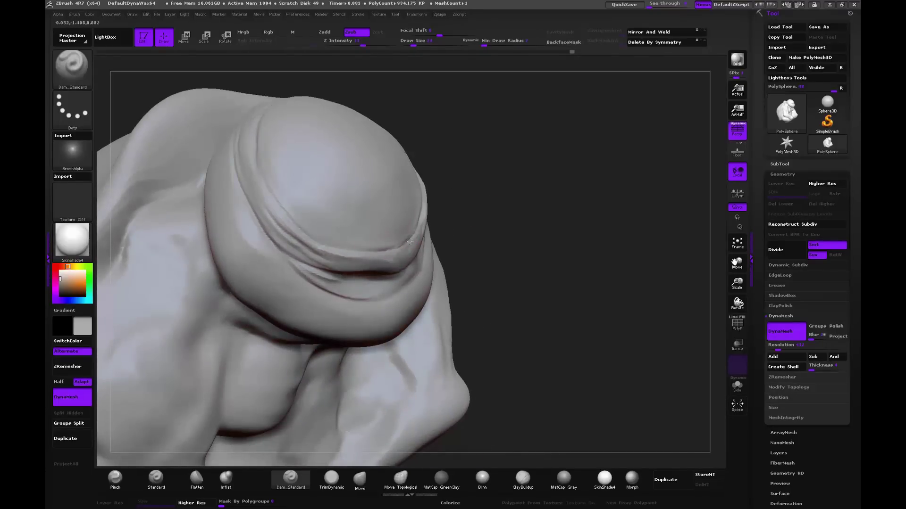
key("shift")
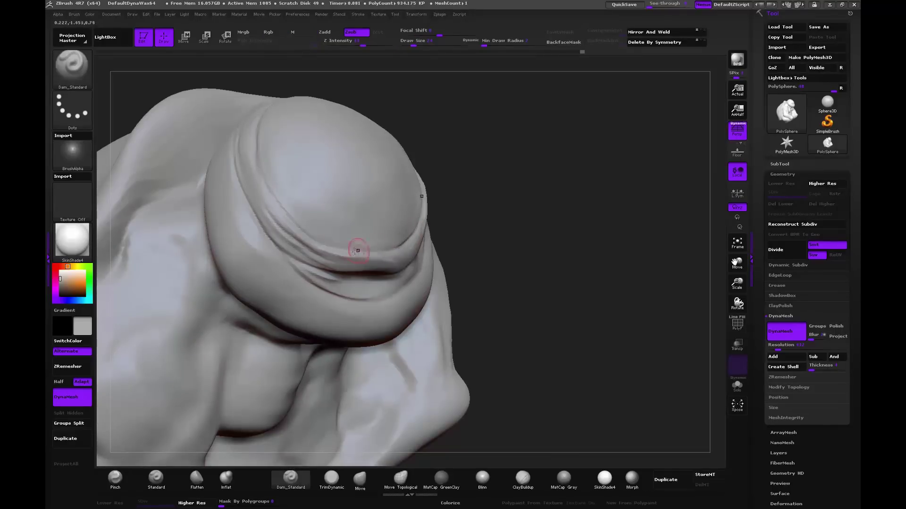
left_click_drag(491, 198, 472, 217)
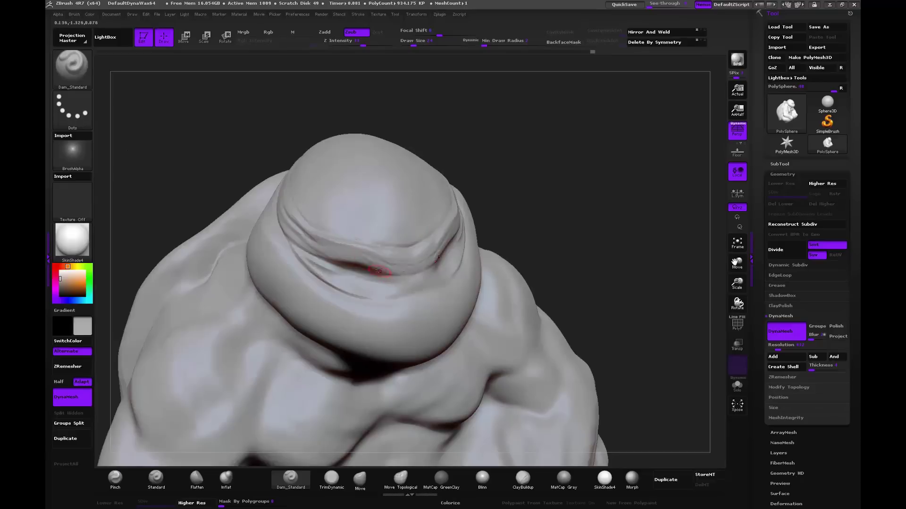
left_click_drag(555, 203, 564, 226)
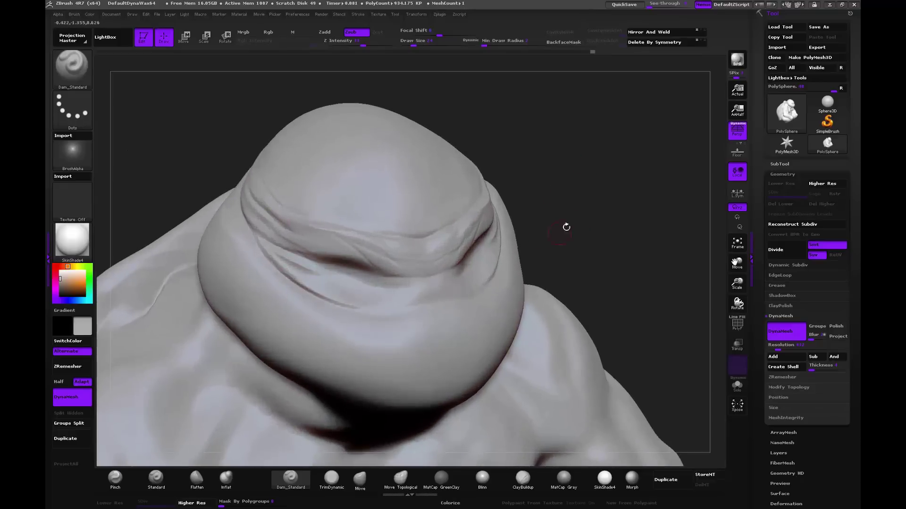
Step: With ClayBuildup, build up the brow fold and deepen the creases above and around the eye
left_click(523, 478)
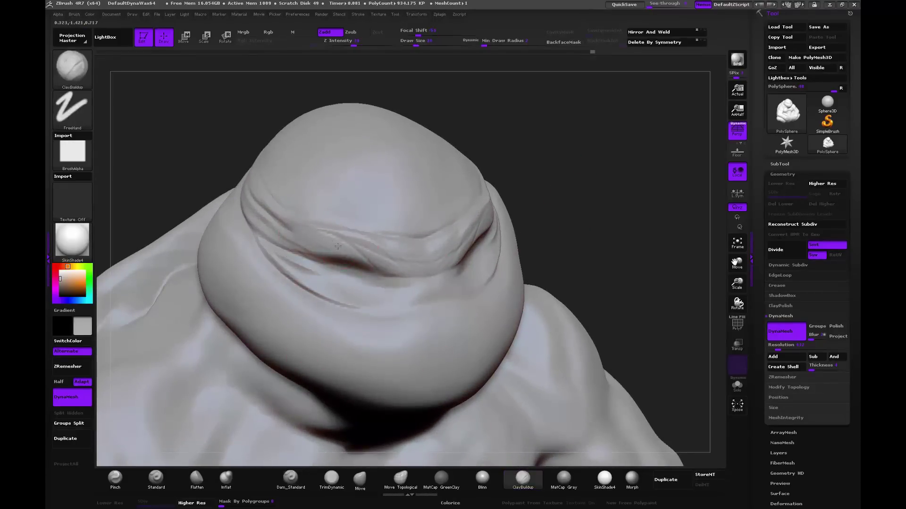
mouse_move(330, 248)
left_mouse_down()
mouse_move(318, 233)
mouse_move(331, 248)
left_mouse_up()
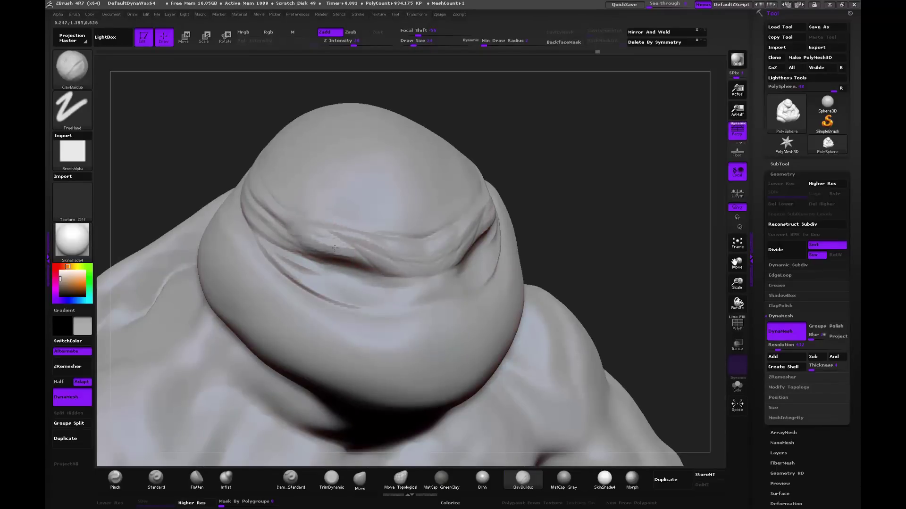
left_click_drag(310, 253, 350, 263)
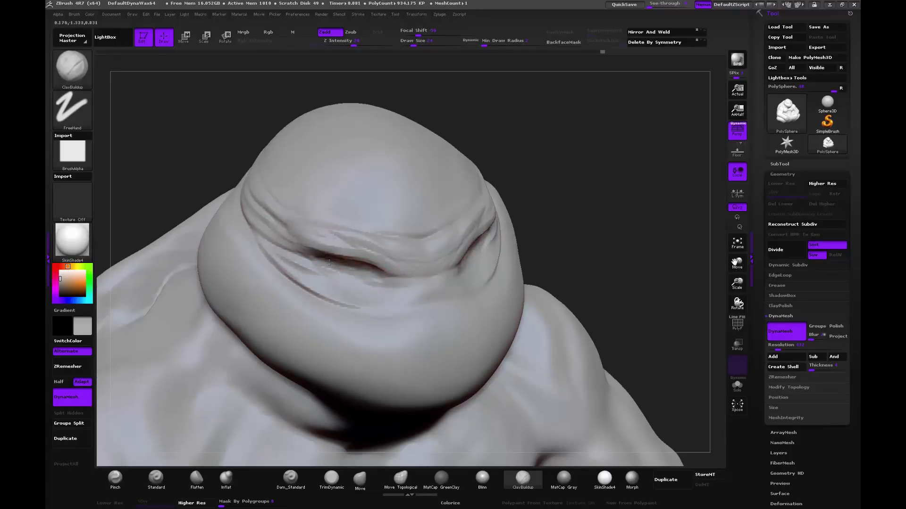
left_click_drag(353, 268, 370, 265)
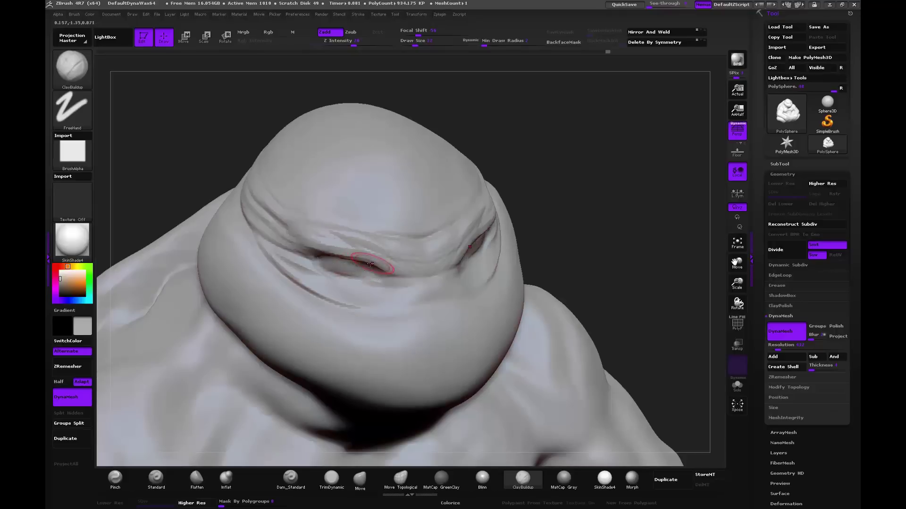
Step: Refine the brow crease from frontal and top-down angles, then select the Pinch brush
left_click_drag(580, 206, 515, 256)
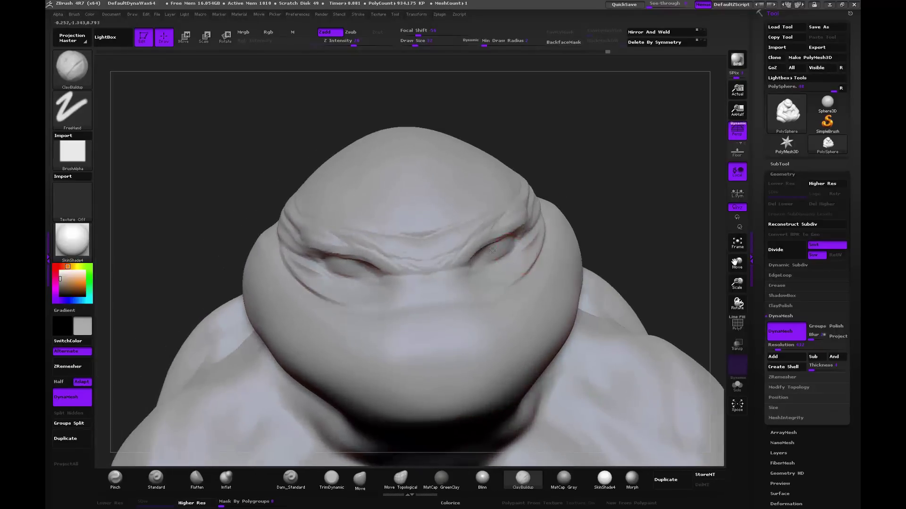
left_click_drag(479, 259, 487, 267)
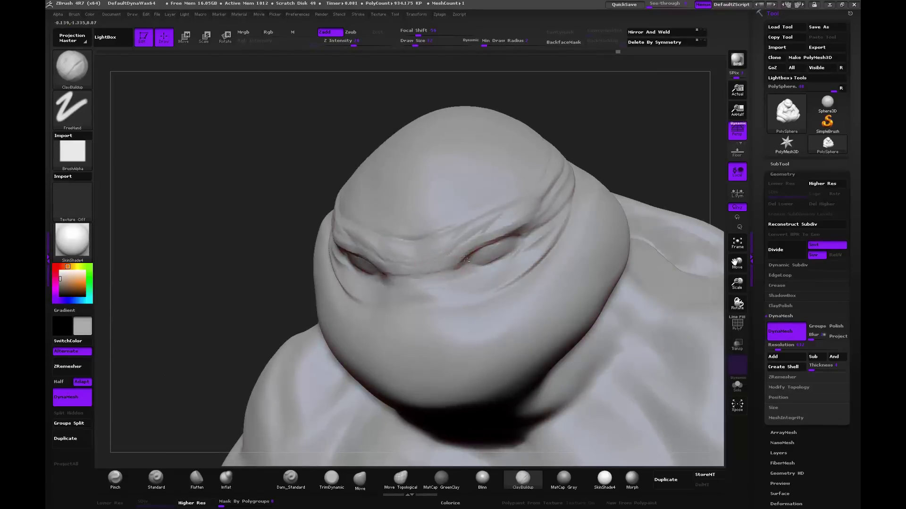
left_click_drag(449, 259, 463, 251)
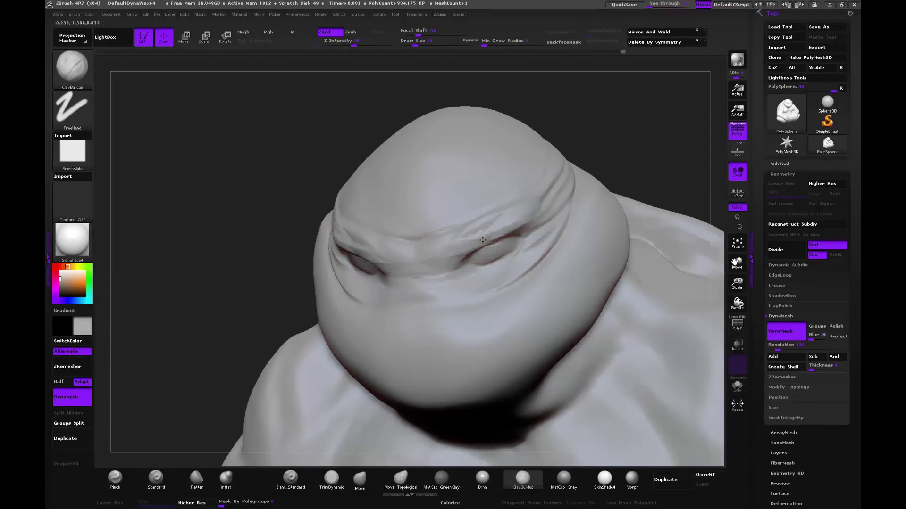
mouse_move(484, 228)
left_mouse_down()
mouse_move(371, 239)
mouse_move(340, 225)
mouse_move(361, 224)
left_mouse_up()
mouse_move(602, 144)
left_mouse_down()
mouse_move(589, 142)
mouse_move(495, 213)
left_mouse_up()
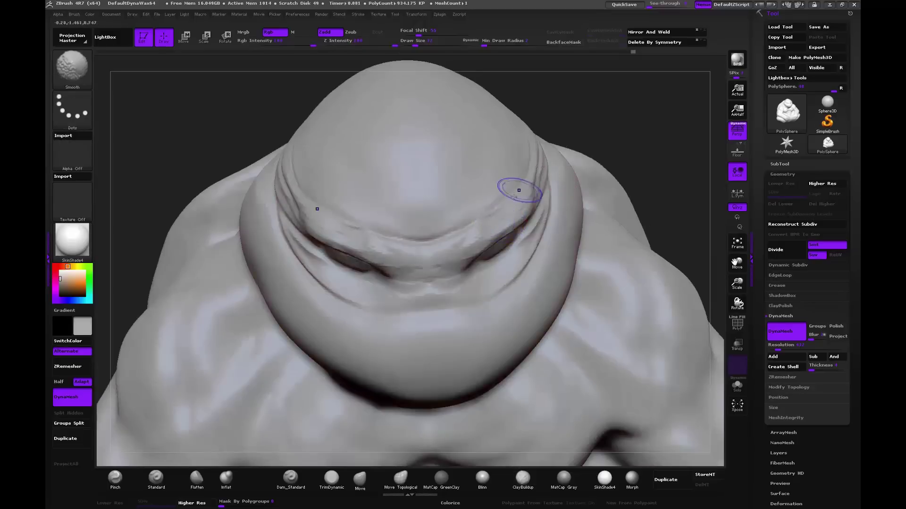
mouse_move(620, 112)
left_mouse_down()
mouse_move(598, 119)
mouse_move(596, 137)
left_mouse_up()
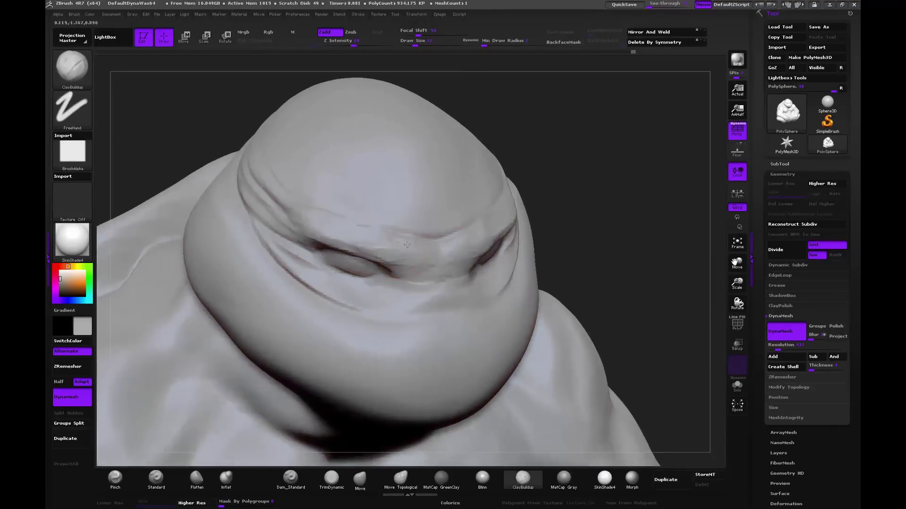
mouse_move(577, 154)
left_mouse_down()
mouse_move(580, 135)
mouse_move(585, 147)
left_mouse_up()
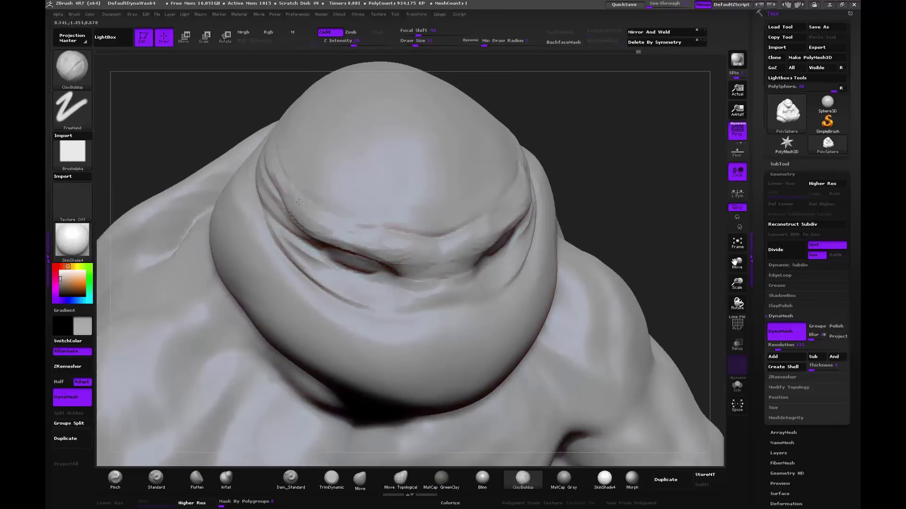
left_click(115, 480)
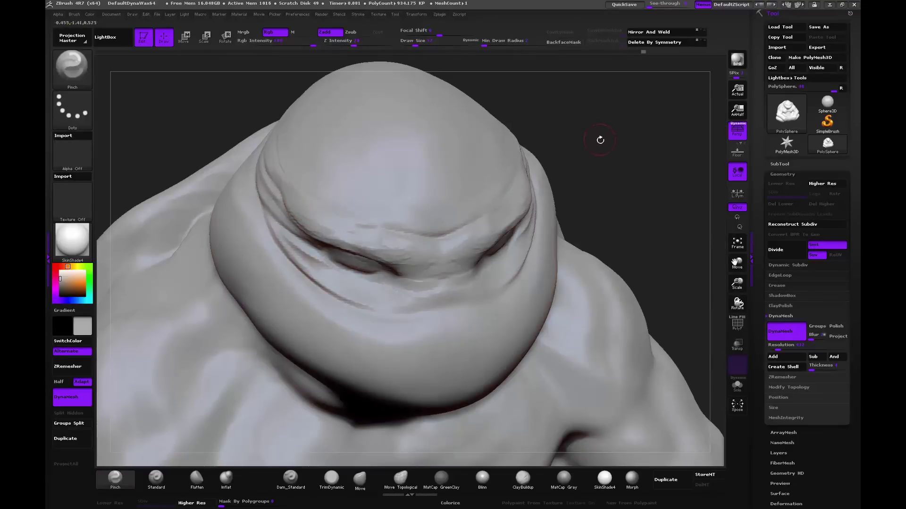
Step: Select the Move brush and pull a small nose bump out between the eyes
left_click_drag(599, 140, 603, 154)
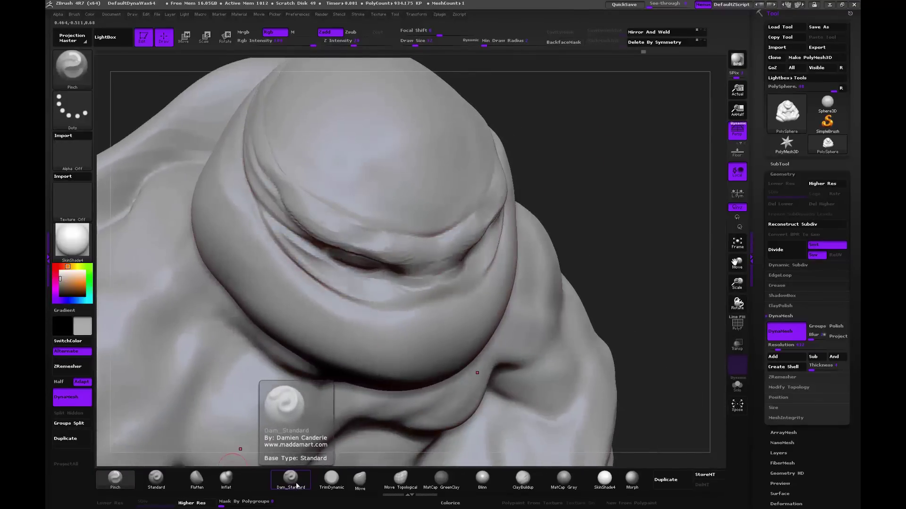
left_click(360, 480)
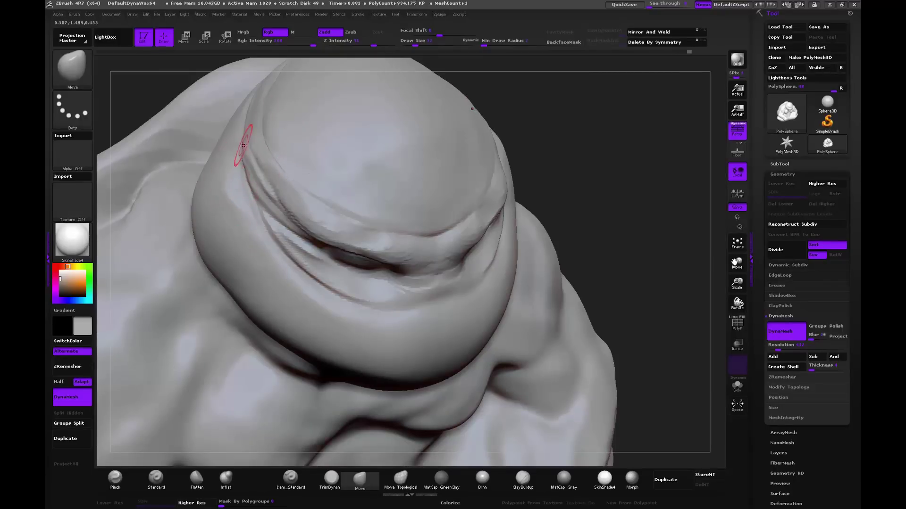
left_click_drag(391, 162, 394, 284)
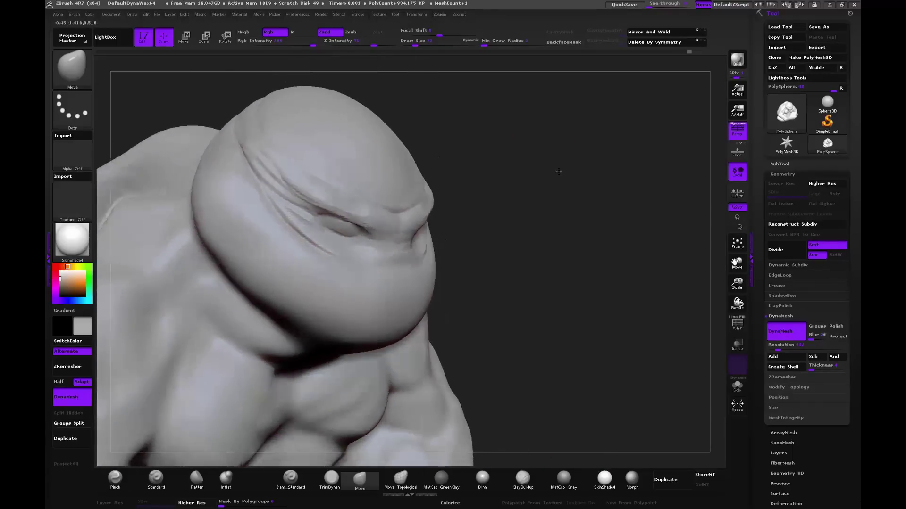
mouse_move(386, 243)
left_mouse_down()
mouse_move(380, 213)
mouse_move(377, 227)
left_mouse_up()
Step: Open the eye creases into recessed oval eyes beneath the brow, orbiting to check
left_click_drag(421, 200, 462, 203)
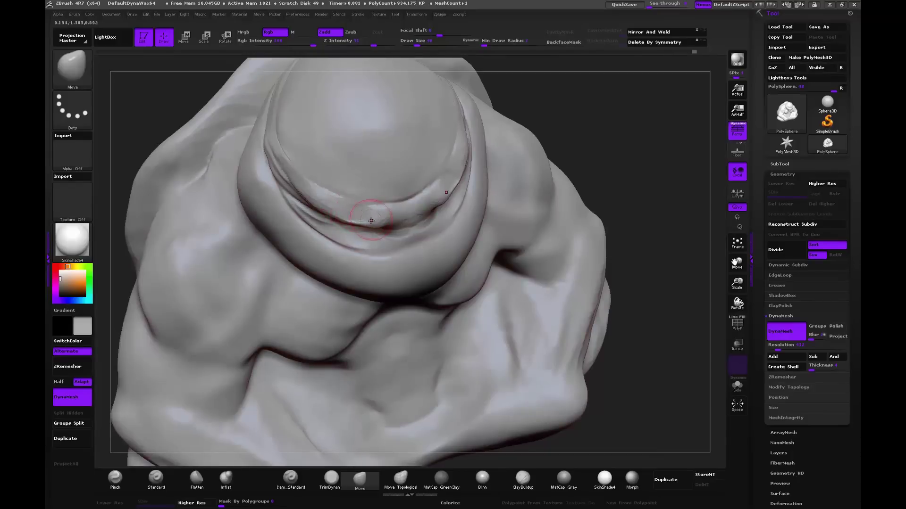
mouse_move(614, 123)
left_mouse_down()
mouse_move(609, 108)
mouse_move(556, 152)
left_mouse_up()
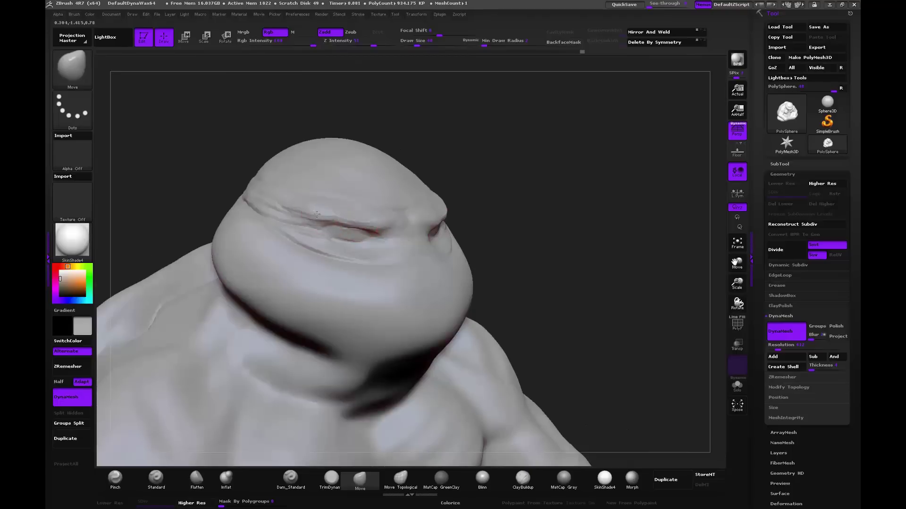
mouse_move(357, 223)
left_mouse_down()
mouse_move(352, 232)
mouse_move(343, 219)
left_mouse_up()
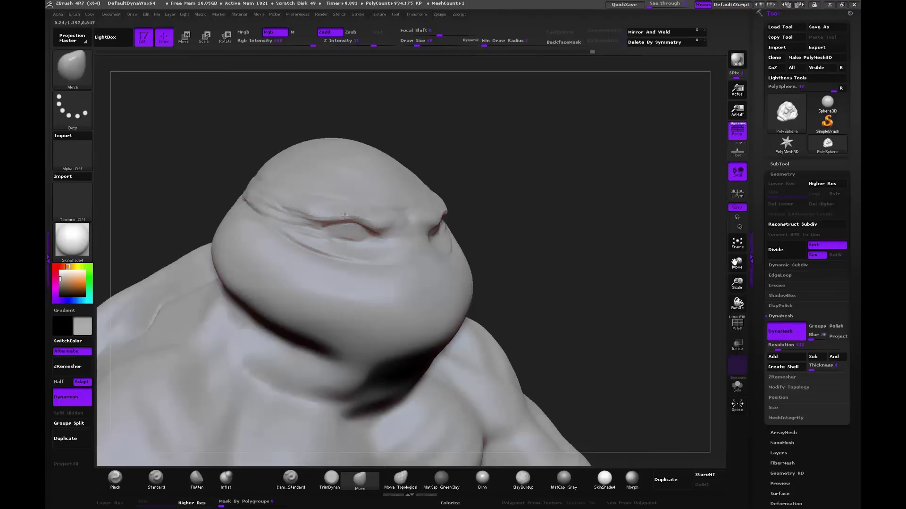
left_click_drag(384, 222, 374, 202)
mouse_move(486, 193)
left_mouse_down()
mouse_move(504, 188)
mouse_move(318, 193)
mouse_move(341, 201)
left_mouse_up()
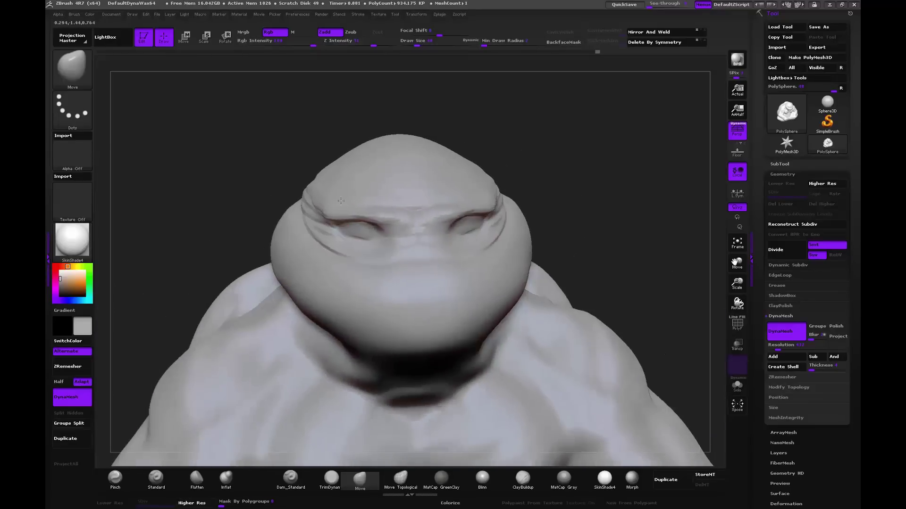
mouse_move(582, 145)
left_mouse_down()
mouse_move(583, 167)
mouse_move(489, 247)
left_mouse_up()
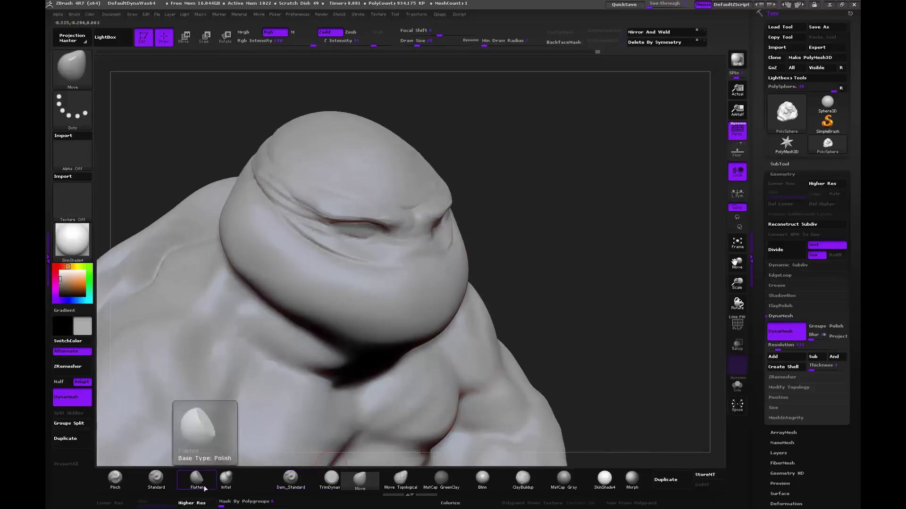
Step: Switch to ClayBuildup and orbit the head until the face points at the viewer
left_click(522, 478)
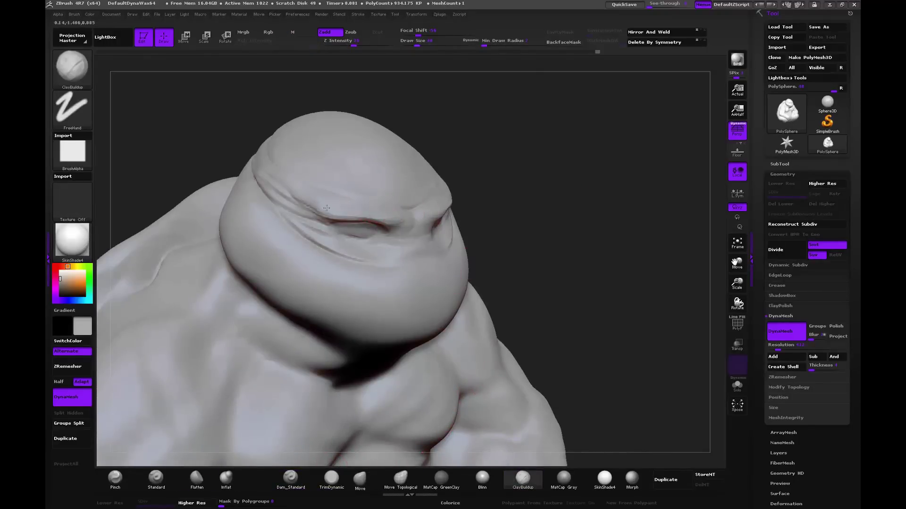
left_click_drag(390, 211, 461, 181)
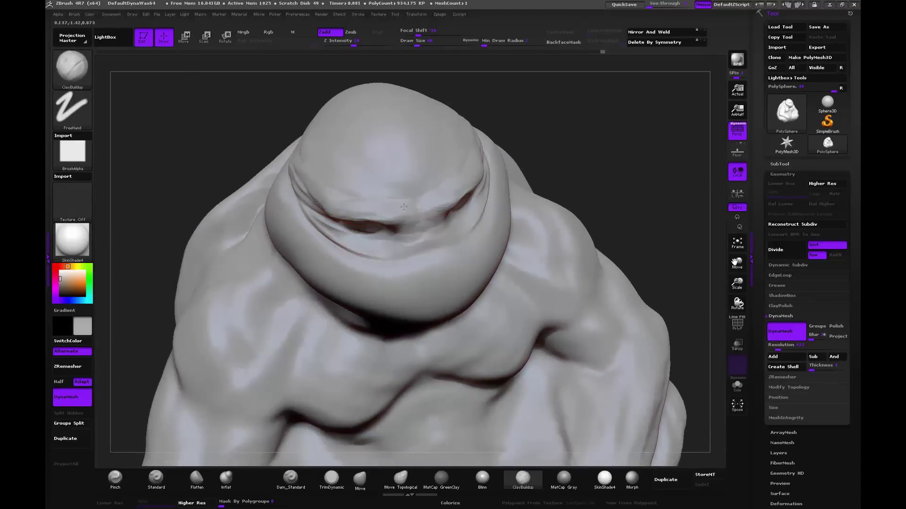
left_click_drag(535, 203, 425, 249)
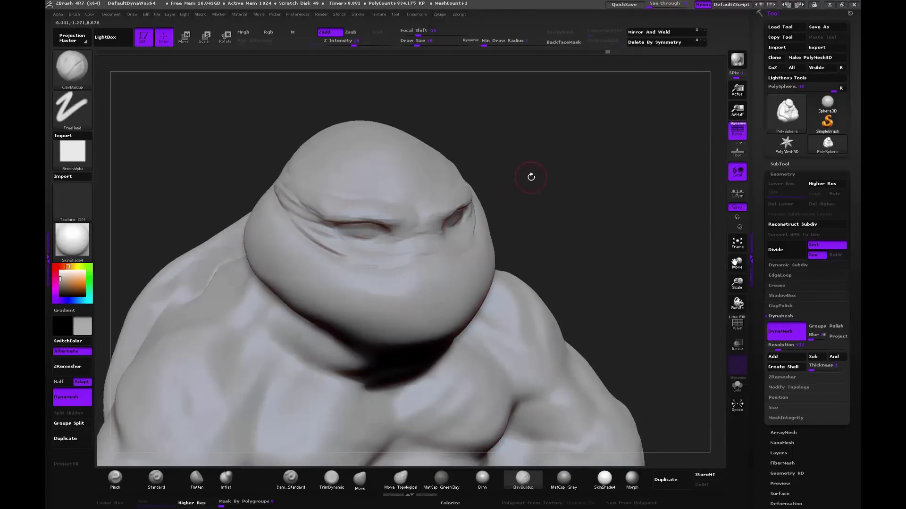
left_click_drag(531, 177, 440, 258)
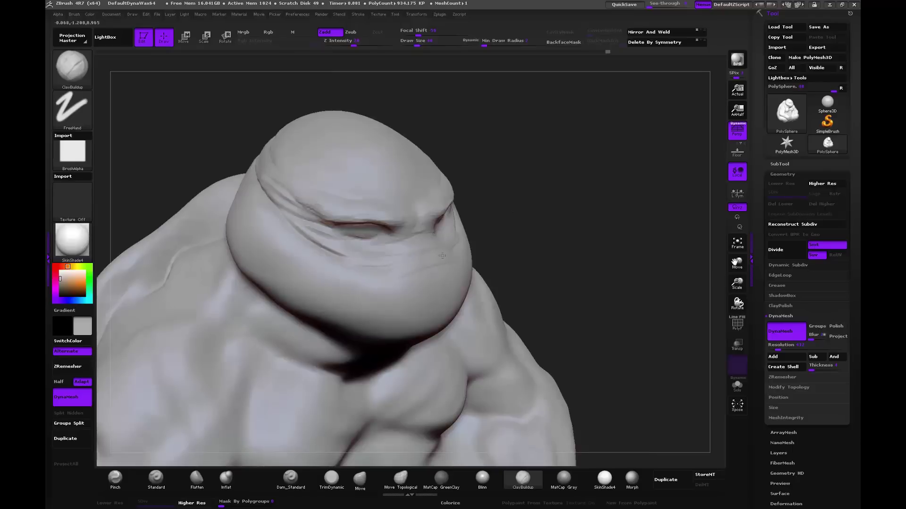
Step: Shape the mouth groove into a rounded lip band and smooth its right side
mouse_move(401, 283)
left_mouse_down()
mouse_move(381, 297)
mouse_move(400, 309)
left_mouse_up()
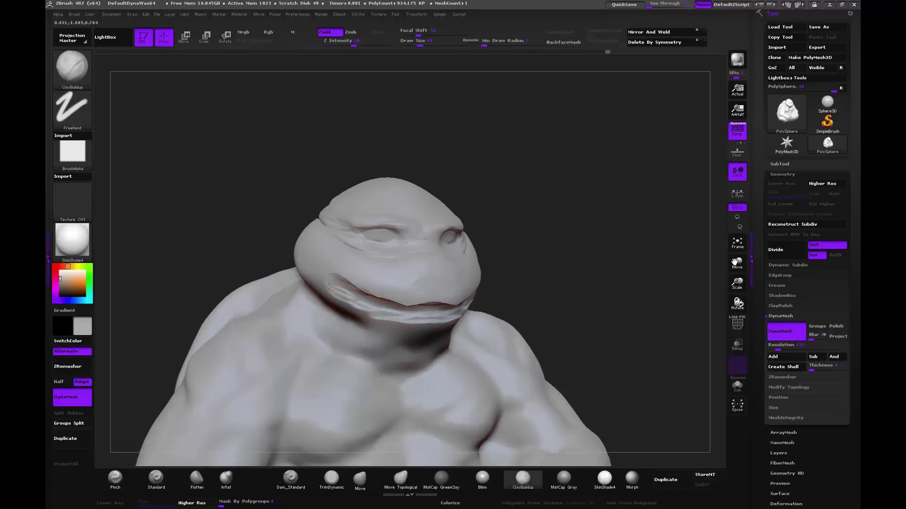
mouse_move(329, 285)
left_mouse_down("shift")
mouse_move(378, 306)
mouse_move(462, 302)
mouse_move(330, 288)
left_mouse_up("shift")
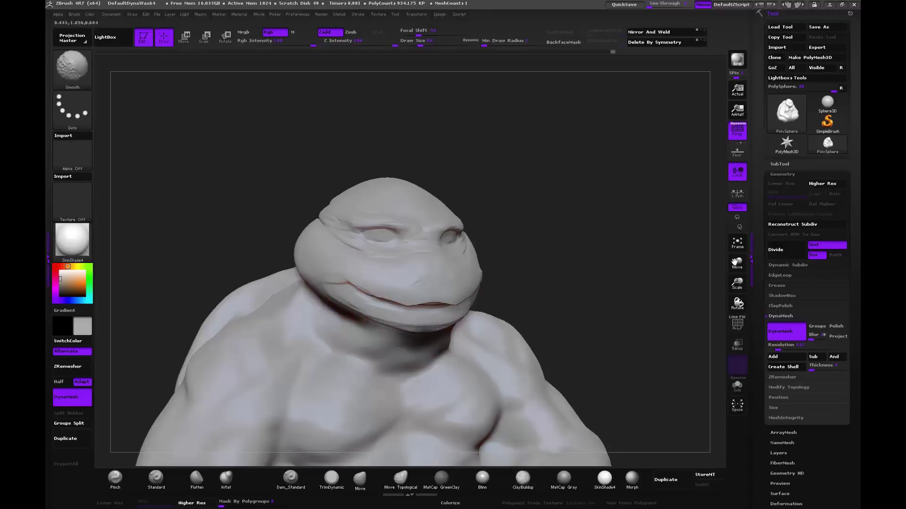
left_click_drag(467, 302, 358, 293, "shift")
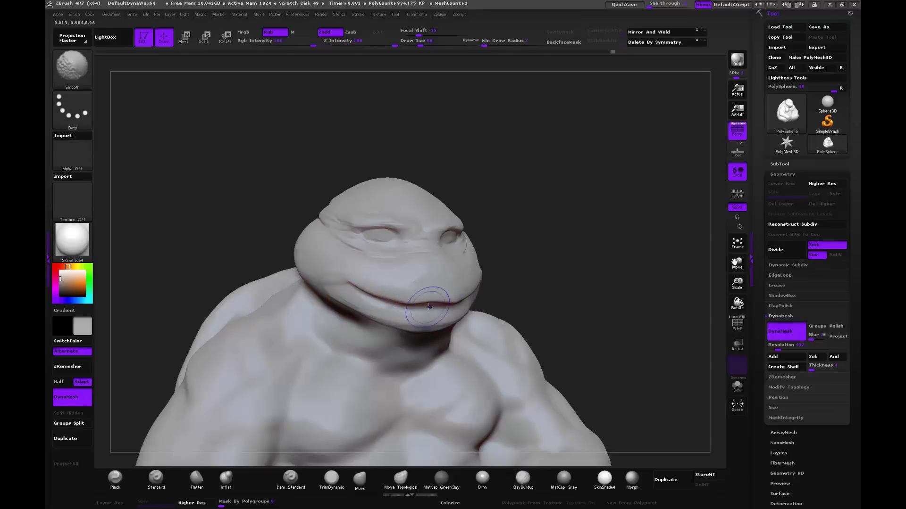
Step: Smooth under the chin and build up the dark crease between chin and neck
left_click_drag(637, 141, 519, 151)
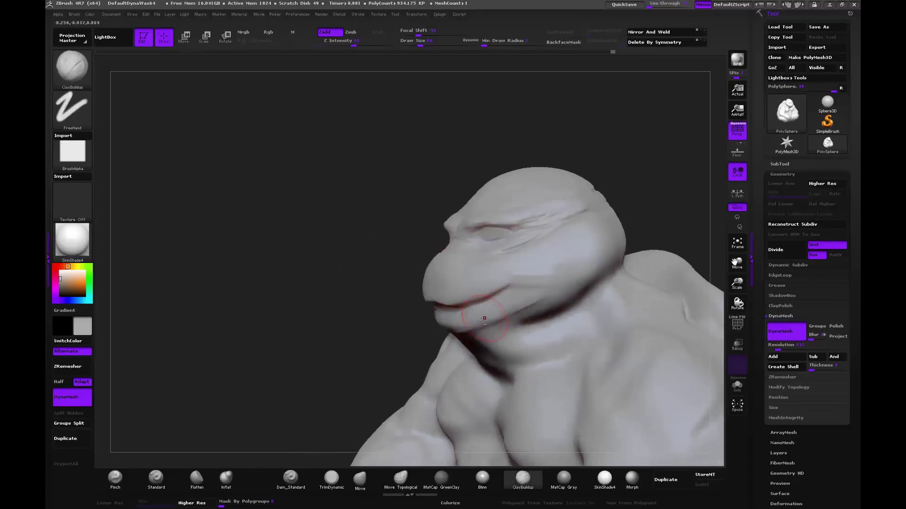
mouse_move(392, 340)
left_mouse_down()
mouse_move(473, 346)
mouse_move(486, 354)
mouse_move(490, 377)
mouse_move(519, 358)
mouse_move(540, 367)
mouse_move(504, 390)
left_mouse_up()
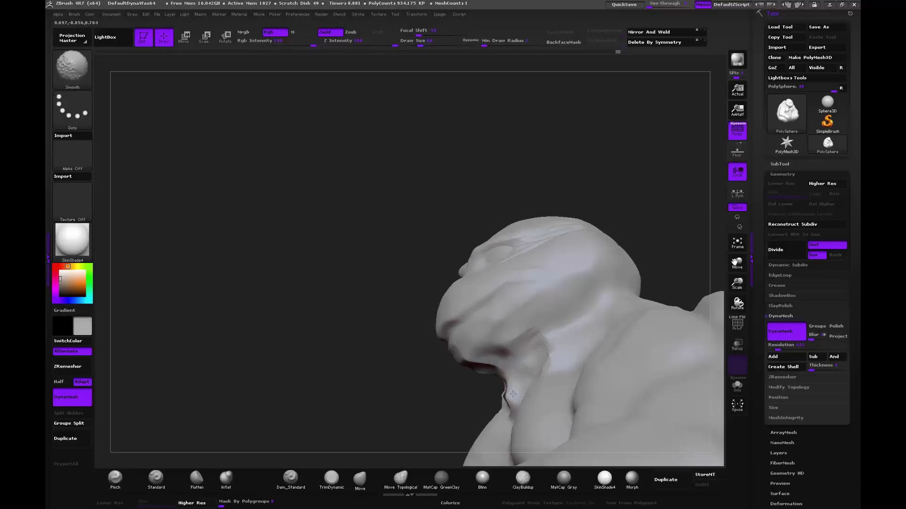
mouse_move(426, 376)
left_mouse_down()
mouse_move(542, 390)
mouse_move(509, 382)
left_mouse_up()
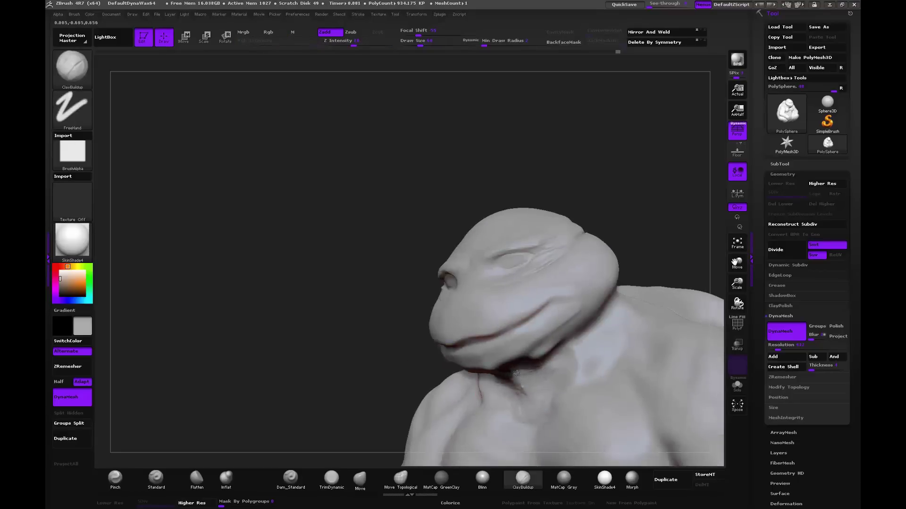
mouse_move(538, 352)
left_mouse_down("shift")
mouse_move(544, 355)
mouse_move(471, 360)
left_mouse_up("shift")
left_click_drag(537, 338, 476, 375)
mouse_move(547, 359)
left_mouse_down()
mouse_move(538, 357)
mouse_move(547, 340)
left_mouse_up()
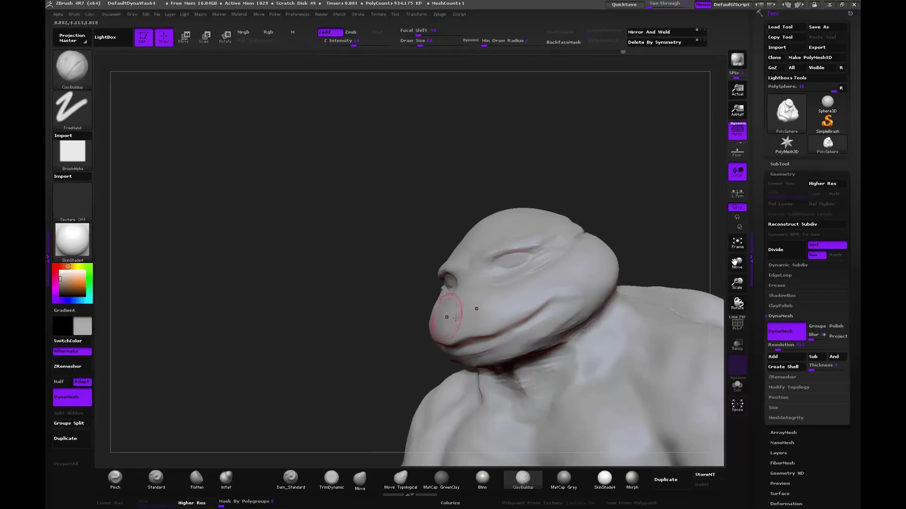
Step: Carve the eyes into almond sockets with a smaller brush, Shift-smoothing as needed
mouse_move(456, 318)
left_mouse_down()
mouse_move(626, 269)
mouse_move(476, 296)
mouse_move(487, 268)
mouse_move(477, 240)
mouse_move(489, 240)
mouse_move(486, 265)
left_mouse_up()
key("shift")
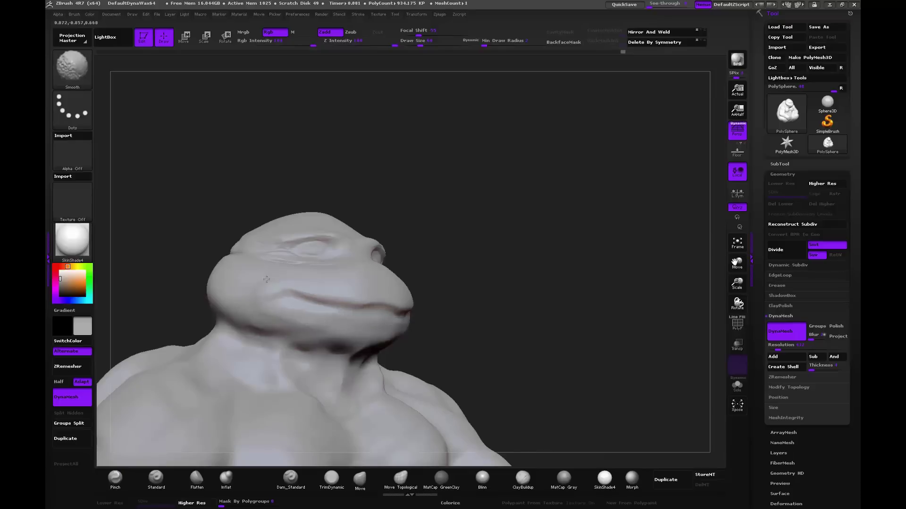
mouse_move(461, 263)
left_mouse_down()
mouse_move(463, 282)
mouse_move(496, 260)
mouse_move(455, 265)
mouse_move(463, 257)
mouse_move(466, 265)
left_mouse_up()
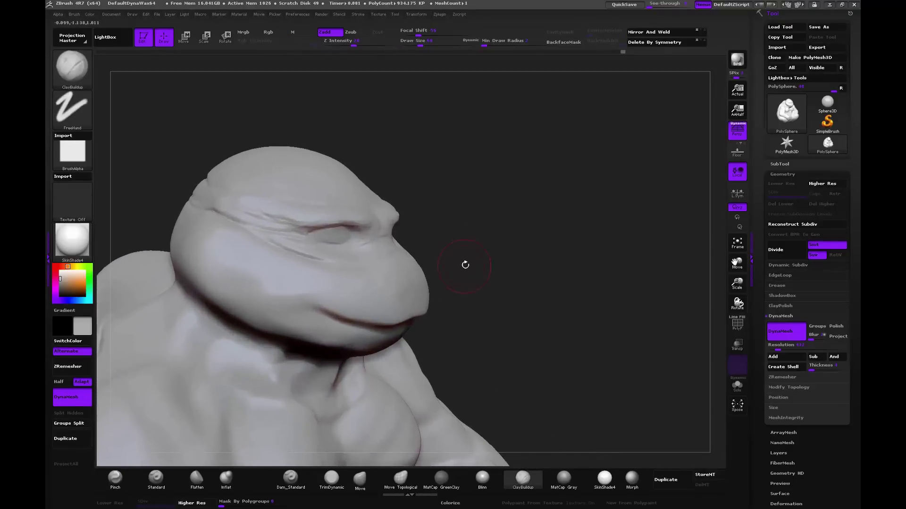
mouse_move(325, 243)
left_mouse_down()
mouse_move(340, 236)
mouse_move(328, 238)
left_mouse_up()
key("[")
left_click_drag(338, 234, 438, 225)
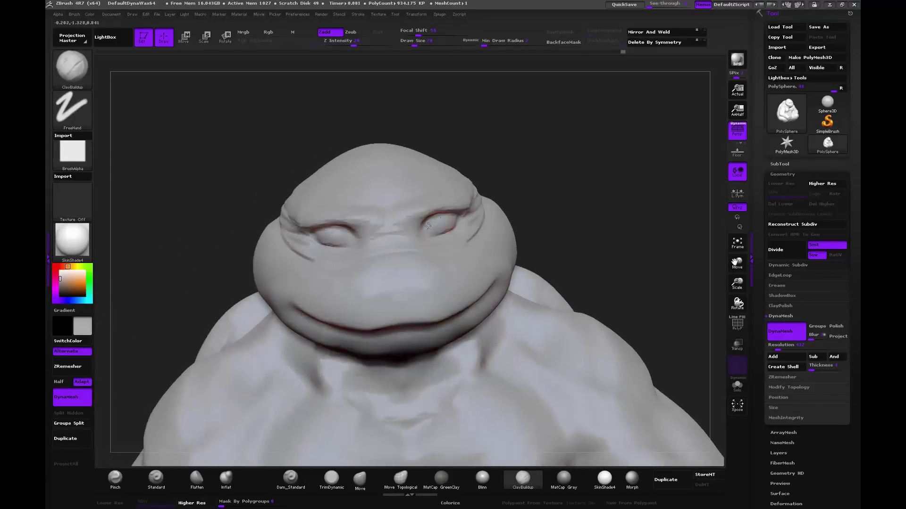
Step: Shift-smooth the right eye area, checking from a three-quarter angle
left_click_drag(428, 226, 441, 233)
key("shift")
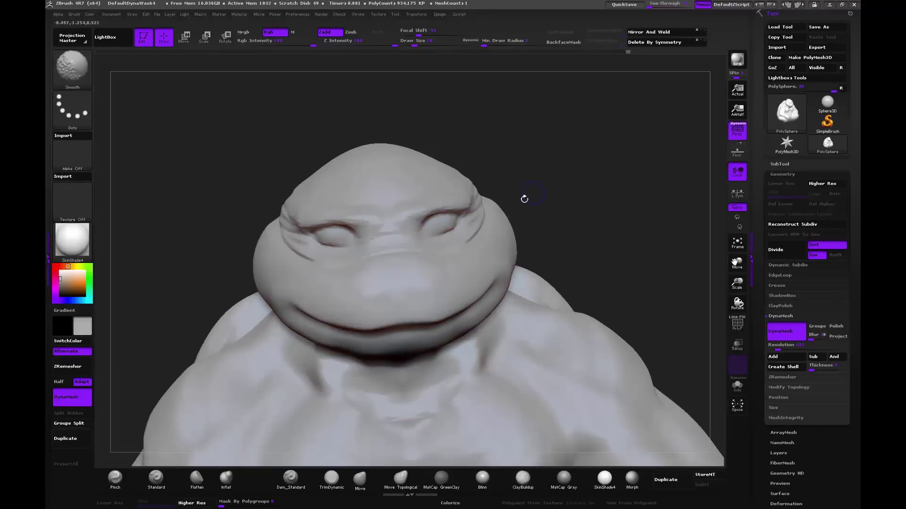
left_click_drag(524, 199, 427, 304)
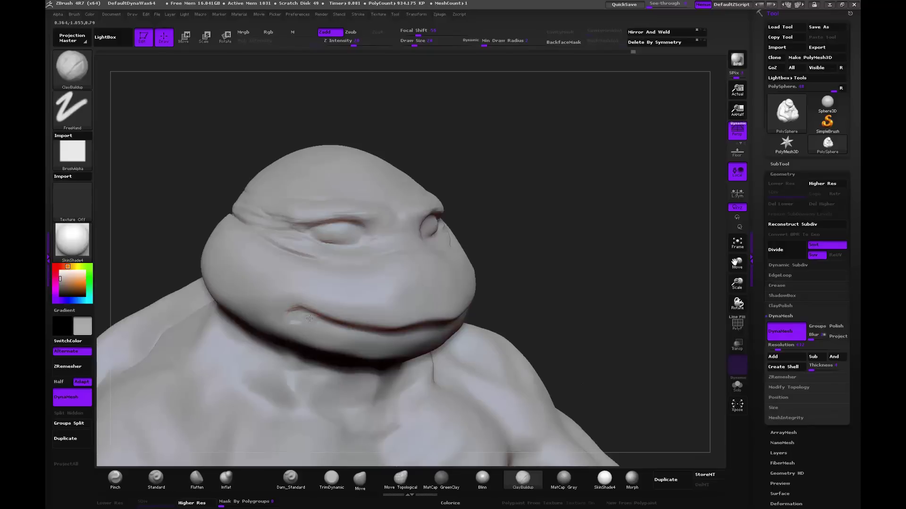
key("shift")
left_click_drag(491, 299, 453, 283)
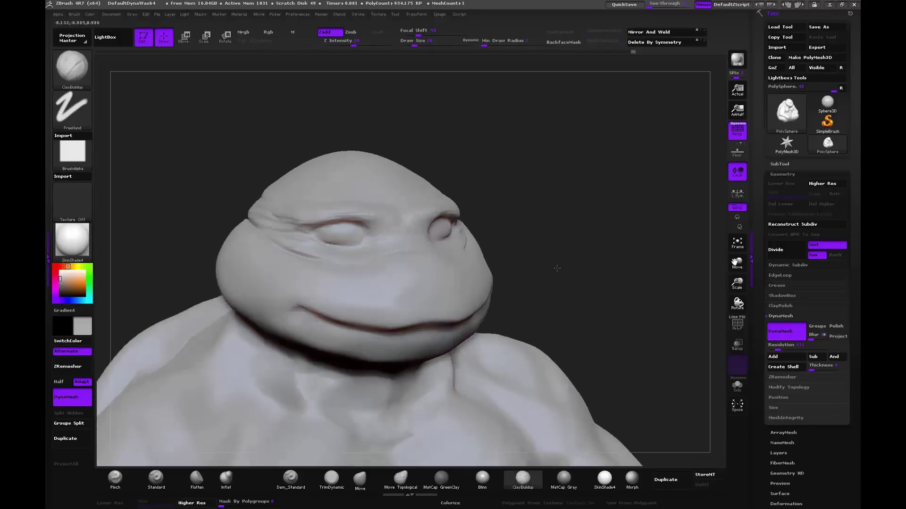
left_click_drag(507, 286, 461, 336)
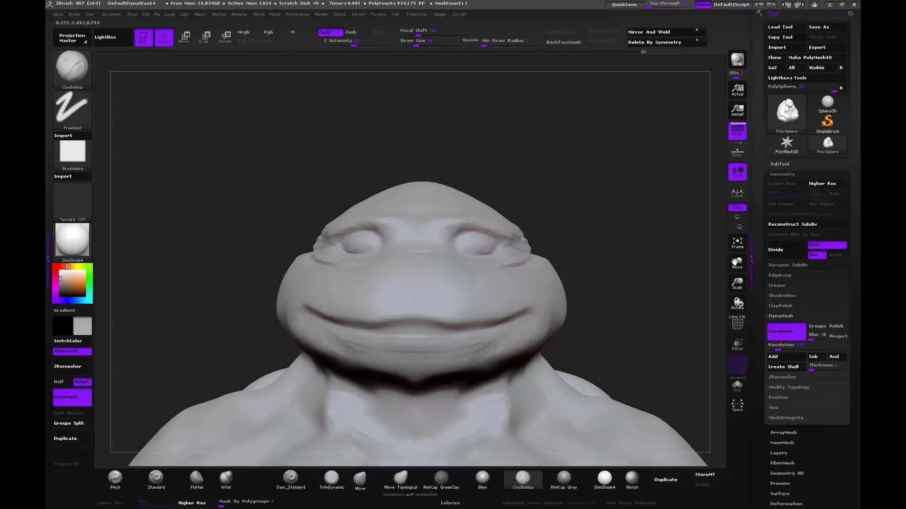
Step: Build up clay on the lower jaw with small strokes
mouse_move(494, 347)
left_mouse_down()
mouse_move(525, 343)
mouse_move(525, 331)
mouse_move(512, 328)
left_mouse_up()
left_click_drag(613, 310, 522, 346)
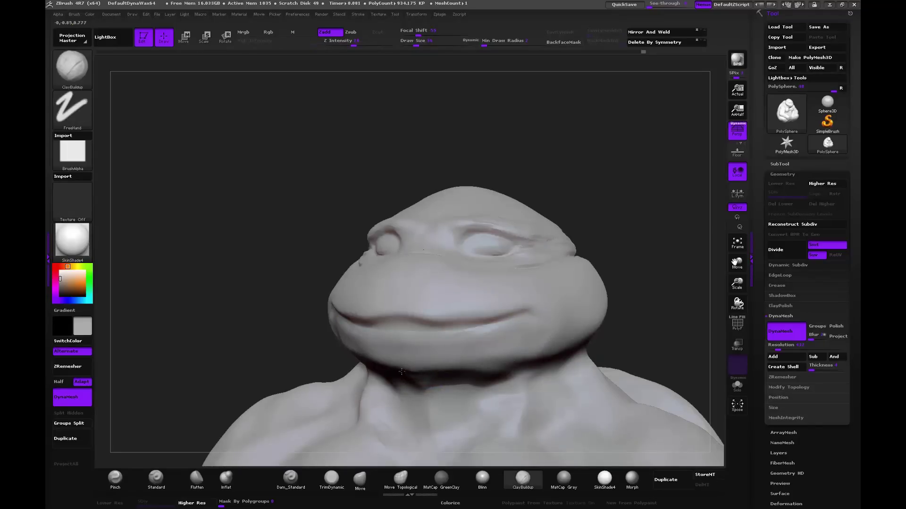
left_click_drag(377, 370, 324, 330)
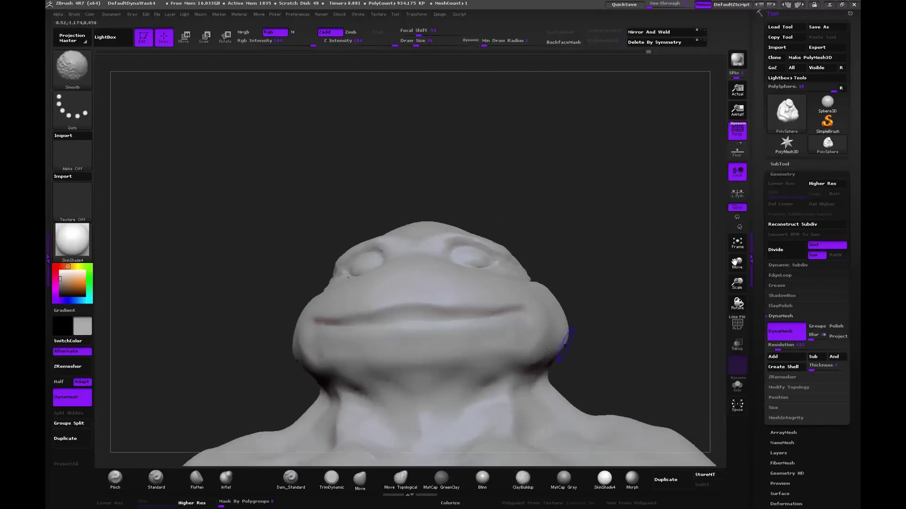
left_click_drag(550, 350, 594, 283)
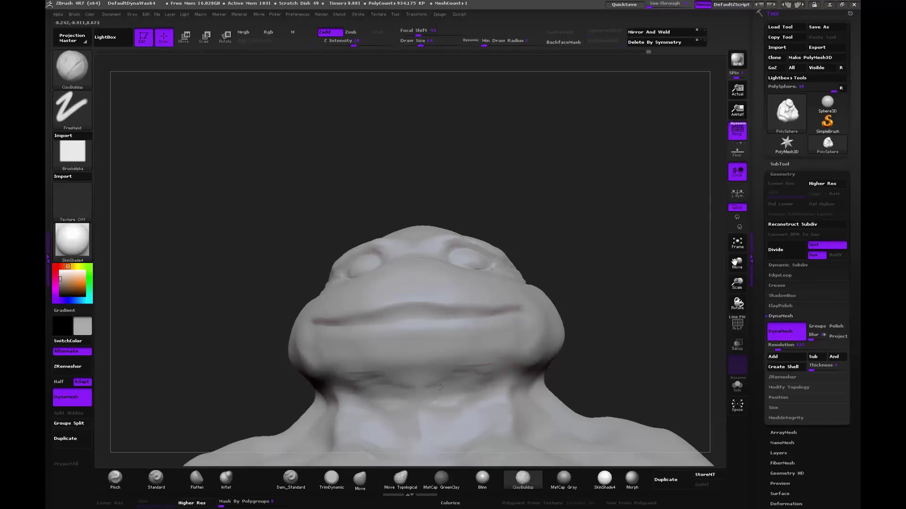
left_click_drag(600, 333, 377, 448)
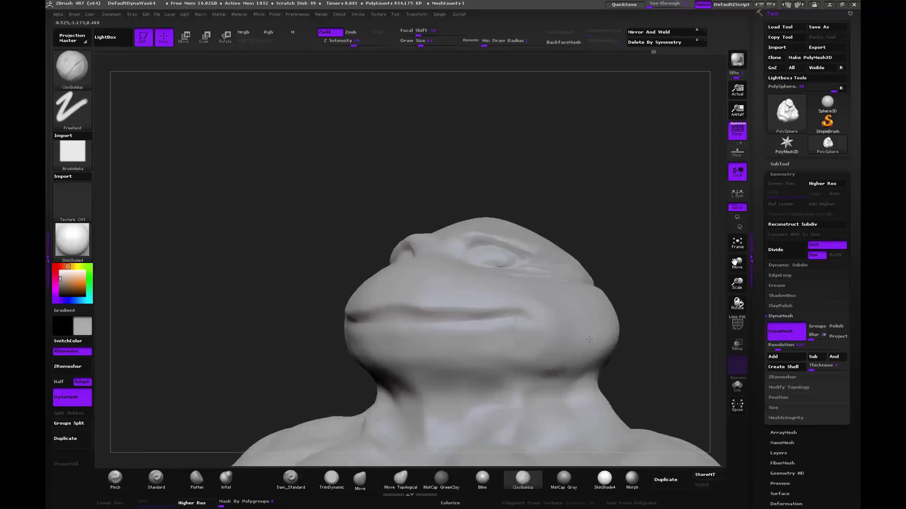
Step: Carve and soften a crease along the neck under the jaw with Dam_Standard
left_click(290, 478)
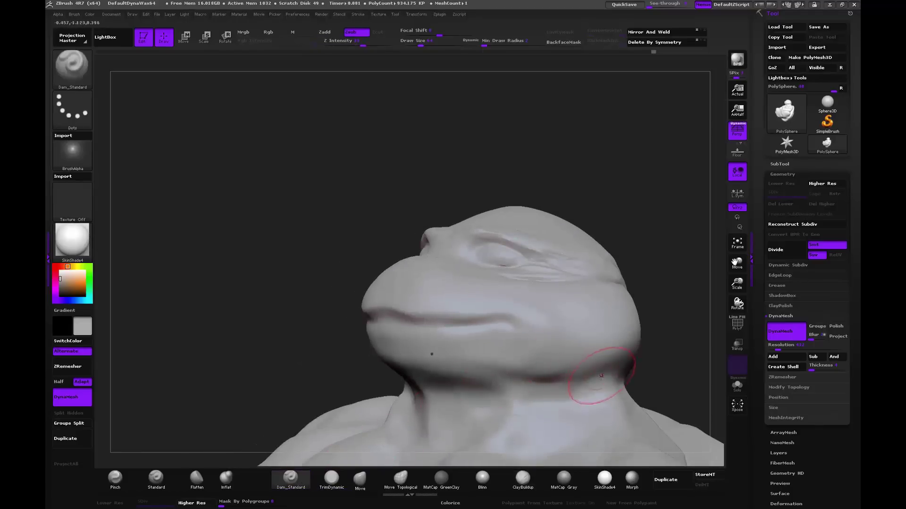
mouse_move(600, 376)
left_mouse_down()
mouse_move(495, 383)
mouse_move(521, 381)
left_mouse_up()
left_click_drag(684, 344, 640, 359)
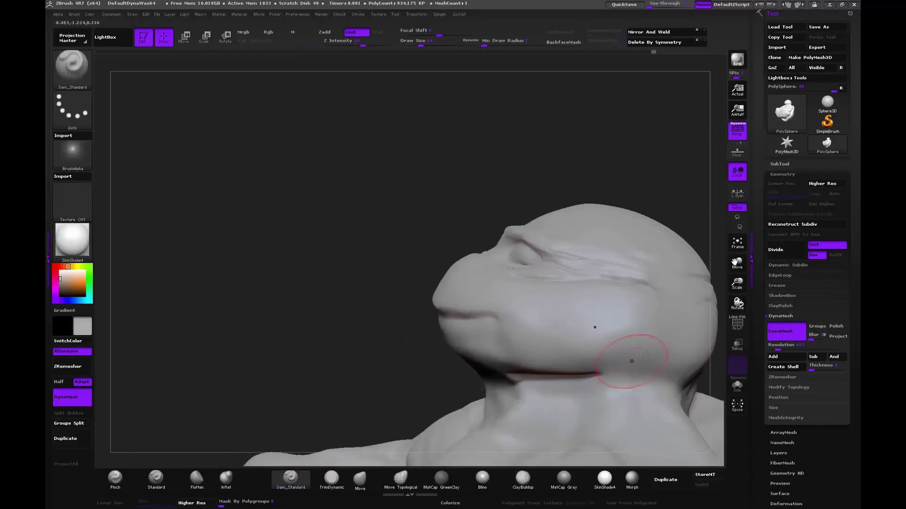
left_click_drag(552, 371, 635, 364)
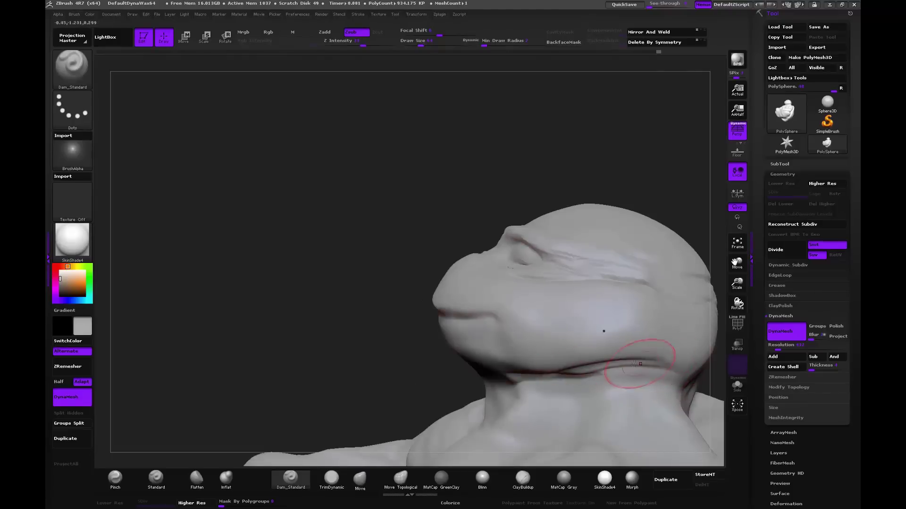
left_click_drag(564, 366, 606, 363, "shift")
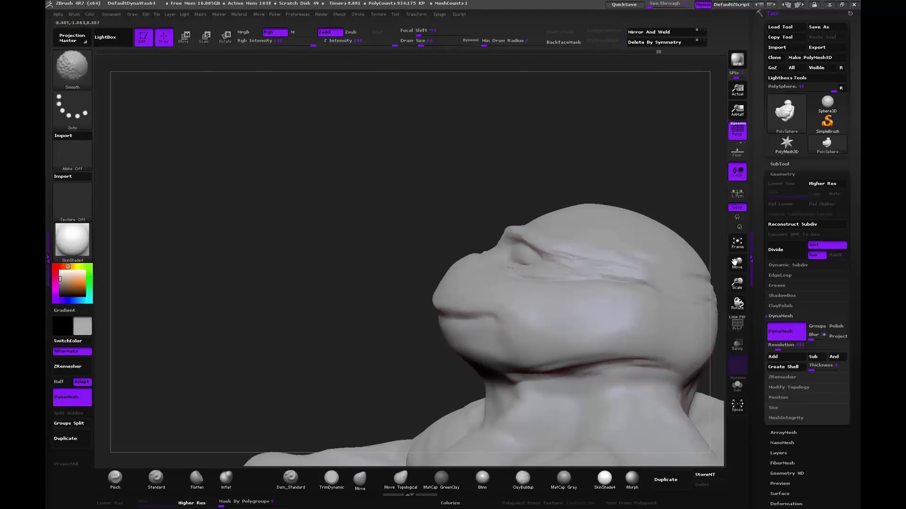
Step: Deepen the smile line across the mouth, touching up both corners
left_click_drag(458, 373, 401, 325)
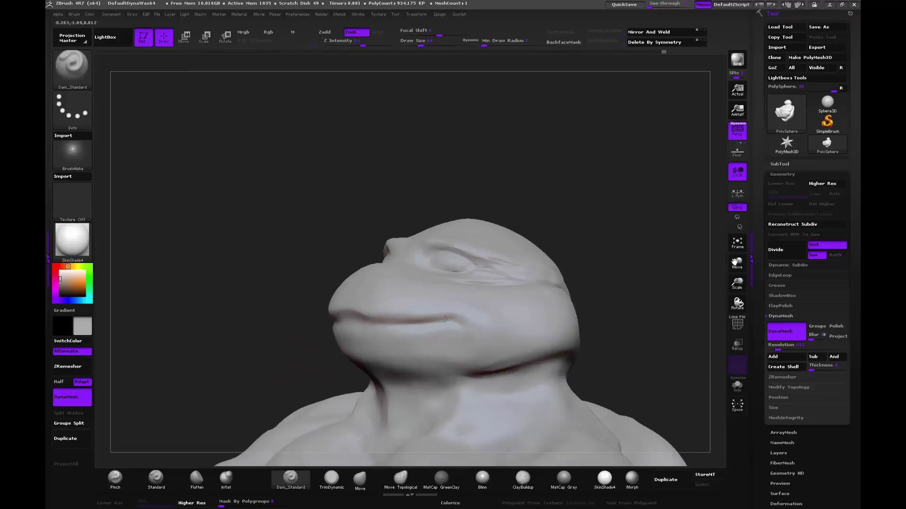
mouse_move(441, 324)
left_mouse_down()
mouse_move(315, 331)
mouse_move(340, 330)
left_mouse_up()
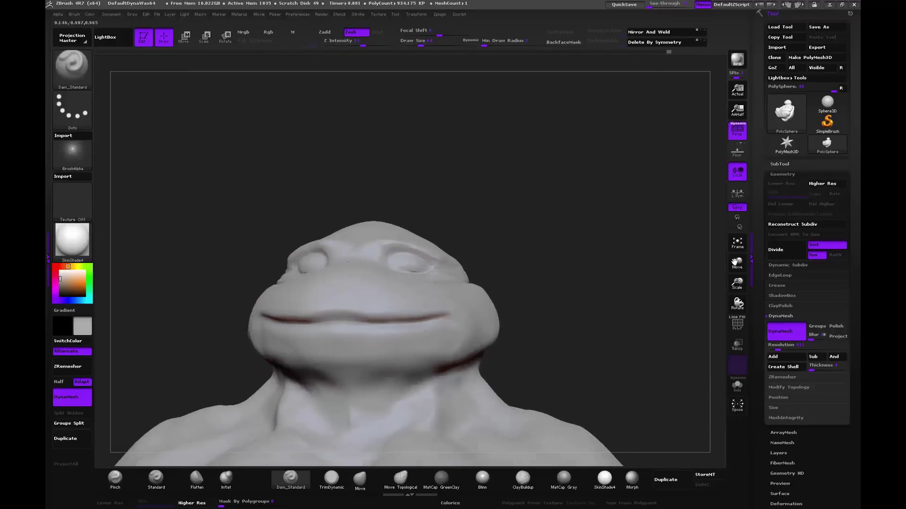
left_click_drag(266, 321, 262, 319)
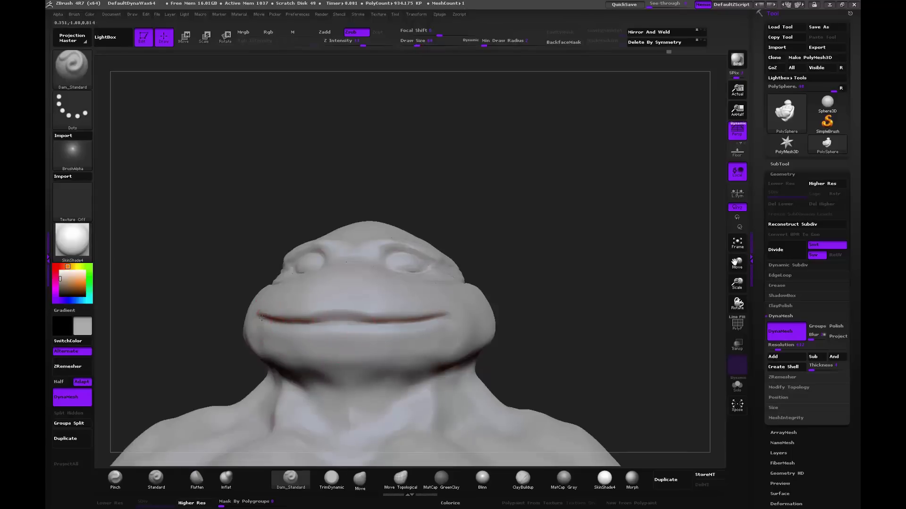
left_click_drag(453, 312, 315, 321)
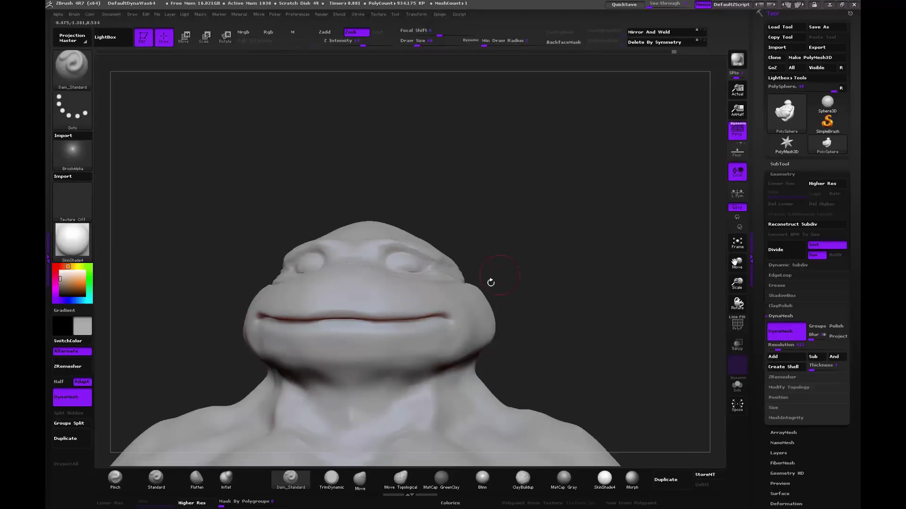
mouse_move(490, 282)
left_mouse_down()
mouse_move(530, 261)
mouse_move(424, 405)
left_mouse_up()
Step: With the Move brush, push the sides of the head inward
left_click(360, 482)
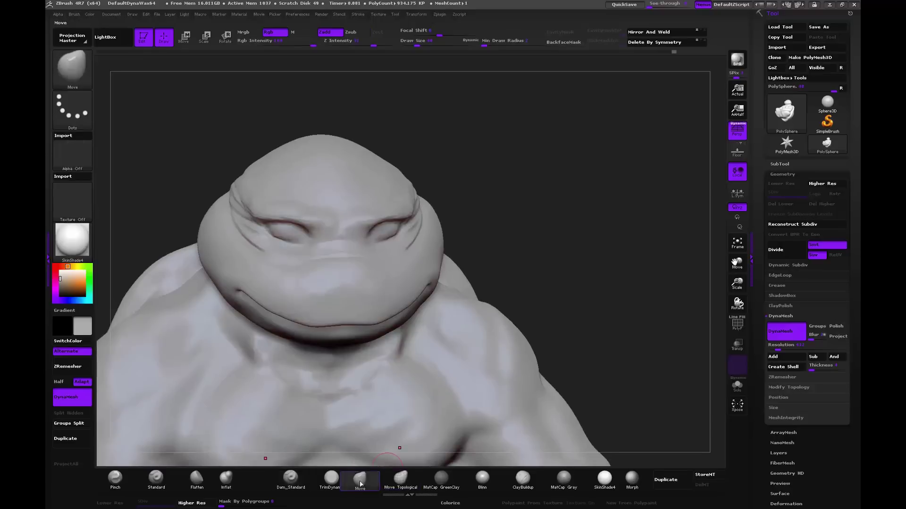
mouse_move(550, 234)
left_mouse_down("alt")
mouse_move(532, 204)
mouse_move(514, 241)
left_mouse_up("alt")
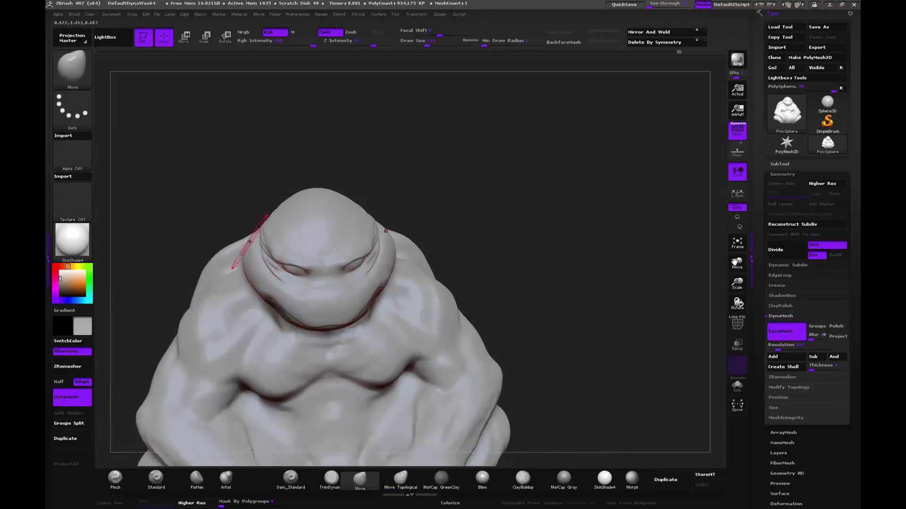
left_click_drag(238, 264, 247, 264)
mouse_move(262, 161)
left_mouse_down()
mouse_move(249, 274)
mouse_move(304, 269)
mouse_move(233, 263)
left_mouse_up()
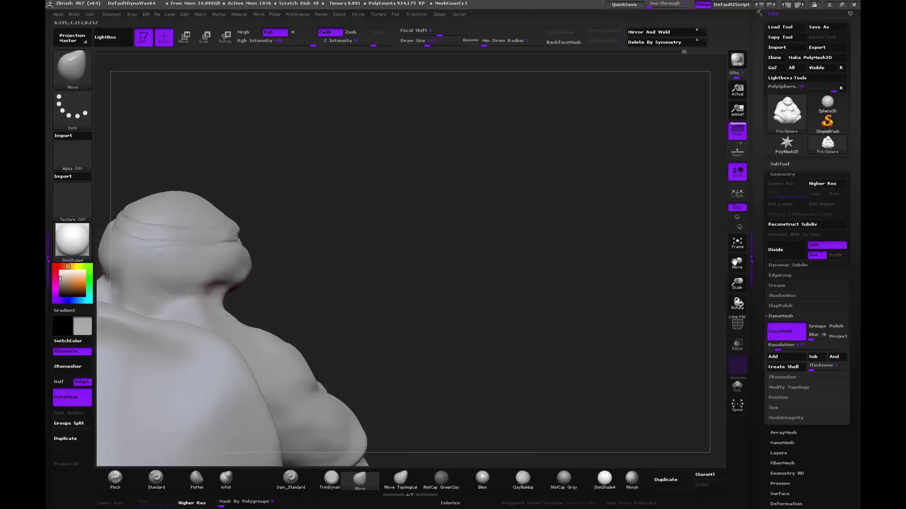
Step: Pull the jaw and neck surface upward and reshape the contour under the jaw
left_click_drag(264, 283, 251, 266)
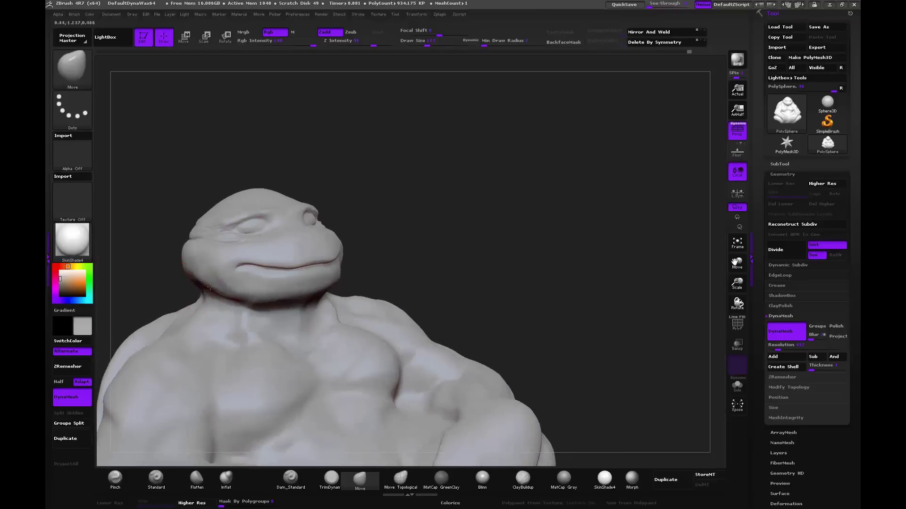
left_click_drag(183, 267, 215, 249)
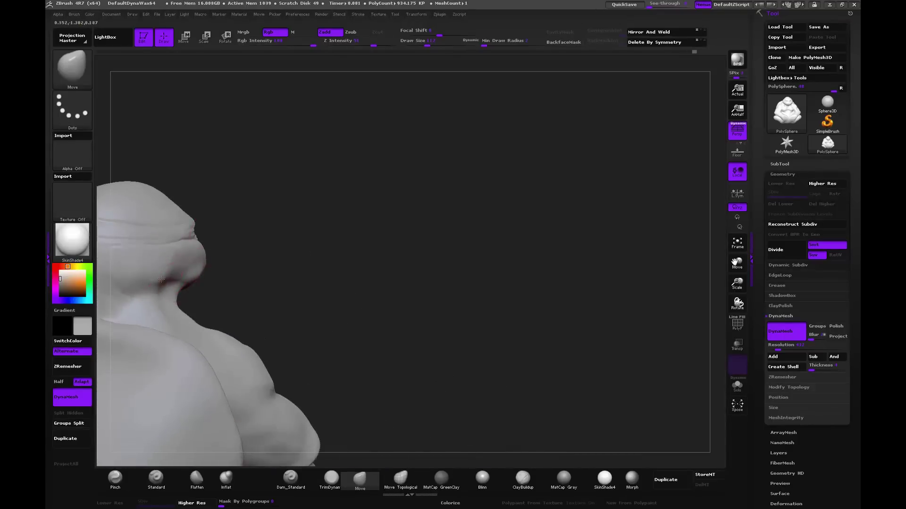
left_click_drag(161, 279, 154, 273)
left_click_drag(183, 222, 163, 216)
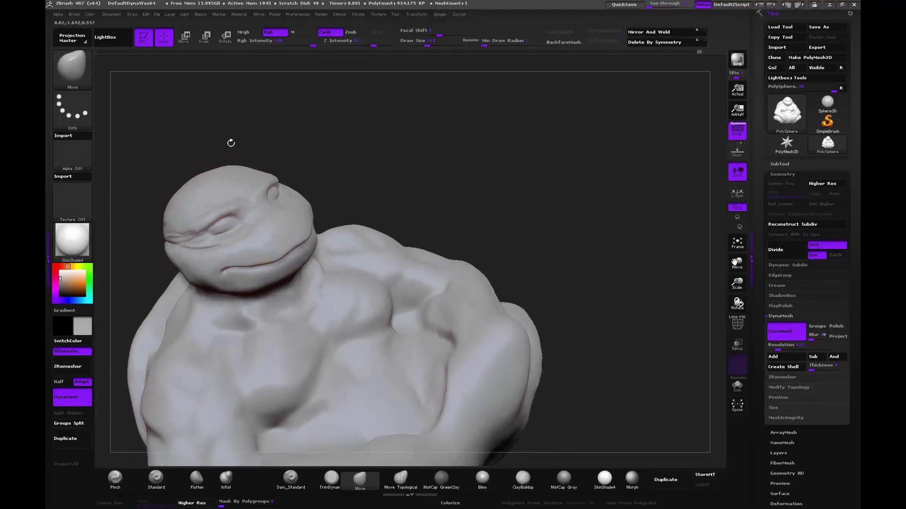
mouse_move(228, 141)
left_mouse_down()
mouse_move(275, 141)
mouse_move(374, 201)
mouse_move(330, 281)
mouse_move(354, 280)
left_mouse_up()
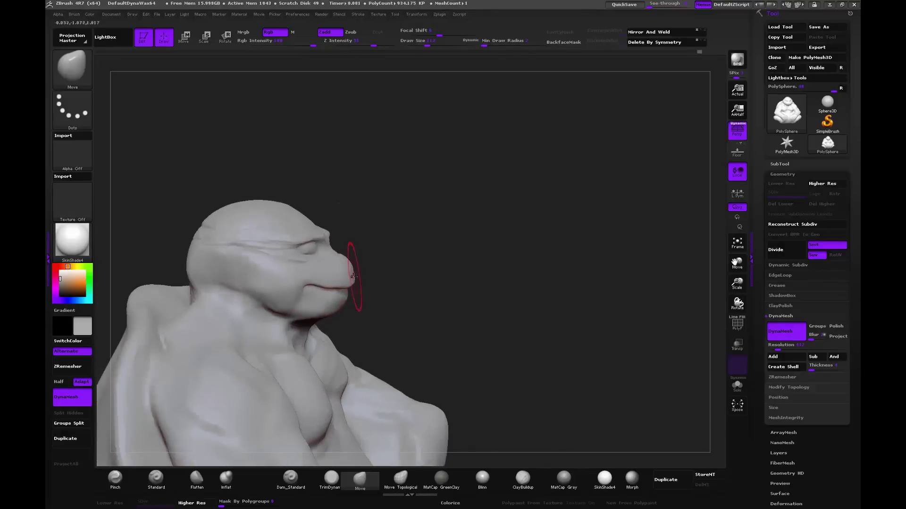
mouse_move(346, 270)
left_mouse_down()
mouse_move(453, 202)
mouse_move(467, 241)
left_mouse_up()
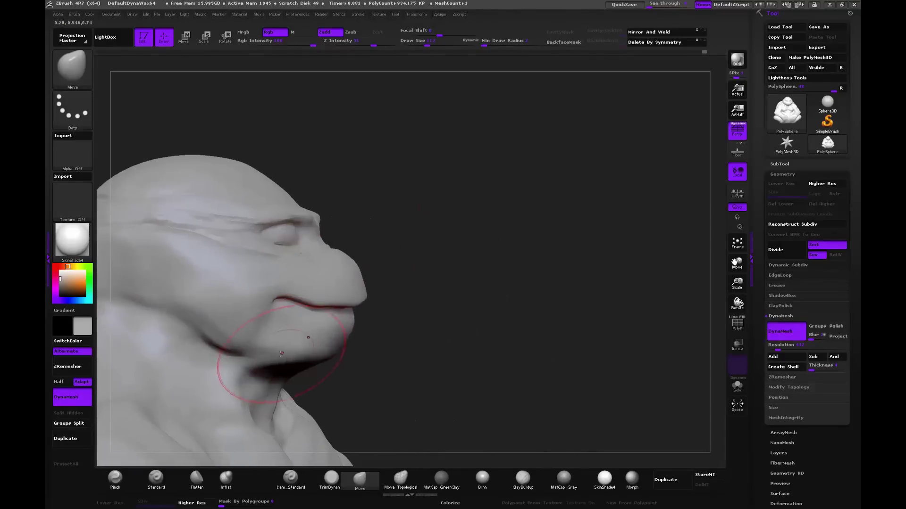
left_click_drag(264, 373, 283, 349)
left_click_drag(226, 368, 209, 346)
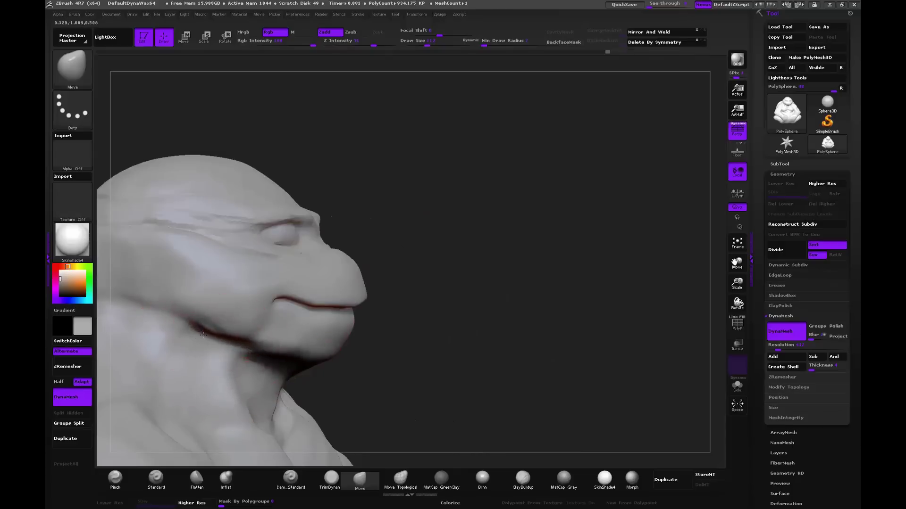
mouse_move(424, 236)
left_mouse_down()
mouse_move(172, 323)
mouse_move(222, 343)
left_mouse_up()
Step: Soften the jaw surface and reduce the brush size slightly
left_click(360, 479)
left_click_drag(461, 247, 368, 255)
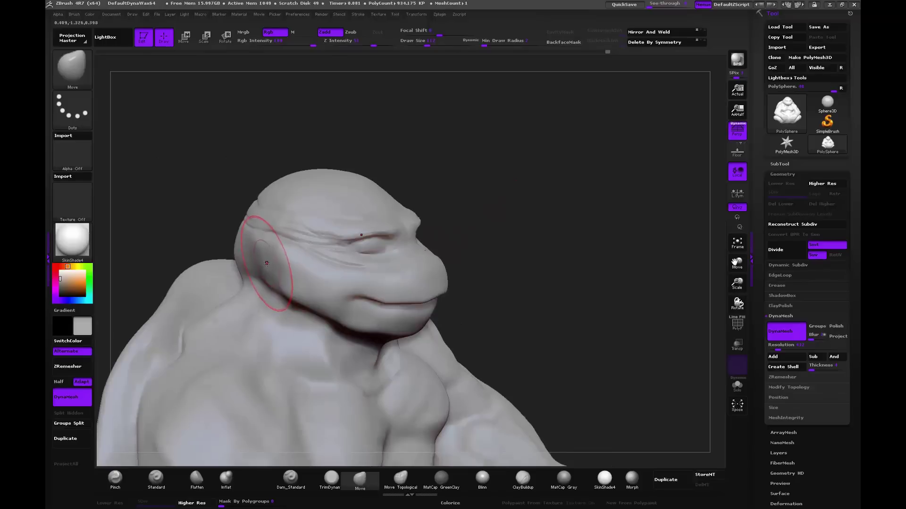
key("bracketleft")
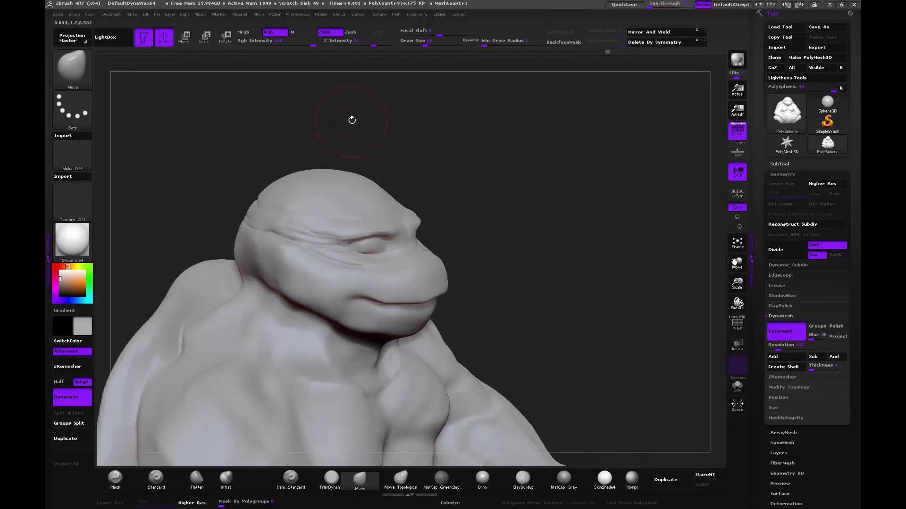
mouse_move(366, 117)
left_mouse_down()
mouse_move(251, 223)
mouse_move(277, 256)
left_mouse_up()
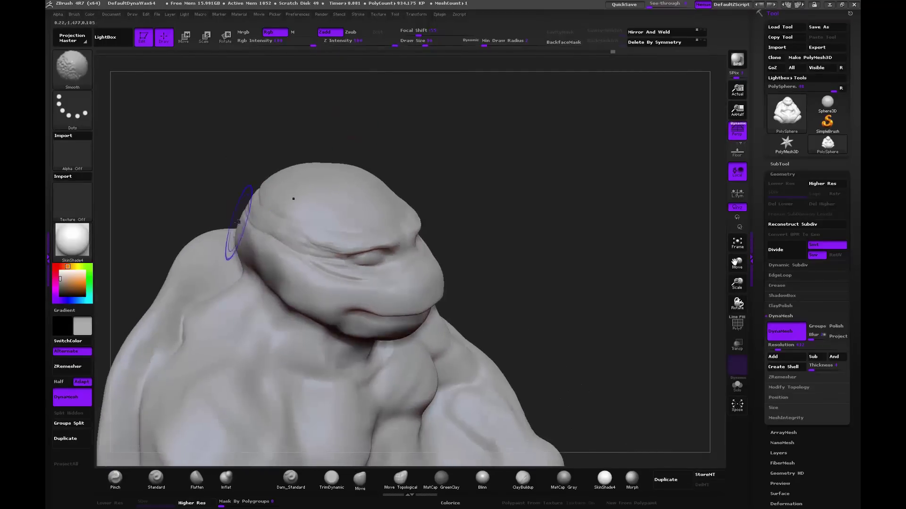
key("b")
key("m")
key("v")
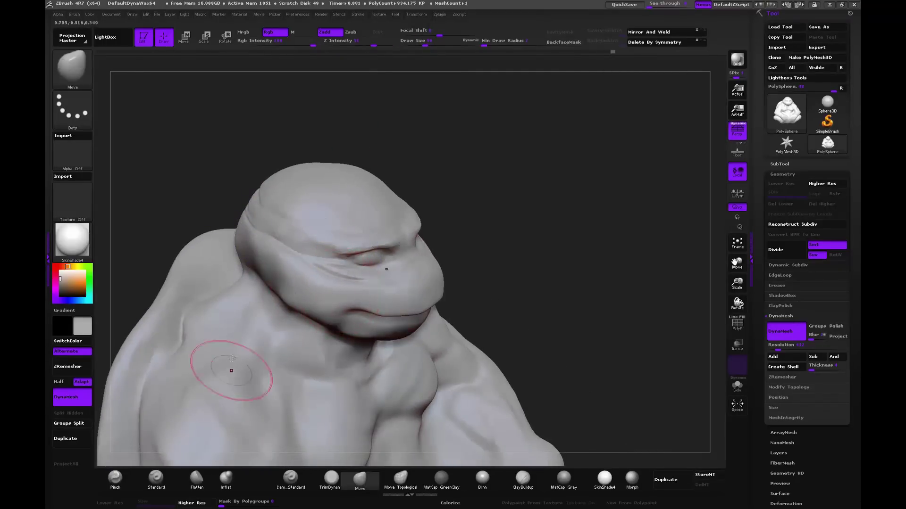
left_click(290, 478)
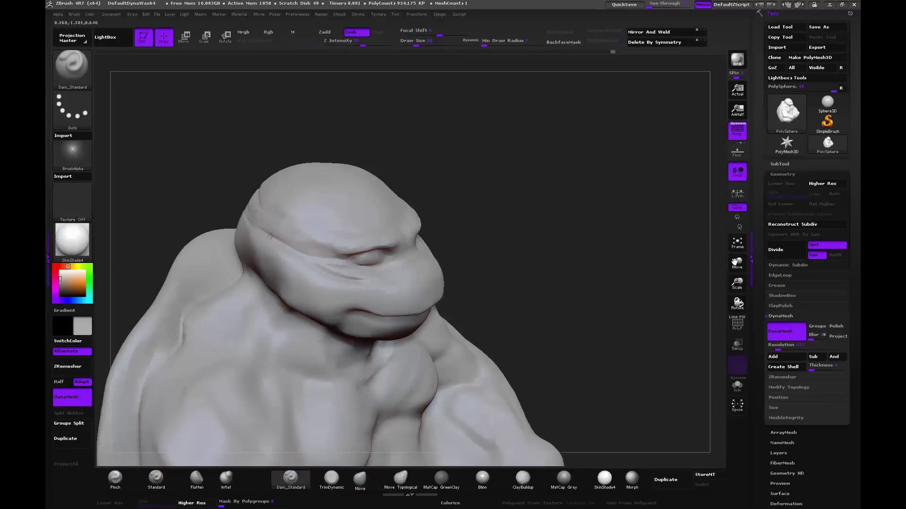
Step: With Dam_Standard selected, Shift-smooth the side of the head
left_click(115, 479)
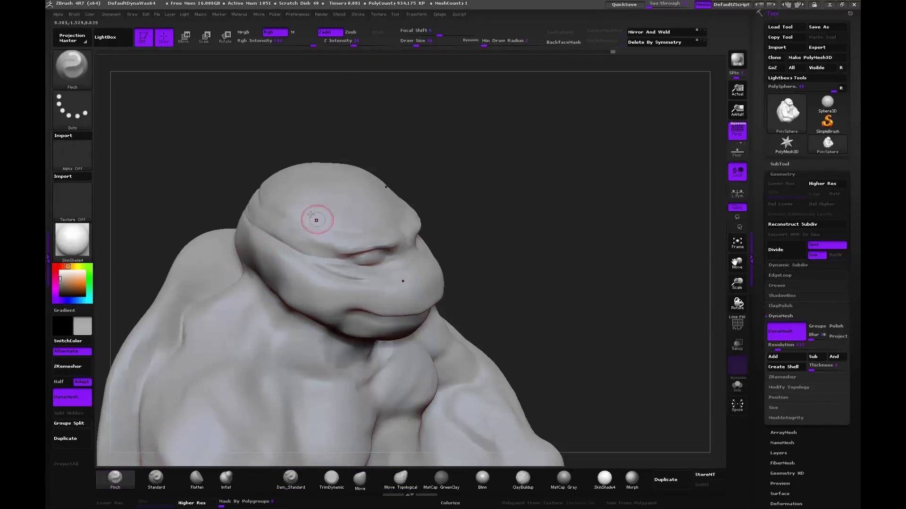
left_click(290, 478)
left_click_drag(415, 132, 410, 156)
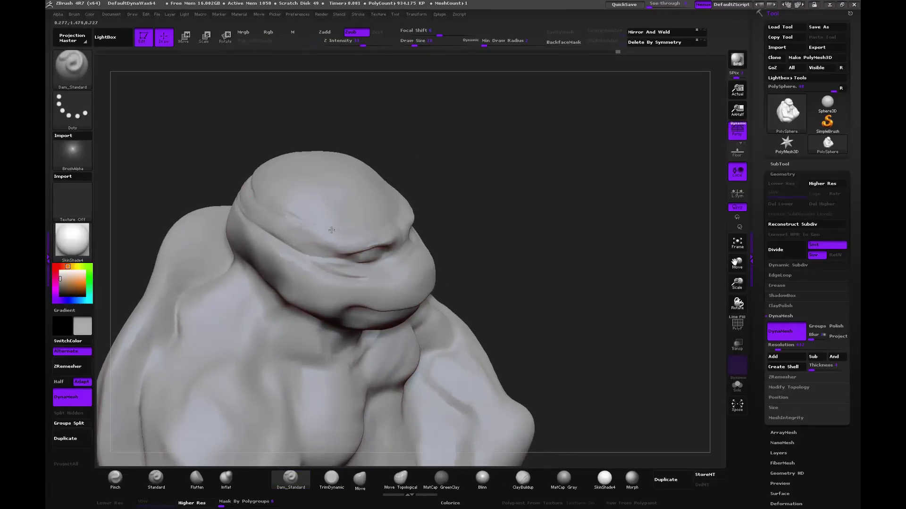
right_click_drag(247, 183, 238, 179)
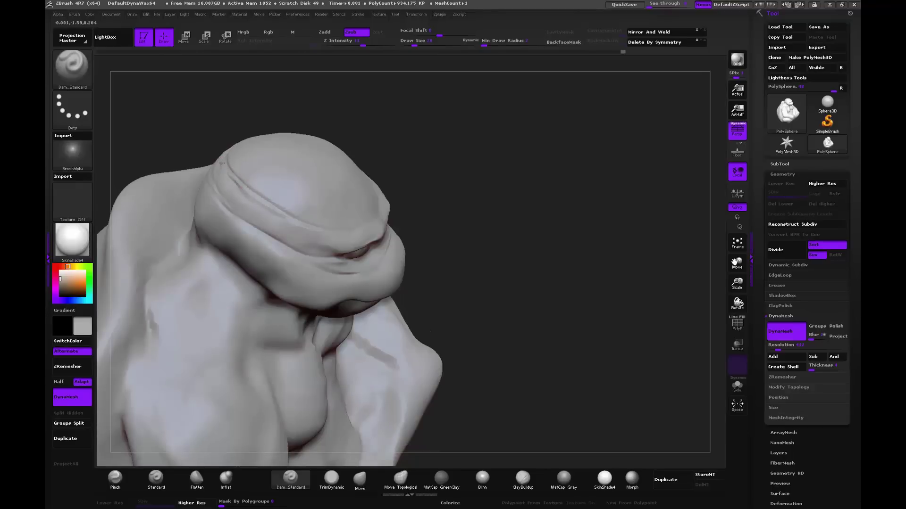
key("shift")
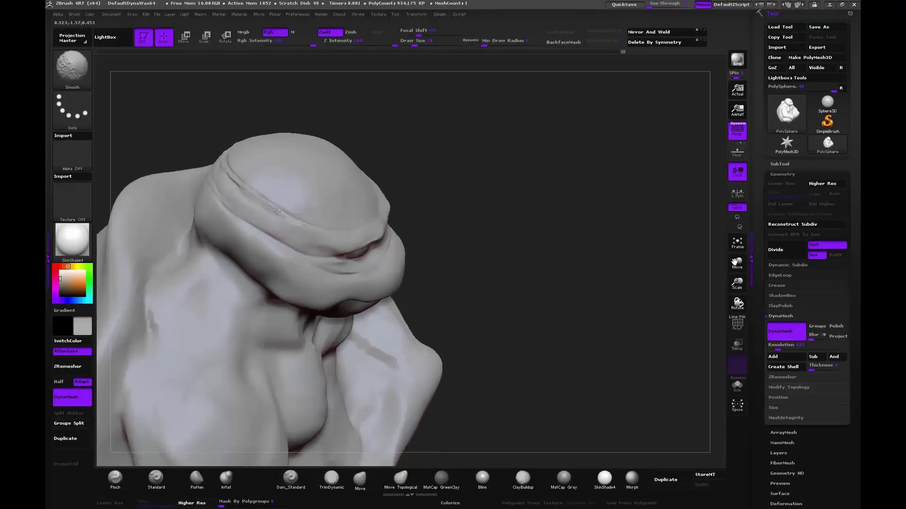
right_click_drag(299, 152, 263, 231)
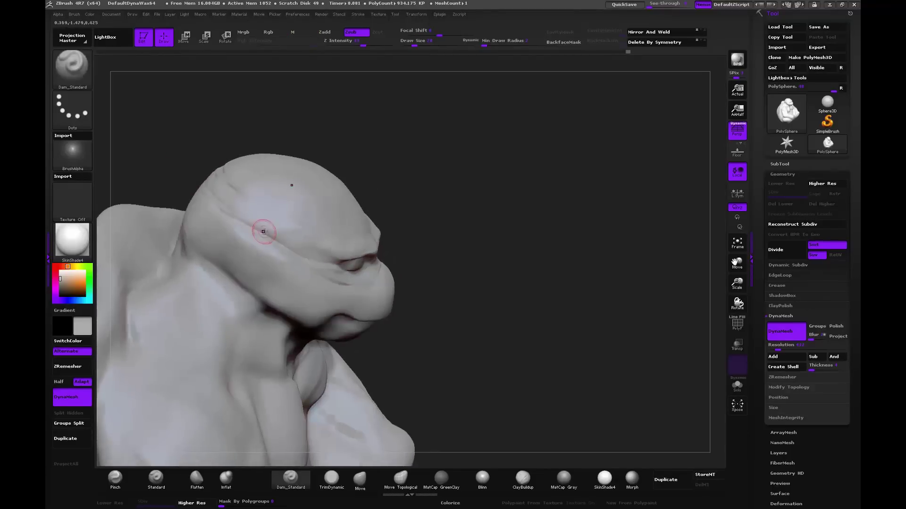
Step: Carve a crease across the forehead and rotate to a frontal view to check it
mouse_move(319, 262)
left_mouse_down()
mouse_move(209, 192)
mouse_move(295, 233)
left_mouse_up()
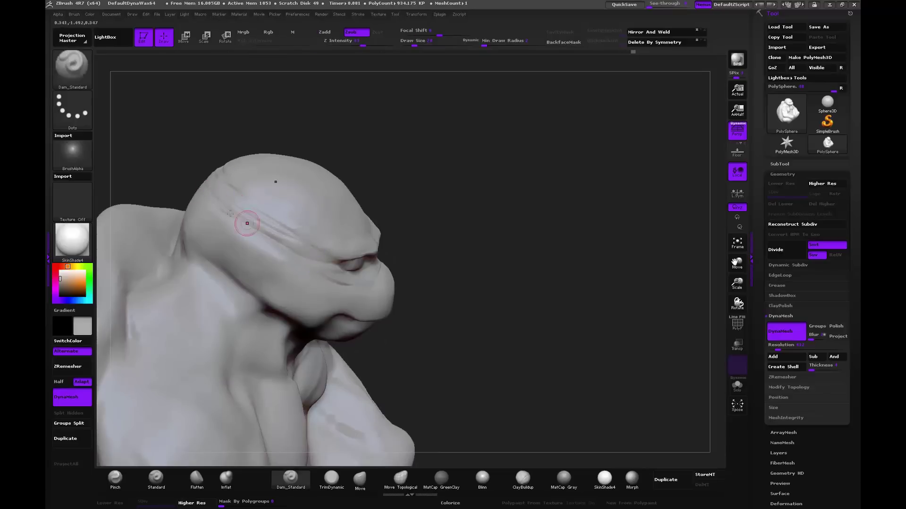
left_click_drag(433, 272, 421, 255)
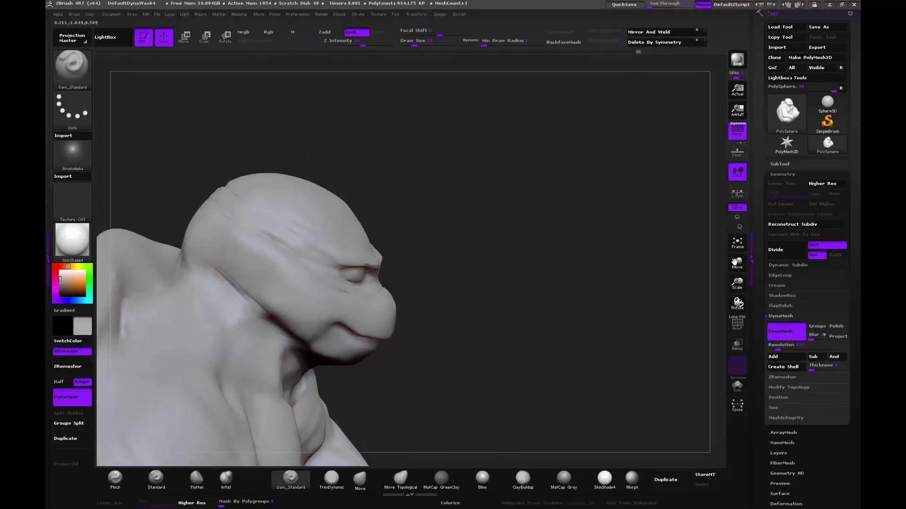
mouse_move(424, 400)
left_mouse_down()
mouse_move(502, 356)
mouse_move(493, 275)
mouse_move(516, 283)
mouse_move(511, 246)
mouse_move(546, 208)
left_mouse_up()
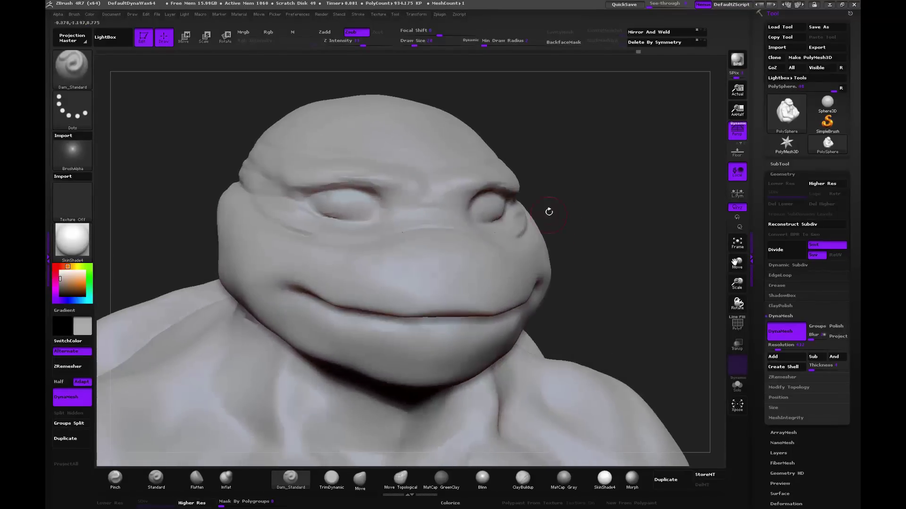
left_click_drag(585, 181, 330, 212, "shift")
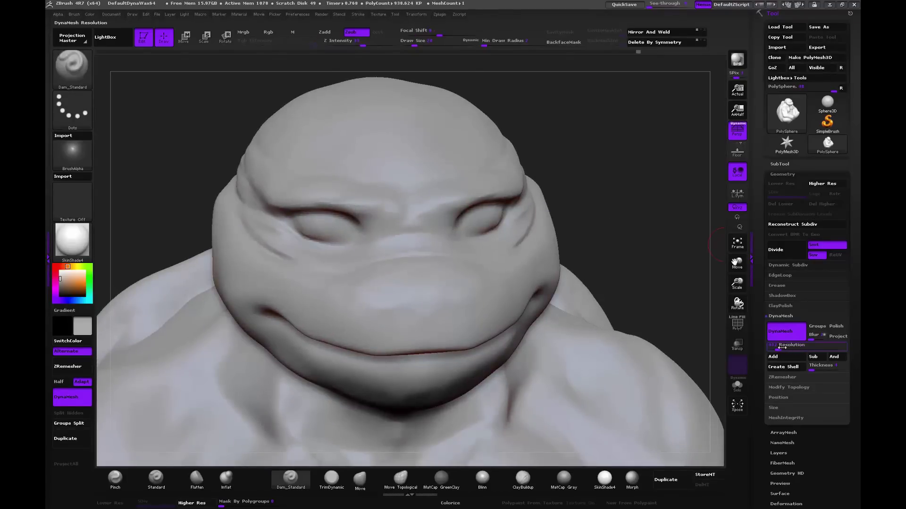
left_click_drag(617, 257, 452, 376)
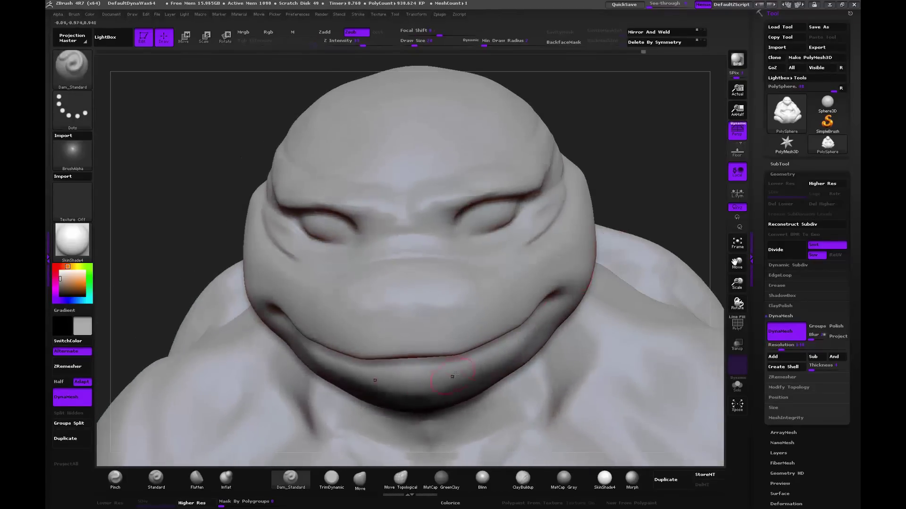
left_click_drag(192, 228, 334, 241)
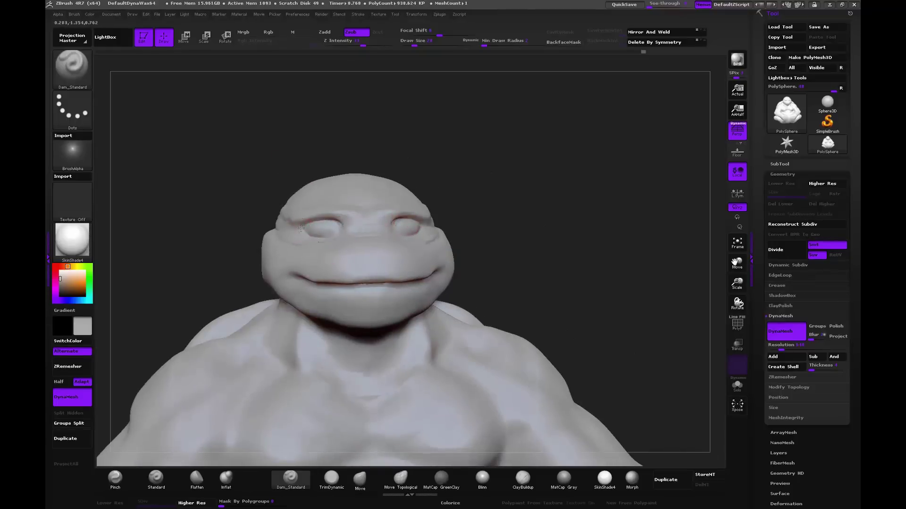
left_click_drag(429, 217, 446, 227)
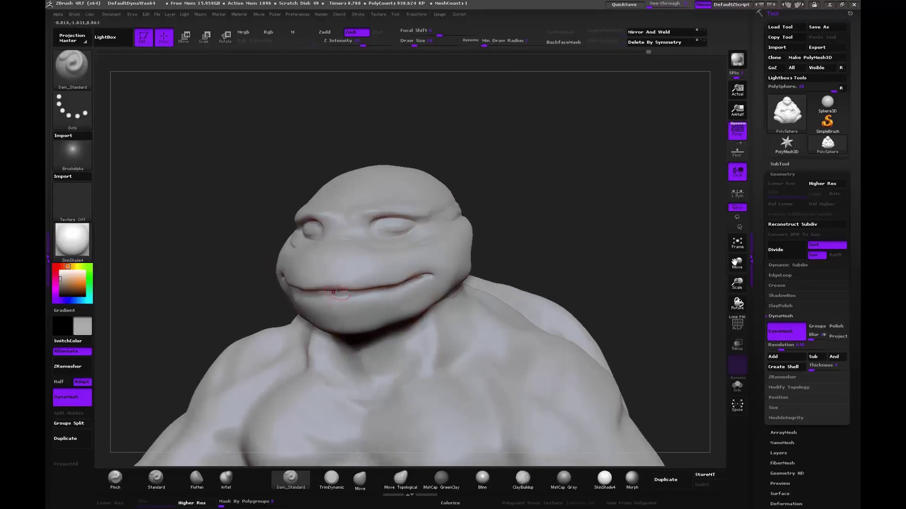
key("shift")
left_click_drag(515, 232, 526, 230)
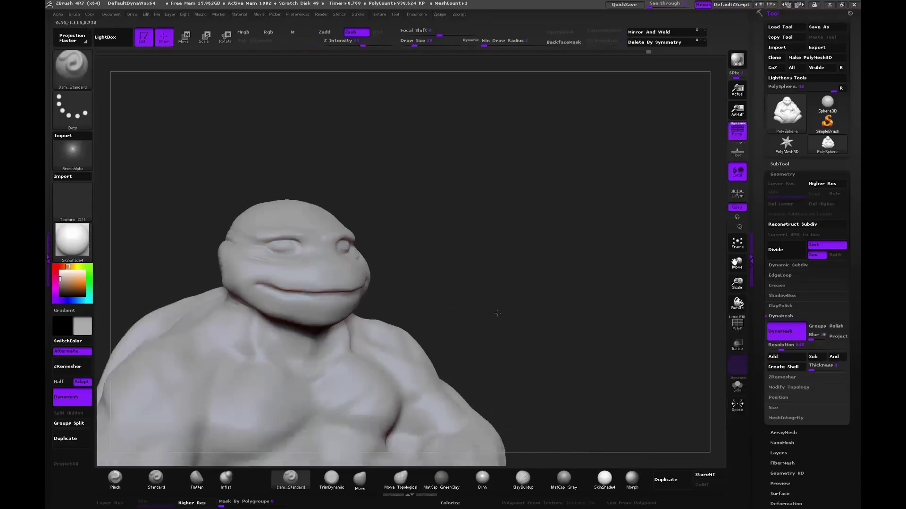
mouse_move(504, 294)
left_mouse_down("alt")
mouse_move(471, 302)
mouse_move(504, 228)
mouse_move(528, 272)
mouse_move(519, 283)
left_mouse_up("alt")
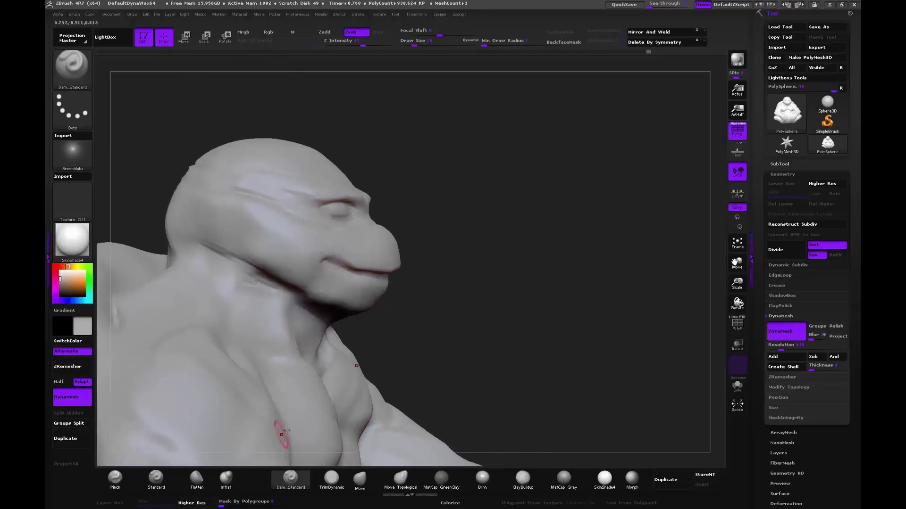
Step: Tuck the throat under the jaw, then push the back of neck and head inward with a halved brush
left_click(360, 479)
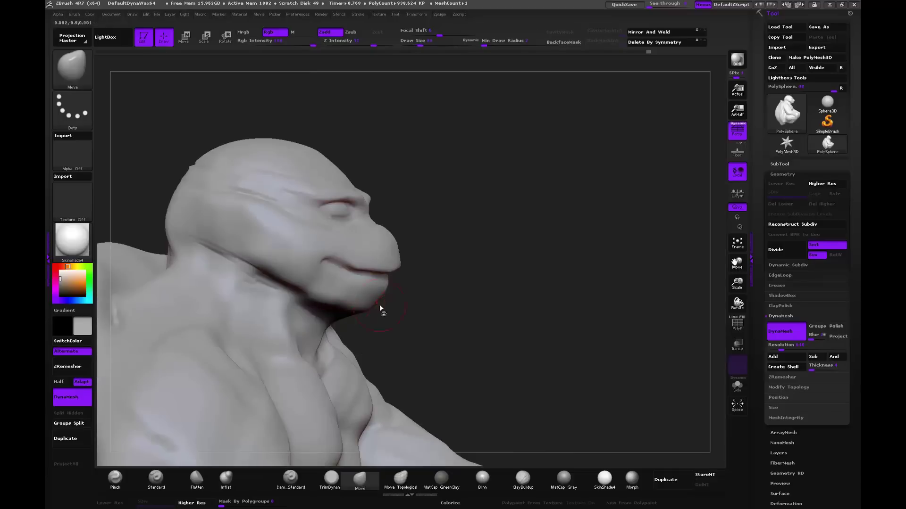
left_click_drag(303, 336, 282, 325)
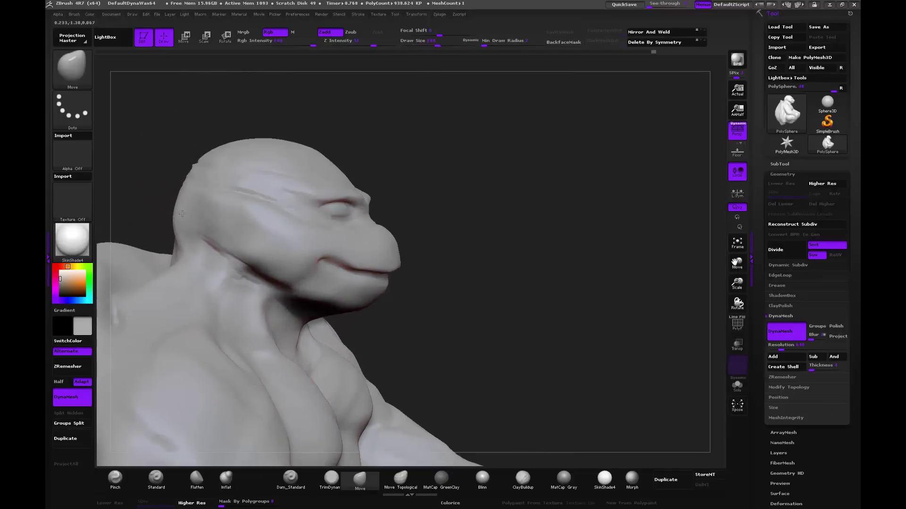
left_click_drag(158, 191, 182, 191)
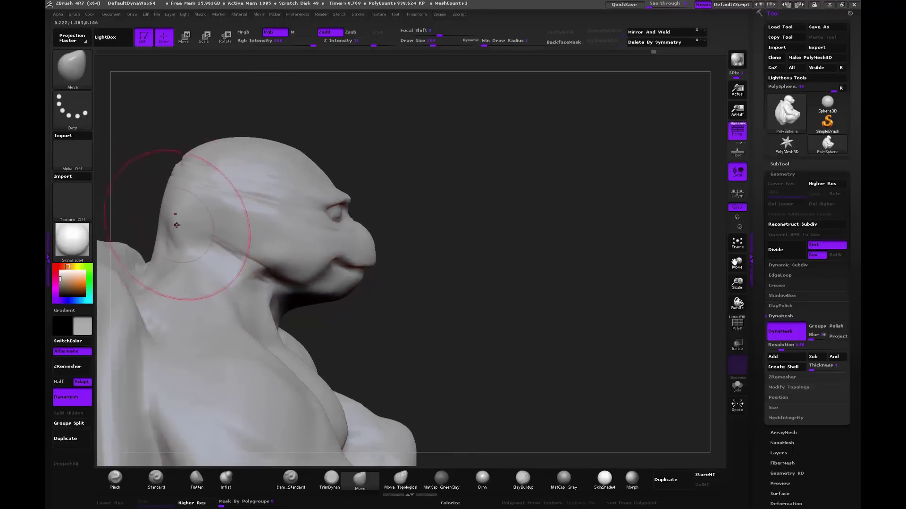
key("bracketleft")
key("bracketleft")
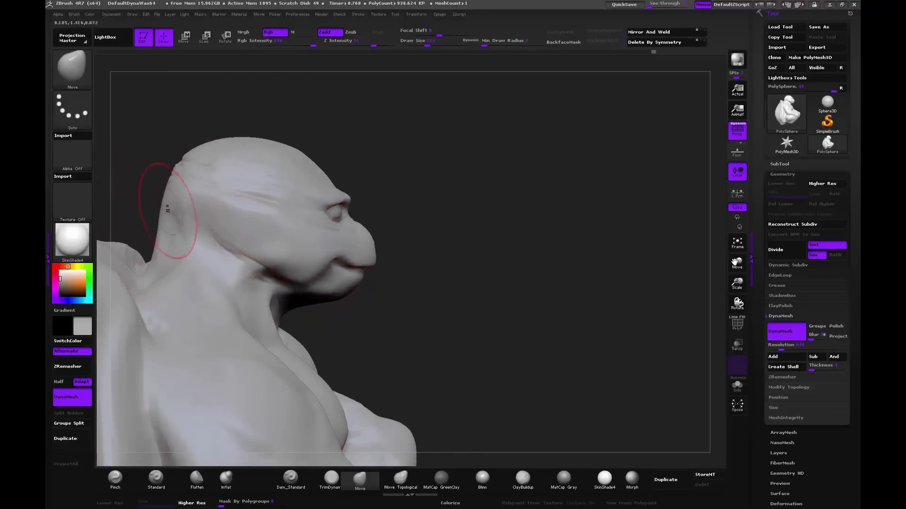
left_click_drag(156, 245, 182, 224)
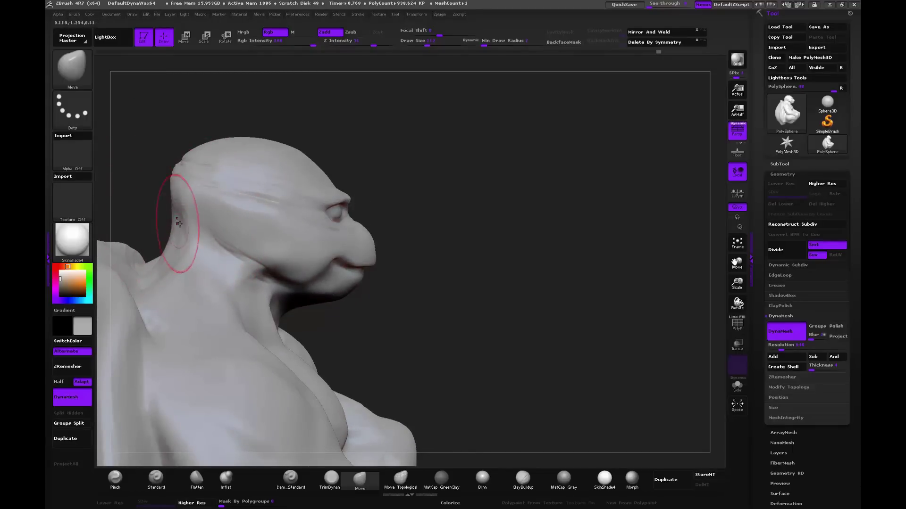
left_click_drag(168, 183, 179, 185)
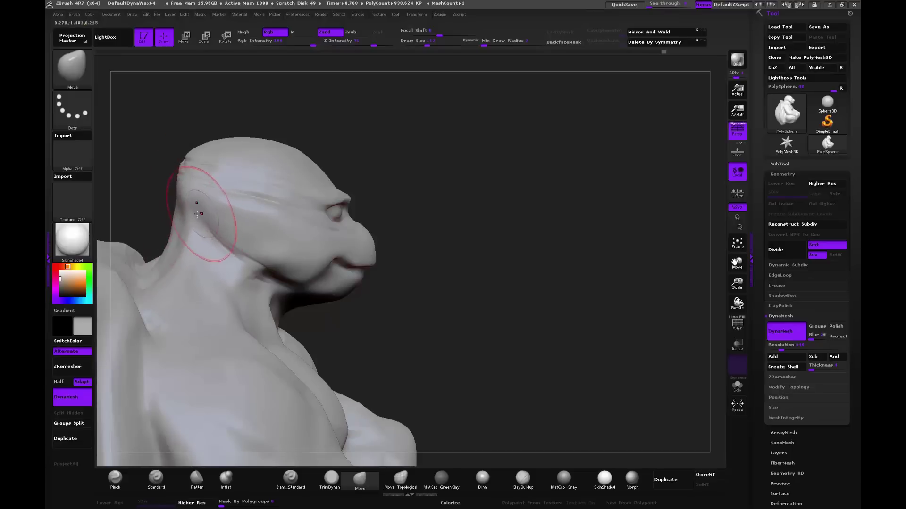
mouse_move(510, 270)
left_mouse_down()
mouse_move(540, 251)
mouse_move(338, 360)
left_mouse_up()
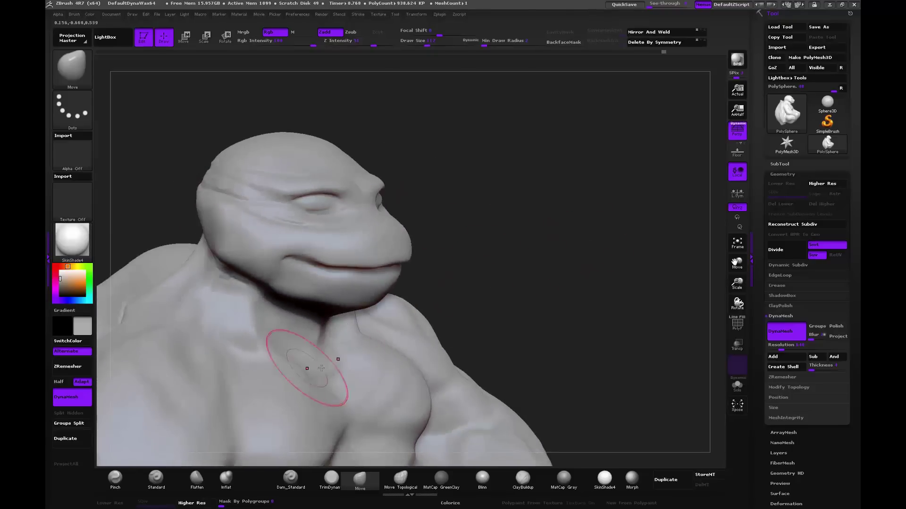
key("super")
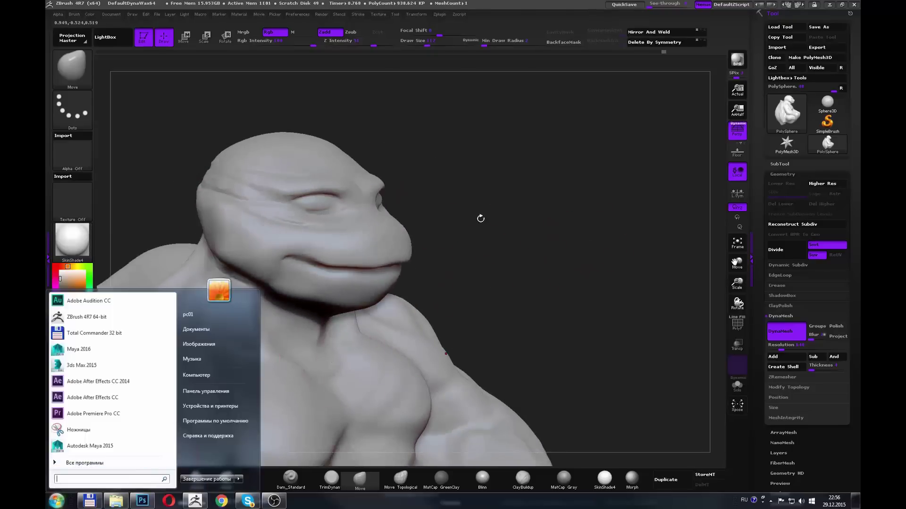
Step: Close the Start menu and turn the model to a lower three-quarter view
left_click(480, 219)
mouse_move(481, 218)
left_mouse_down()
mouse_move(358, 203)
mouse_move(318, 228)
mouse_move(326, 210)
mouse_move(314, 215)
mouse_move(304, 203)
mouse_move(301, 214)
left_mouse_up()
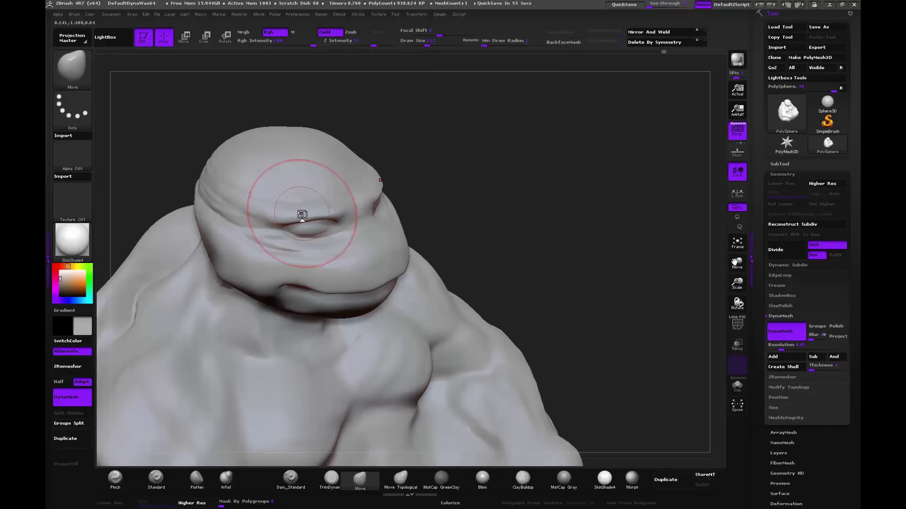
mouse_move(544, 154)
left_mouse_down()
mouse_move(459, 220)
mouse_move(263, 190)
left_mouse_up()
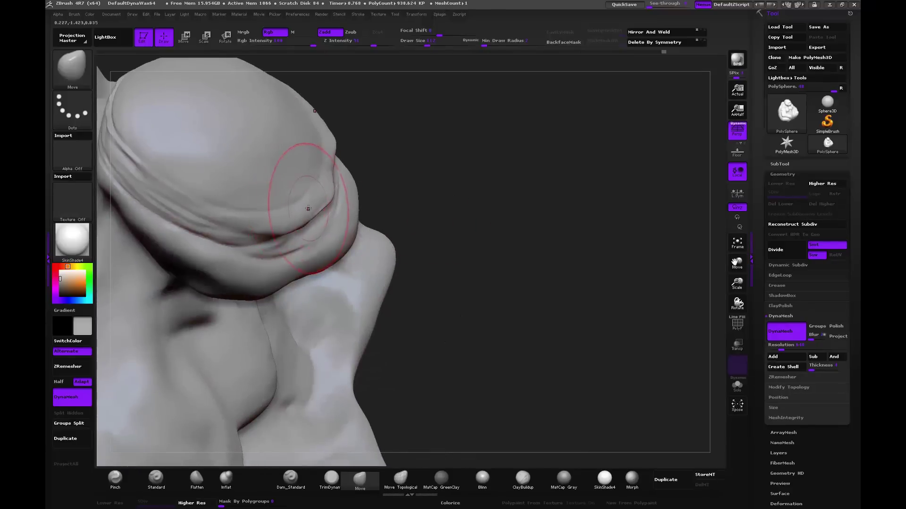
mouse_move(385, 178)
left_mouse_down()
mouse_move(390, 145)
mouse_move(425, 209)
mouse_move(490, 196)
left_mouse_up()
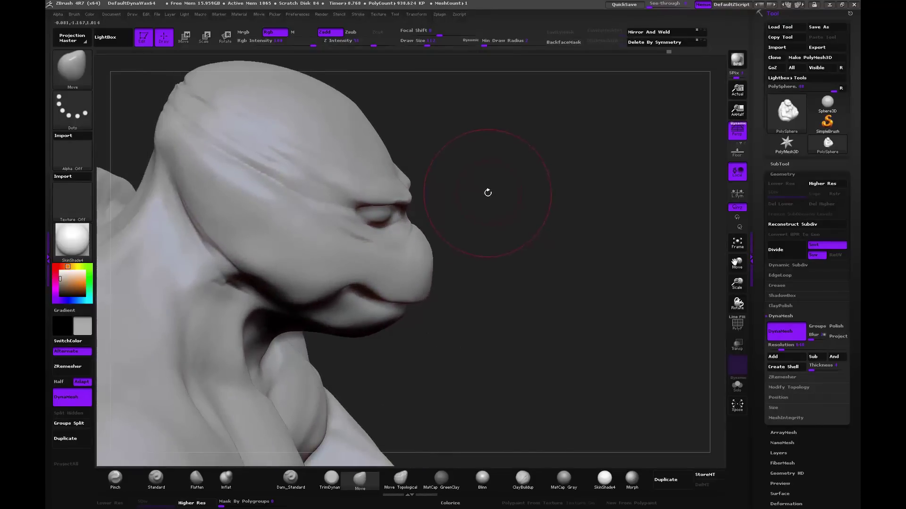
left_click_drag(507, 245, 490, 236)
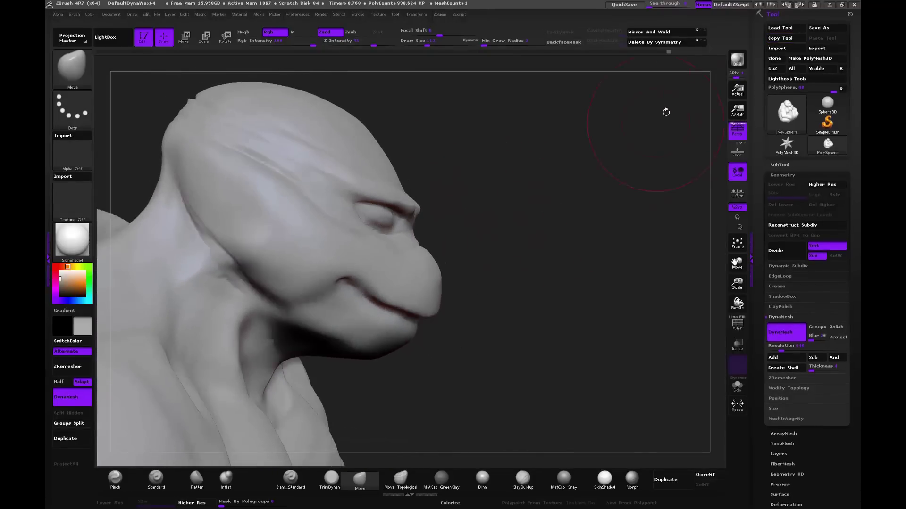
left_click_drag(667, 111, 694, 109)
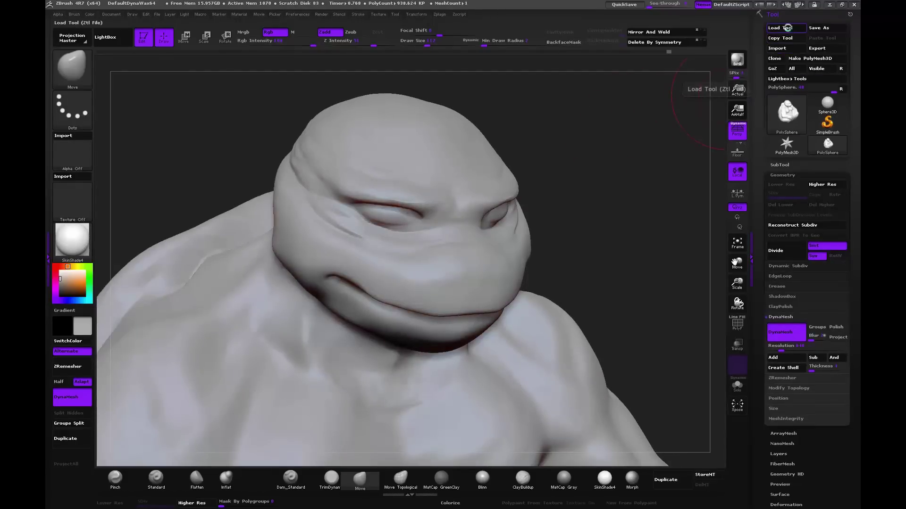
Step: Load groober2.ZTL from the ztl folder through Tool > Load Tool
left_click(787, 28)
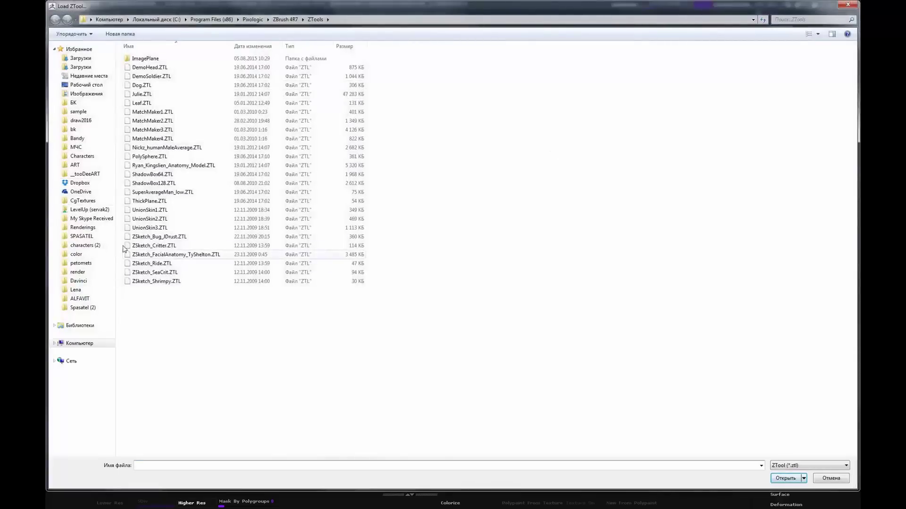
double_click(303, 13)
key("Escape")
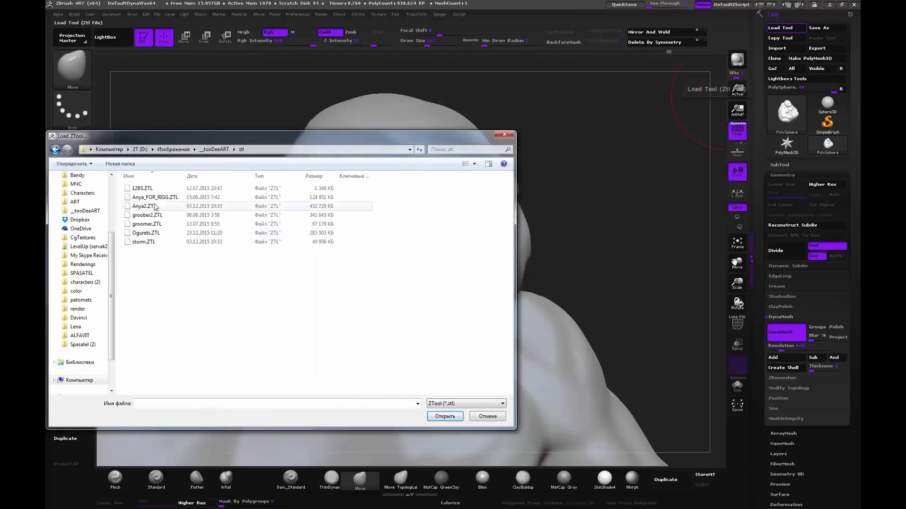
left_click(155, 197)
left_click(155, 224)
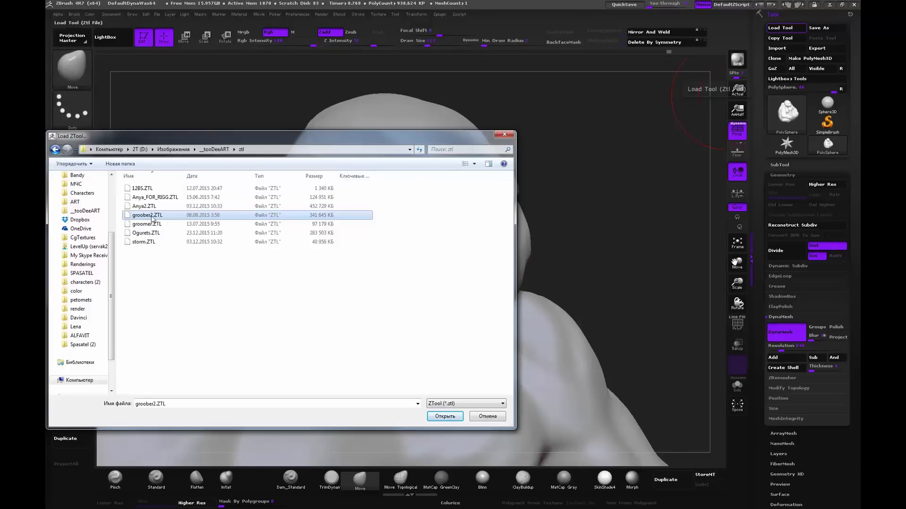
left_click(444, 416)
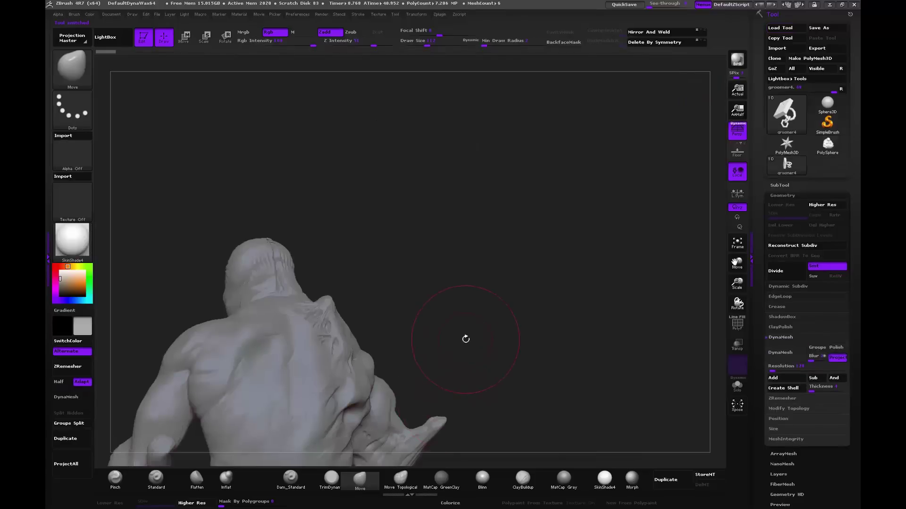
Step: Rotate the stitched-head figure to an upright front view and expand its SubTool list
left_click_drag(466, 339, 374, 315)
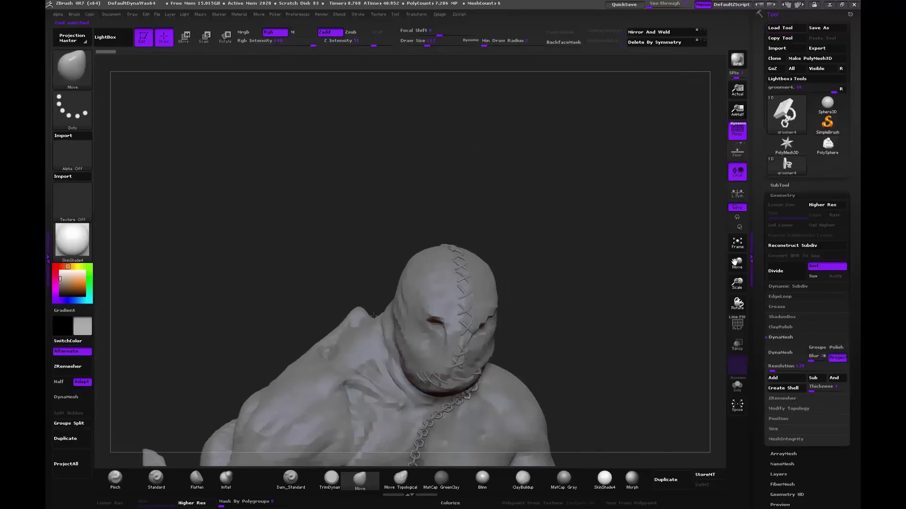
mouse_move(592, 363)
left_mouse_down()
mouse_move(612, 353)
mouse_move(650, 275)
mouse_move(602, 307)
left_mouse_up()
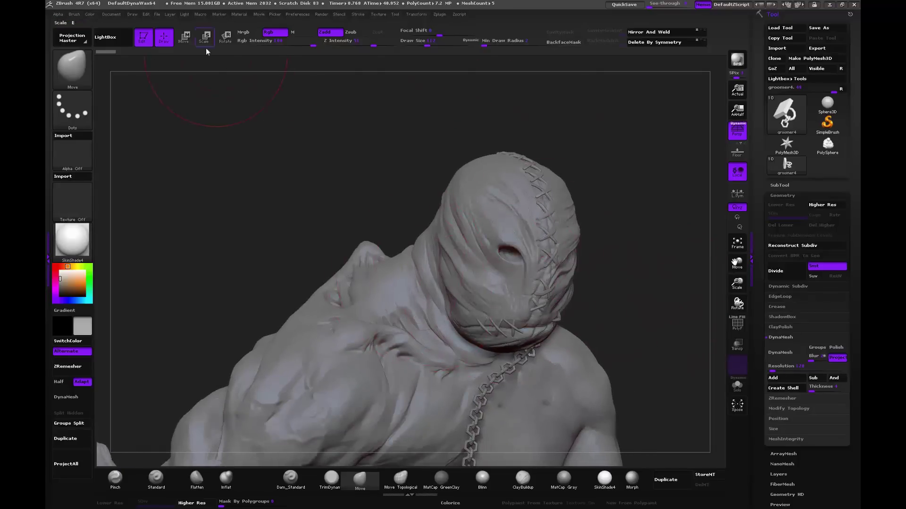
mouse_move(358, 149)
left_mouse_down()
mouse_move(307, 198)
mouse_move(259, 214)
mouse_move(632, 206)
mouse_move(658, 242)
left_mouse_up()
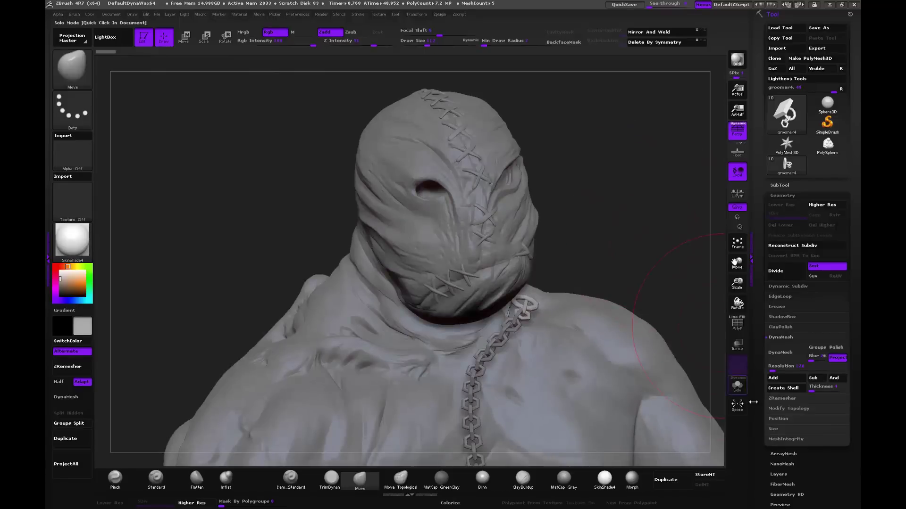
left_click(779, 185)
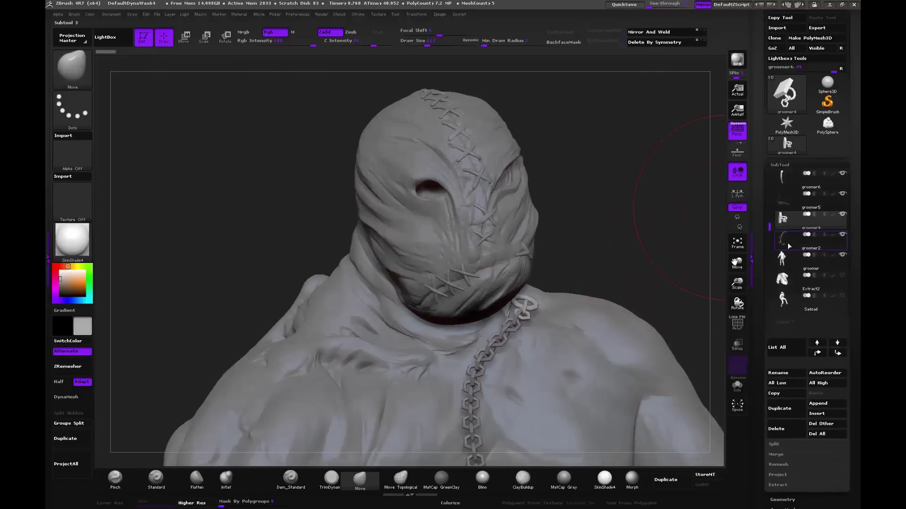
Step: Select the groomer subtool and study its hooded head from several angles
left_click(786, 264)
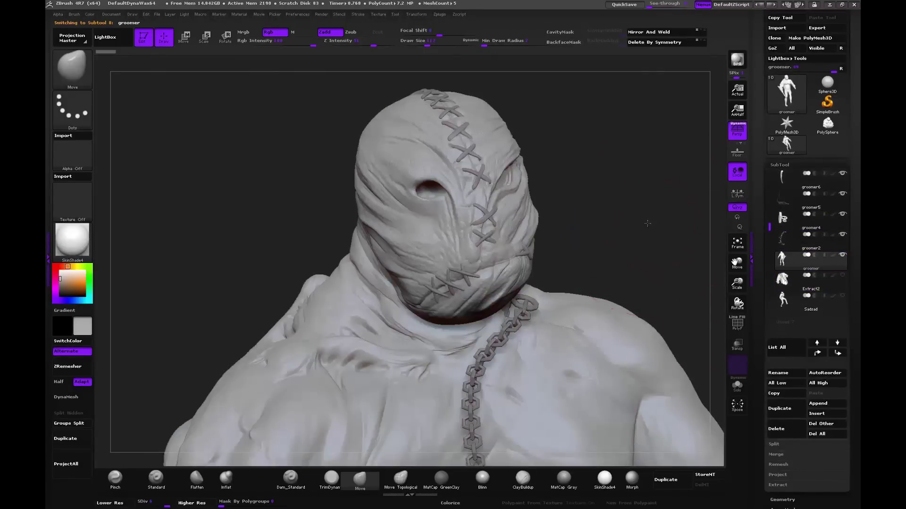
mouse_move(647, 224)
left_mouse_down()
mouse_move(646, 203)
mouse_move(294, 259)
mouse_move(639, 358)
mouse_move(613, 321)
mouse_move(642, 272)
mouse_move(616, 277)
left_mouse_up()
mouse_move(582, 252)
left_mouse_down()
mouse_move(601, 241)
mouse_move(593, 246)
mouse_move(604, 253)
mouse_move(592, 255)
mouse_move(598, 220)
mouse_move(620, 296)
mouse_move(607, 275)
mouse_move(632, 260)
mouse_move(588, 265)
mouse_move(607, 263)
mouse_move(627, 277)
left_mouse_up()
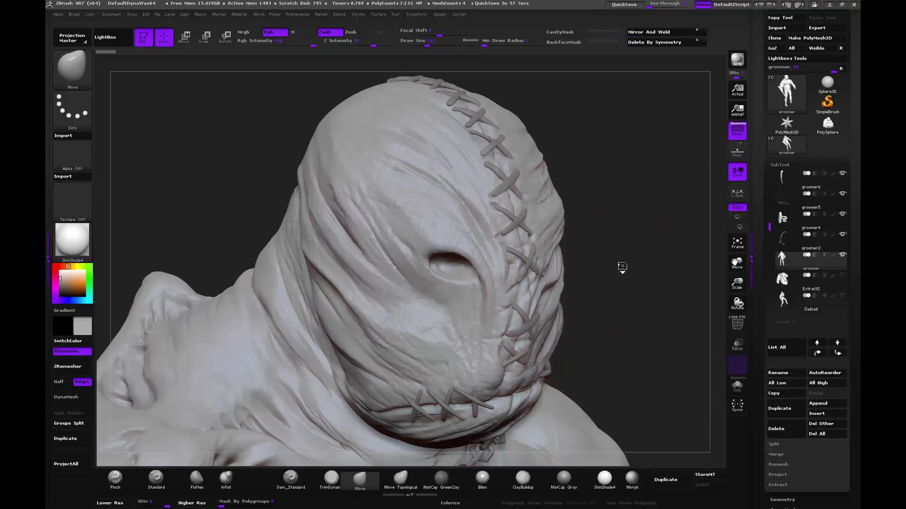
left_click_drag(621, 264, 623, 255)
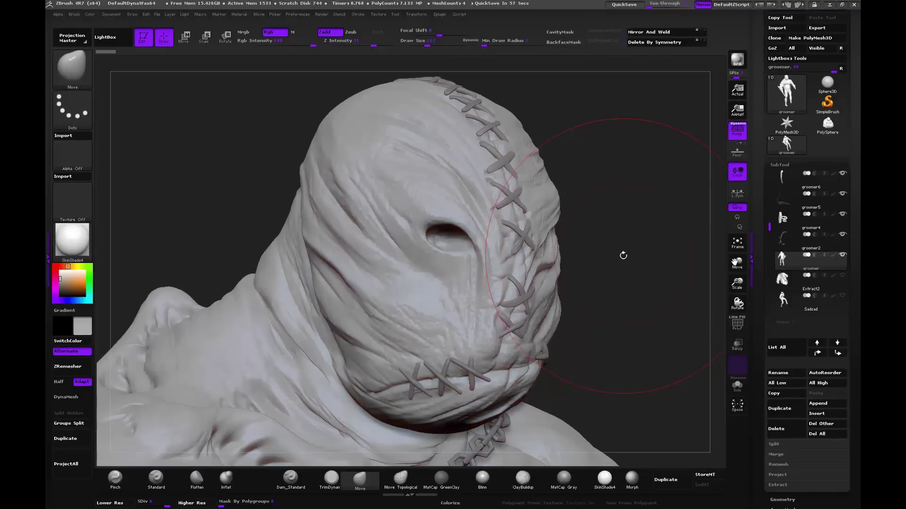
mouse_move(631, 177)
left_mouse_down()
mouse_move(639, 184)
mouse_move(623, 175)
mouse_move(629, 186)
left_mouse_up()
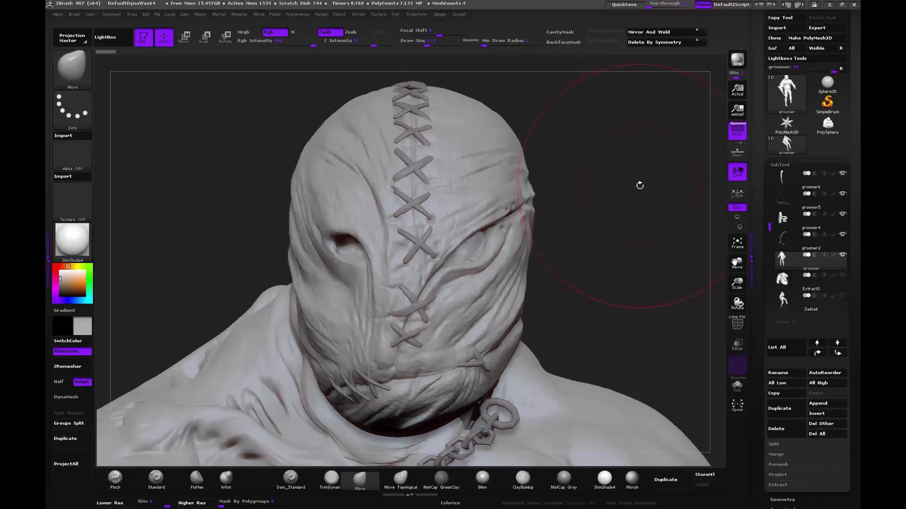
mouse_move(640, 185)
left_mouse_down()
mouse_move(622, 200)
mouse_move(635, 196)
left_mouse_up()
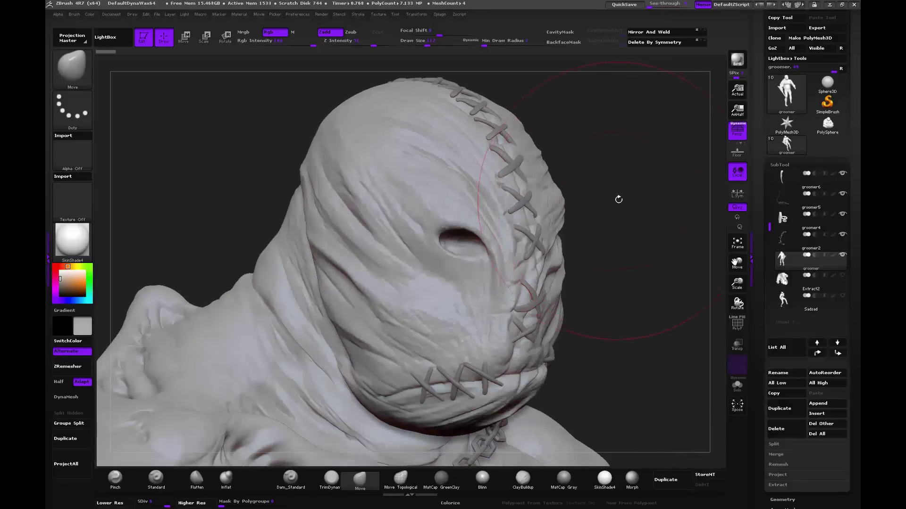
Step: View the groomer's full upper body, then return to the PolySphere creature sculpt
mouse_move(632, 309)
left_mouse_down("alt")
mouse_move(624, 334)
mouse_move(617, 269)
mouse_move(601, 257)
mouse_move(628, 277)
mouse_move(584, 234)
left_mouse_up("alt")
mouse_move(479, 238)
left_mouse_down()
mouse_move(593, 255)
mouse_move(595, 212)
mouse_move(397, 280)
left_mouse_up()
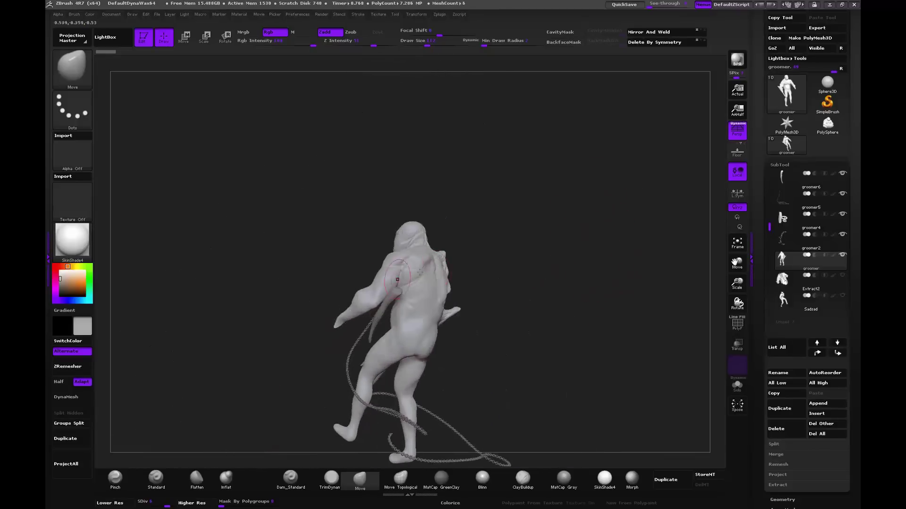
mouse_move(565, 238)
left_mouse_down()
mouse_move(586, 212)
mouse_move(606, 328)
mouse_move(576, 299)
mouse_move(570, 265)
mouse_move(565, 302)
mouse_move(571, 291)
left_mouse_up()
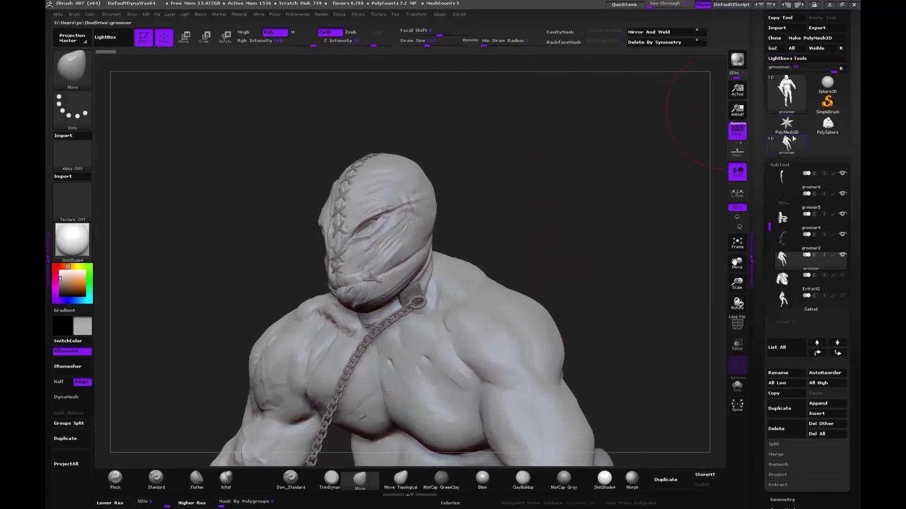
left_click(828, 123)
mouse_move(453, 142)
left_mouse_down()
mouse_move(421, 151)
mouse_move(427, 164)
mouse_move(370, 174)
mouse_move(575, 148)
mouse_move(556, 152)
left_mouse_up()
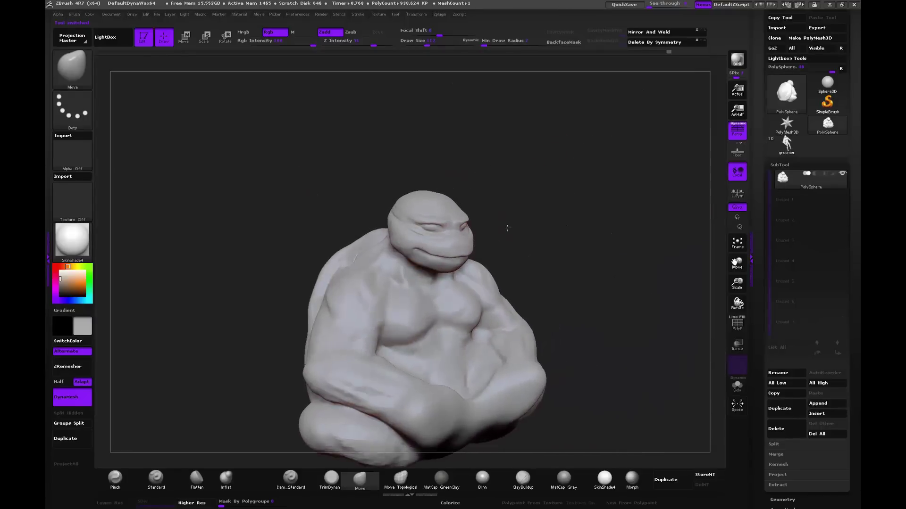
Step: With Draw Size 88, use the Move brush to push the snout tip outward and down
left_click_drag(453, 247, 516, 293, "alt")
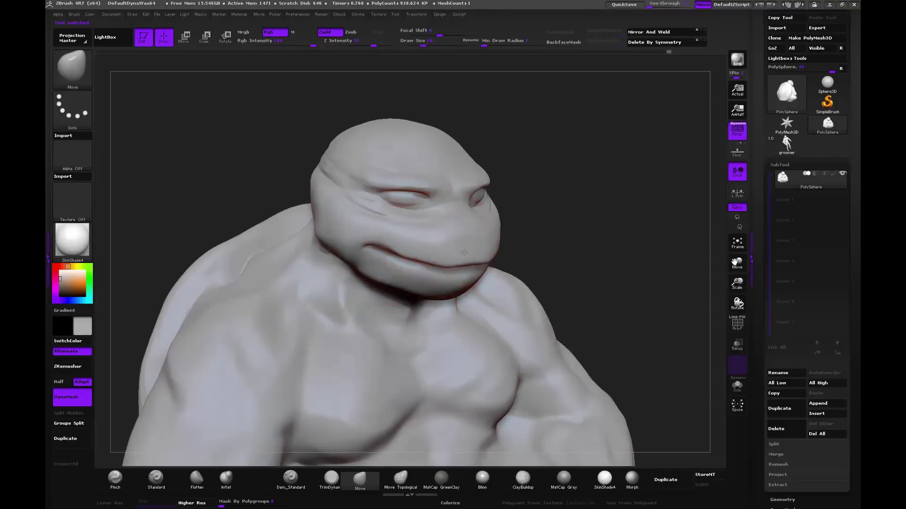
key("bracketleft")
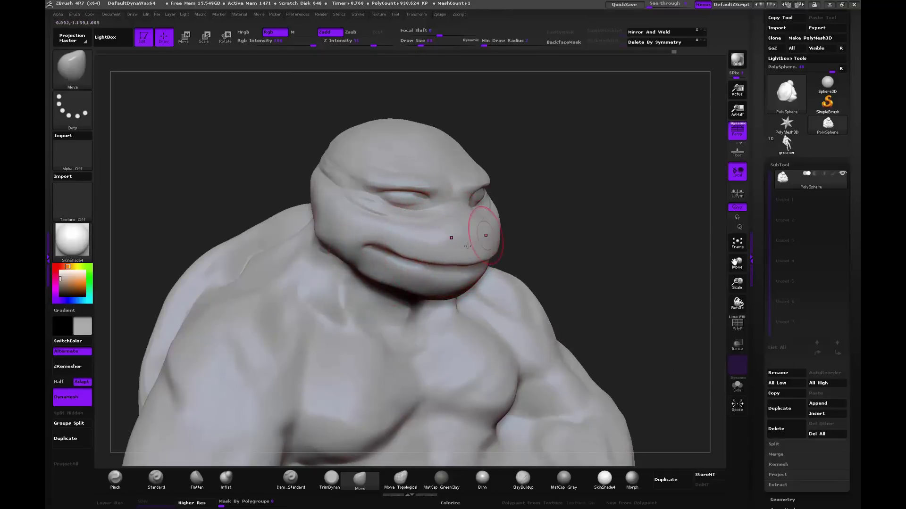
left_click_drag(509, 222, 476, 221)
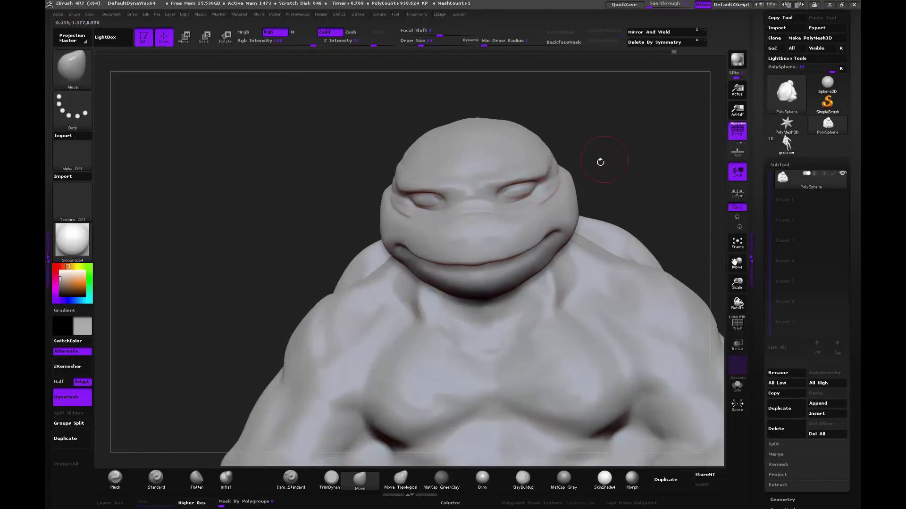
left_click_drag(598, 159, 536, 248)
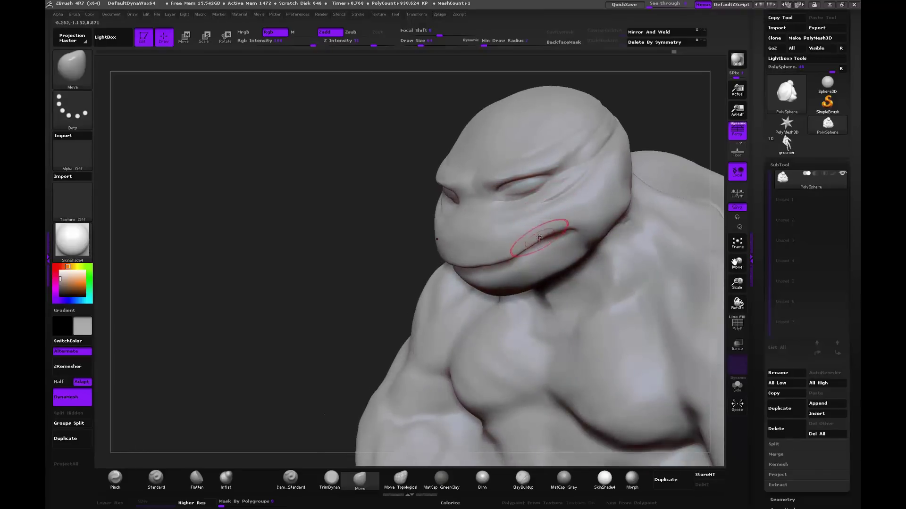
mouse_move(376, 239)
left_mouse_down()
mouse_move(591, 133)
mouse_move(566, 156)
left_mouse_up()
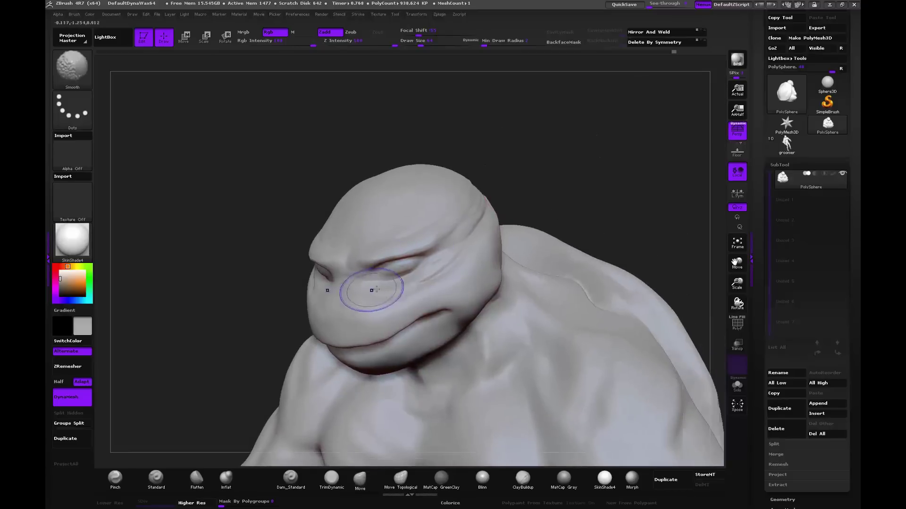
left_click_drag(613, 122, 557, 188)
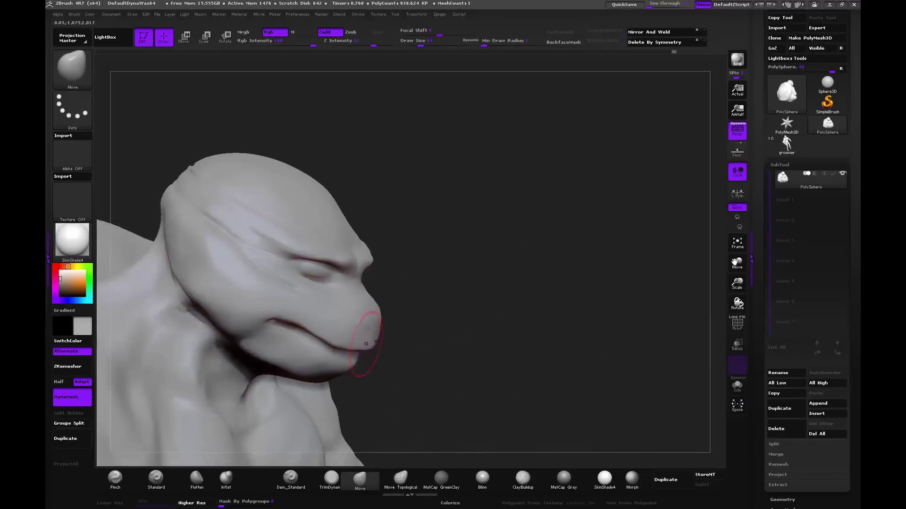
left_click_drag(368, 326, 377, 330)
Step: Check the new muzzle in side profile, and briefly open and close File Explorer
left_click_drag(398, 298, 415, 299)
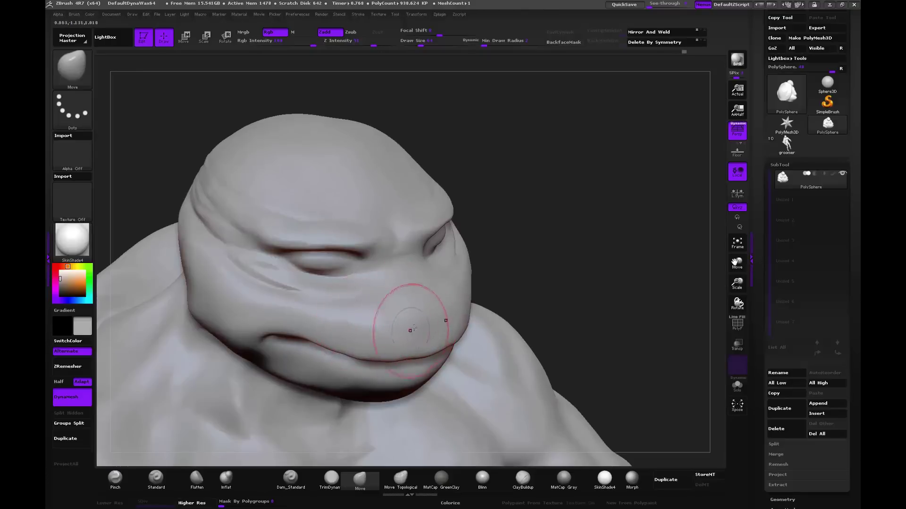
mouse_move(340, 255)
left_mouse_down()
mouse_move(374, 236)
mouse_move(415, 323)
left_mouse_up()
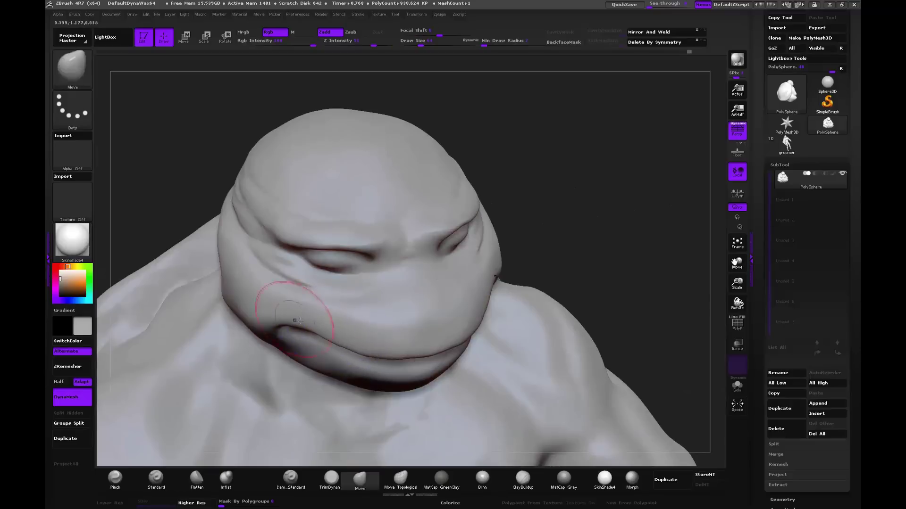
left_click_drag(198, 181, 226, 263)
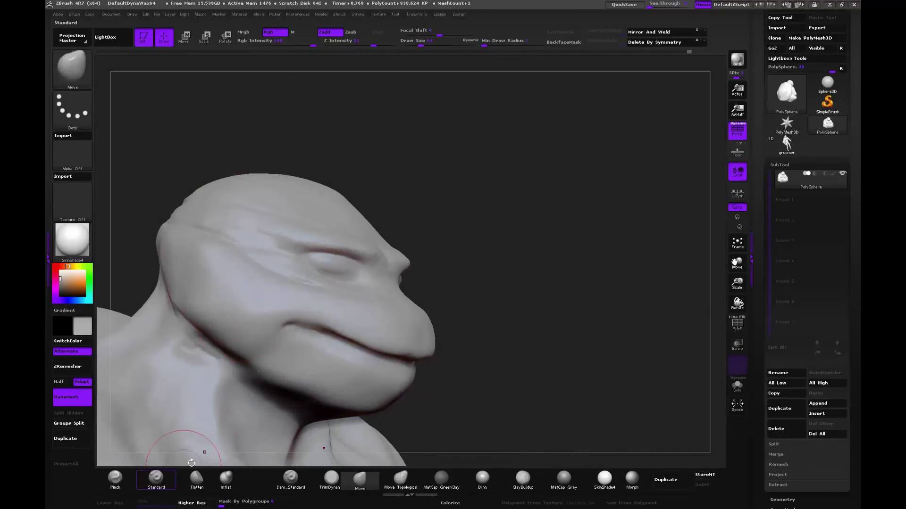
key("super")
left_click(116, 503)
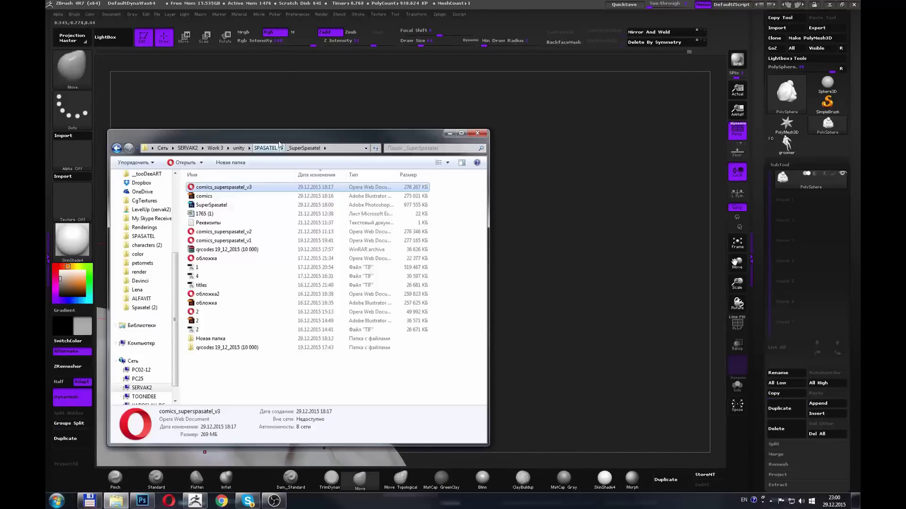
left_click_drag(264, 134, 207, 149)
left_click(105, 280)
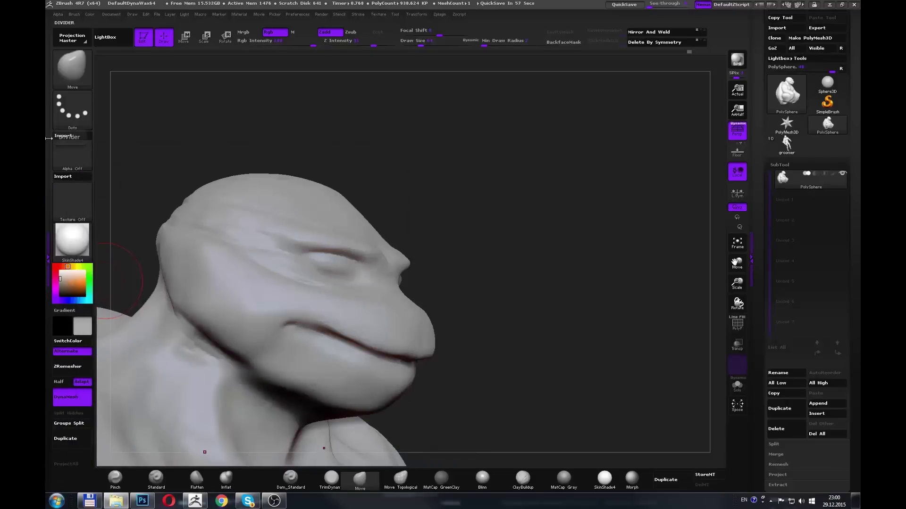
Step: Carve a Dam_Standard crease along the cheek beside the smile and check it from front views
left_click_drag(538, 158, 481, 255)
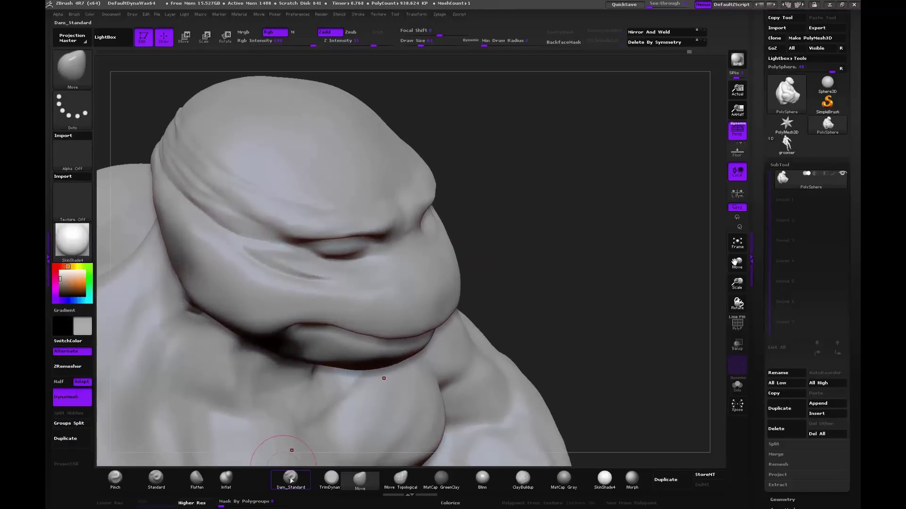
left_click(291, 478)
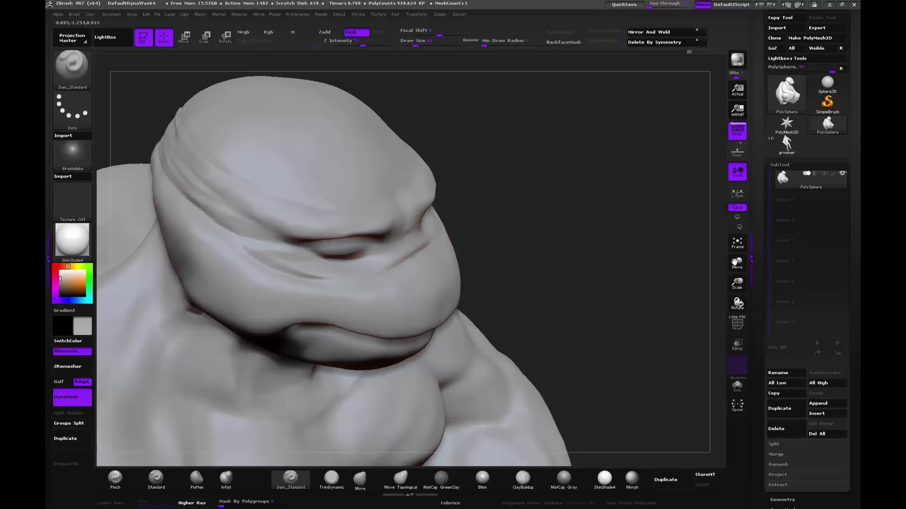
left_click_drag(385, 268, 424, 236)
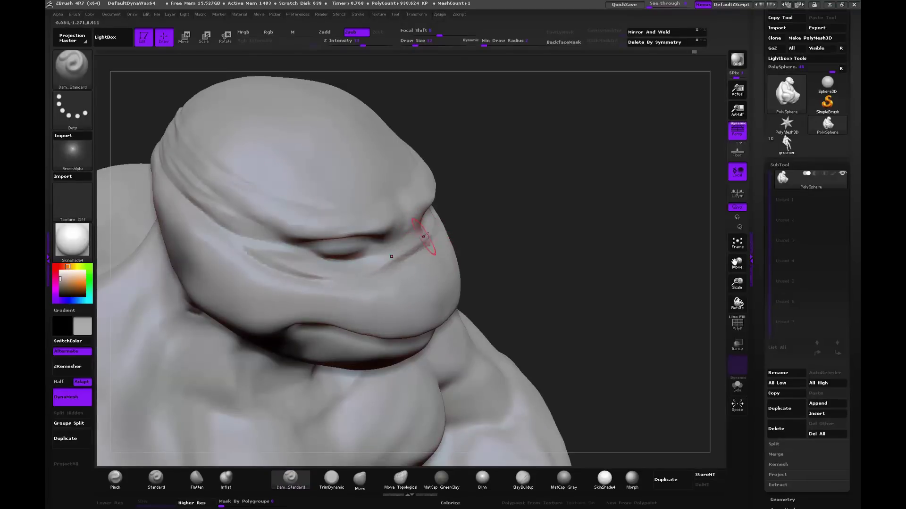
left_click_drag(495, 204, 404, 226)
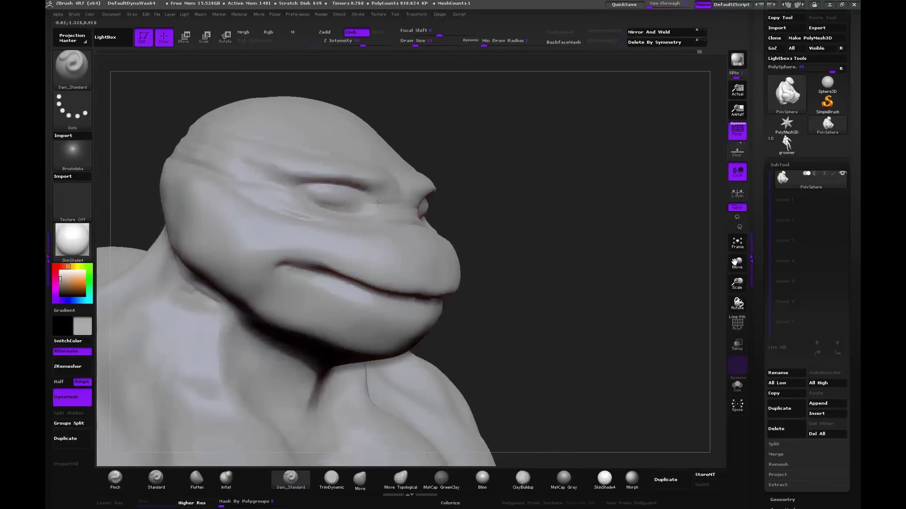
mouse_move(418, 184)
left_mouse_down()
mouse_move(415, 198)
mouse_move(427, 186)
mouse_move(412, 171)
mouse_move(417, 179)
mouse_move(527, 177)
left_mouse_up()
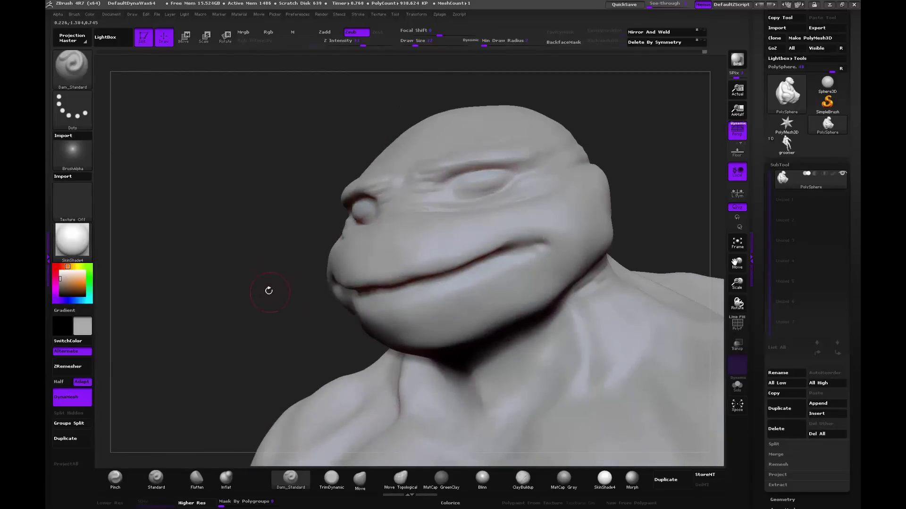
mouse_move(268, 290)
left_mouse_down()
mouse_move(315, 270)
mouse_move(460, 240)
mouse_move(359, 257)
mouse_move(400, 253)
left_mouse_up()
left_click_drag(499, 225, 445, 251)
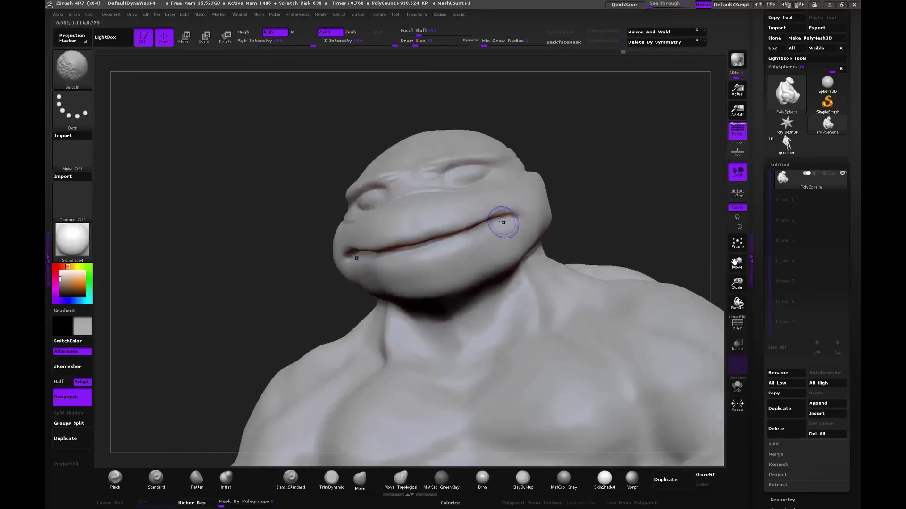
Step: Smooth the brow and carve a sharp Dam_Standard crease along the upper eyelid
left_click_drag(630, 167, 614, 122)
left_click_drag(448, 196, 405, 207, "shift")
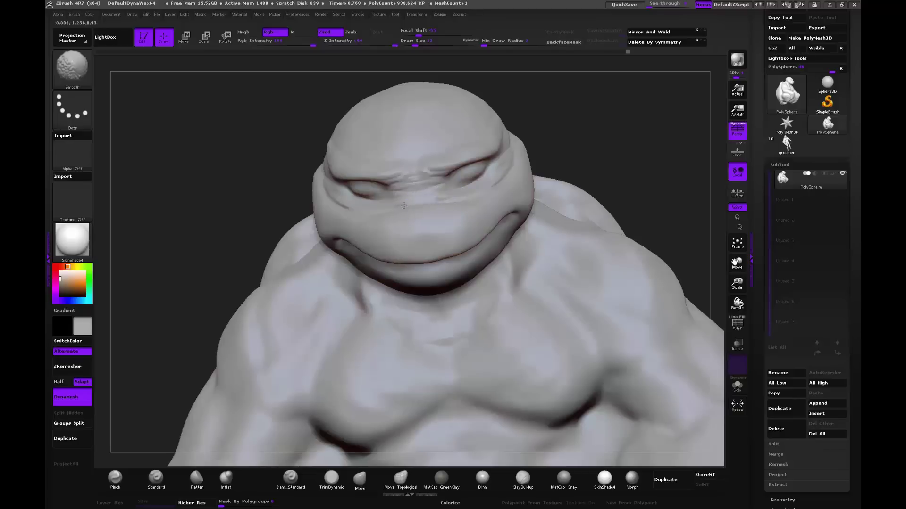
mouse_move(609, 198)
left_mouse_down()
mouse_move(612, 156)
mouse_move(613, 170)
left_mouse_up()
left_click_drag(451, 201, 352, 212)
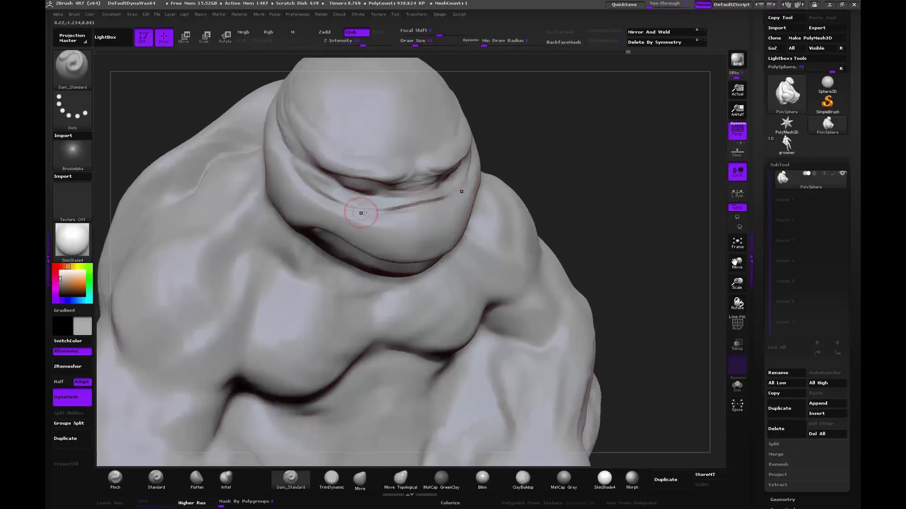
Step: Try the Pinch brush while orbiting the head, then return to Dam_Standard
left_click(115, 478)
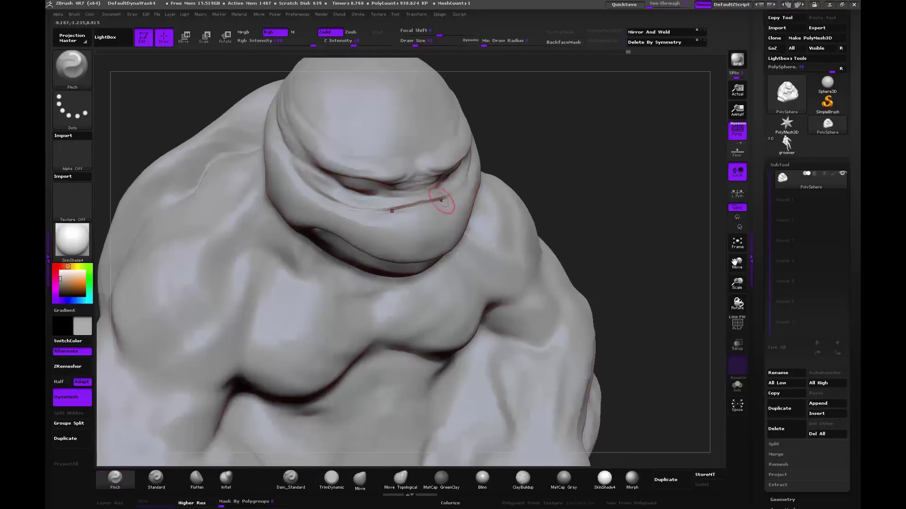
mouse_move(487, 181)
left_mouse_down()
mouse_move(550, 162)
mouse_move(505, 178)
left_mouse_up()
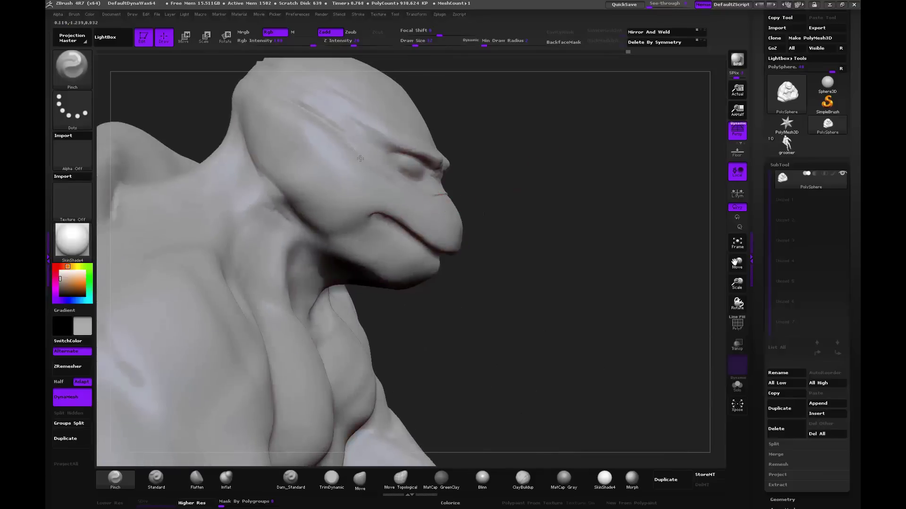
left_click_drag(361, 158, 313, 363)
left_click(291, 478)
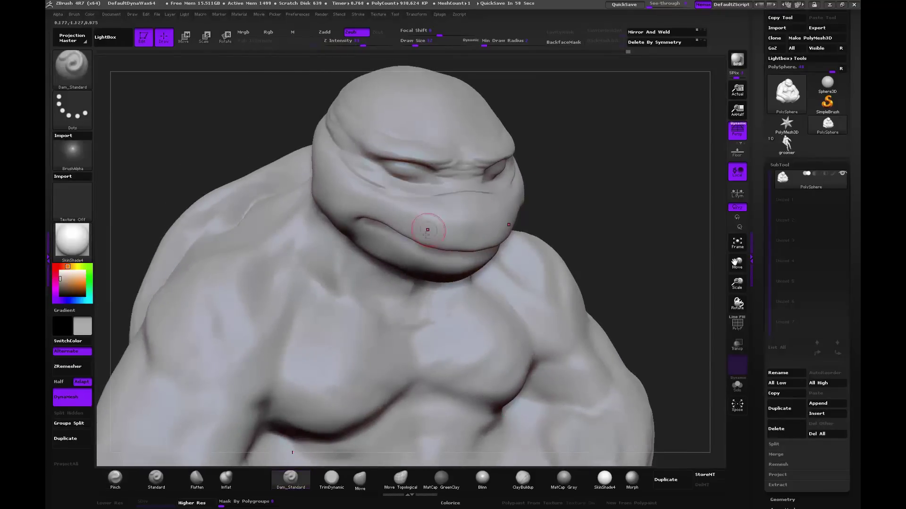
left_click_drag(593, 173, 591, 156)
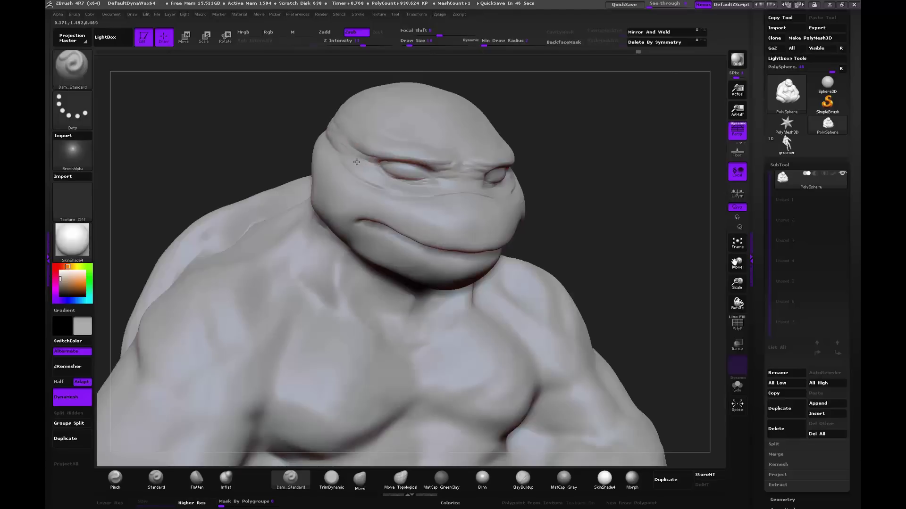
left_click_drag(332, 140, 325, 125)
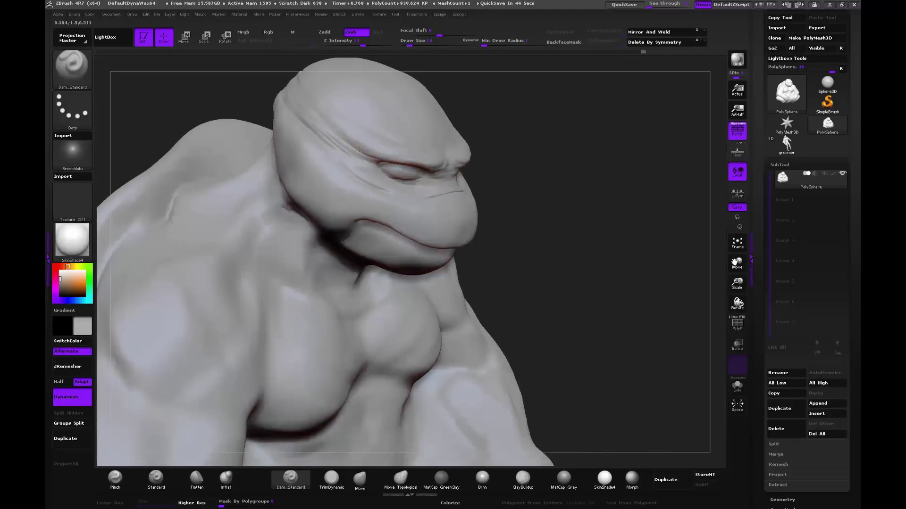
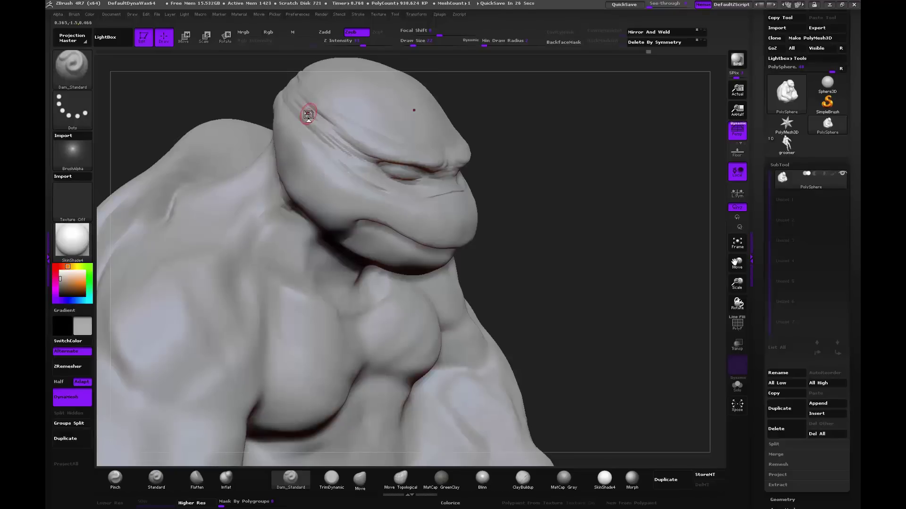
Step: Select the Move brush and enlarge Draw Size to span the chest from a front view
mouse_move(578, 184)
left_mouse_down()
mouse_move(546, 211)
mouse_move(602, 137)
mouse_move(398, 418)
left_mouse_up()
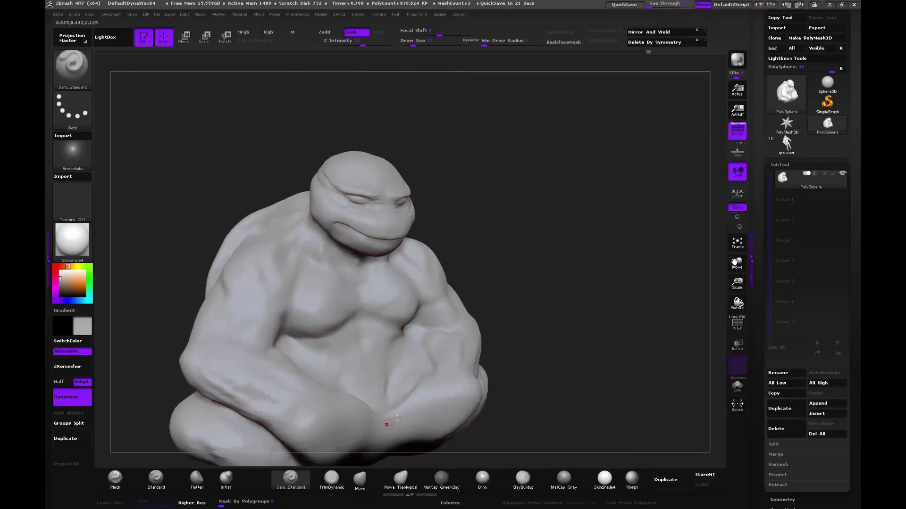
left_click(360, 482)
mouse_move(520, 324)
left_mouse_down()
mouse_move(552, 287)
mouse_move(487, 301)
left_mouse_up()
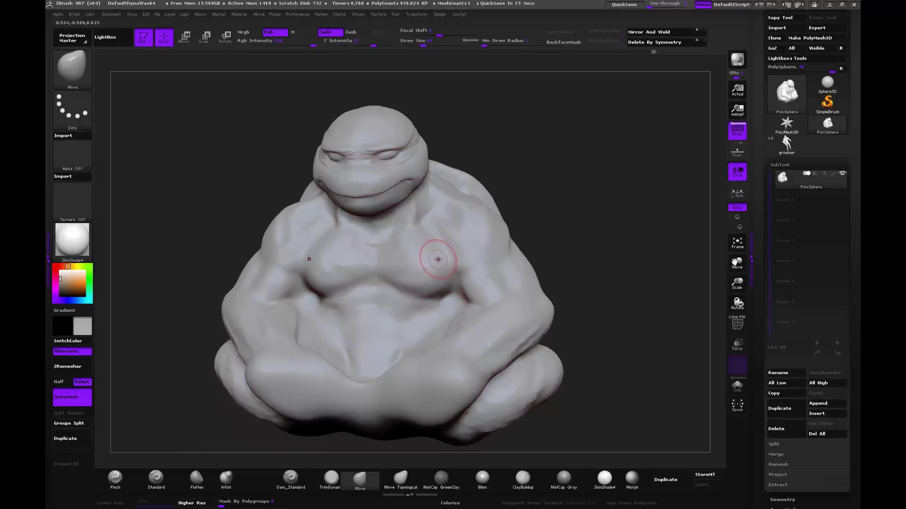
left_click_drag(440, 242, 448, 257)
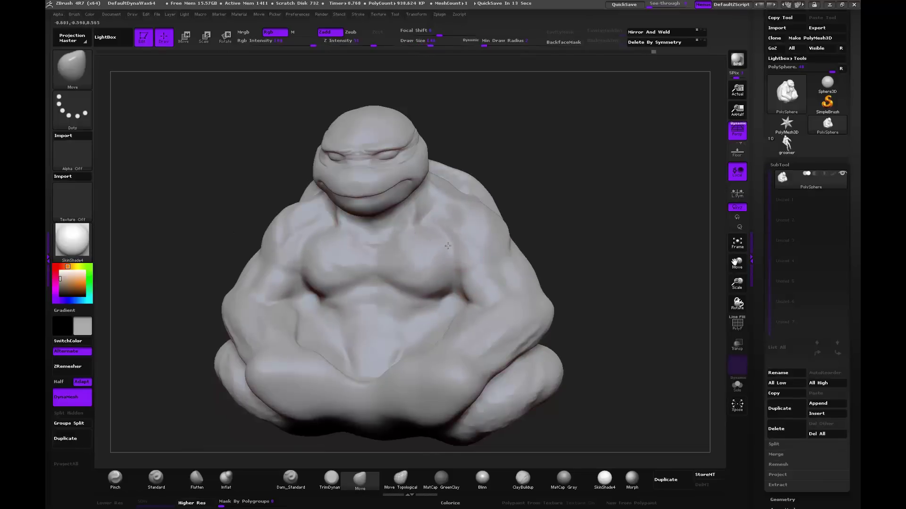
key("bracketright")
Step: Push the pectorals fuller and carve a mirrored crease beneath the chest
left_click_drag(526, 202, 514, 235)
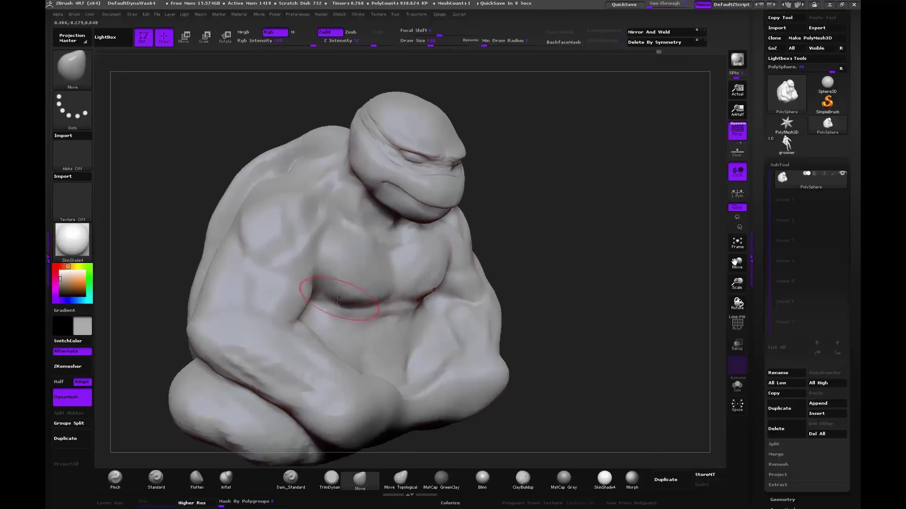
left_click_drag(358, 311, 365, 280)
mouse_move(590, 283)
left_mouse_down()
mouse_move(566, 279)
mouse_move(580, 283)
left_mouse_up()
mouse_move(330, 292)
left_mouse_down()
mouse_move(358, 283)
mouse_move(350, 276)
mouse_move(365, 254)
mouse_move(349, 233)
mouse_move(377, 257)
left_mouse_up()
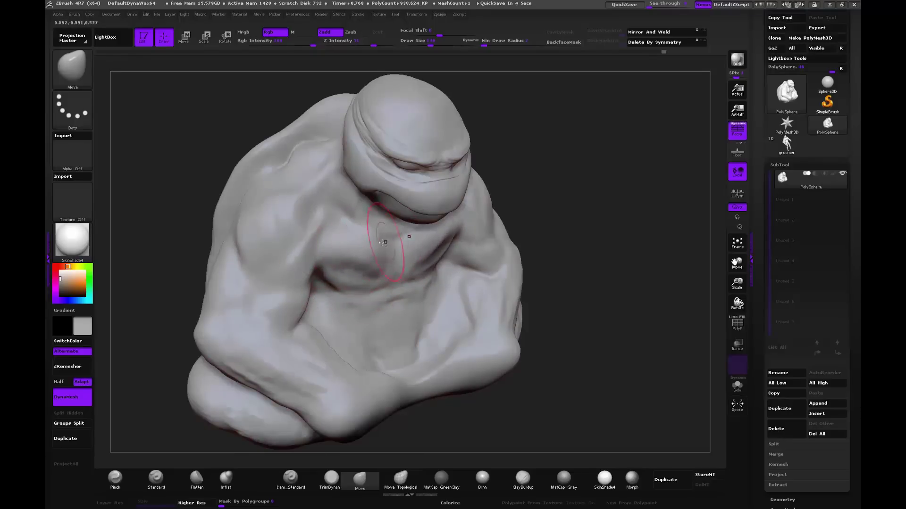
left_click_drag(372, 217, 401, 254)
Step: Check the chest from new angles and refine the pectoral's lower edge
mouse_move(585, 189)
left_mouse_down()
mouse_move(564, 179)
mouse_move(524, 193)
left_mouse_up()
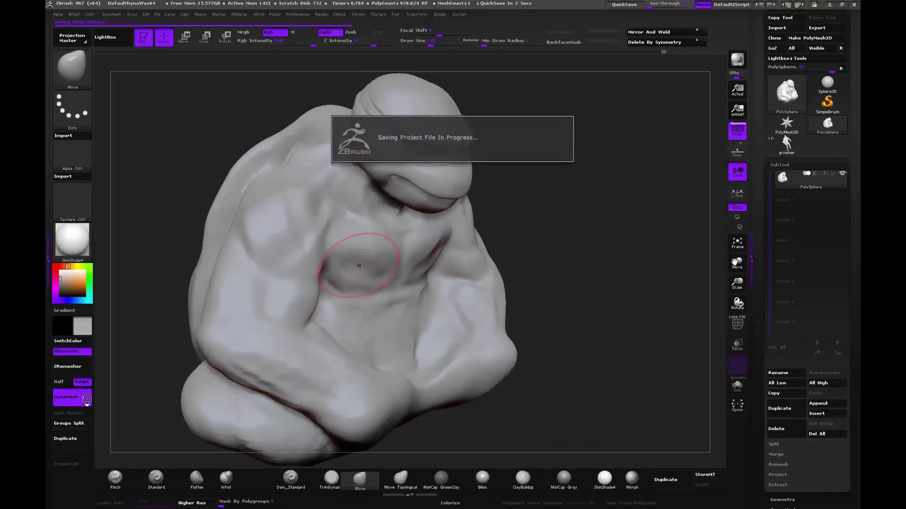
left_click_drag(568, 232, 353, 263)
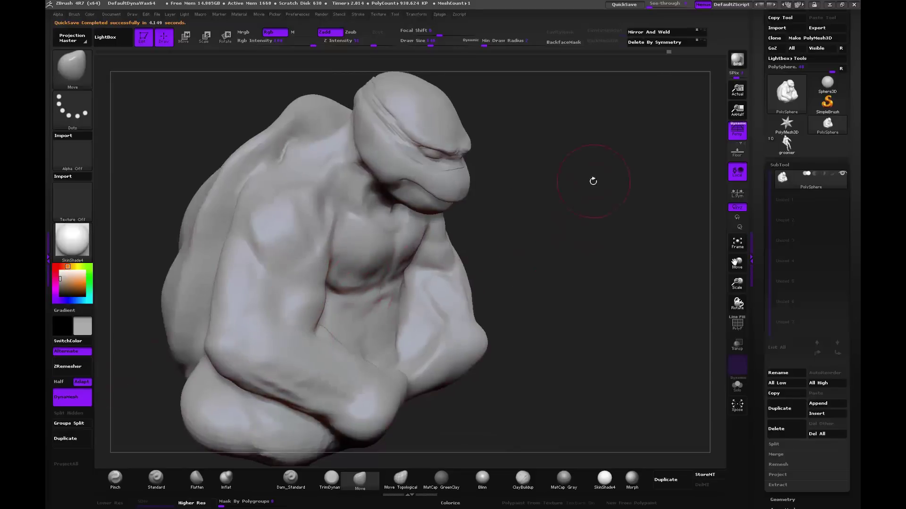
left_click_drag(592, 189, 385, 228)
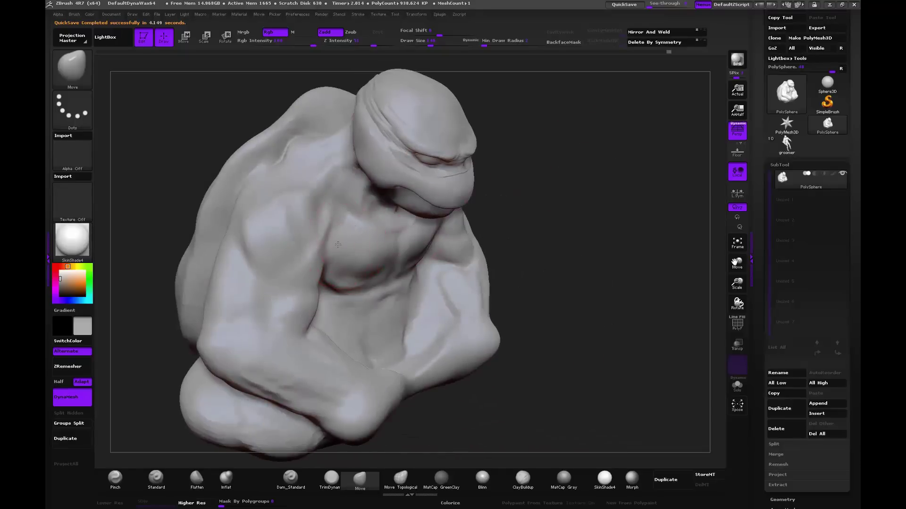
left_click_drag(338, 245, 360, 261)
key("b")
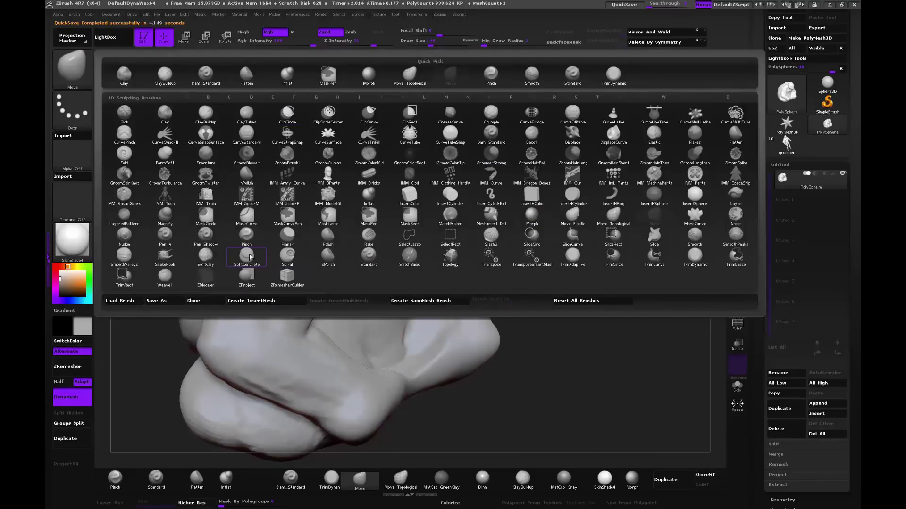
mouse_move(287, 278)
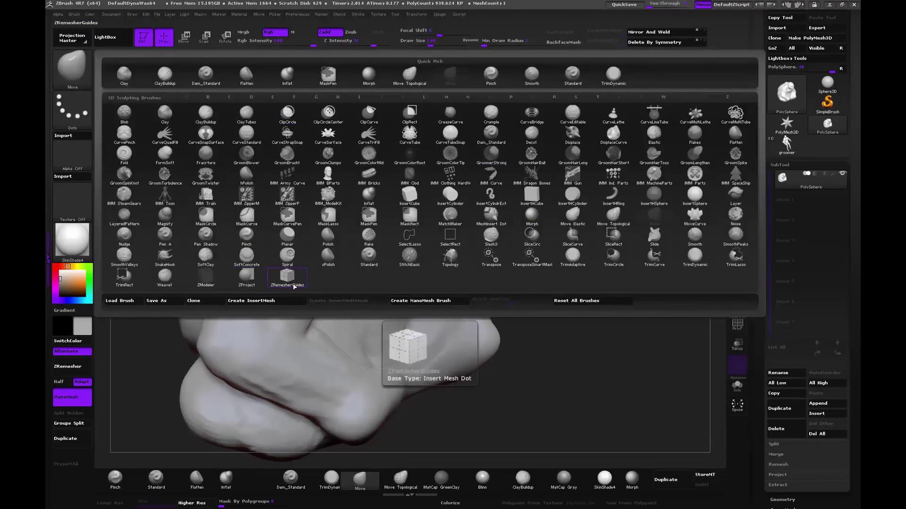
Step: Close the brush list and reshape the back of the neck from a side view
left_click(292, 287)
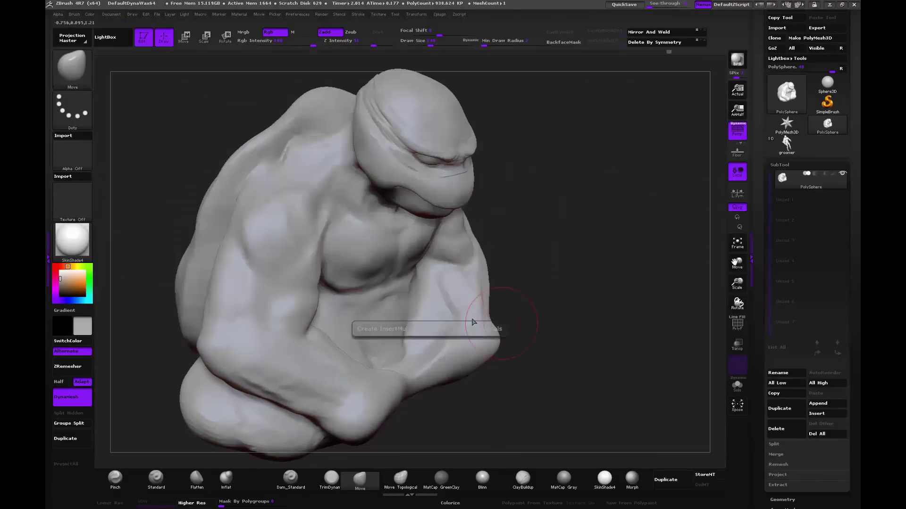
left_click_drag(485, 286, 325, 169)
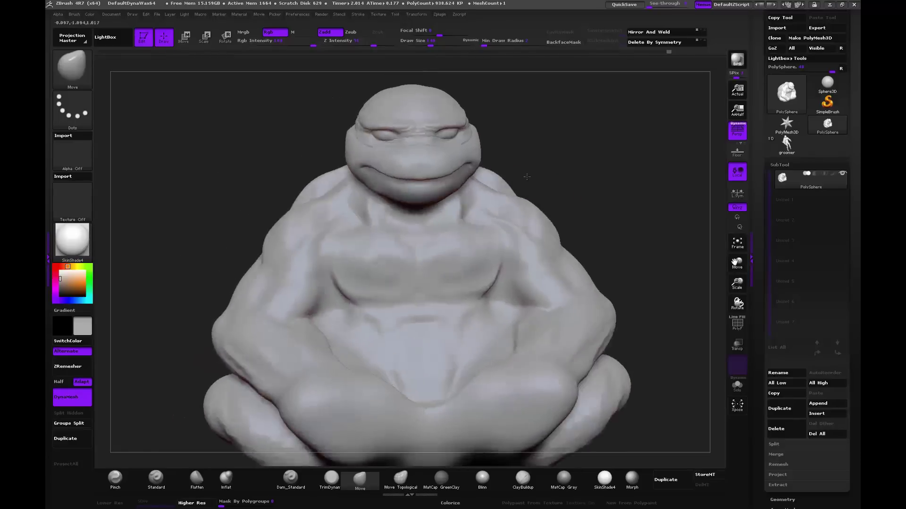
left_click_drag(546, 195, 359, 283)
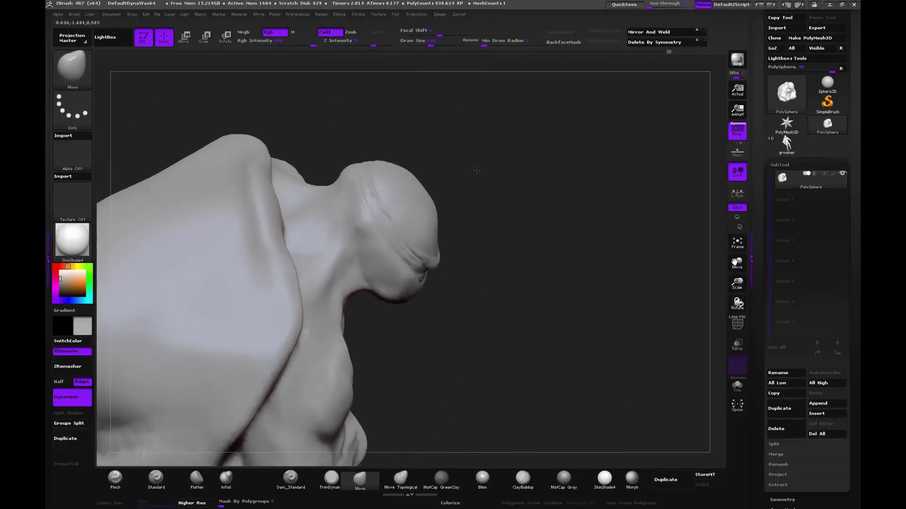
left_click_drag(339, 245, 325, 227)
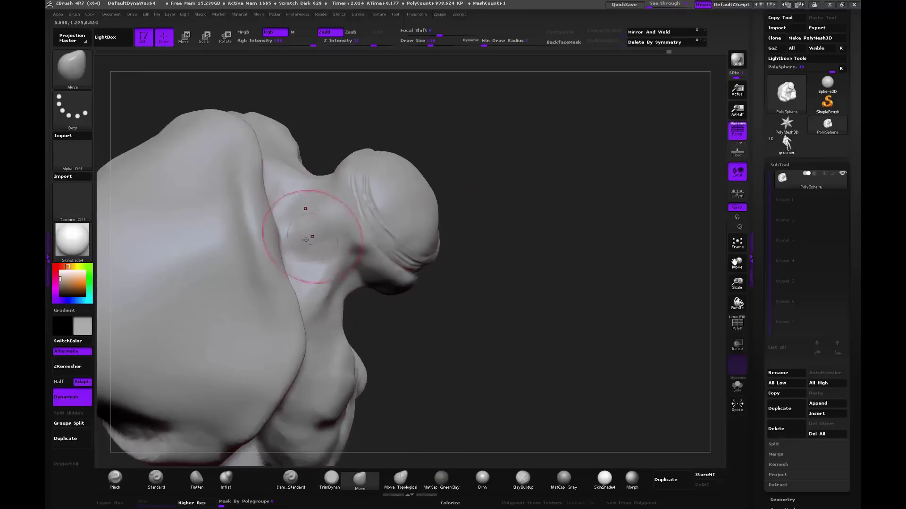
left_click_drag(519, 141, 463, 111)
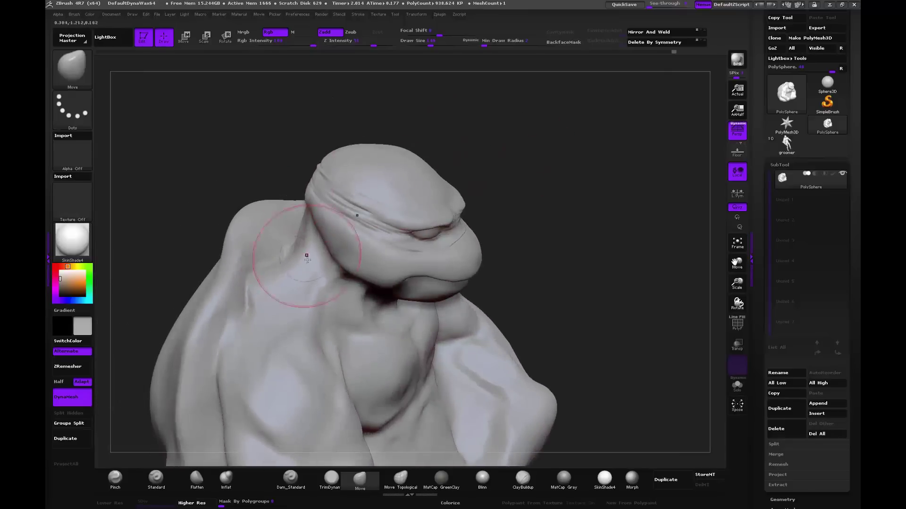
left_click_drag(590, 235, 519, 226)
left_click_drag(281, 223, 302, 201)
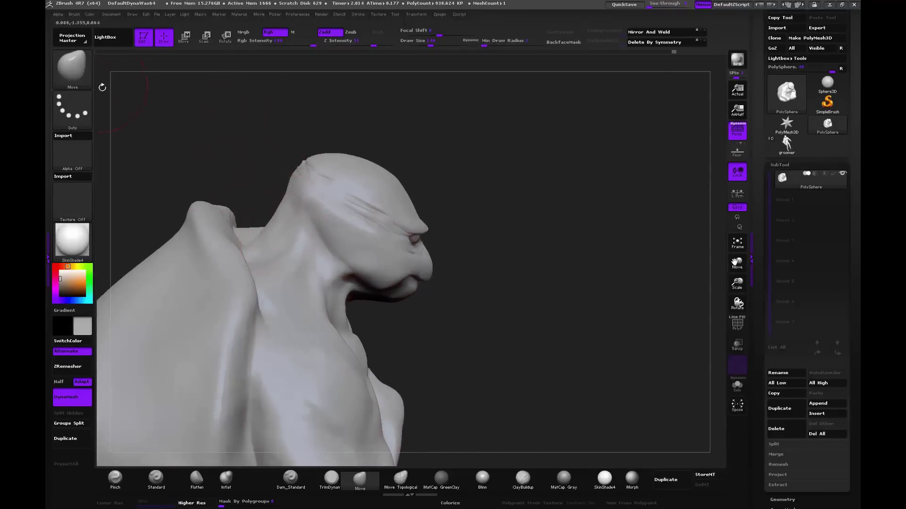
Step: Browse the brush list while viewing the head from above and in profile
left_click(72, 69)
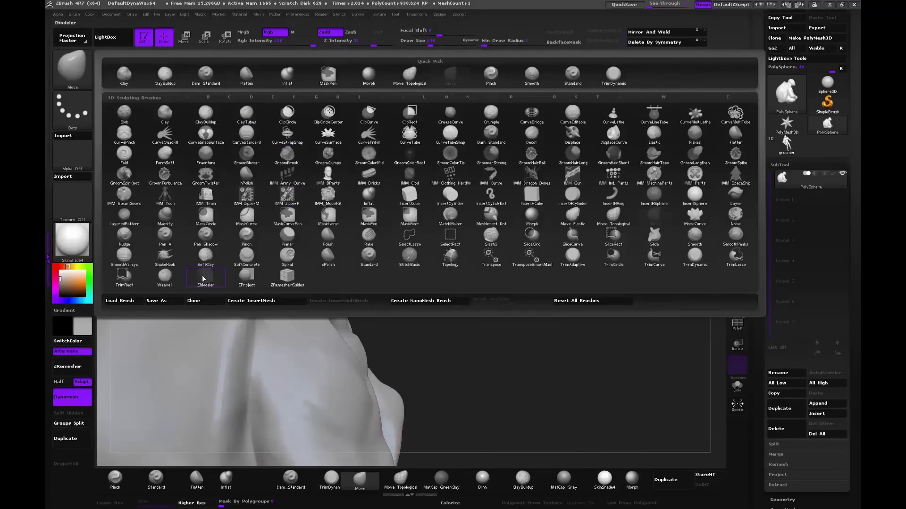
mouse_move(471, 320)
left_mouse_down()
mouse_move(487, 170)
mouse_move(284, 208)
left_mouse_up()
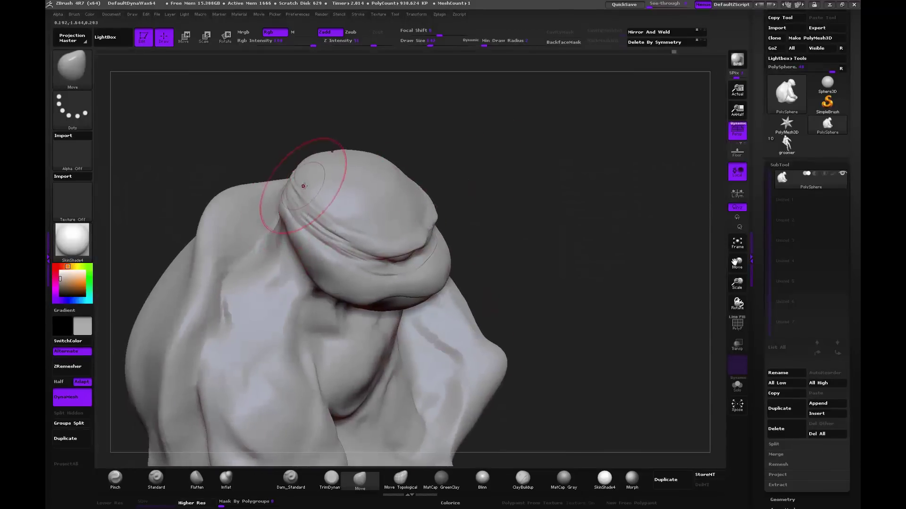
mouse_move(289, 175)
left_mouse_down()
mouse_move(286, 160)
mouse_move(292, 240)
mouse_move(300, 224)
left_mouse_up()
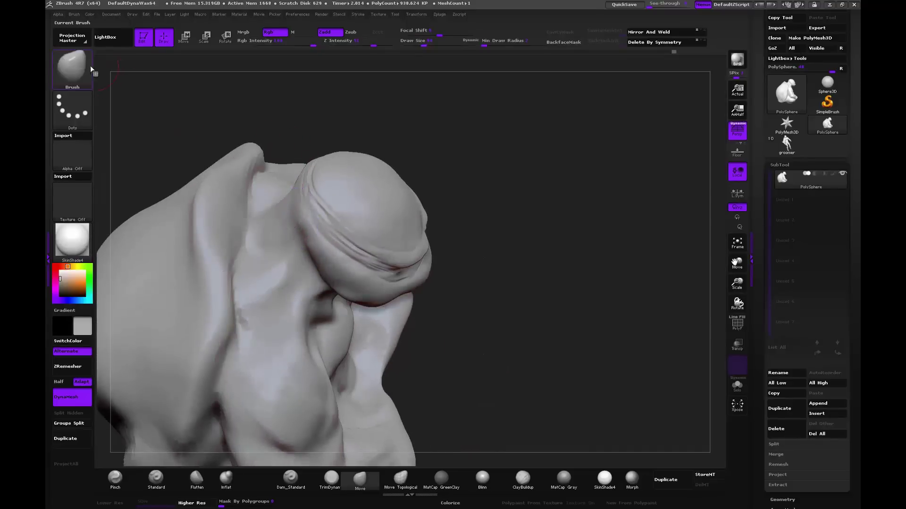
key("b")
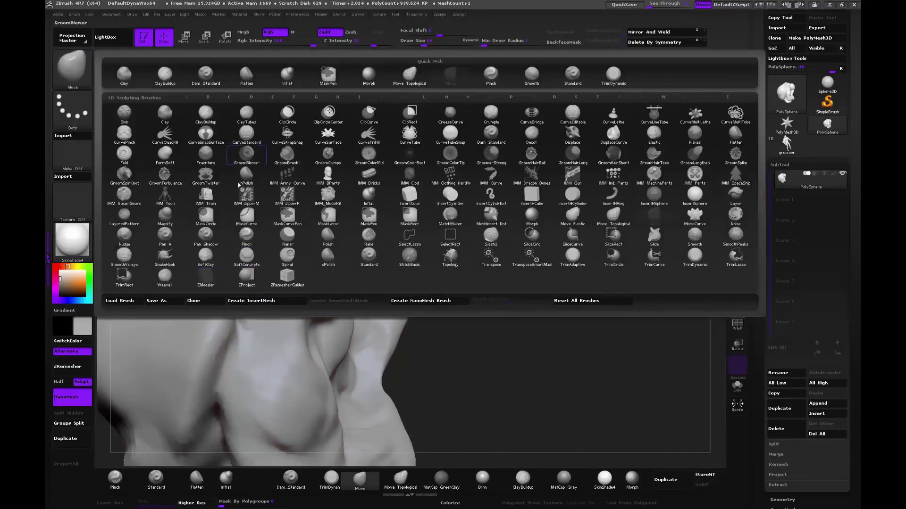
key("b")
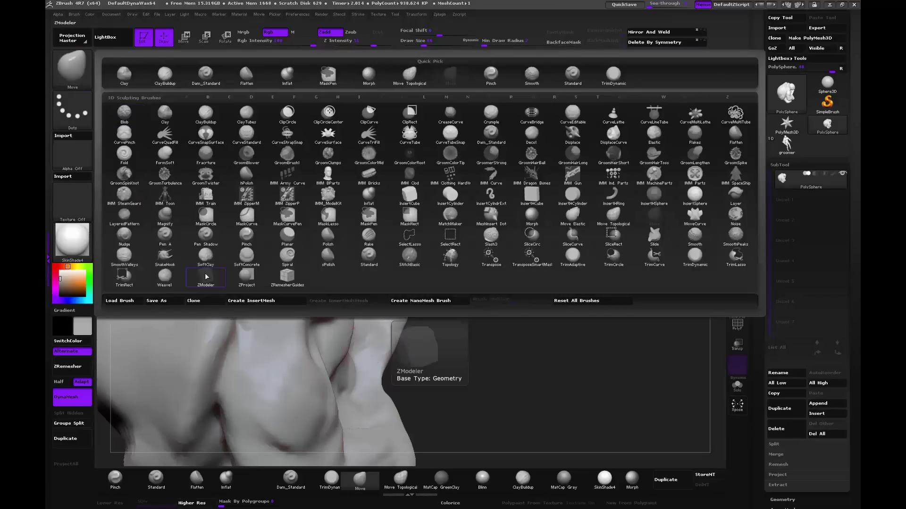
mouse_move(518, 365)
left_mouse_down()
mouse_move(502, 303)
mouse_move(491, 298)
left_mouse_up()
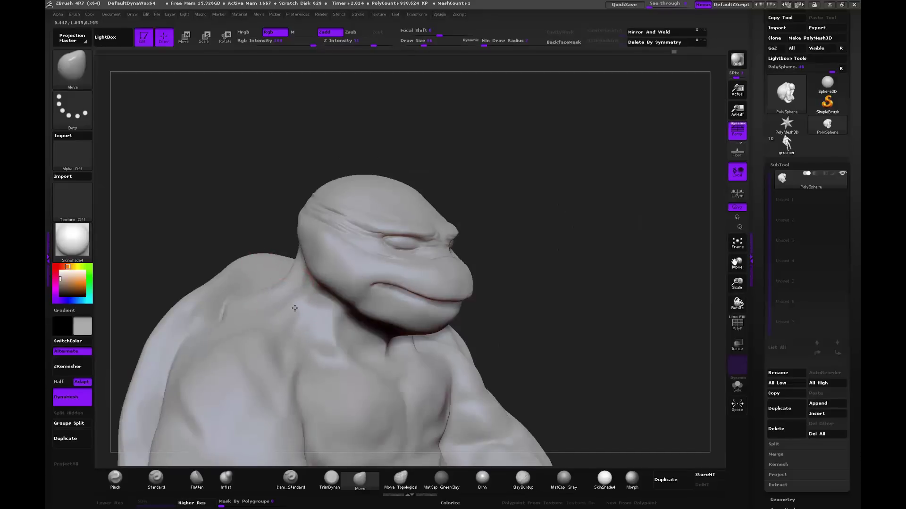
left_click_drag(479, 178, 453, 179)
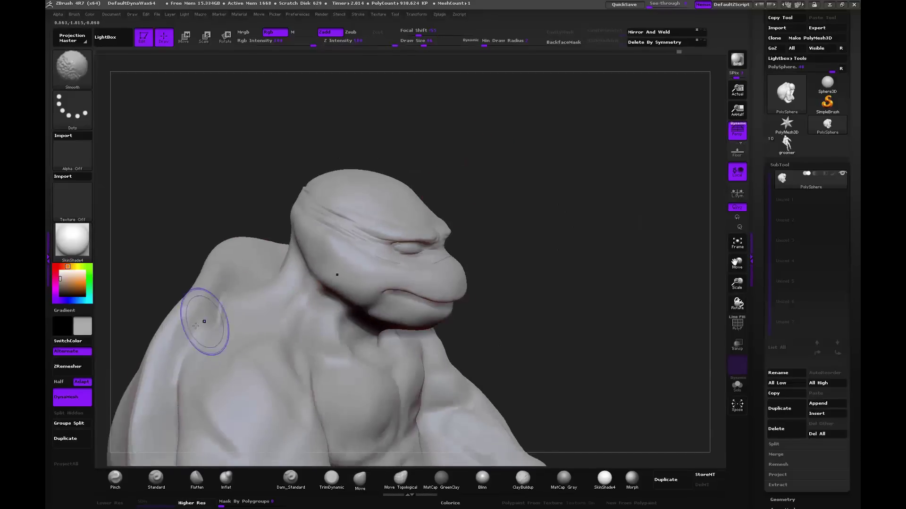
Step: Return to the Move brush and pull the left shoulder into a rounder dome
left_click(360, 478)
mouse_move(242, 216)
left_mouse_down()
mouse_move(232, 266)
mouse_move(254, 287)
left_mouse_up()
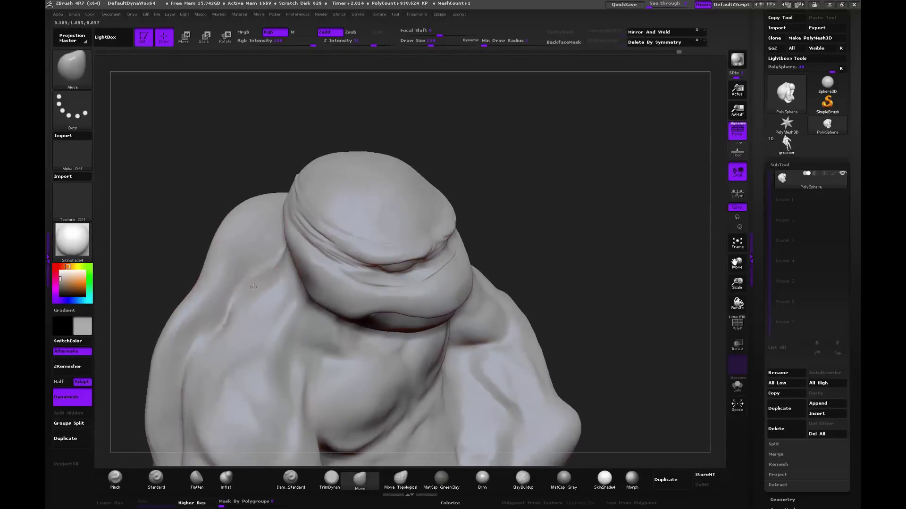
left_click_drag(279, 135, 219, 283)
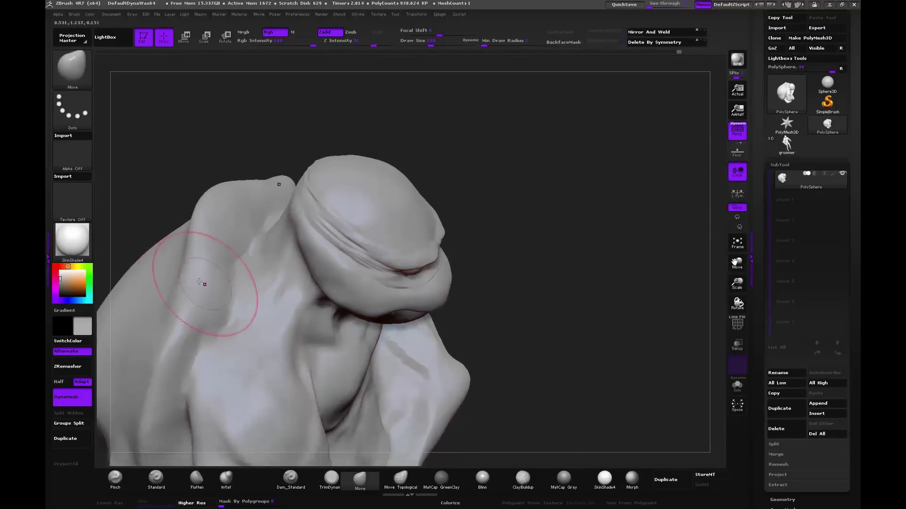
left_click_drag(199, 233, 221, 141)
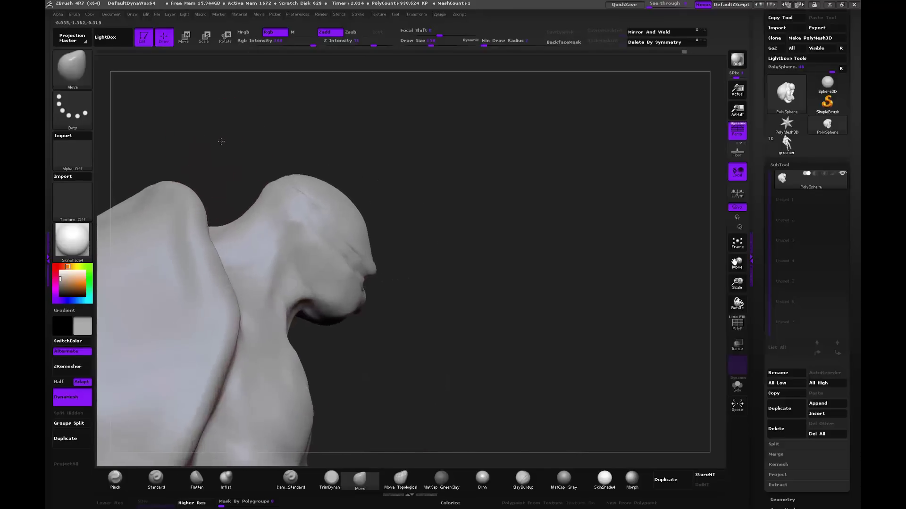
mouse_move(219, 283)
left_mouse_down()
mouse_move(321, 124)
mouse_move(302, 264)
left_mouse_up()
Step: Frame the turtle's face straight on, trying Move Topological before returning to Move
mouse_move(425, 161)
left_mouse_down()
mouse_move(475, 184)
mouse_move(333, 221)
left_mouse_up()
mouse_move(377, 189)
left_mouse_down()
mouse_move(445, 234)
mouse_move(344, 283)
left_mouse_up()
mouse_move(448, 174)
left_mouse_down()
mouse_move(600, 212)
mouse_move(384, 324)
left_mouse_up()
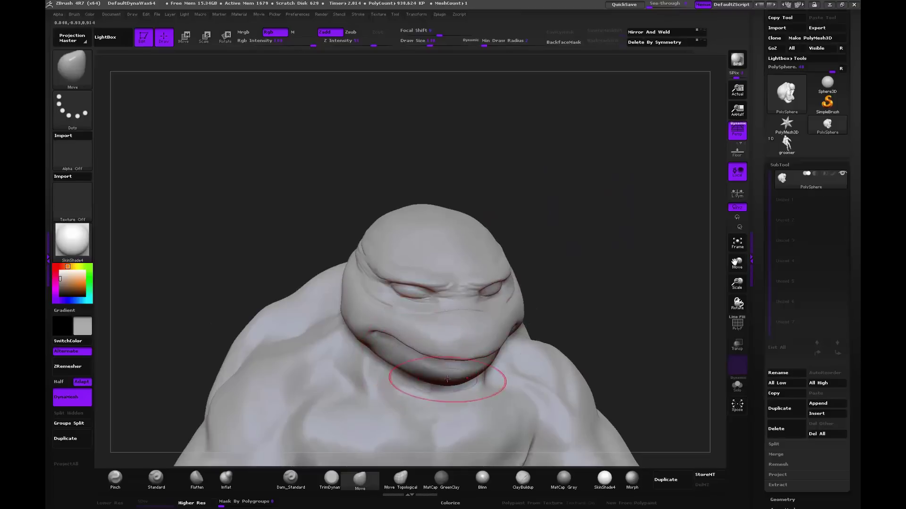
mouse_move(547, 226)
left_mouse_down()
mouse_move(558, 262)
mouse_move(495, 314)
left_mouse_up()
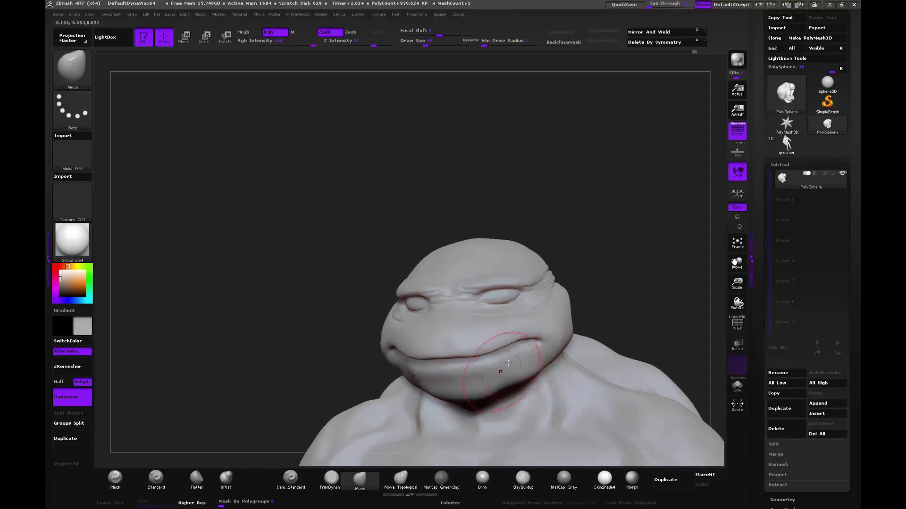
left_click(401, 479)
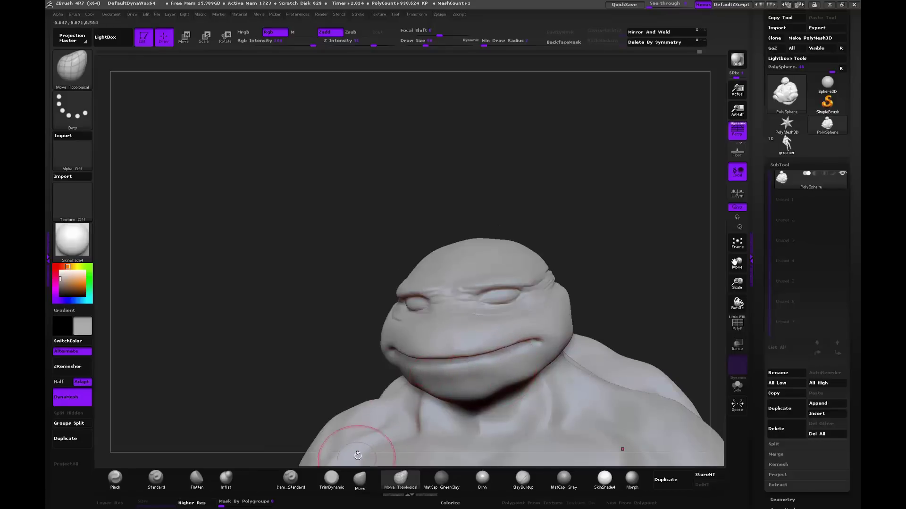
left_click(360, 479)
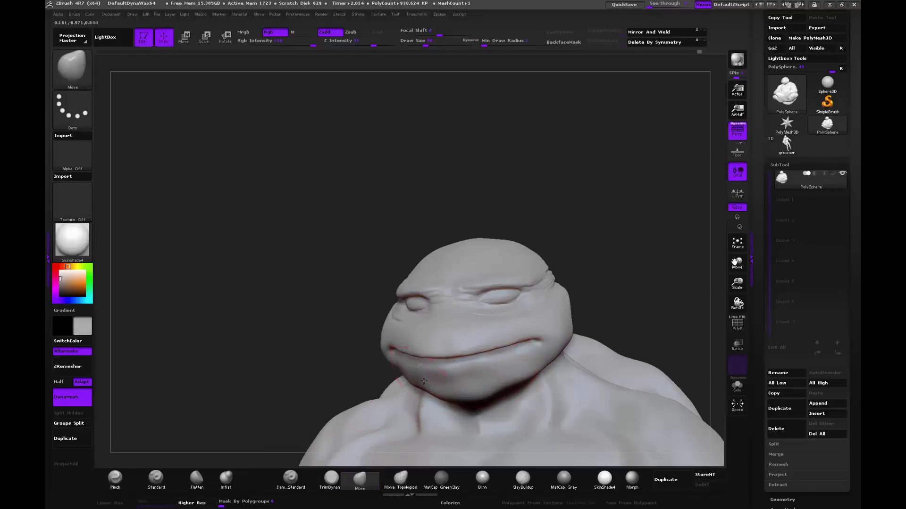
left_click_drag(424, 381, 474, 331)
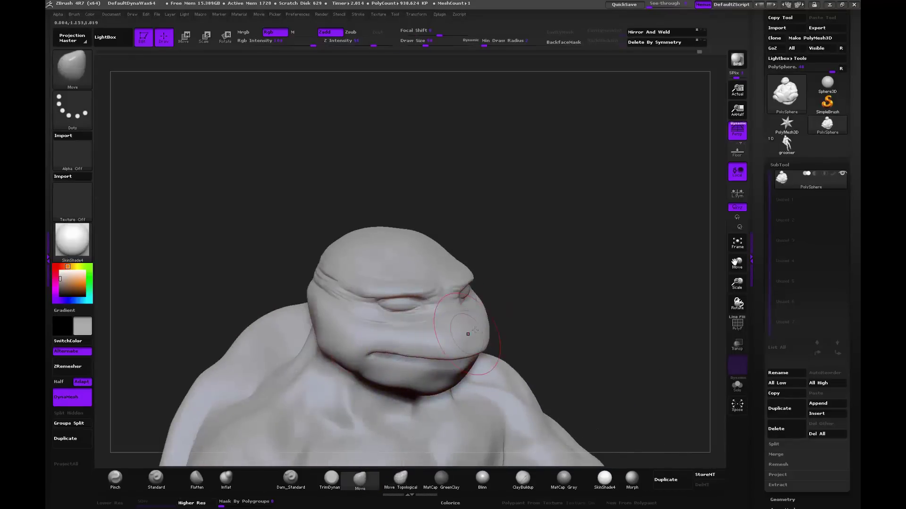
mouse_move(566, 245)
left_mouse_down()
mouse_move(530, 207)
mouse_move(517, 212)
left_mouse_up()
left_click_drag(457, 320, 441, 449)
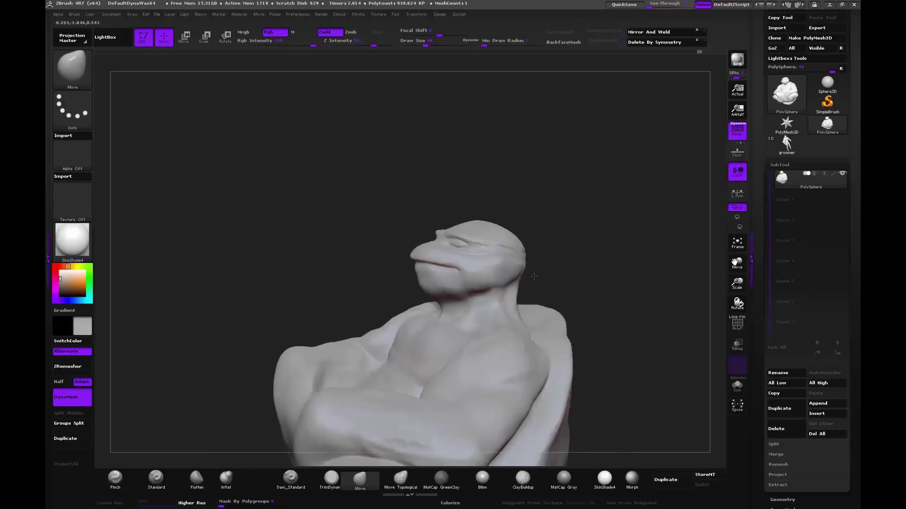
Step: Select ClayBuildup and Shift-smooth the neck surface
left_click(522, 478)
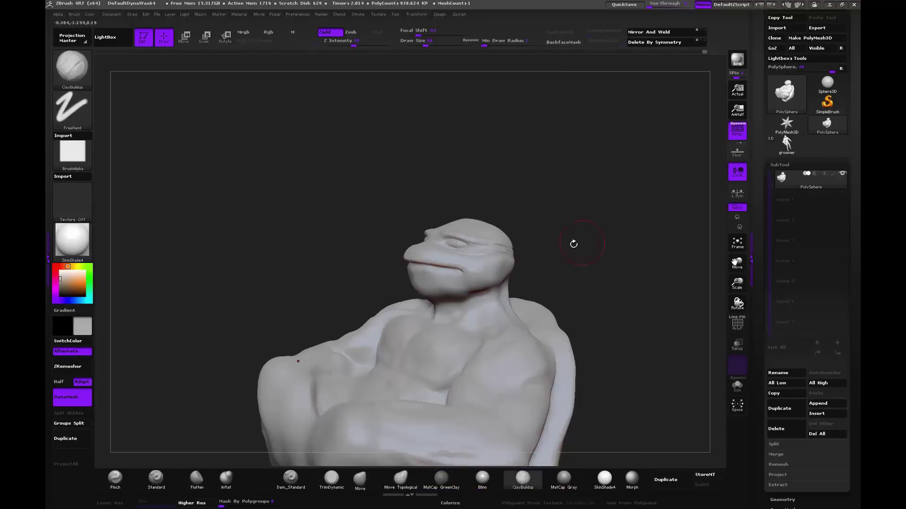
left_click_drag(572, 242, 467, 304)
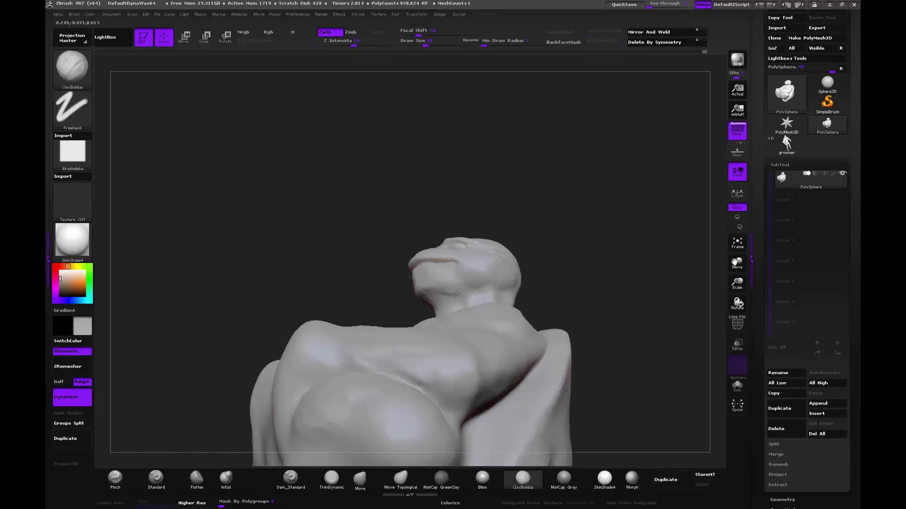
left_click_drag(456, 293, 518, 238)
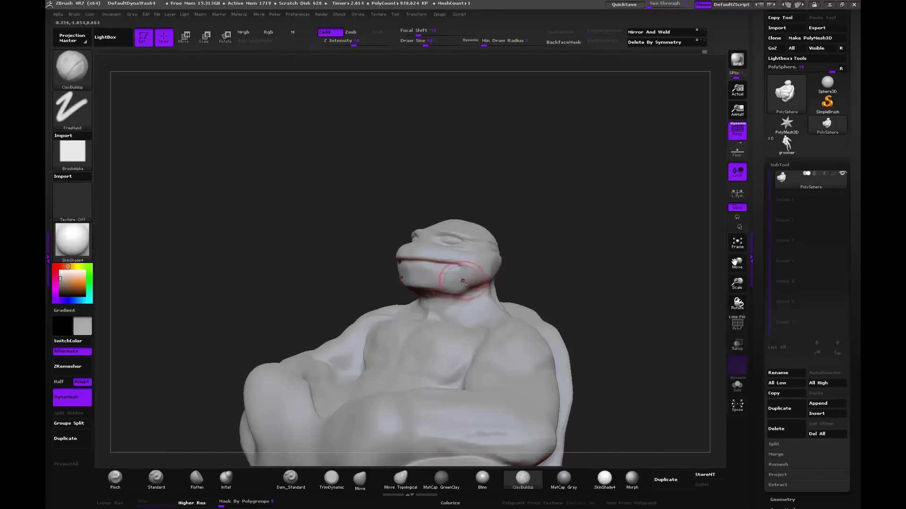
left_click_drag(454, 290, 466, 293)
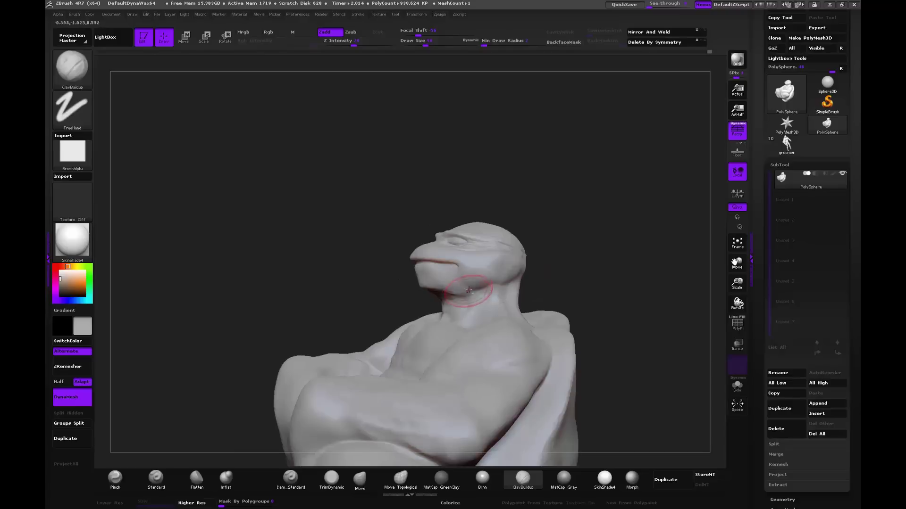
key("shift")
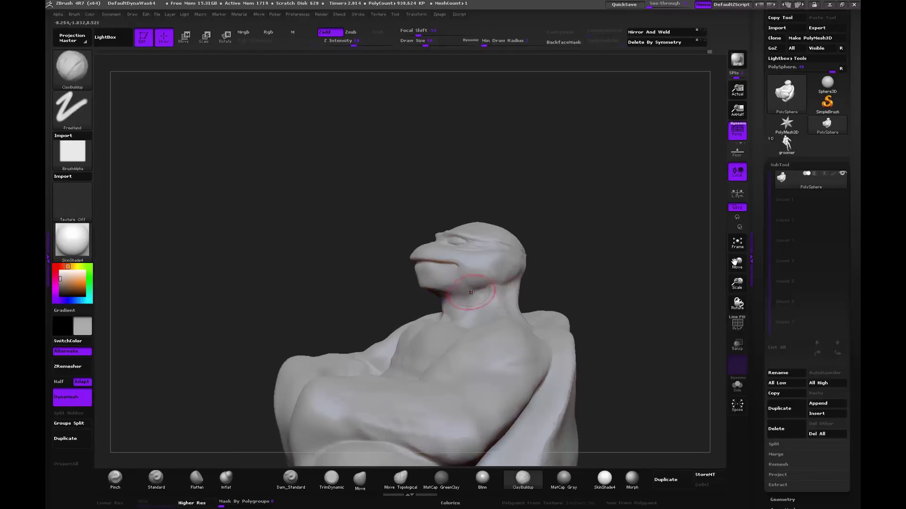
left_click_drag(470, 293, 475, 288)
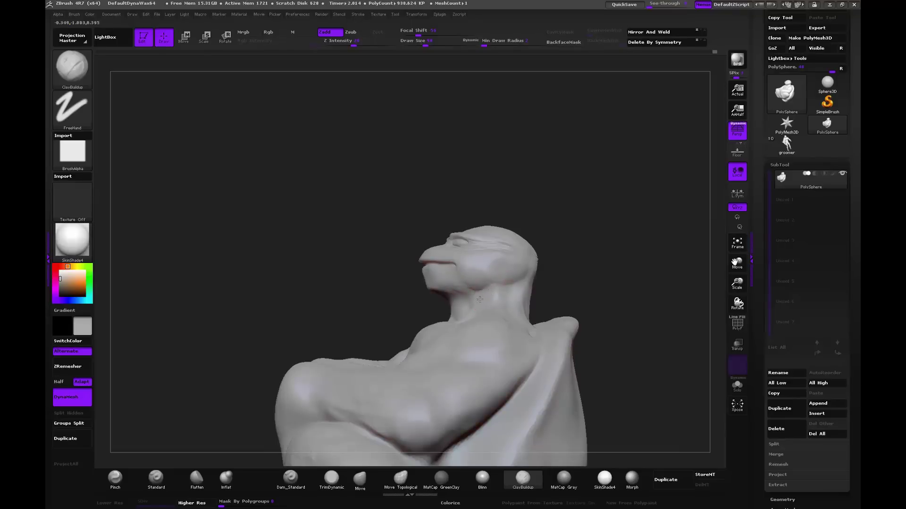
Step: Orbit the turtle through a side profile to a centred front view
left_click_drag(479, 299, 567, 261)
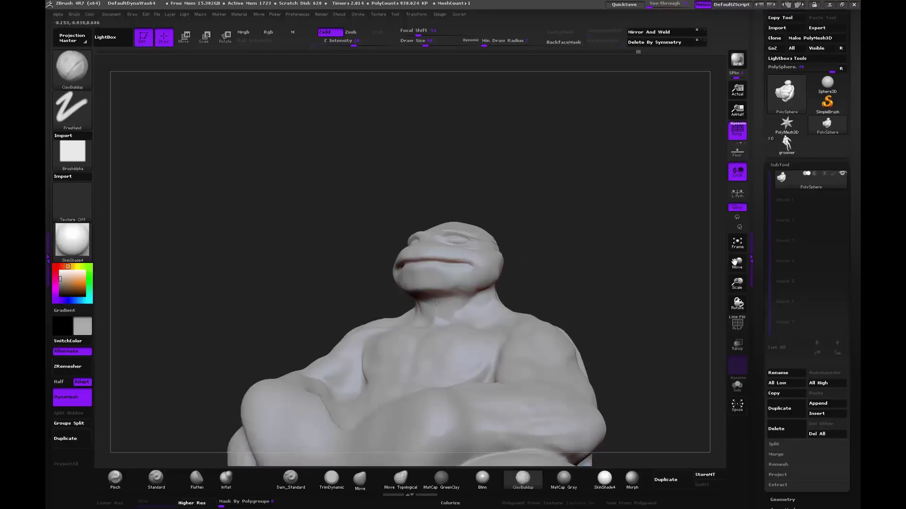
mouse_move(547, 249)
left_mouse_down()
mouse_move(560, 262)
mouse_move(530, 276)
left_mouse_up()
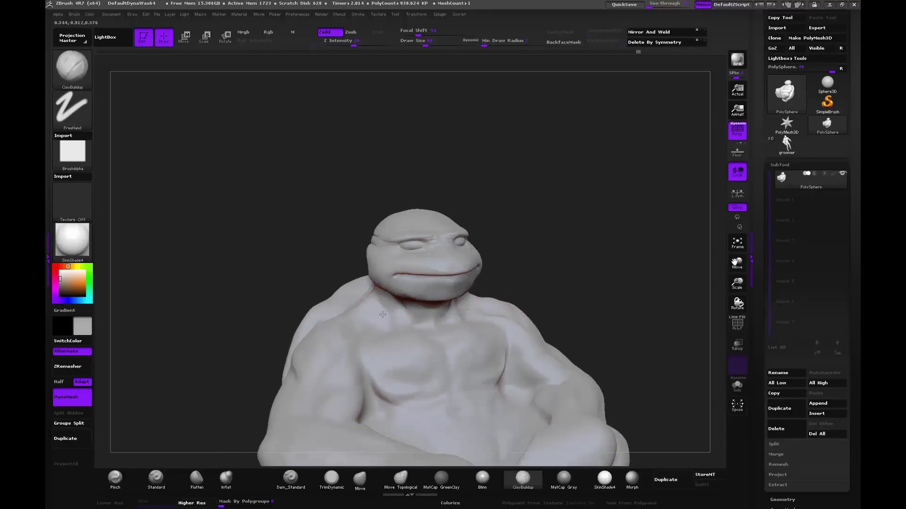
left_click_drag(363, 293, 363, 242)
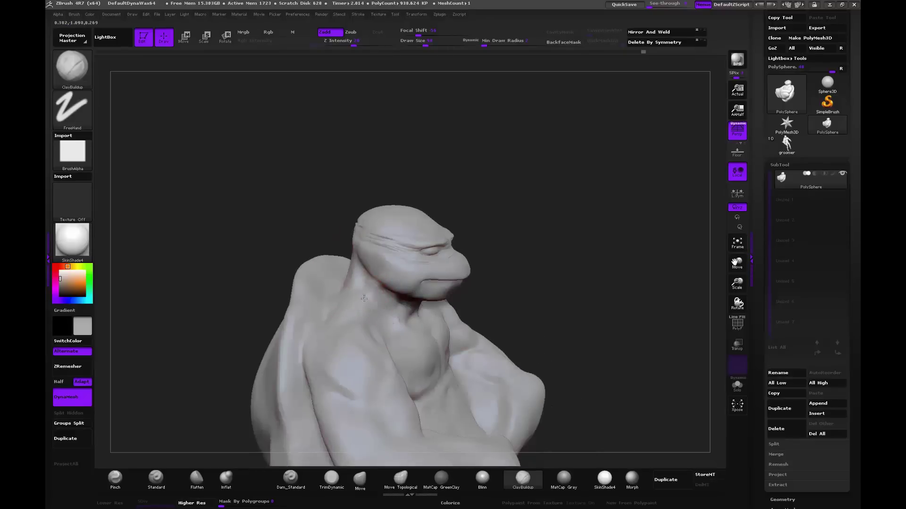
key("shift")
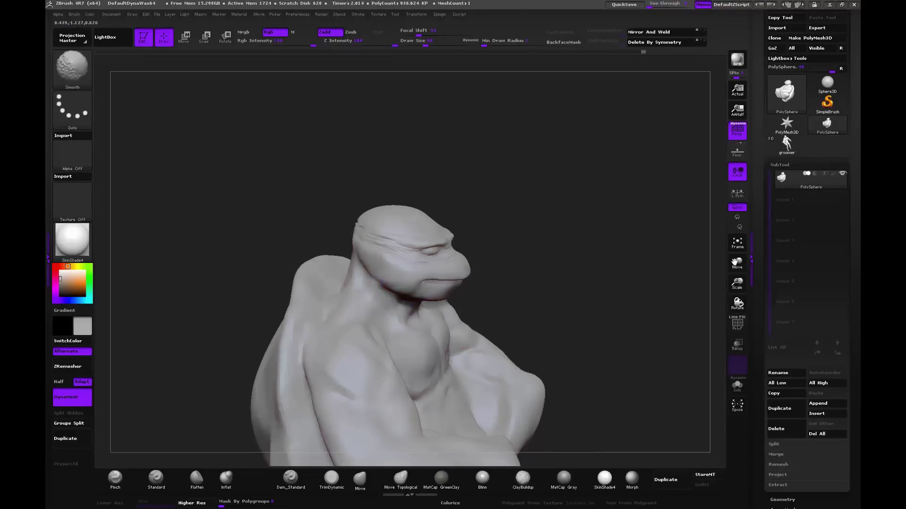
left_click_drag(532, 263, 411, 233)
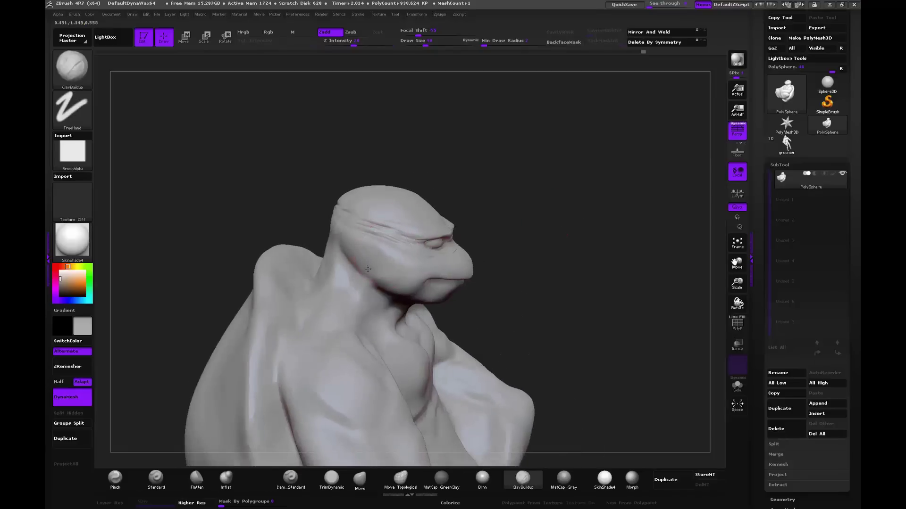
mouse_move(368, 269)
left_mouse_down("shift")
mouse_move(568, 229)
mouse_move(560, 220)
mouse_move(572, 210)
mouse_move(519, 299)
left_mouse_up("shift")
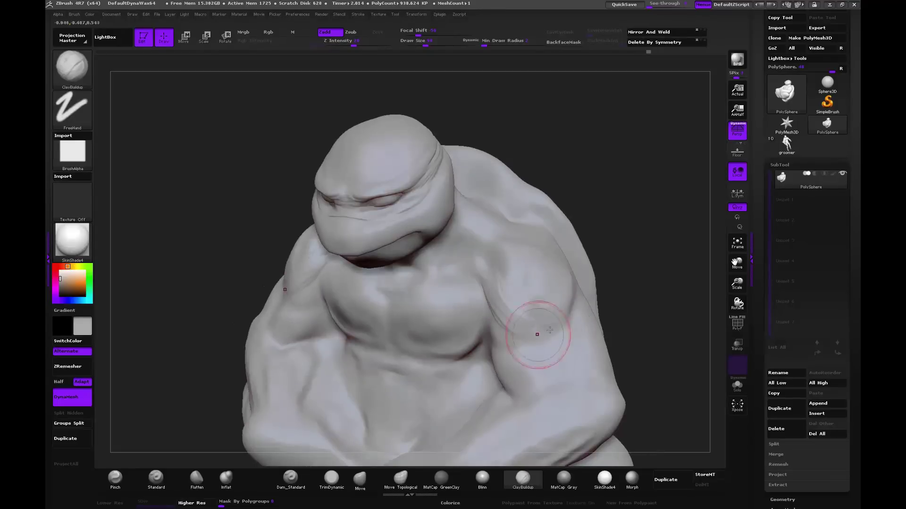
mouse_move(535, 334)
left_mouse_down()
mouse_move(498, 315)
mouse_move(504, 330)
mouse_move(522, 335)
mouse_move(505, 344)
left_mouse_up()
Step: Sculpt and smooth mirrored creases at both elbow folds
key("shift")
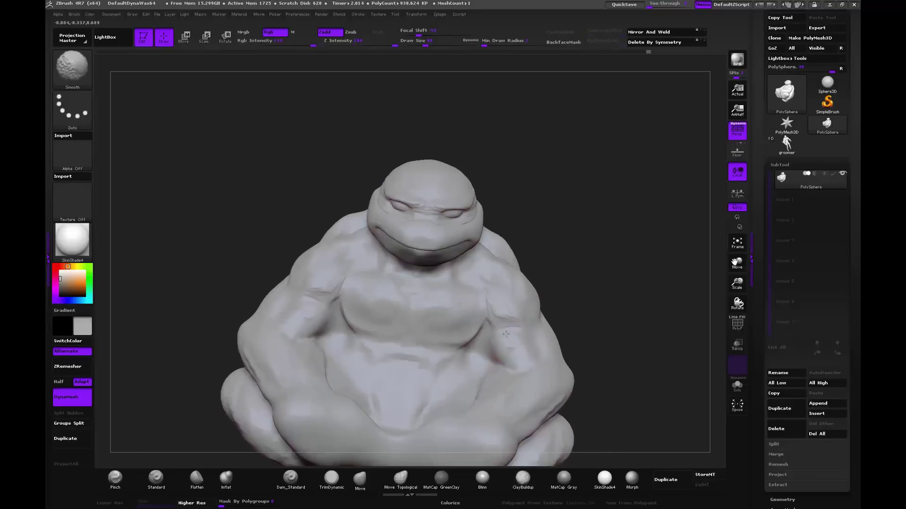
mouse_move(590, 283)
left_mouse_down()
mouse_move(481, 364)
mouse_move(579, 279)
left_mouse_up()
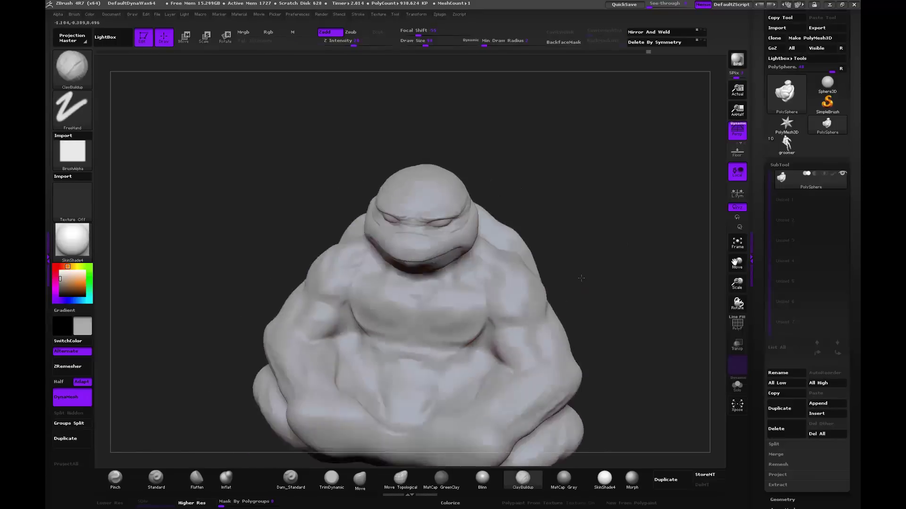
left_click_drag(330, 337, 325, 354)
mouse_move(351, 323)
left_mouse_down()
mouse_move(335, 340)
mouse_move(360, 341)
mouse_move(355, 333)
mouse_move(377, 359)
mouse_move(359, 351)
mouse_move(363, 365)
mouse_move(357, 336)
mouse_move(437, 350)
mouse_move(372, 355)
mouse_move(456, 351)
mouse_move(375, 366)
mouse_move(434, 406)
left_mouse_up()
key("shift")
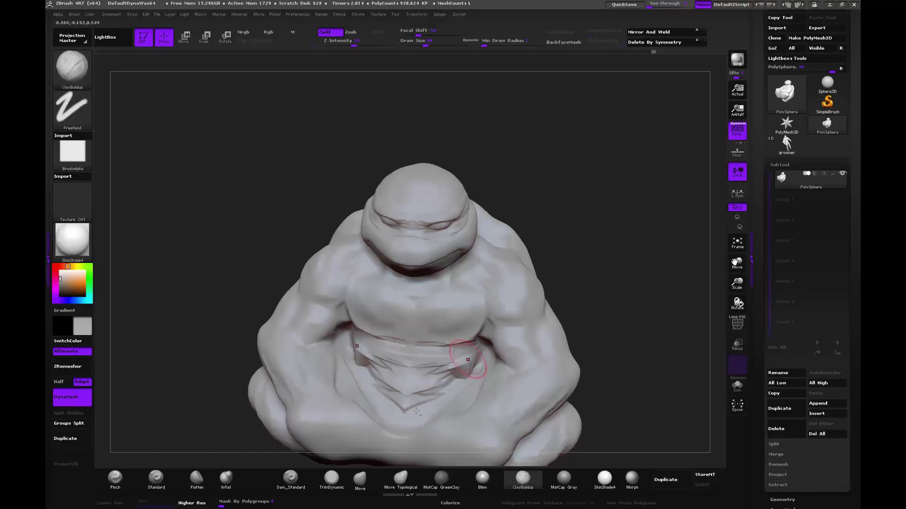
Step: Add creases across the belly and a fold into the neck
mouse_move(614, 353)
left_mouse_down()
mouse_move(592, 277)
mouse_move(597, 323)
mouse_move(594, 279)
mouse_move(615, 272)
mouse_move(585, 222)
left_mouse_up()
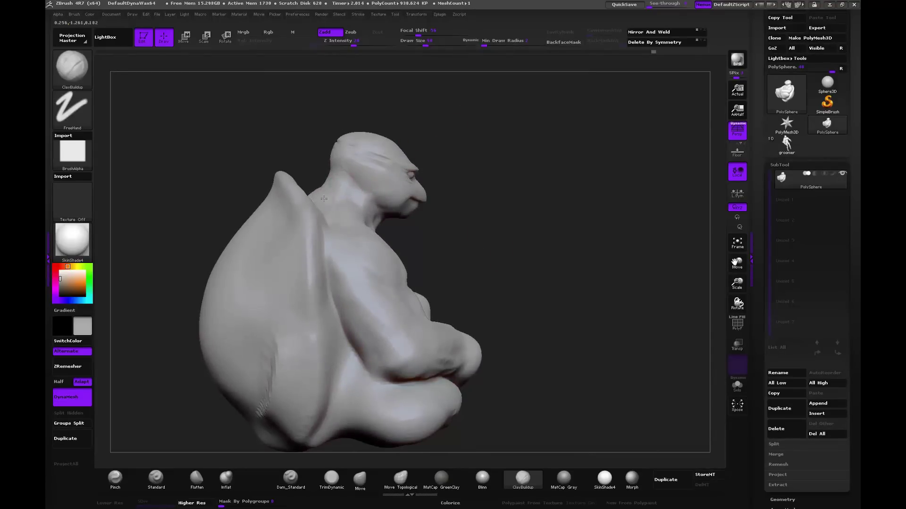
mouse_move(324, 198)
left_mouse_down()
mouse_move(311, 193)
mouse_move(323, 194)
left_mouse_up()
mouse_move(500, 203)
left_mouse_down()
mouse_move(570, 217)
mouse_move(351, 179)
mouse_move(376, 216)
mouse_move(332, 187)
left_mouse_up()
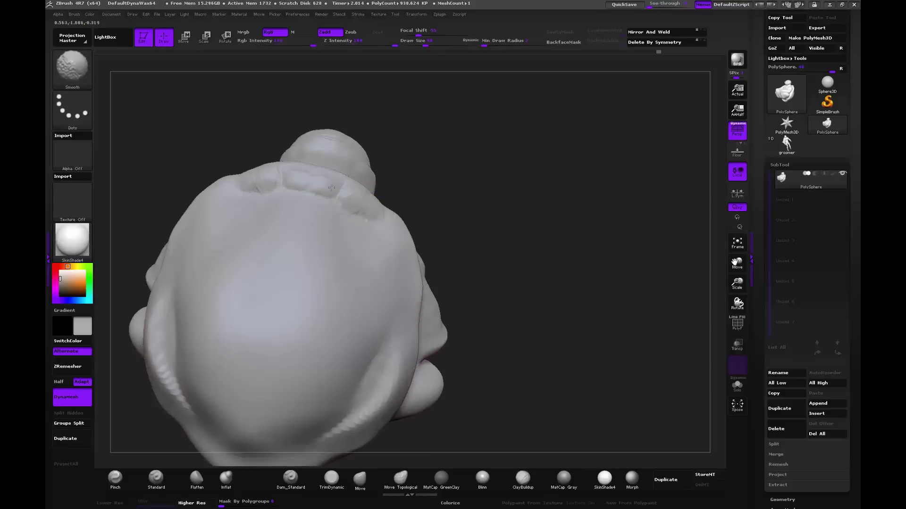
Step: Carve hexagonal plate grooves into the top of the shell with Dam_Standard
left_click_drag(391, 252, 378, 247)
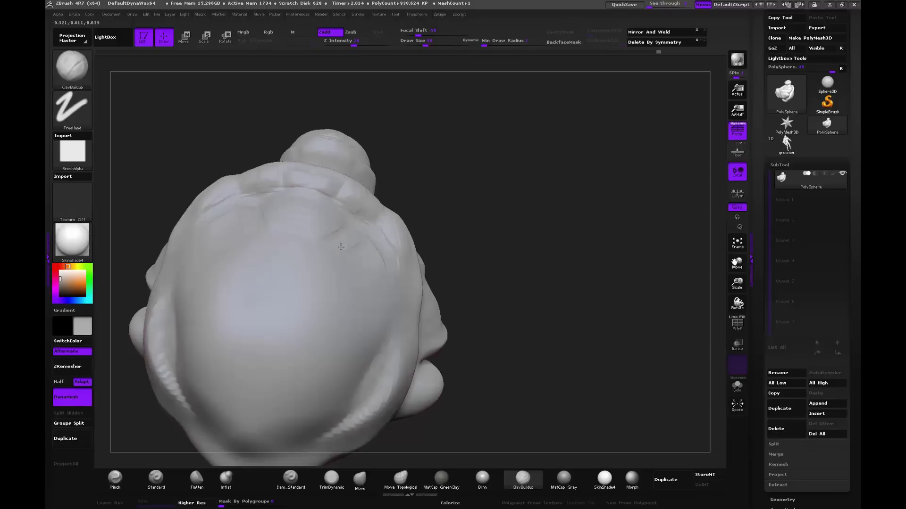
left_click(290, 477)
left_click_drag(328, 243, 342, 281)
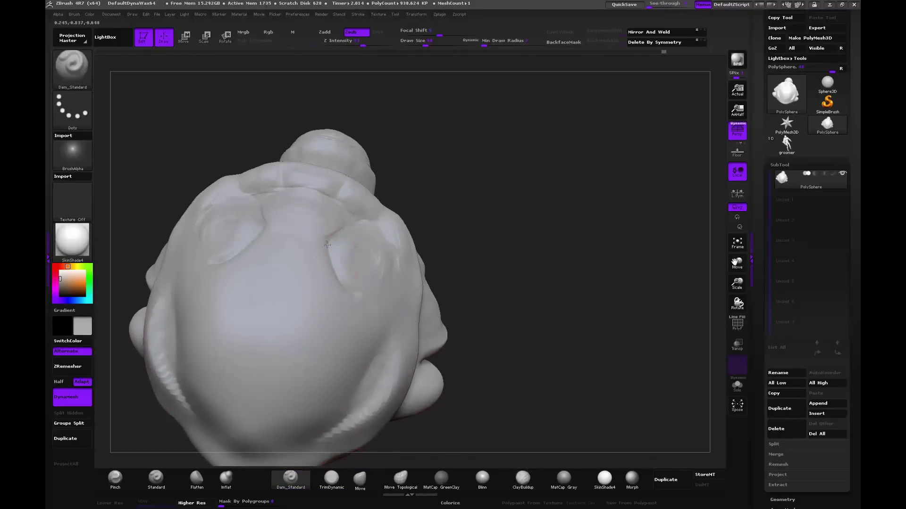
mouse_move(328, 241)
left_mouse_down()
mouse_move(262, 234)
mouse_move(226, 261)
mouse_move(242, 296)
mouse_move(306, 310)
left_mouse_up()
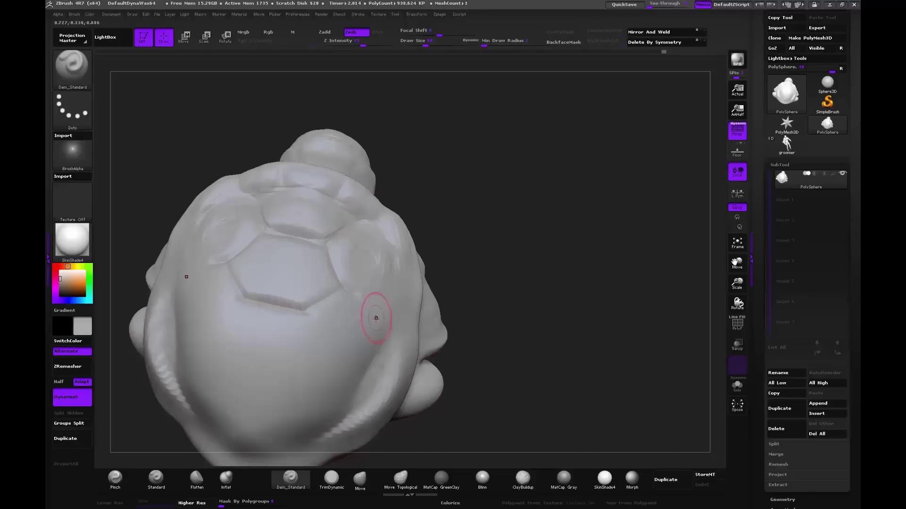
left_click_drag(342, 283, 308, 310)
Step: Deepen the plate grooves, then carve and smooth a groove down the shell's lower-left side
mouse_move(484, 269)
left_mouse_down()
mouse_move(519, 278)
mouse_move(313, 334)
mouse_move(268, 374)
left_mouse_up()
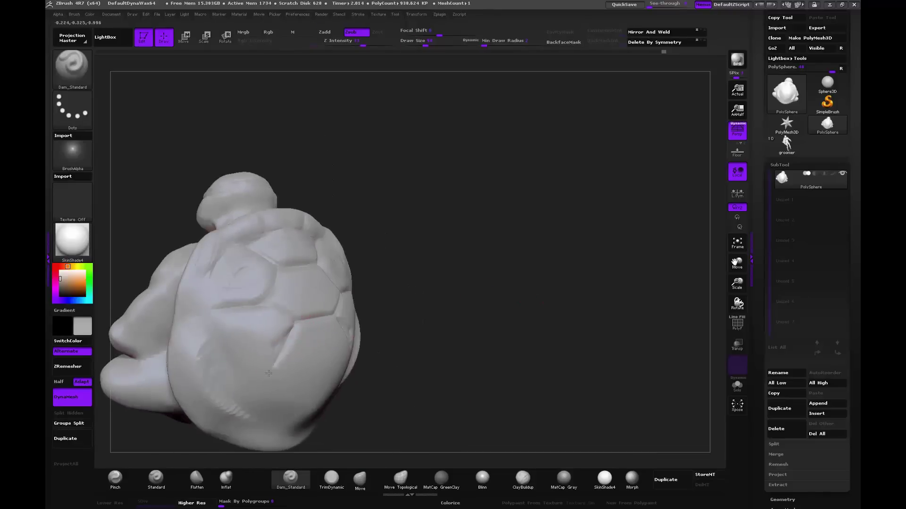
mouse_move(293, 330)
left_mouse_down()
mouse_move(212, 287)
mouse_move(188, 262)
mouse_move(259, 226)
mouse_move(219, 253)
left_mouse_up()
left_click_drag(204, 296, 192, 374)
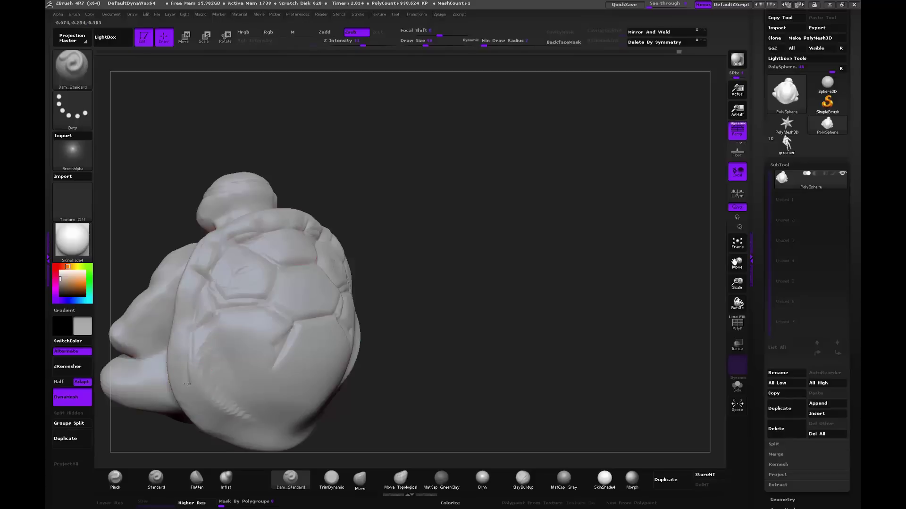
key("shift")
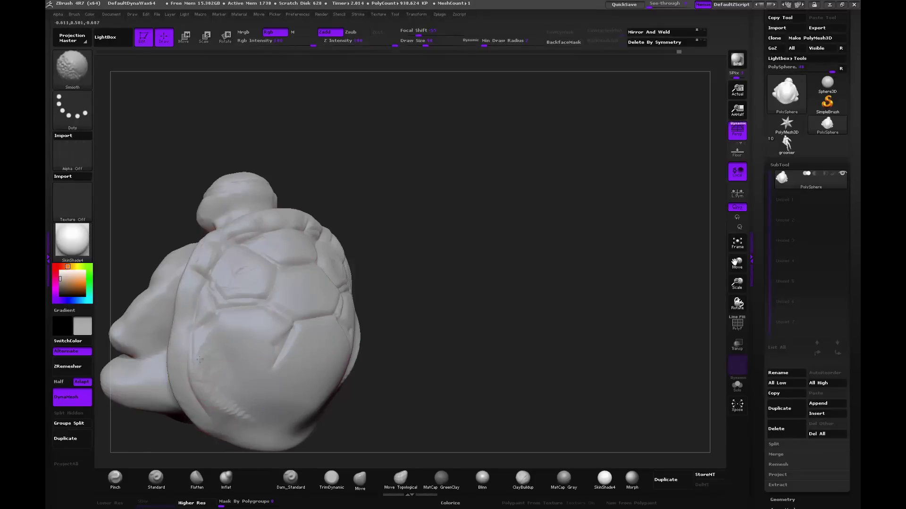
left_click_drag(199, 360, 217, 392, "shift")
left_click_drag(428, 318, 428, 327)
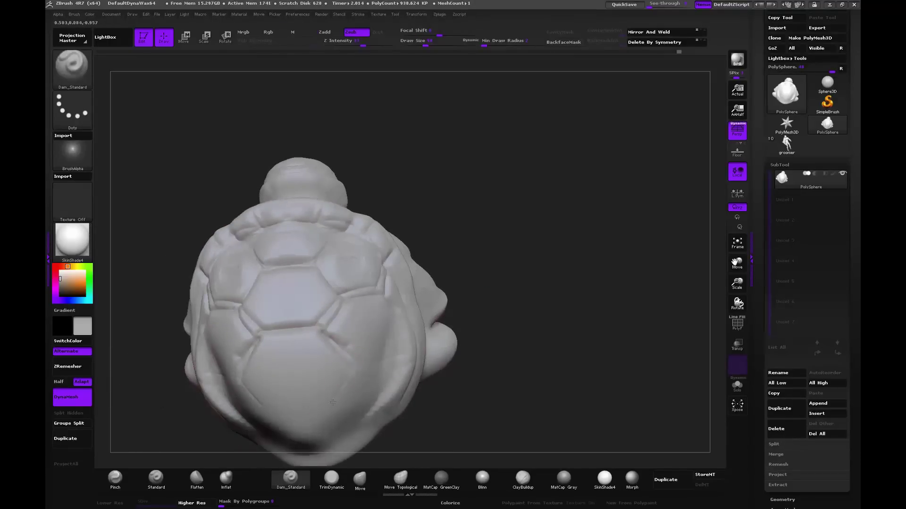
left_click_drag(453, 326, 462, 347)
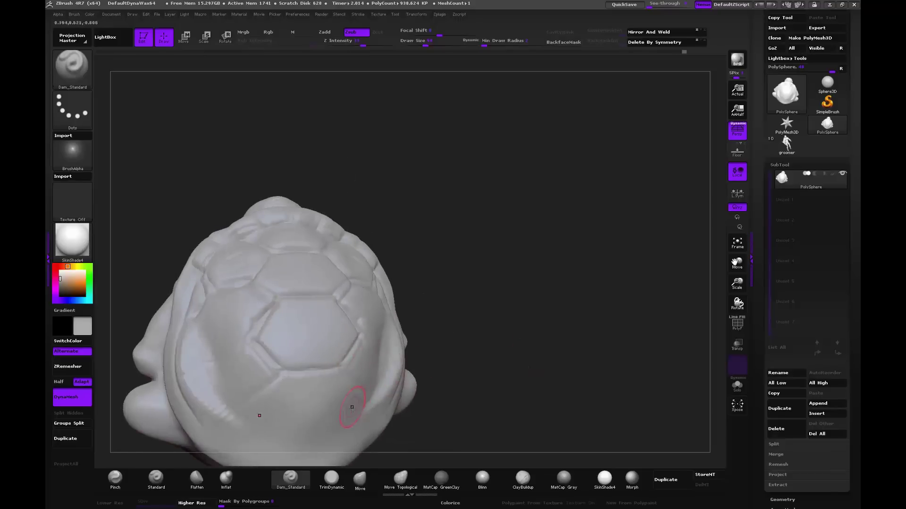
Step: Outline the bottom and lower-left hexagon plates and groove the lower plate edge
left_click_drag(284, 431, 339, 426)
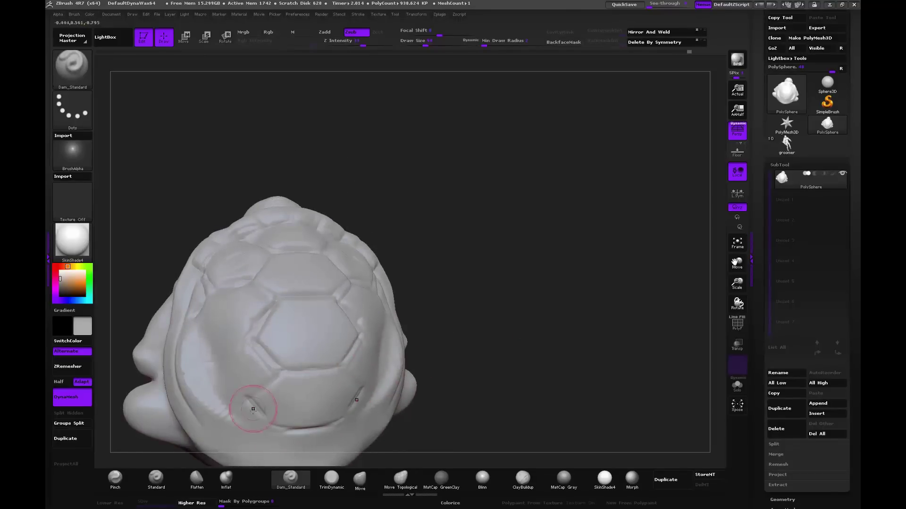
left_click_drag(250, 399, 271, 427)
left_click_drag(354, 392, 339, 424)
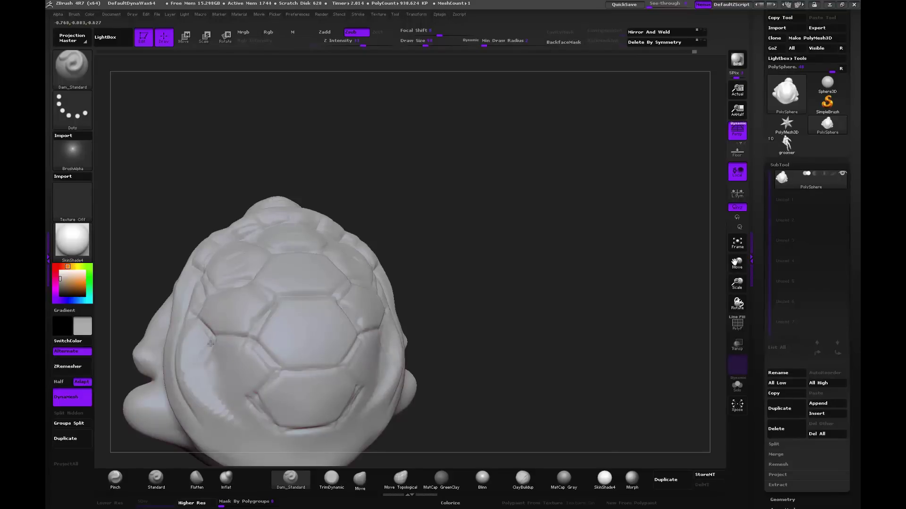
left_click_drag(210, 344, 217, 379)
left_click_drag(264, 399, 207, 388)
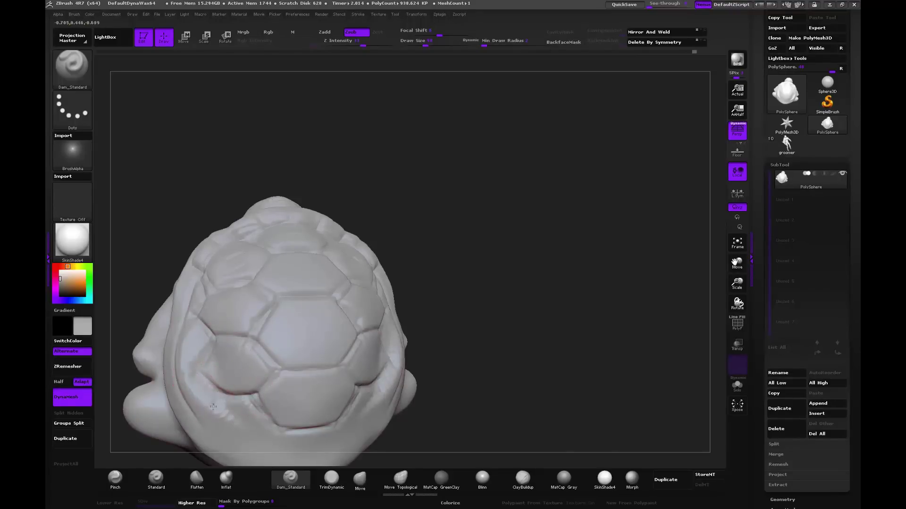
left_click_drag(435, 370, 495, 308)
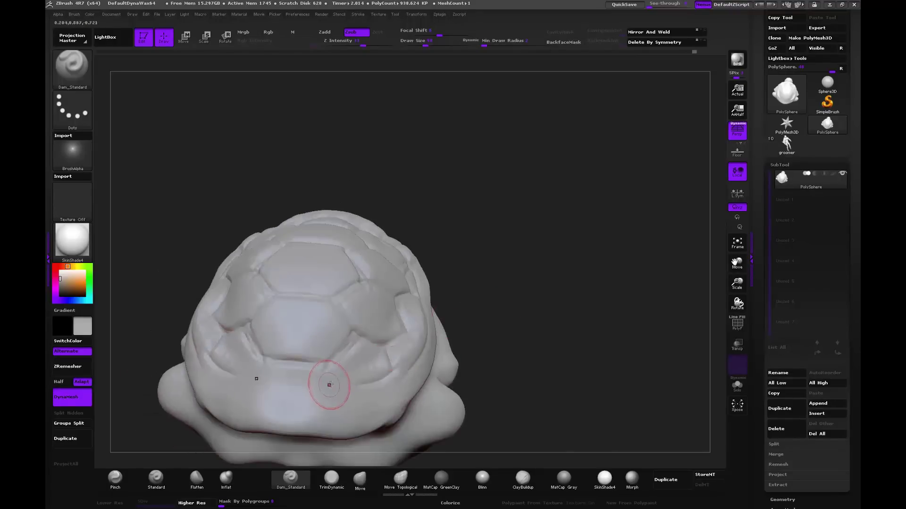
mouse_move(217, 378)
left_mouse_down()
mouse_move(374, 390)
mouse_move(486, 279)
mouse_move(467, 340)
left_mouse_up()
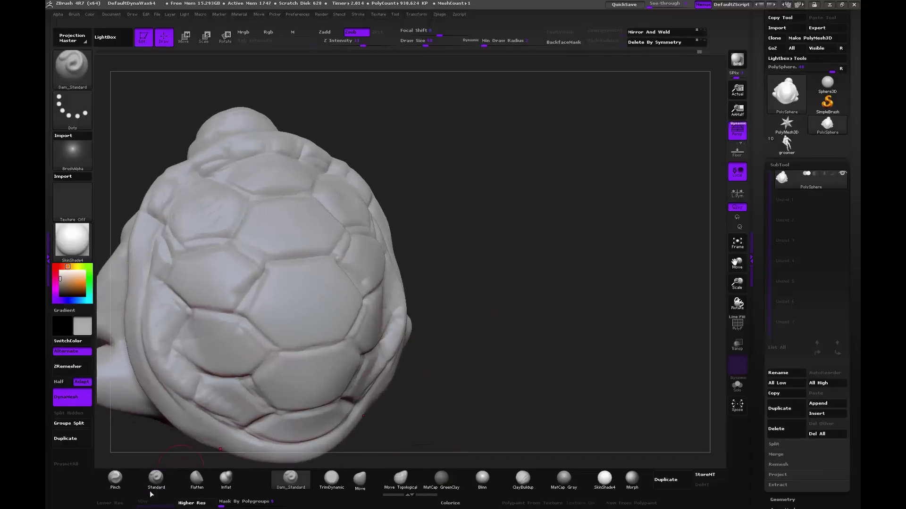
Step: Pinch the lower, upper-left and upper shell seams tighter with the Pinch brush
left_click(115, 478)
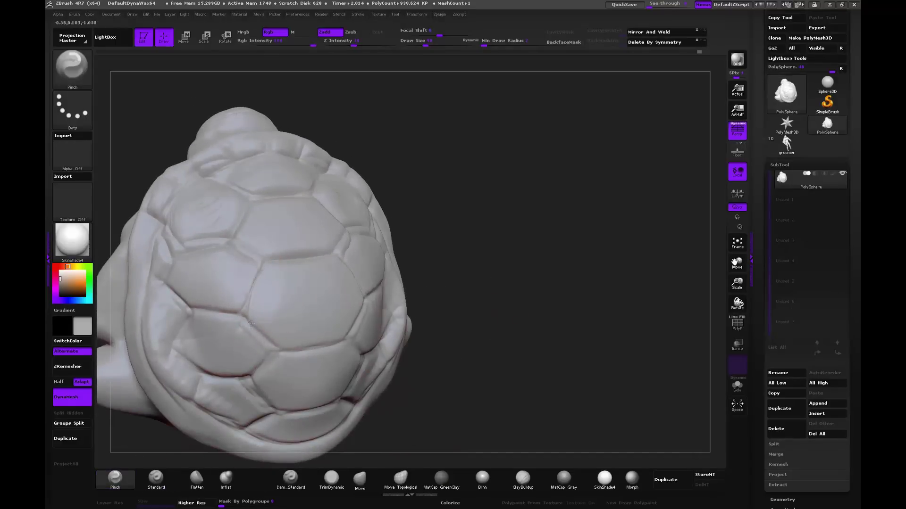
left_click_drag(359, 319, 280, 357)
mouse_move(364, 352)
left_mouse_down()
mouse_move(246, 379)
mouse_move(203, 408)
mouse_move(172, 326)
mouse_move(244, 318)
left_mouse_up()
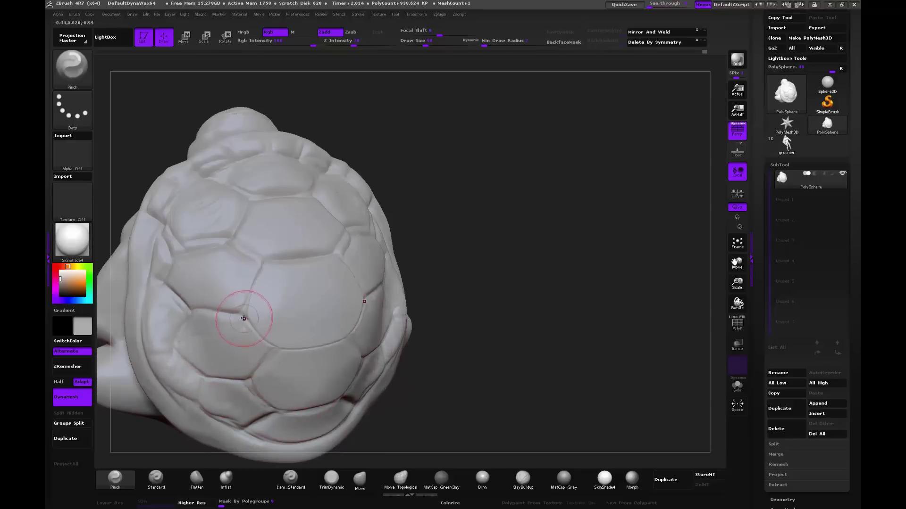
left_click_drag(169, 312, 198, 236)
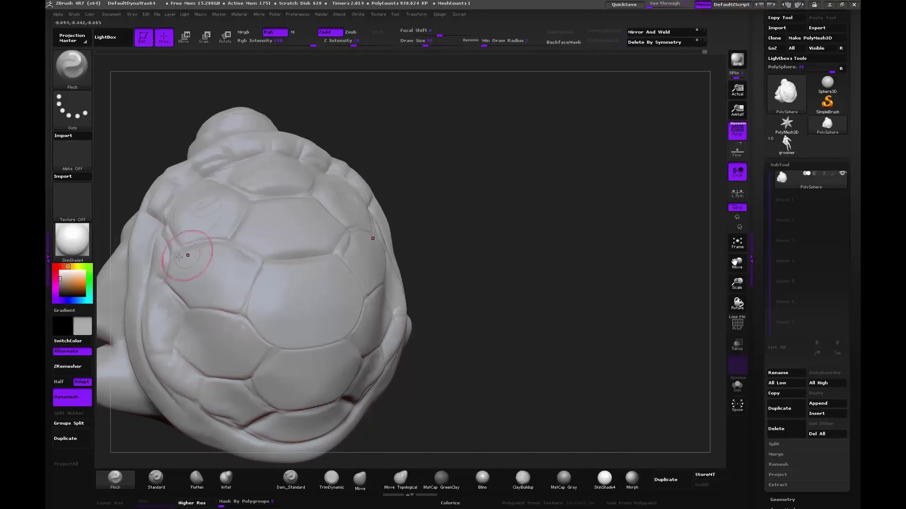
mouse_move(432, 196)
left_mouse_down()
mouse_move(437, 214)
mouse_move(416, 215)
left_mouse_up()
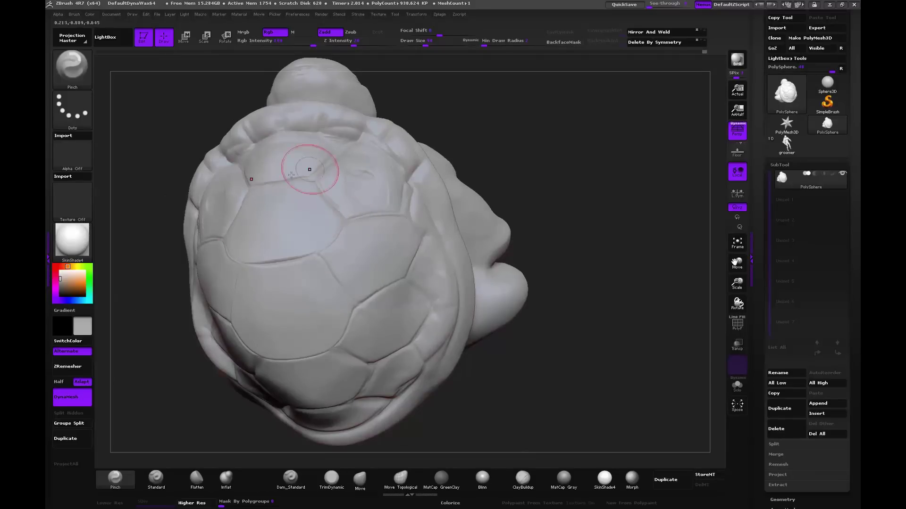
left_click_drag(342, 133, 302, 122)
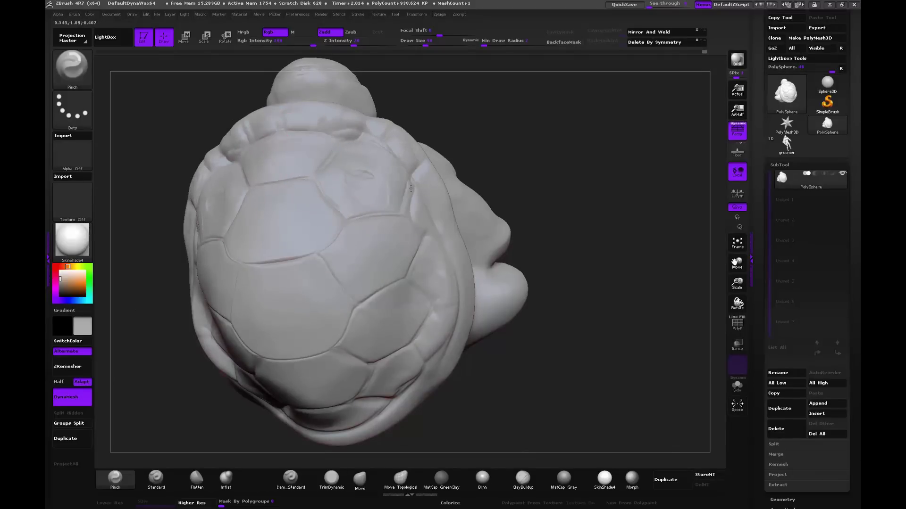
mouse_move(410, 189)
left_mouse_down()
mouse_move(378, 199)
mouse_move(347, 246)
mouse_move(323, 258)
left_mouse_up()
left_click(360, 478)
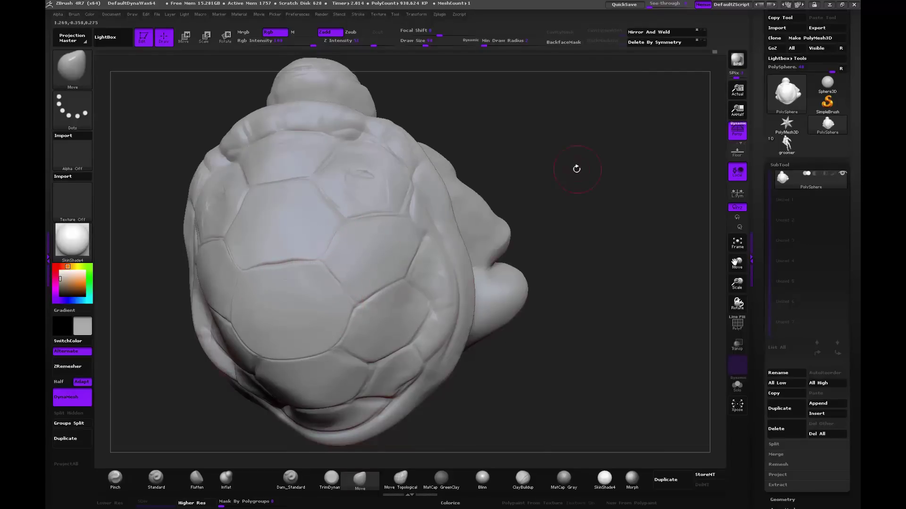
left_click_drag(576, 169, 309, 294)
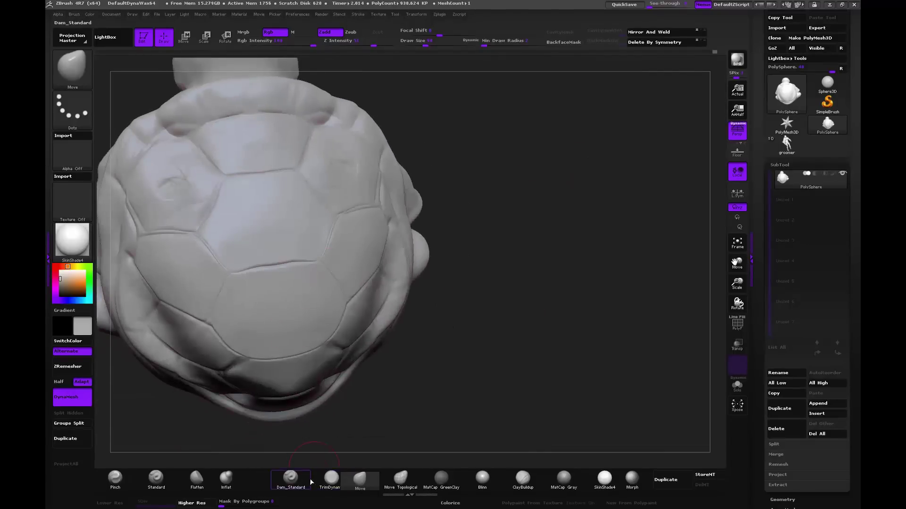
Step: Carve the shell ridge below the neck with Dam_Standard
left_click(115, 478)
mouse_move(482, 127)
left_mouse_down()
mouse_move(538, 204)
mouse_move(269, 218)
left_mouse_up()
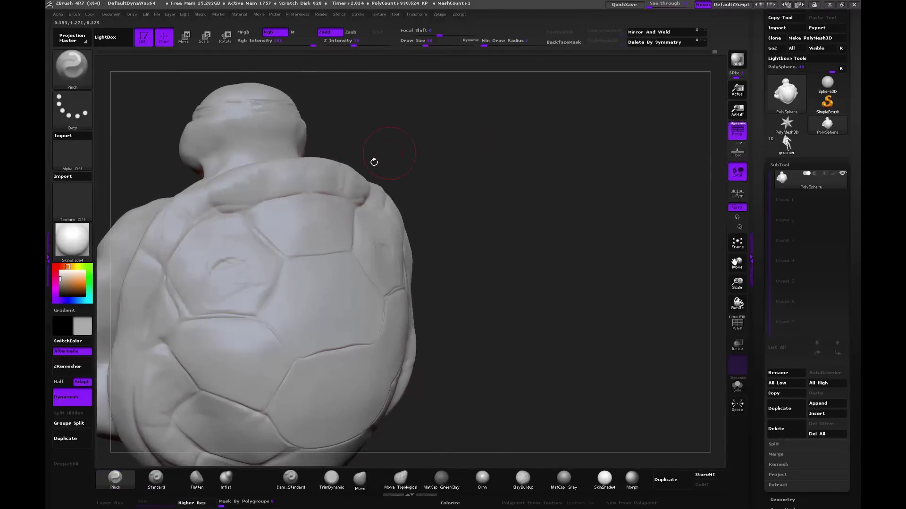
left_click_drag(374, 161, 273, 175)
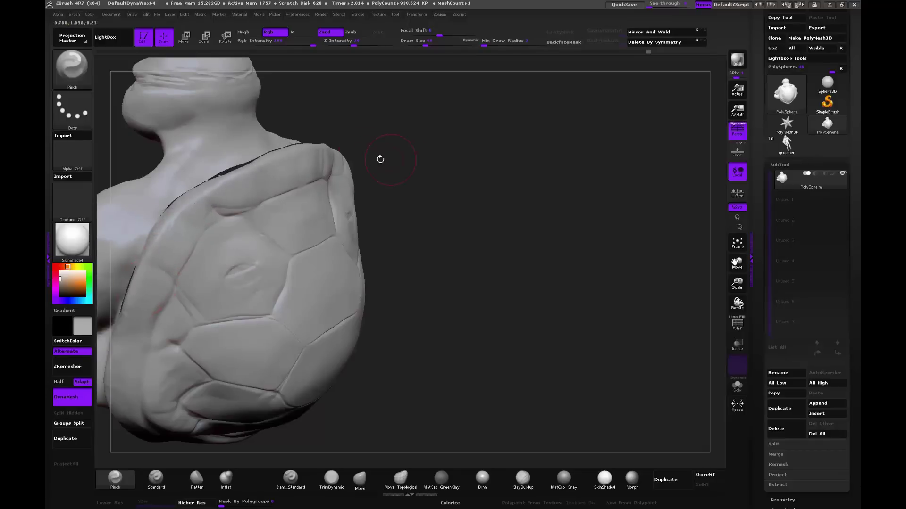
left_click_drag(380, 159, 304, 206)
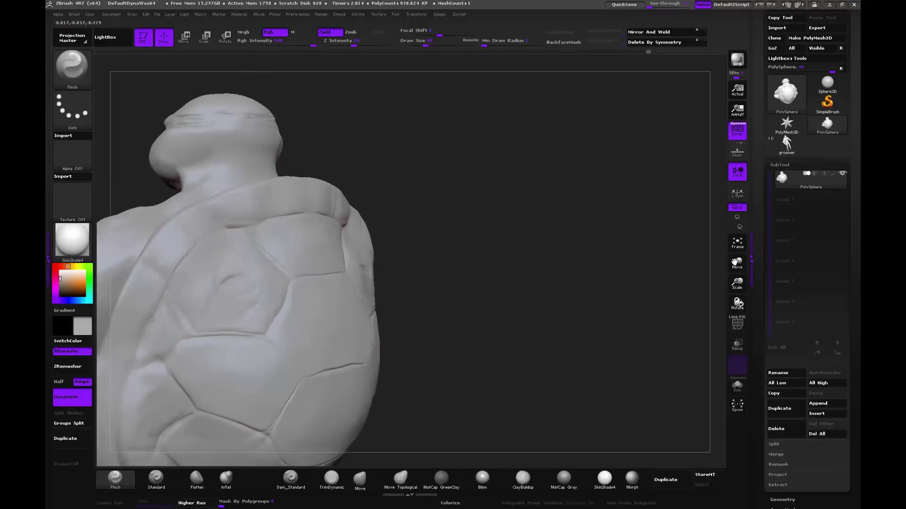
left_click(290, 486)
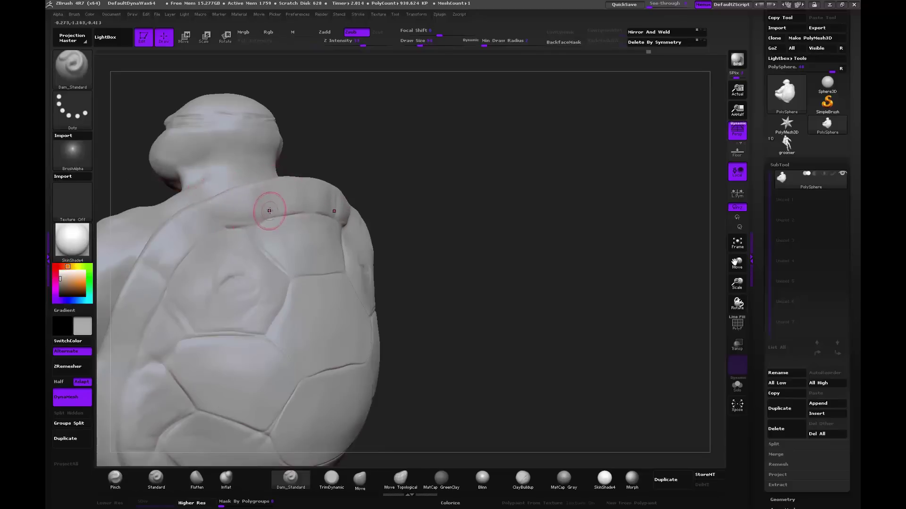
left_click_drag(269, 211, 267, 208)
Step: Deepen the creases along the shell's top rim and add short creases on its left edge
left_click_drag(344, 151, 322, 199)
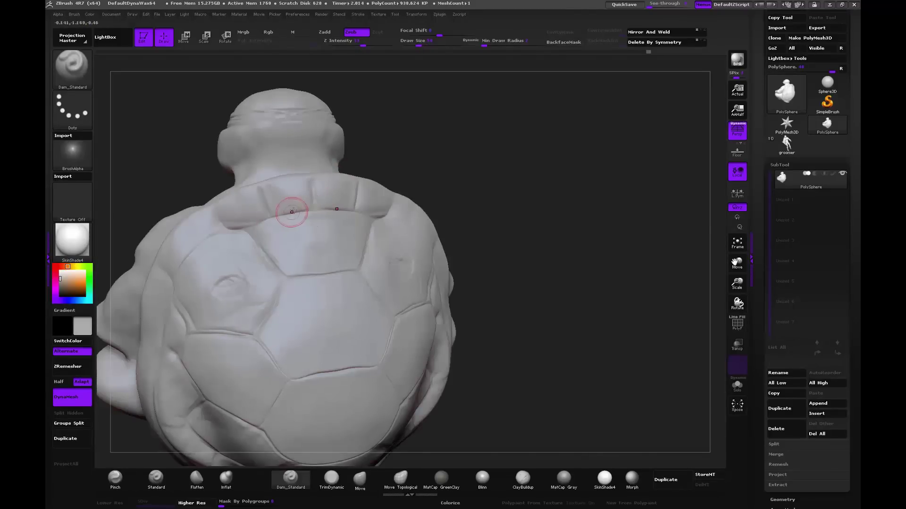
left_click_drag(268, 216, 245, 226)
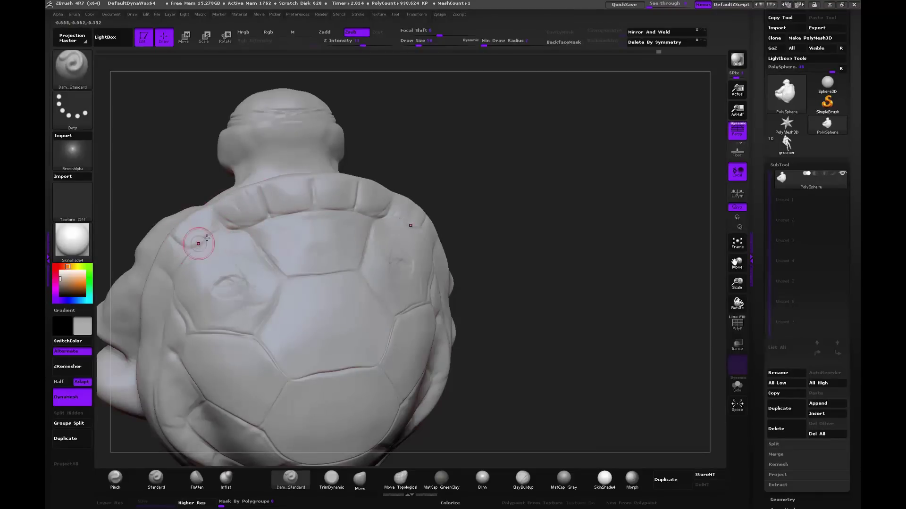
left_click_drag(192, 236, 186, 254)
left_click_drag(150, 294, 142, 265)
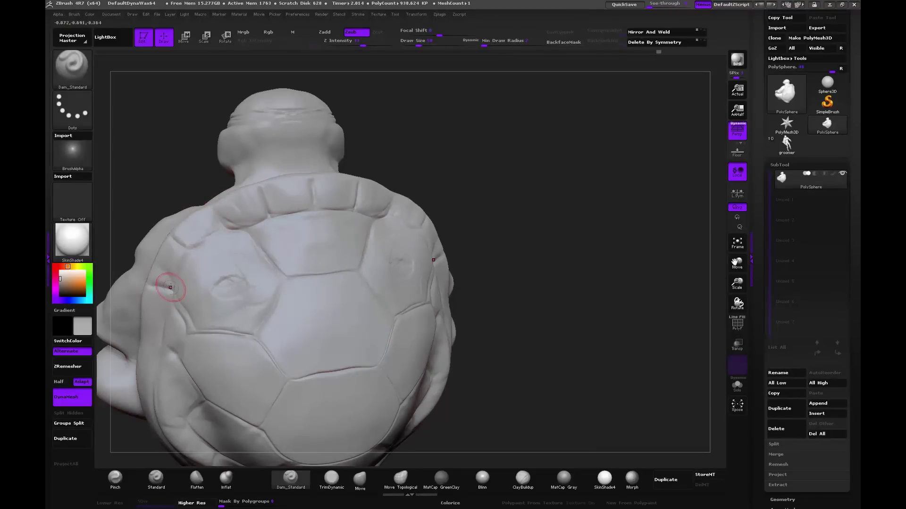
left_click_drag(161, 320, 152, 324)
mouse_move(481, 169)
left_mouse_down()
mouse_move(477, 146)
mouse_move(481, 154)
mouse_move(286, 249)
left_mouse_up()
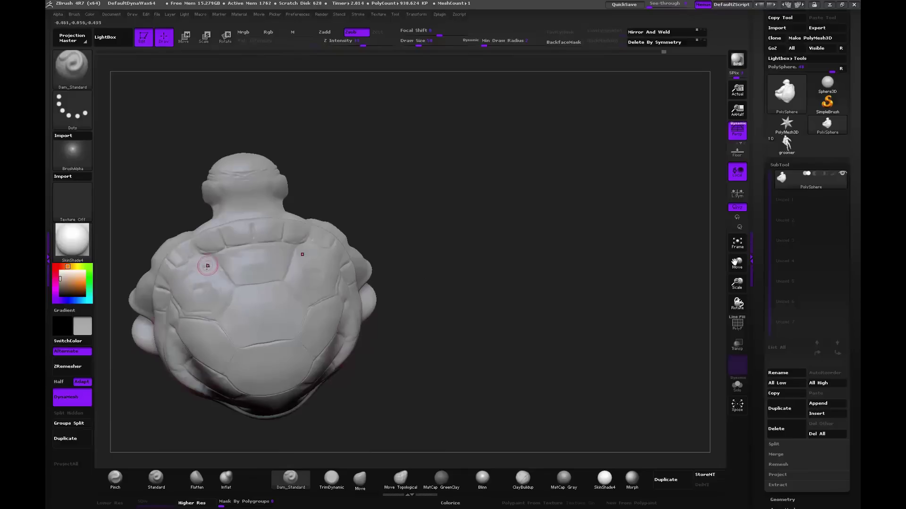
left_click_drag(171, 310, 183, 197)
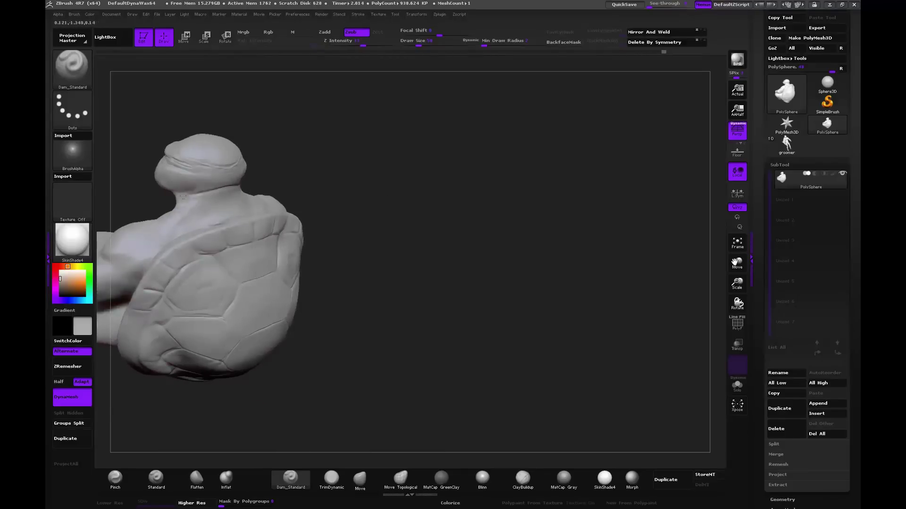
Step: Zoom in on the head and carve a crease along the left side of the neck
mouse_move(256, 169)
left_mouse_down()
mouse_move(305, 165)
mouse_move(414, 227)
mouse_move(319, 250)
left_mouse_up()
mouse_move(386, 218)
left_mouse_down()
mouse_move(385, 229)
mouse_move(449, 263)
mouse_move(607, 283)
mouse_move(633, 270)
mouse_move(448, 321)
left_mouse_up()
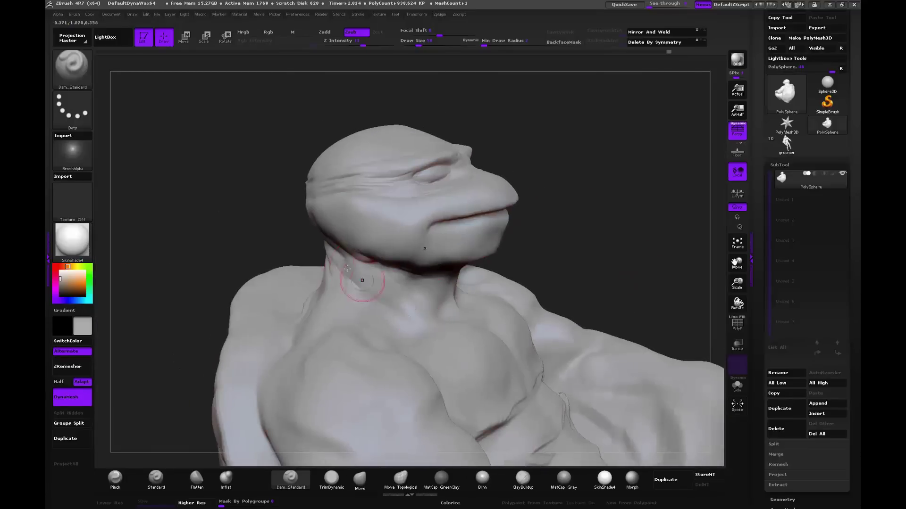
left_click_drag(339, 257, 380, 290)
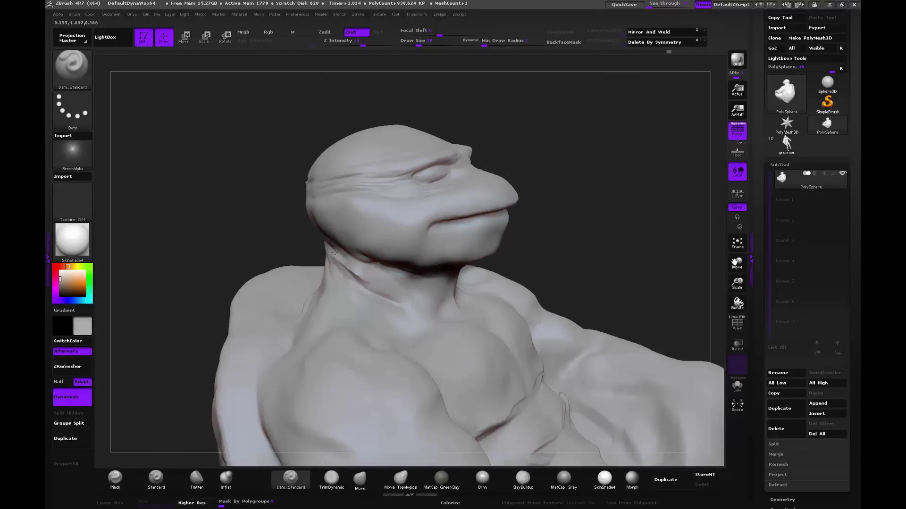
left_click_drag(346, 266, 356, 274, "shift")
mouse_move(561, 221)
left_mouse_down()
mouse_move(538, 230)
mouse_move(375, 218)
left_mouse_up()
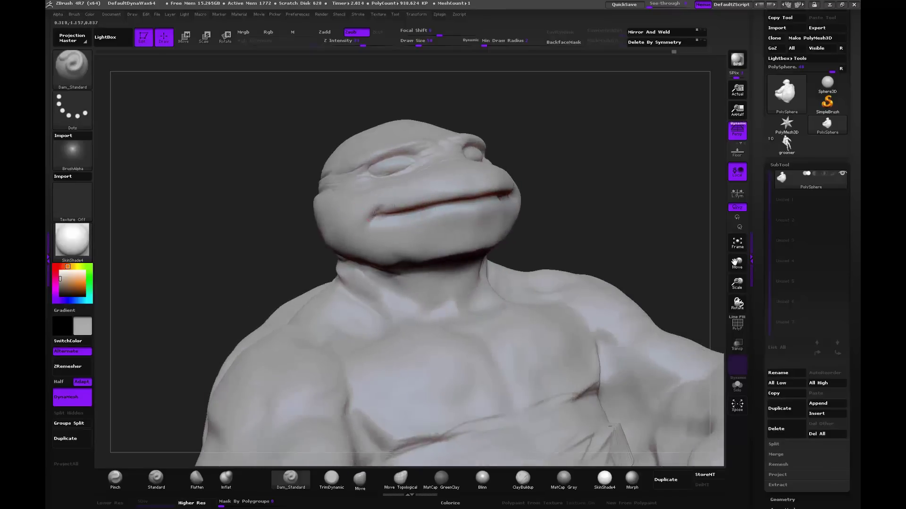
mouse_move(549, 168)
left_mouse_down("shift")
mouse_move(569, 181)
mouse_move(442, 256)
left_mouse_up("shift")
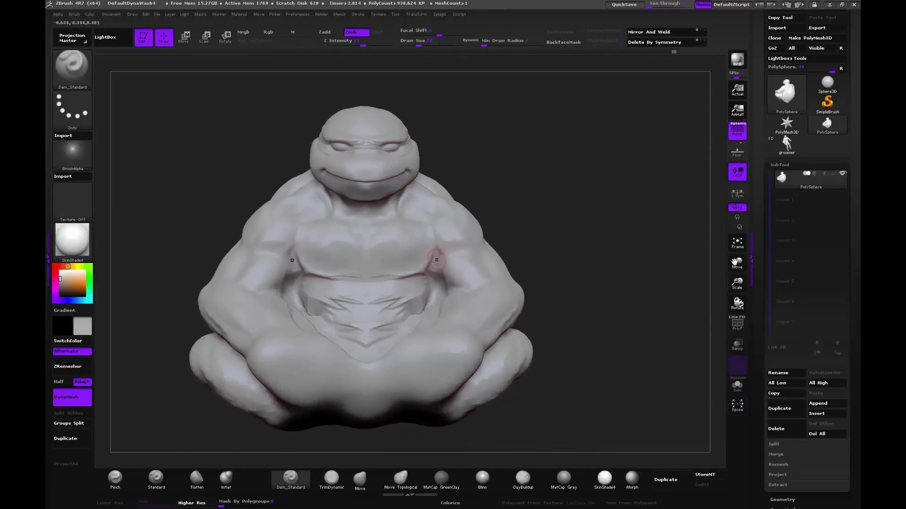
key("shift")
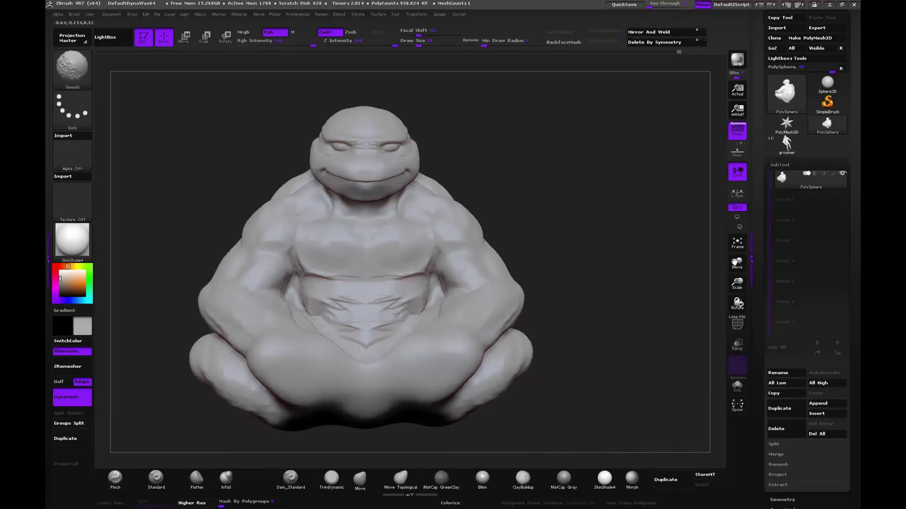
Step: Build up the knee with ClayBuildup and undo the lower-leg clay strokes
left_click(364, 480)
left_click(523, 479)
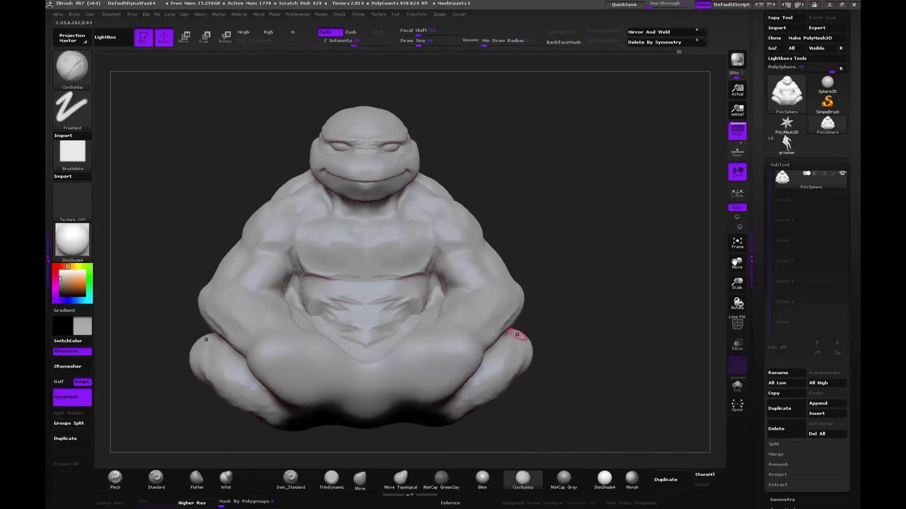
left_click_drag(557, 341, 465, 374)
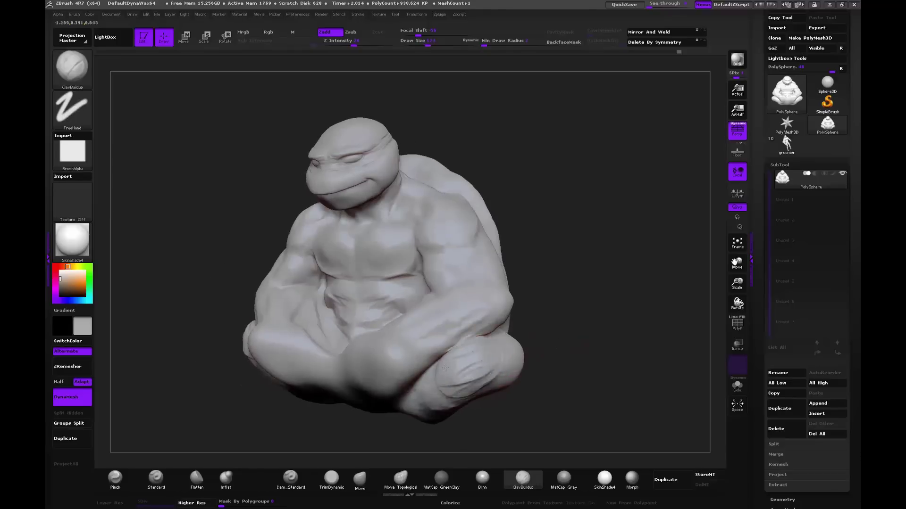
mouse_move(465, 374)
left_mouse_down()
mouse_move(472, 388)
mouse_move(500, 392)
mouse_move(514, 382)
left_mouse_up()
mouse_move(398, 358)
left_mouse_down()
mouse_move(354, 302)
mouse_move(350, 354)
mouse_move(362, 288)
mouse_move(328, 326)
left_mouse_up()
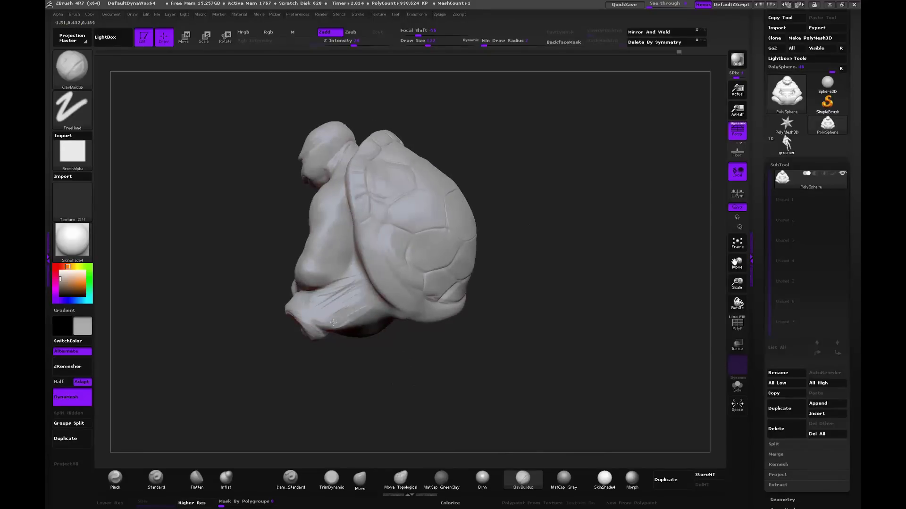
mouse_move(373, 302)
left_mouse_down()
mouse_move(309, 332)
mouse_move(365, 314)
left_mouse_up()
key("shift")
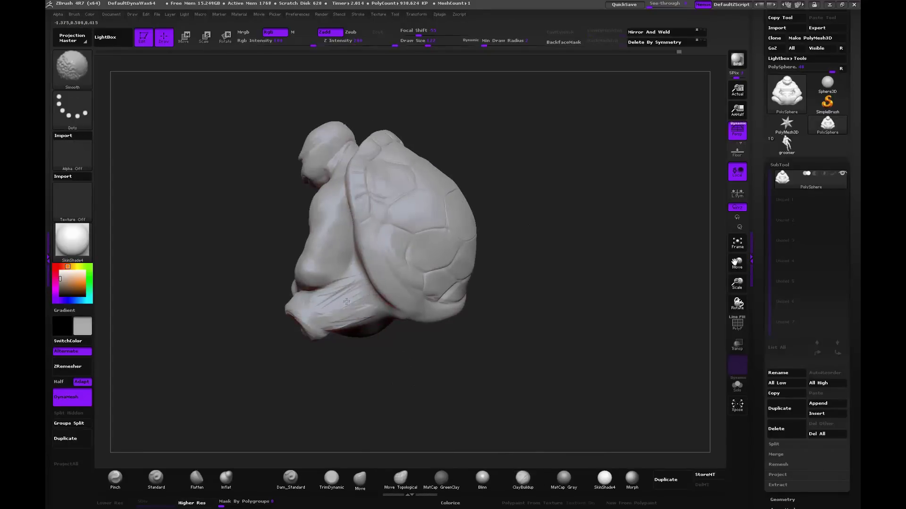
key("ctrl+z")
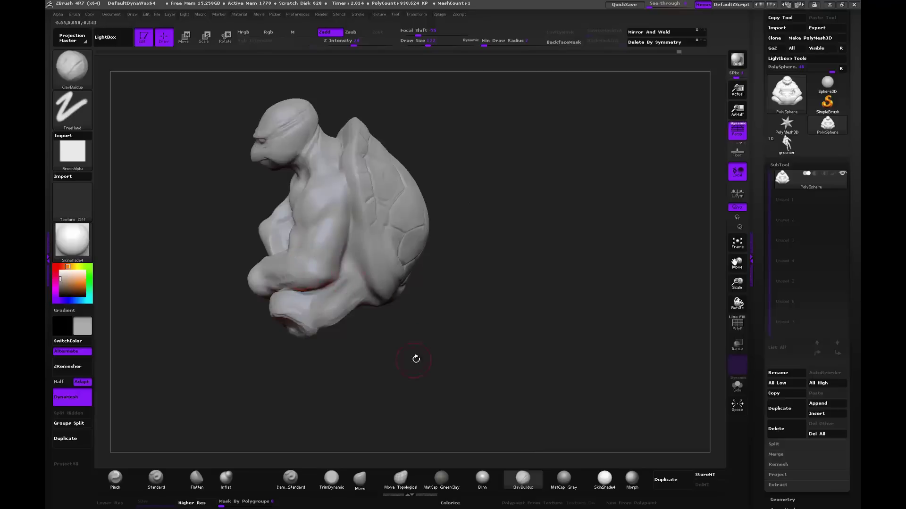
key("ctrl+z")
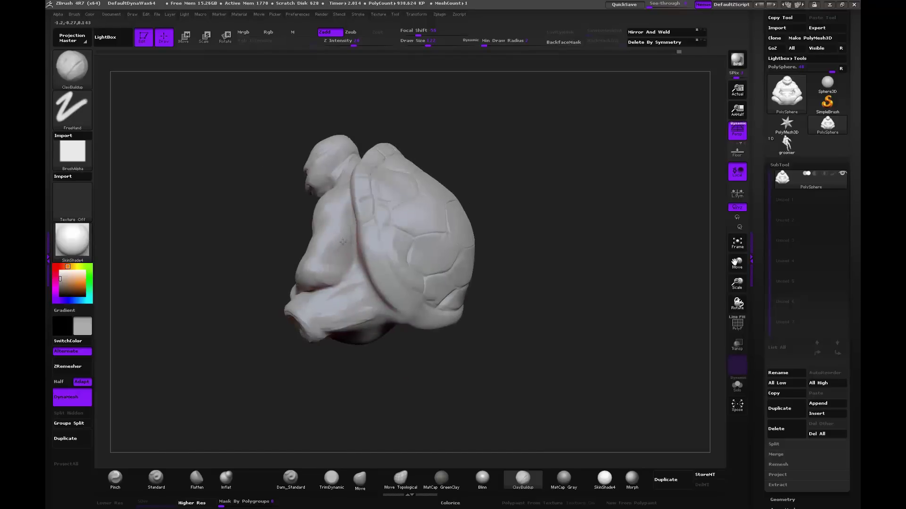
Step: Rotate the sculpt to a larger front view of the torso
key("shift")
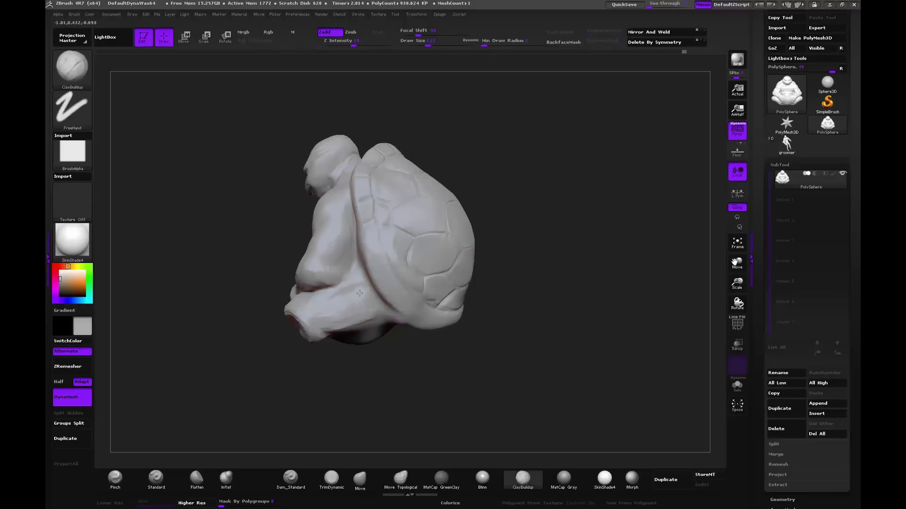
key("shift")
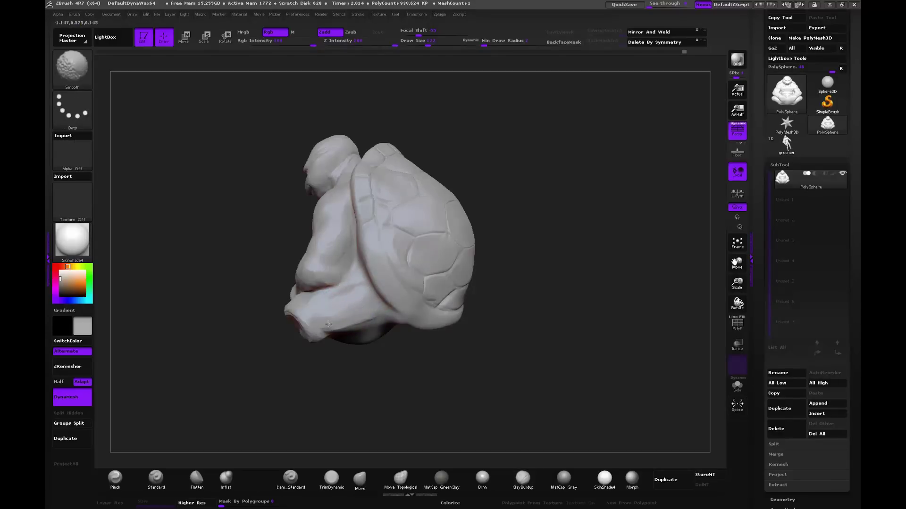
mouse_move(291, 367)
left_mouse_down()
mouse_move(314, 330)
mouse_move(281, 366)
left_mouse_up()
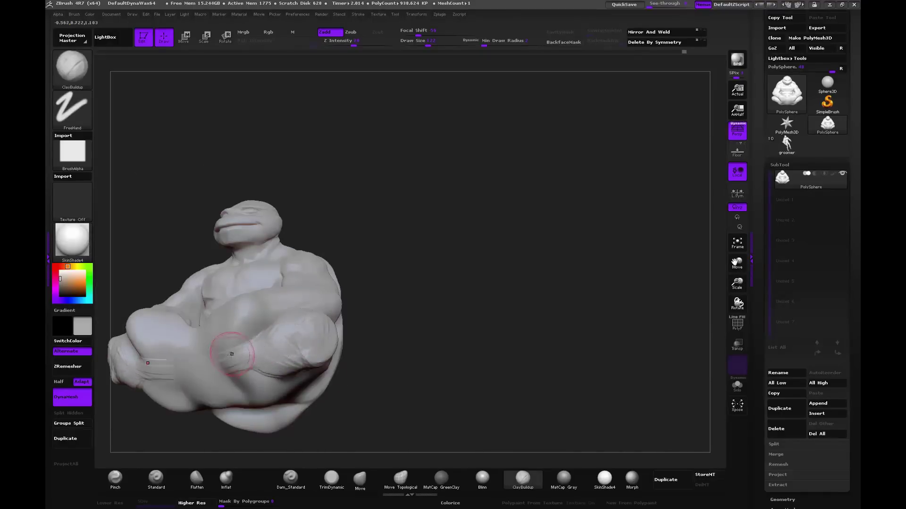
key("shift")
mouse_move(386, 226)
left_mouse_down()
mouse_move(395, 269)
mouse_move(508, 261)
mouse_move(267, 306)
mouse_move(212, 286)
left_mouse_up()
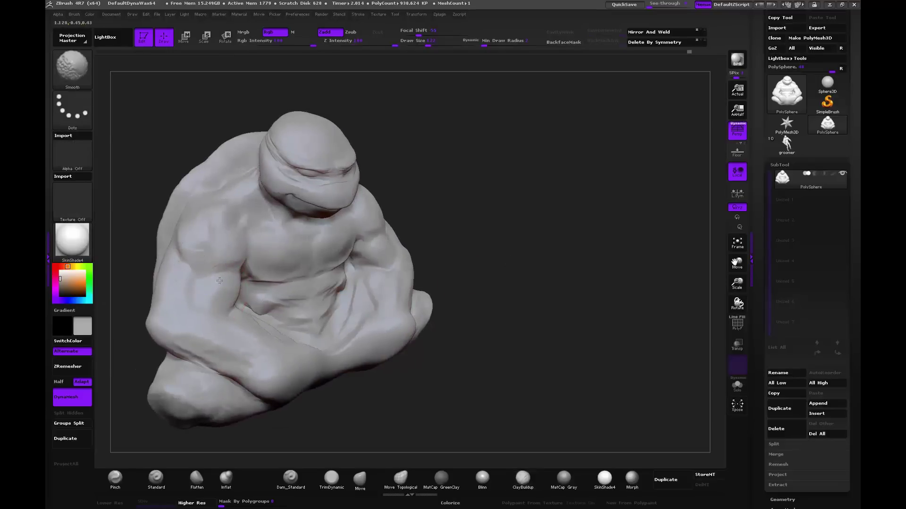
mouse_move(417, 219)
left_mouse_down()
mouse_move(492, 194)
mouse_move(404, 212)
left_mouse_up()
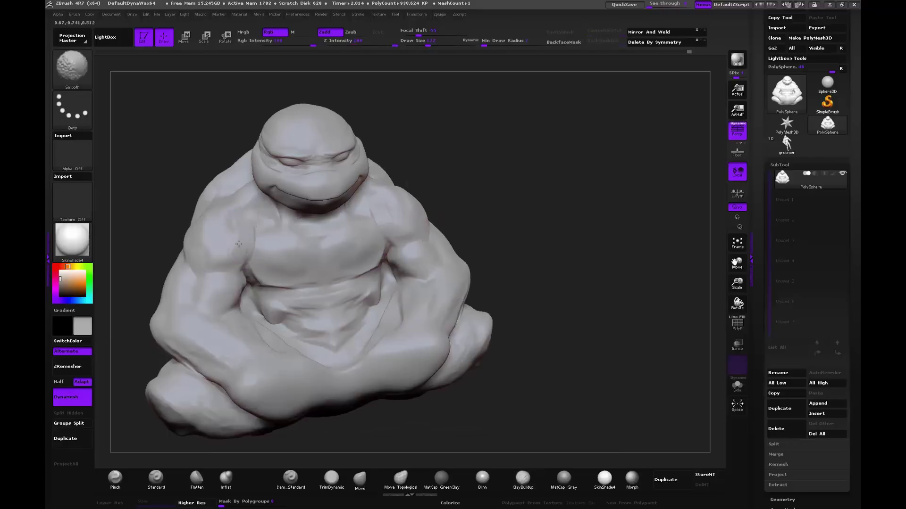
Step: Smooth the chest with a smaller brush and build mirrored creases across the abdomen
left_click_drag(262, 233, 270, 238, "shift")
key("bracketleft")
key("bracketleft")
key("bracketleft")
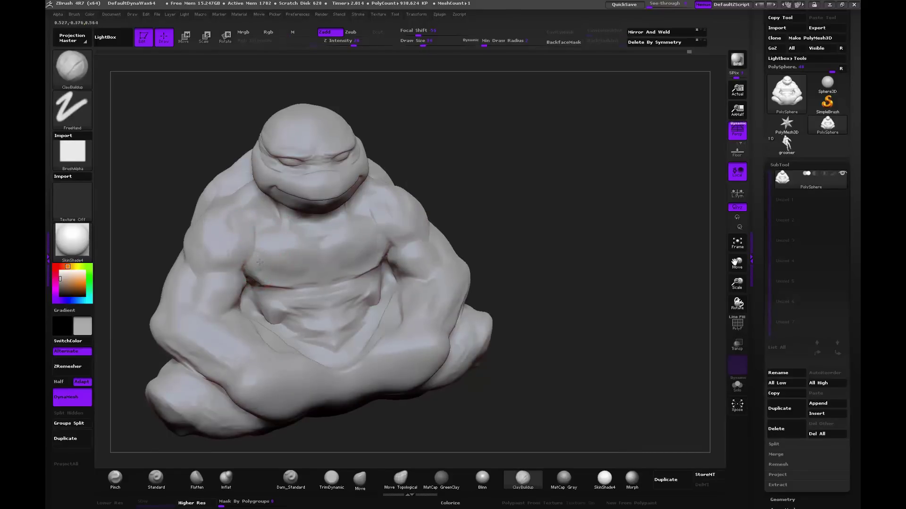
left_click_drag(261, 255, 257, 282, "shift")
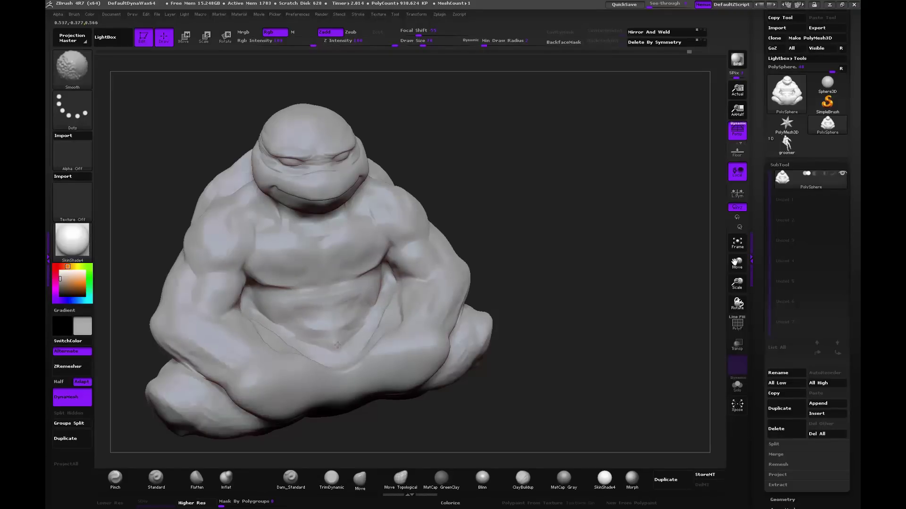
left_click_drag(346, 302, 364, 280)
left_click_drag(278, 308, 257, 296)
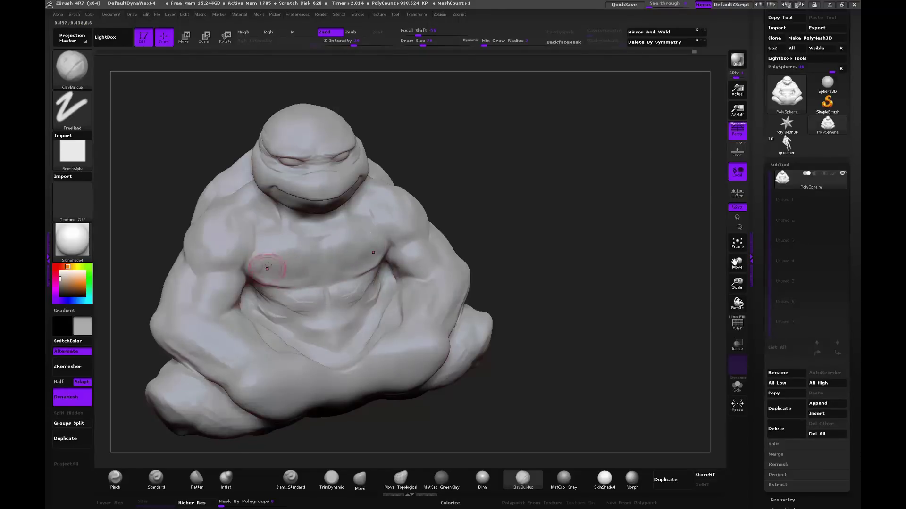
Step: Carve sharper muscle separation lines across the chest with Dam_Standard, softening edges with Shift
left_click(290, 479)
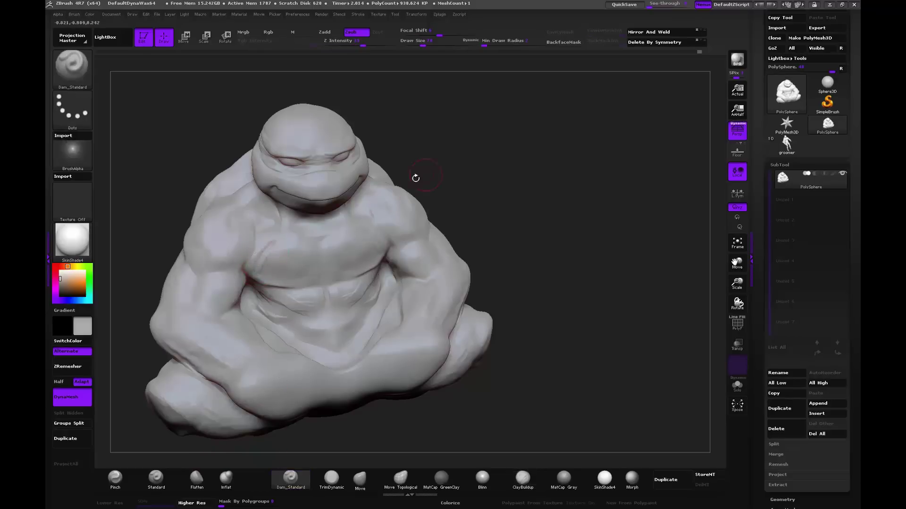
left_click_drag(415, 178, 374, 202)
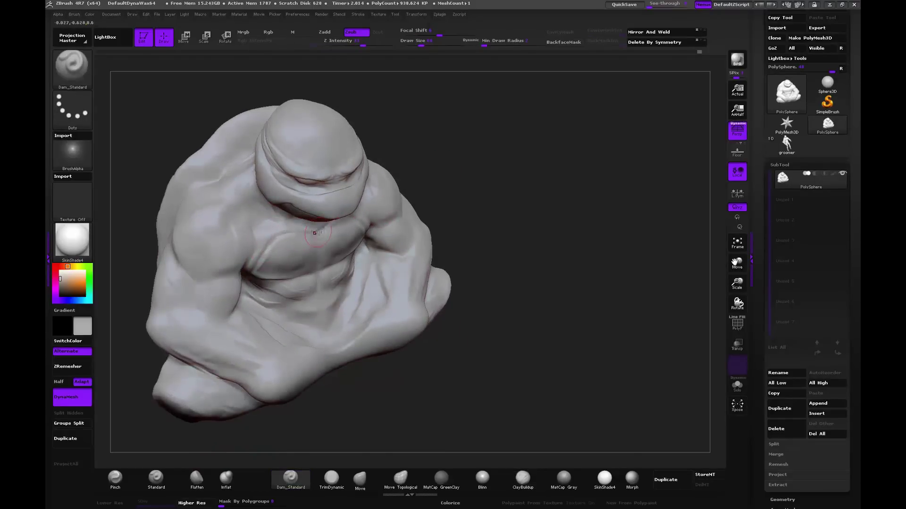
mouse_move(416, 198)
left_mouse_down()
mouse_move(405, 208)
mouse_move(407, 194)
left_mouse_up()
key("shift")
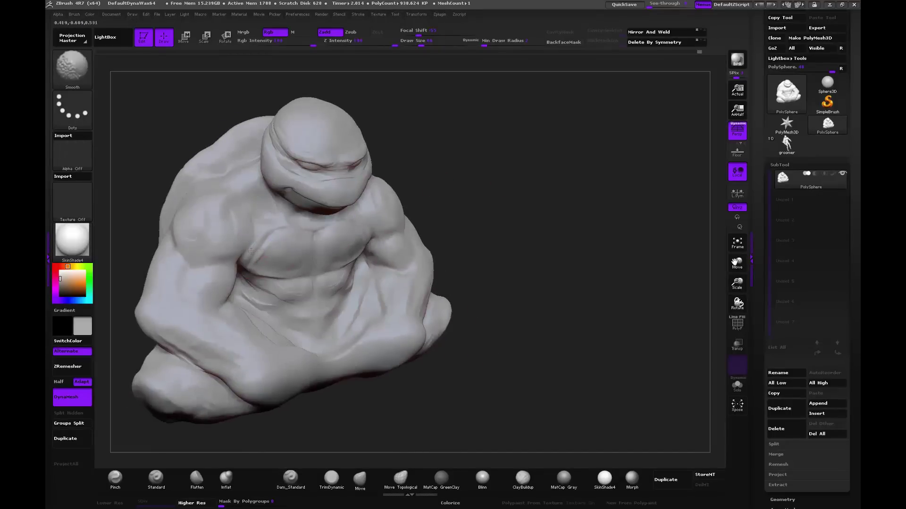
key("alt")
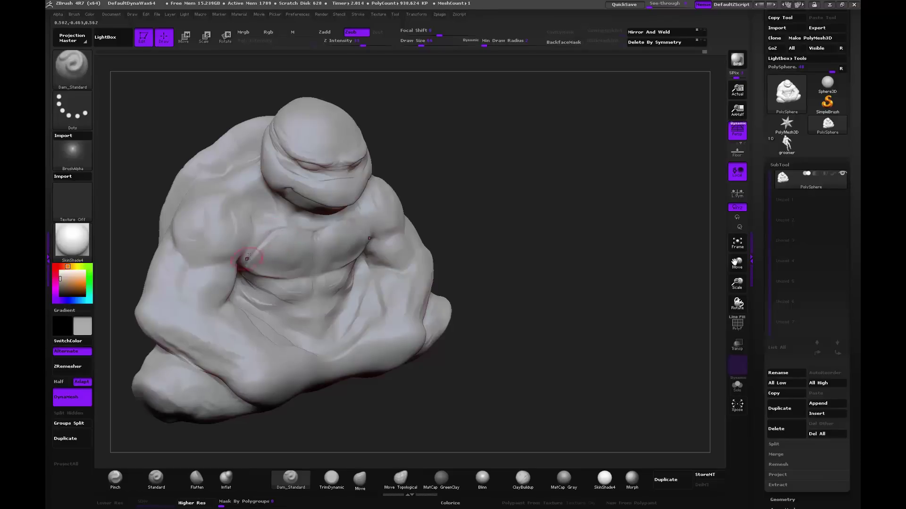
left_click_drag(249, 255, 307, 227)
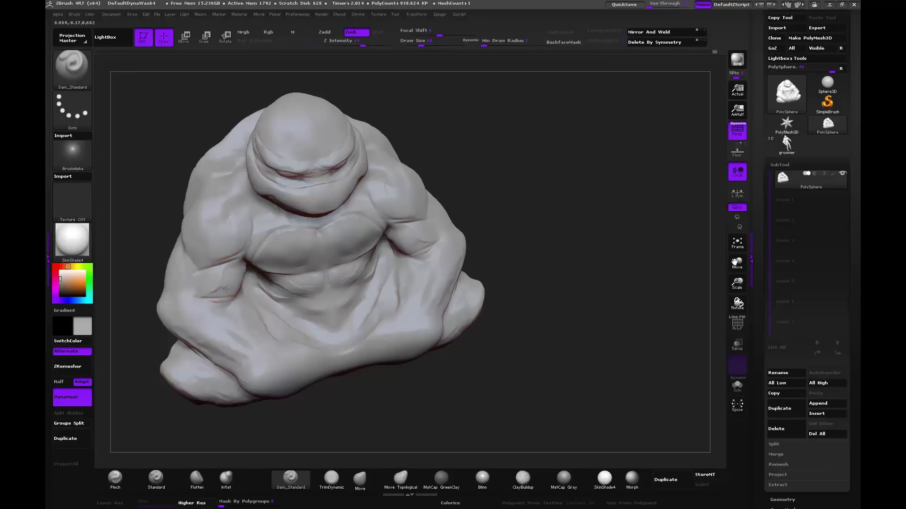
key("shift")
key("shift")
Step: Smooth the chest and ab creases where needed, checking from three-quarter angles
left_click_drag(242, 260, 244, 273)
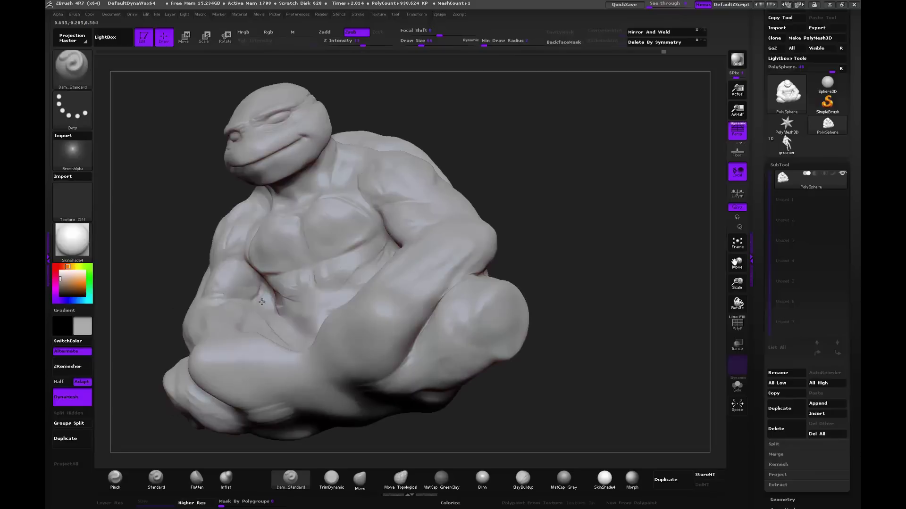
key("shift")
left_click_drag(174, 238, 283, 279)
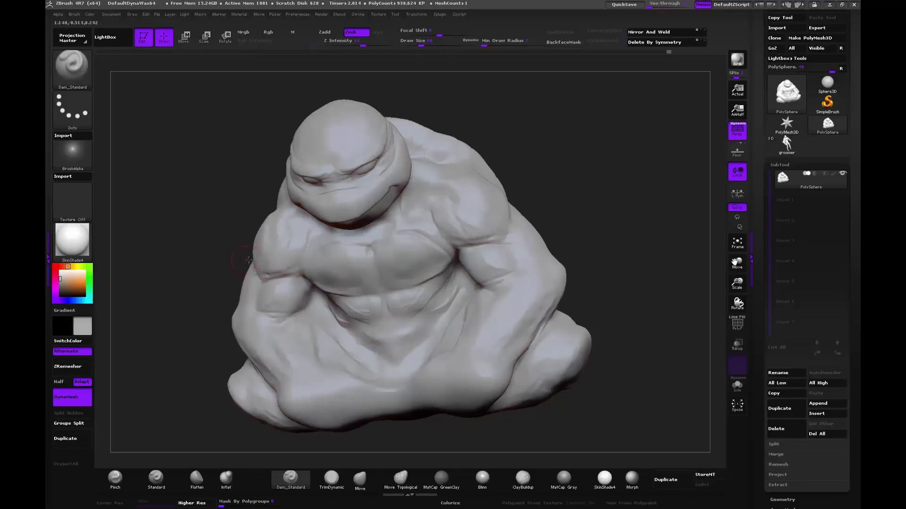
left_click_drag(252, 270, 285, 277)
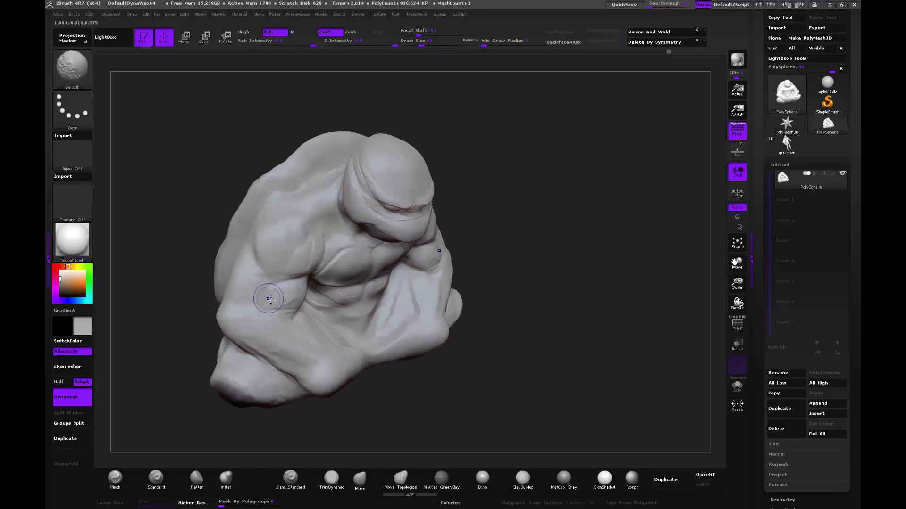
key("b")
key("m")
key("v")
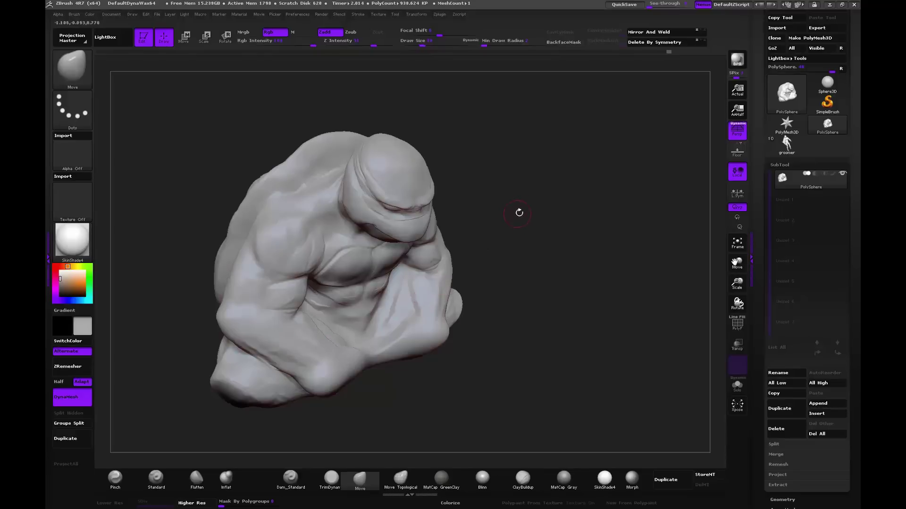
Step: Enlarge the Move brush and reshape the arm crease and upper arm surface
mouse_move(519, 213)
left_mouse_down("shift")
mouse_move(496, 201)
mouse_move(322, 280)
left_mouse_up("shift")
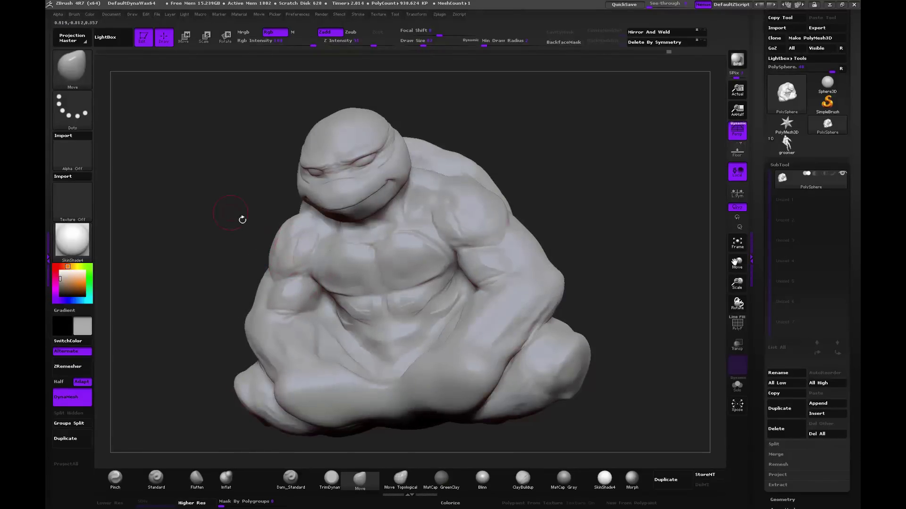
left_click_drag(241, 219, 259, 202)
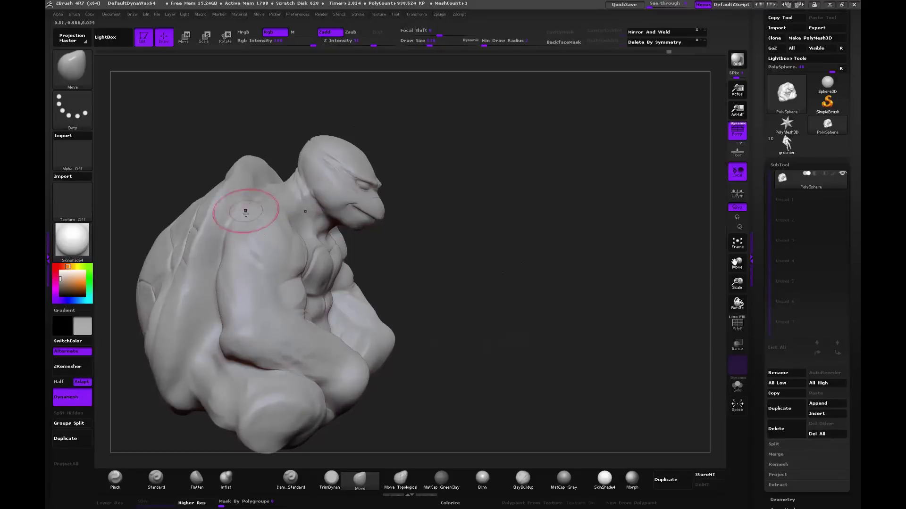
left_click_drag(253, 208, 256, 200)
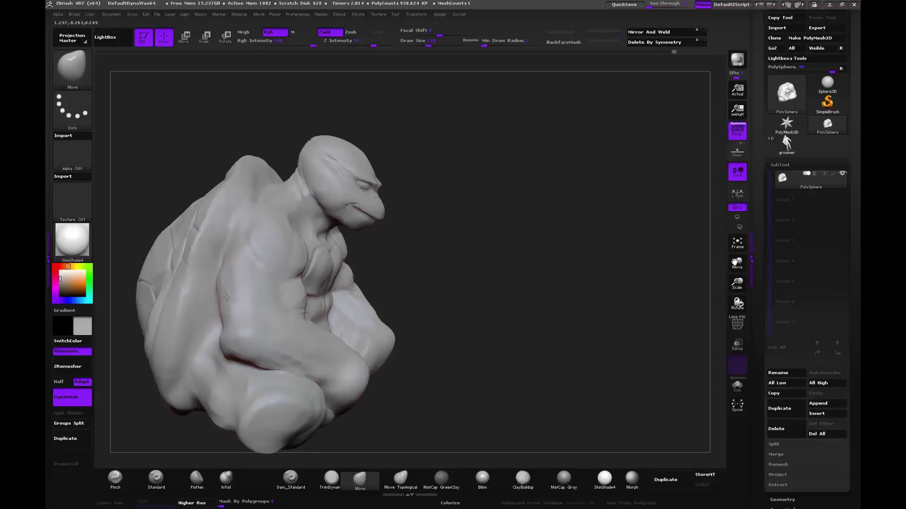
left_click_drag(230, 310, 206, 327)
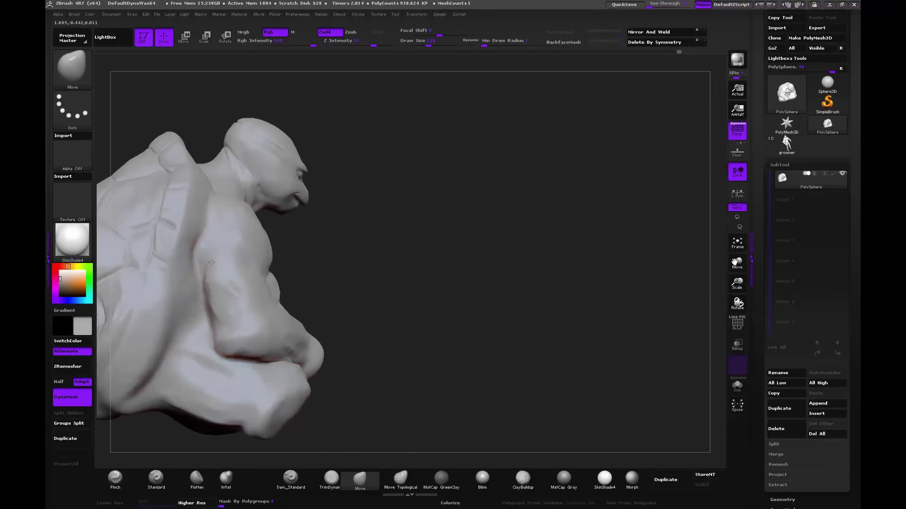
left_click_drag(203, 283, 197, 303, "shift")
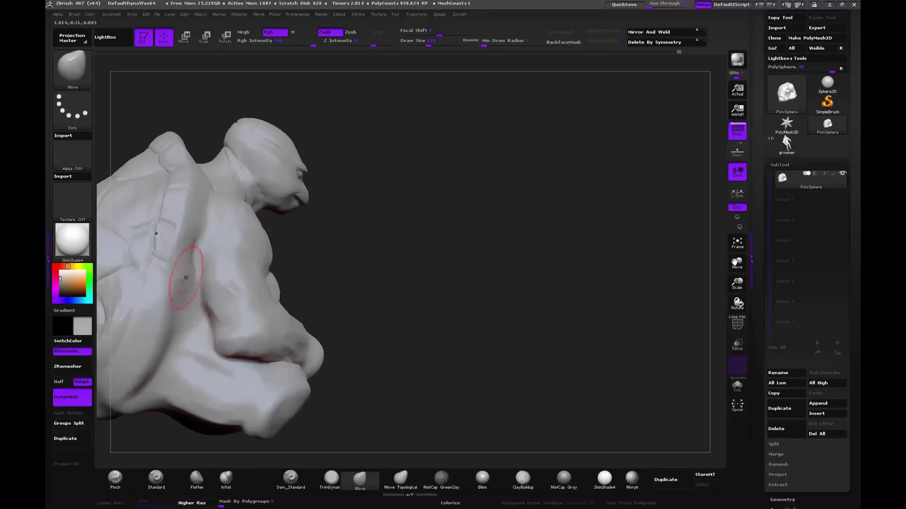
left_click_drag(186, 279, 161, 331)
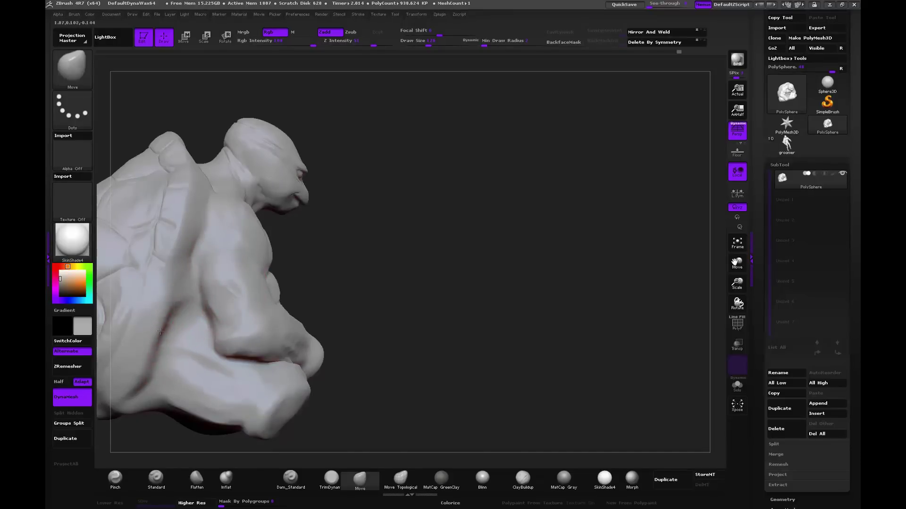
left_click_drag(182, 264, 214, 194)
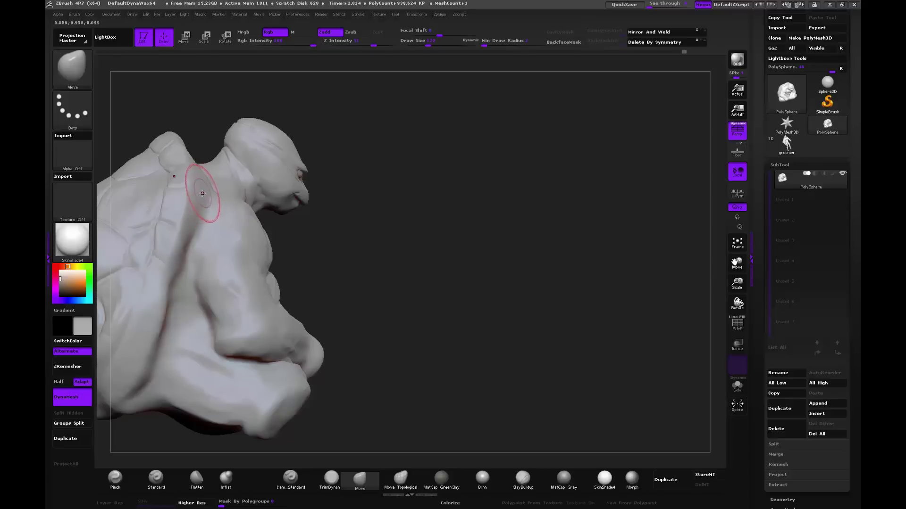
Step: Pull the back of the shoulder into an upward peak and lower the top of the head
left_click_drag(368, 212, 340, 198)
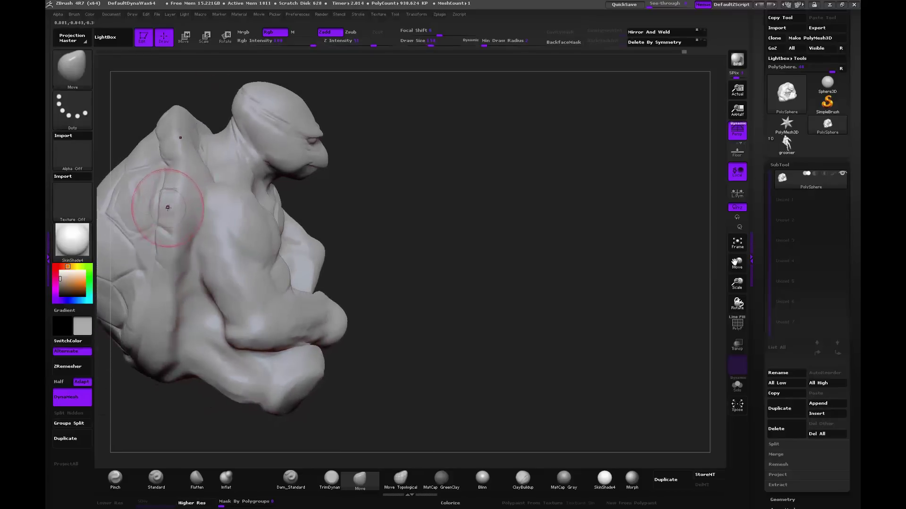
mouse_move(168, 208)
left_mouse_down()
mouse_move(163, 198)
mouse_move(172, 243)
mouse_move(201, 176)
left_mouse_up()
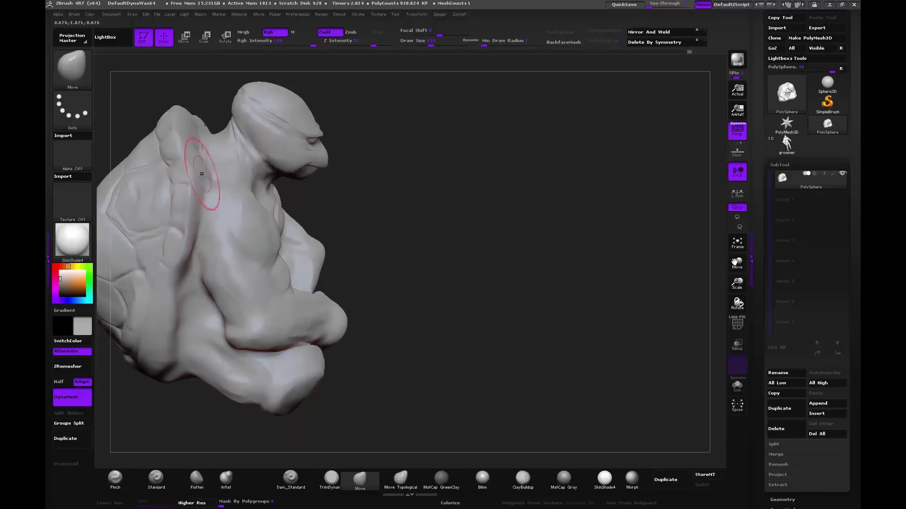
key("bracketright")
key("bracketright")
key("bracketright")
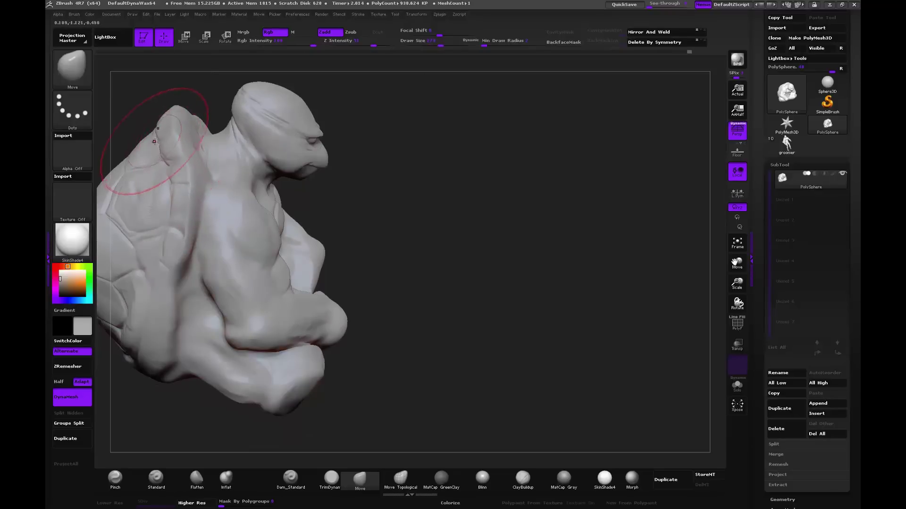
mouse_move(154, 141)
left_mouse_down()
mouse_move(186, 149)
mouse_move(174, 137)
mouse_move(188, 118)
mouse_move(161, 115)
left_mouse_up()
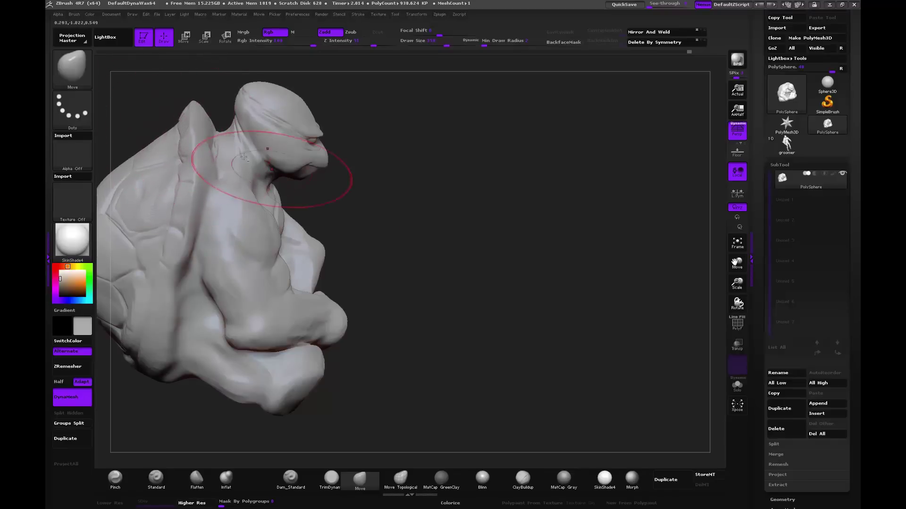
left_click_drag(358, 118, 330, 109)
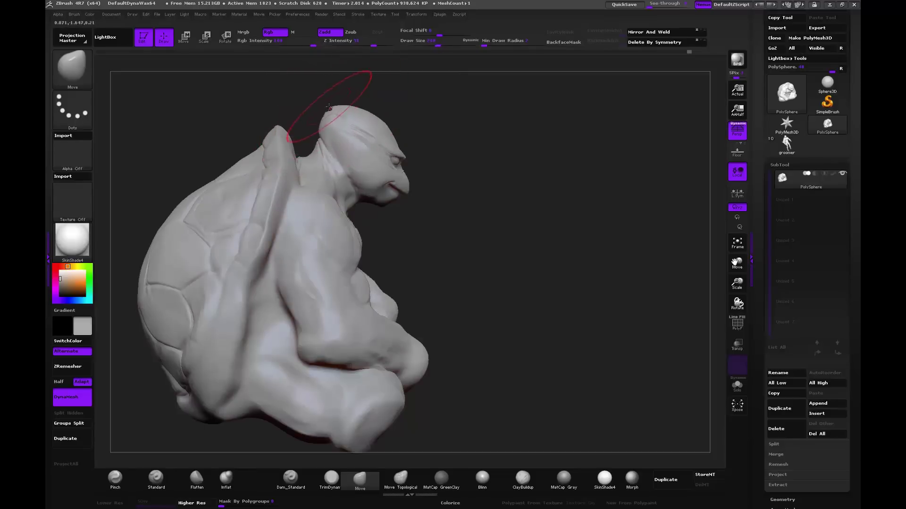
left_click_drag(337, 101, 326, 123)
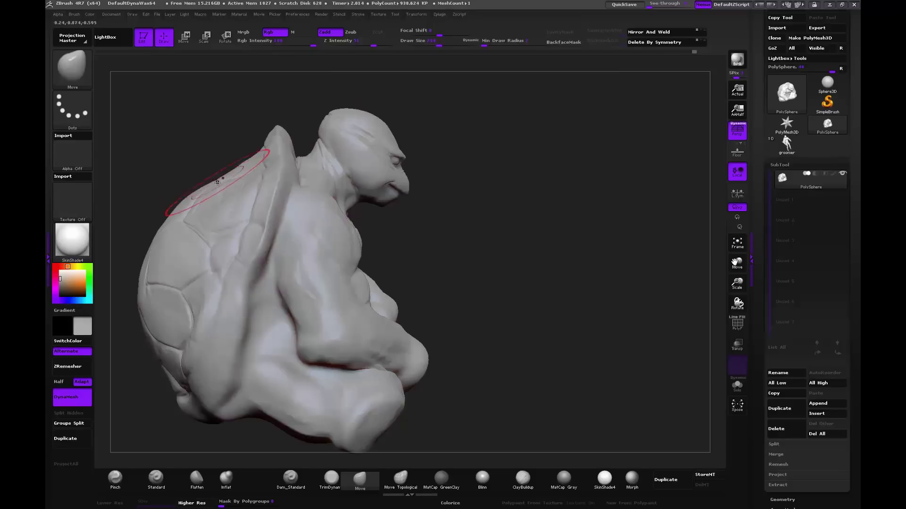
Step: Pull the shell's upper-left edge outward and push its lower-left edge inward
left_click_drag(218, 181, 210, 165)
key("bracketright")
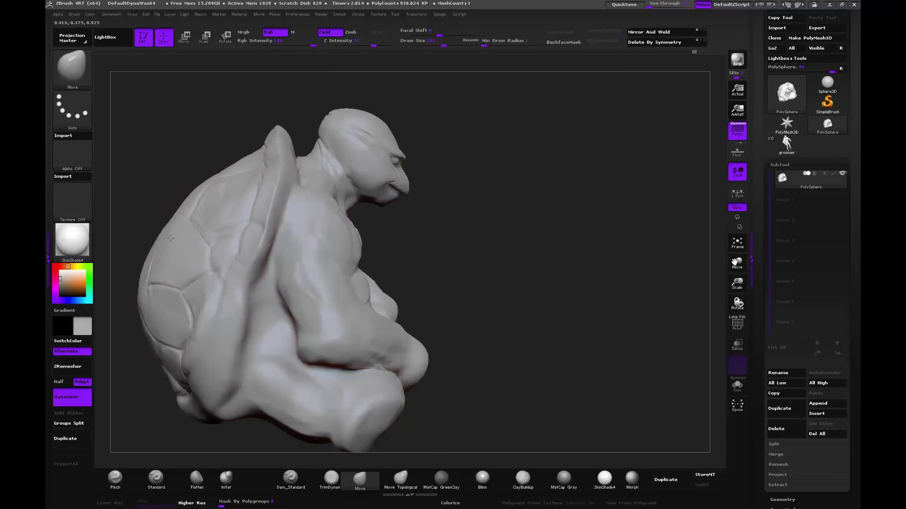
left_click_drag(170, 238, 153, 337)
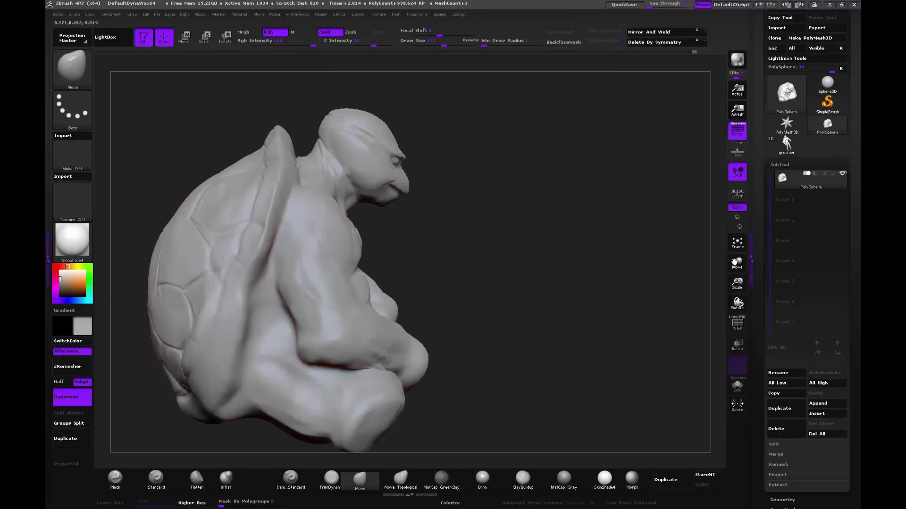
mouse_move(191, 212)
left_mouse_down()
mouse_move(160, 313)
mouse_move(161, 360)
left_mouse_up()
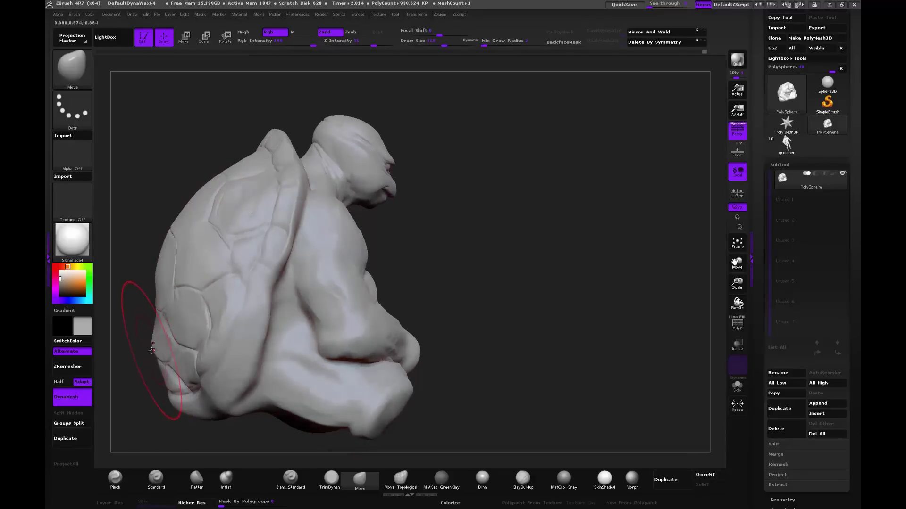
mouse_move(155, 355)
left_mouse_down()
mouse_move(191, 395)
mouse_move(205, 372)
mouse_move(184, 344)
left_mouse_up()
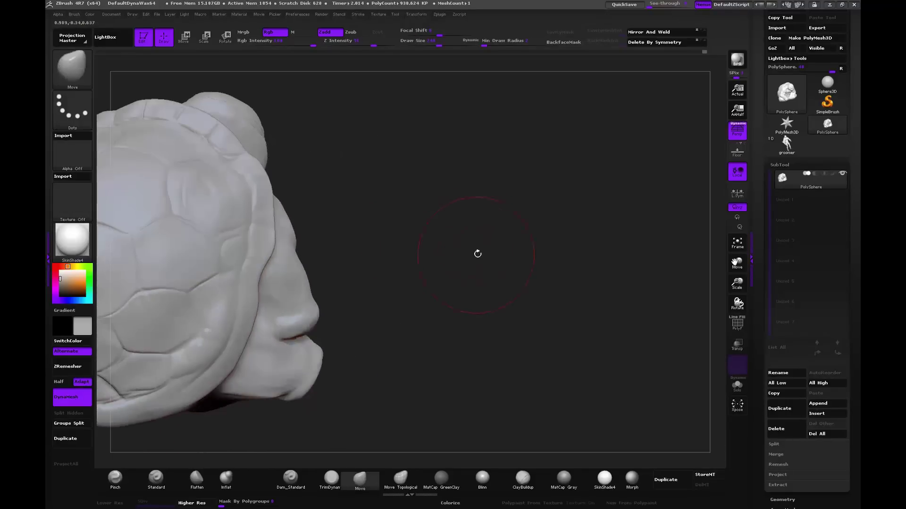
left_click_drag(461, 244, 407, 263)
Step: Flatten the shell rim, lower shell, upper-left plate seam and lower rim with the Flatten brush
left_click(194, 483)
left_click_drag(246, 269, 217, 316)
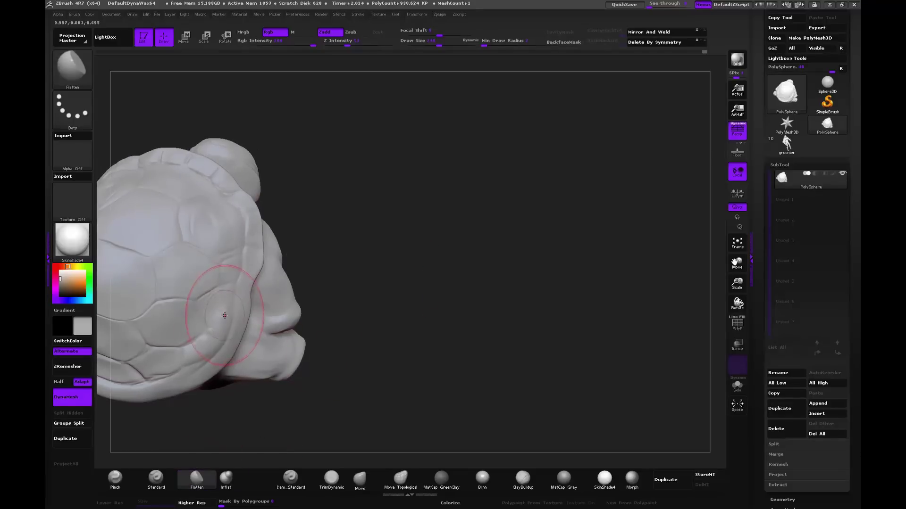
left_click_drag(208, 352, 227, 309)
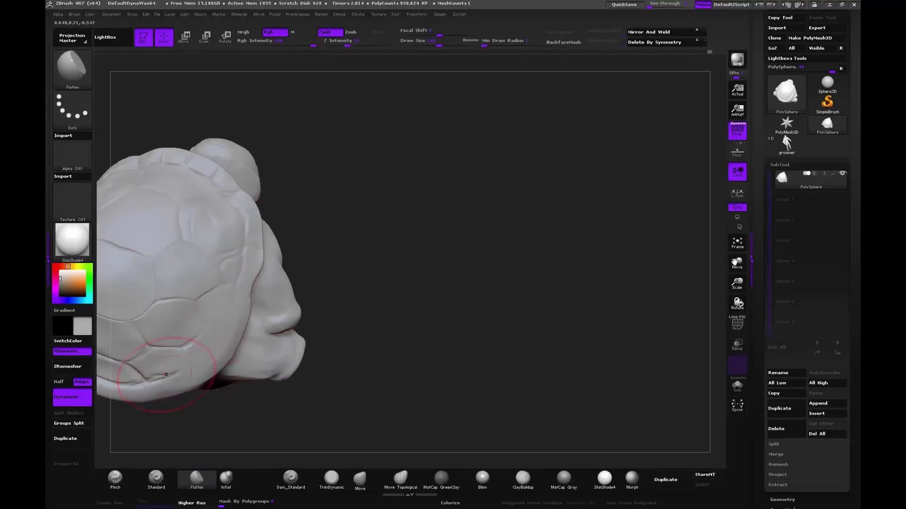
left_click_drag(331, 368, 443, 240)
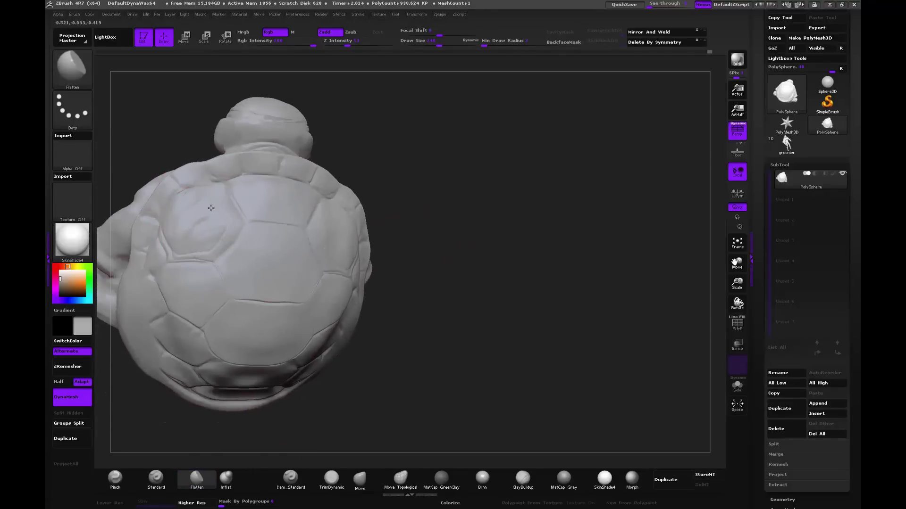
left_click_drag(177, 221, 201, 208)
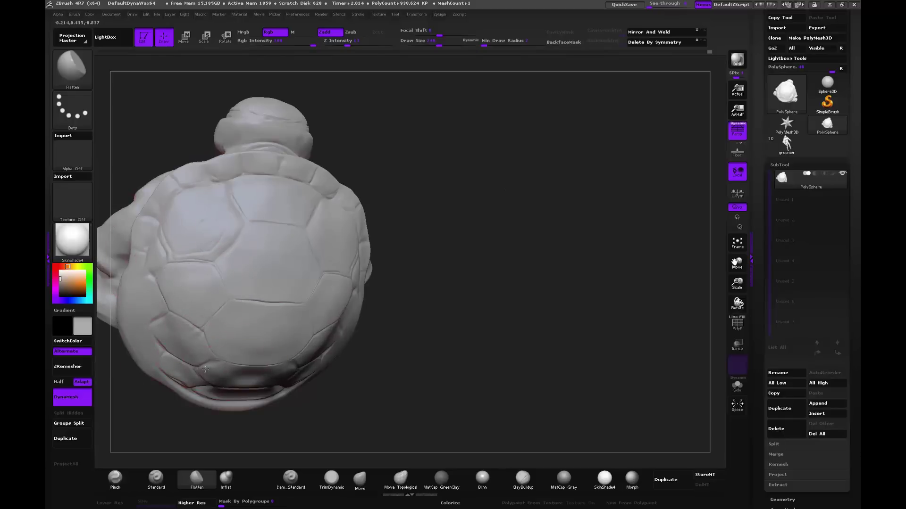
mouse_move(209, 398)
left_mouse_down()
mouse_move(255, 401)
mouse_move(156, 363)
mouse_move(265, 375)
left_mouse_up()
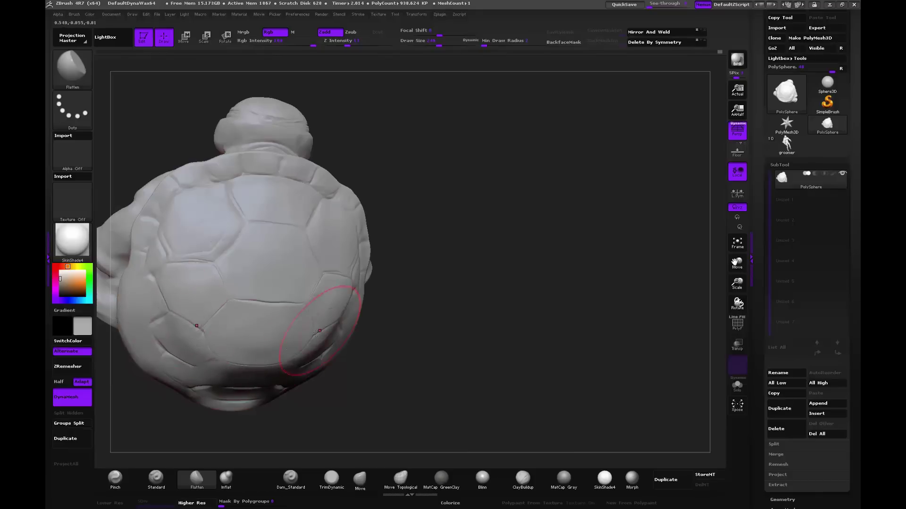
left_click_drag(419, 287, 360, 283)
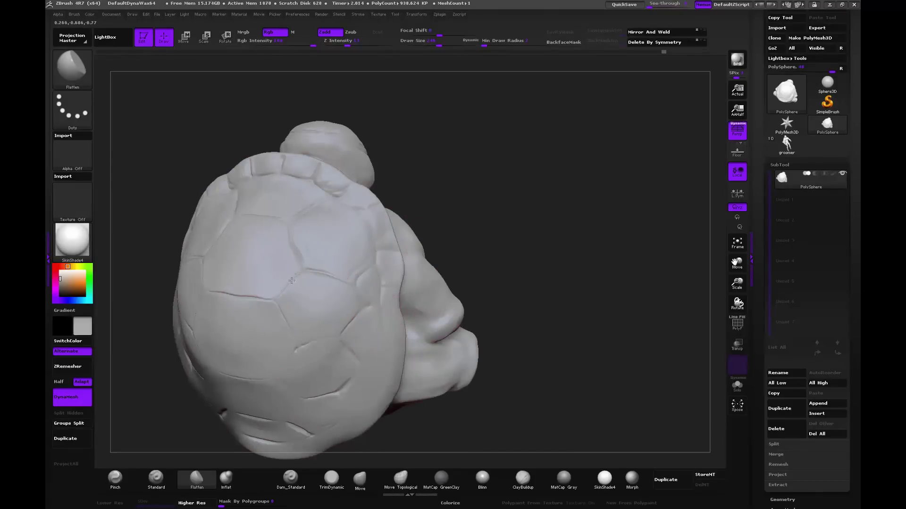
left_click_drag(457, 237, 254, 296)
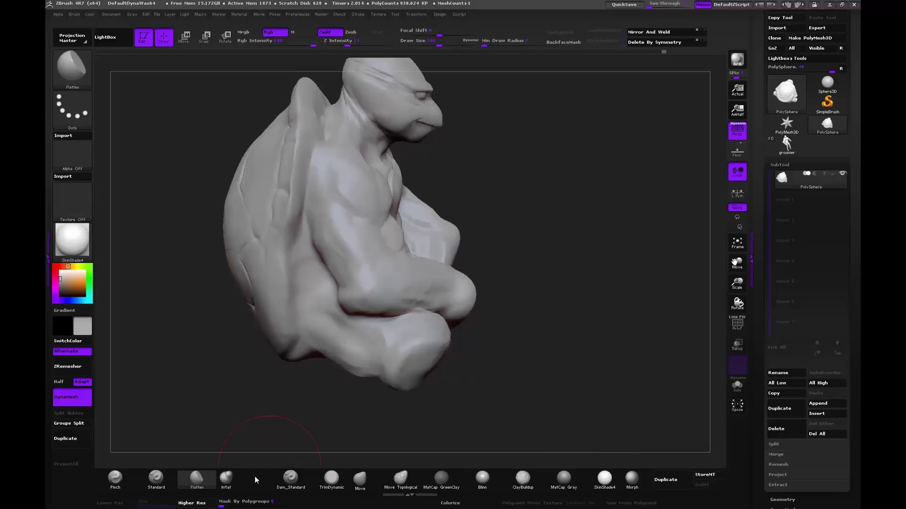
Step: Carve a groove into the shoulder with a smaller Dam_Standard brush and smooth it
left_click(291, 479)
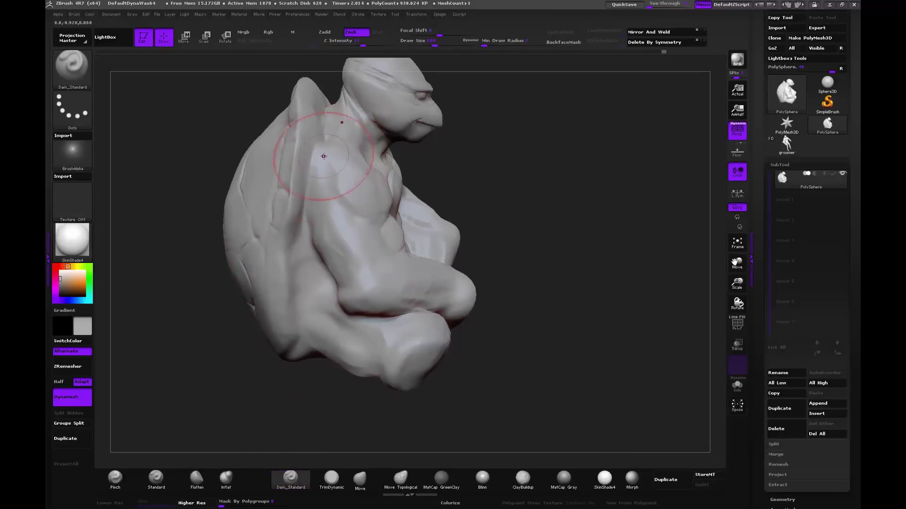
key("bracketleft")
key("bracketleft")
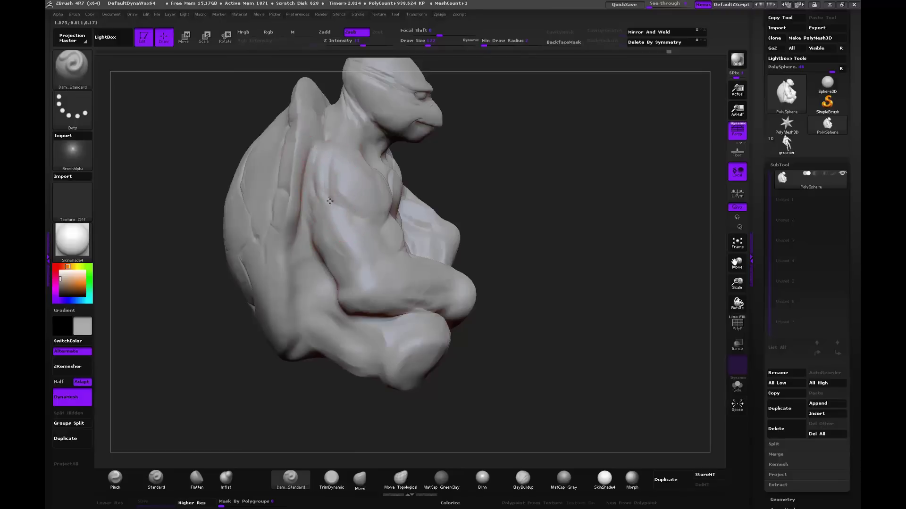
left_click_drag(485, 169, 451, 167)
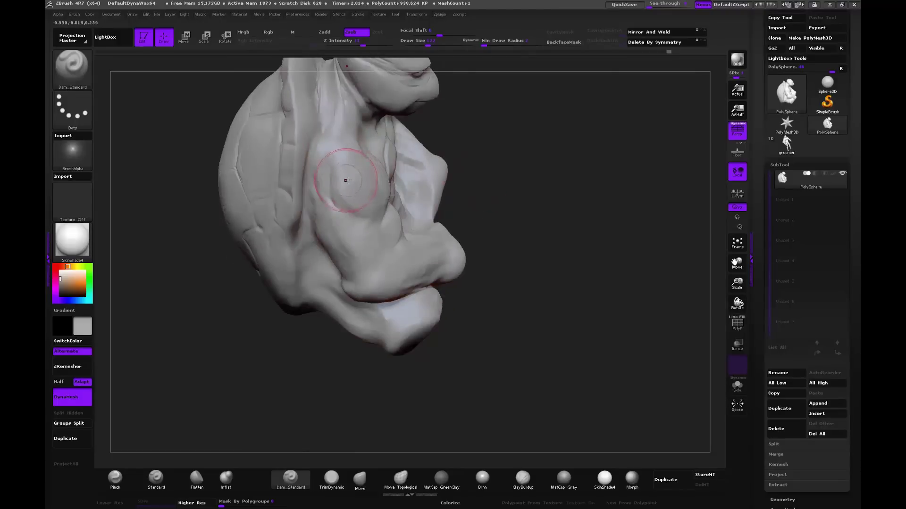
left_click_drag(332, 169, 347, 205)
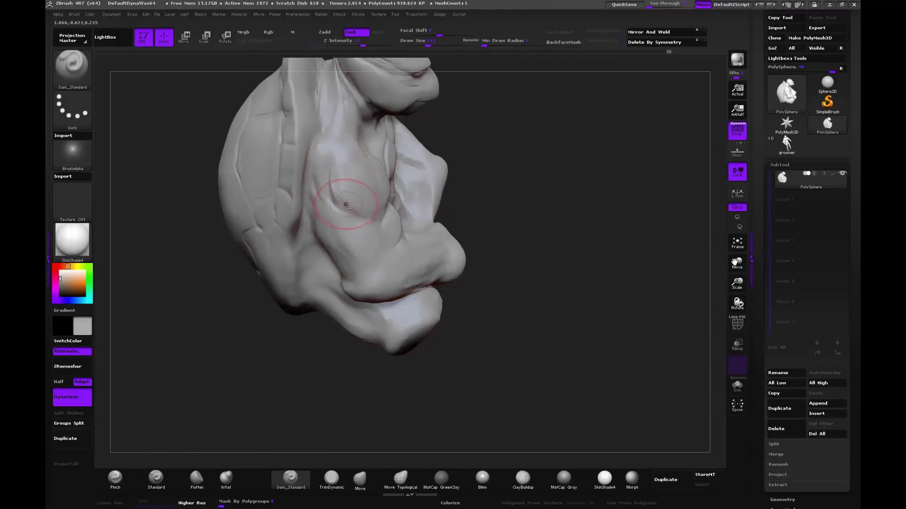
key("shift")
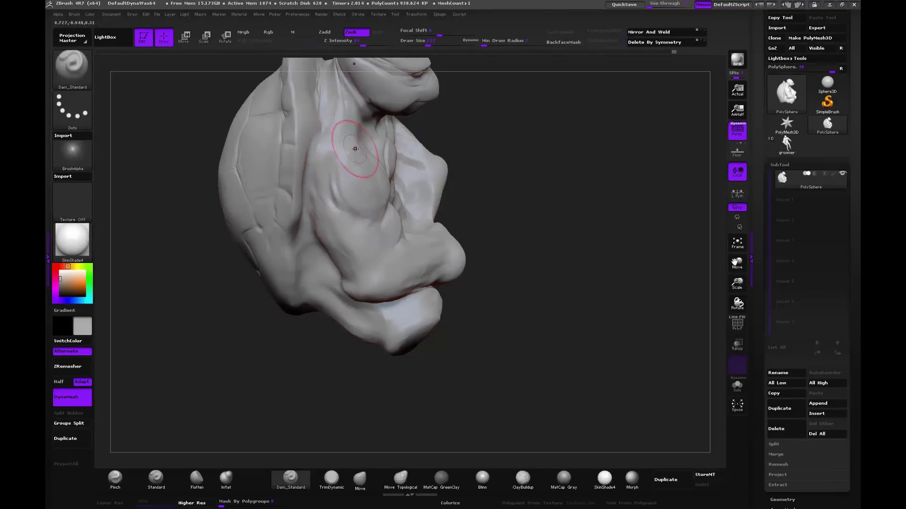
left_click_drag(467, 157, 472, 236)
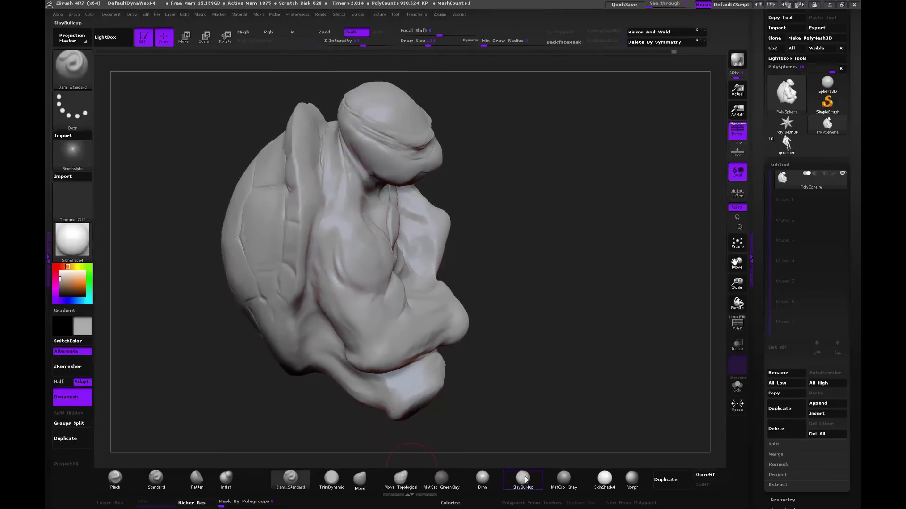
Step: Build up the chest muscles with ClayBuildup and smooth the built-up surface
left_click(522, 479)
mouse_move(338, 254)
left_mouse_down()
mouse_move(334, 233)
mouse_move(332, 249)
left_mouse_up()
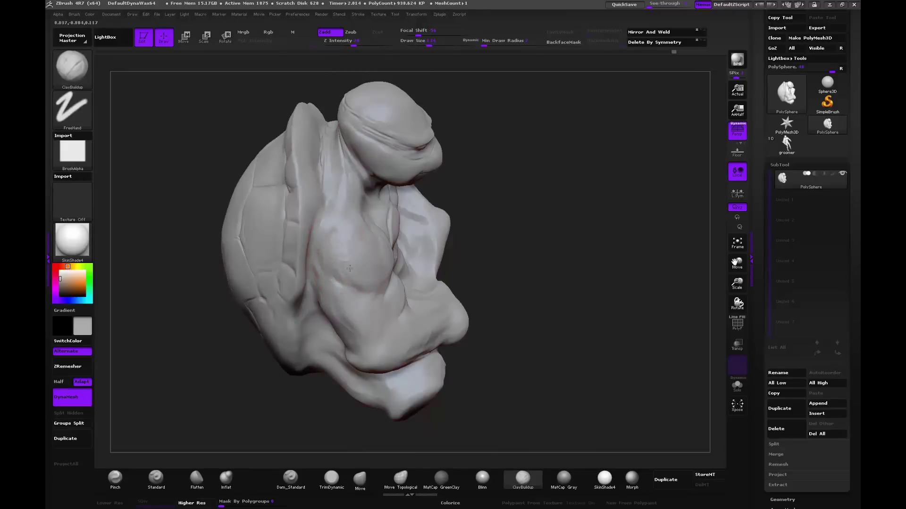
key("shift")
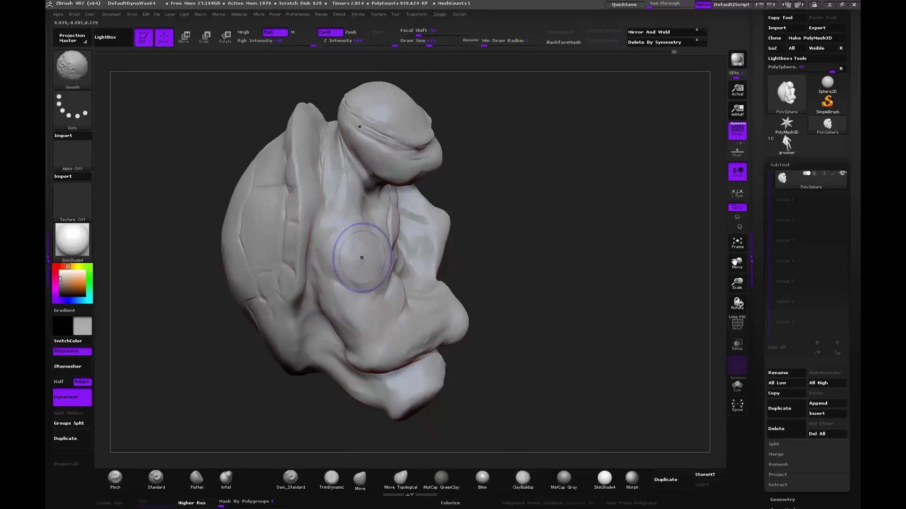
left_click_drag(357, 269, 343, 272)
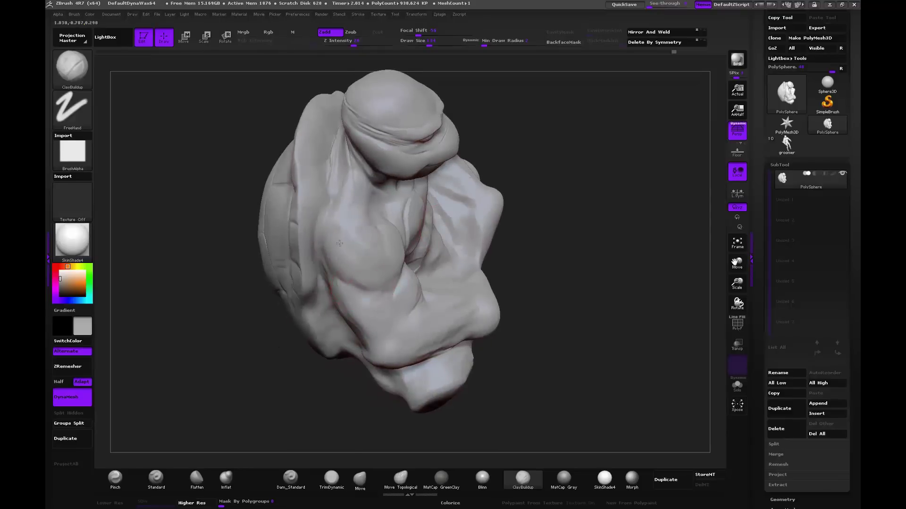
mouse_move(352, 268)
left_mouse_down("shift")
mouse_move(351, 303)
mouse_move(369, 333)
left_mouse_up("shift")
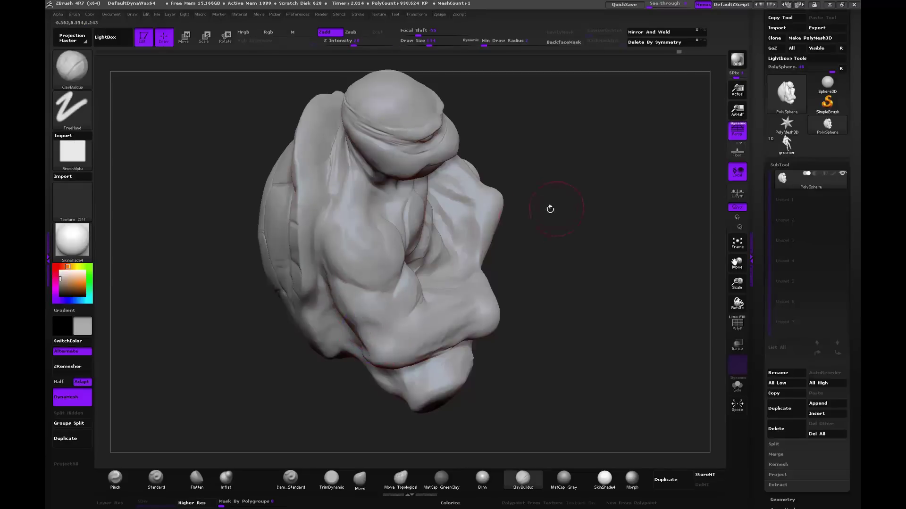
left_click_drag(550, 206, 338, 181)
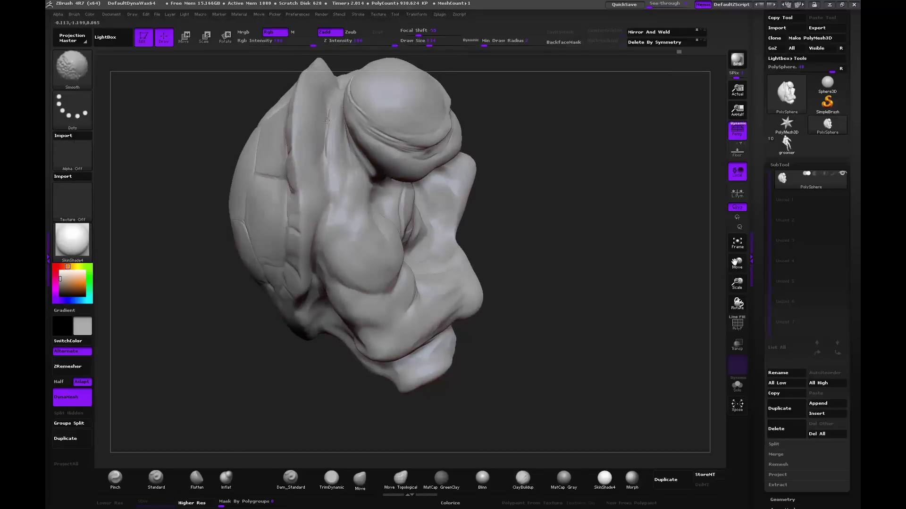
left_click_drag(327, 121, 340, 142, "shift")
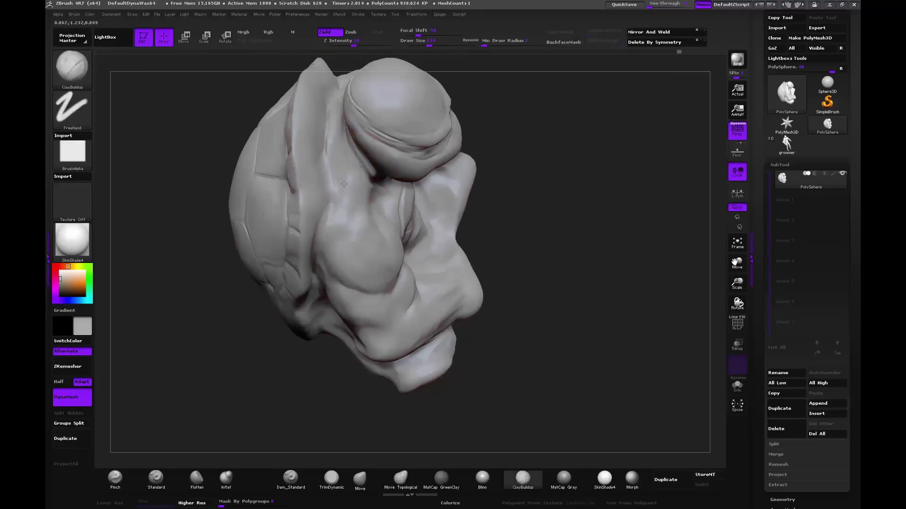
Step: Smooth the upper chest and torso, checking it from side and front views
key("shift")
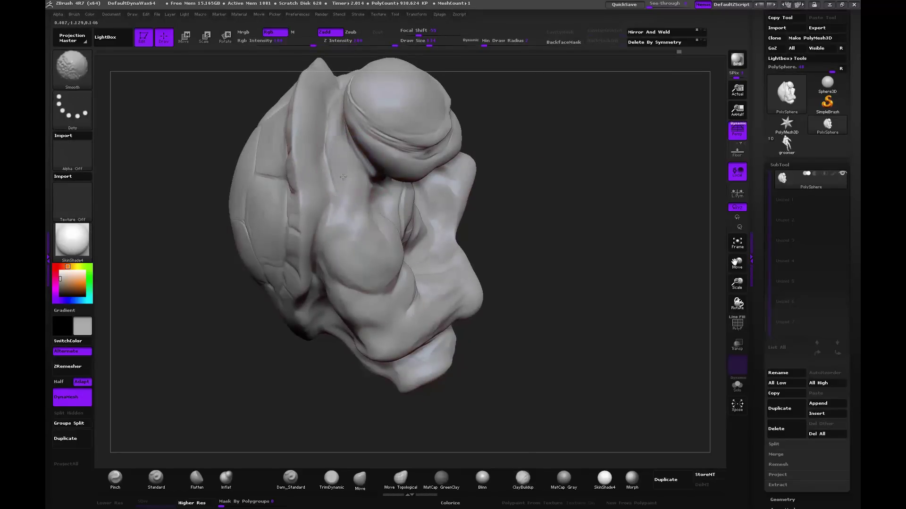
left_click_drag(552, 237, 552, 219, "shift")
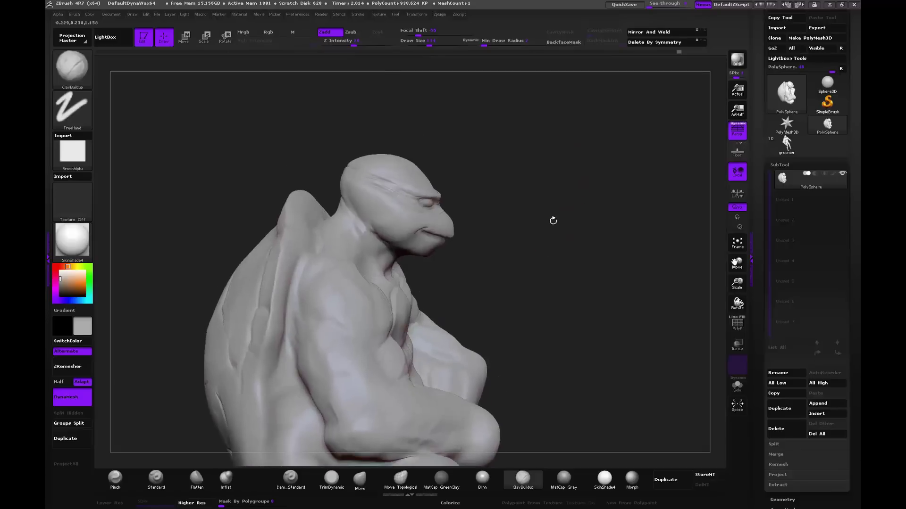
left_click_drag(506, 263, 469, 263)
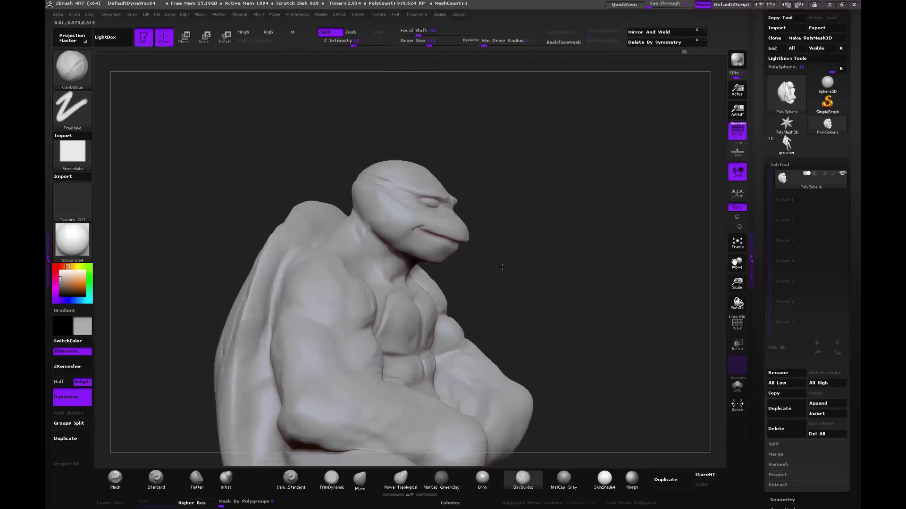
left_click_drag(457, 131, 361, 256)
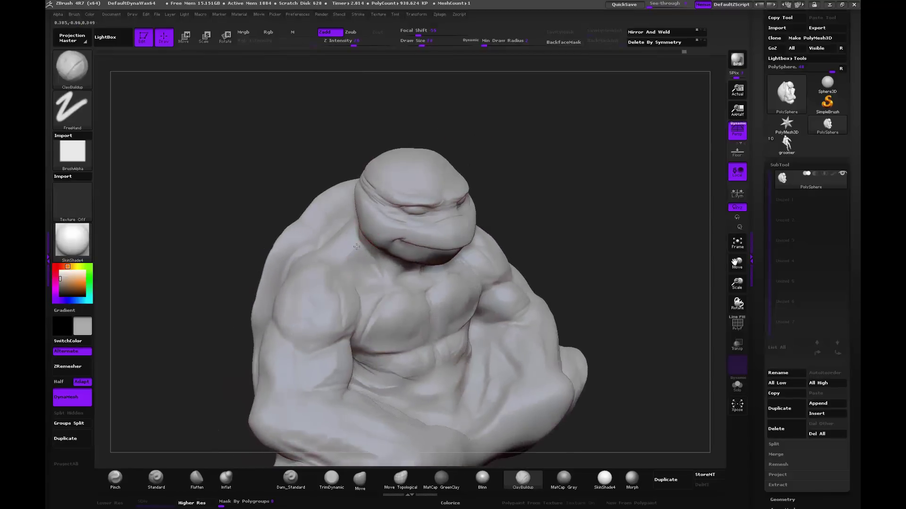
left_click_drag(352, 254, 443, 263)
key("shift")
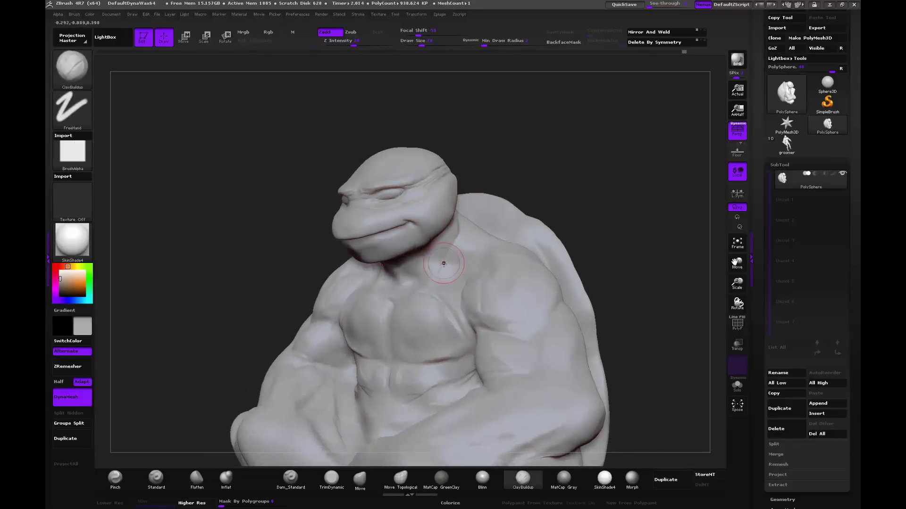
left_click_drag(504, 170, 414, 263)
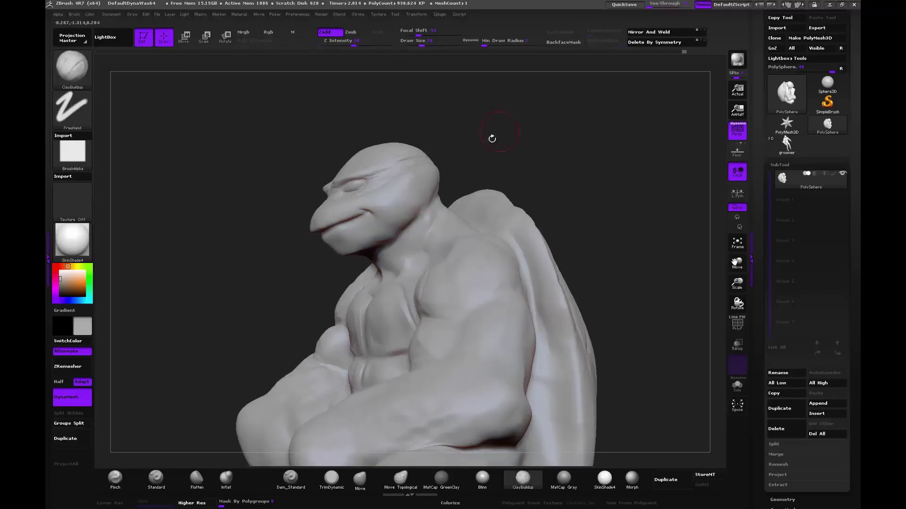
left_click_drag(491, 137, 405, 252)
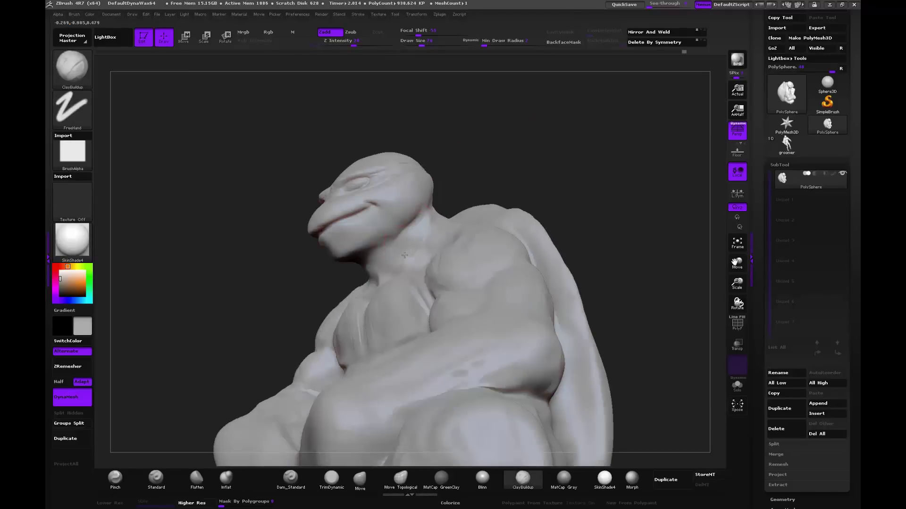
key("shift")
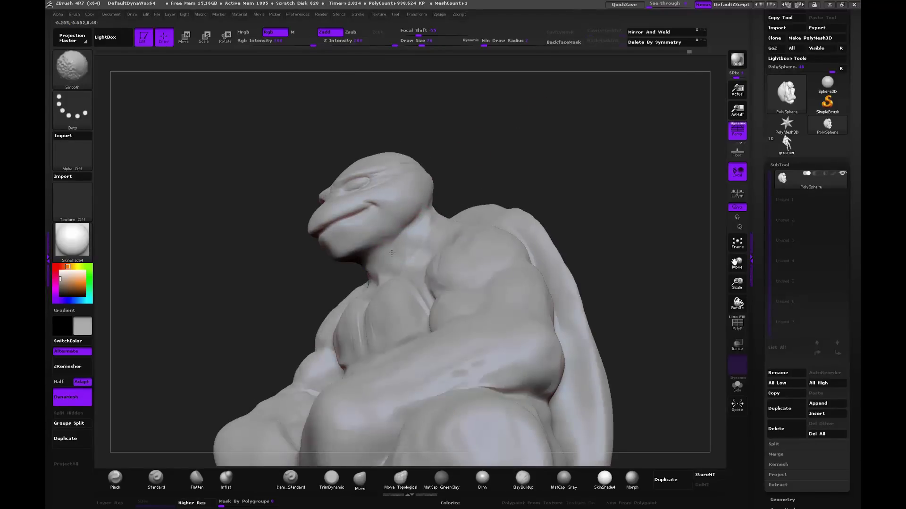
Step: Smooth the neck transitions into the head and shoulders, ending on a head profile
left_click_drag(392, 253, 389, 257)
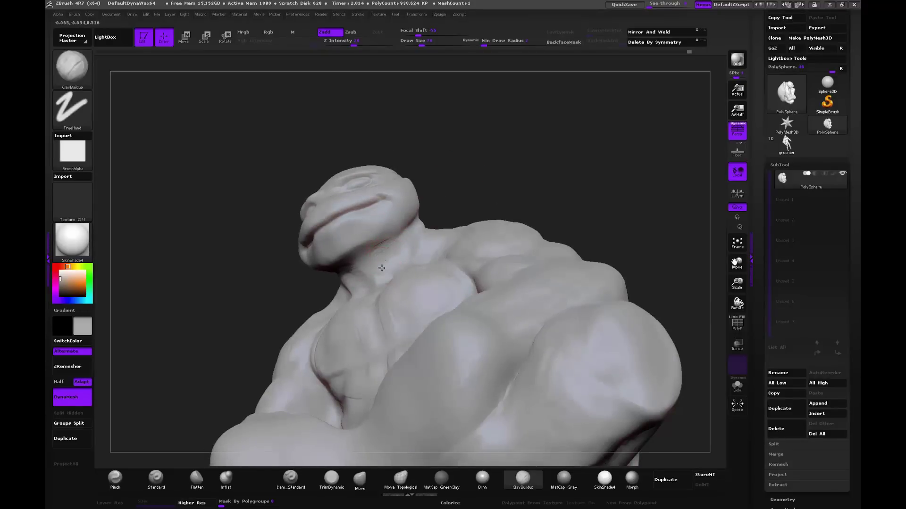
key("shift")
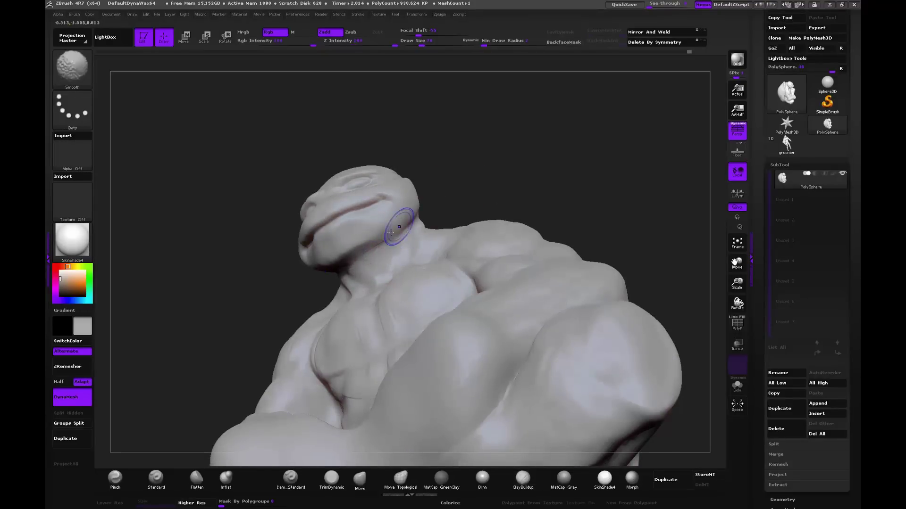
mouse_move(406, 203)
left_mouse_down()
mouse_move(453, 194)
mouse_move(360, 260)
left_mouse_up()
left_click_drag(474, 180, 363, 256)
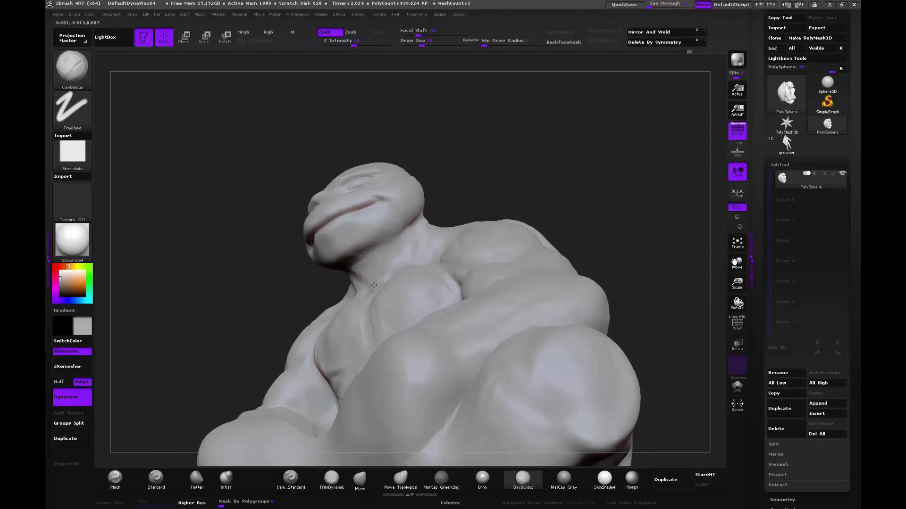
left_click_drag(470, 183, 471, 184)
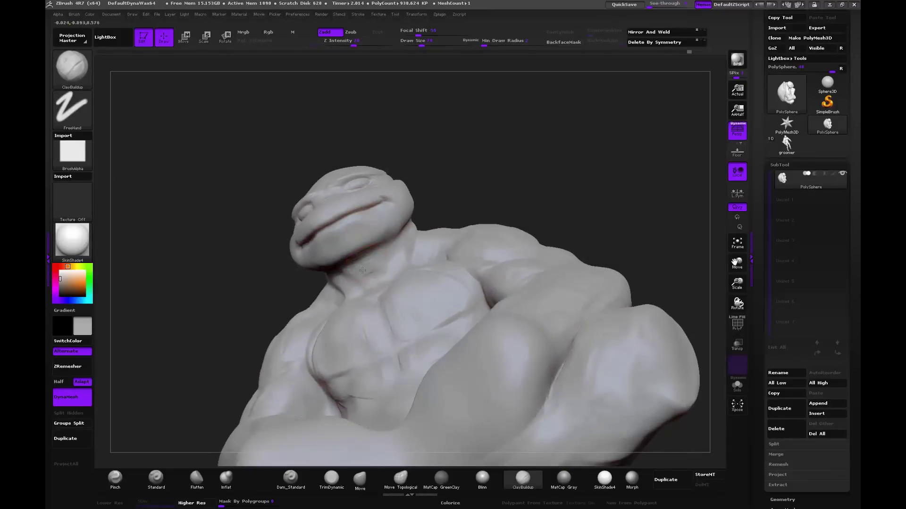
key("shift")
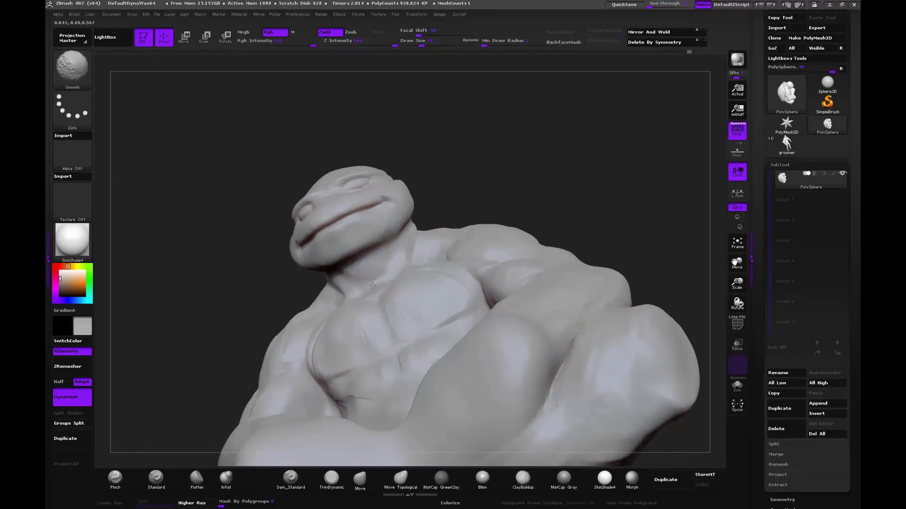
mouse_move(472, 184)
left_mouse_down()
mouse_move(511, 193)
mouse_move(323, 293)
left_mouse_up()
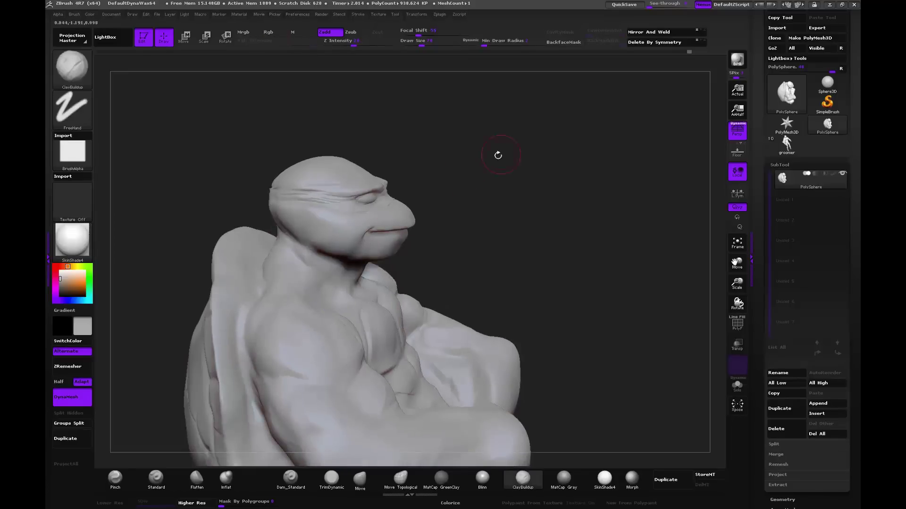
mouse_move(498, 155)
left_mouse_down()
mouse_move(461, 146)
mouse_move(303, 243)
left_mouse_up()
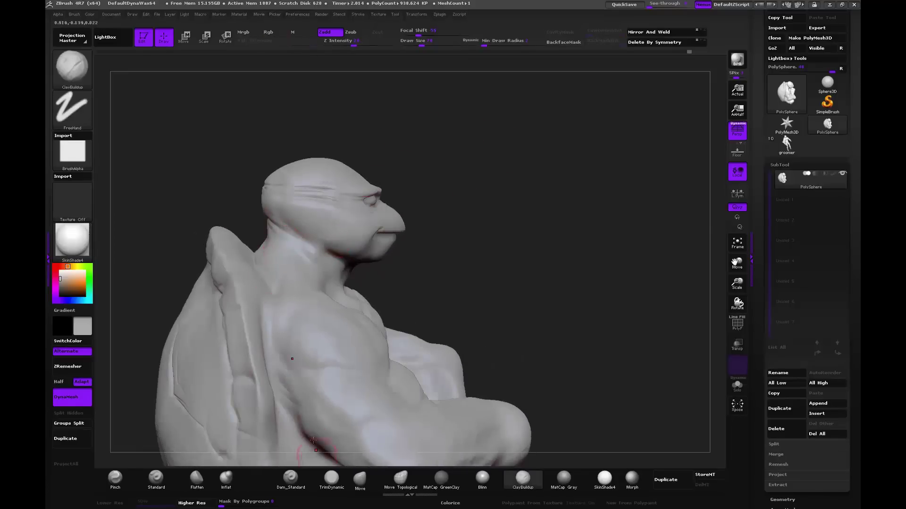
Step: Deepen the crease at the mouth's left corner with Dam_Standard
left_click(291, 479)
left_click_drag(440, 253, 290, 236)
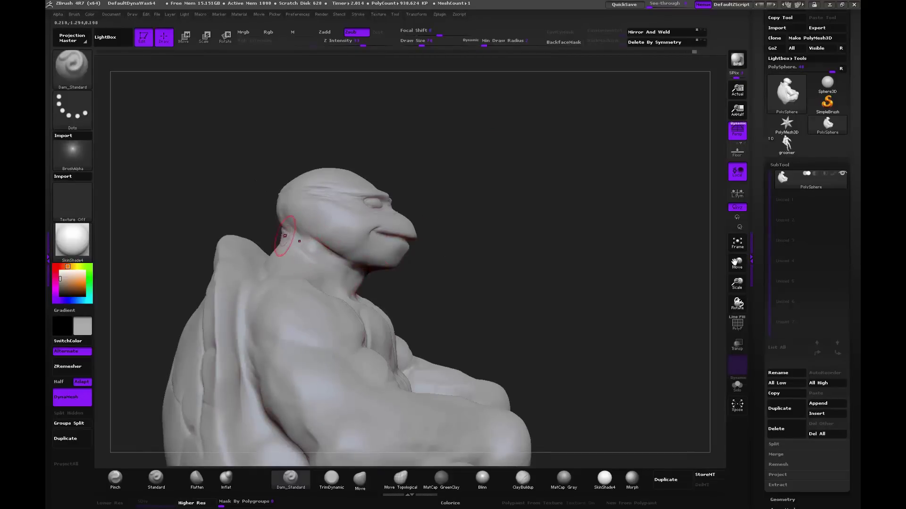
left_click_drag(382, 281, 326, 301)
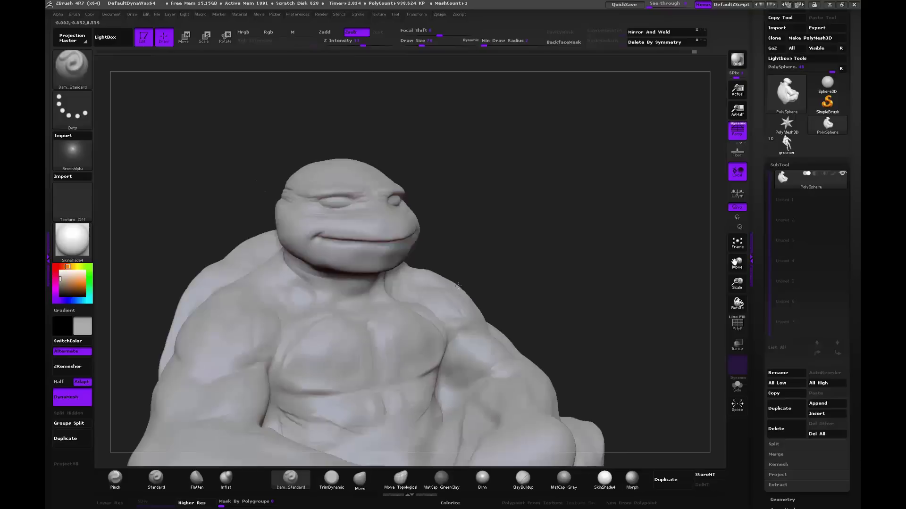
left_click_drag(278, 283, 316, 227)
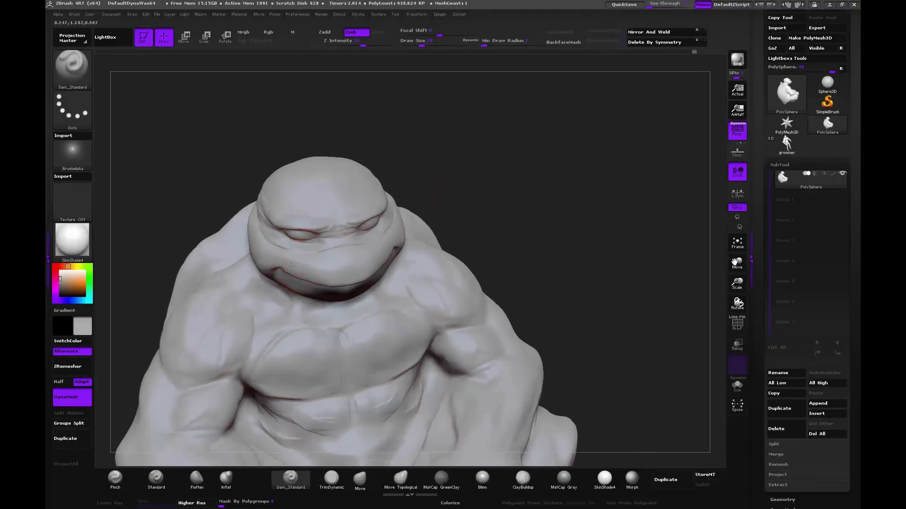
mouse_move(315, 264)
left_mouse_down()
mouse_move(286, 266)
mouse_move(330, 257)
mouse_move(283, 274)
mouse_move(270, 265)
mouse_move(347, 294)
left_mouse_up()
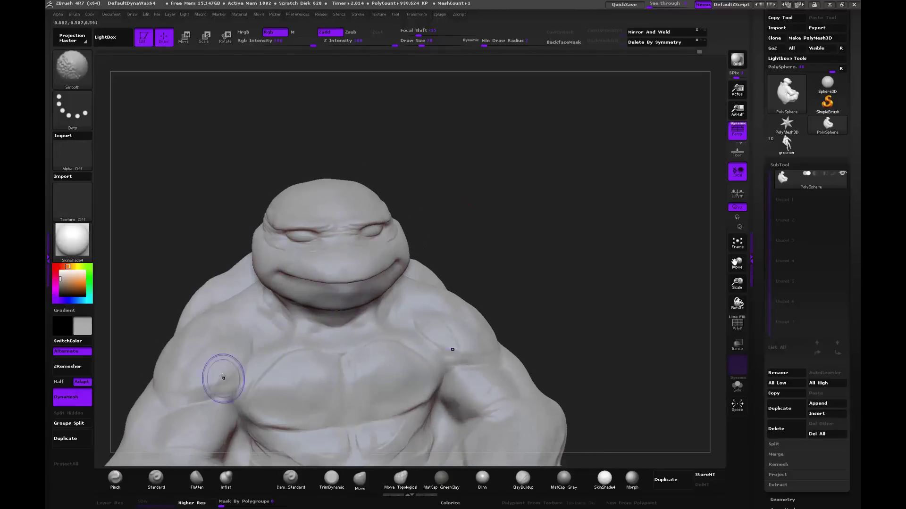
Step: Shift-smooth the shoulders, viewing the turtle from above and the upper right
left_click(291, 478)
left_click_drag(516, 230, 473, 293)
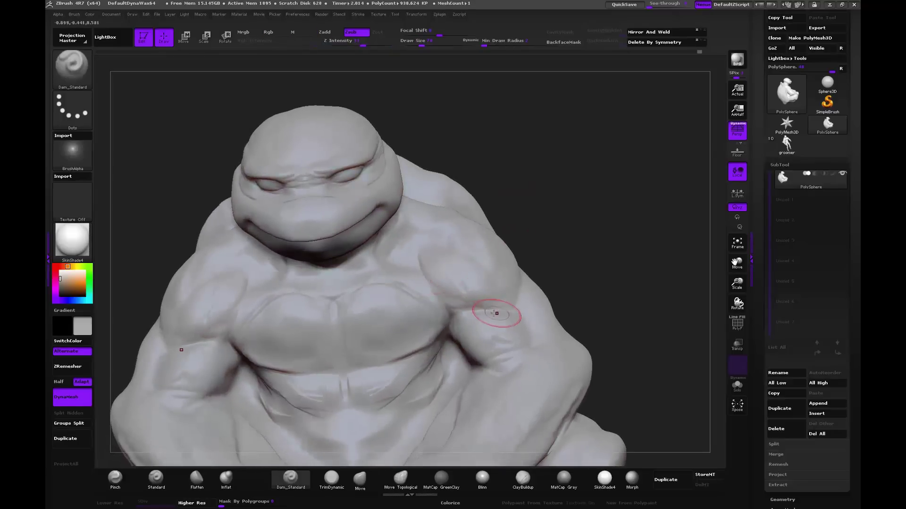
key("shift")
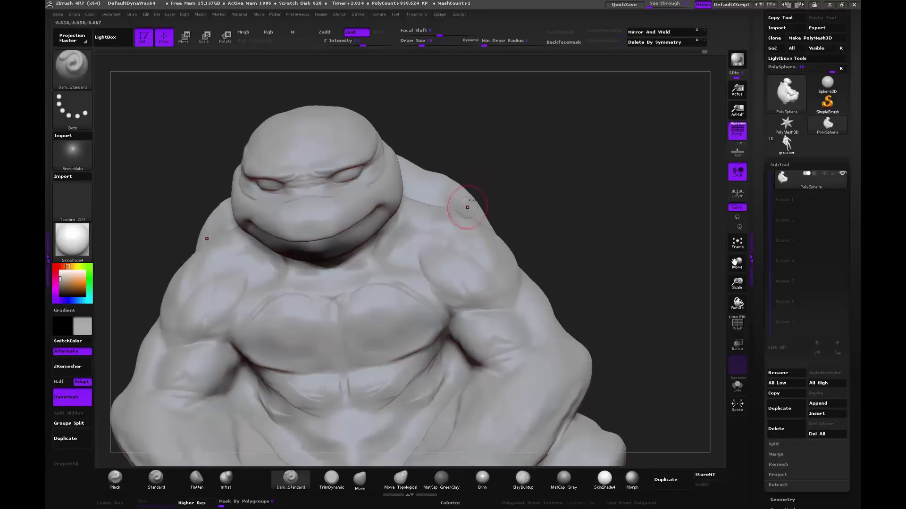
mouse_move(512, 156)
left_mouse_down()
mouse_move(523, 164)
mouse_move(479, 187)
left_mouse_up()
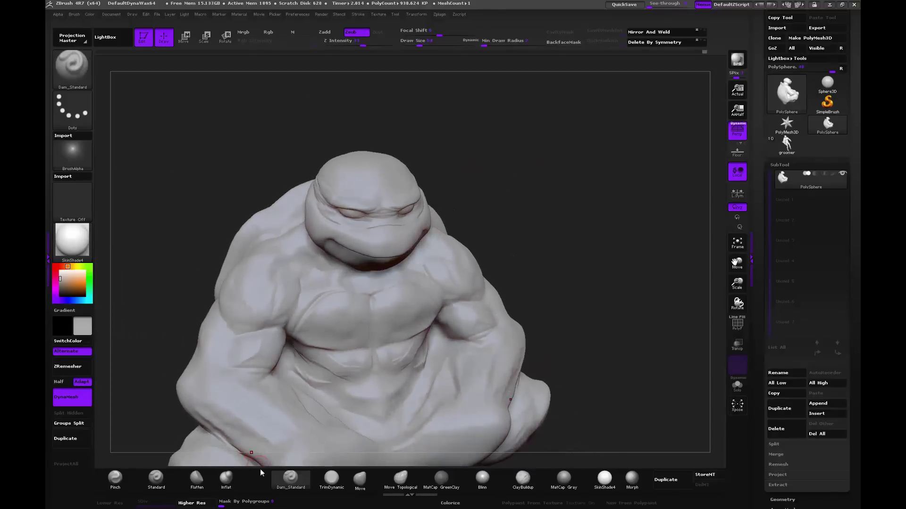
Step: With the Move brush, undo a bad stroke, then lift the shell ridge and reshape the rim
left_click(361, 486)
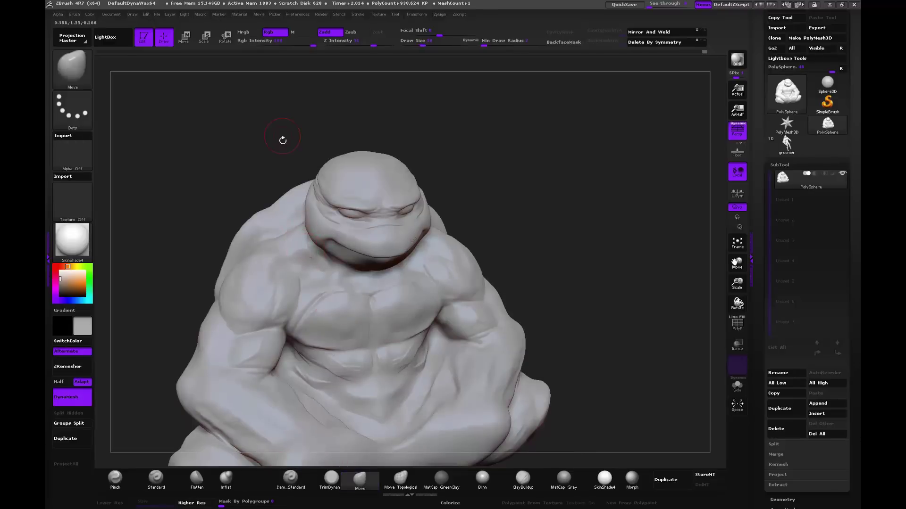
left_click_drag(283, 140, 285, 215)
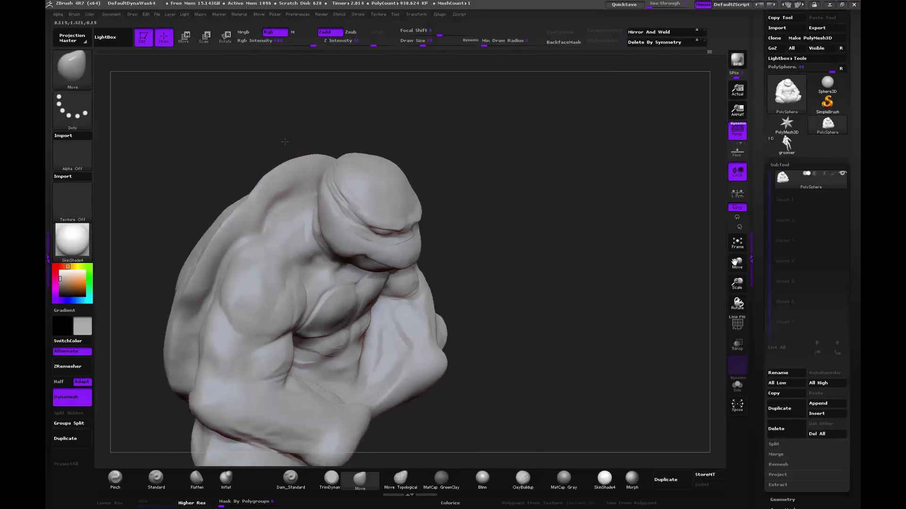
key("ctrl+z")
key("shift")
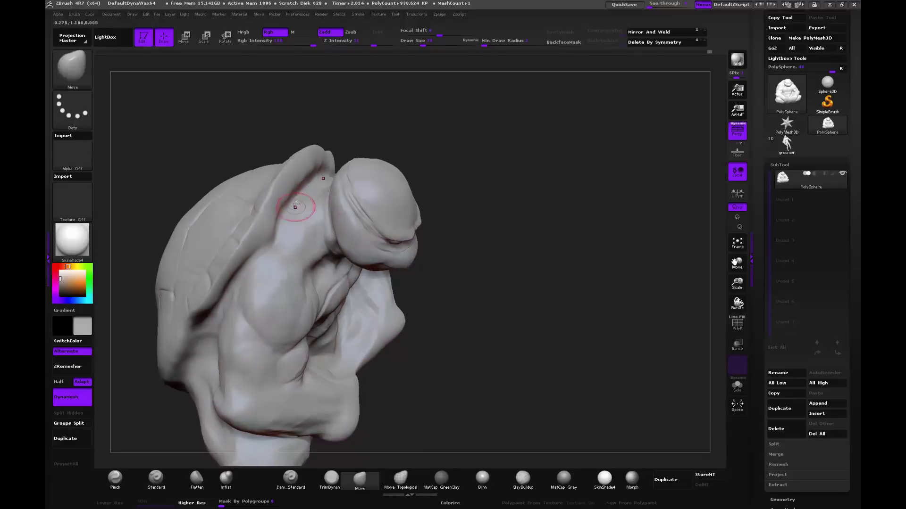
left_click_drag(357, 123, 313, 156)
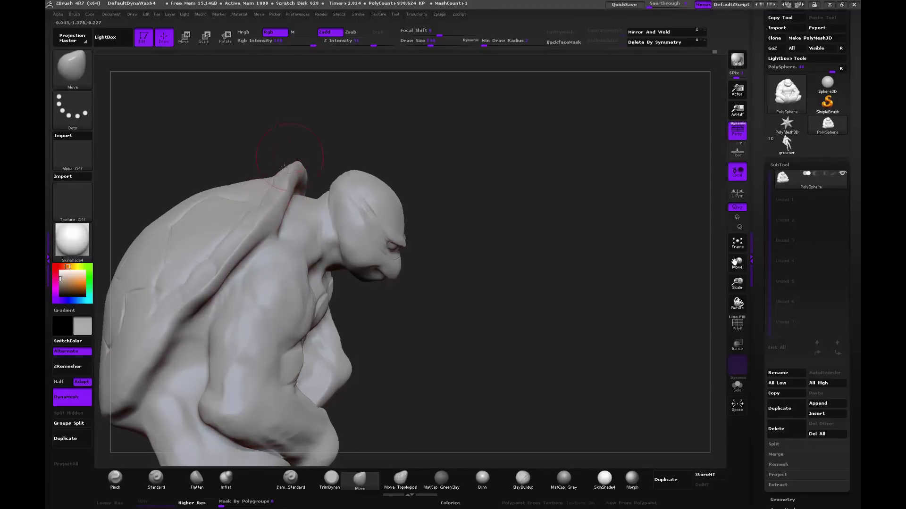
left_click_drag(313, 92, 302, 155)
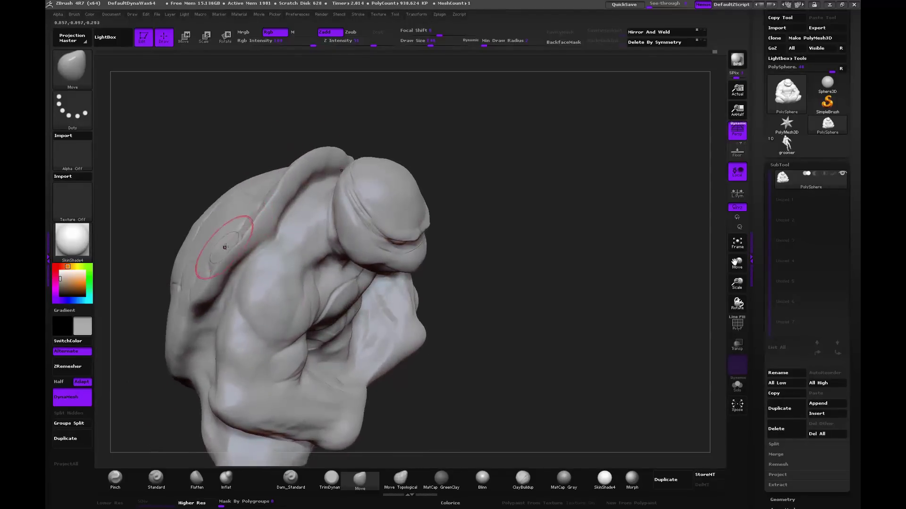
left_click_drag(238, 236, 239, 223)
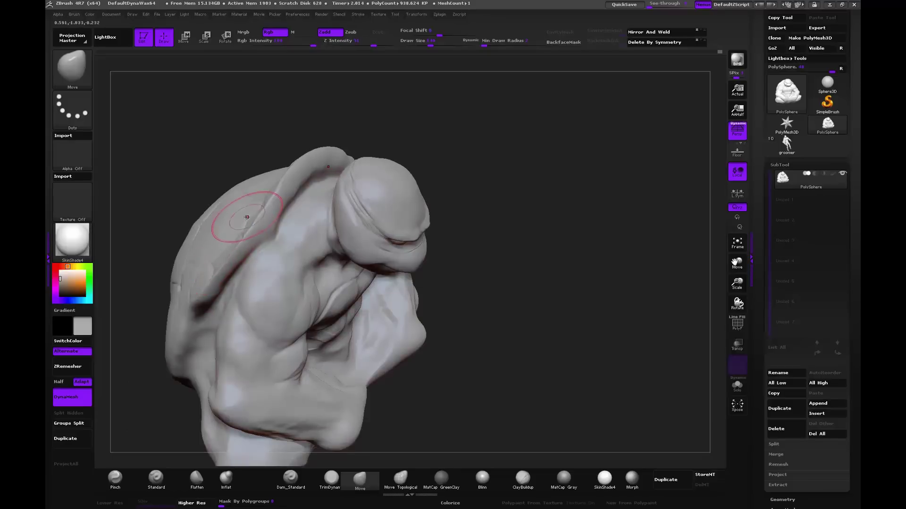
mouse_move(194, 261)
left_mouse_down()
mouse_move(181, 298)
mouse_move(167, 281)
left_mouse_up()
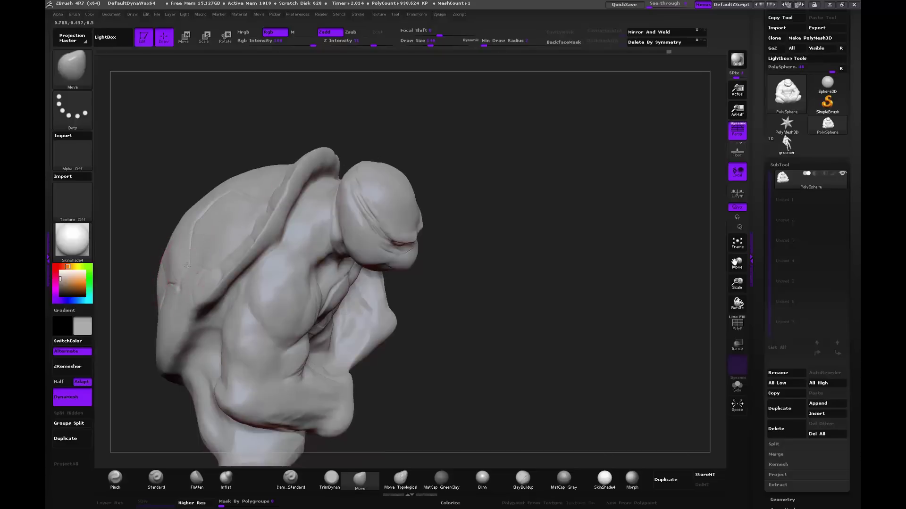
Step: Zoom in to deepen a groove between shell plates, then return toward a front view
left_click_drag(198, 219, 191, 197)
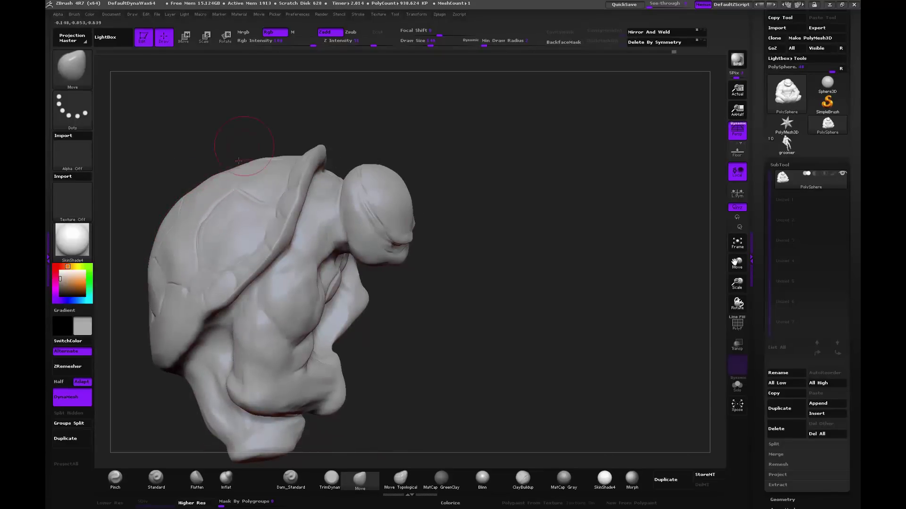
mouse_move(245, 184)
left_mouse_down("ctrl+alt")
mouse_move(281, 174)
mouse_move(218, 202)
mouse_move(239, 188)
mouse_move(250, 202)
left_mouse_up("ctrl+alt")
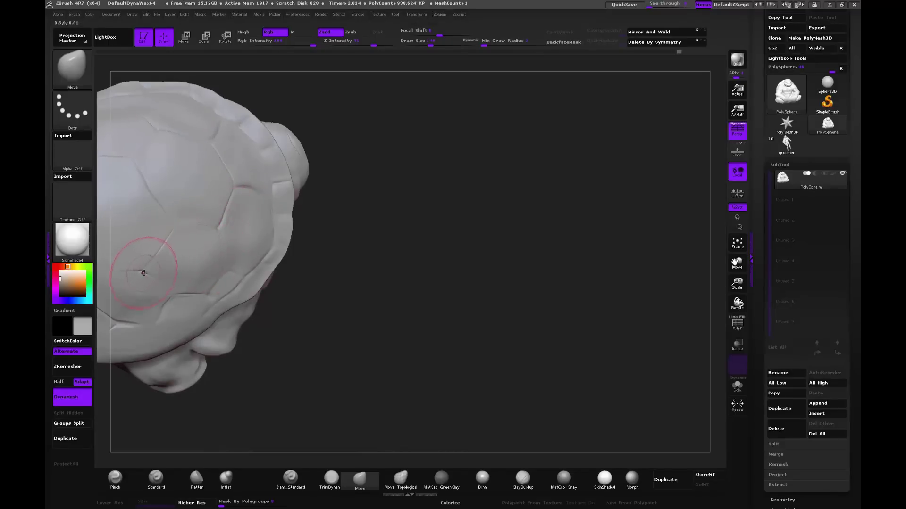
left_click_drag(176, 274, 171, 290)
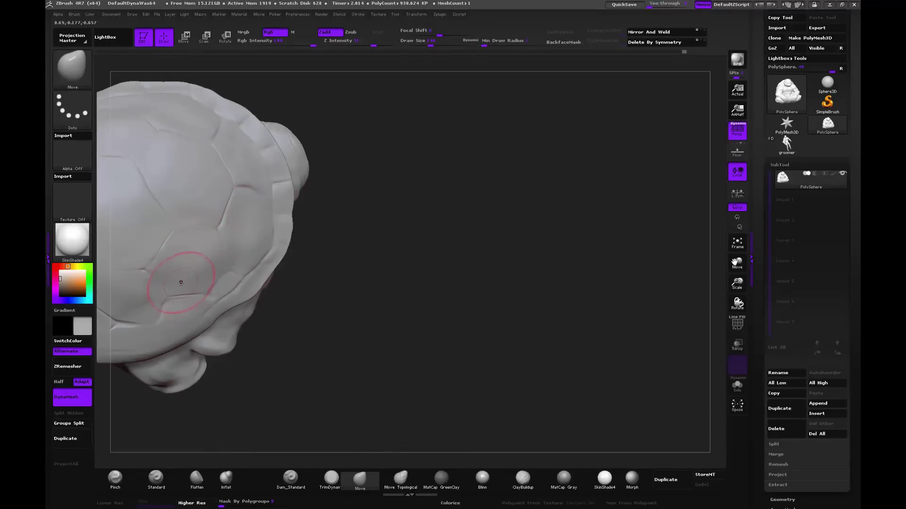
mouse_move(318, 236)
left_mouse_down()
mouse_move(358, 124)
mouse_move(260, 185)
left_mouse_up()
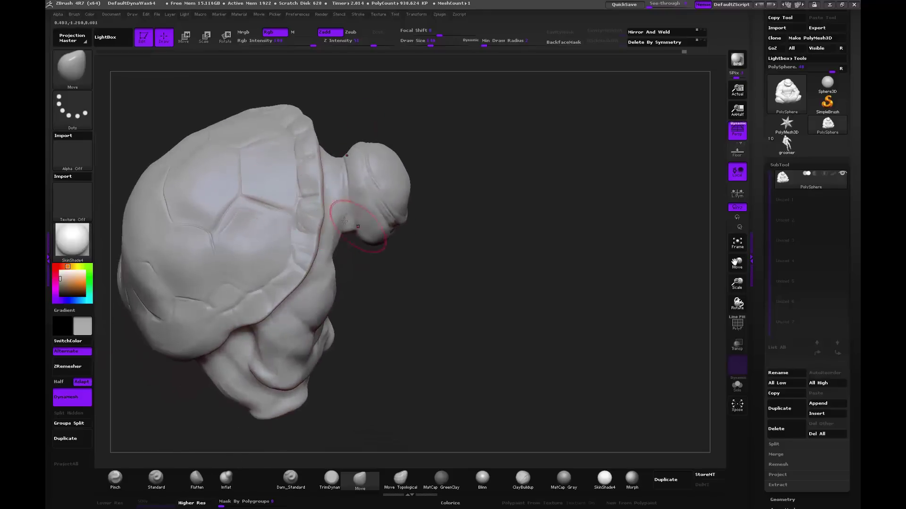
mouse_move(377, 254)
left_mouse_down()
mouse_move(423, 249)
mouse_move(494, 175)
mouse_move(500, 204)
mouse_move(307, 362)
left_mouse_up()
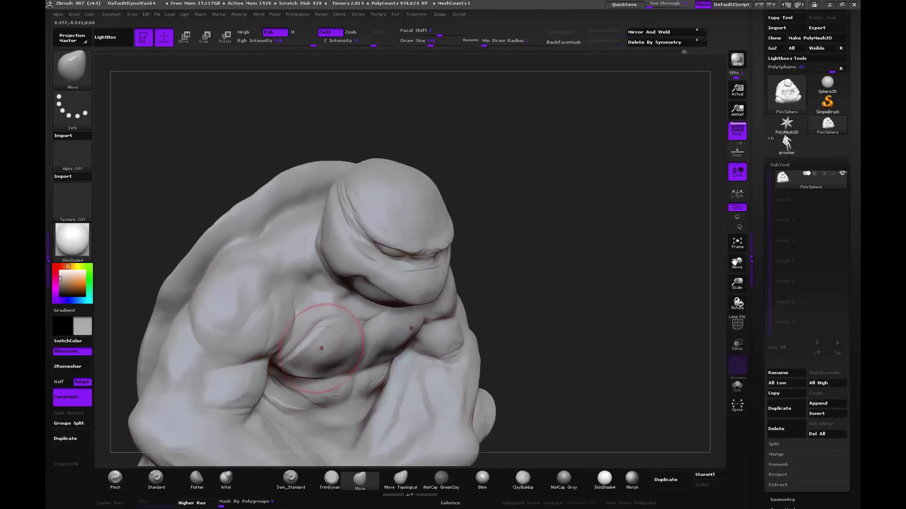
left_click_drag(529, 302, 252, 453)
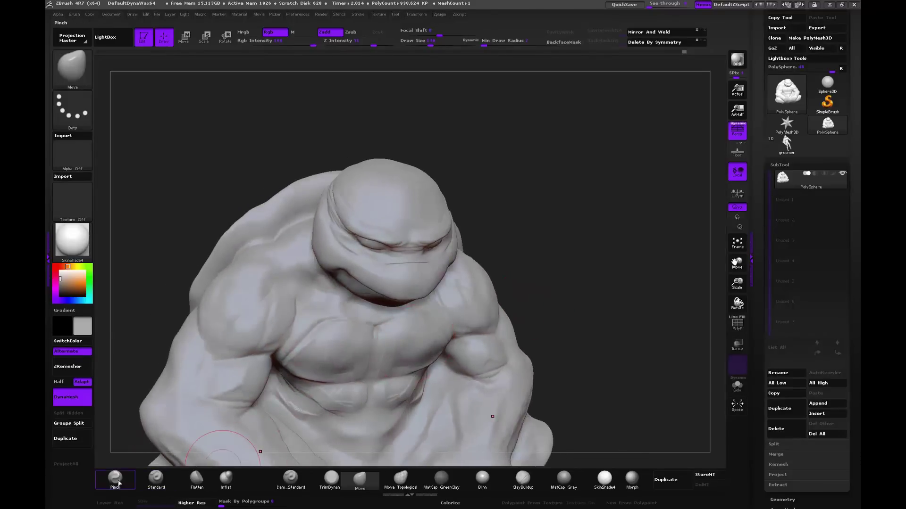
Step: Select the Pinch brush, reduce its size from 108 to 82, and orbit the chest
left_click(115, 479)
key("bracketleft")
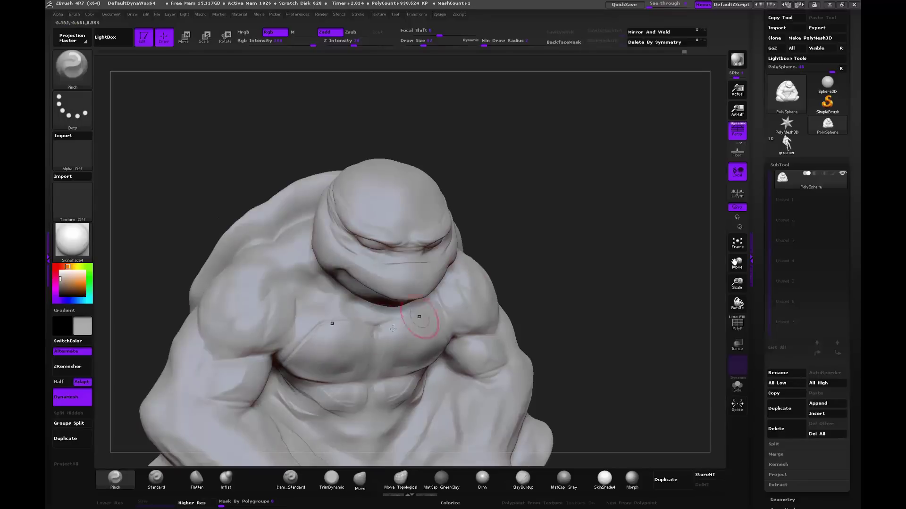
left_click_drag(529, 194, 359, 363, "shift")
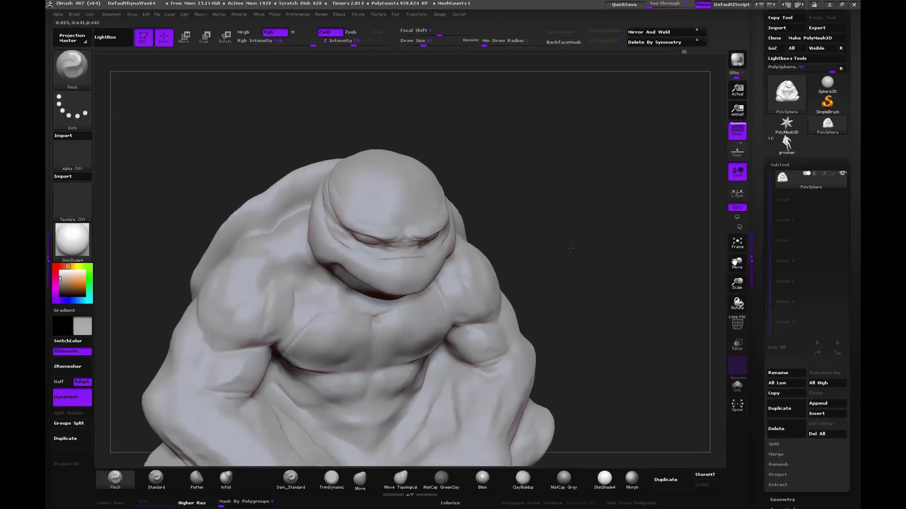
mouse_move(339, 409)
left_mouse_down()
mouse_move(584, 165)
mouse_move(566, 186)
left_mouse_up()
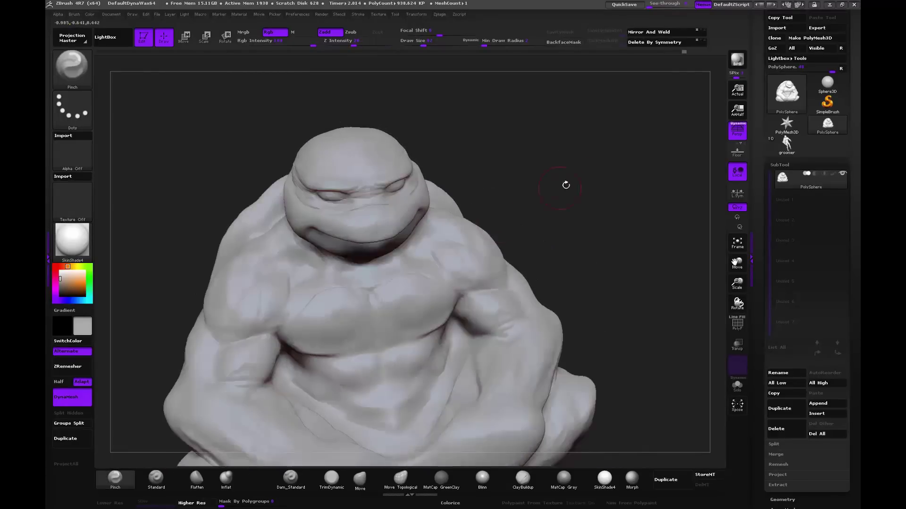
left_click(290, 479)
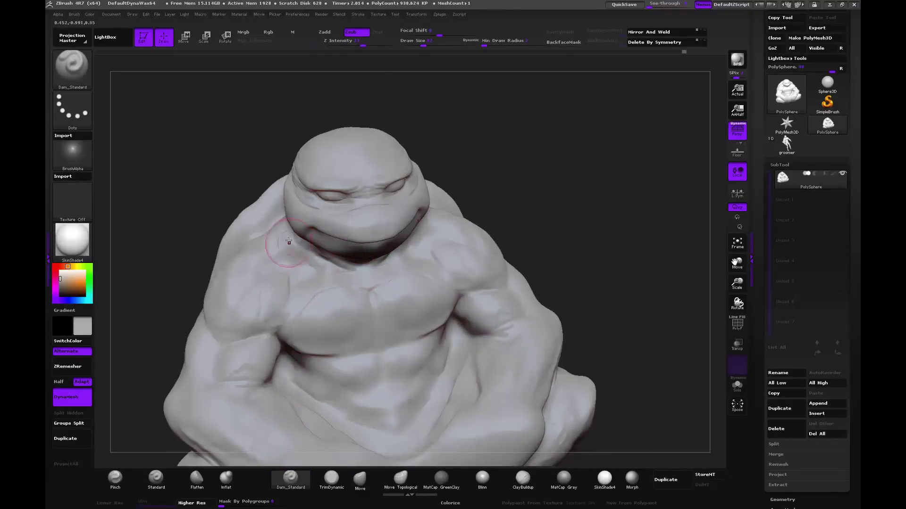
Step: Shift-smooth while orbiting with Dam_Standard, then zoom close on the head and jaw
left_click_drag(526, 148, 459, 177)
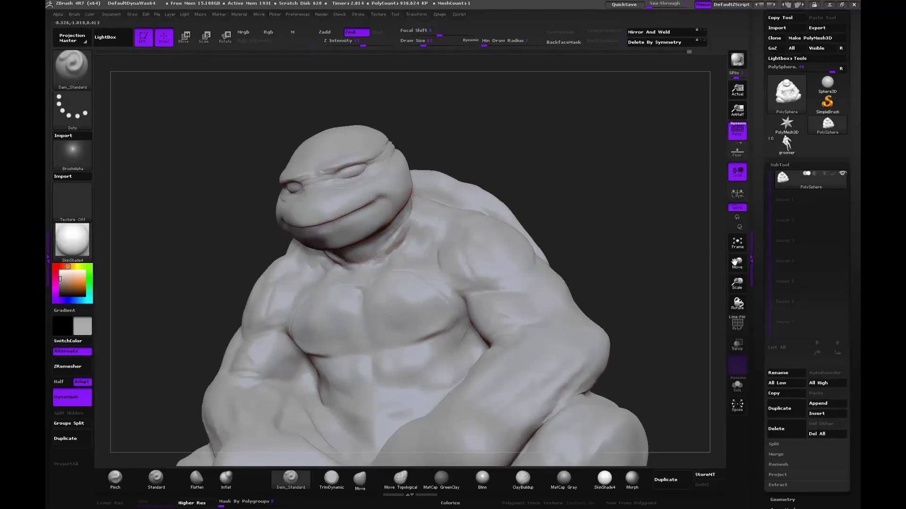
key("shift")
left_click_drag(372, 258, 416, 195)
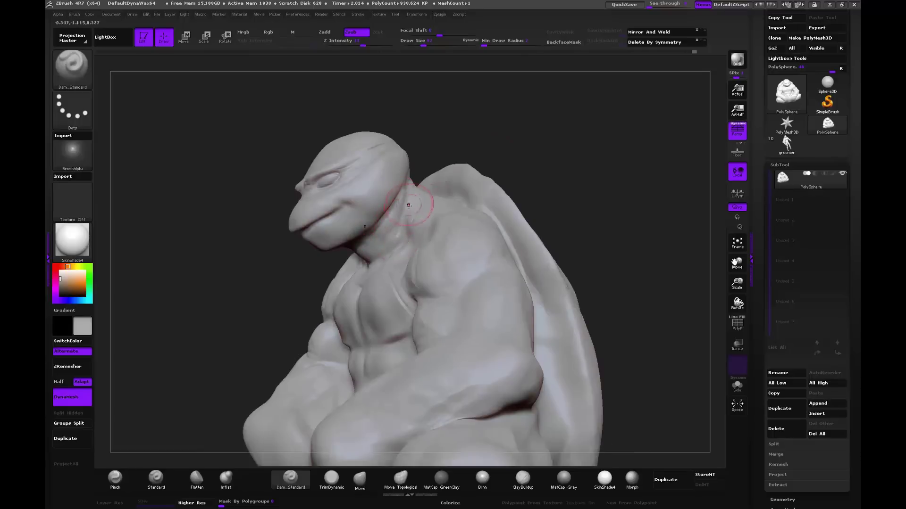
key("shift")
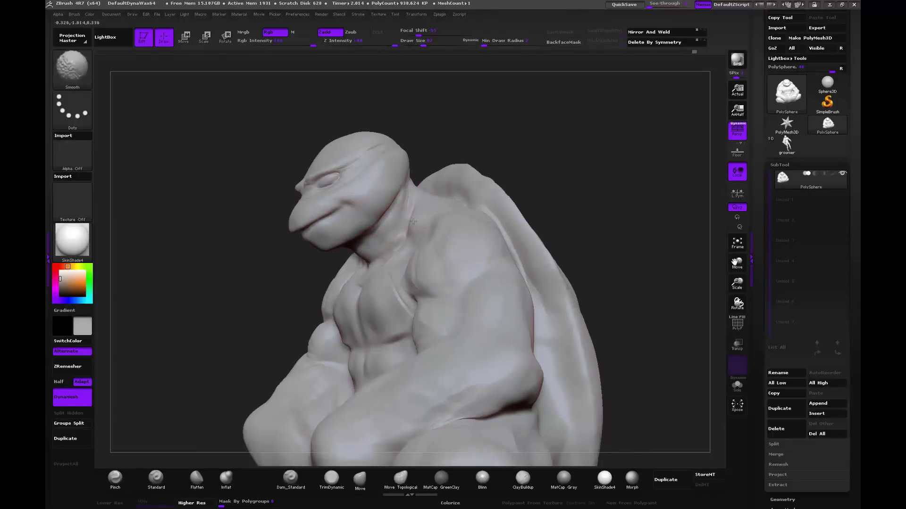
left_click_drag(431, 150, 410, 215)
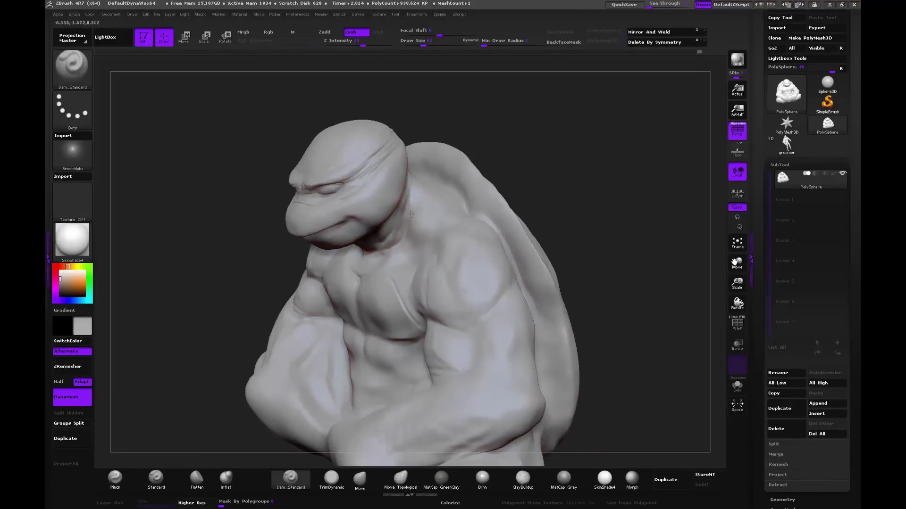
mouse_move(230, 236)
left_mouse_down("alt")
mouse_move(260, 348)
mouse_move(290, 331)
left_mouse_up("alt")
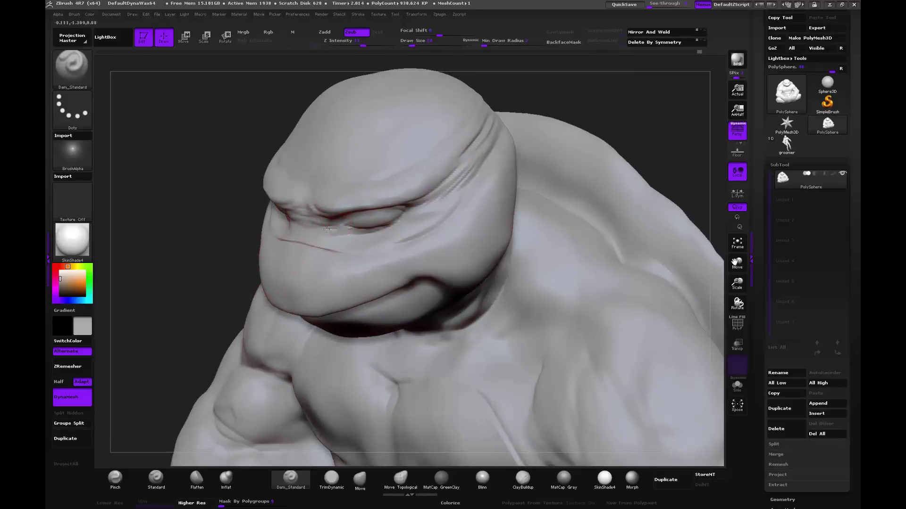
Step: Carve a lower-eyelid crease, then build up the brow with ClayBuildup at size 18
left_click_drag(290, 226, 337, 229)
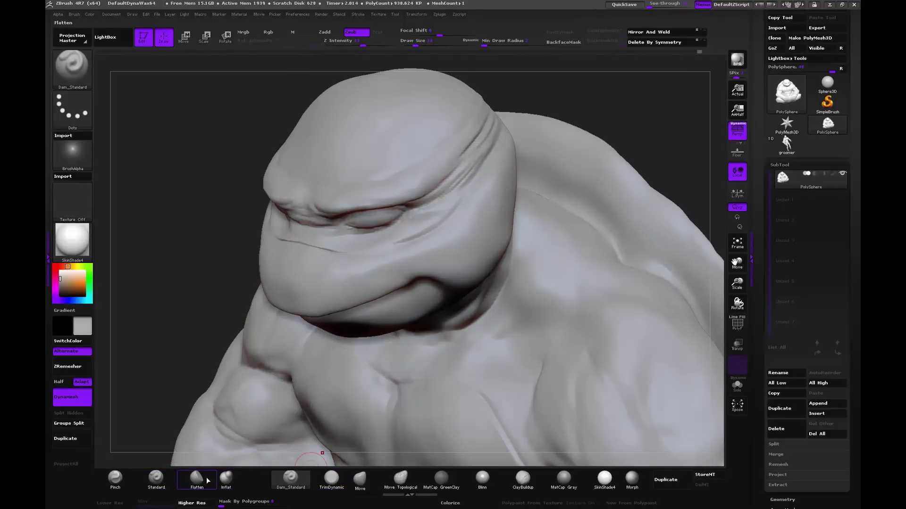
mouse_move(441, 479)
left_click(523, 479)
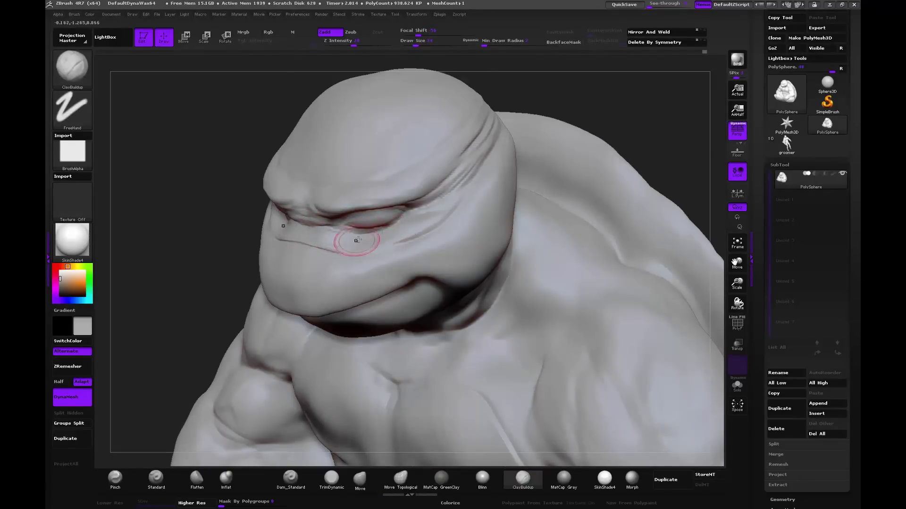
key("bracketleft")
left_click_drag(320, 239, 448, 193)
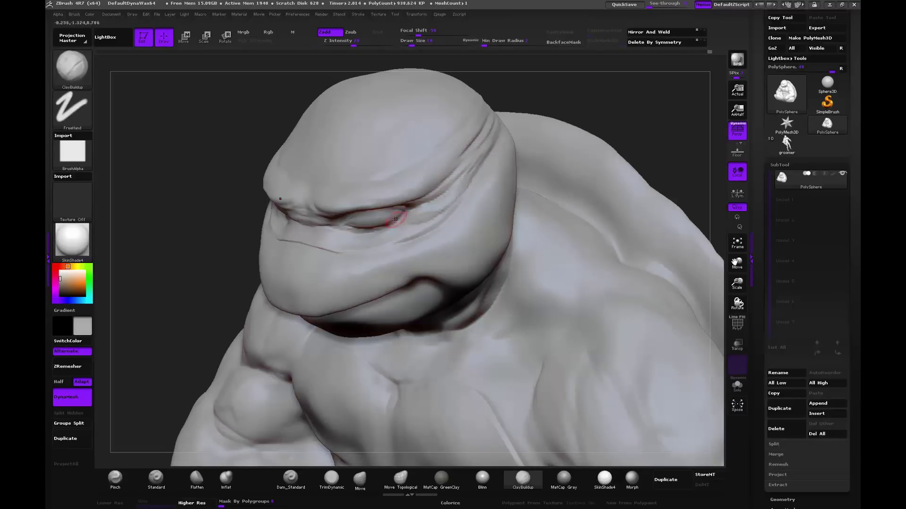
key("shift")
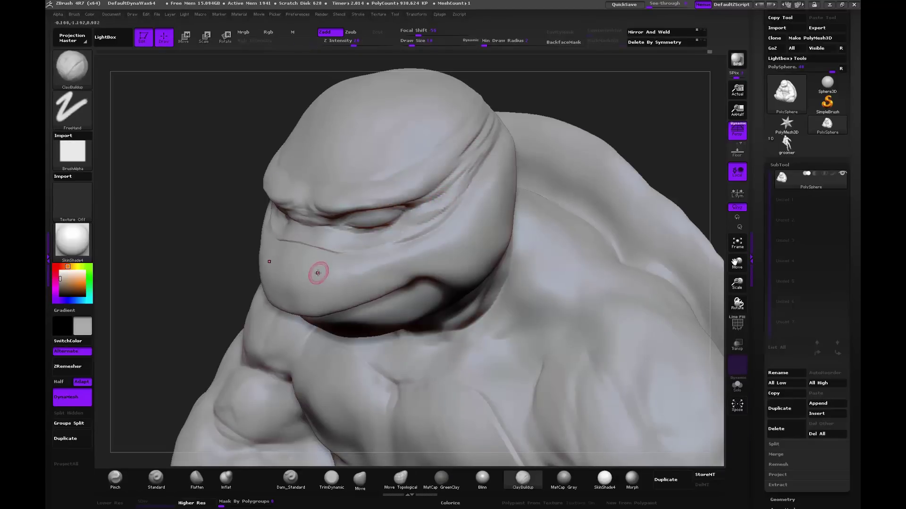
Step: Smooth the eyelid and brow while rotating the head between frontal and side views
left_click_drag(318, 271, 242, 250)
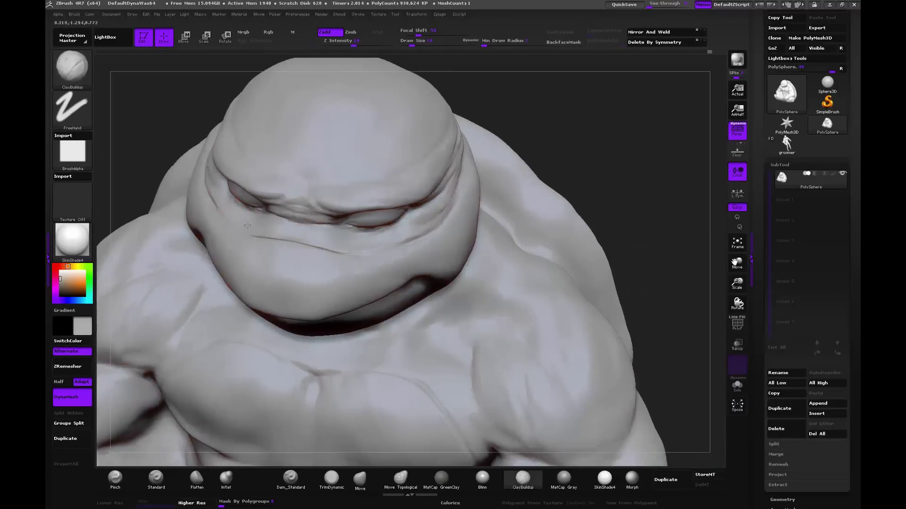
key("shift")
key("shift")
key("shift")
left_click_drag(172, 110, 187, 91)
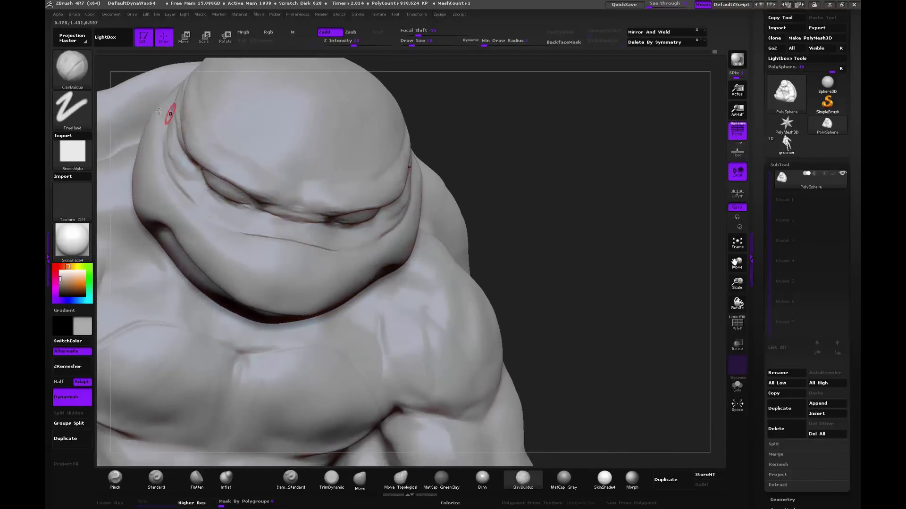
left_click_drag(510, 180, 414, 162)
key("shift")
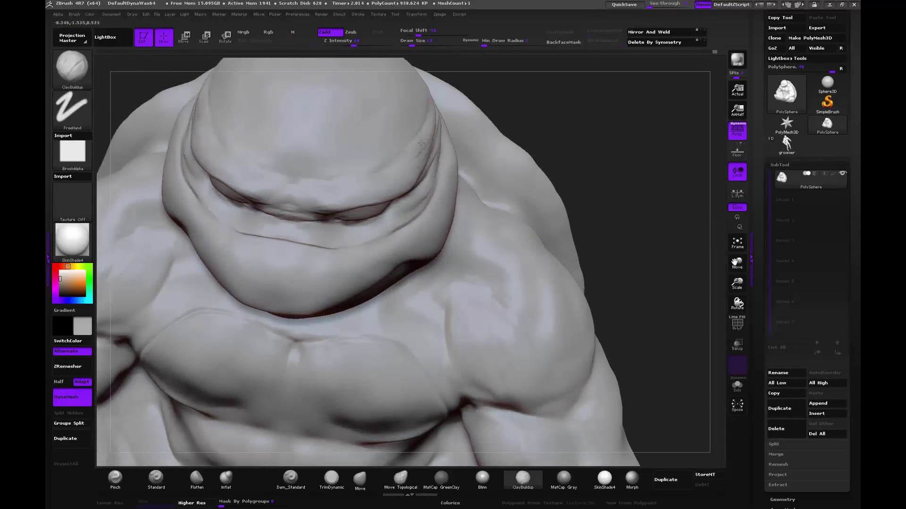
key("shift")
key("shift")
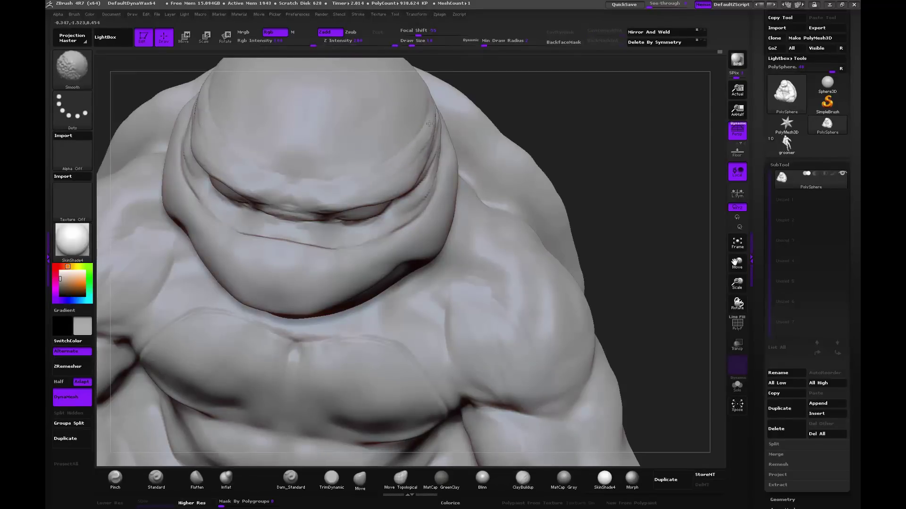
mouse_move(576, 166)
left_mouse_down()
mouse_move(557, 125)
mouse_move(580, 149)
mouse_move(503, 192)
left_mouse_up()
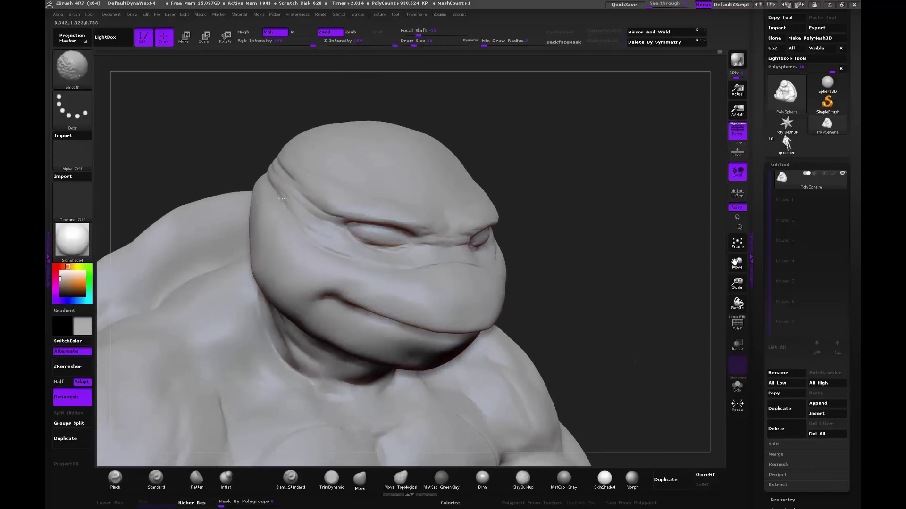
left_click(156, 478)
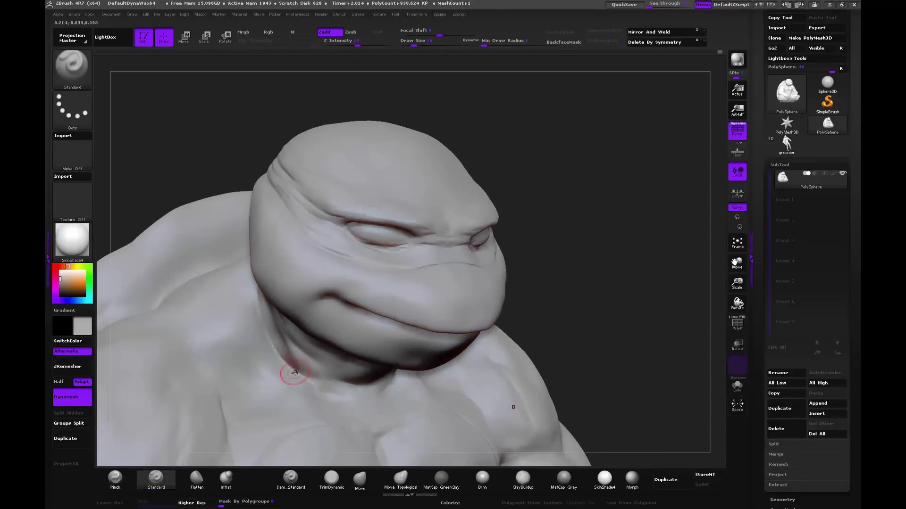
left_click(286, 490)
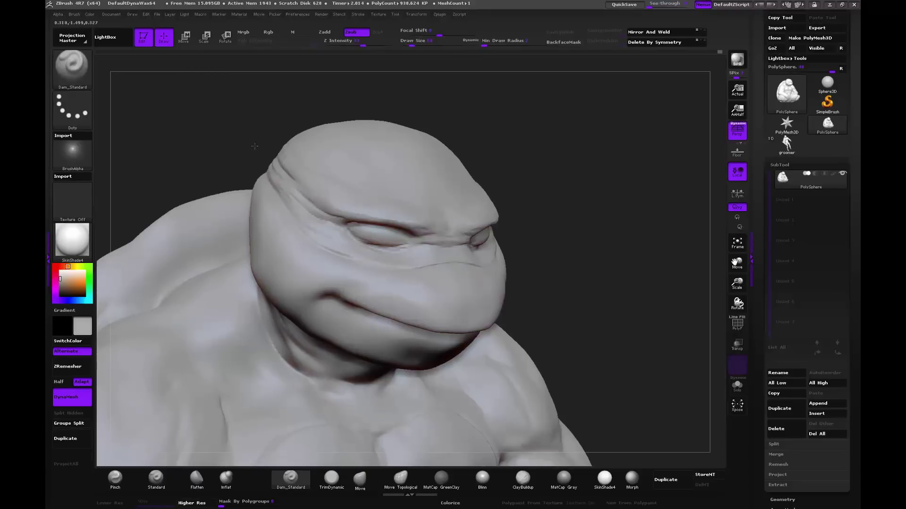
Step: Carve a groove across the brow toward the eye and deepen the lower eyelid crease
left_click_drag(276, 191, 294, 216)
mouse_move(256, 174)
left_mouse_down()
mouse_move(313, 236)
mouse_move(354, 259)
left_mouse_up()
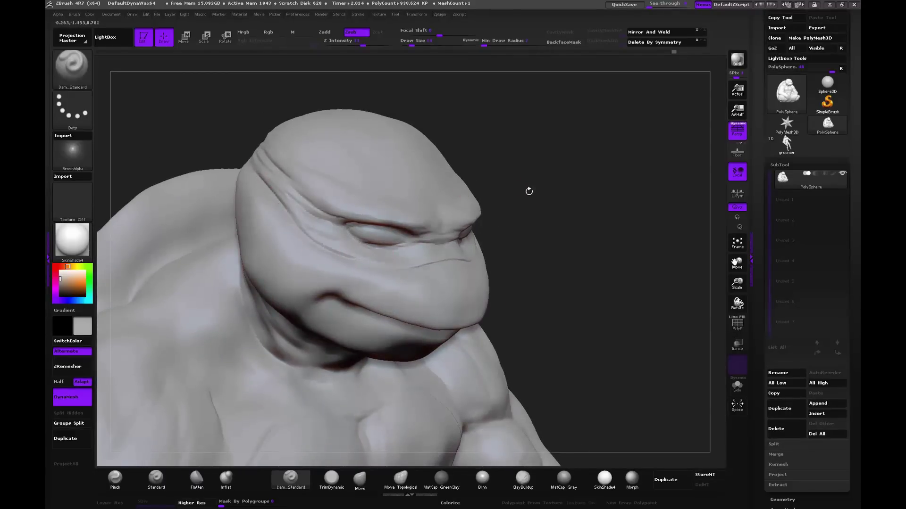
left_click_drag(530, 191, 525, 214)
mouse_move(467, 222)
left_mouse_down()
mouse_move(404, 244)
mouse_move(442, 214)
left_mouse_up()
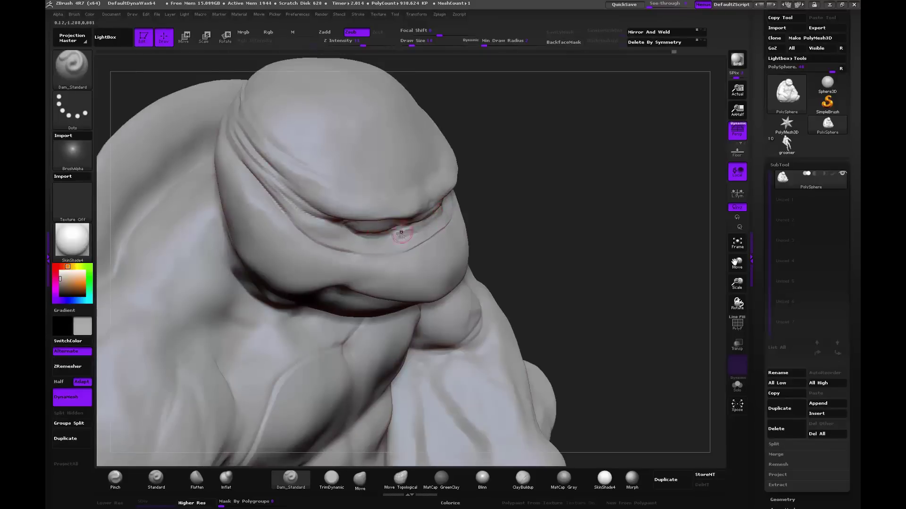
mouse_move(380, 239)
left_mouse_down()
mouse_move(437, 220)
mouse_move(378, 247)
left_mouse_up()
Step: DynaMesh the turtle to about 2.155 million polygons, then Shift-smooth the head
key("ctrl")
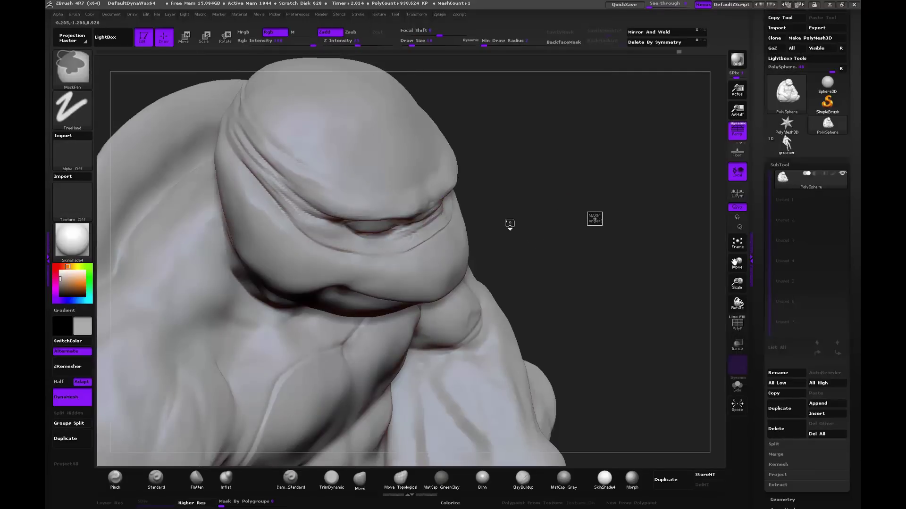
left_click(526, 252, "ctrl")
left_click_drag(525, 252, 416, 228)
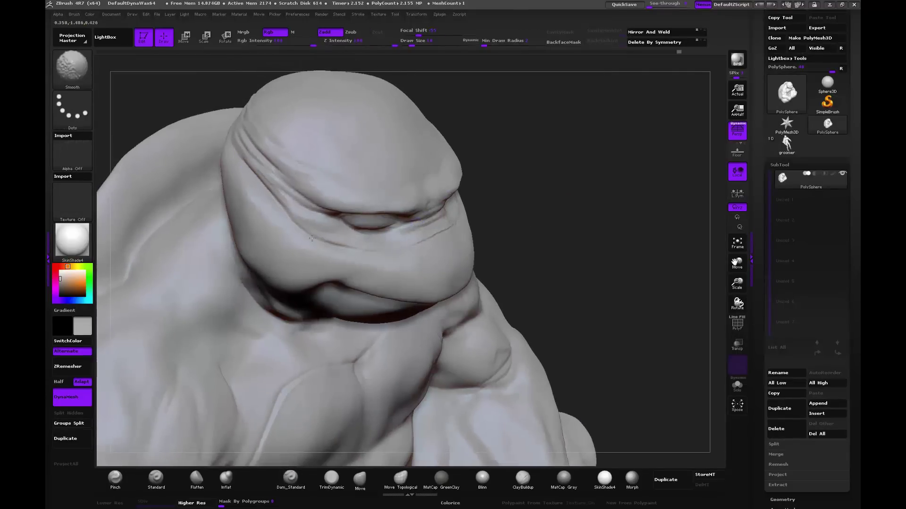
key("shift")
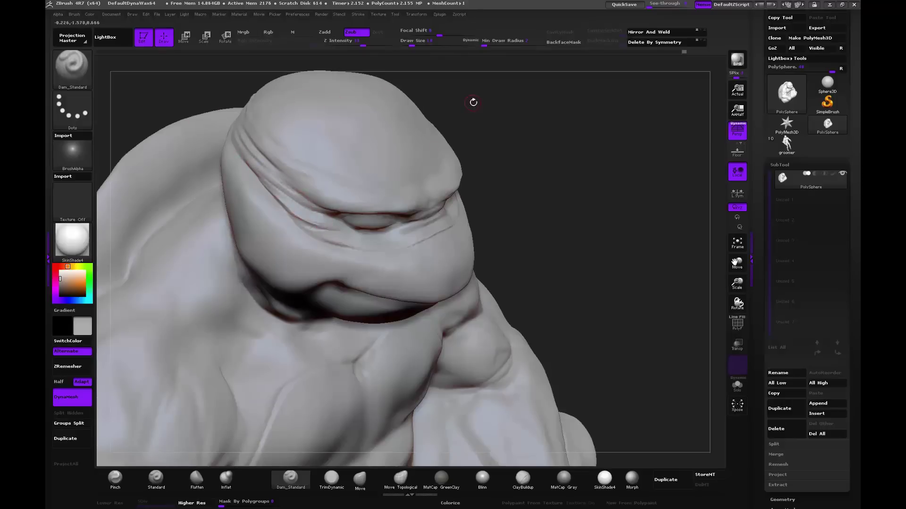
mouse_move(471, 99)
left_mouse_down()
mouse_move(500, 179)
mouse_move(367, 238)
left_mouse_up()
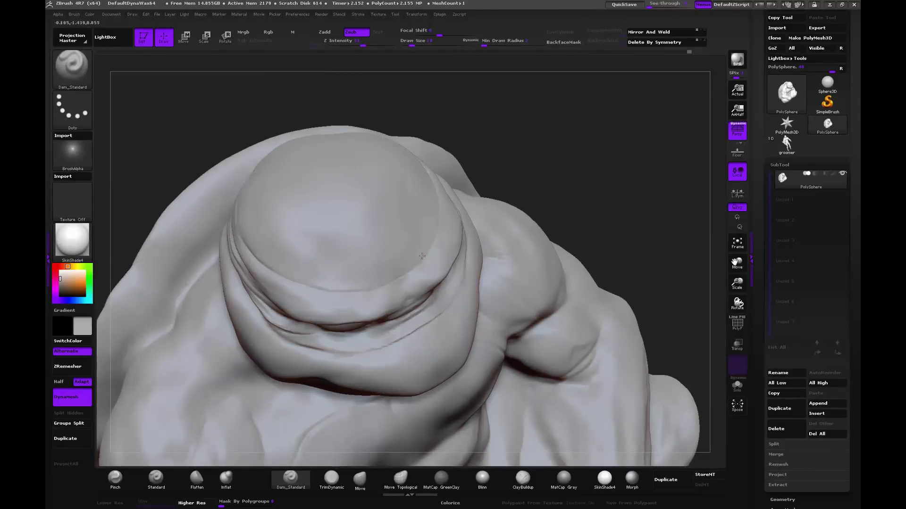
key("shift")
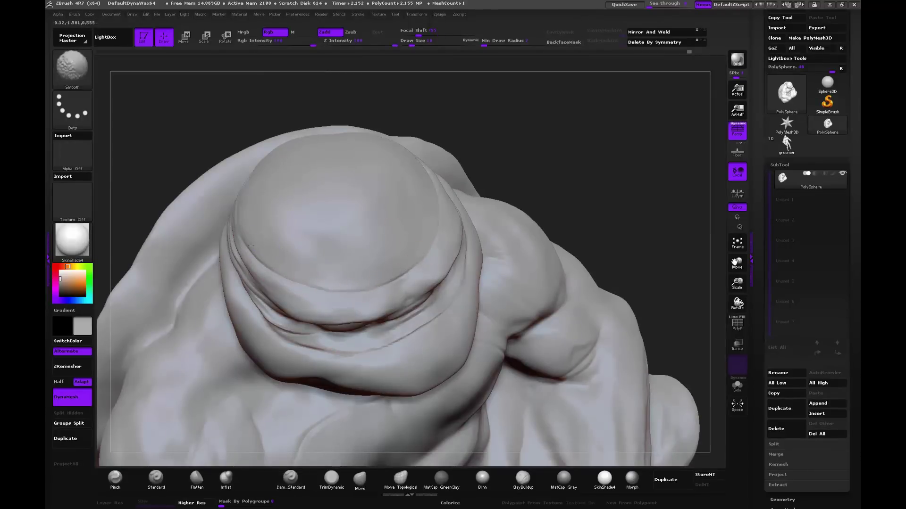
mouse_move(660, 142)
left_mouse_down()
mouse_move(585, 180)
mouse_move(545, 186)
left_mouse_up()
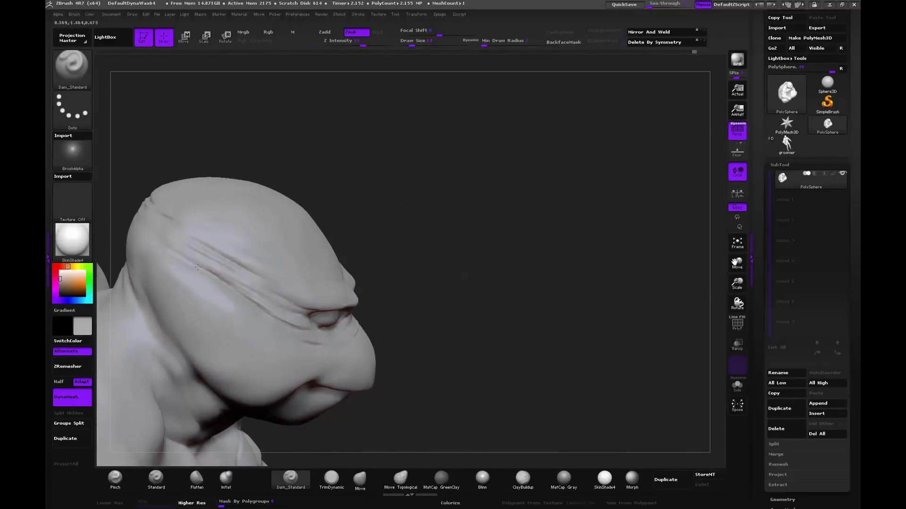
left_click_drag(387, 211, 283, 424)
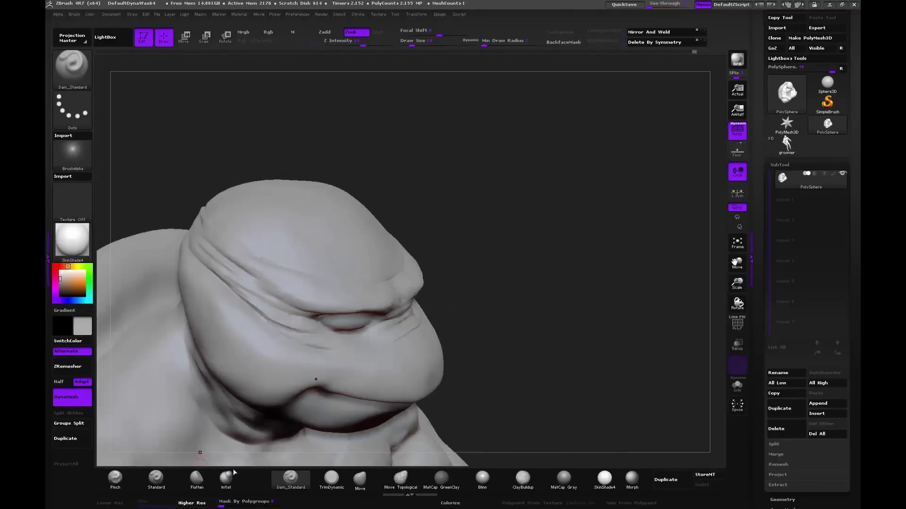
left_click(114, 485)
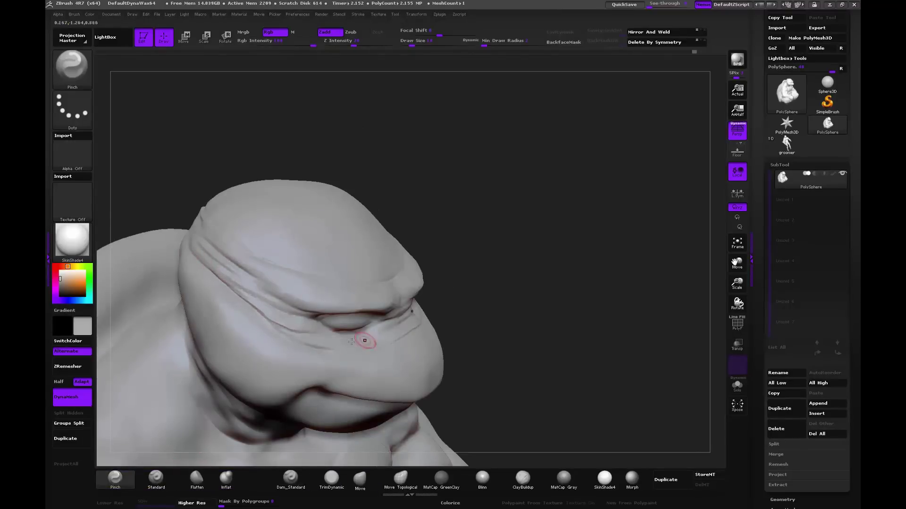
Step: Use ClayBuildup from a side view to deepen the crease under the turtle's jaw
left_click_drag(502, 293, 414, 322)
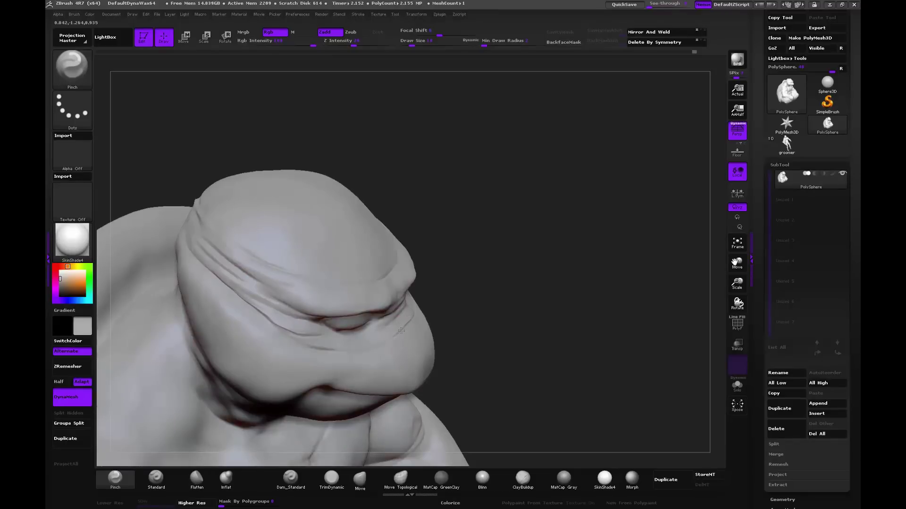
left_click_drag(423, 302, 510, 281)
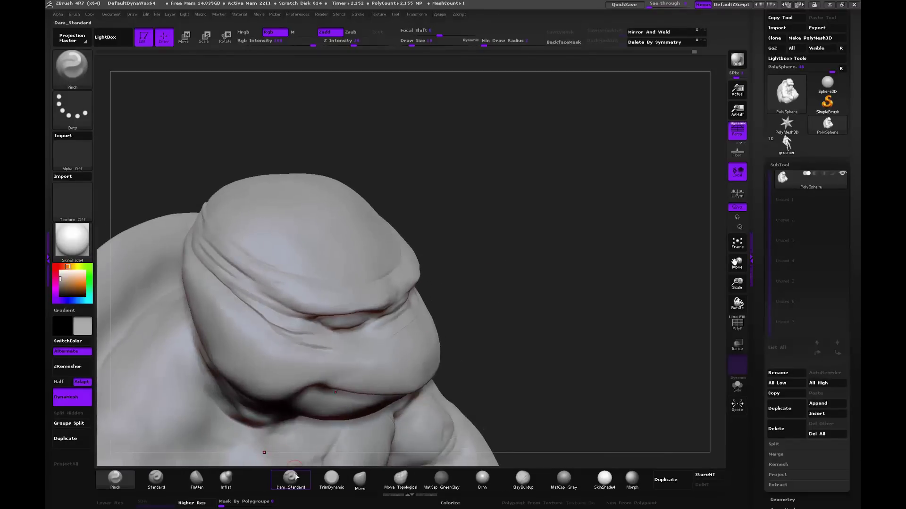
left_click(522, 478)
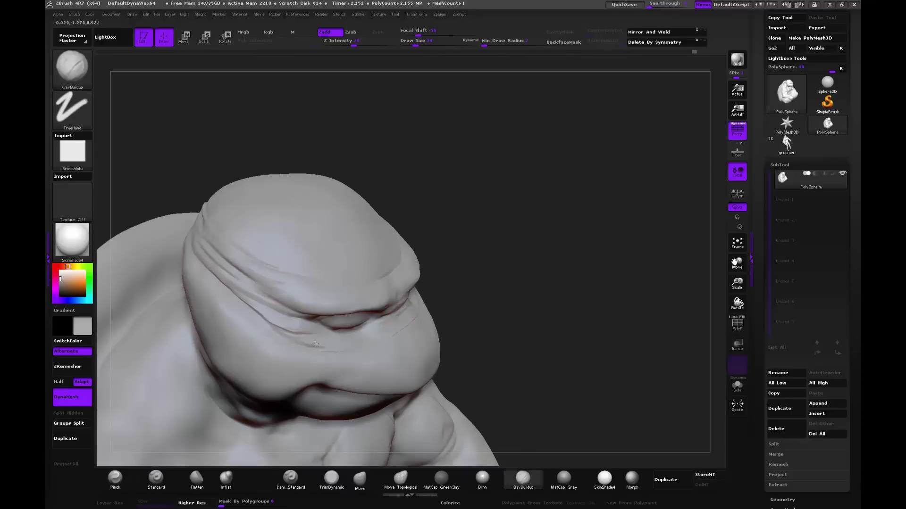
left_click_drag(315, 345, 540, 257)
mouse_move(429, 237)
left_mouse_down()
mouse_move(564, 269)
mouse_move(394, 307)
mouse_move(420, 314)
left_mouse_up()
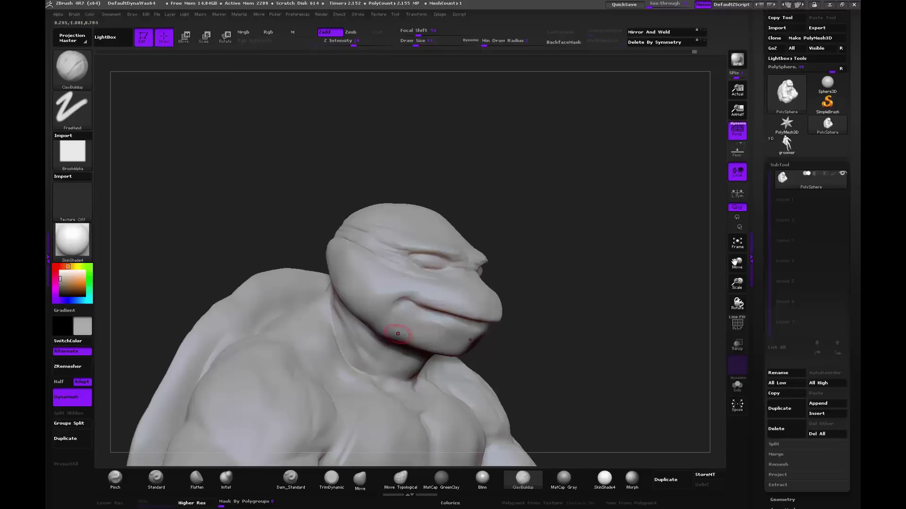
left_click_drag(376, 333, 390, 337)
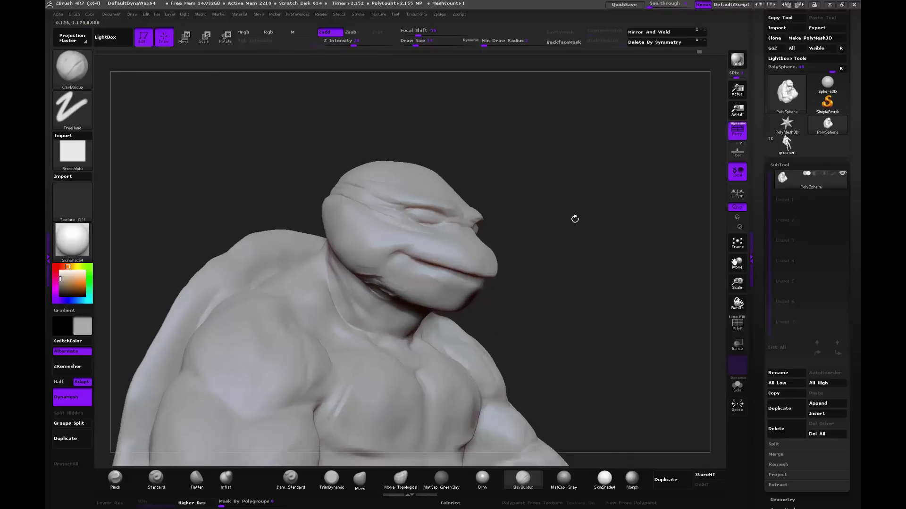
Step: Turn the head forward and Shift-smooth the folds along the mask's brow
mouse_move(572, 216)
left_mouse_down()
mouse_move(590, 238)
mouse_move(516, 233)
left_mouse_up()
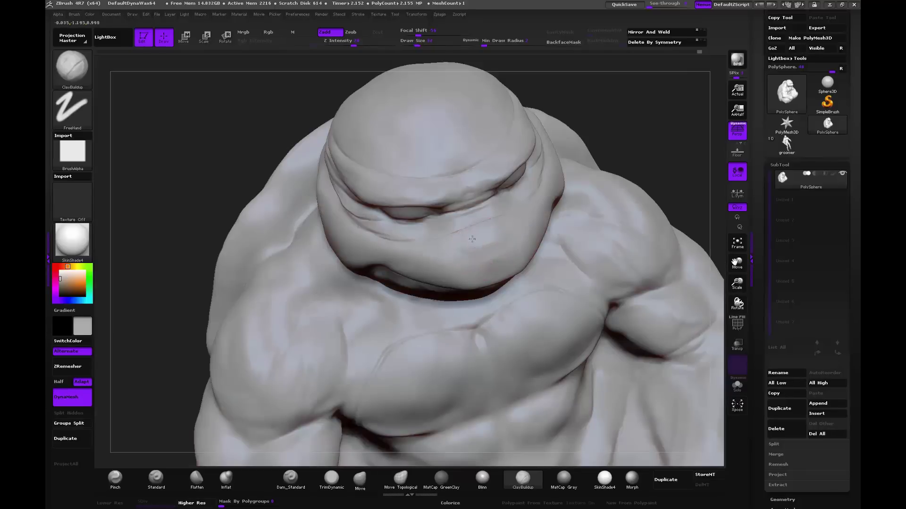
key("shift")
left_click_drag(572, 186, 386, 246)
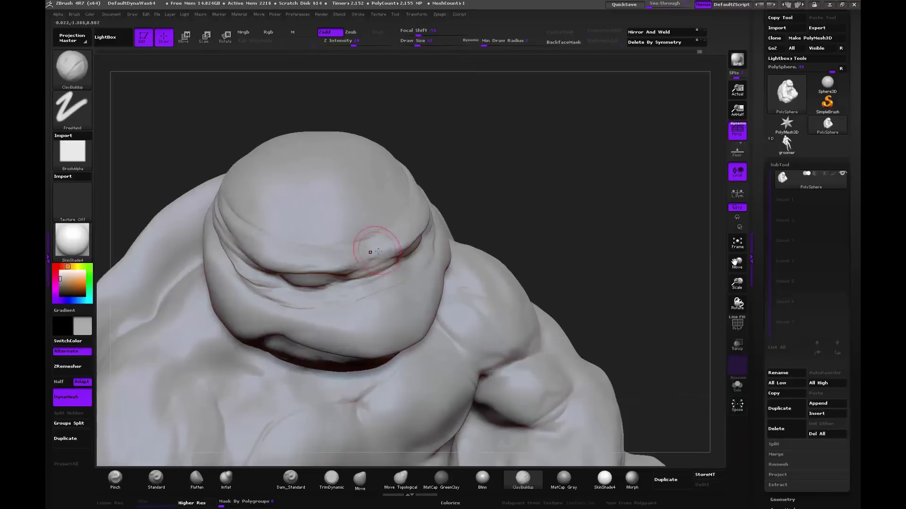
key("shift")
key("shift")
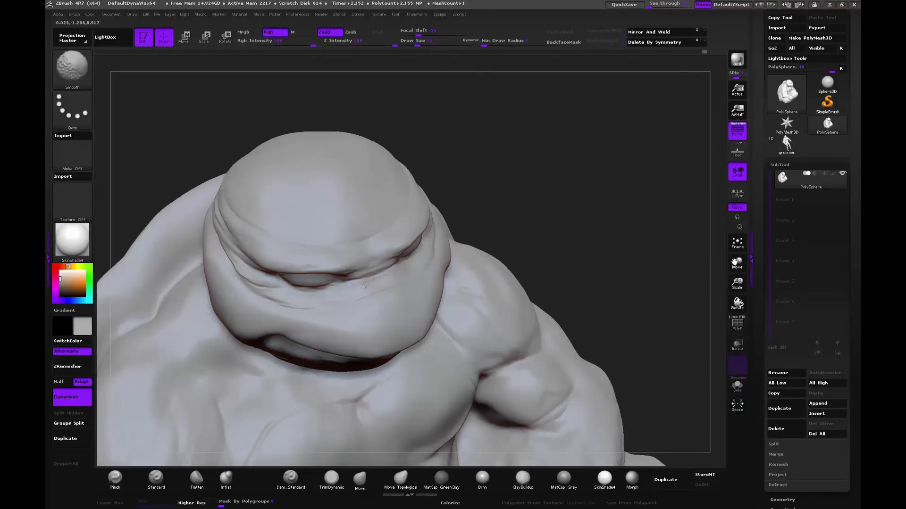
left_click_drag(366, 253, 391, 270)
left_click_drag(521, 197, 507, 181)
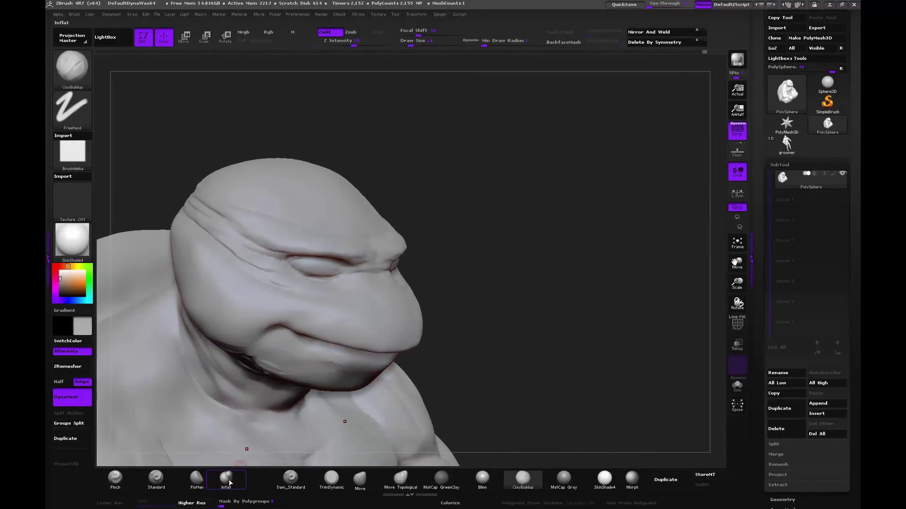
Step: Select Dam_Standard and orbit the head to view the brow from the side and above
left_click(297, 484)
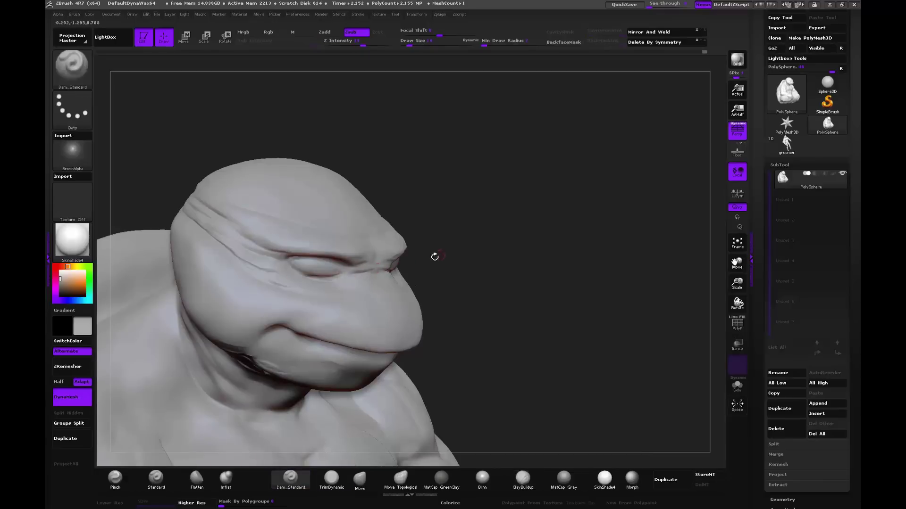
left_click_drag(435, 256, 396, 262)
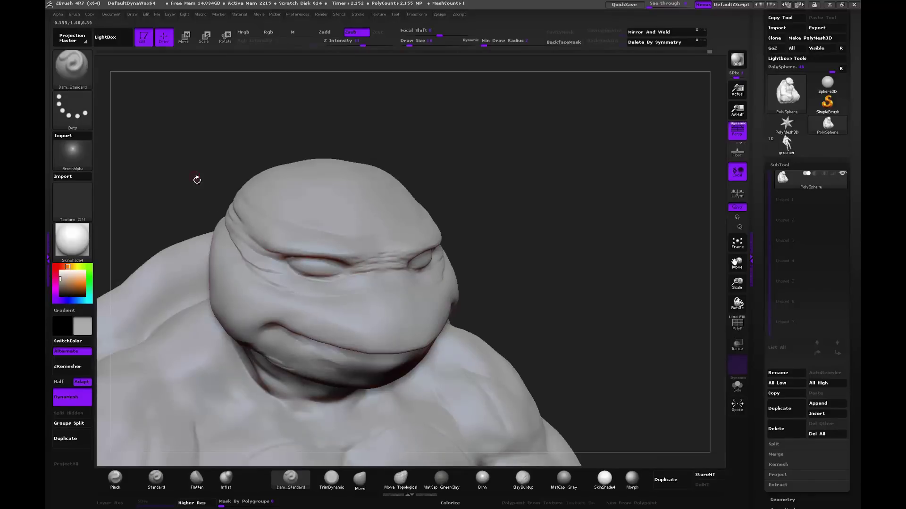
left_click_drag(197, 180, 243, 219)
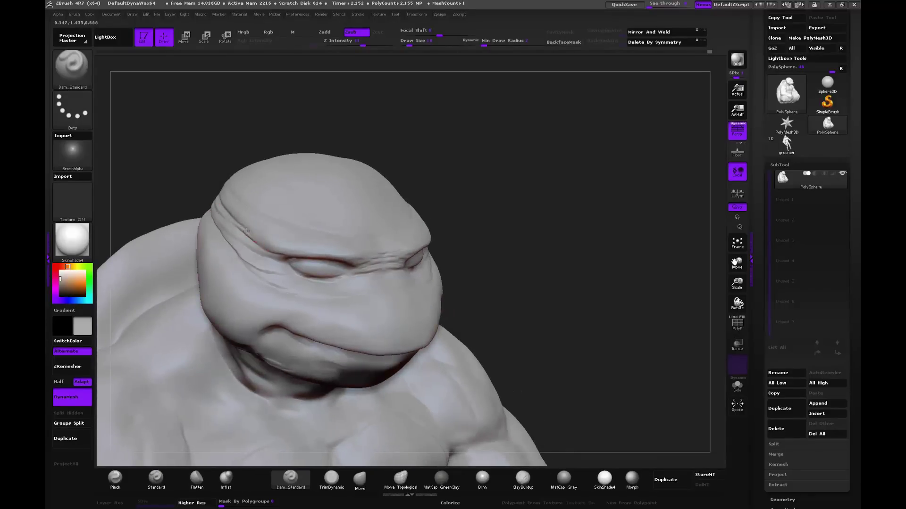
left_click_drag(209, 168, 253, 233)
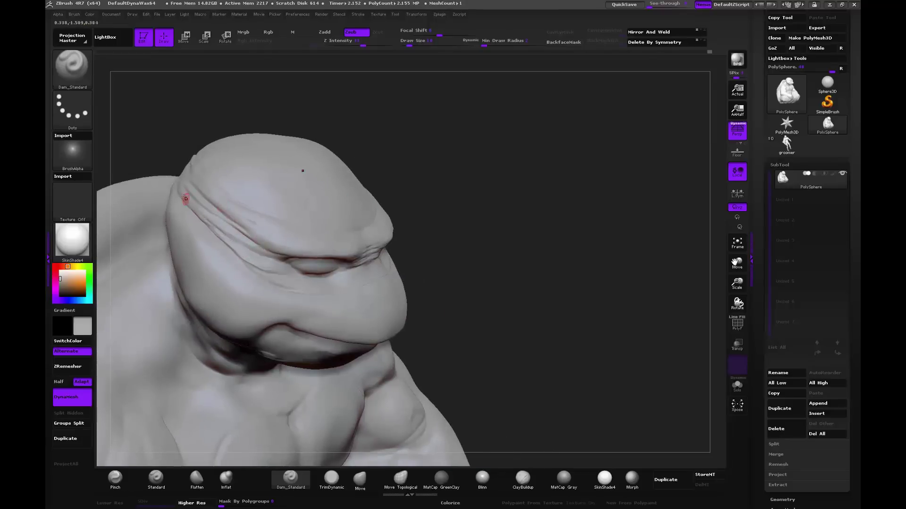
mouse_move(174, 120)
left_mouse_down()
mouse_move(355, 170)
mouse_move(328, 163)
left_mouse_up()
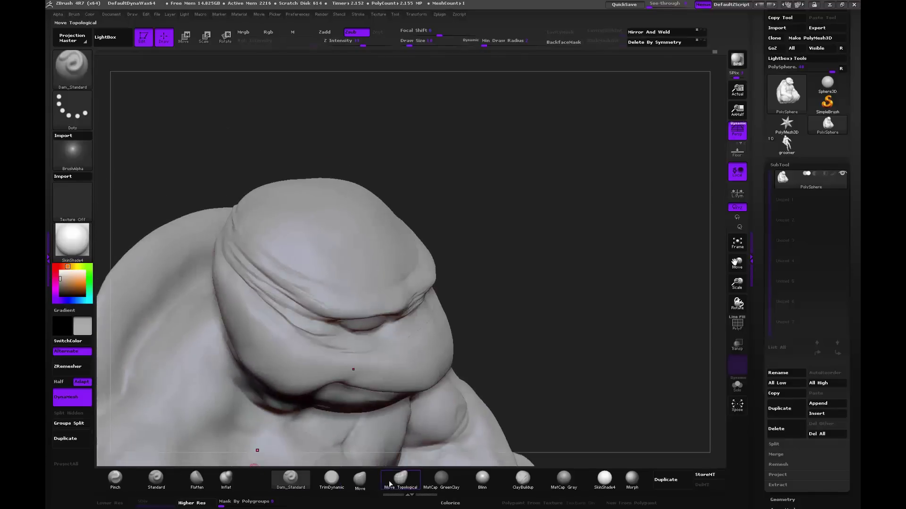
Step: Reshape the brow crease with the Move brush, pulling it up-left then down-right
left_click(360, 480)
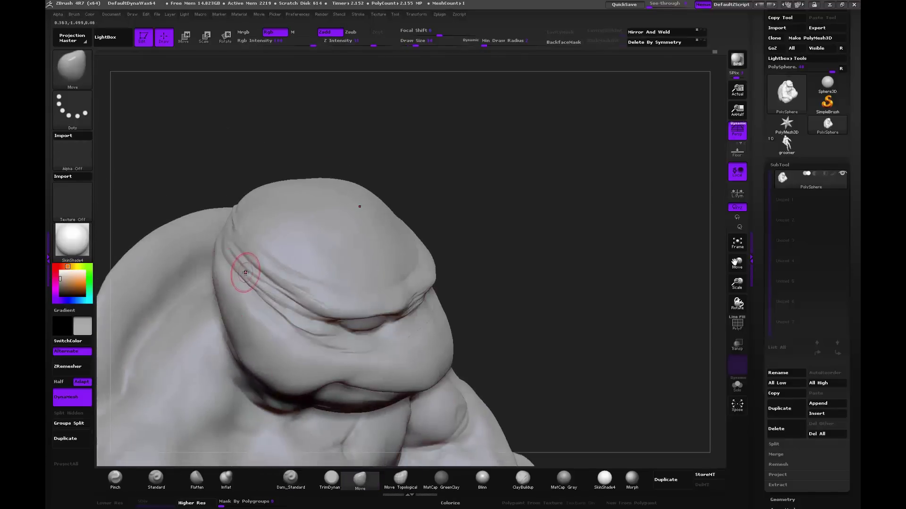
mouse_move(245, 272)
left_mouse_down()
mouse_move(235, 267)
mouse_move(242, 288)
left_mouse_up()
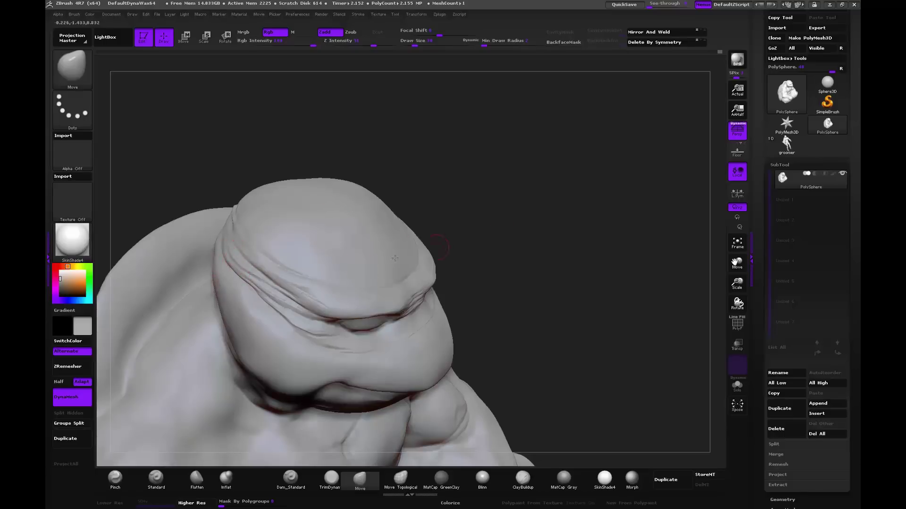
left_click_drag(531, 236, 526, 246)
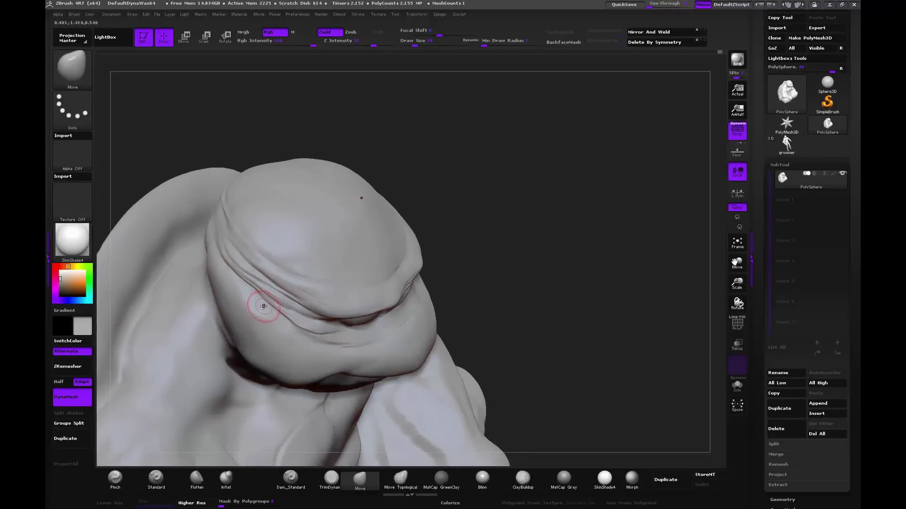
left_click_drag(259, 299, 290, 316)
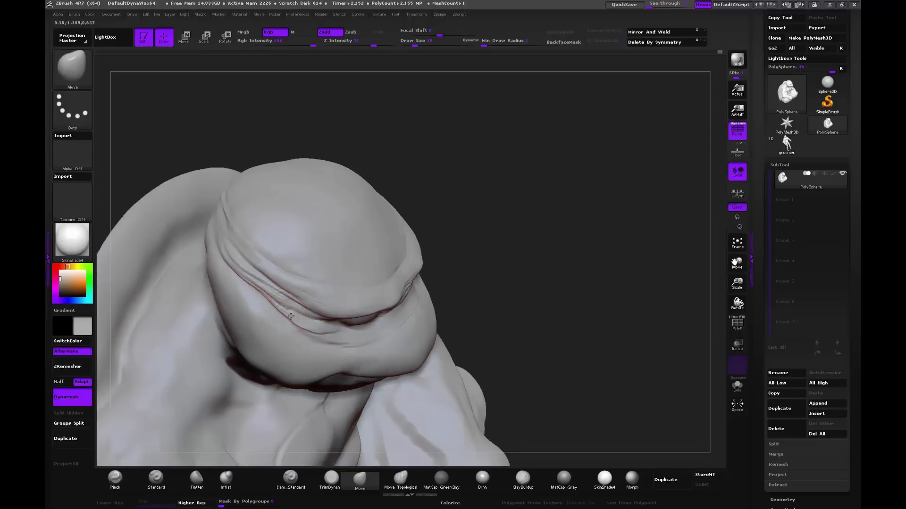
left_click_drag(562, 259, 559, 257)
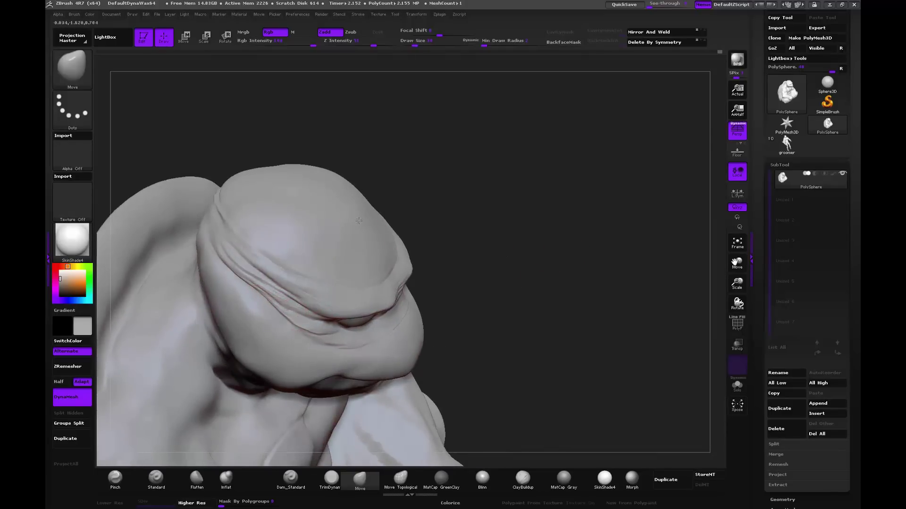
Step: Enlarge the Move brush to size 68 and rework the brow and lower-left jowl crease
key("bracketright")
mouse_move(283, 299)
left_mouse_down()
mouse_move(299, 304)
mouse_move(253, 264)
mouse_move(250, 350)
mouse_move(283, 372)
mouse_move(280, 392)
mouse_move(241, 373)
mouse_move(298, 401)
left_mouse_up()
left_click_drag(250, 349, 264, 396)
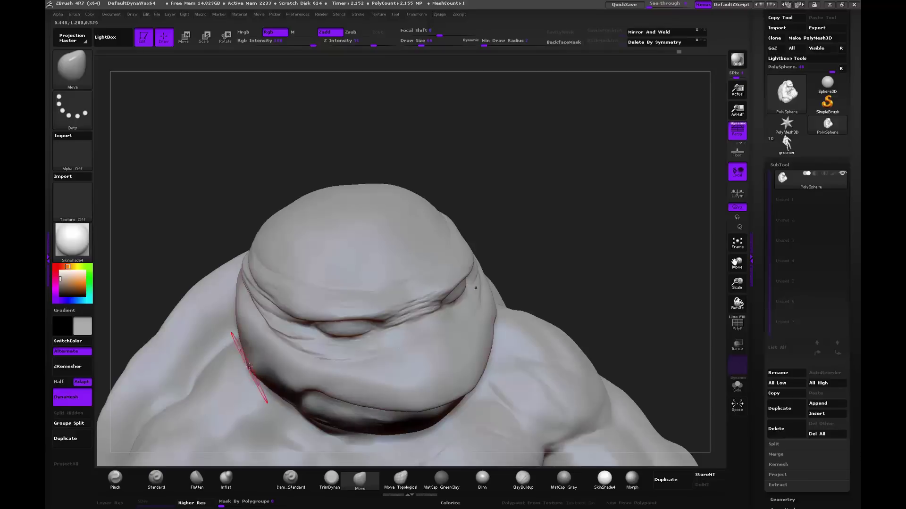
left_click_drag(236, 335, 311, 358)
Step: From a frontal view, nudge the mouth corners into shape, then check the right profile
mouse_move(538, 229)
left_mouse_down()
mouse_move(520, 266)
mouse_move(546, 206)
mouse_move(529, 222)
left_mouse_up()
mouse_move(396, 309)
left_mouse_down()
mouse_move(467, 315)
mouse_move(467, 304)
mouse_move(448, 331)
left_mouse_up()
left_click_drag(542, 198, 489, 248)
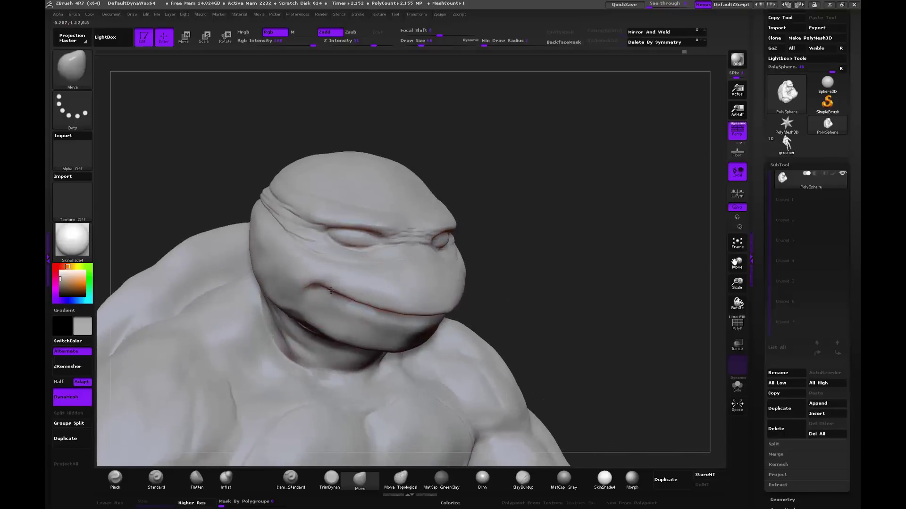
left_click_drag(488, 277, 367, 301)
left_click_drag(482, 262, 490, 256)
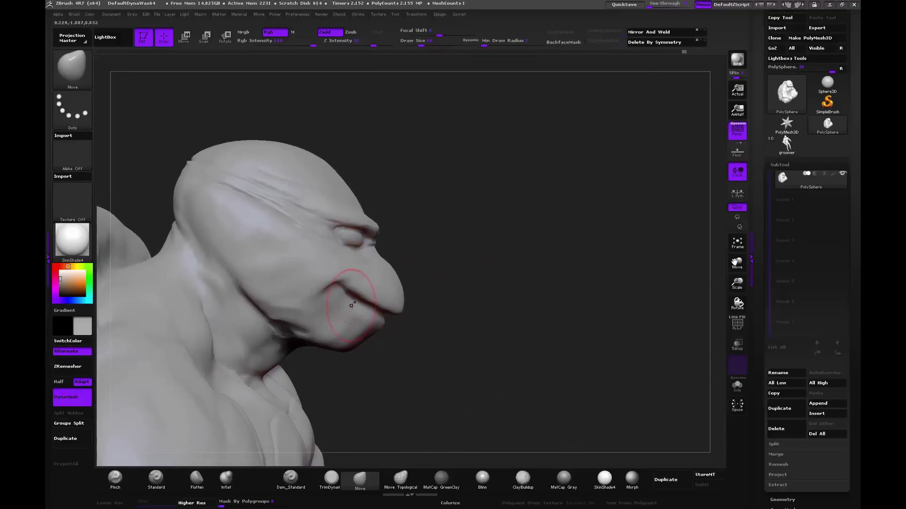
left_click(291, 478)
Step: Carve a deeper mouth groove from cheek to snout tip with Dam_Standard
left_click_drag(420, 298, 400, 270)
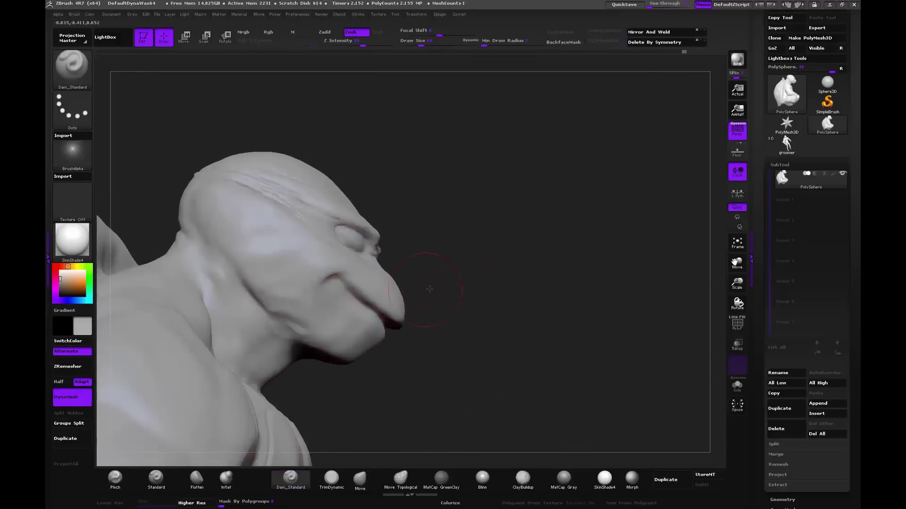
left_click_drag(392, 301, 338, 282)
left_click_drag(448, 266, 262, 216)
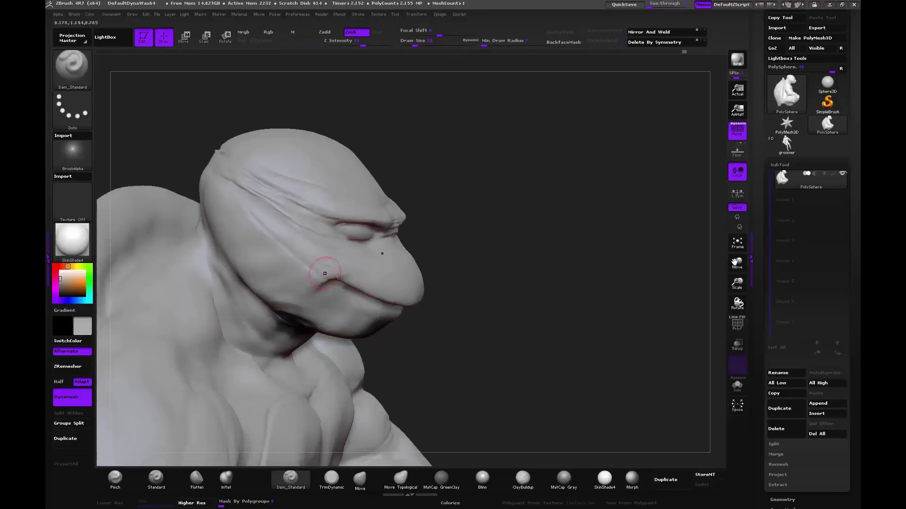
key("shift")
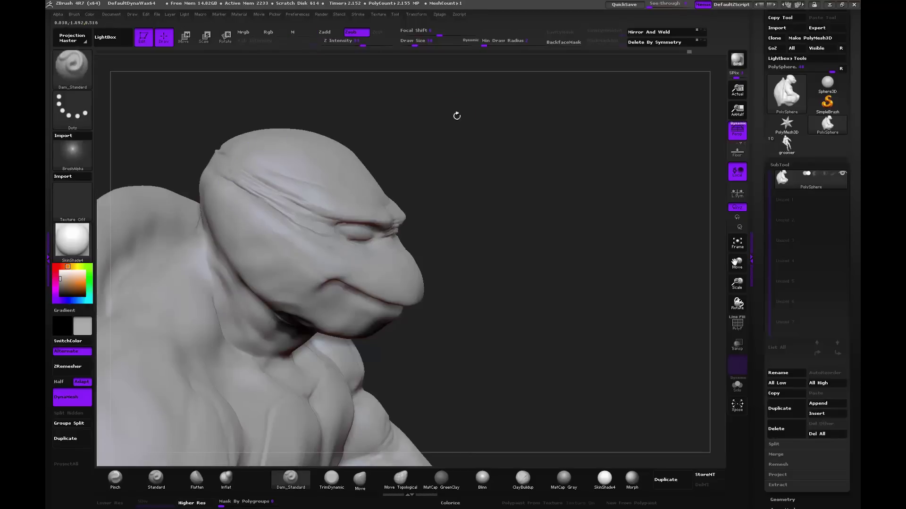
mouse_move(457, 115)
left_mouse_down()
mouse_move(360, 228)
mouse_move(297, 265)
left_mouse_up()
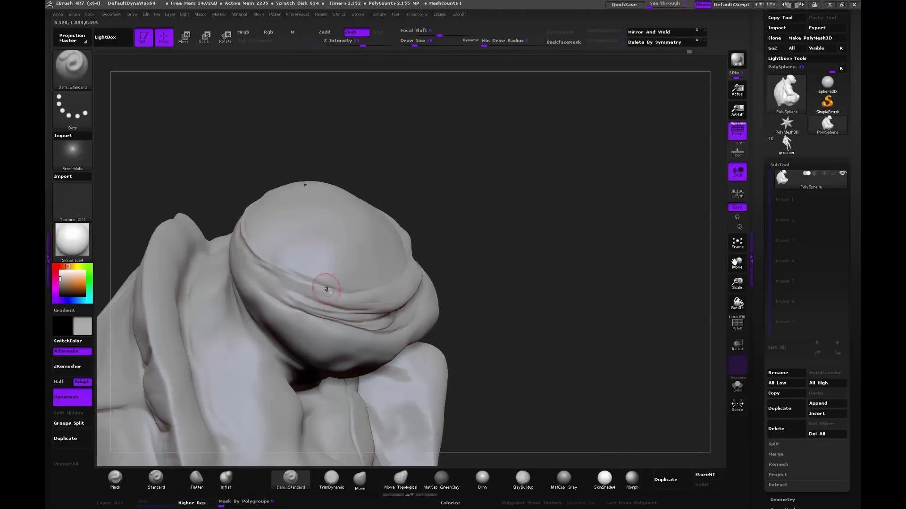
mouse_move(340, 169)
left_mouse_down()
mouse_move(309, 142)
mouse_move(222, 253)
mouse_move(320, 320)
left_mouse_up()
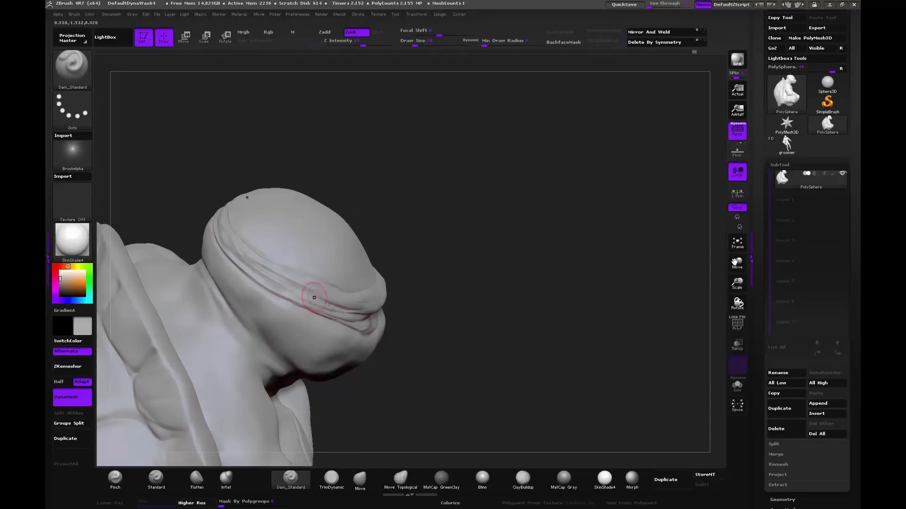
Step: Carve a crease along the head's left edge from above and Shift-smooth it
key("shift")
left_click_drag(505, 267, 370, 292)
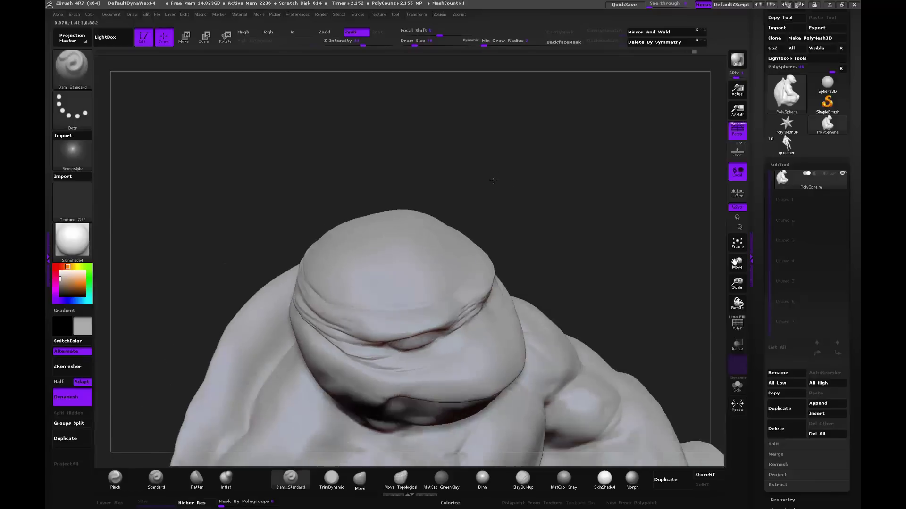
mouse_move(272, 206)
left_mouse_down()
mouse_move(293, 252)
mouse_move(285, 258)
left_mouse_up()
key("shift")
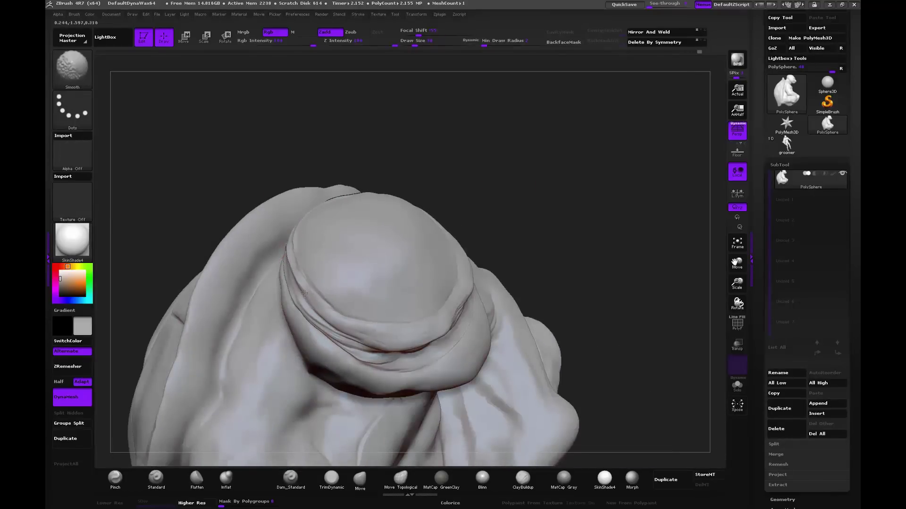
left_click_drag(284, 255, 287, 241)
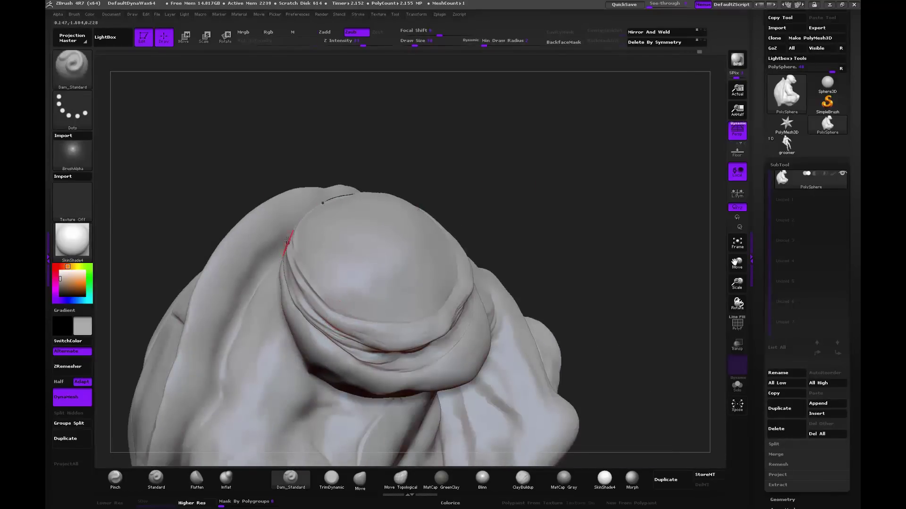
key("shift")
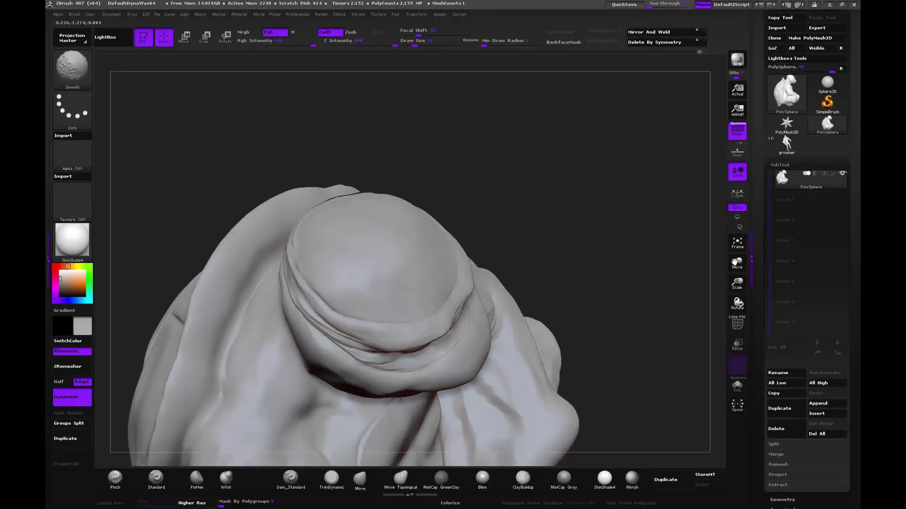
left_click_drag(554, 222, 321, 458)
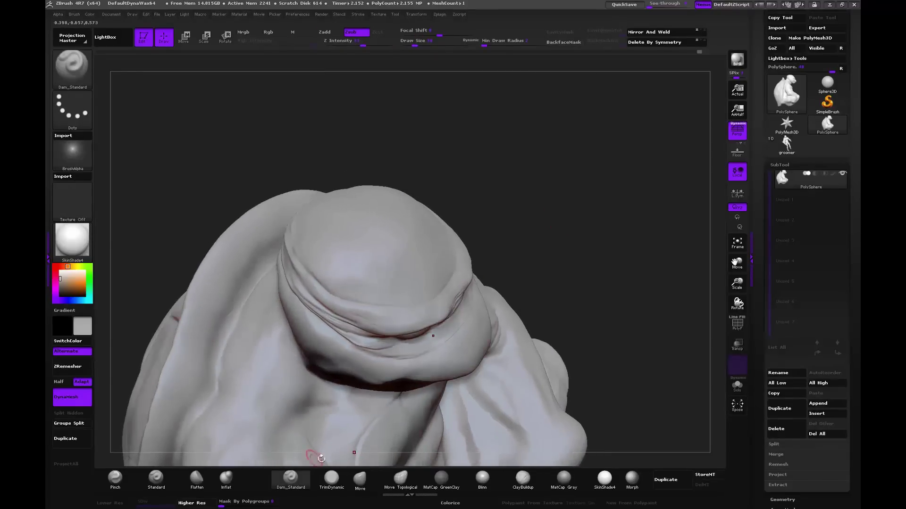
left_click(115, 479)
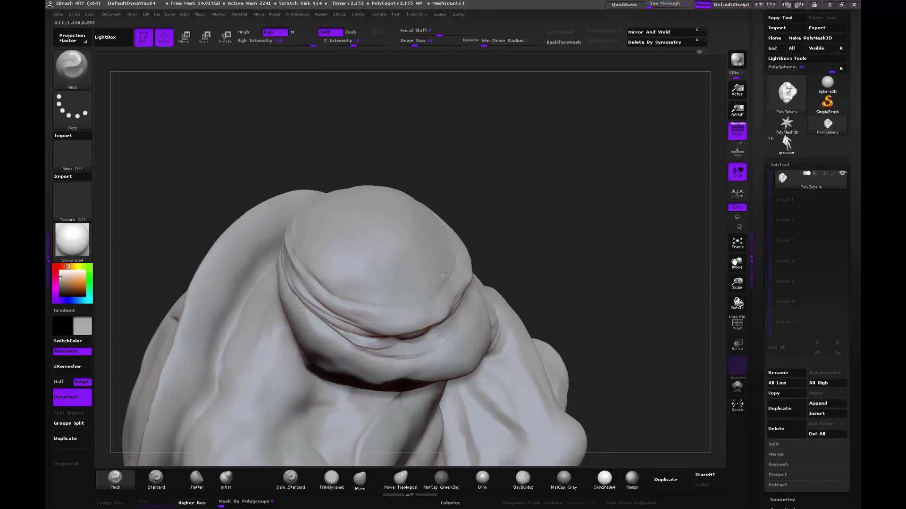
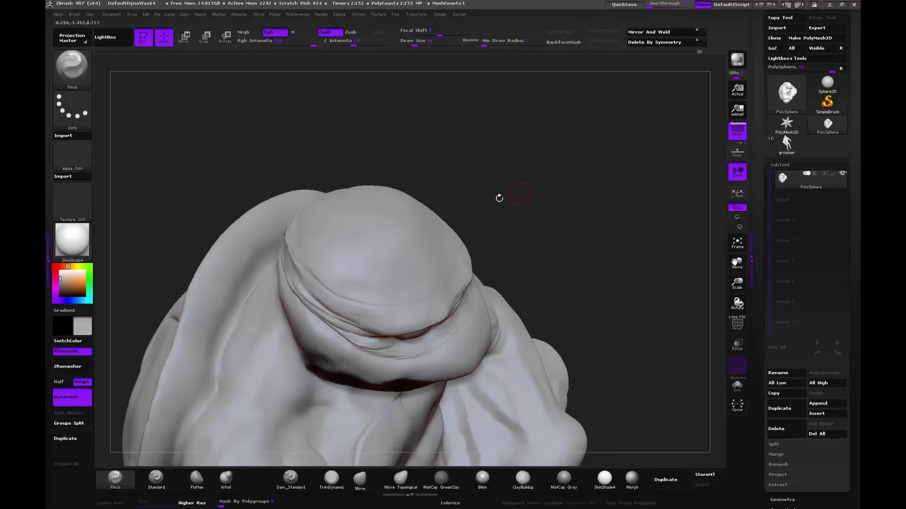
Step: Switch to Dam_Standard and carve creases along the cap rim, orbiting to view it from above
mouse_move(499, 198)
left_mouse_down()
mouse_move(550, 254)
mouse_move(405, 411)
left_mouse_up()
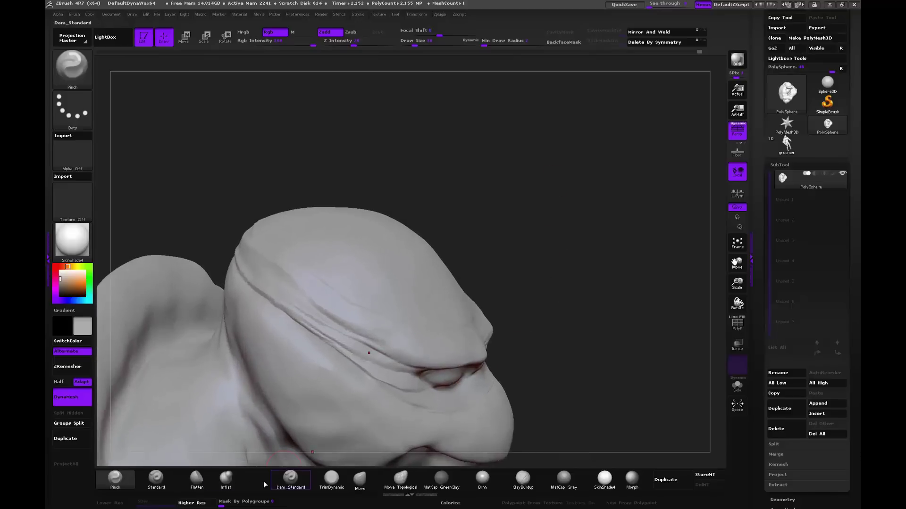
left_click(290, 478)
mouse_move(495, 303)
left_mouse_down()
mouse_move(449, 297)
mouse_move(415, 313)
mouse_move(497, 328)
mouse_move(386, 309)
mouse_move(348, 297)
mouse_move(279, 238)
mouse_move(263, 192)
mouse_move(382, 149)
left_mouse_up()
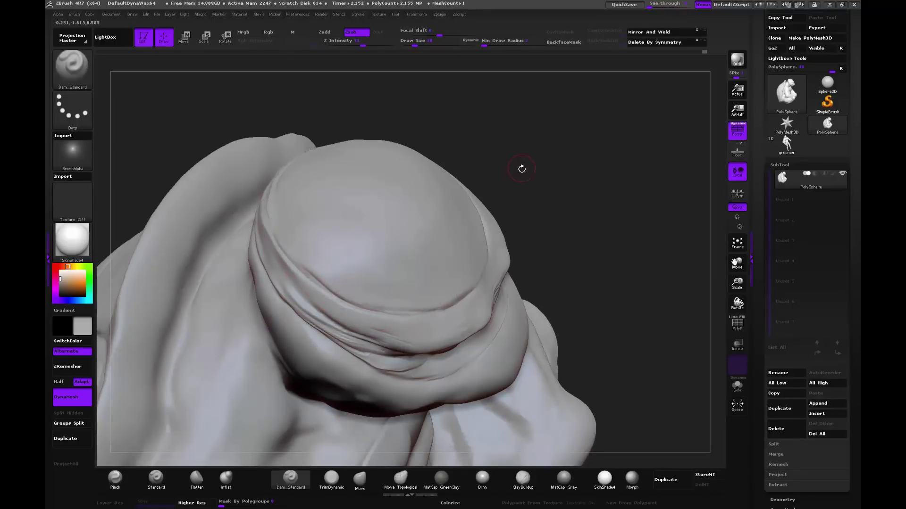
left_click_drag(521, 168, 475, 255)
left_click_drag(544, 217, 469, 267)
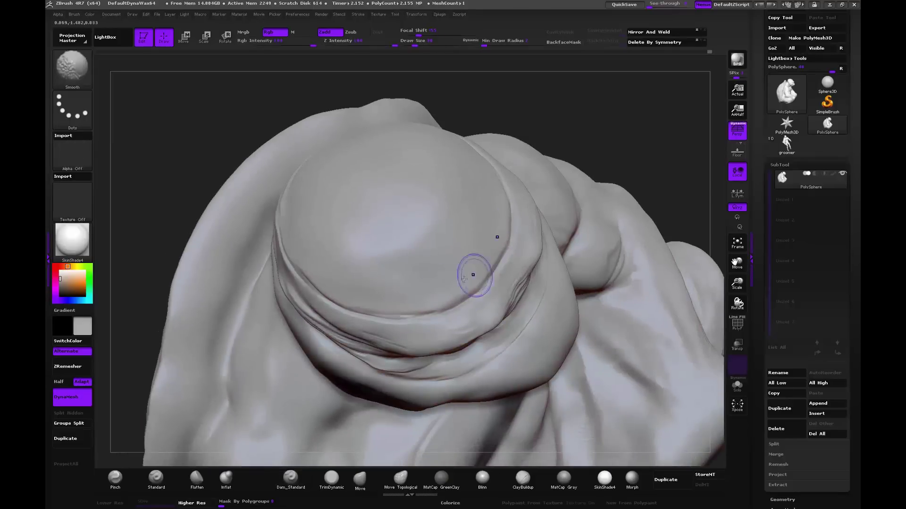
Step: Shift-smooth the right rim of the cap, tilting the model between strokes
left_click_drag(508, 325, 508, 283, "shift")
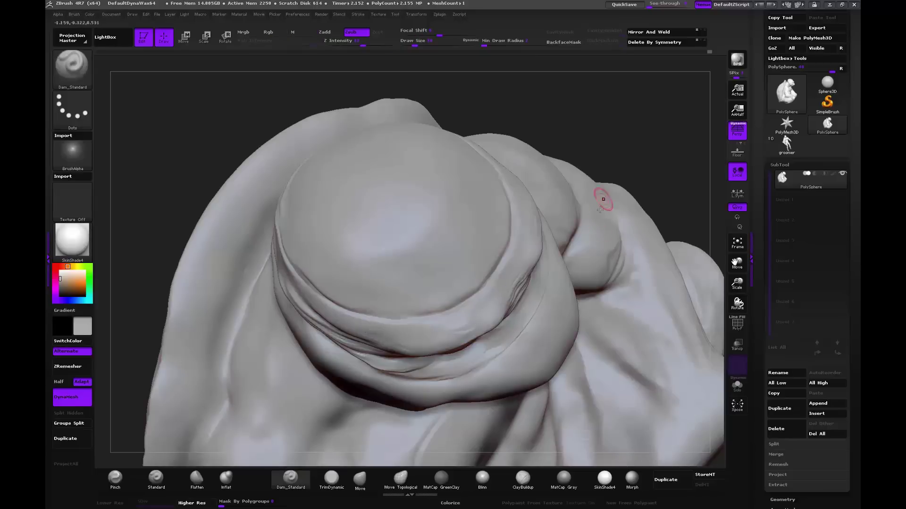
left_click_drag(604, 144, 606, 94)
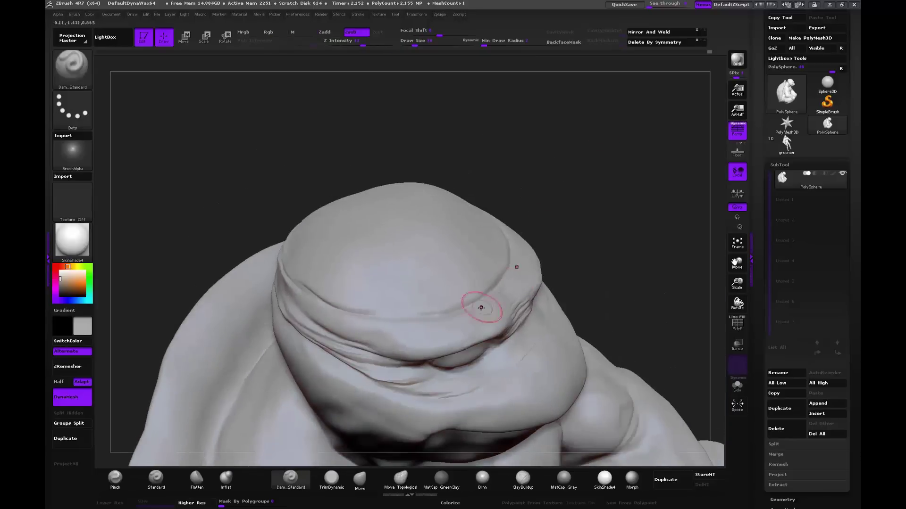
left_click_drag(497, 308, 476, 309, "shift")
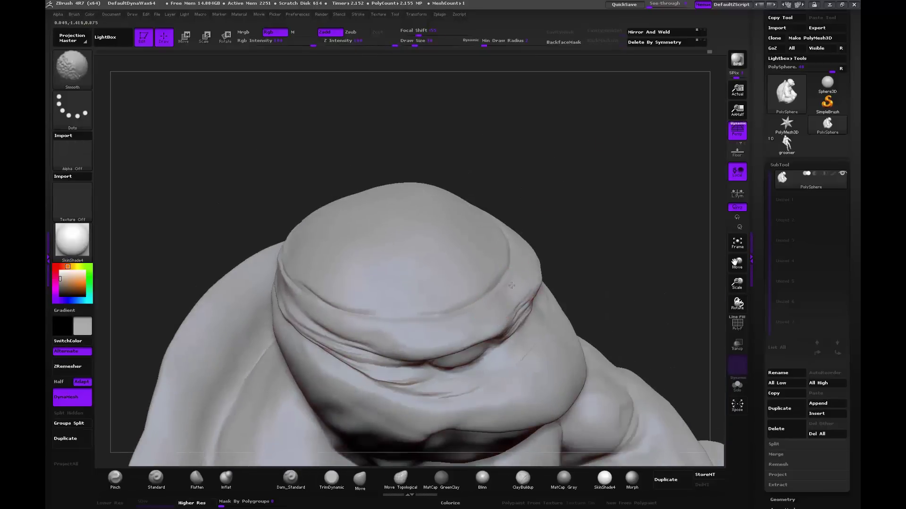
mouse_move(573, 236)
left_mouse_down()
mouse_move(592, 214)
mouse_move(578, 224)
mouse_move(548, 193)
left_mouse_up()
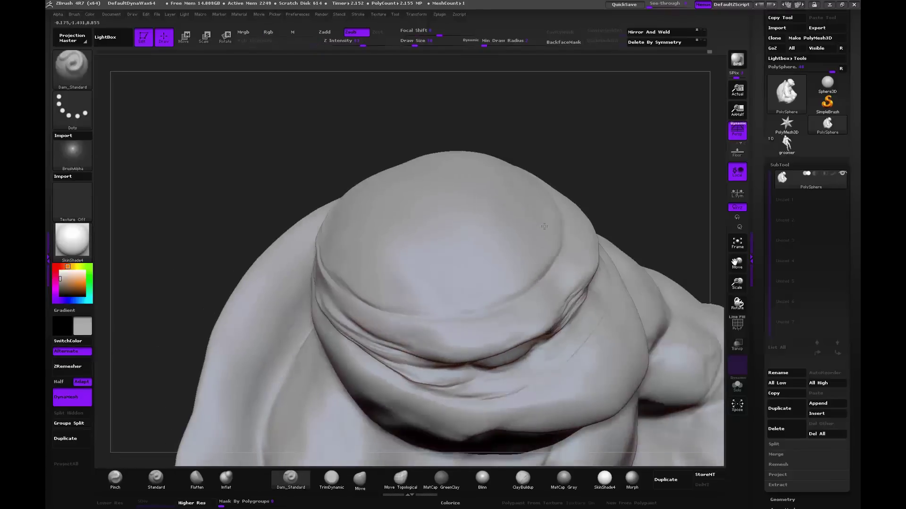
Step: Select TrimDynamic and orbit around the cap to check it from several sides
left_click(331, 479)
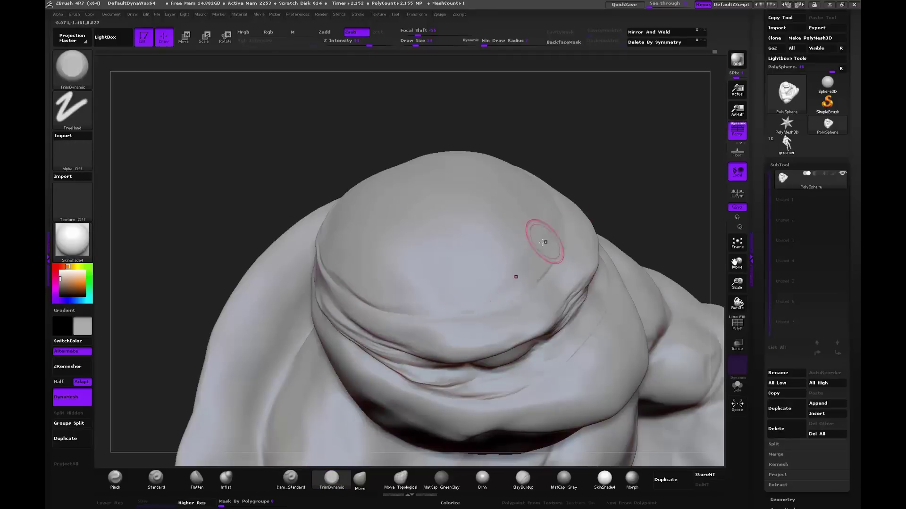
left_click_drag(588, 176, 528, 220)
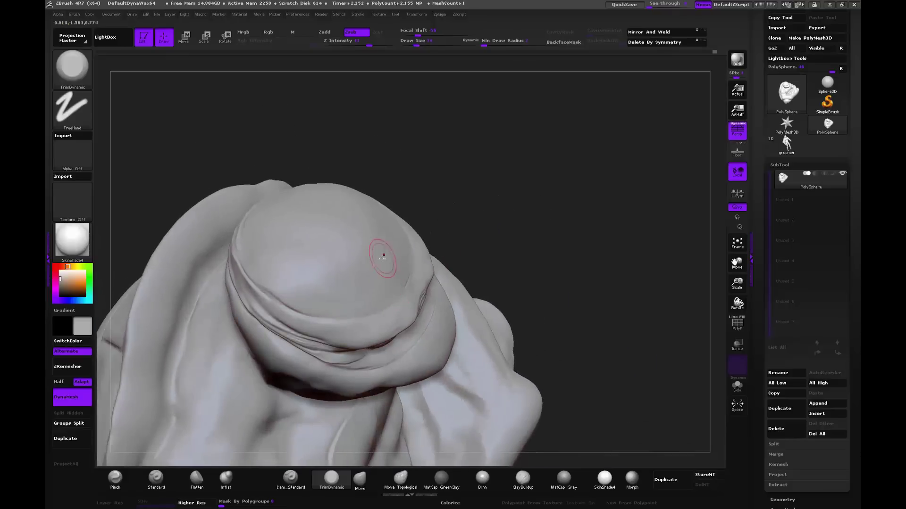
left_click_drag(300, 241, 242, 232)
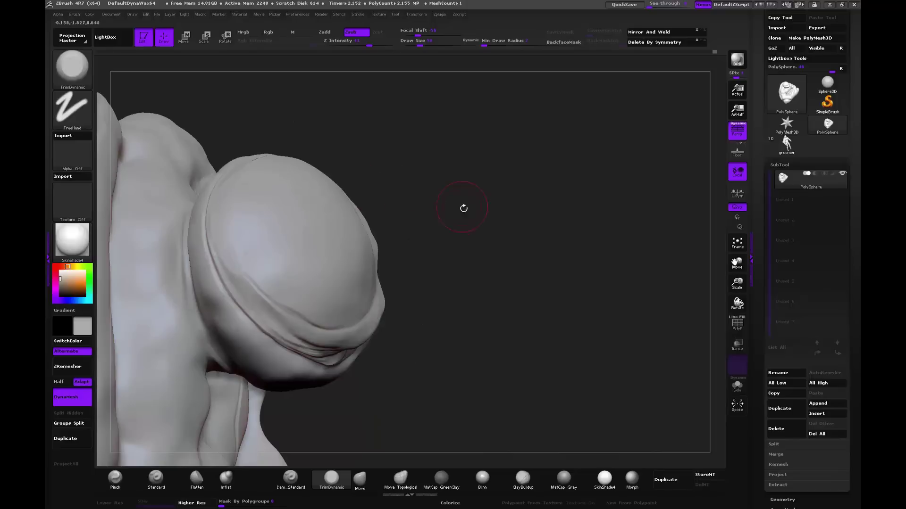
left_click_drag(463, 205, 253, 264)
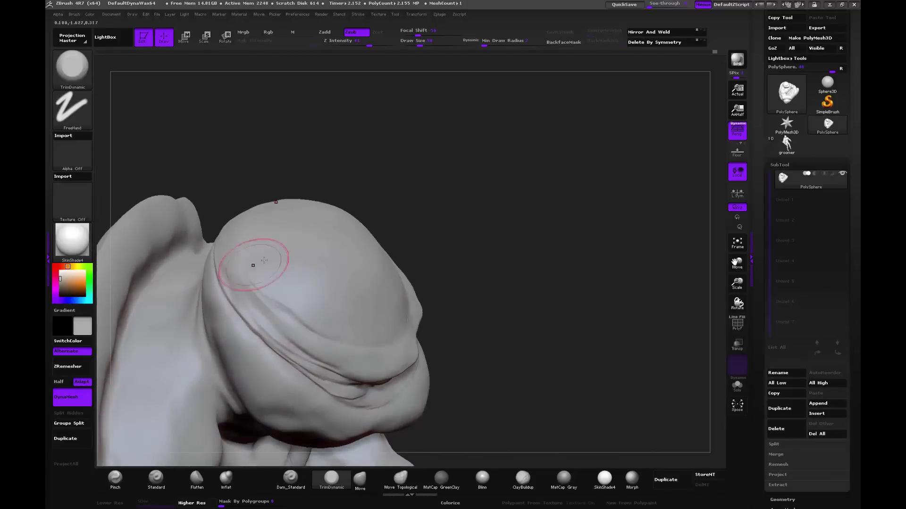
Step: Carve a crease along the cap rim with Dam_Standard and smooth the surface beside it
left_click(291, 479)
left_click_drag(302, 142, 240, 260)
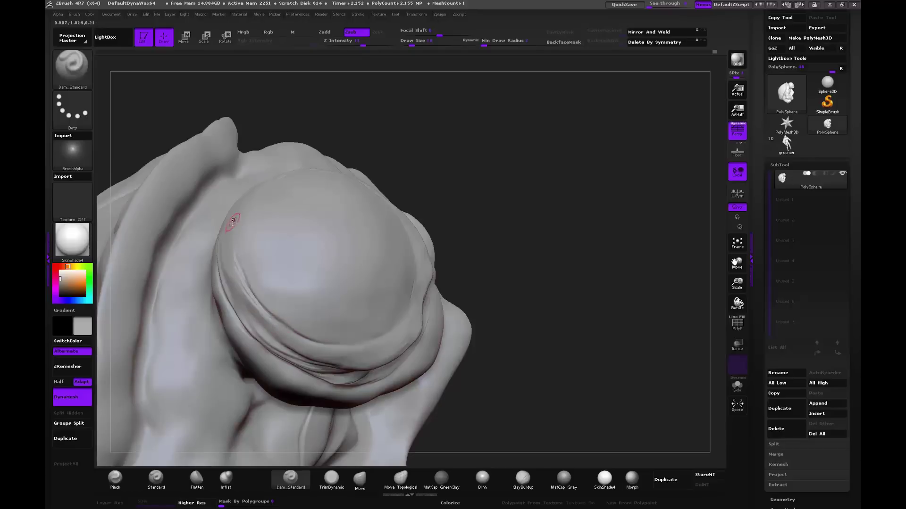
mouse_move(237, 258)
left_mouse_down()
mouse_move(236, 230)
mouse_move(254, 313)
left_mouse_up()
left_click_drag(248, 309, 230, 193)
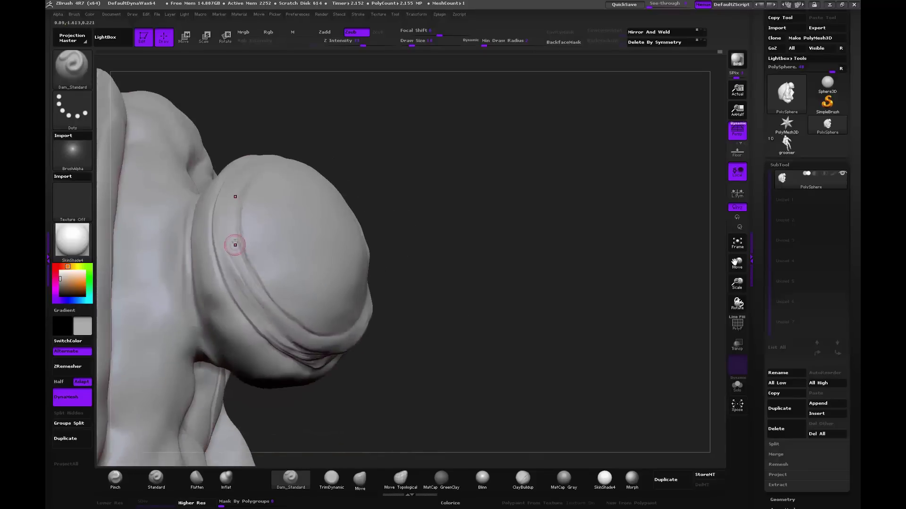
left_click_drag(253, 309, 224, 233, "shift")
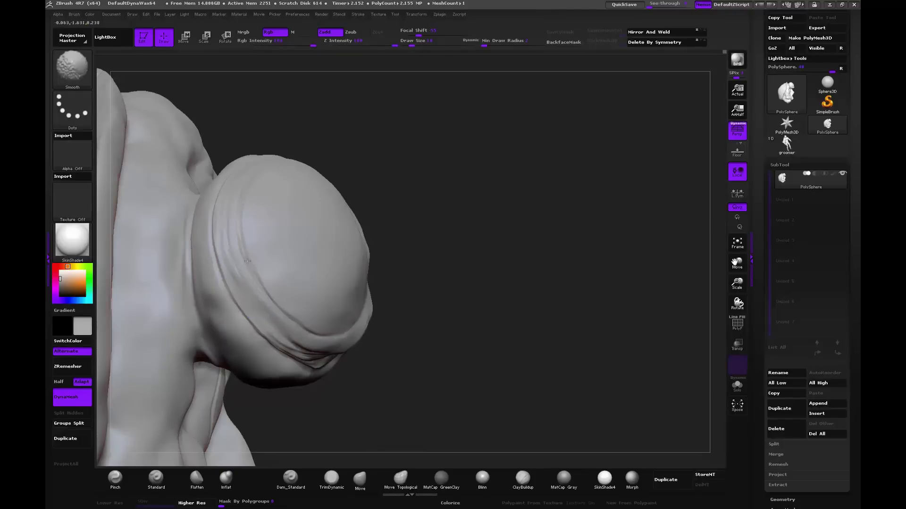
Step: Smooth the cap surface with Shift, viewing it from below and frontally
mouse_move(468, 176)
left_mouse_down()
mouse_move(438, 145)
mouse_move(436, 196)
mouse_move(450, 224)
mouse_move(414, 202)
left_mouse_up()
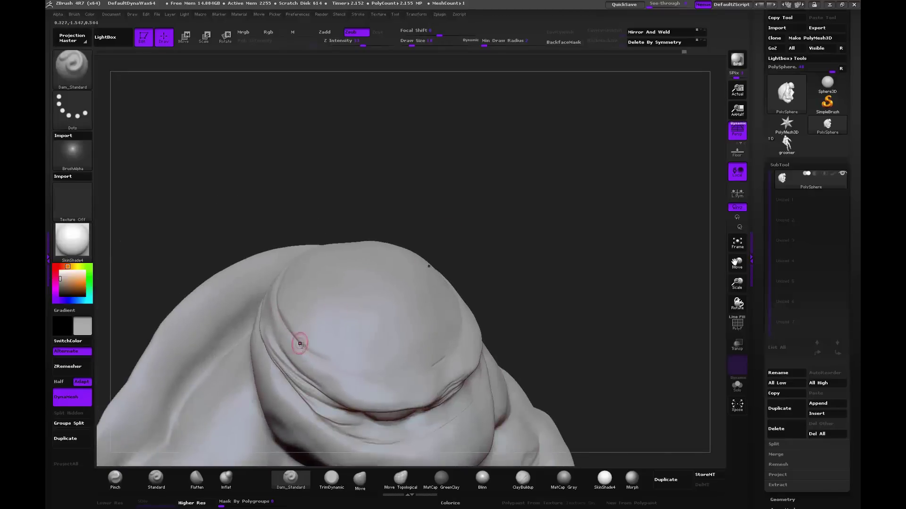
left_click_drag(472, 307, 466, 281)
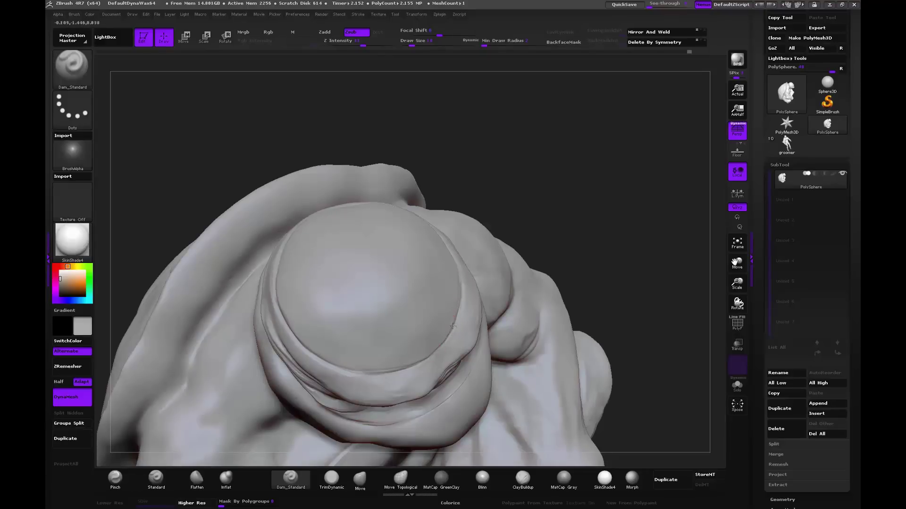
left_click_drag(557, 162, 560, 147)
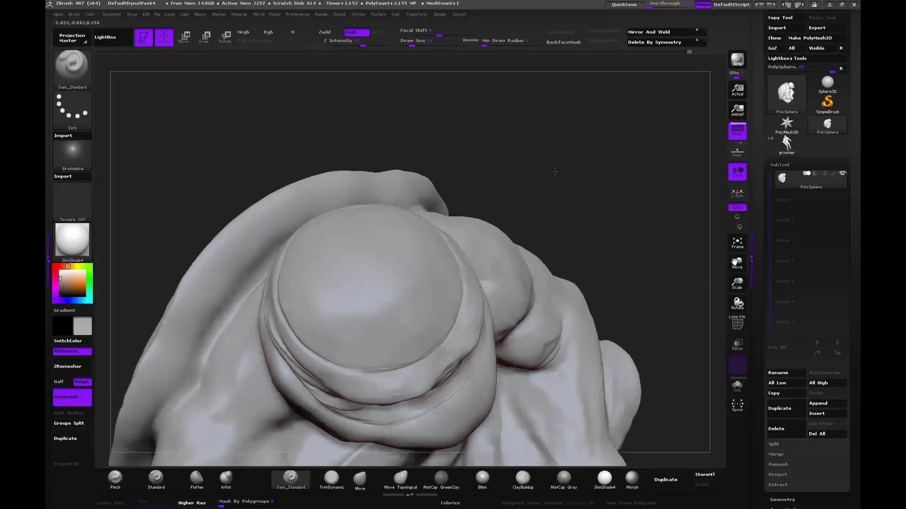
key("shift")
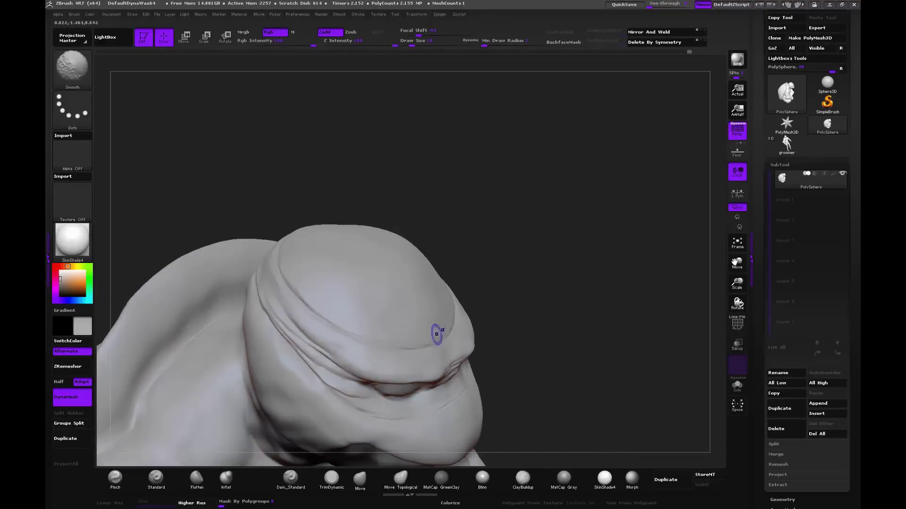
left_click_drag(460, 285, 439, 358)
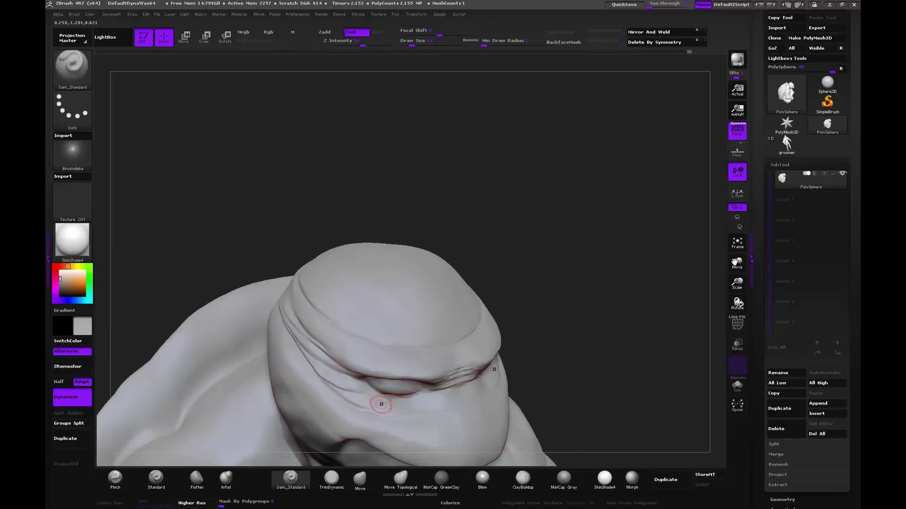
left_click_drag(353, 209, 339, 236)
Step: Try the Flatten and TrimDynamic brushes on the head top, Shift-smoothing in between
left_click(197, 479)
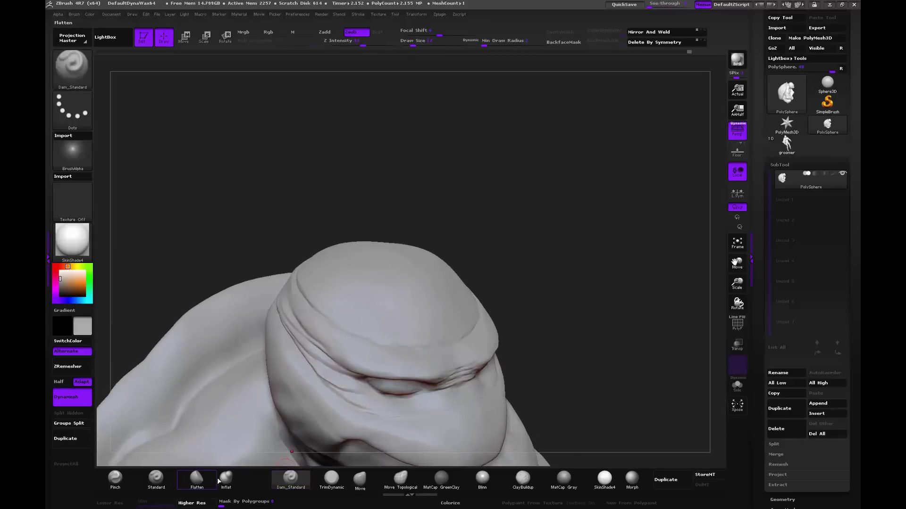
left_click(331, 479)
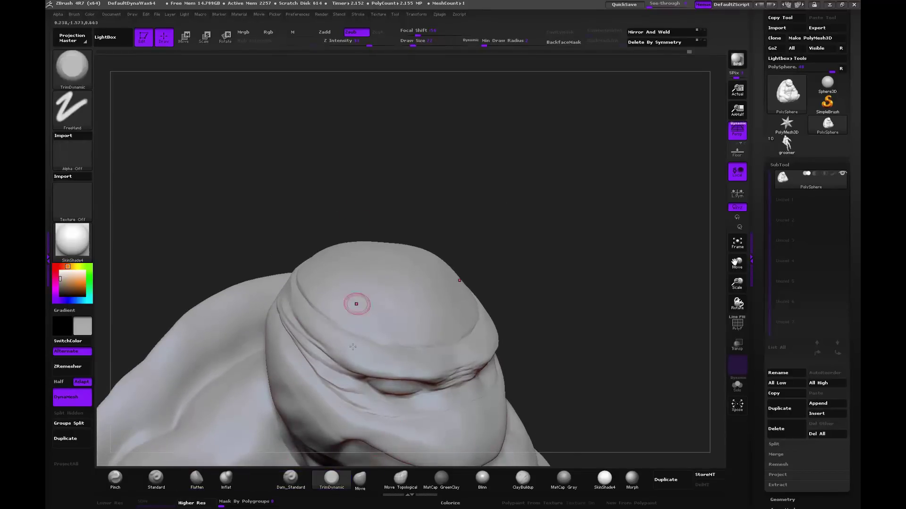
left_click_drag(372, 207, 356, 202)
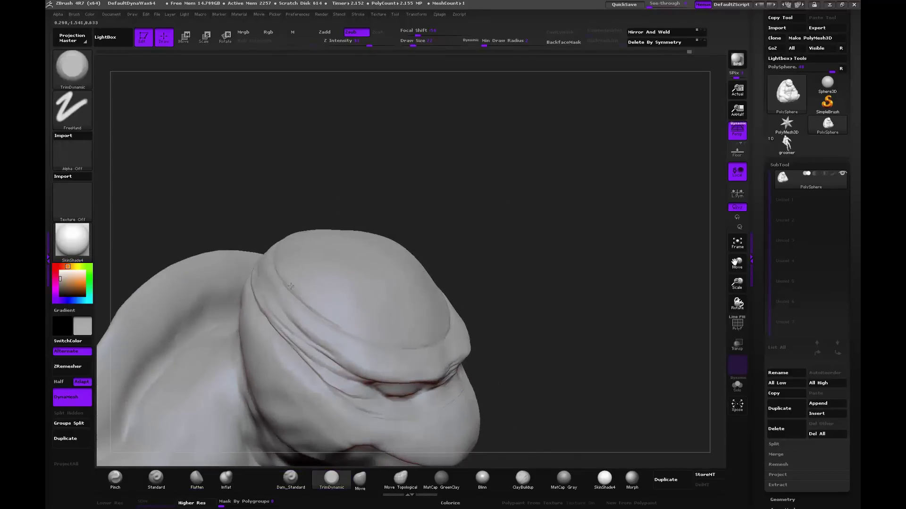
key("shift")
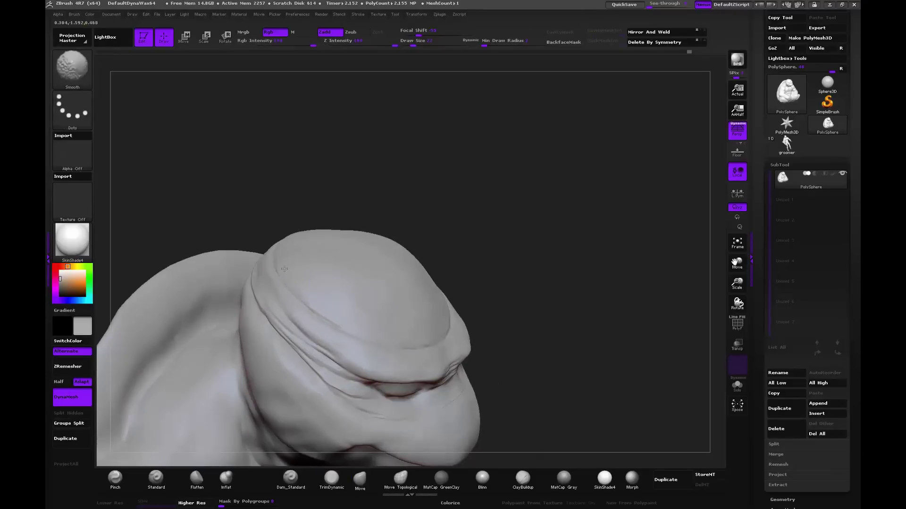
left_click_drag(524, 233, 356, 254)
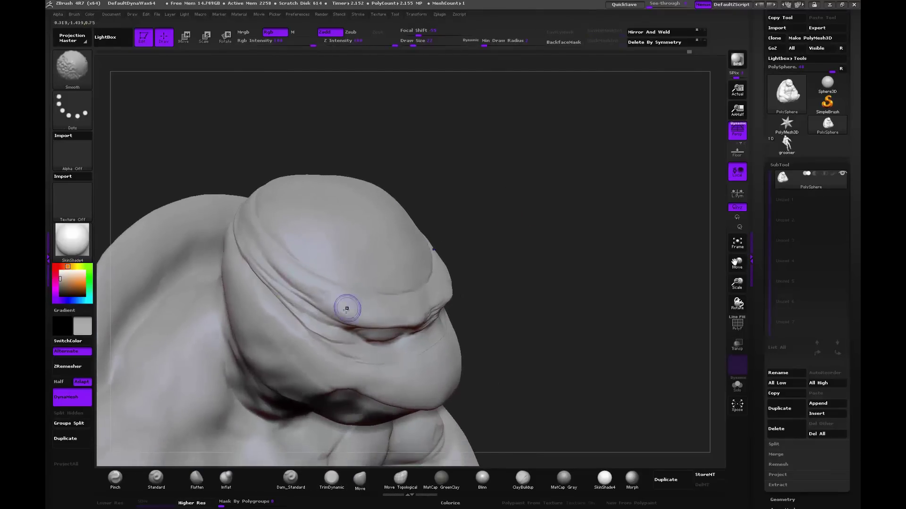
key("alt")
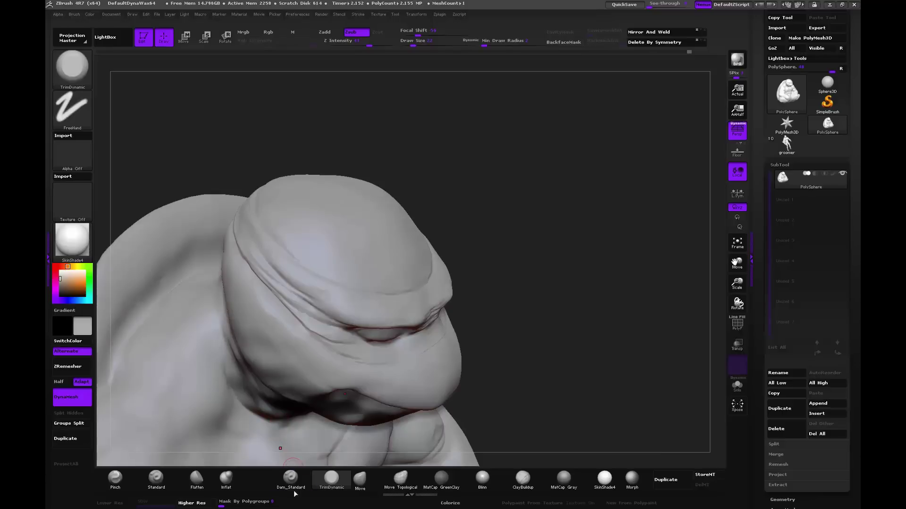
Step: Deepen the crease along the brow fold with Dam_Standard and Shift-smooth it
left_click(291, 480)
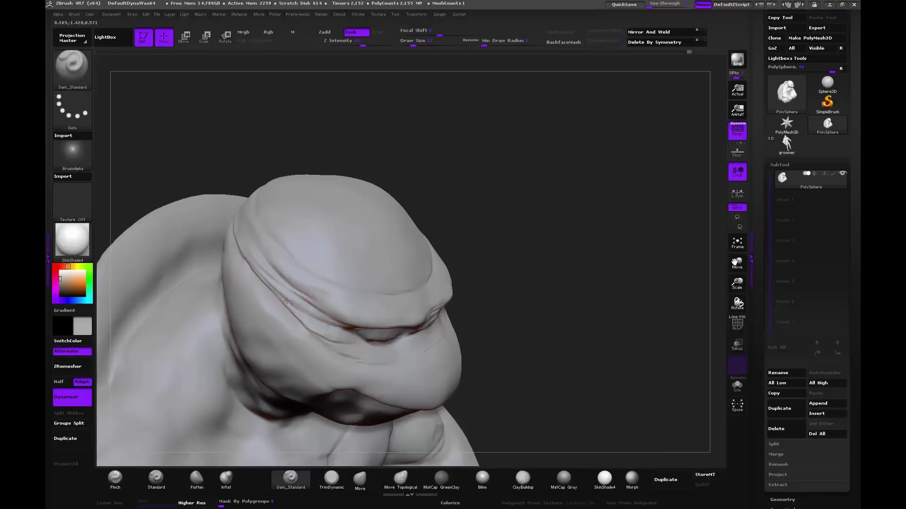
left_click_drag(309, 311, 253, 256)
key("shift")
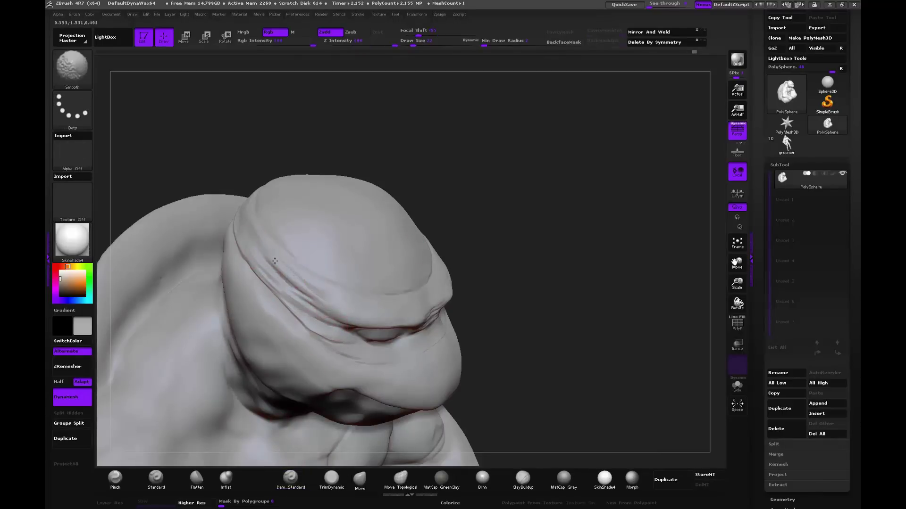
left_click_drag(453, 172, 268, 384)
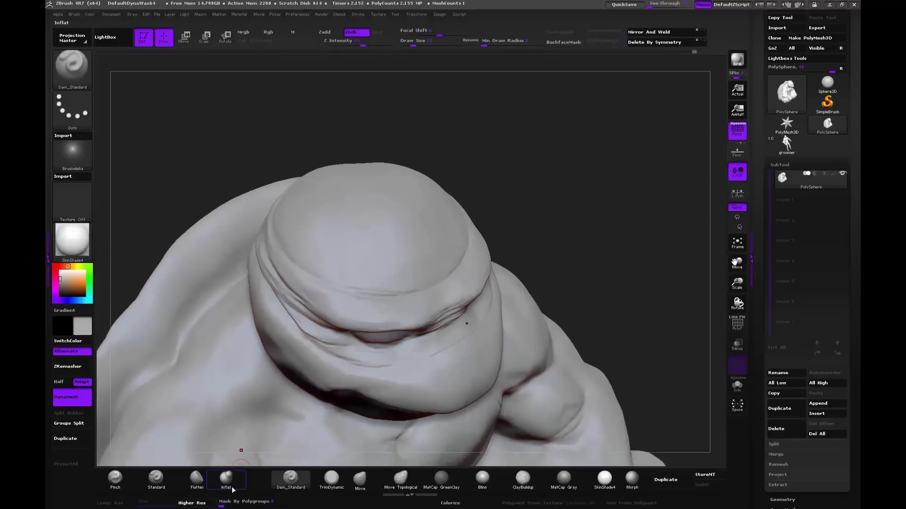
Step: Shift-smooth the brow band folds and eyelid creases, checking them from many angles
left_click_drag(269, 146, 278, 229)
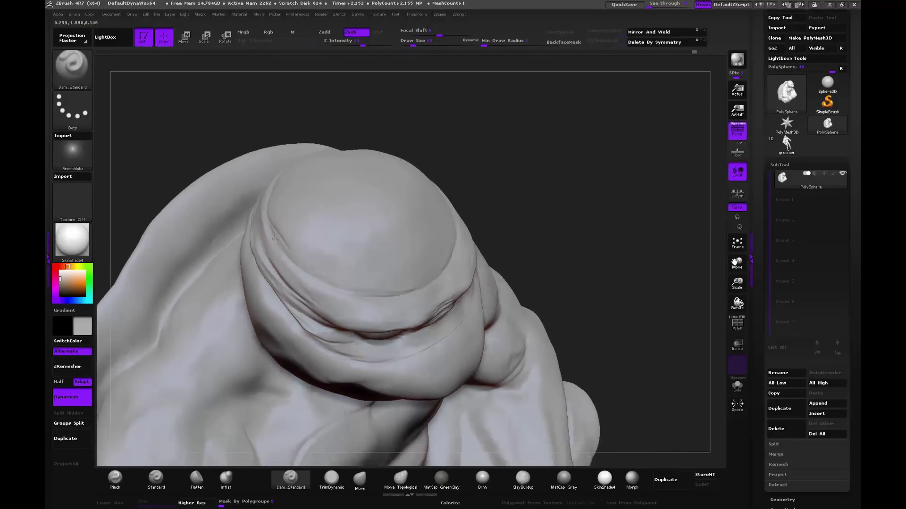
key("shift")
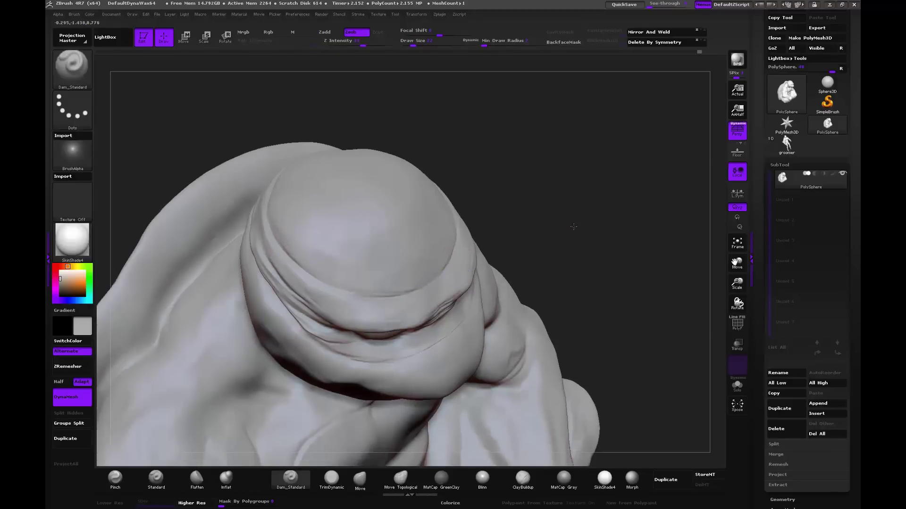
left_click_drag(577, 232, 542, 236)
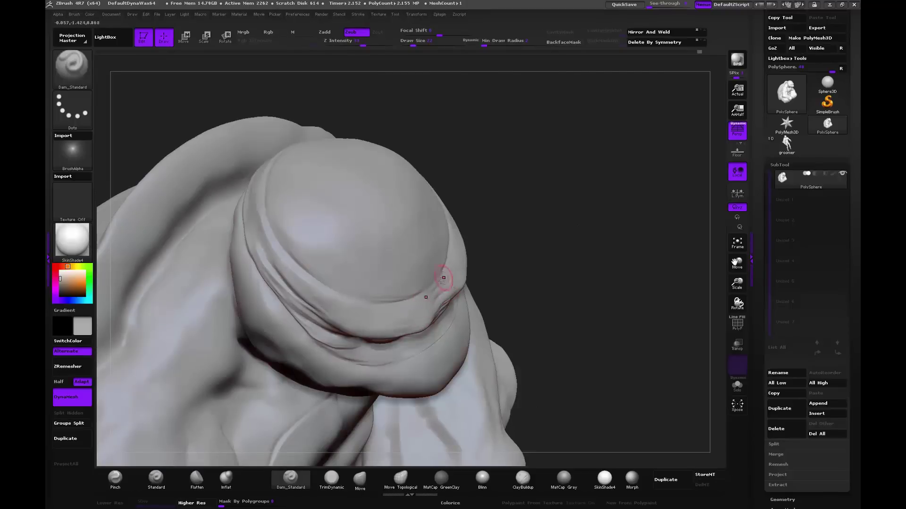
left_click_drag(552, 234, 491, 301)
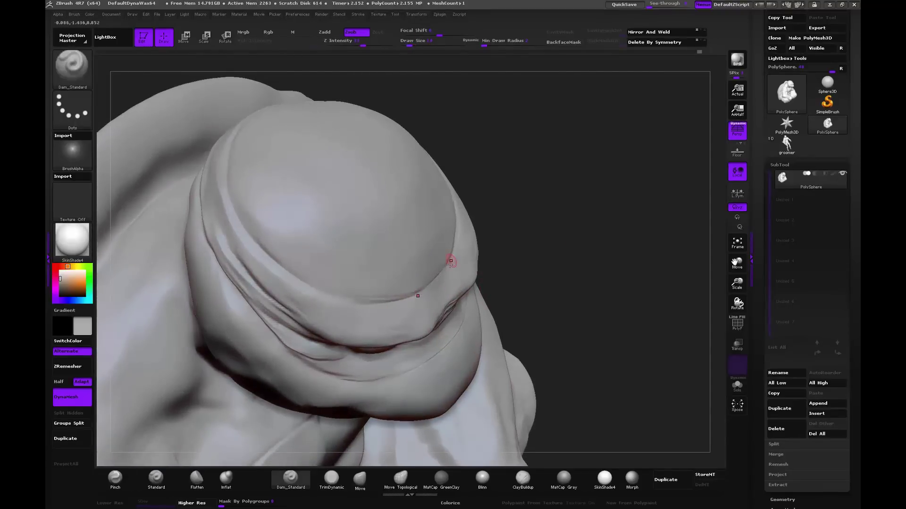
left_click_drag(544, 230, 433, 283)
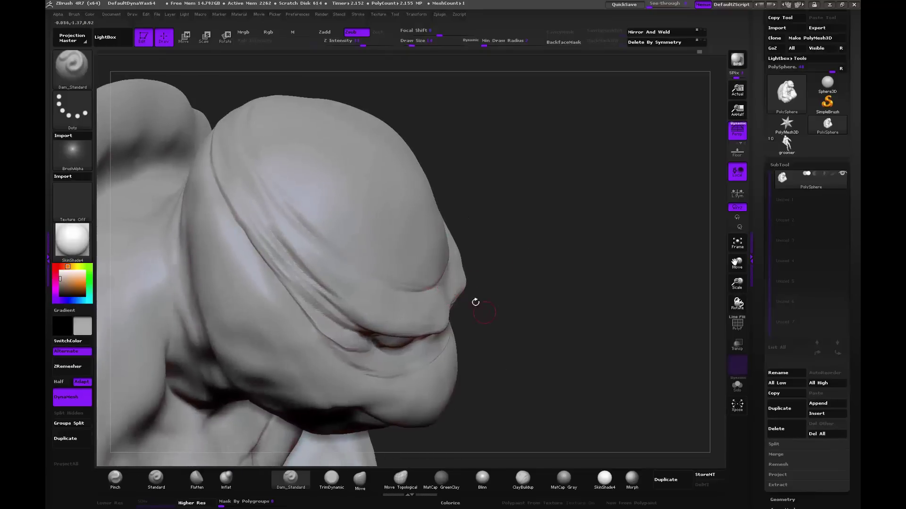
left_click_drag(475, 302, 470, 322)
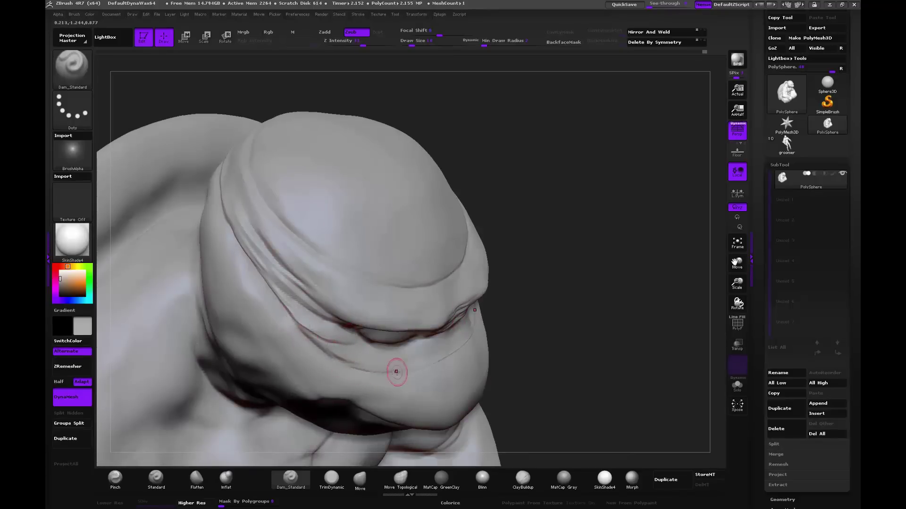
mouse_move(542, 297)
left_mouse_down()
mouse_move(533, 286)
mouse_move(453, 283)
left_mouse_up()
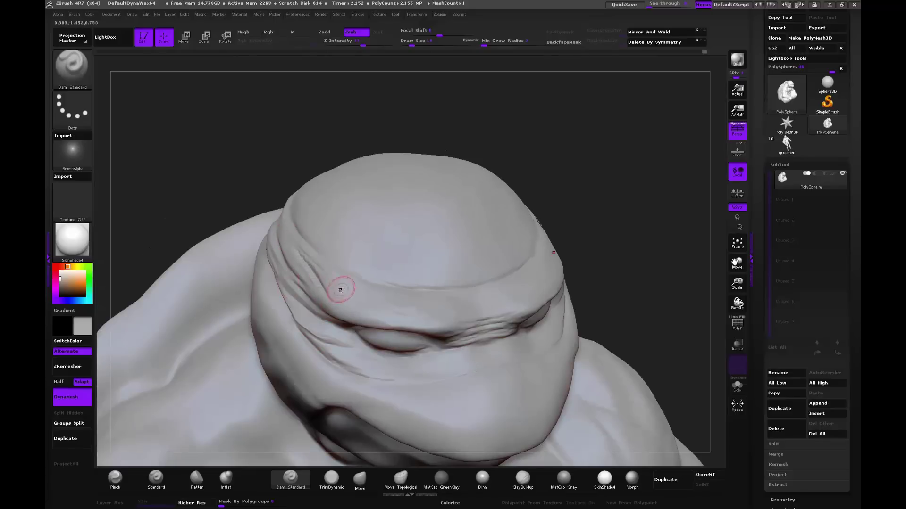
mouse_move(543, 204)
left_mouse_down()
mouse_move(563, 187)
mouse_move(561, 242)
left_mouse_up()
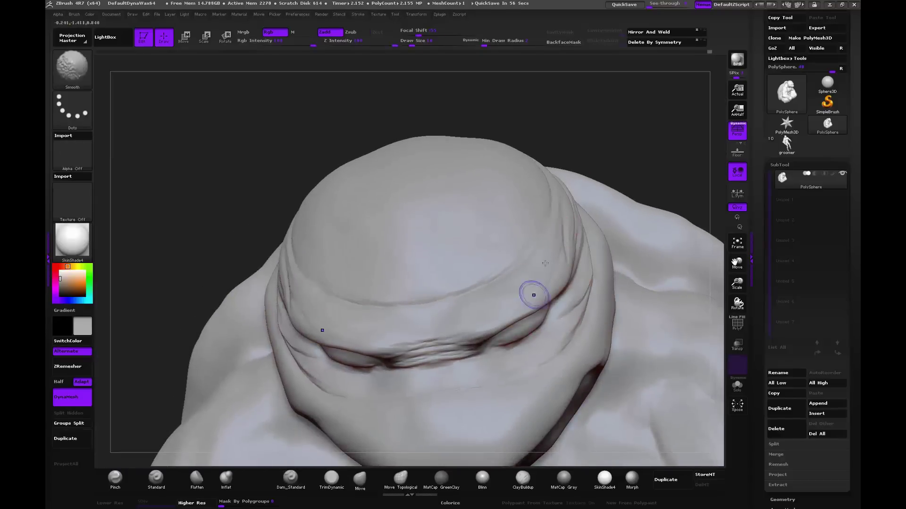
mouse_move(614, 156)
left_mouse_down()
mouse_move(613, 147)
mouse_move(603, 228)
left_mouse_up()
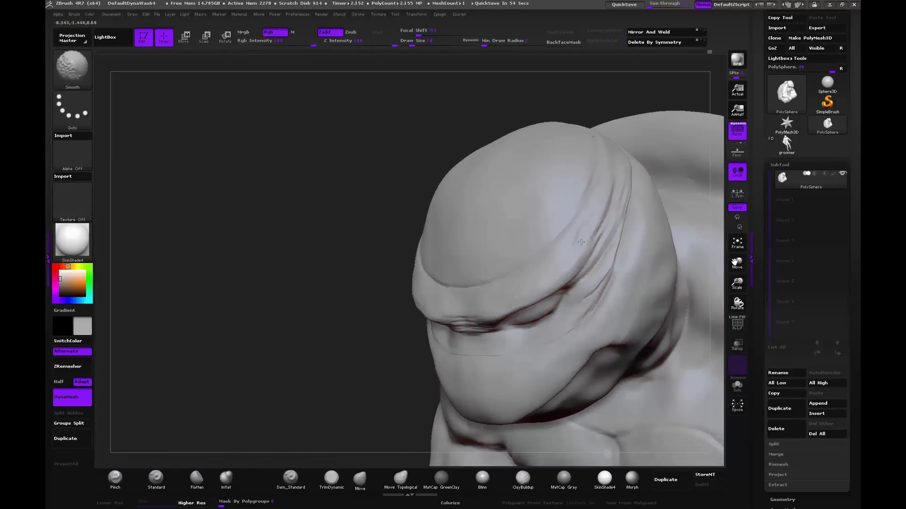
left_click_drag(329, 311, 383, 302)
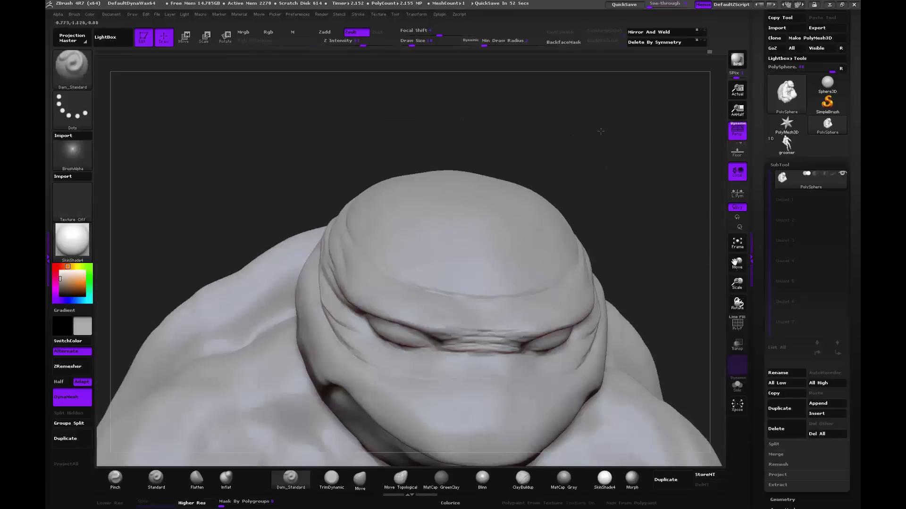
left_click_drag(603, 158, 462, 358)
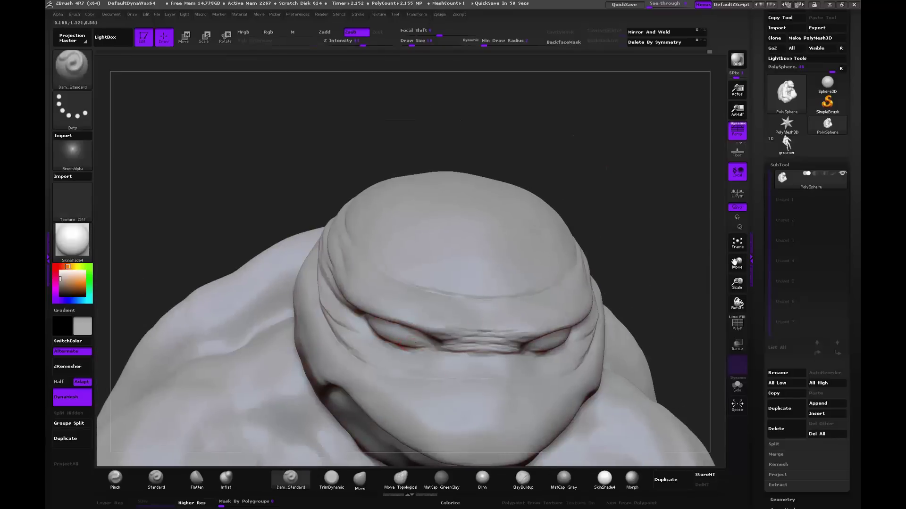
Step: Select the Move brush (BMV) and enlarge its draw size to cover the whole jaw
left_click_drag(408, 338, 302, 448)
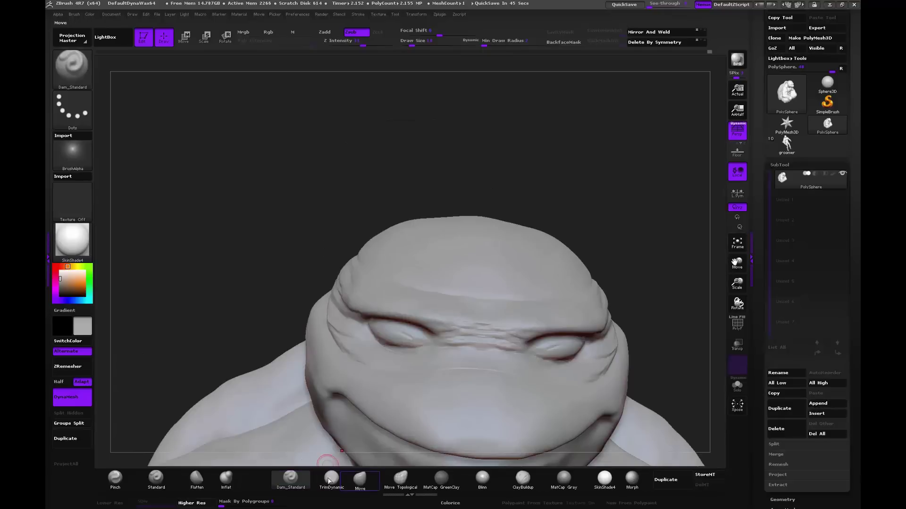
left_click(360, 479)
left_click(198, 480)
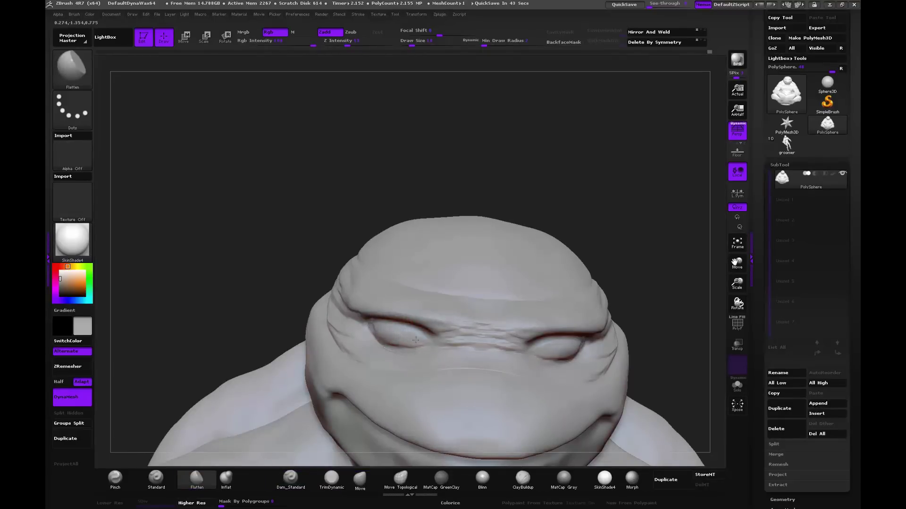
mouse_move(646, 255)
left_mouse_down()
mouse_move(579, 177)
mouse_move(415, 353)
left_mouse_up()
key("b")
key("m")
key("v")
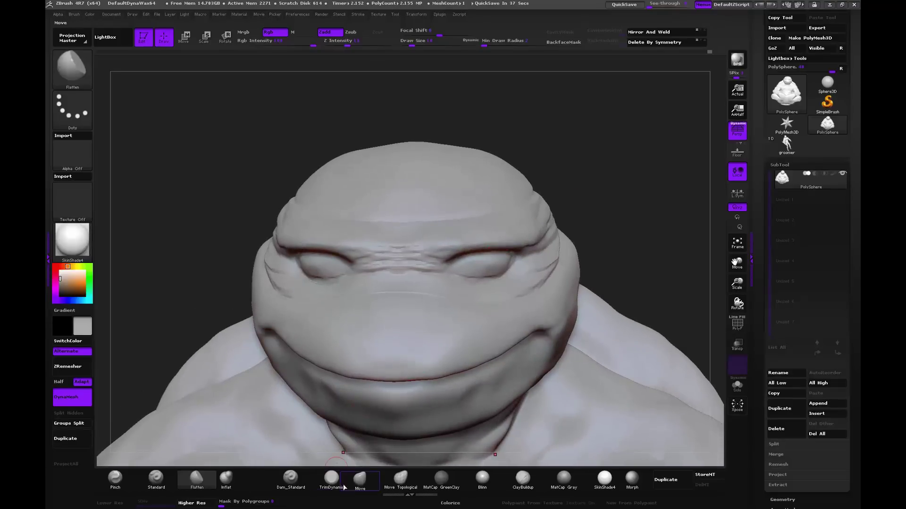
key("bracketright")
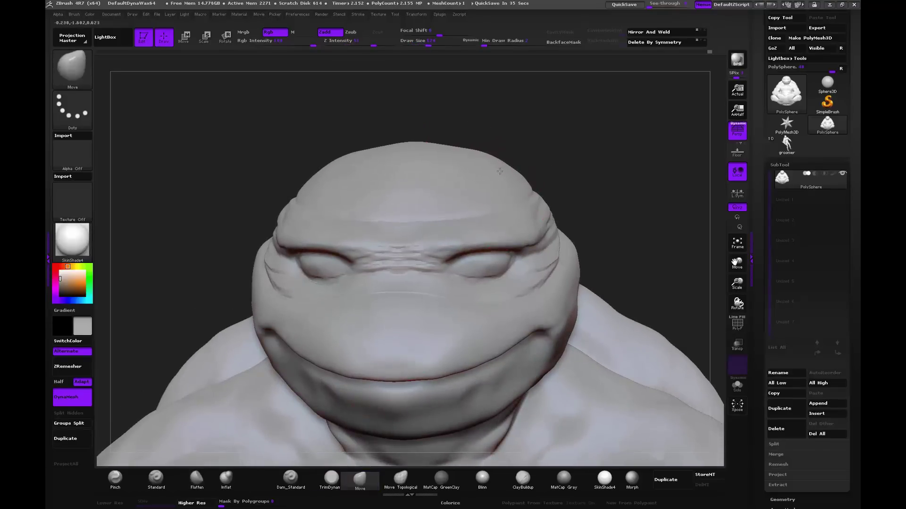
Step: Pull the mouth corners and jaw line into a wide smile, checking from profile and front
left_click_drag(514, 137, 510, 146)
left_click_drag(454, 152, 389, 211)
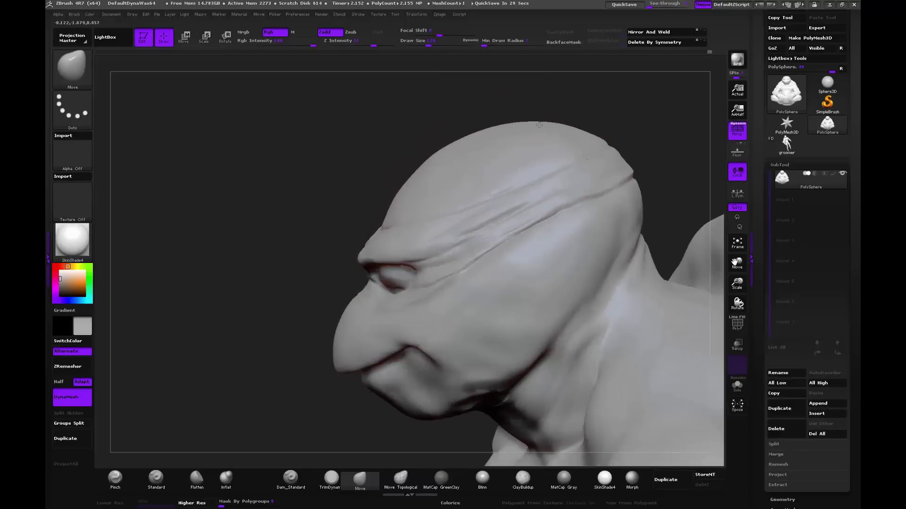
left_click_drag(307, 222, 300, 197)
mouse_move(441, 233)
left_mouse_down()
mouse_move(461, 327)
mouse_move(436, 327)
left_mouse_up()
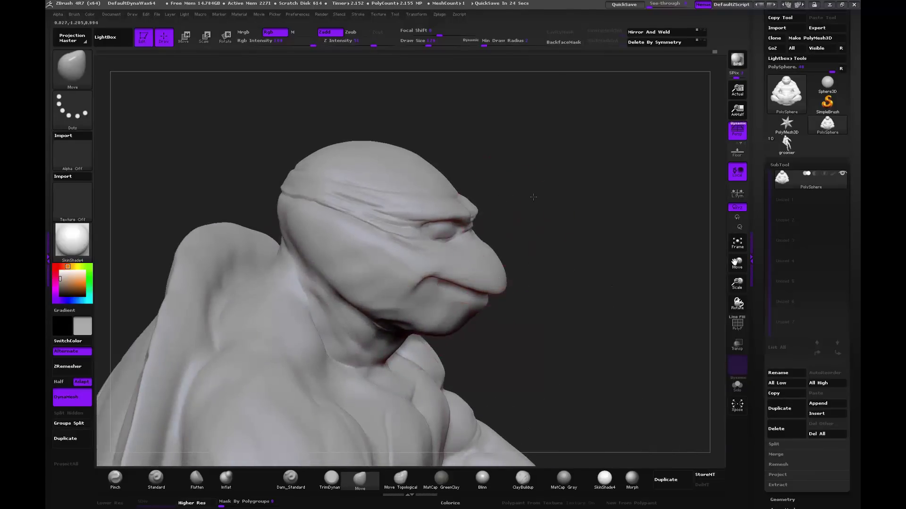
mouse_move(515, 211)
left_mouse_down()
mouse_move(560, 158)
mouse_move(537, 182)
mouse_move(455, 207)
left_mouse_up()
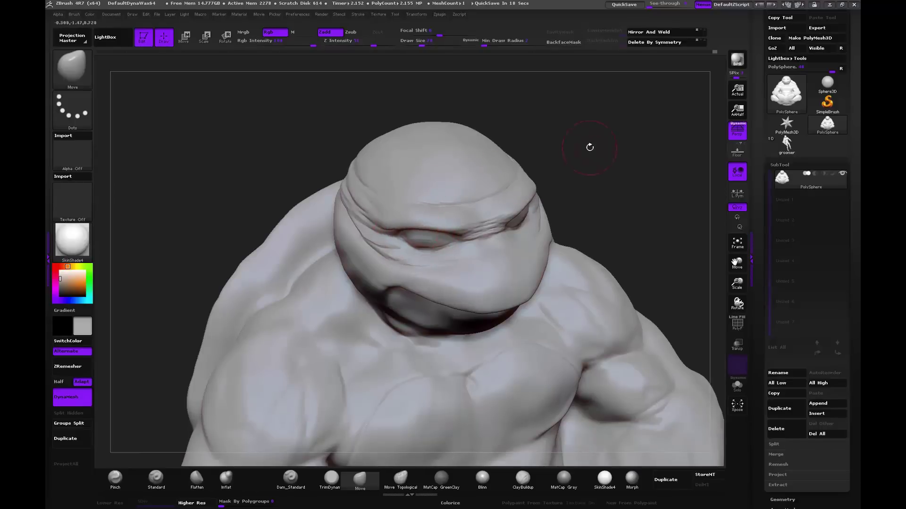
left_click_drag(588, 145, 388, 281)
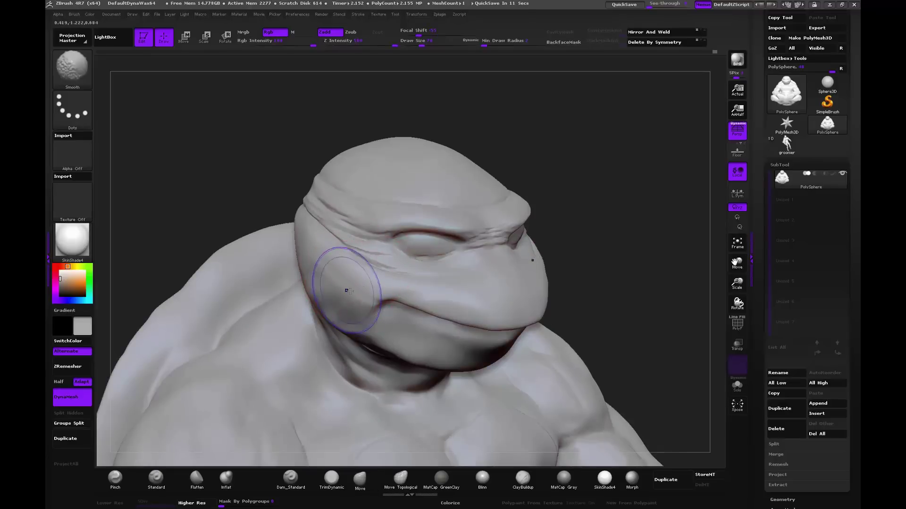
Step: Smooth out the crease on the cheek
left_click_drag(341, 281, 337, 289, "shift")
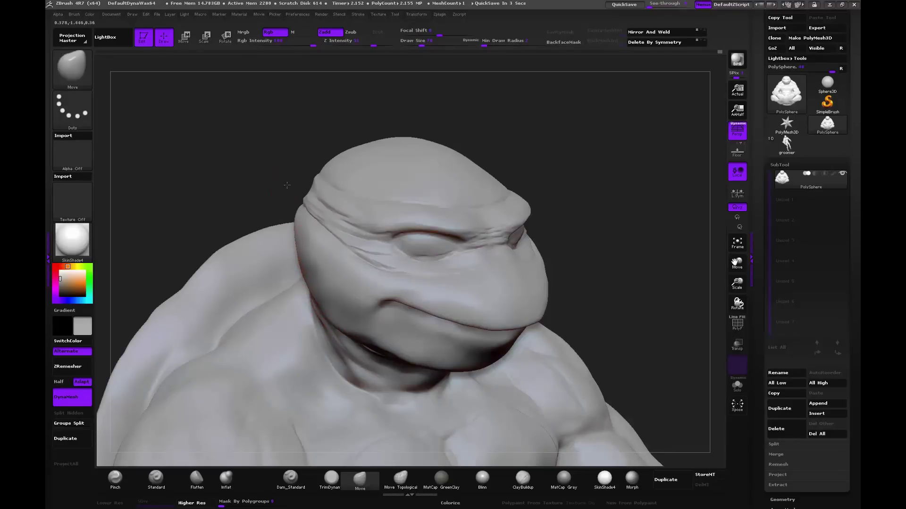
left_click_drag(293, 222, 302, 203)
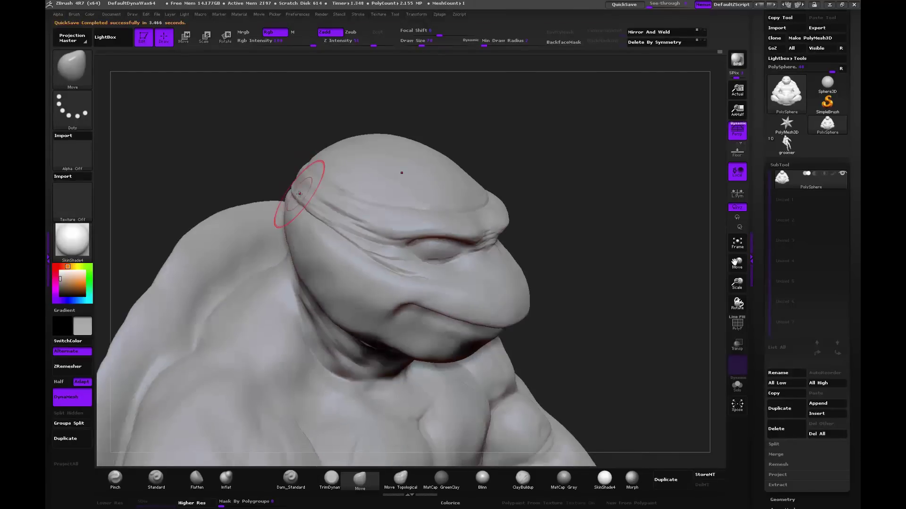
left_click_drag(585, 124, 520, 144)
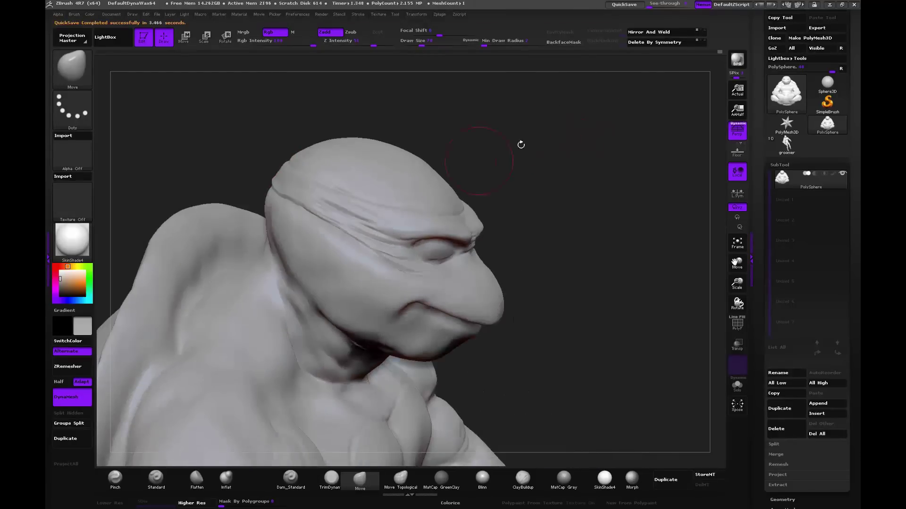
Step: Carve a new crease across the forehead band with Dam_Standard
left_click(295, 483)
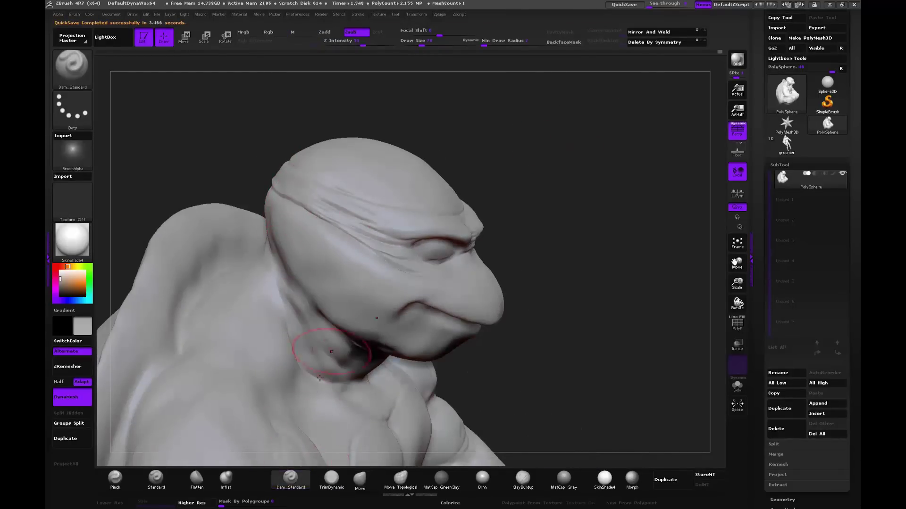
left_click_drag(392, 220, 288, 199)
left_click_drag(256, 161, 300, 205)
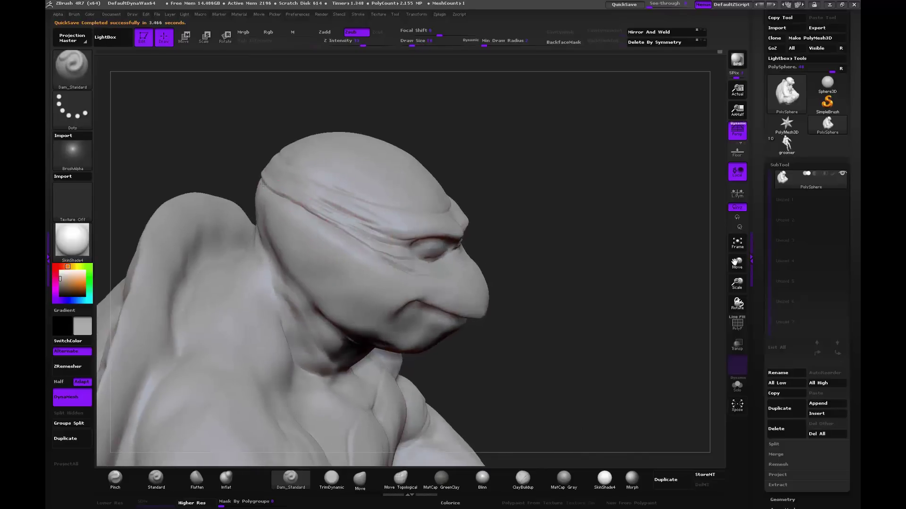
left_click_drag(311, 210, 289, 197)
Step: Deepen the crease under the jaw and Shift-smooth its edges
key("shift")
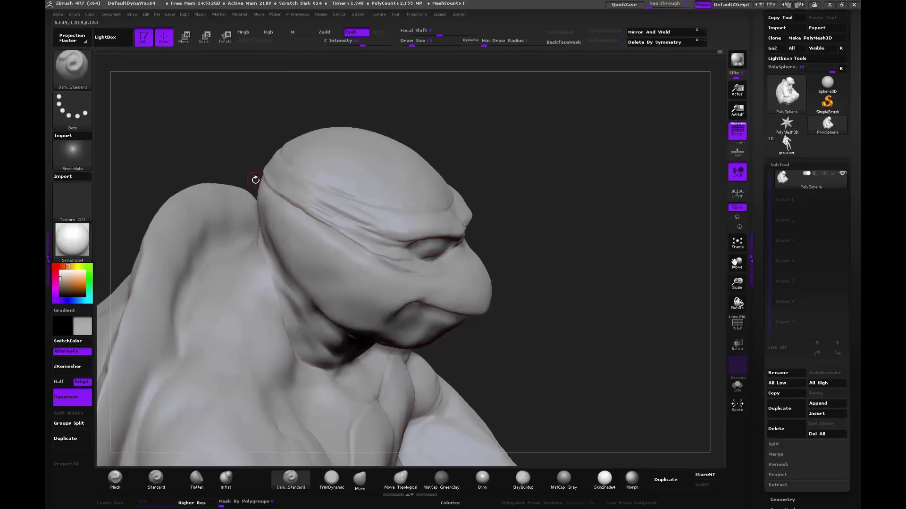
key("shift")
left_click_drag(262, 257, 298, 304)
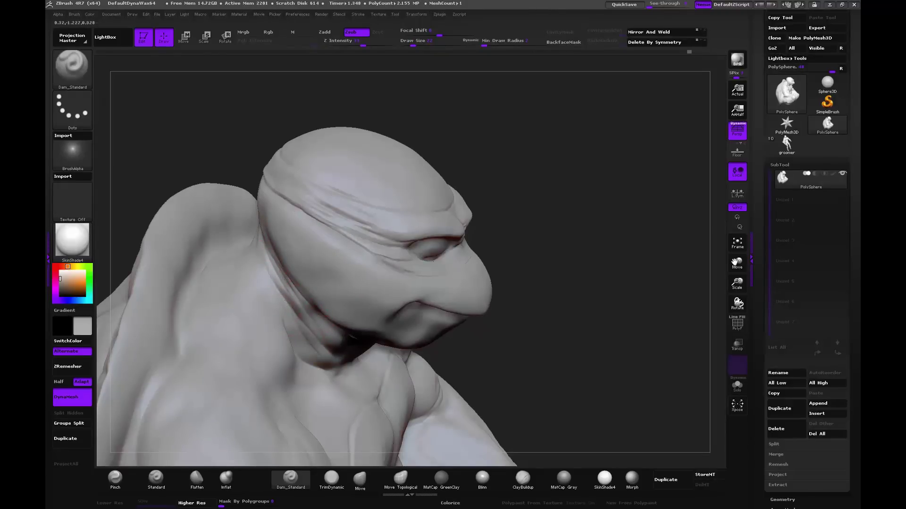
key("shift")
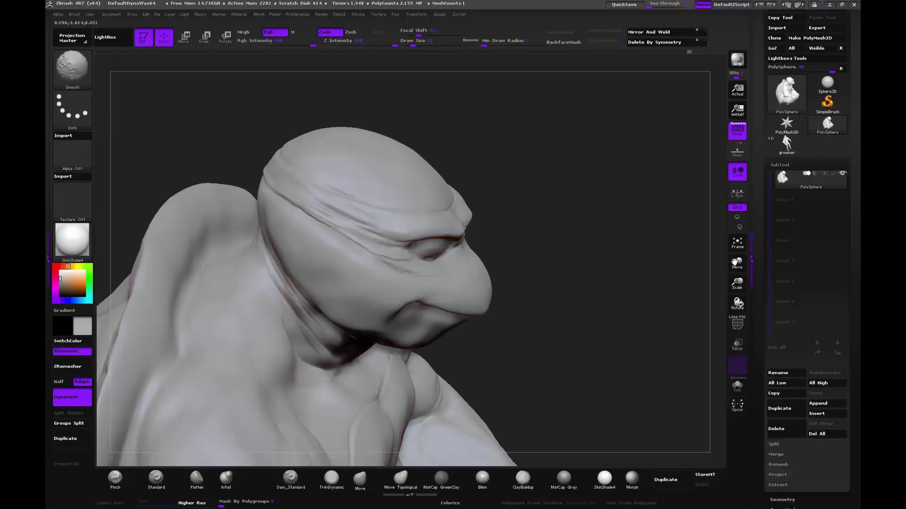
left_click_drag(396, 428, 332, 339)
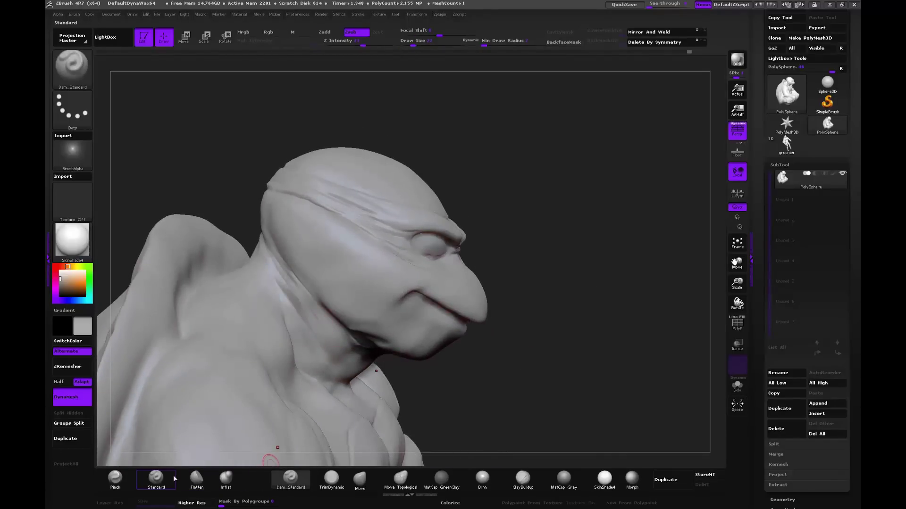
Step: Turn the face toward the viewer and pull the cheek and jaw fold down with Move
left_click(197, 479)
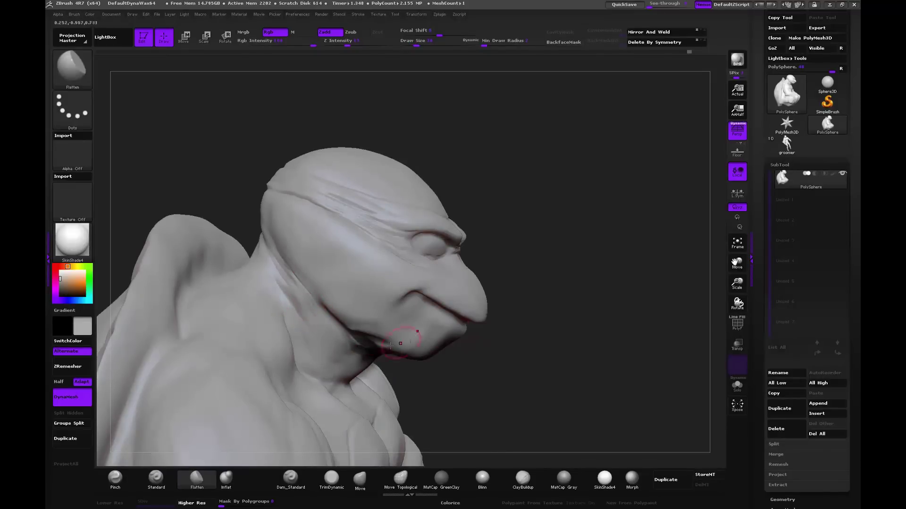
left_click_drag(510, 236, 528, 249)
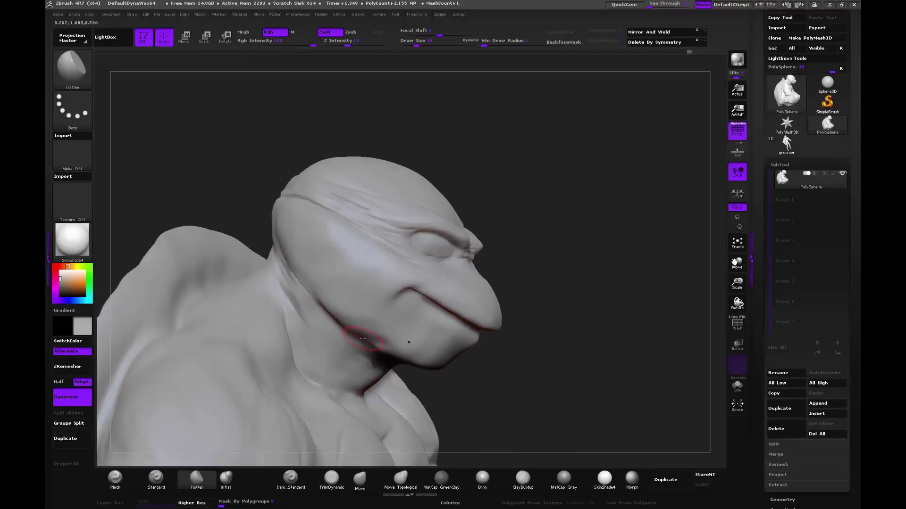
left_click_drag(308, 241, 321, 305)
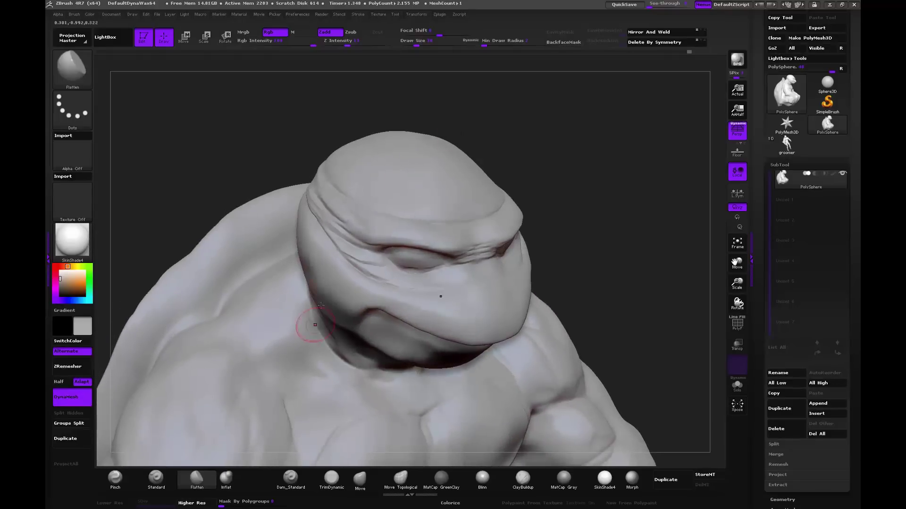
left_click(290, 478)
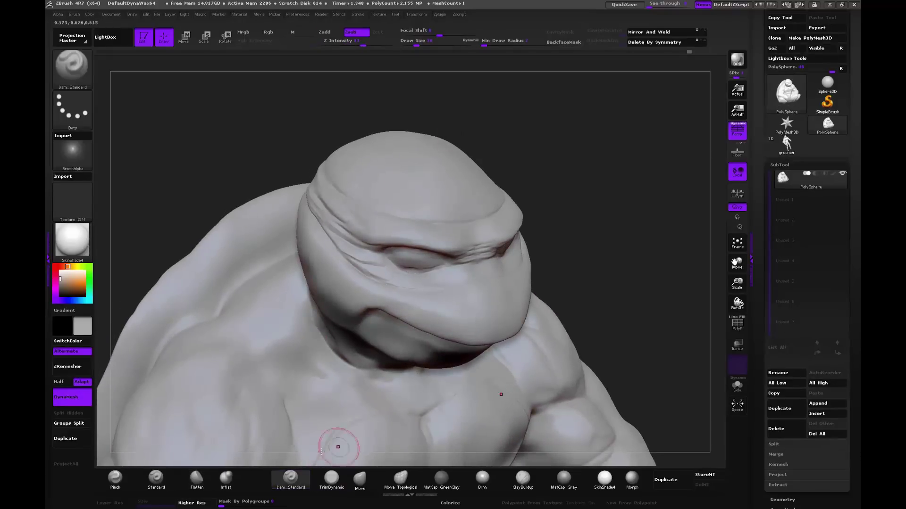
left_click(369, 473)
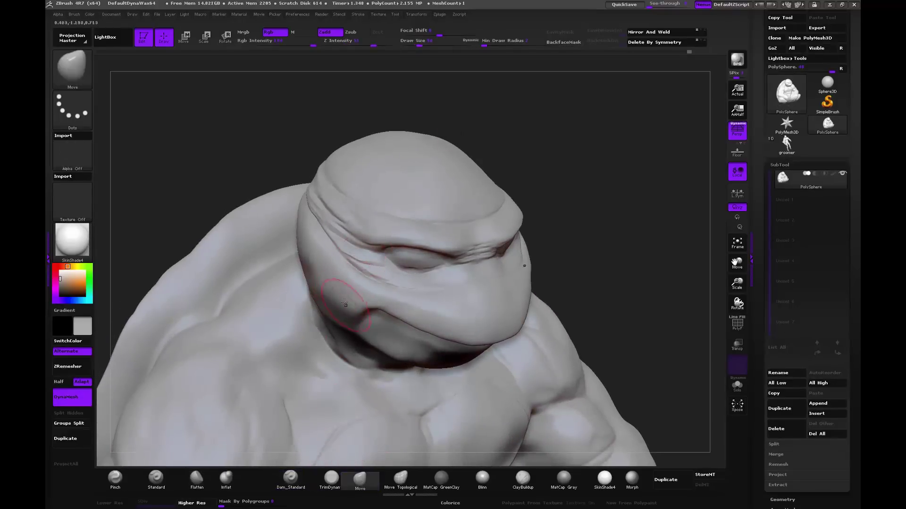
left_click_drag(344, 304, 343, 323)
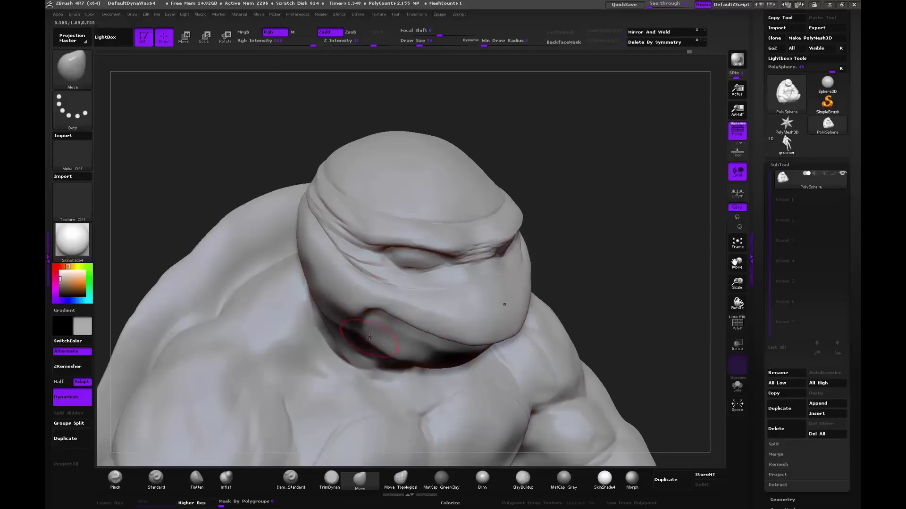
Step: Reshape the chin and jaw crease symmetrically, then Shift-smooth it from a three-quarter view
left_click_drag(597, 264, 598, 232)
mouse_move(399, 361)
left_mouse_down()
mouse_move(401, 350)
mouse_move(439, 366)
left_mouse_up()
left_click_drag(652, 215, 419, 348)
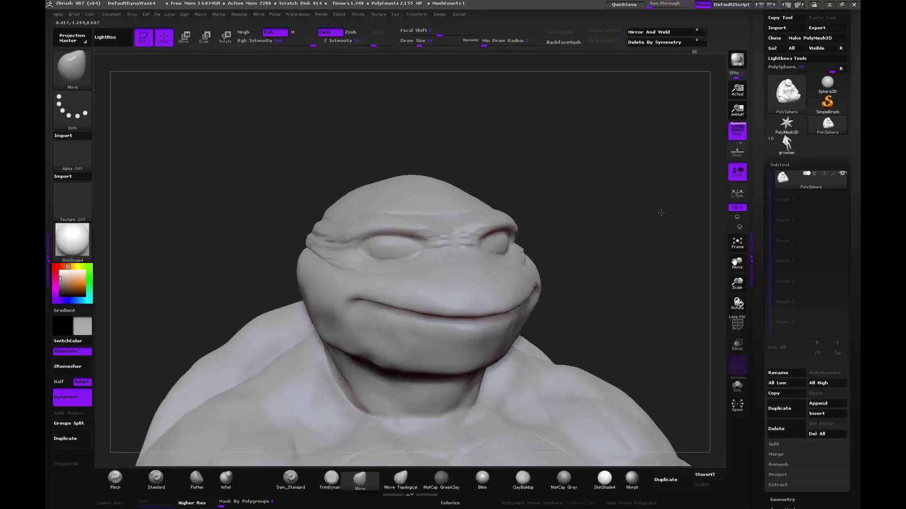
key("shift")
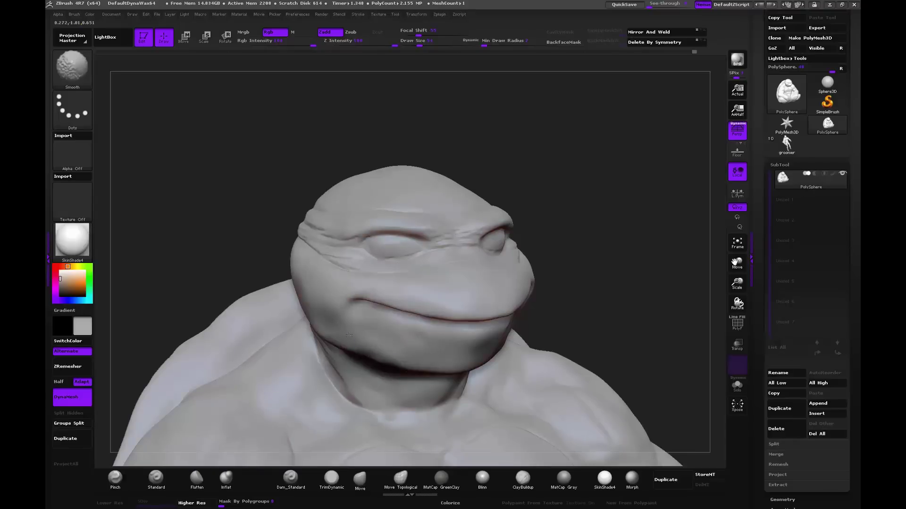
left_click_drag(540, 178, 424, 289)
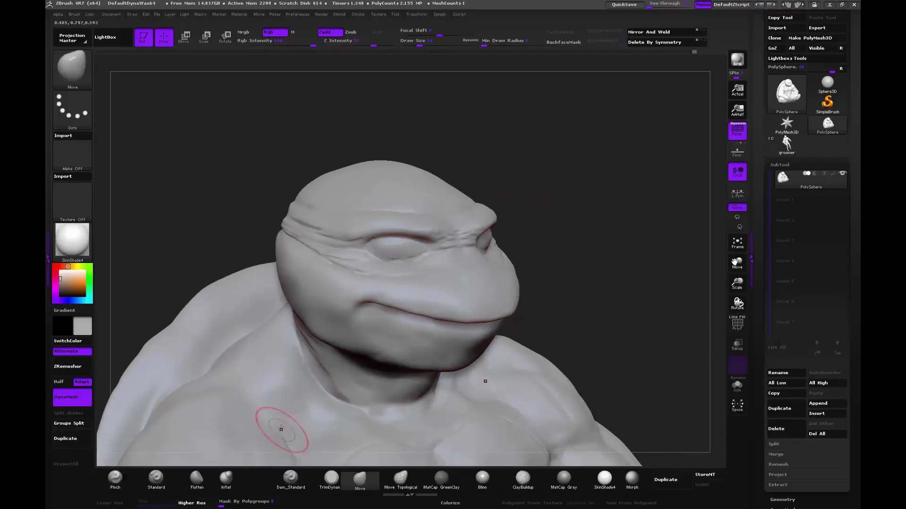
left_click(291, 478)
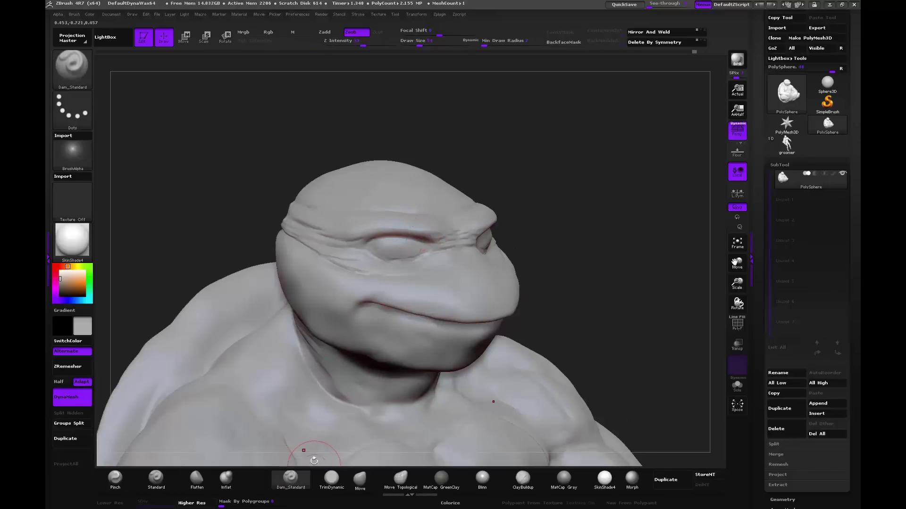
Step: Carve a sharp crease along the headband's lower edge, toggling Shift-smoothing while rotating the head
left_click_drag(387, 257, 302, 243)
mouse_move(531, 153)
left_mouse_down()
mouse_move(541, 187)
mouse_move(472, 222)
left_mouse_up()
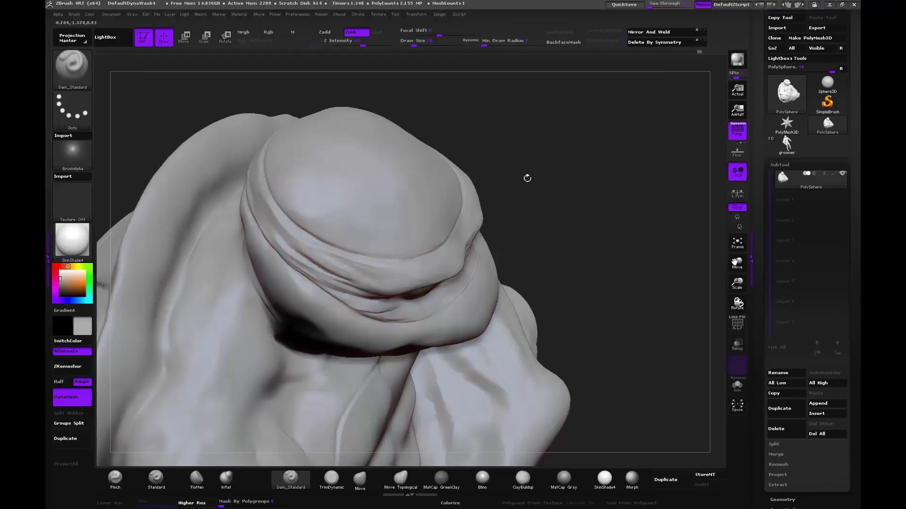
mouse_move(525, 178)
left_mouse_down()
mouse_move(520, 110)
mouse_move(507, 172)
mouse_move(575, 258)
mouse_move(610, 247)
mouse_move(495, 289)
mouse_move(523, 258)
left_mouse_up()
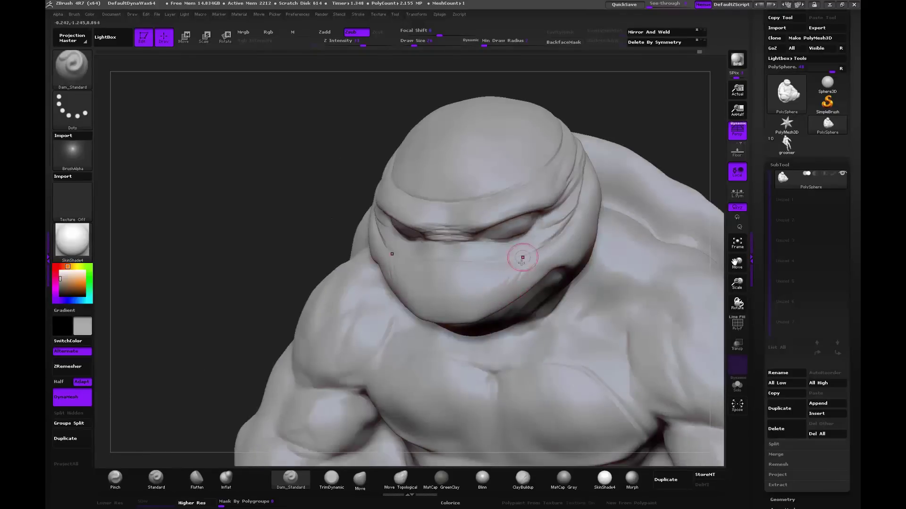
key("shift")
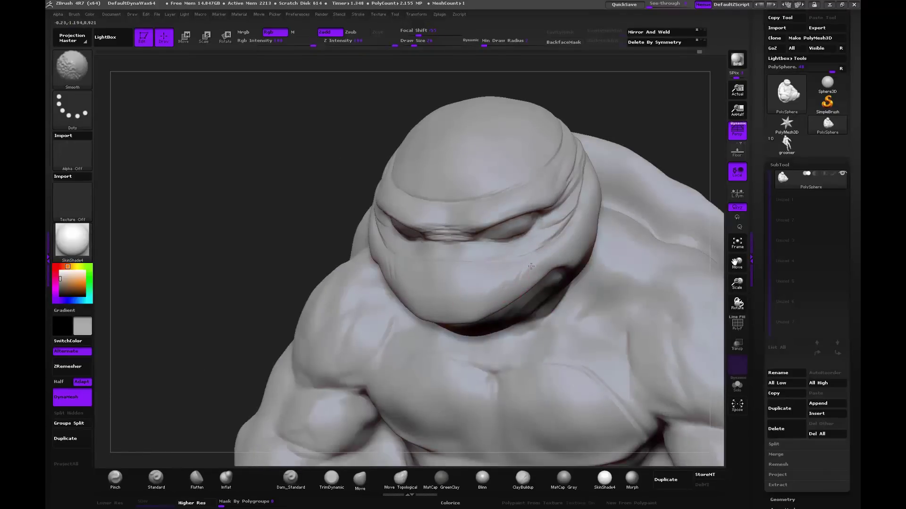
key("alt")
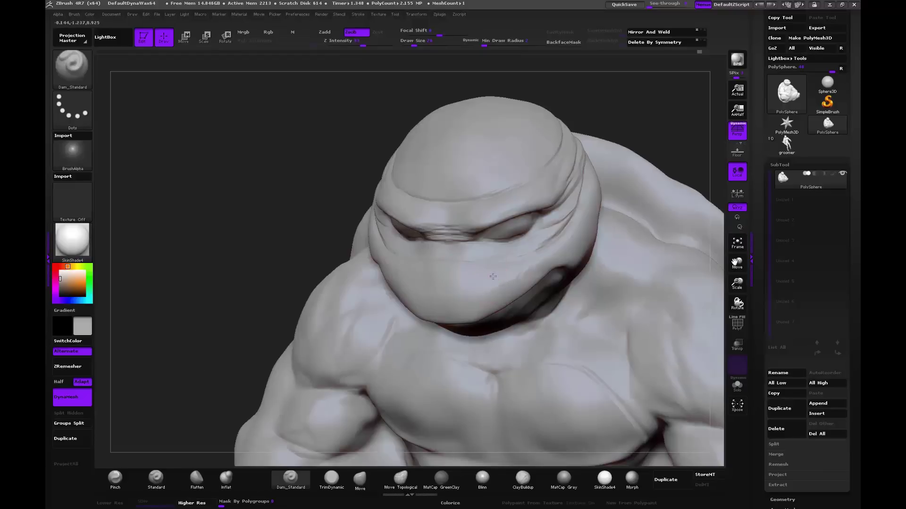
key("shift")
left_click_drag(647, 142, 618, 137)
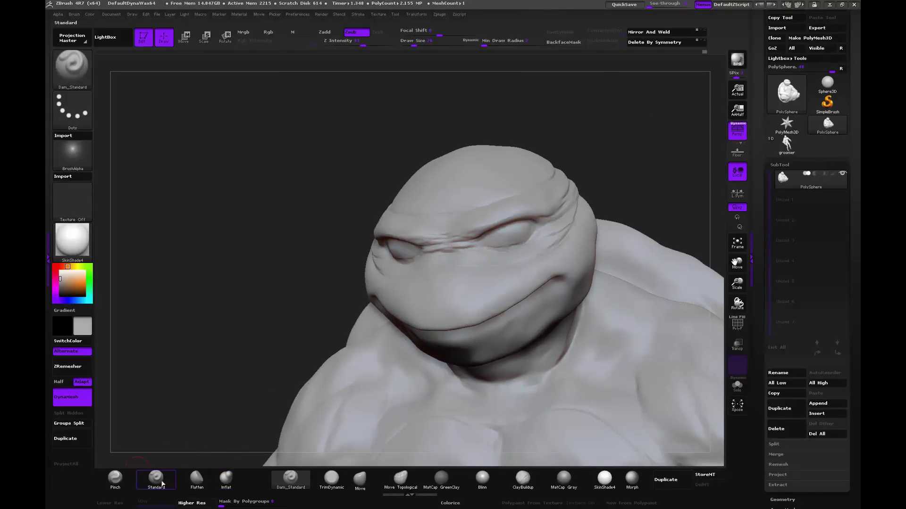
Step: Build up the brow above both eyes with ClayBuildup from the front, Shift-smoothing between strokes
left_click(523, 478)
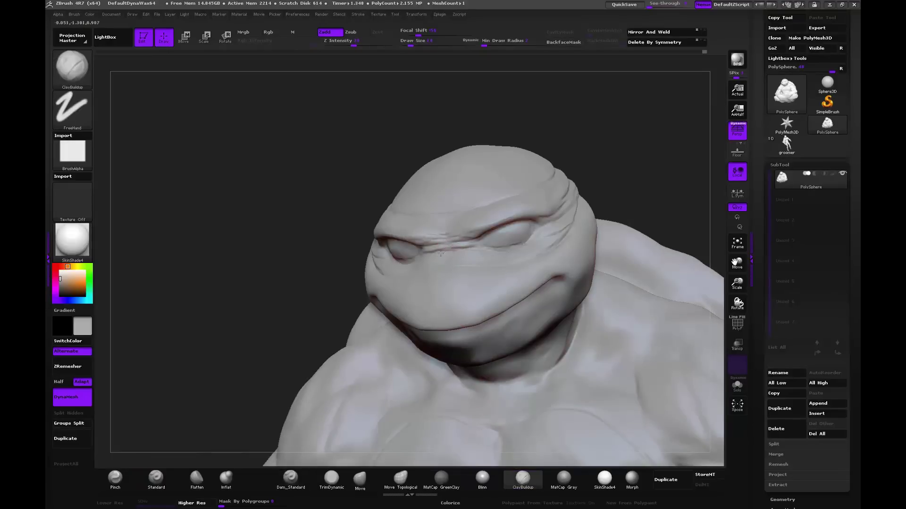
right_click_drag(398, 241, 451, 248)
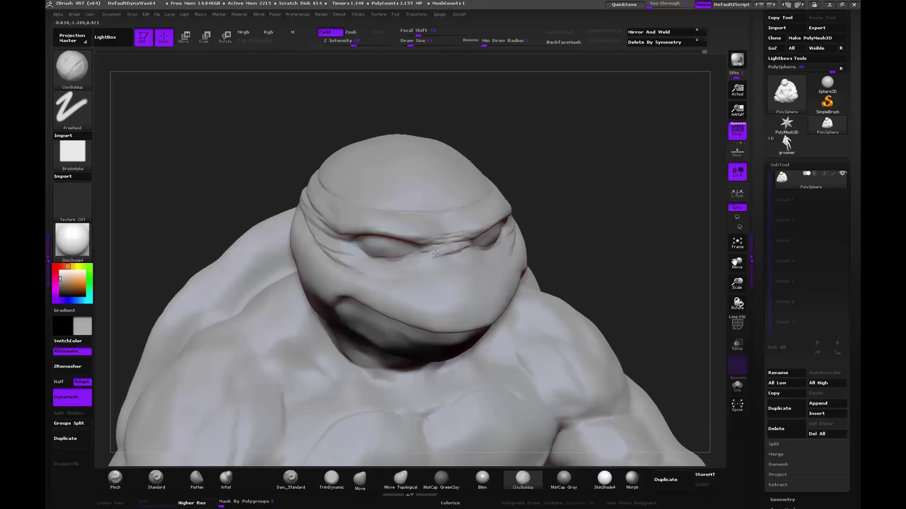
key("shift")
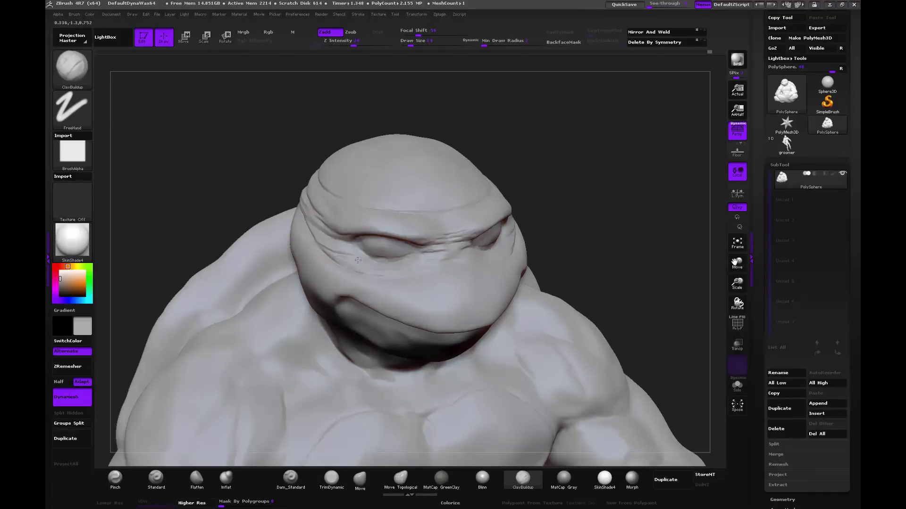
left_click_drag(558, 228, 488, 255)
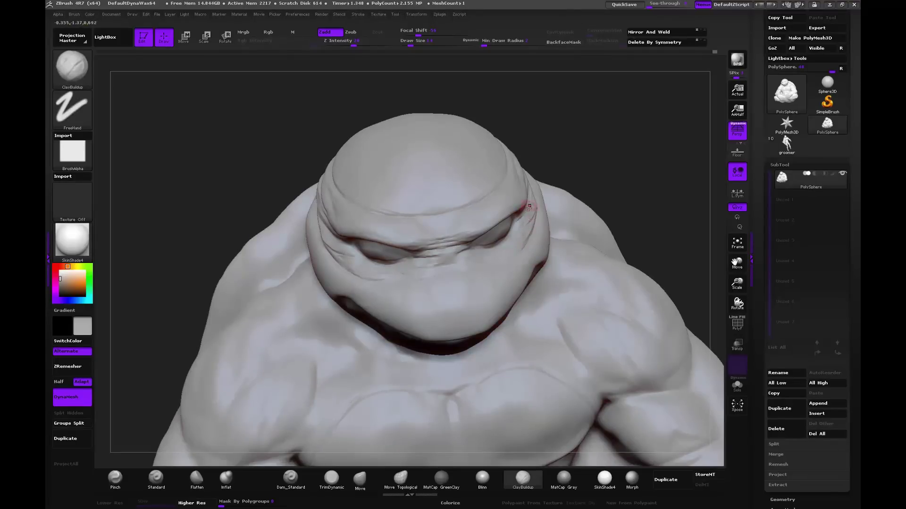
left_click_drag(580, 148, 574, 133)
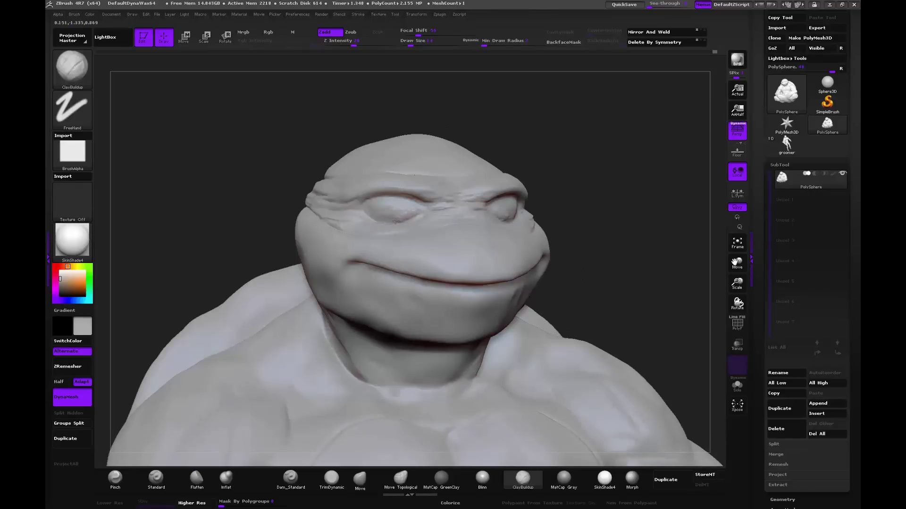
key("shift")
key("shift")
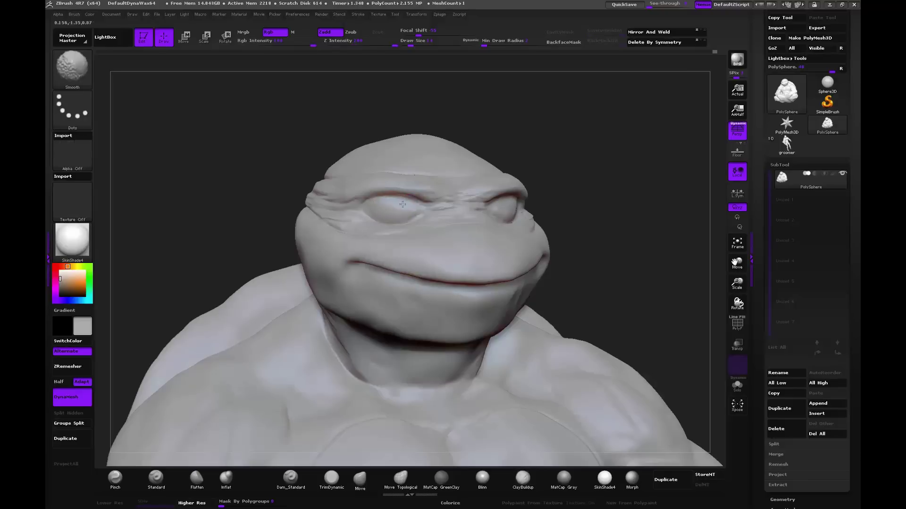
mouse_move(580, 135)
left_mouse_down()
mouse_move(609, 115)
mouse_move(569, 165)
mouse_move(436, 209)
left_mouse_up()
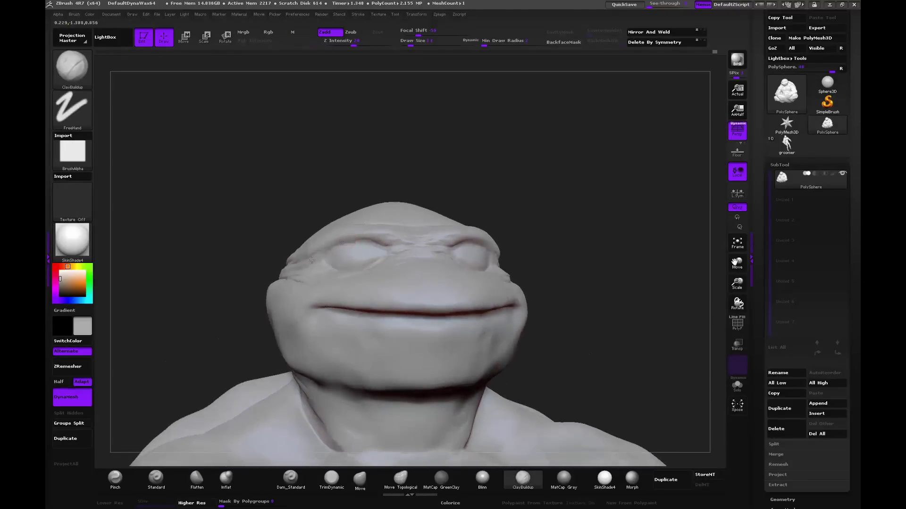
mouse_move(334, 243)
left_mouse_down()
mouse_move(324, 247)
mouse_move(340, 233)
mouse_move(334, 241)
mouse_move(355, 237)
left_mouse_up()
Step: Carve a crease along both upper eyelids with Dam_Standard and check it from several sides
left_click(293, 489)
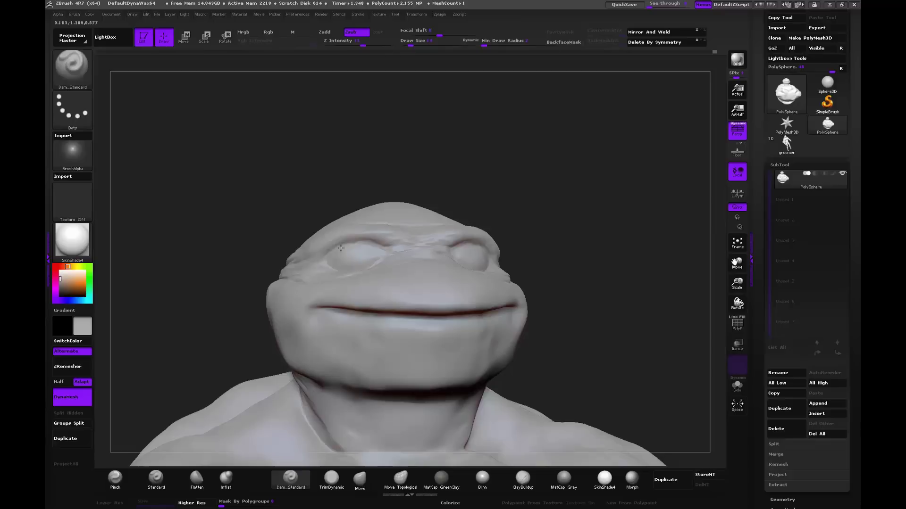
left_click_drag(360, 241, 338, 248)
left_click_drag(486, 215, 433, 253)
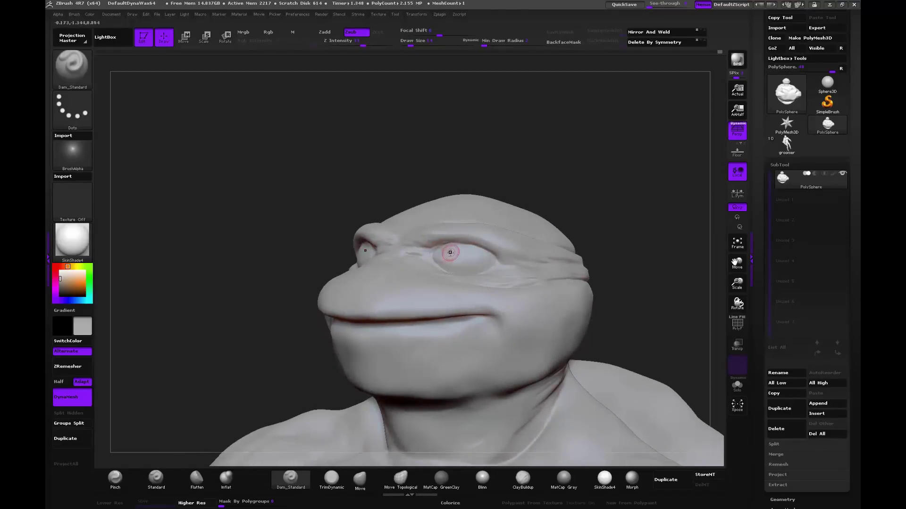
left_click_drag(455, 247, 499, 204)
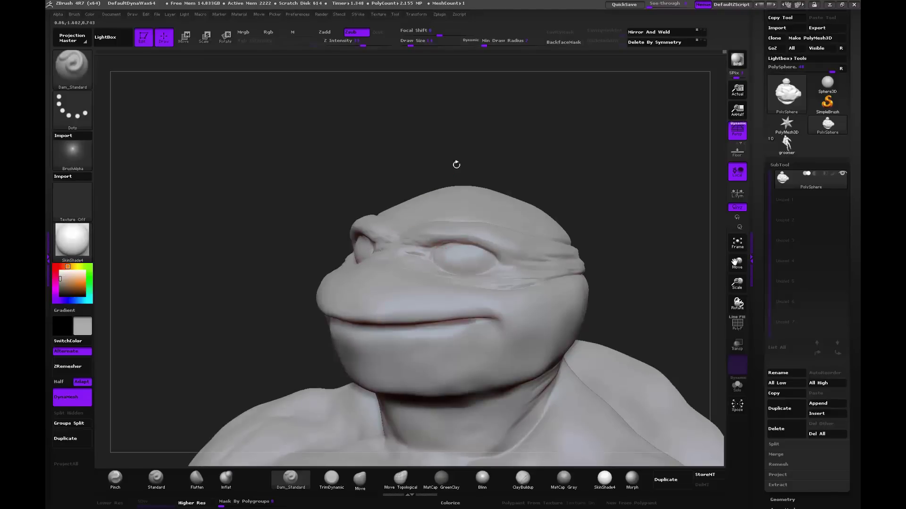
left_click_drag(456, 164, 353, 244)
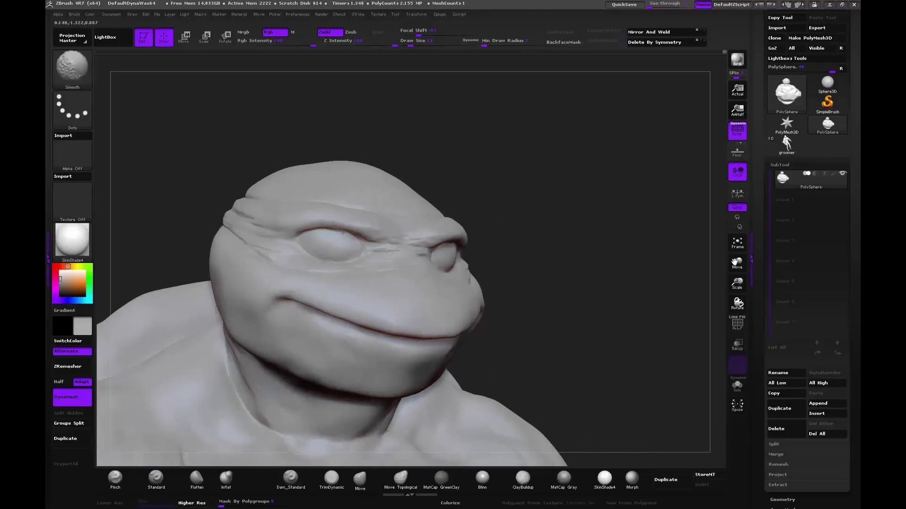
left_click_drag(466, 176, 397, 238)
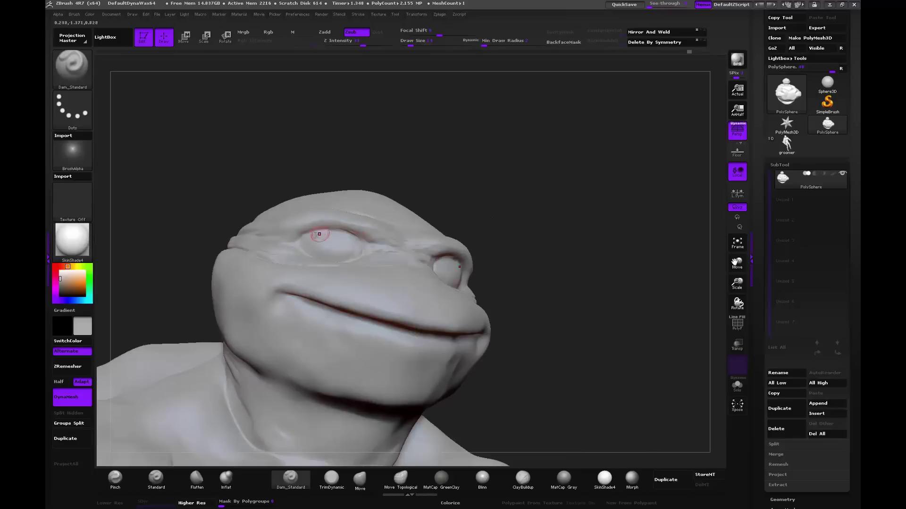
mouse_move(467, 175)
left_mouse_down()
mouse_move(439, 179)
mouse_move(375, 273)
left_mouse_up()
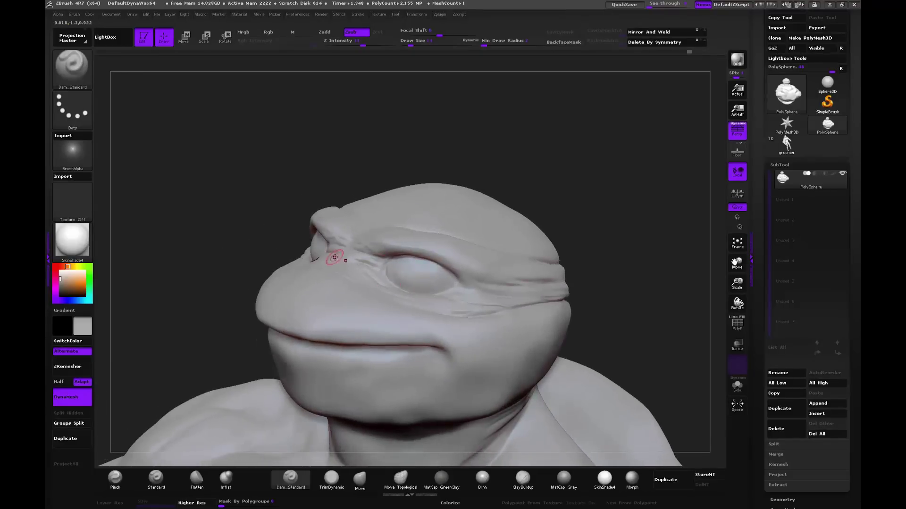
Step: Inspect the eyelid creases from above, below and both sides of the head
mouse_move(344, 173)
left_mouse_down()
mouse_move(368, 274)
mouse_move(349, 248)
left_mouse_up()
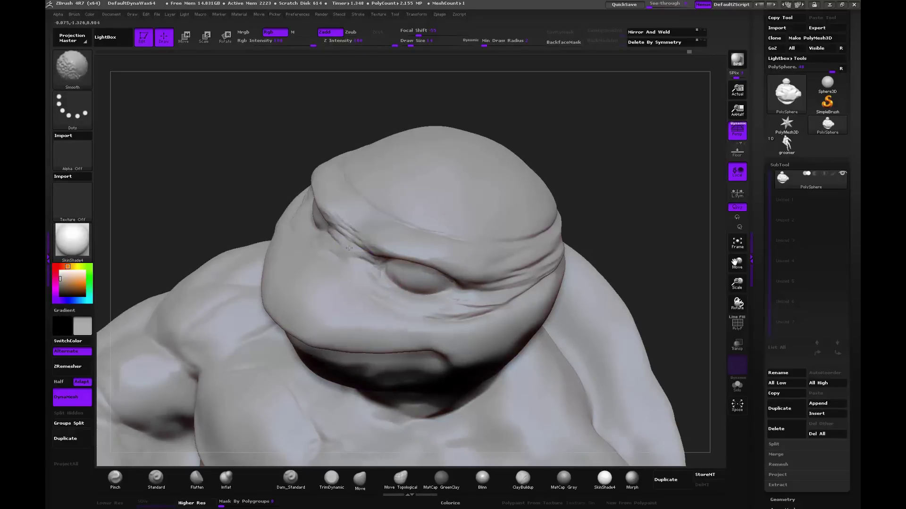
left_click_drag(515, 105, 461, 194)
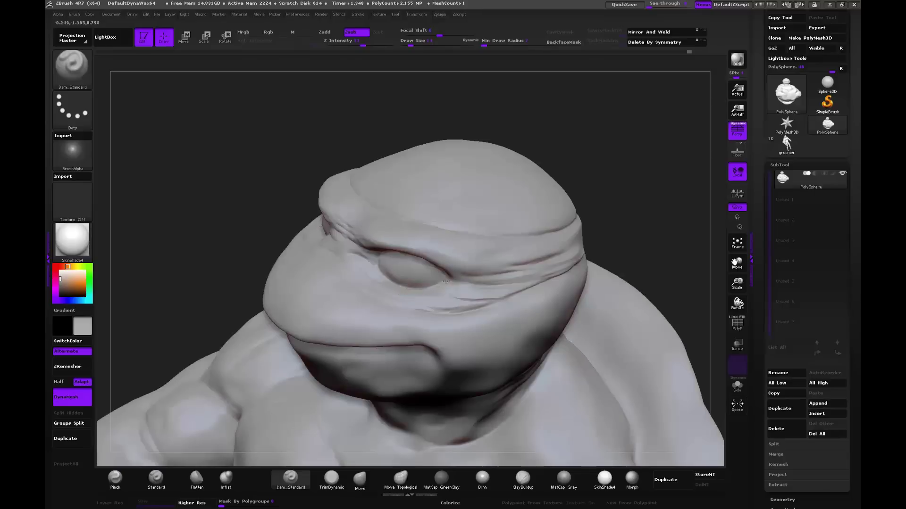
mouse_move(446, 279)
left_mouse_down()
mouse_move(536, 192)
mouse_move(455, 271)
left_mouse_up()
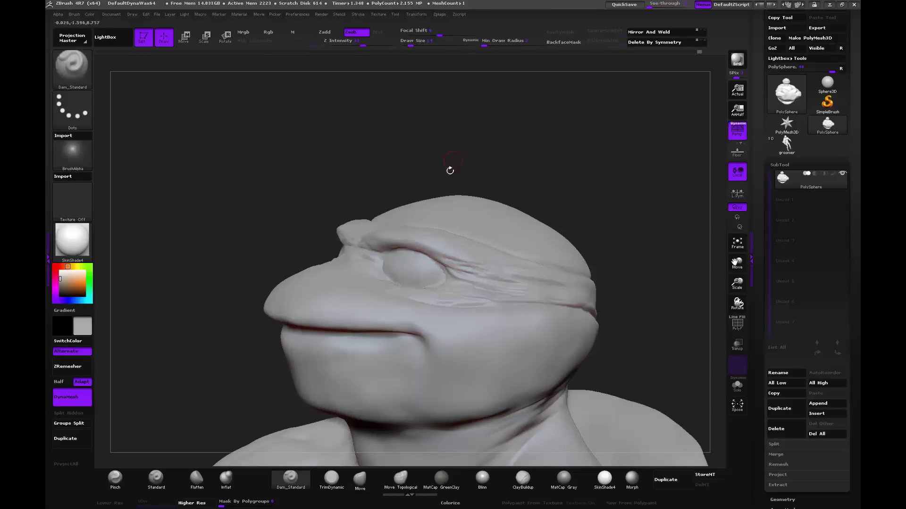
left_click_drag(450, 170, 437, 168)
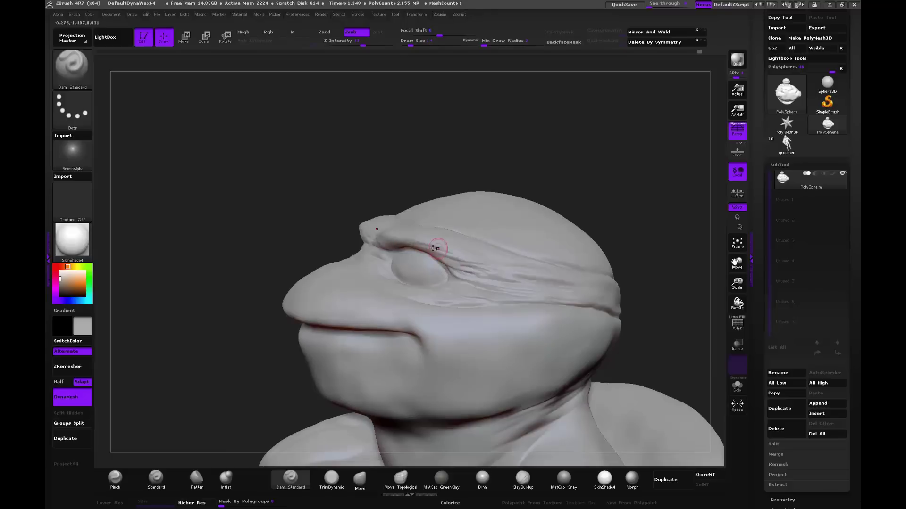
left_click_drag(499, 148, 505, 145)
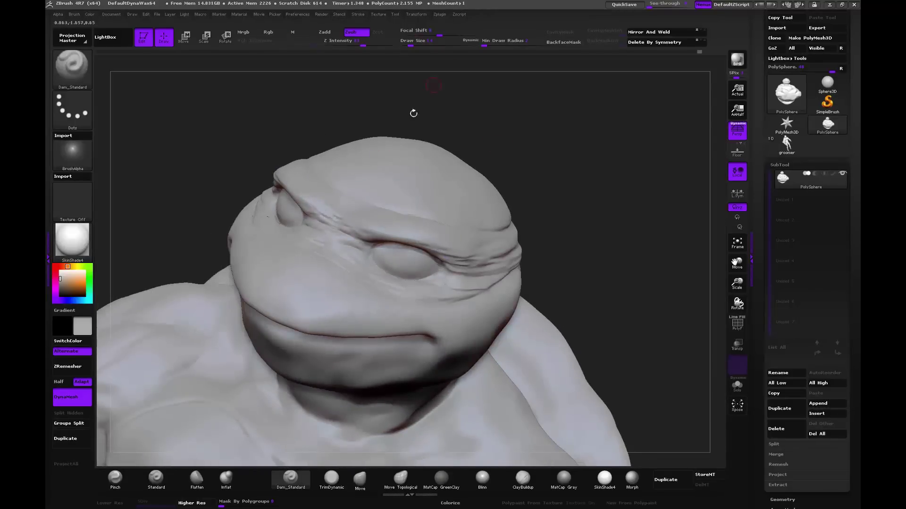
left_click_drag(412, 113, 360, 168)
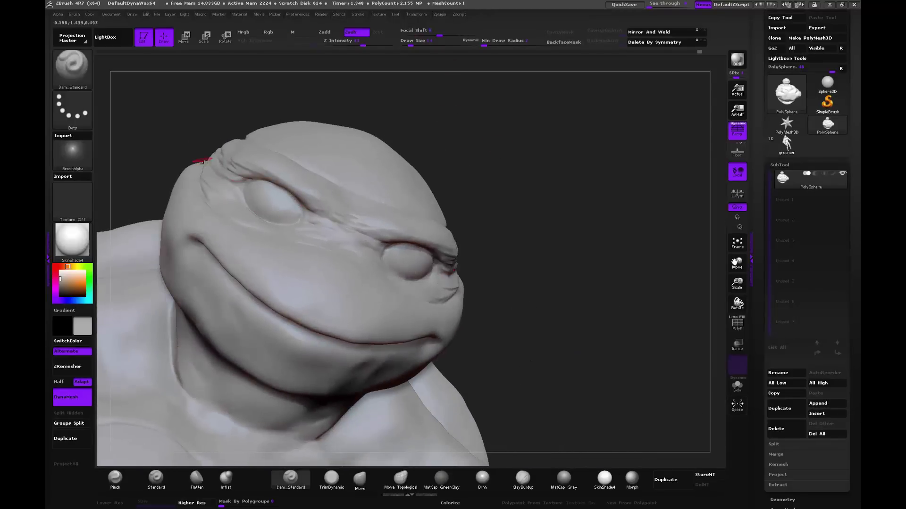
left_click_drag(202, 162, 203, 174)
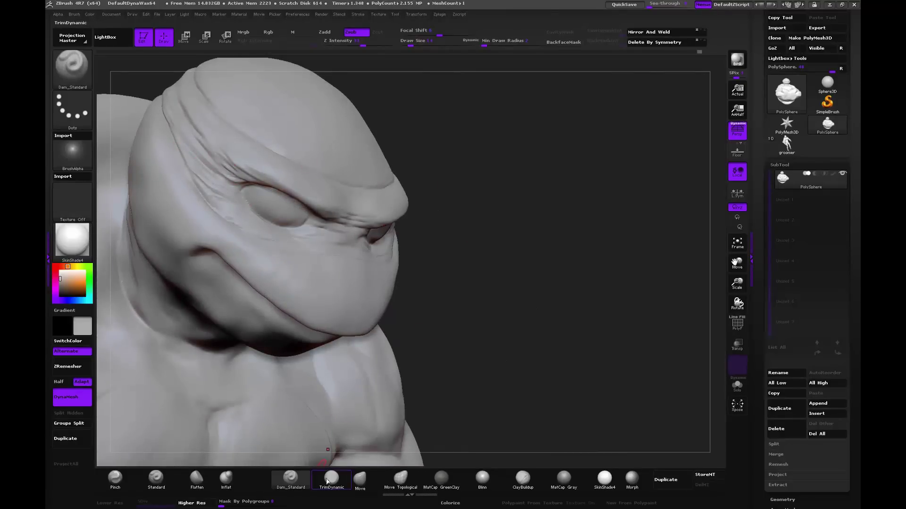
Step: Inflate the eye-socket edge and neck, and smooth the wrinkles right of the eye
left_click(226, 478)
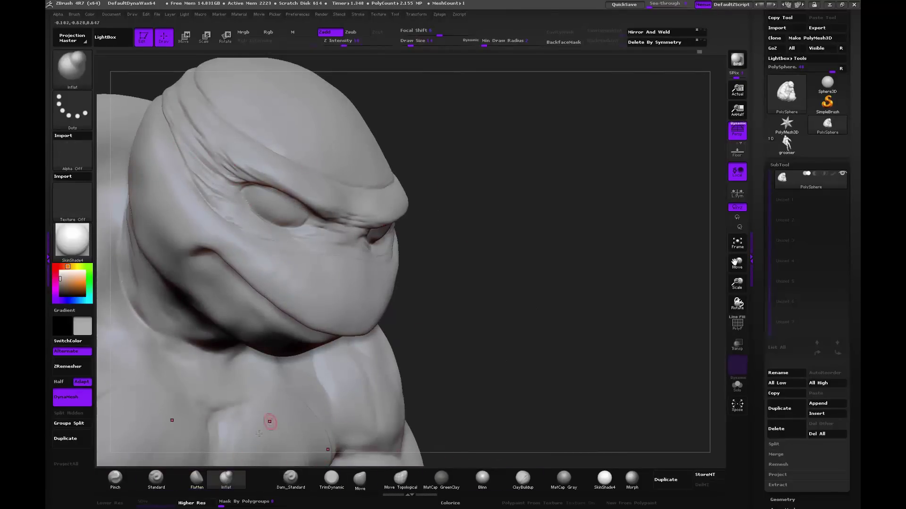
mouse_move(253, 216)
left_mouse_down()
mouse_move(222, 155)
mouse_move(216, 162)
left_mouse_up()
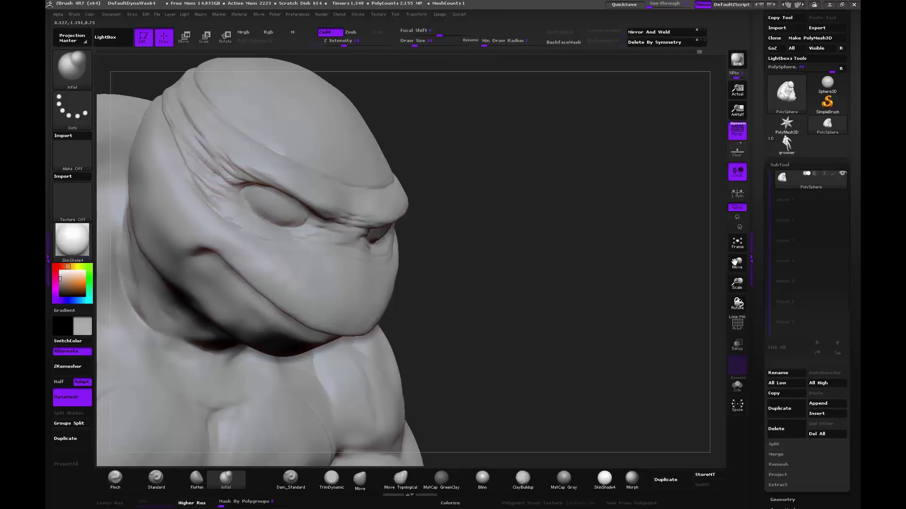
left_click_drag(360, 154, 446, 216)
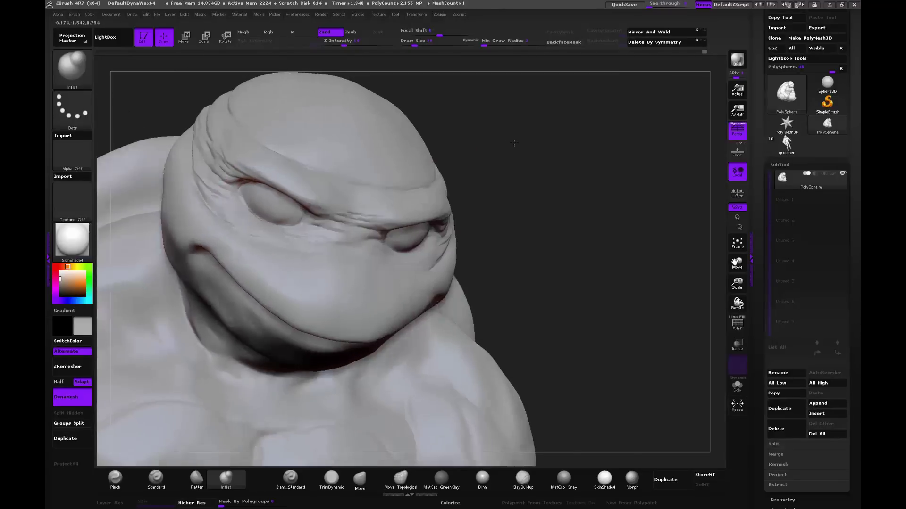
key("shift")
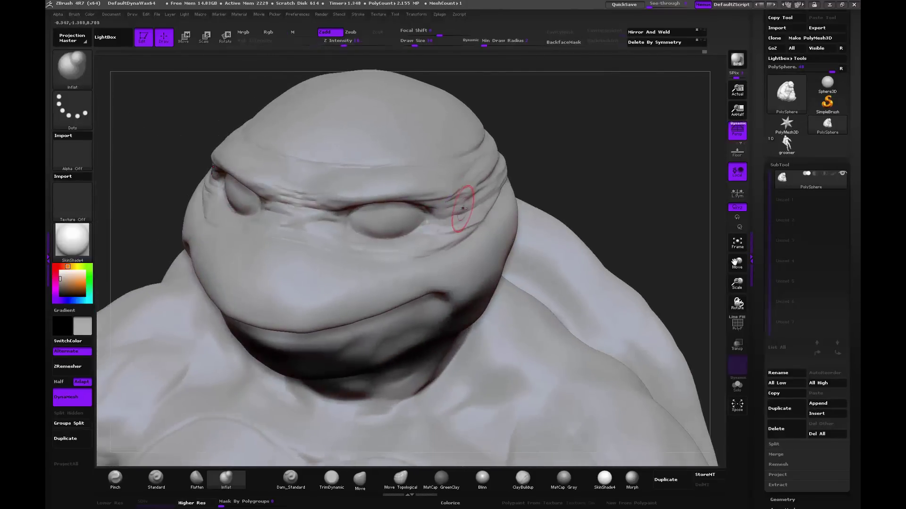
left_click_drag(461, 202, 449, 219, "shift")
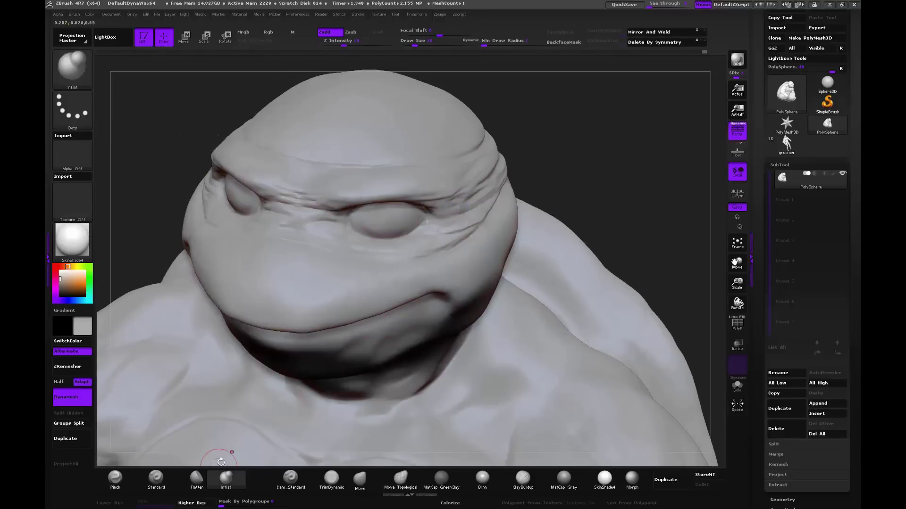
left_click_drag(250, 406, 189, 462)
Step: Tweak the lower face with the Move brush, then select Standard with the head upright
left_click(362, 483)
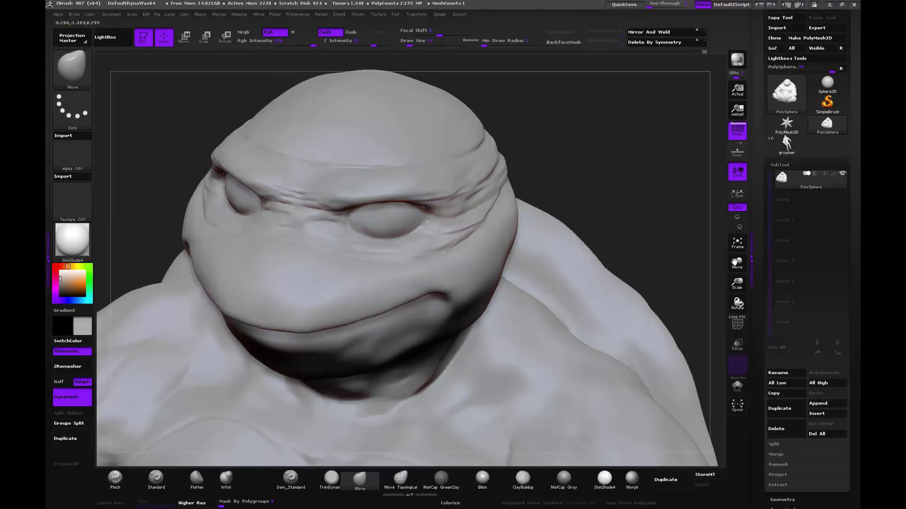
left_click_drag(576, 133, 521, 177)
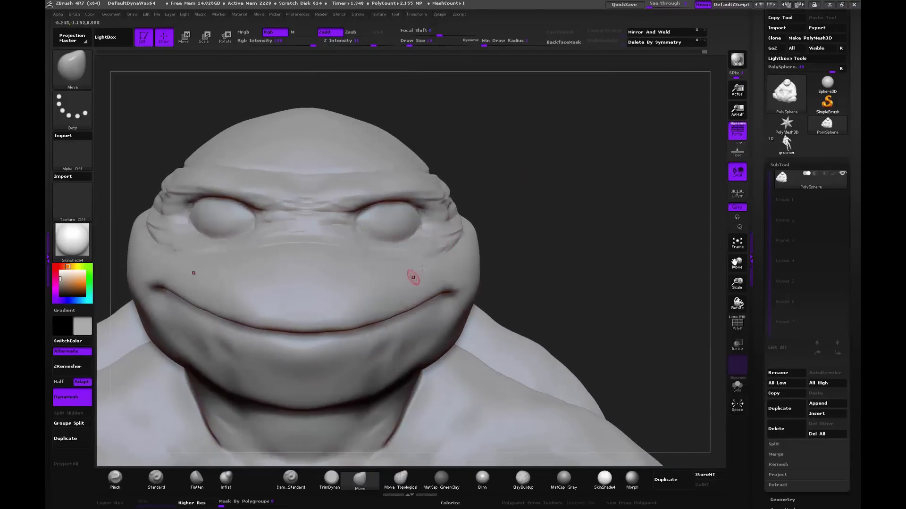
left_click(156, 479)
left_click_drag(505, 198, 521, 207)
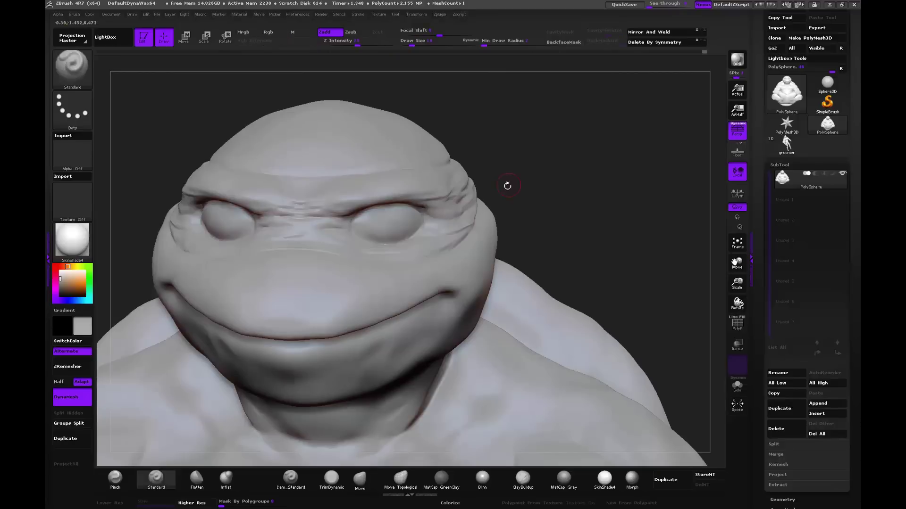
Step: Carve Dam_Standard creases from the right eye corner toward the brow, then smooth them
left_click_drag(505, 184, 496, 198)
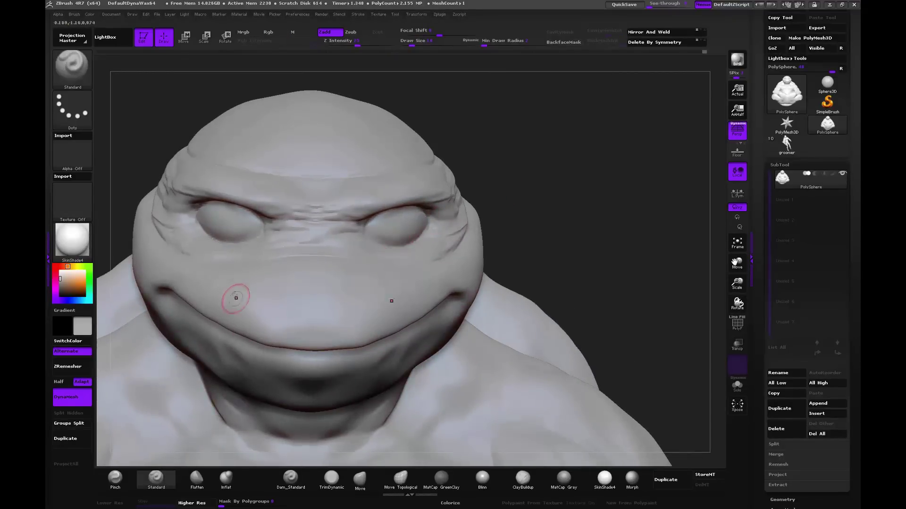
left_click(290, 479)
left_click_drag(528, 208, 525, 194)
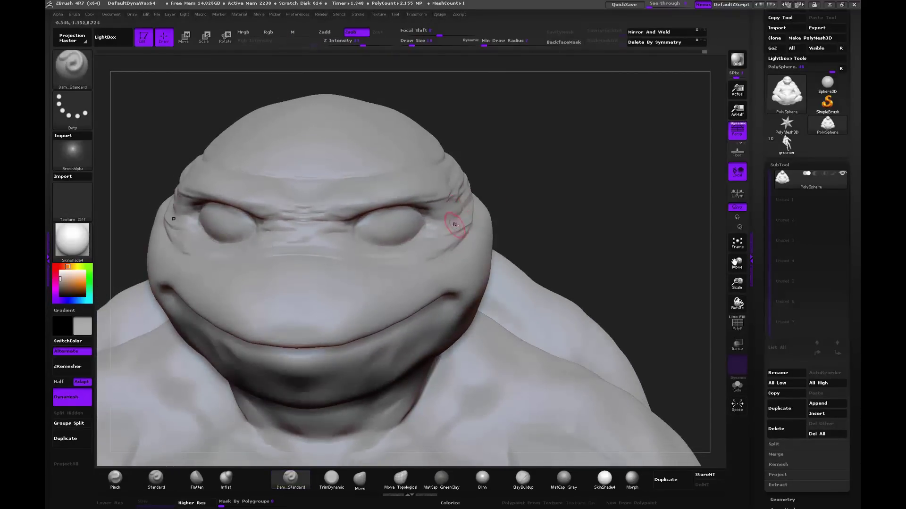
left_click_drag(449, 226, 459, 208)
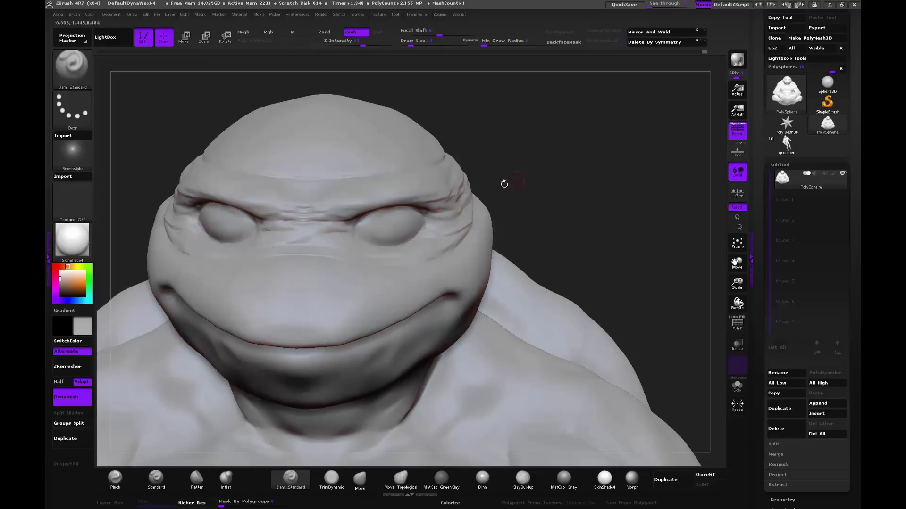
left_click_drag(504, 184, 509, 182)
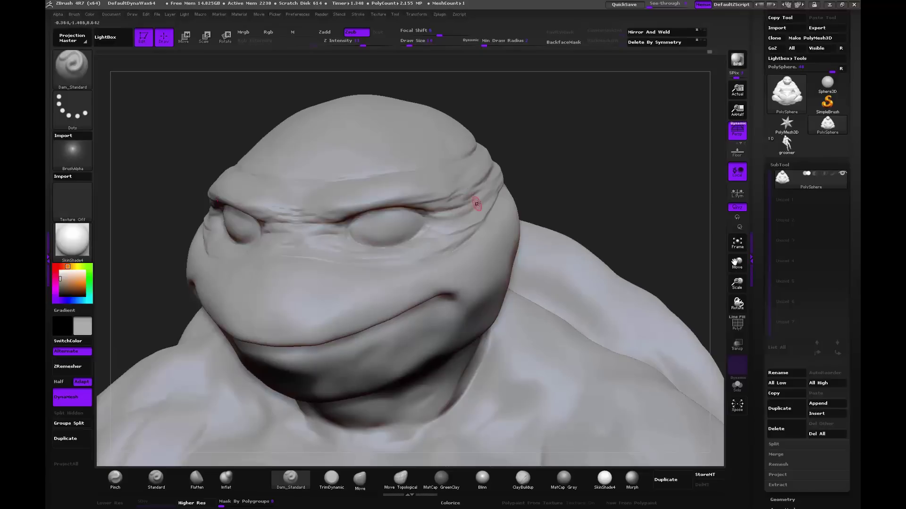
left_click_drag(431, 218, 486, 189)
left_click_drag(532, 239, 472, 222)
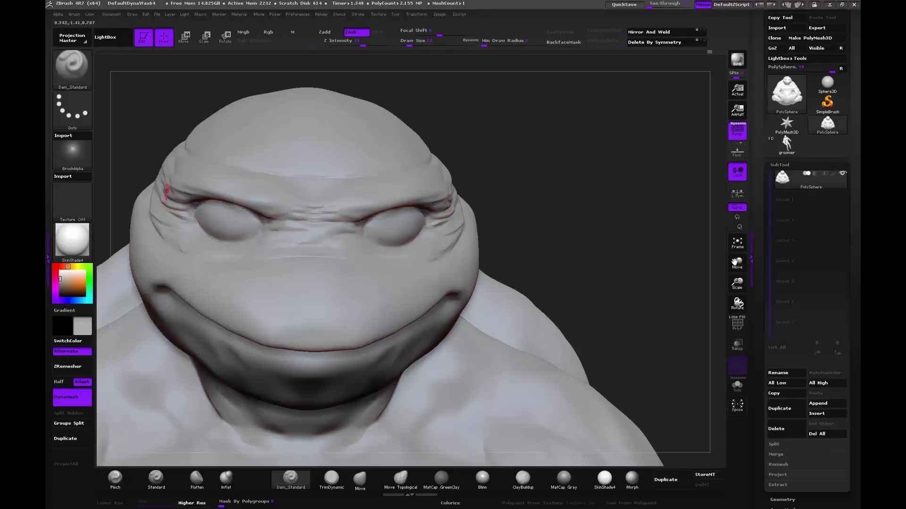
key("shift")
Step: Build clay on the left forehead and pull a heavier fold down toward the left eye
left_click(527, 480)
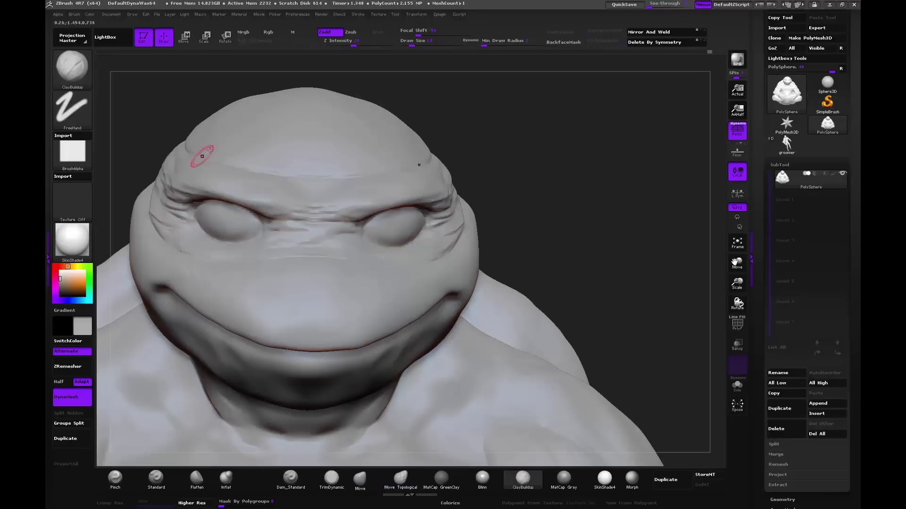
left_click_drag(159, 135, 166, 197)
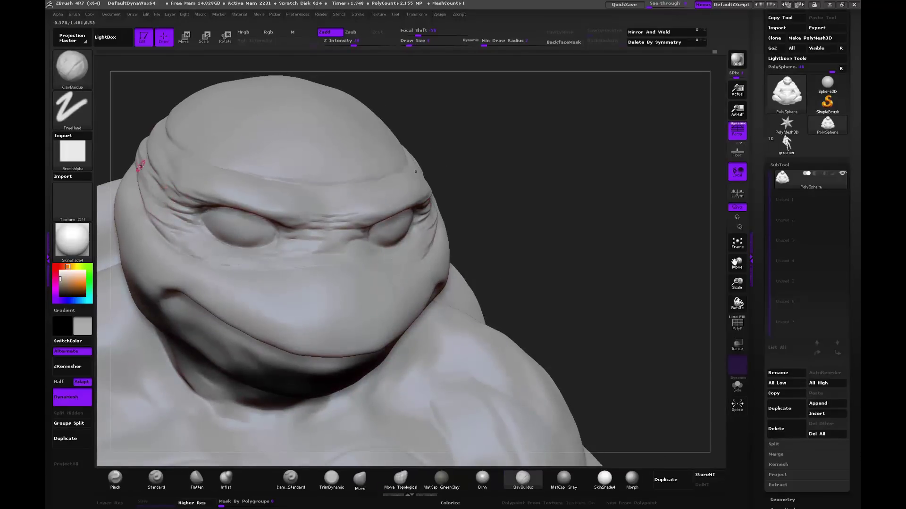
key("shift")
key("shift")
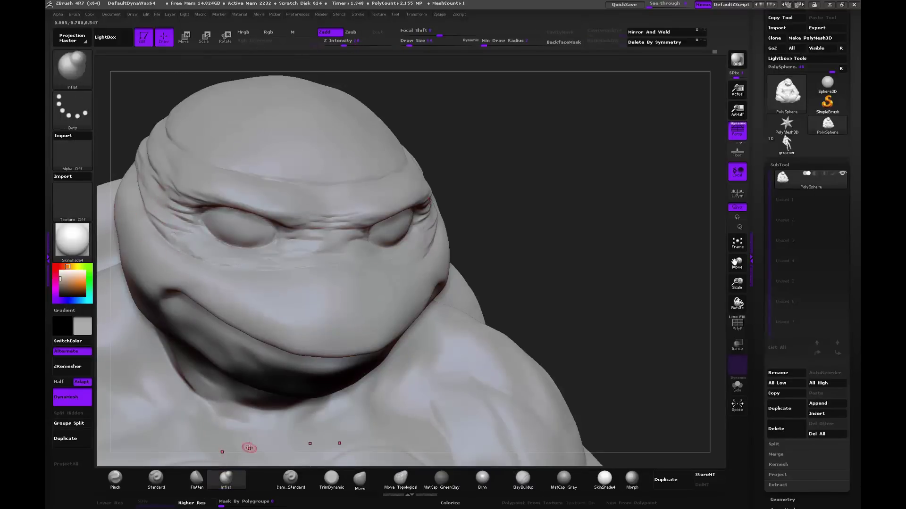
left_click(358, 479)
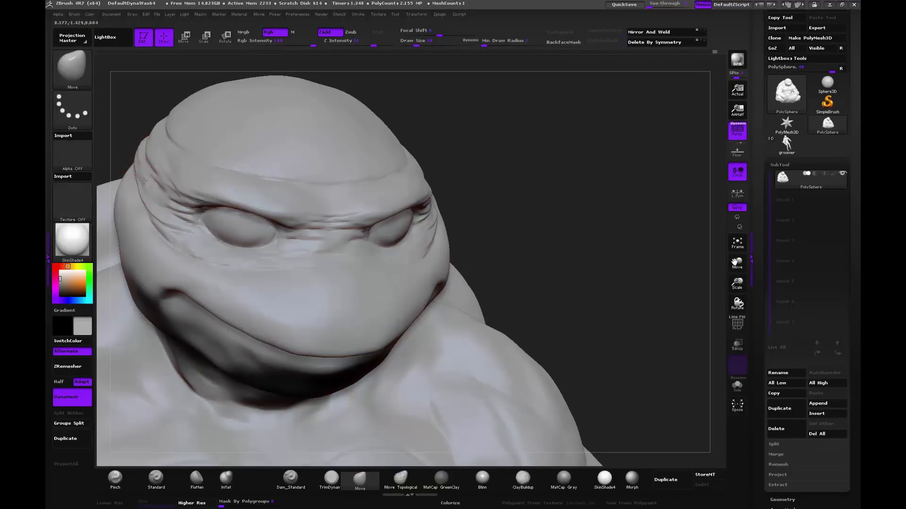
left_click_drag(138, 161, 140, 195)
left_click_drag(151, 222, 159, 242)
mouse_move(560, 185)
left_mouse_down()
mouse_move(522, 182)
mouse_move(495, 203)
left_mouse_up()
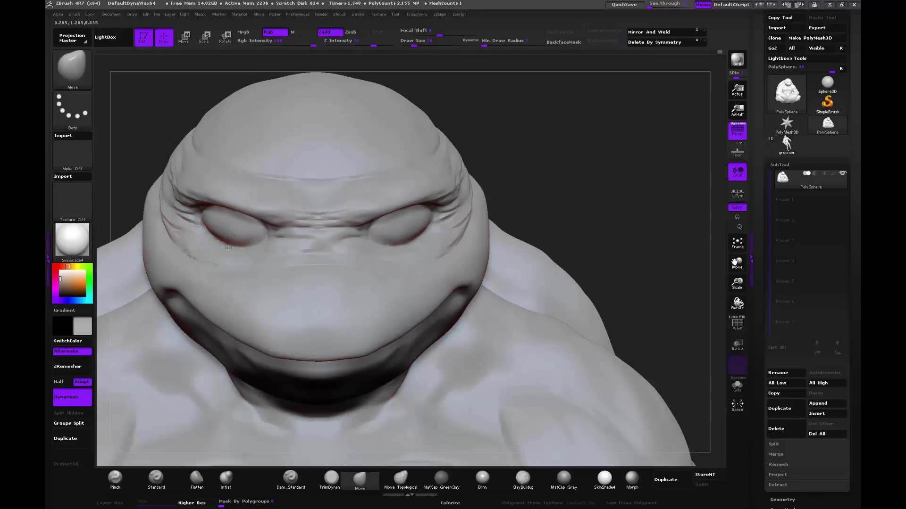
Step: Smooth the left eyelid and eye surface from several angles
key("shift")
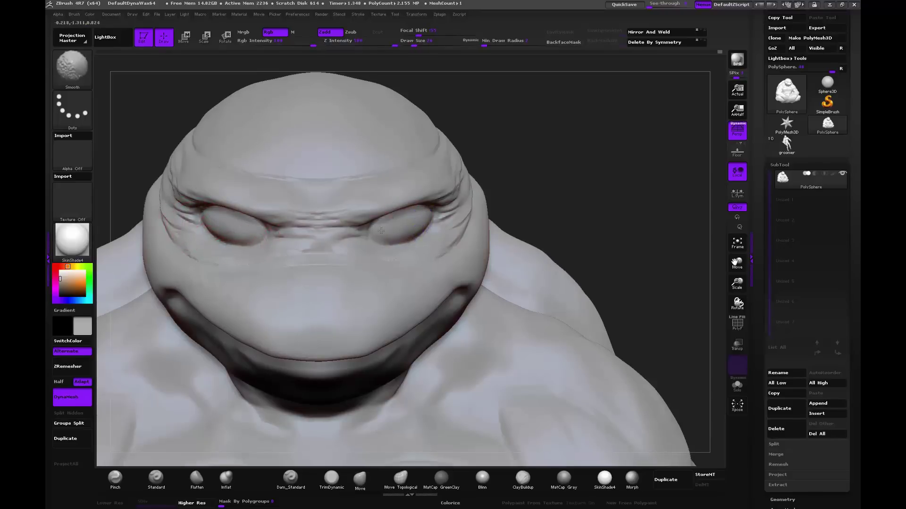
mouse_move(548, 121)
left_mouse_down()
mouse_move(568, 138)
mouse_move(496, 189)
left_mouse_up()
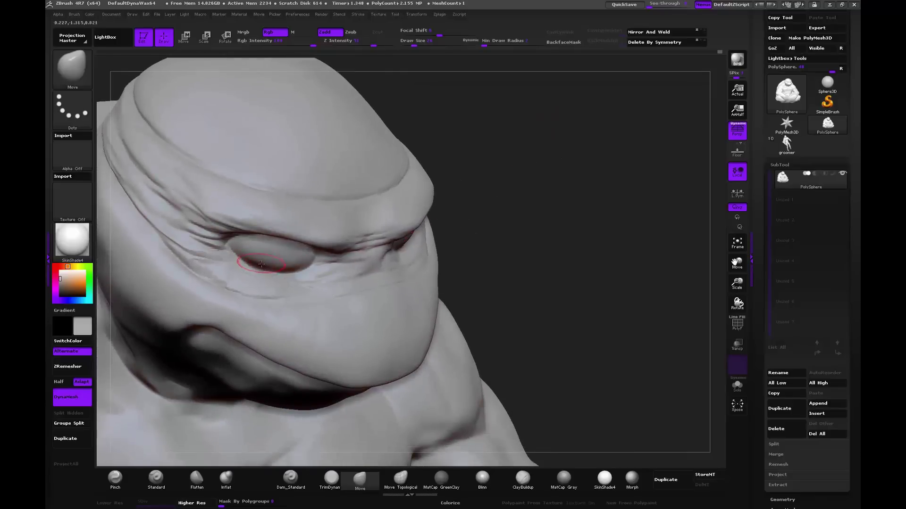
left_click_drag(274, 268, 250, 257, "shift")
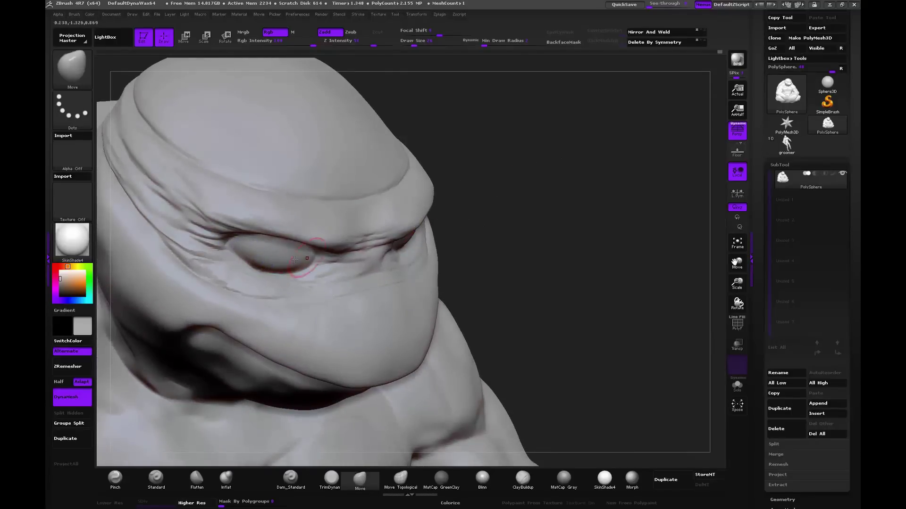
mouse_move(491, 221)
left_mouse_down()
mouse_move(505, 208)
mouse_move(441, 252)
left_mouse_up()
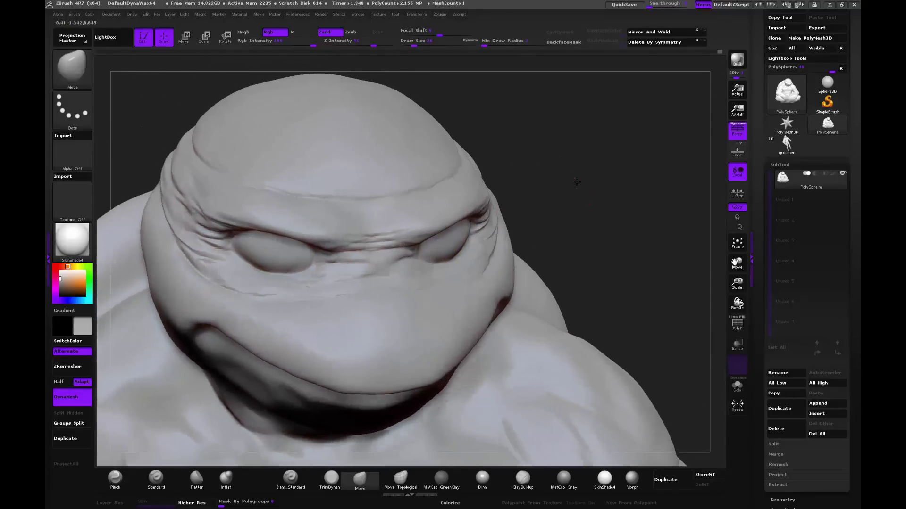
left_click_drag(613, 142, 519, 160)
mouse_move(444, 234)
left_mouse_down("shift")
mouse_move(416, 235)
mouse_move(477, 234)
mouse_move(317, 314)
mouse_move(289, 315)
left_mouse_up("shift")
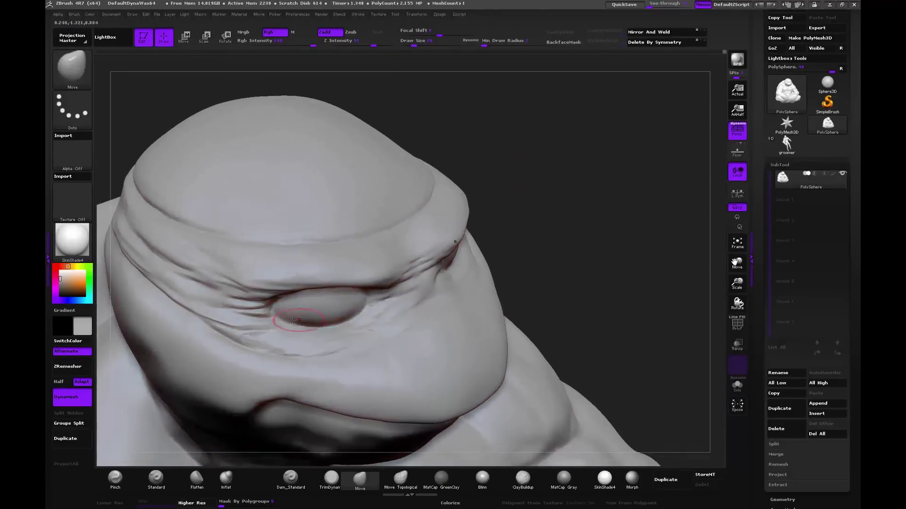
left_click_drag(528, 301, 415, 324)
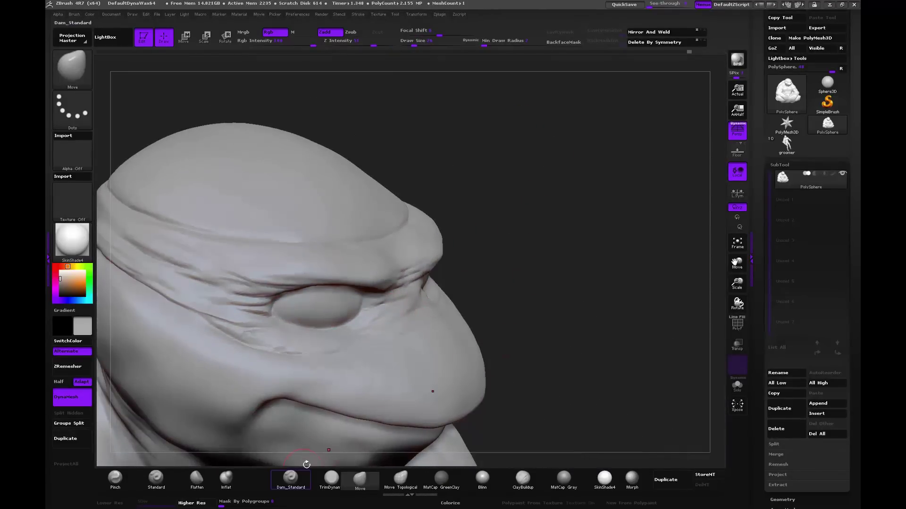
Step: Carve the brow crease with Dam_Standard, smooth it, and inspect it from side and top views
left_click(296, 479)
left_click_drag(503, 248, 361, 321)
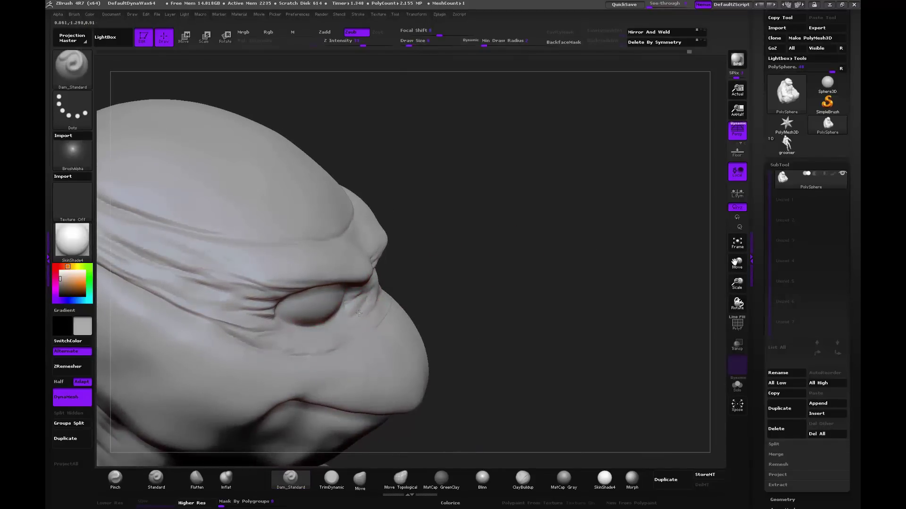
left_click_drag(399, 281, 392, 304)
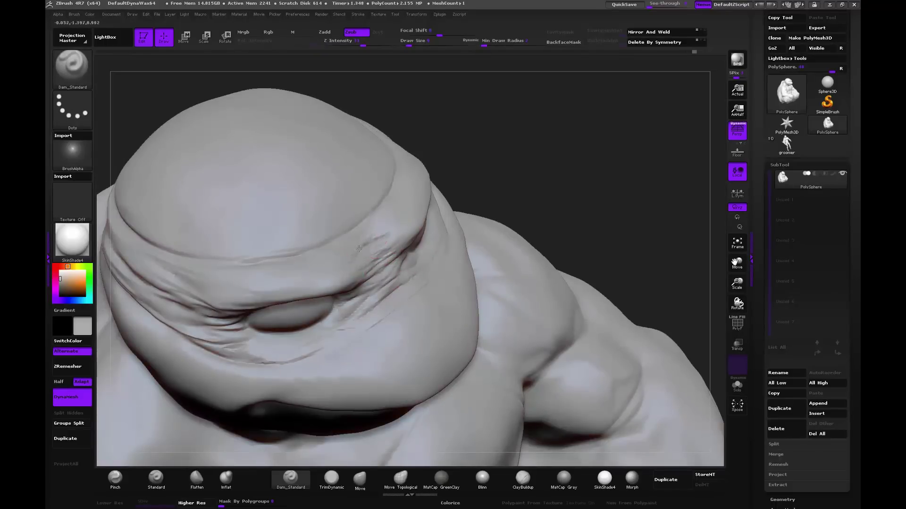
left_click_drag(359, 249, 370, 246, "shift")
mouse_move(471, 188)
left_mouse_down()
mouse_move(526, 152)
mouse_move(420, 325)
left_mouse_up()
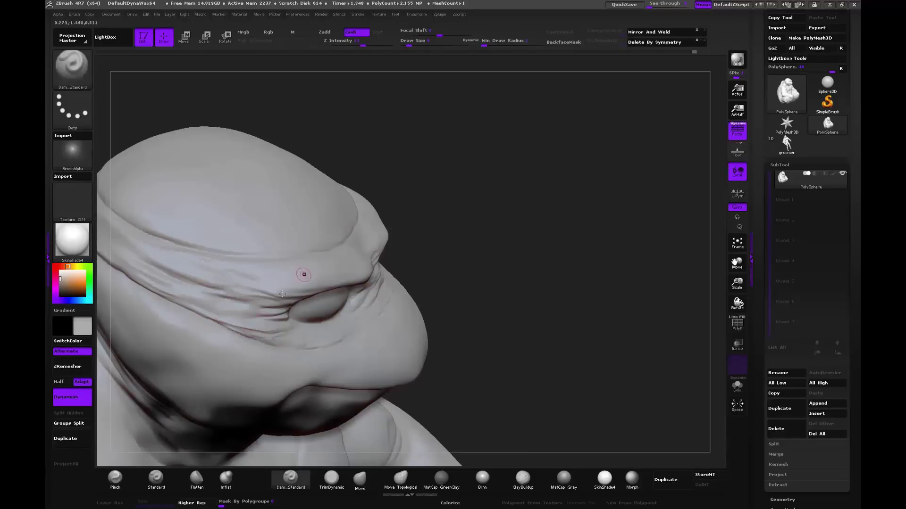
mouse_move(486, 257)
left_mouse_down()
mouse_move(459, 236)
mouse_move(462, 162)
mouse_move(517, 192)
left_mouse_up()
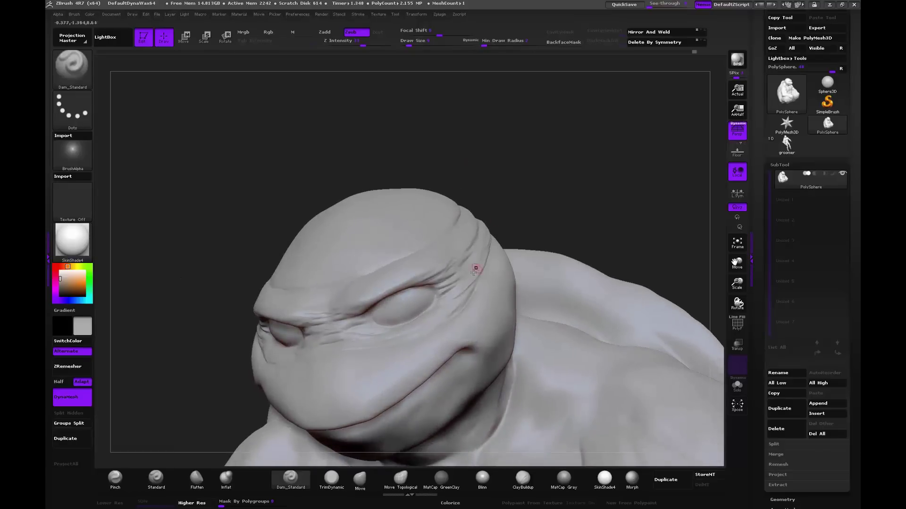
left_click_drag(474, 271, 360, 429)
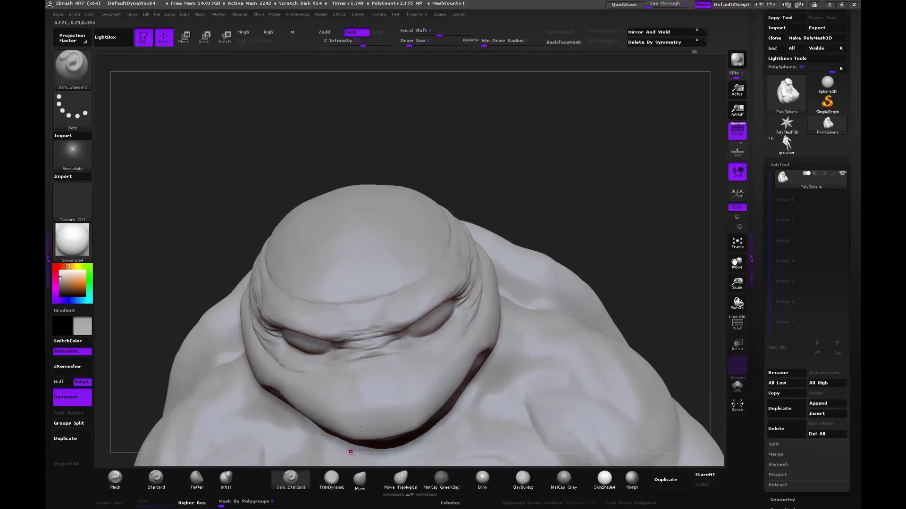
left_click(360, 479)
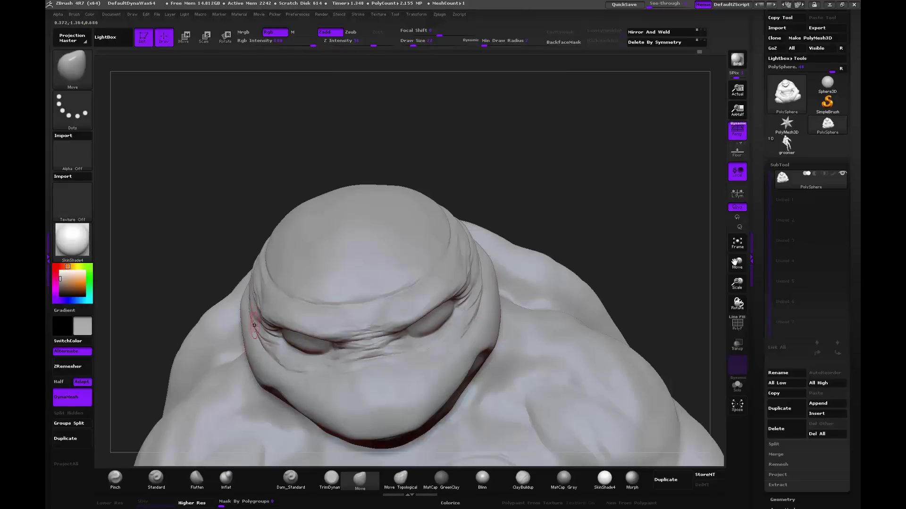
Step: Enlarge the Move brush while orbiting the head between profile and front views
mouse_move(484, 195)
left_mouse_down()
mouse_move(517, 208)
mouse_move(254, 344)
left_mouse_up()
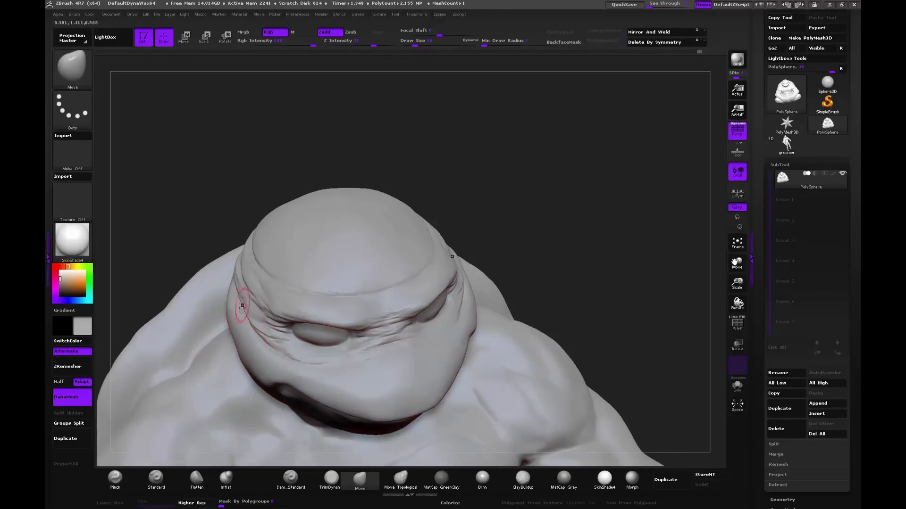
mouse_move(495, 207)
left_mouse_down()
mouse_move(507, 200)
mouse_move(518, 235)
left_mouse_up()
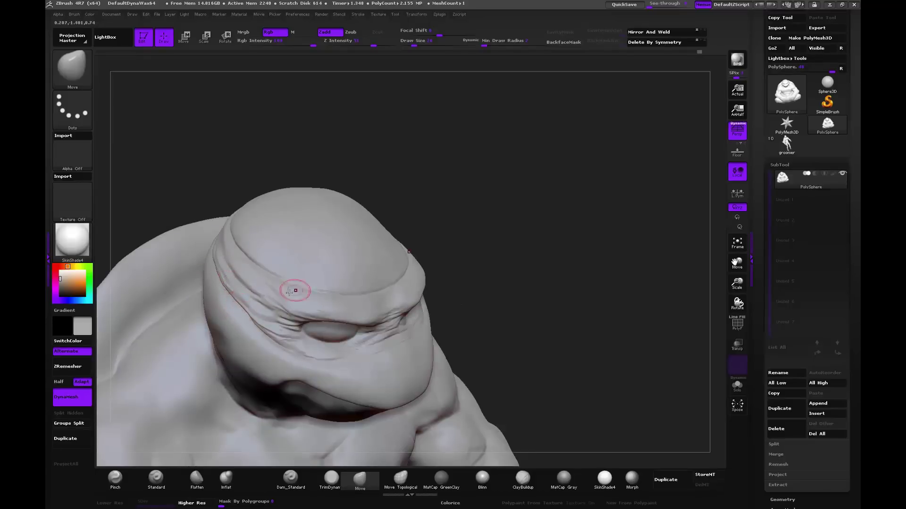
left_click_drag(491, 222, 468, 246)
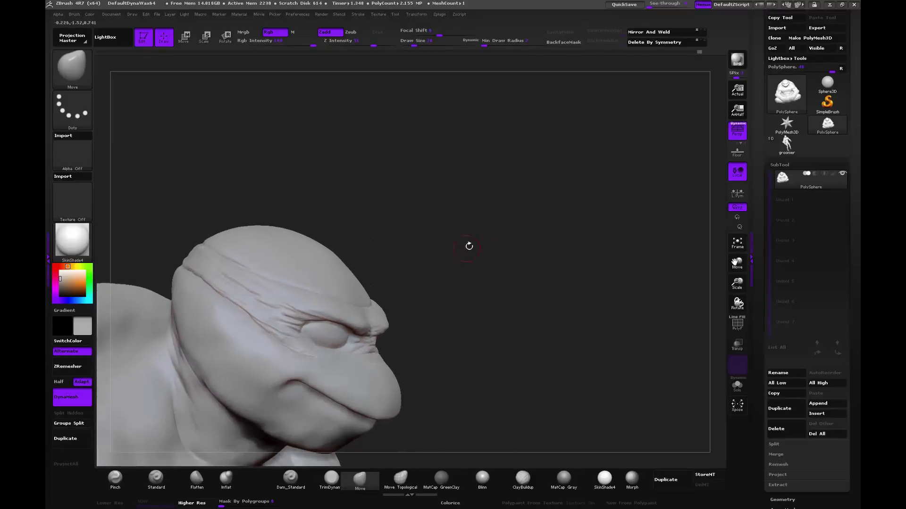
mouse_move(419, 366)
left_mouse_down()
mouse_move(478, 321)
mouse_move(447, 378)
left_mouse_up()
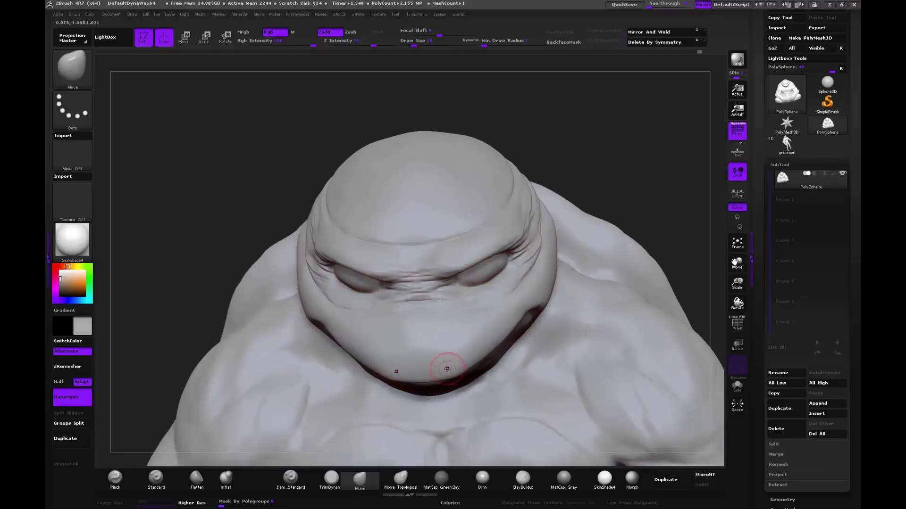
key("bracketright")
key("bracketright")
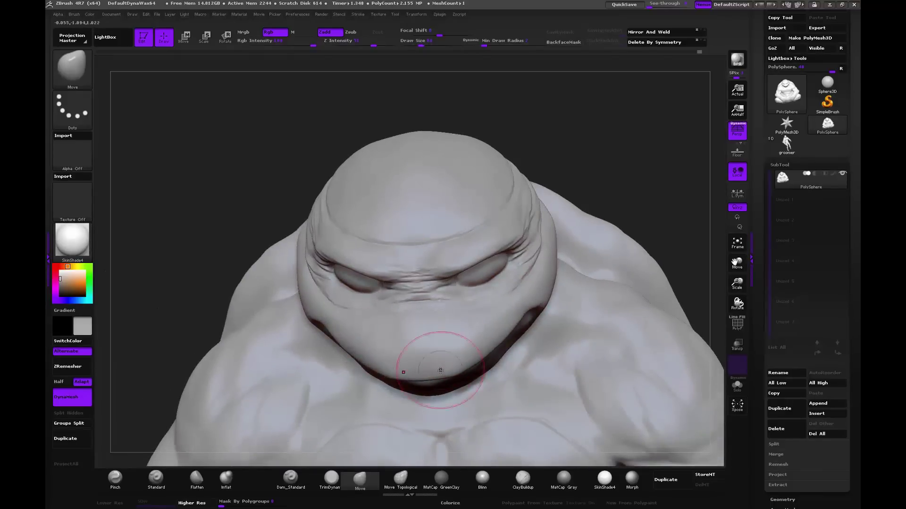
mouse_move(613, 141)
left_mouse_down()
mouse_move(638, 137)
mouse_move(634, 110)
left_mouse_up()
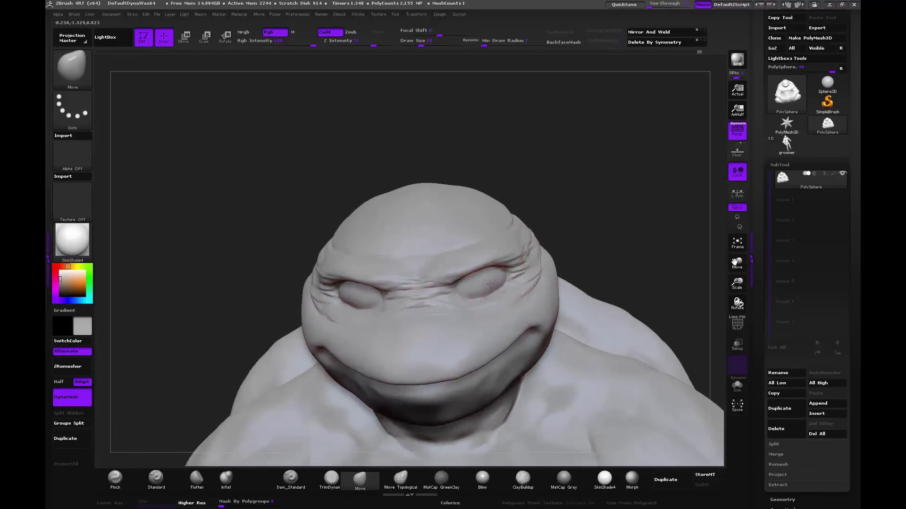
key("bracketleft")
key("bracketleft")
mouse_move(477, 291)
left_mouse_down()
mouse_move(519, 283)
mouse_move(499, 289)
left_mouse_up()
left_click_drag(567, 182, 584, 162)
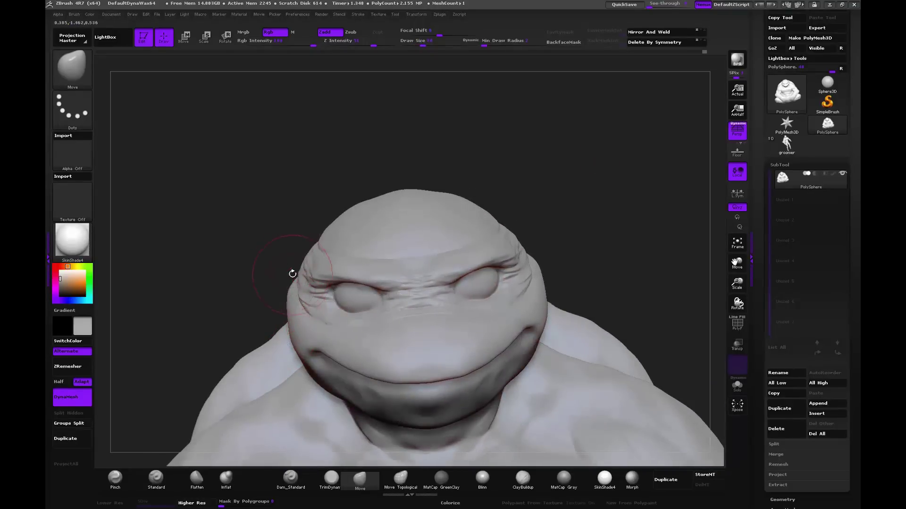
left_click_drag(210, 236, 222, 254)
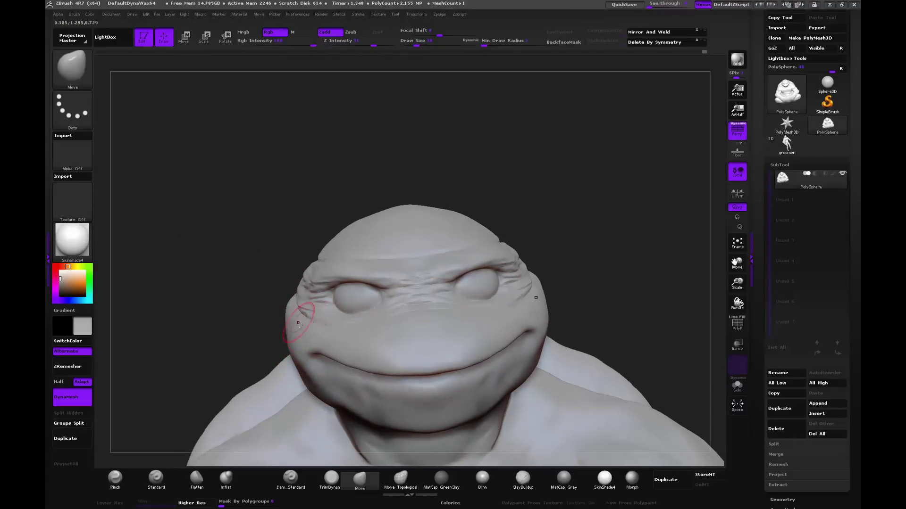
left_click_drag(239, 265, 302, 344)
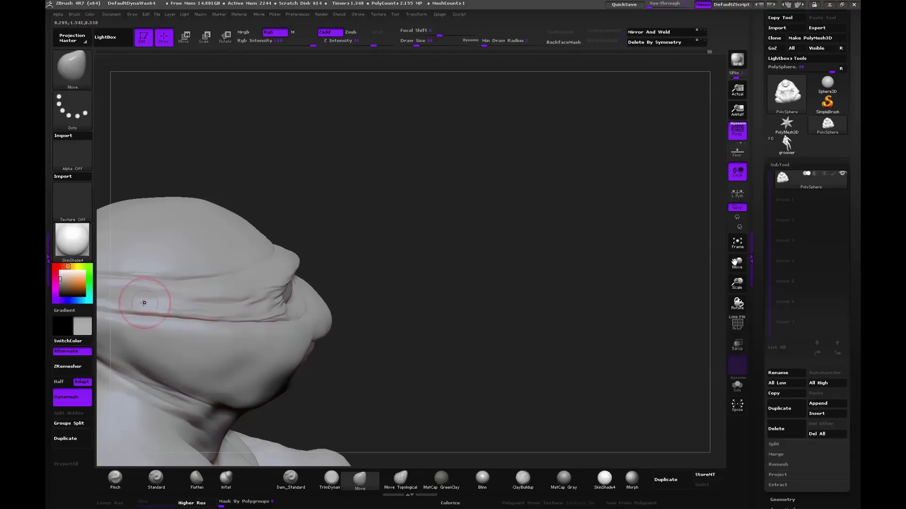
Step: Pull the jaw below the cheek crease and push out the lower-lip bulge, then smooth
mouse_move(400, 289)
left_mouse_down()
mouse_move(416, 286)
mouse_move(445, 251)
mouse_move(303, 333)
left_mouse_up()
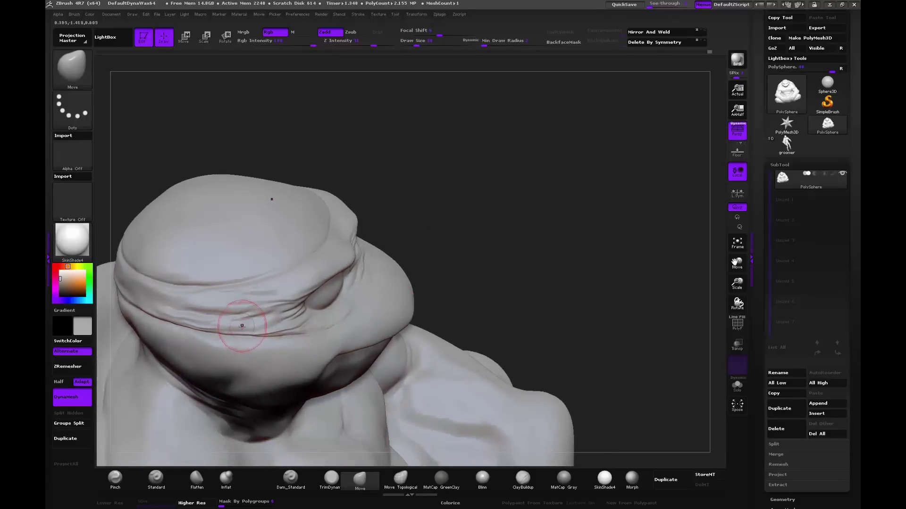
mouse_move(447, 237)
left_mouse_down()
mouse_move(453, 217)
mouse_move(415, 284)
mouse_move(479, 192)
mouse_move(590, 194)
mouse_move(541, 186)
mouse_move(541, 210)
left_mouse_up()
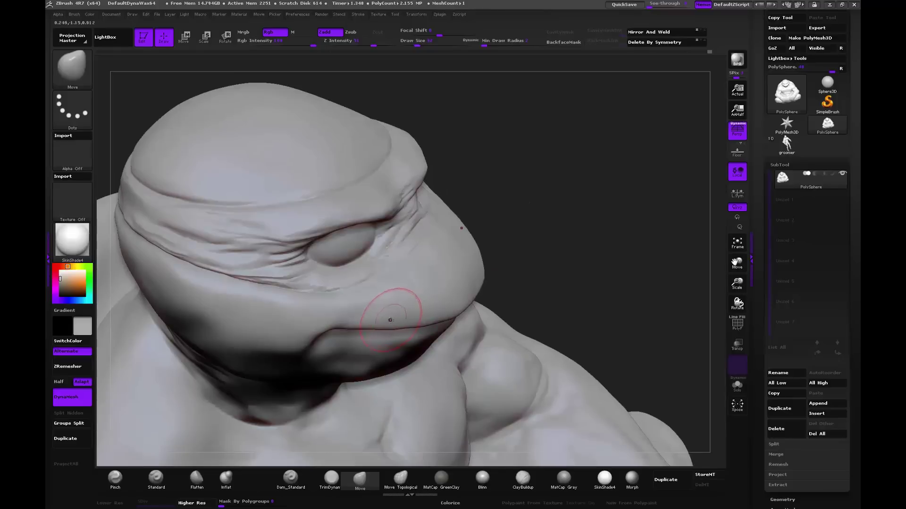
left_click_drag(390, 320, 326, 319)
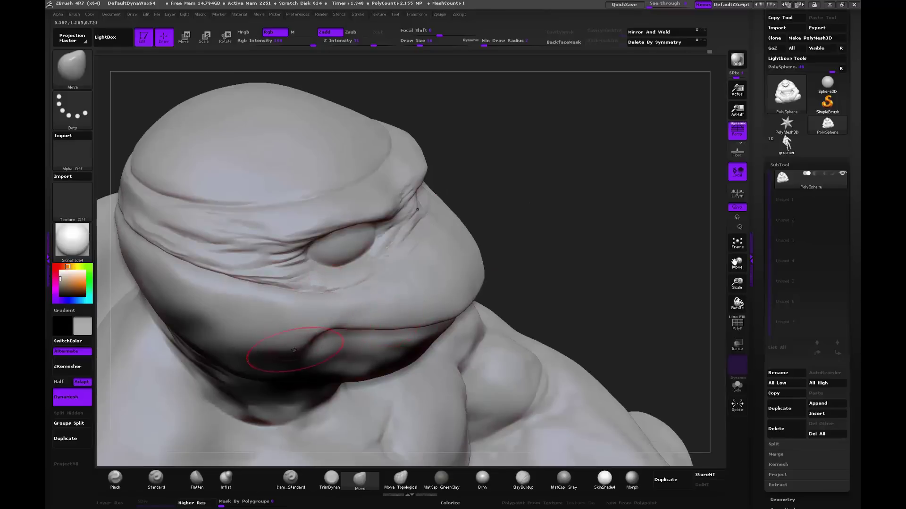
left_click_drag(294, 350, 333, 363)
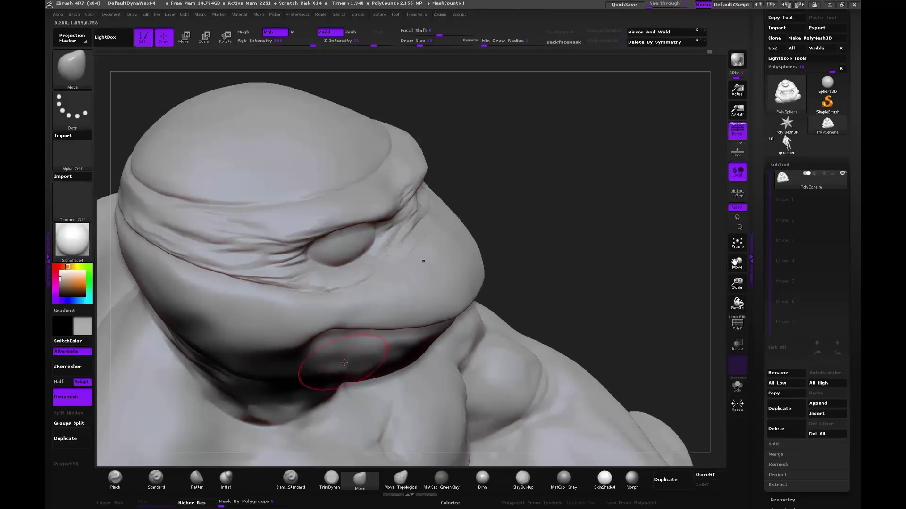
key("shift")
left_click_drag(471, 283, 513, 241)
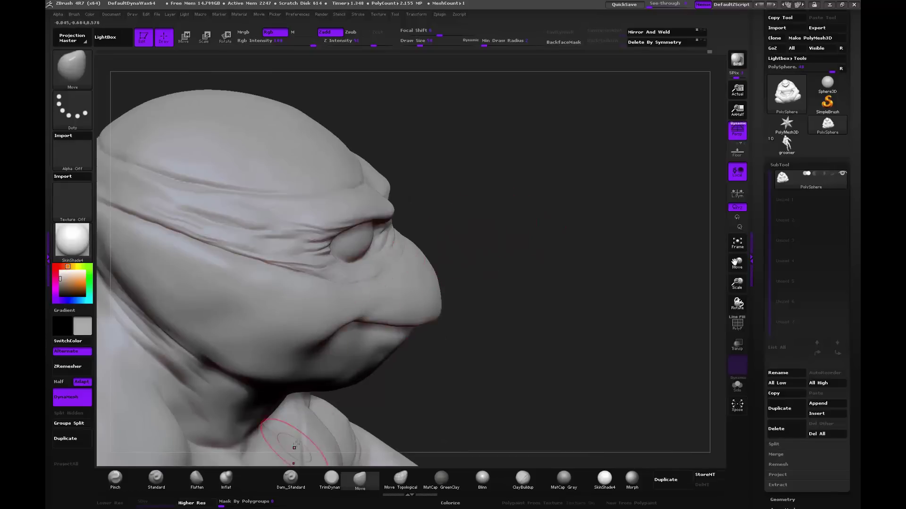
Step: Pick the Standard brush and enlarge it while turning the head to a front view
left_click(171, 475)
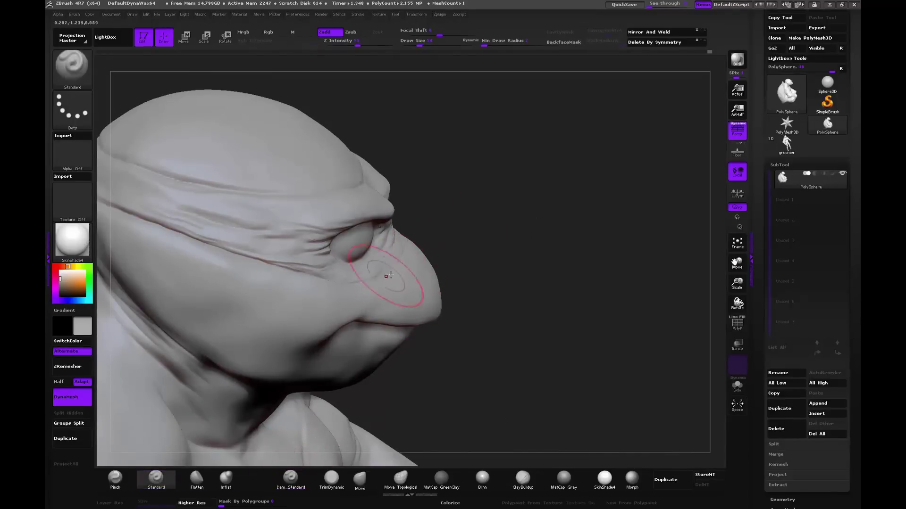
key("[")
key("[")
key("[")
left_click_drag(423, 247, 373, 274)
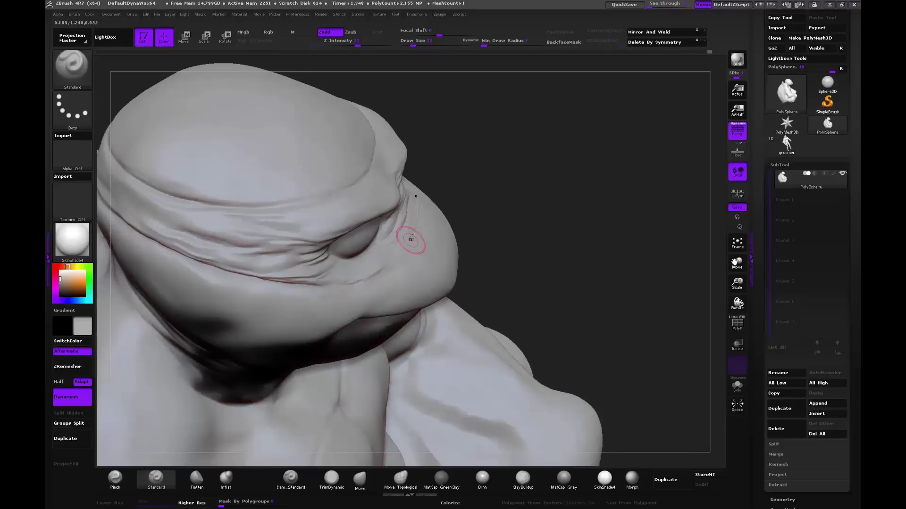
mouse_move(493, 174)
left_mouse_down()
mouse_move(504, 170)
mouse_move(508, 180)
mouse_move(469, 156)
mouse_move(524, 148)
left_mouse_up()
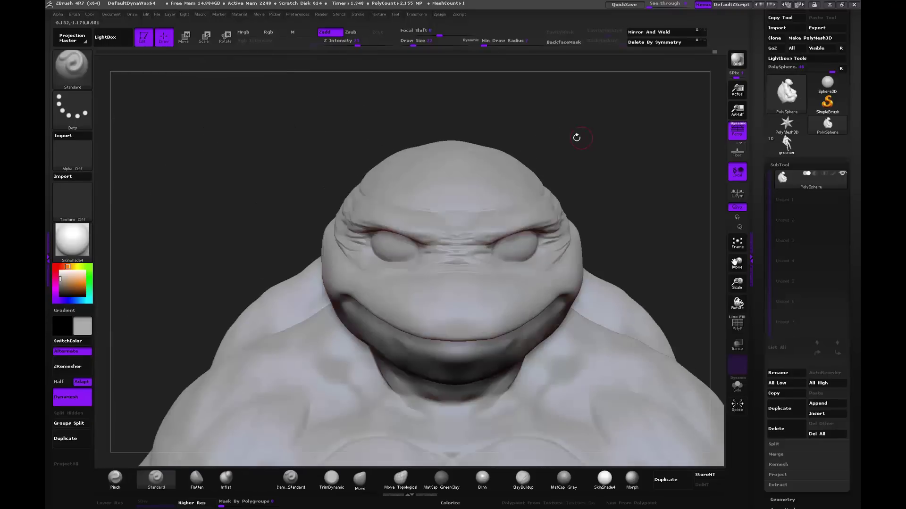
left_click_drag(577, 137, 578, 128)
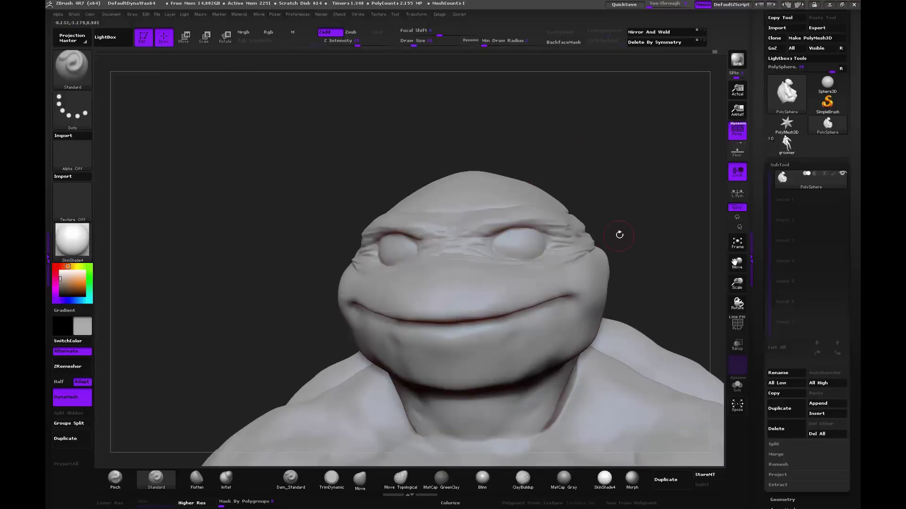
key("bracketright")
key("bracketright")
key("bracketright")
left_click_drag(635, 228, 611, 230)
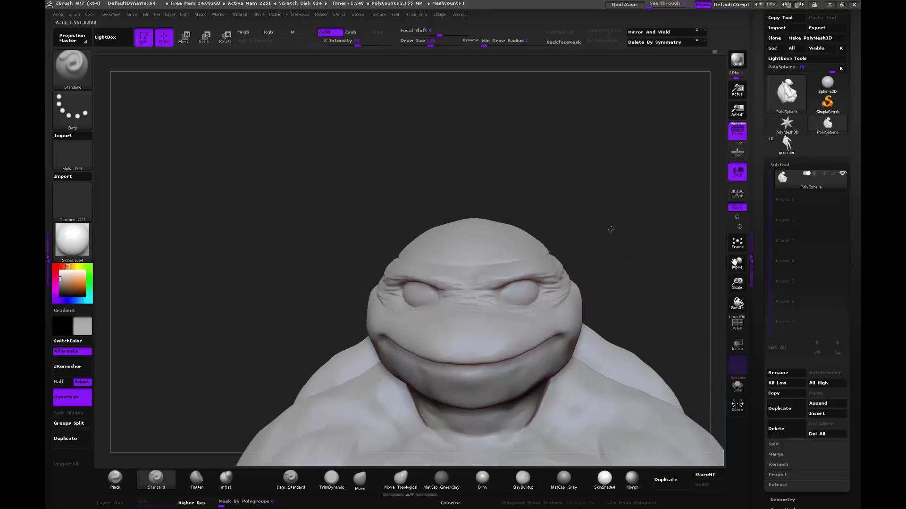
Step: Push the forehead and round the top of the head with the Move brush
left_click(361, 482)
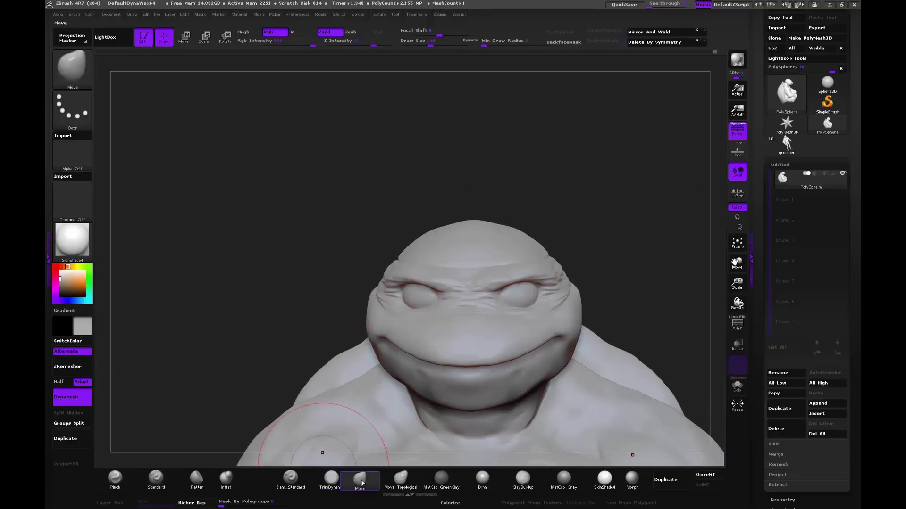
left_click_drag(415, 269, 410, 251)
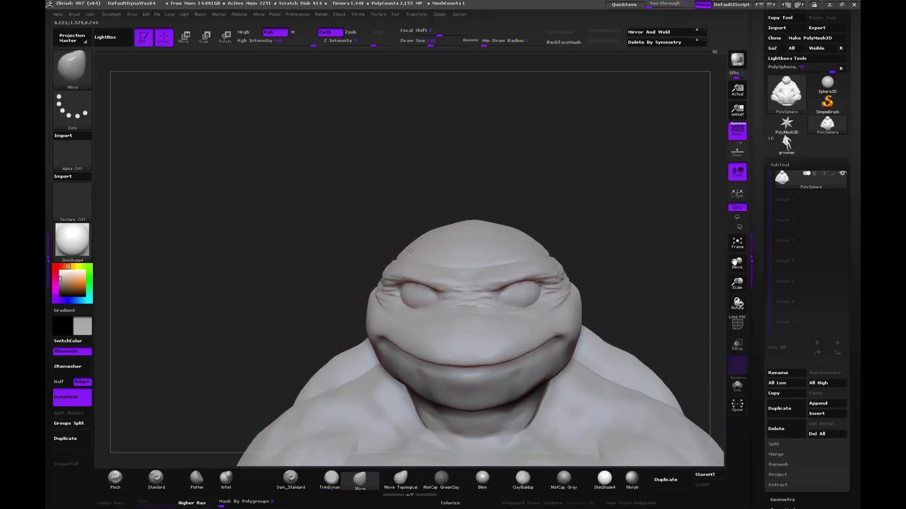
left_click_drag(485, 192, 469, 216)
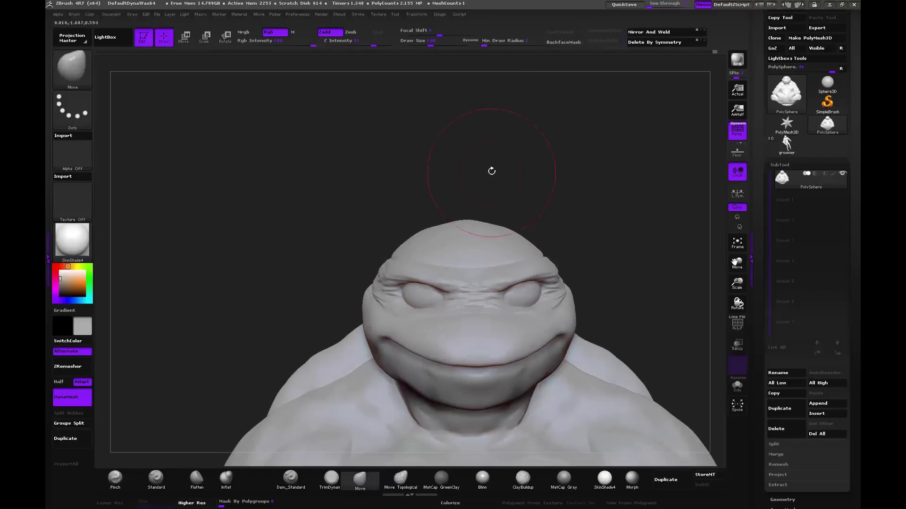
left_click_drag(492, 171, 533, 198)
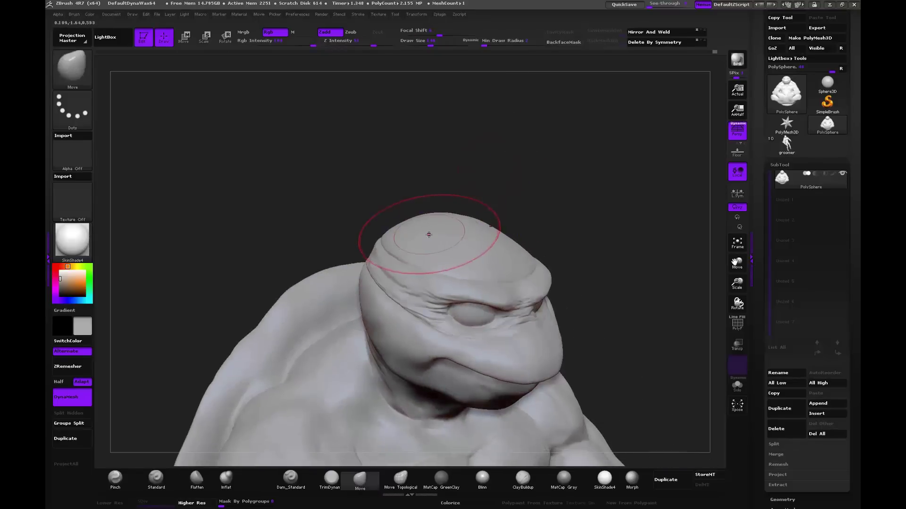
mouse_move(428, 235)
left_mouse_down()
mouse_move(422, 229)
mouse_move(414, 242)
mouse_move(461, 183)
left_mouse_up()
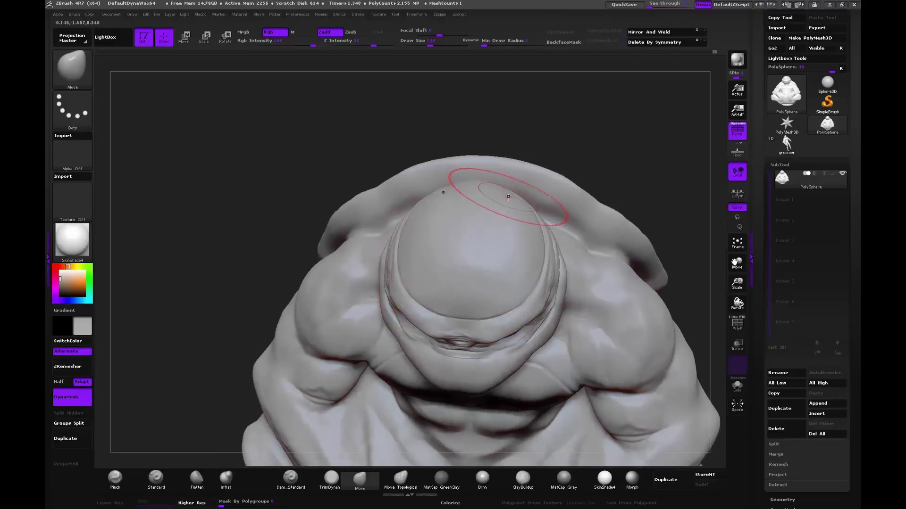
key("bracketleft")
key("bracketleft")
key("bracketleft")
key("bracketleft")
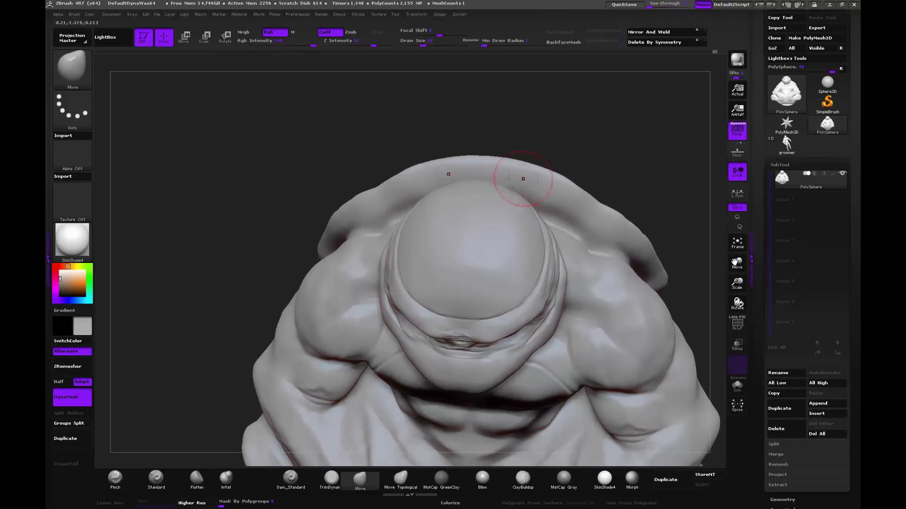
mouse_move(511, 196)
left_mouse_down()
mouse_move(601, 175)
mouse_move(615, 212)
mouse_move(560, 244)
mouse_move(567, 272)
left_mouse_up()
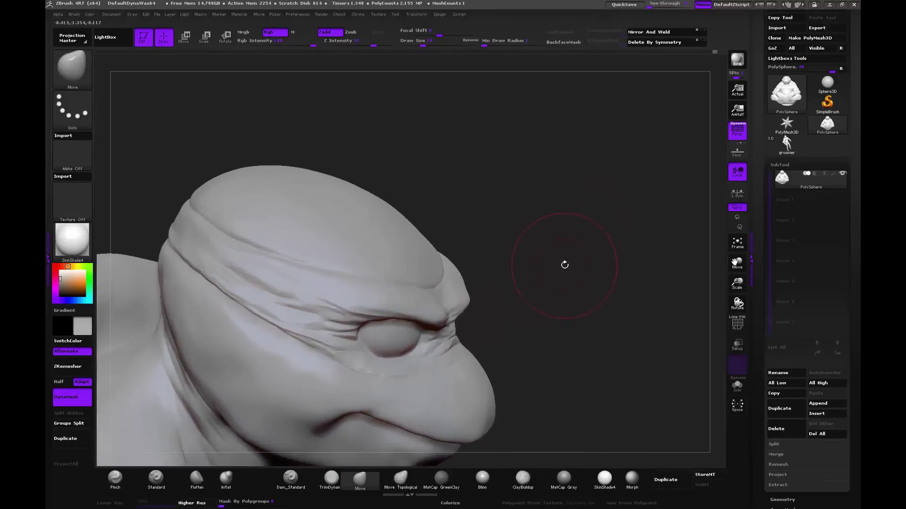
mouse_move(564, 264)
left_mouse_down()
mouse_move(557, 237)
mouse_move(592, 244)
left_mouse_up()
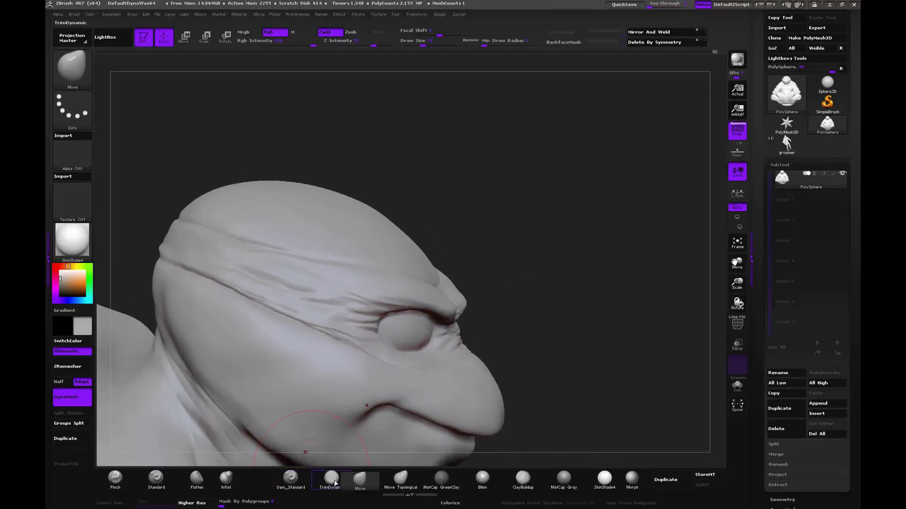
Step: Orbit over the head top and carve a Standard-brush crease into the brow band fold
left_click(332, 479)
mouse_move(373, 170)
left_mouse_down()
mouse_move(201, 202)
mouse_move(193, 215)
left_mouse_up()
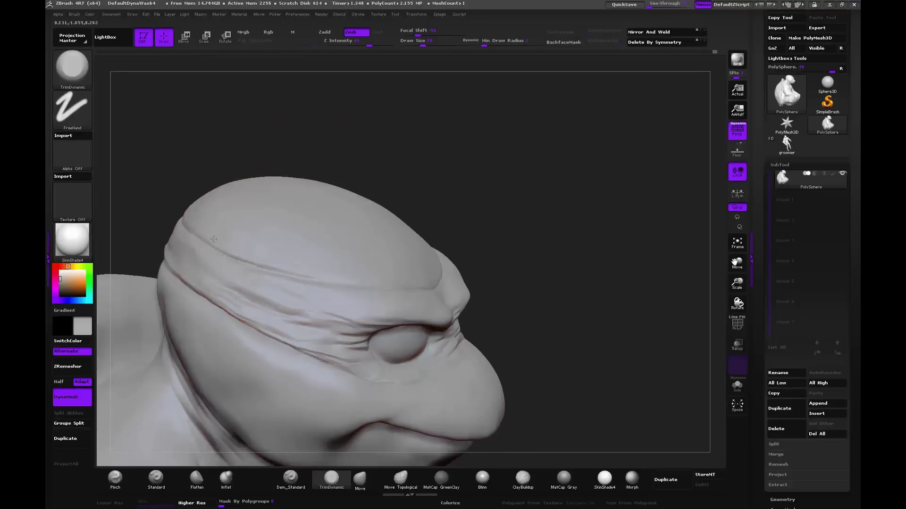
left_click_drag(450, 224, 441, 204)
left_click_drag(433, 165, 258, 229)
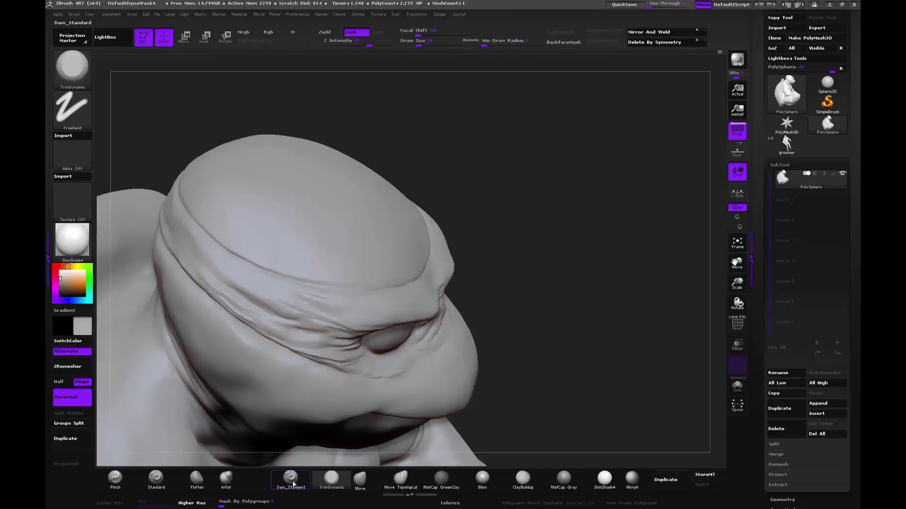
left_click(157, 479)
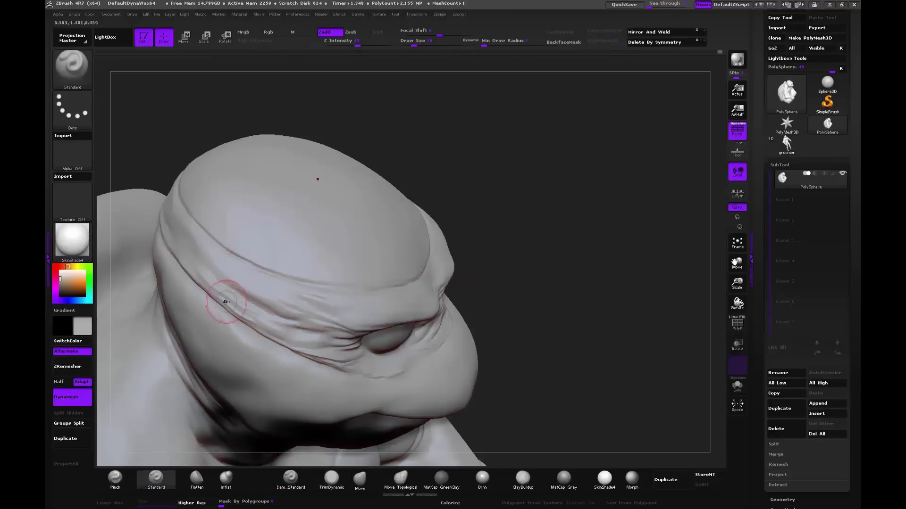
left_click_drag(226, 302, 225, 295)
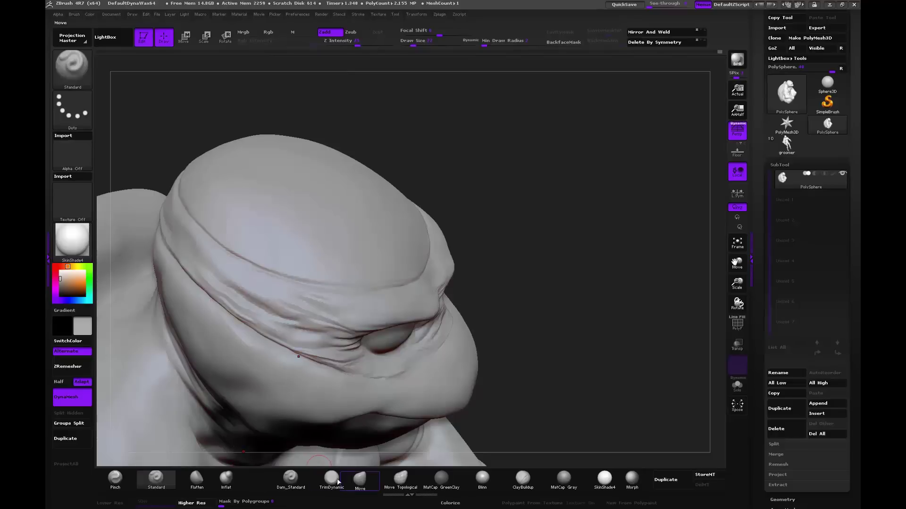
left_click(358, 479)
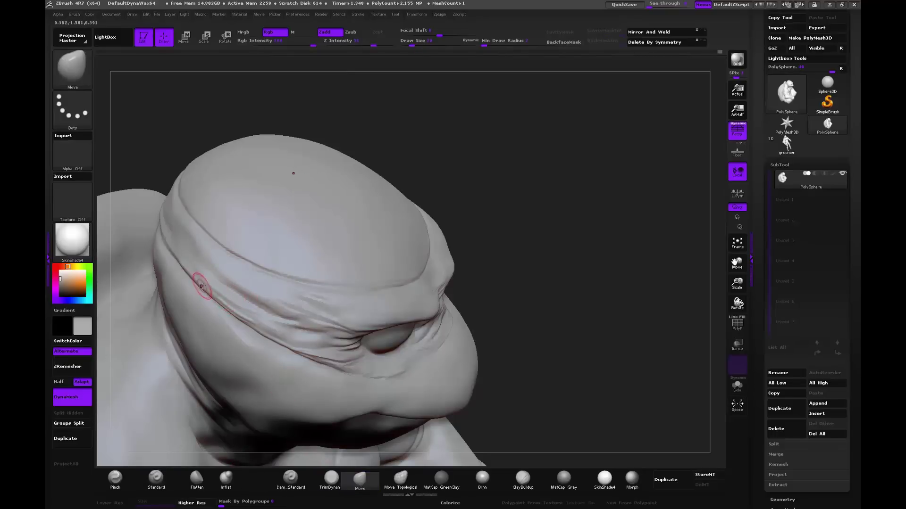
mouse_move(472, 226)
left_mouse_down()
mouse_move(520, 196)
mouse_move(514, 204)
mouse_move(535, 210)
mouse_move(544, 188)
mouse_move(529, 194)
mouse_move(539, 186)
left_mouse_up()
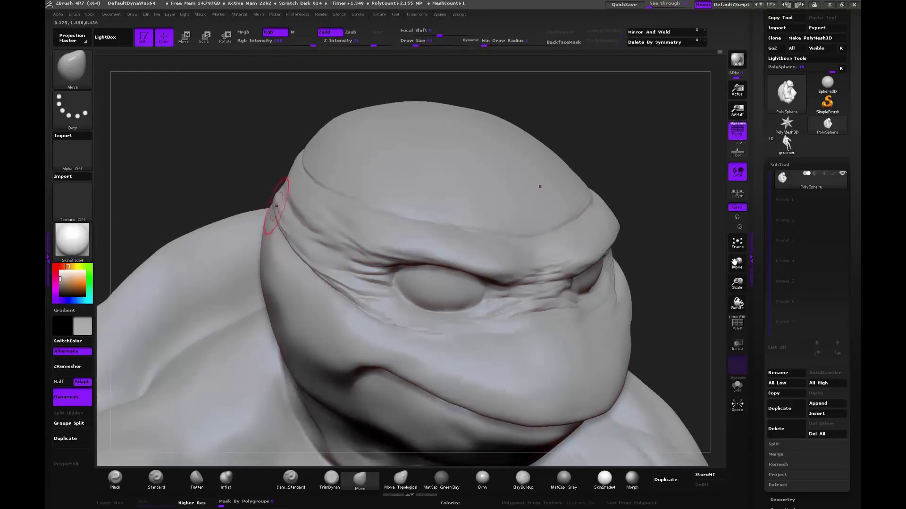
left_click_drag(269, 182, 273, 196)
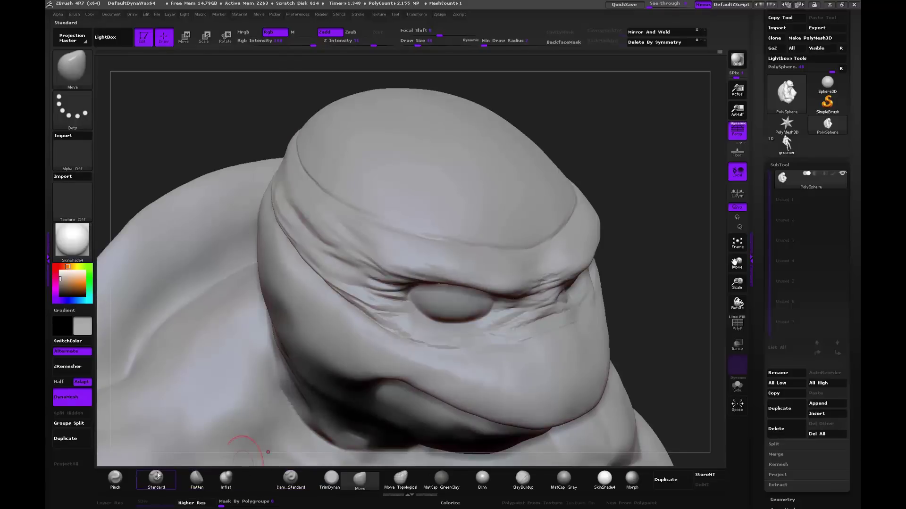
Step: Set a smaller ClayBuildup brush and smooth the brow band ridge near the temple
left_click(523, 479)
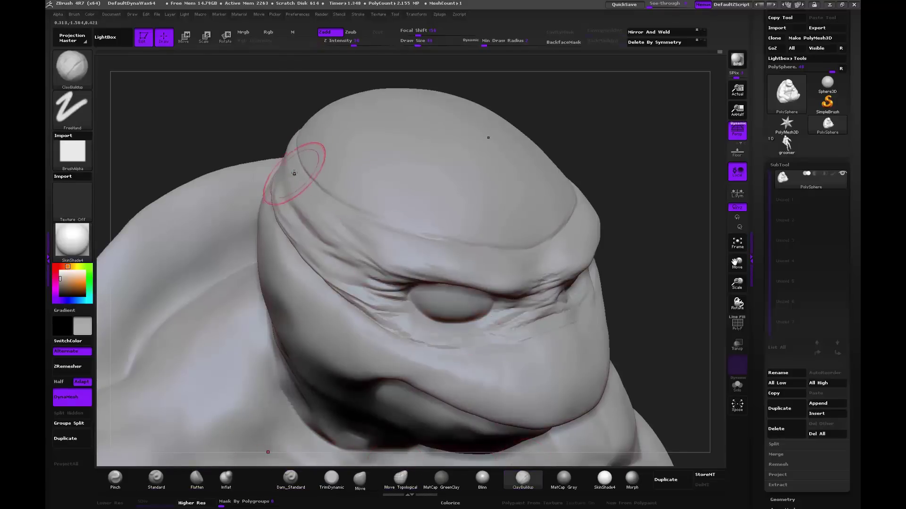
mouse_move(293, 171)
left_mouse_down()
mouse_move(318, 139)
mouse_move(387, 198)
left_mouse_up()
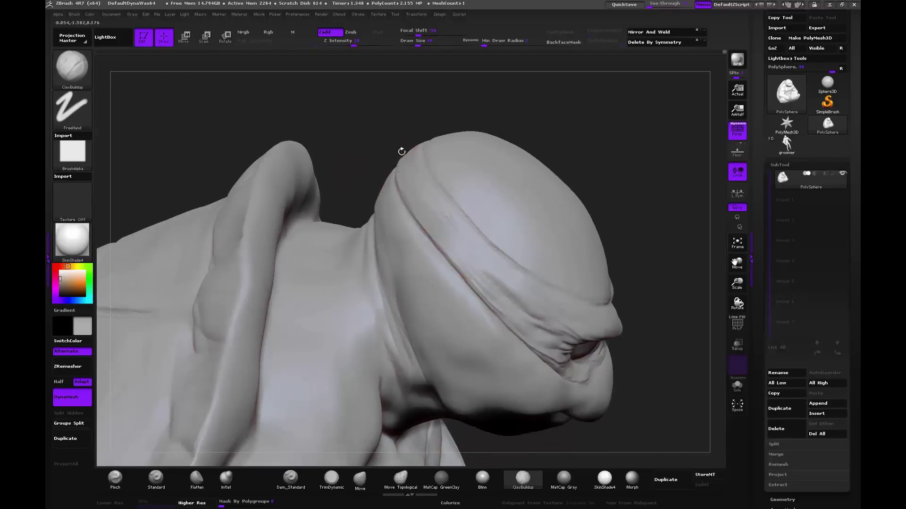
mouse_move(401, 147)
left_mouse_down()
mouse_move(558, 228)
mouse_move(577, 207)
mouse_move(537, 239)
left_mouse_up()
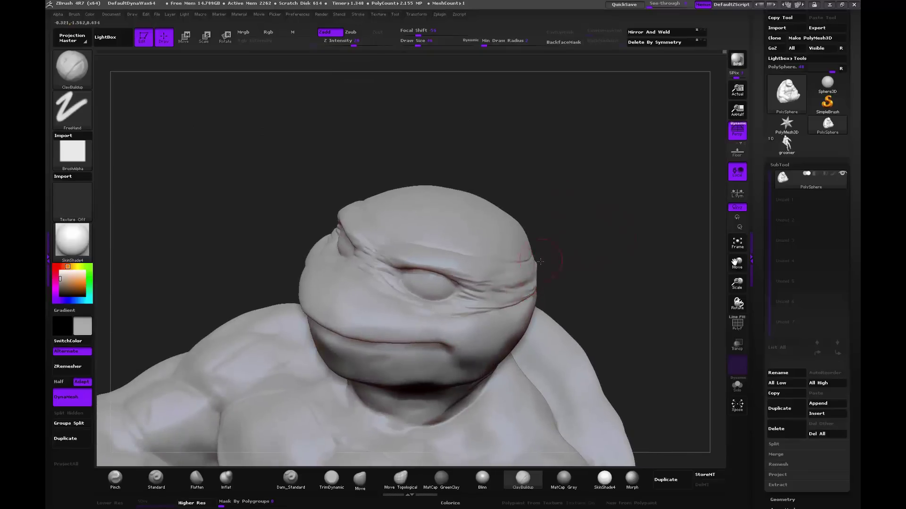
mouse_move(592, 257)
left_mouse_down()
mouse_move(566, 243)
mouse_move(515, 256)
left_mouse_up()
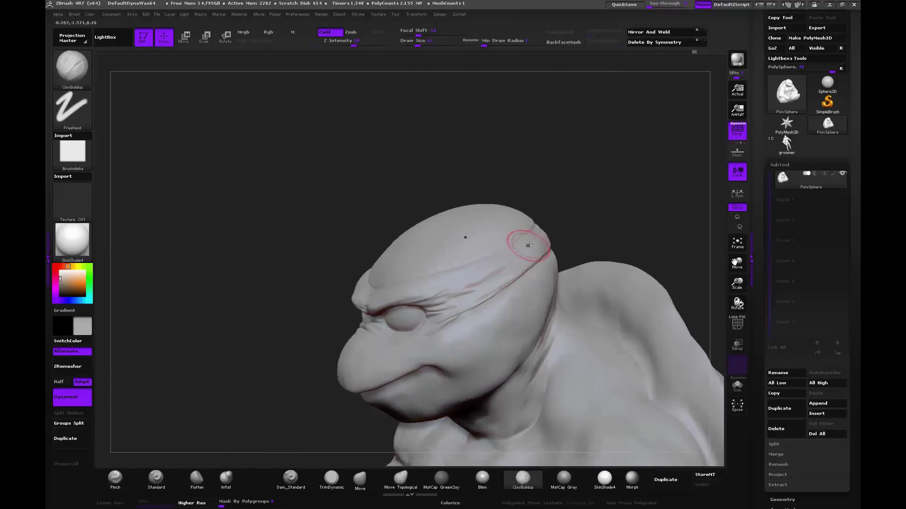
key("bracketleft")
key("shift")
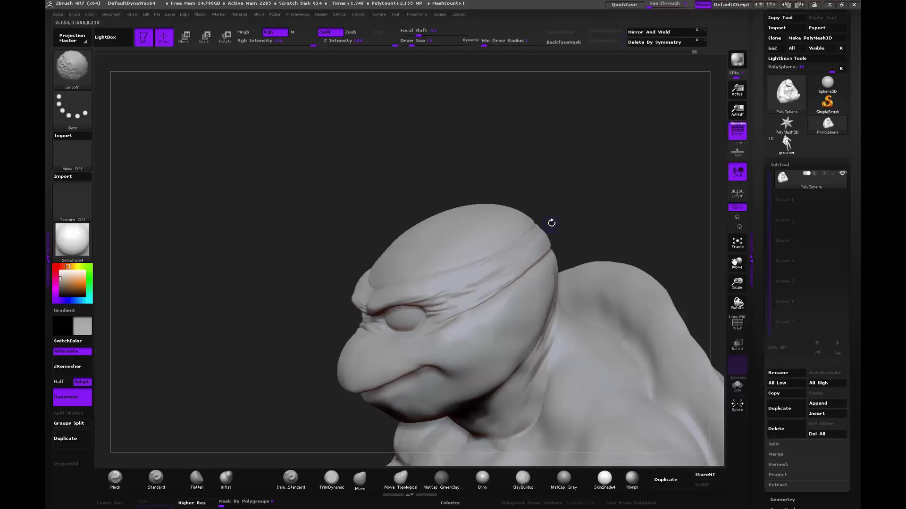
left_click_drag(552, 223, 564, 228)
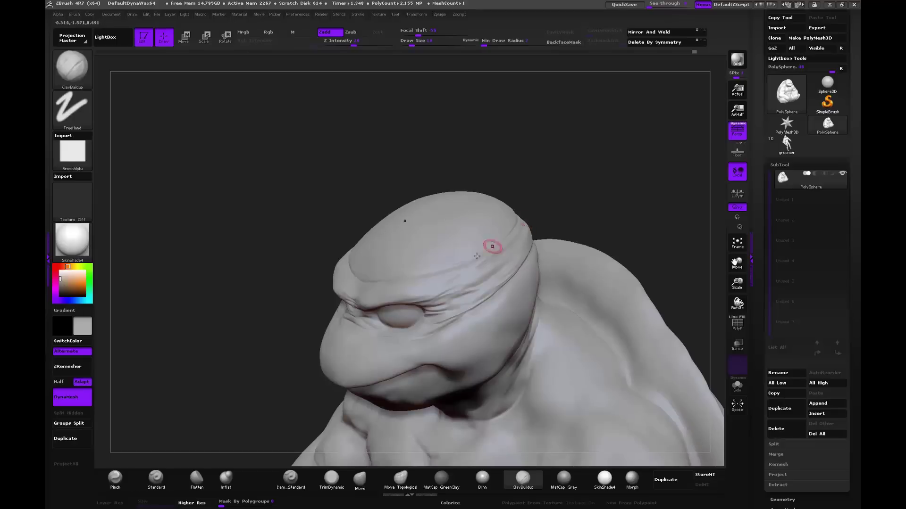
left_click_drag(558, 191, 537, 207)
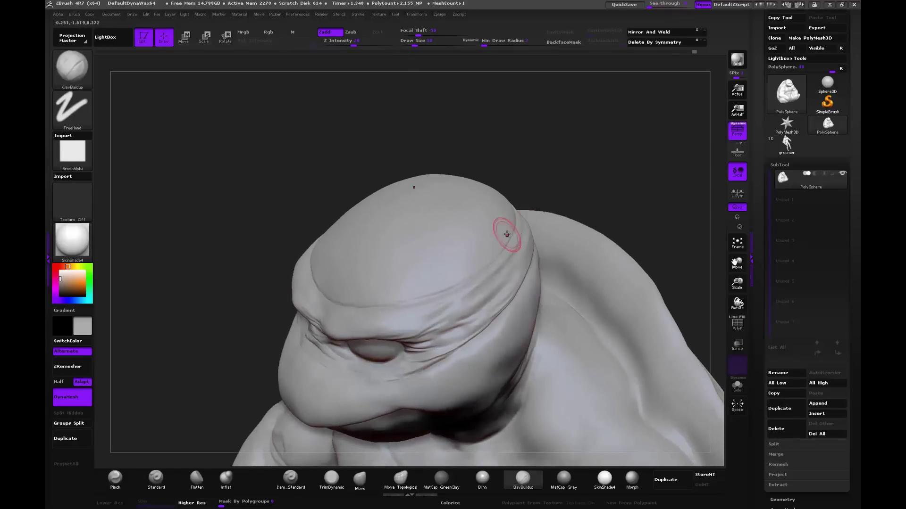
mouse_move(510, 236)
left_mouse_down()
mouse_move(507, 256)
mouse_move(456, 303)
left_mouse_up()
Step: Build up the brow band edge up the forehead, then smooth it while orbiting
left_click_drag(552, 190, 524, 151)
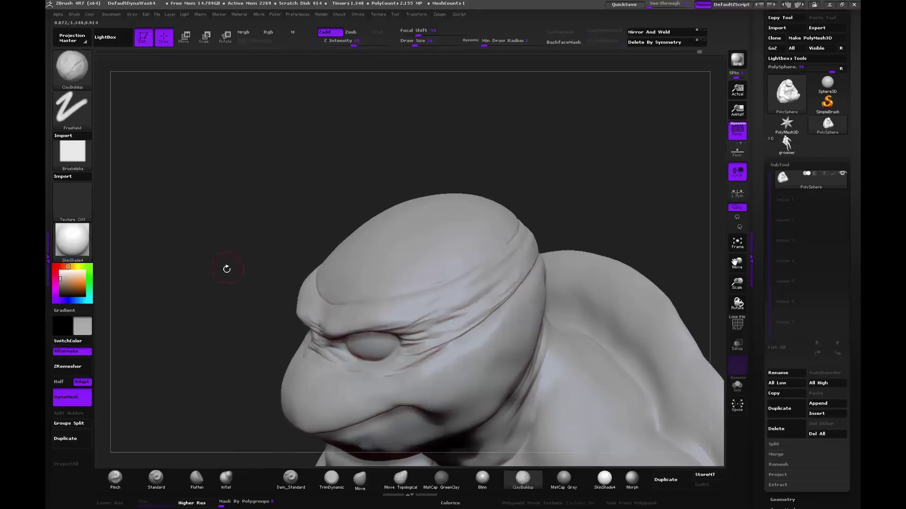
mouse_move(226, 269)
left_mouse_down()
mouse_move(317, 306)
mouse_move(325, 324)
left_mouse_up()
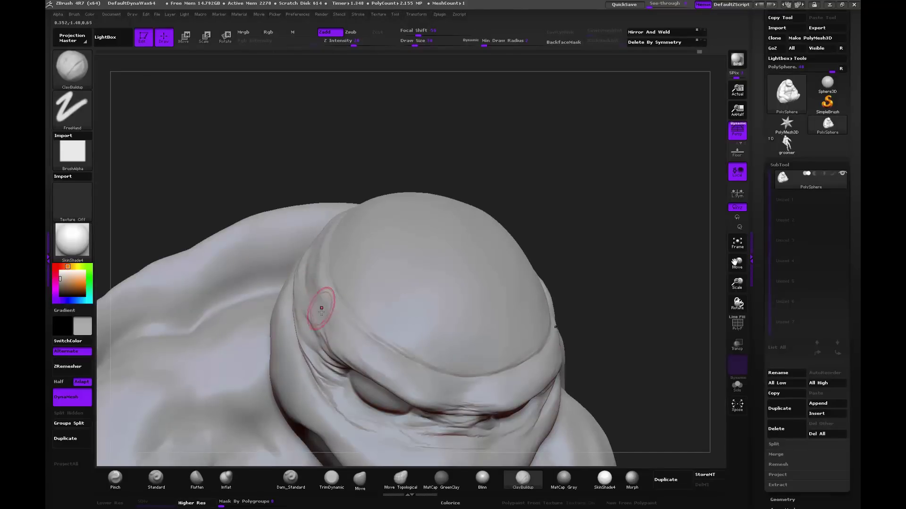
left_click_drag(326, 319, 316, 275)
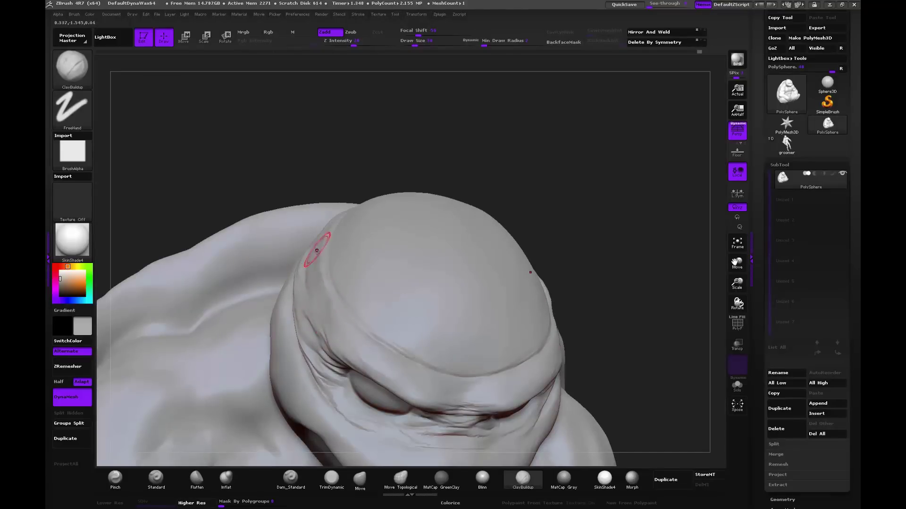
left_click_drag(336, 328, 317, 272)
left_click_drag(522, 178, 598, 278)
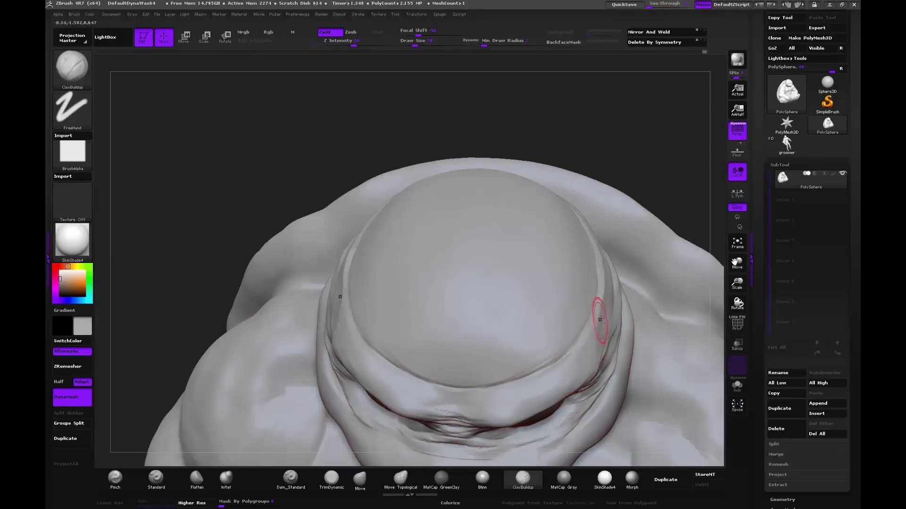
left_click_drag(653, 198, 613, 339)
key("shift")
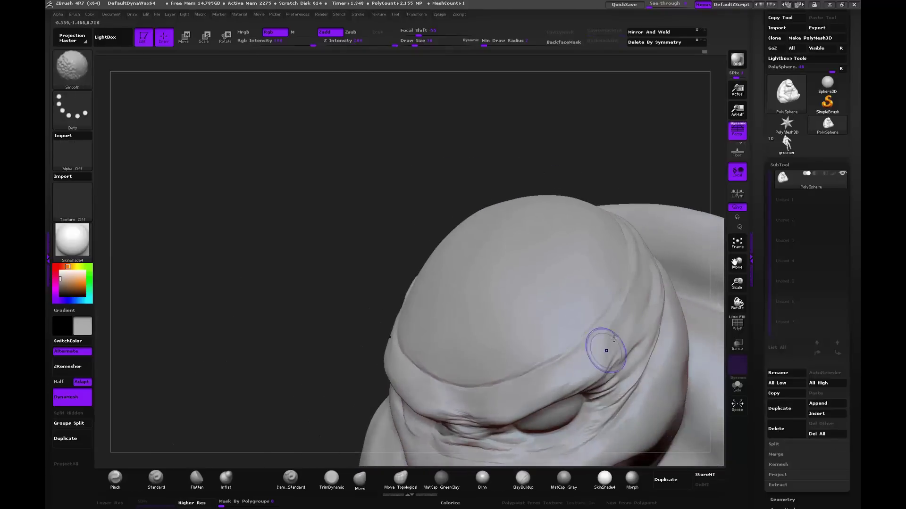
mouse_move(598, 143)
left_mouse_down()
mouse_move(541, 153)
mouse_move(551, 148)
left_mouse_up()
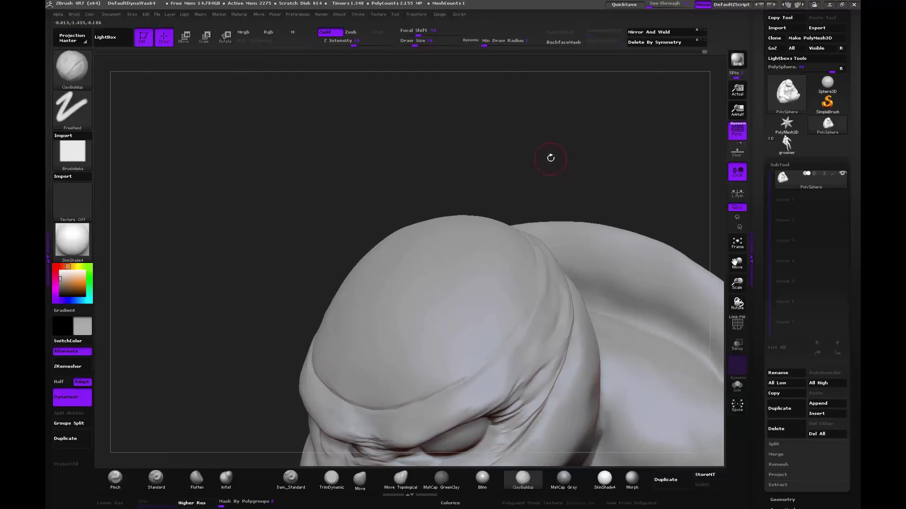
left_click_drag(540, 178, 436, 259)
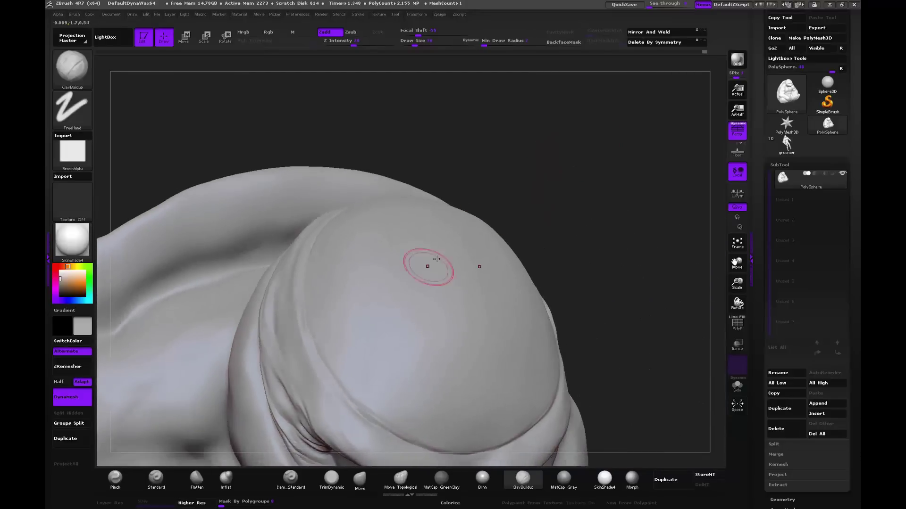
Step: Score a Dam_Standard crease along the brow band fold and tighten it with Pinch
left_click(290, 478)
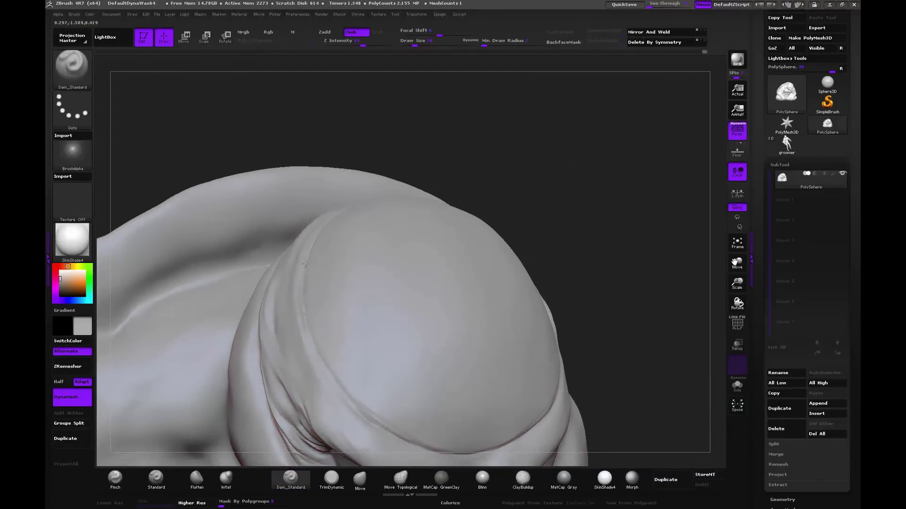
mouse_move(306, 264)
left_mouse_down()
mouse_move(303, 310)
mouse_move(335, 391)
left_mouse_up()
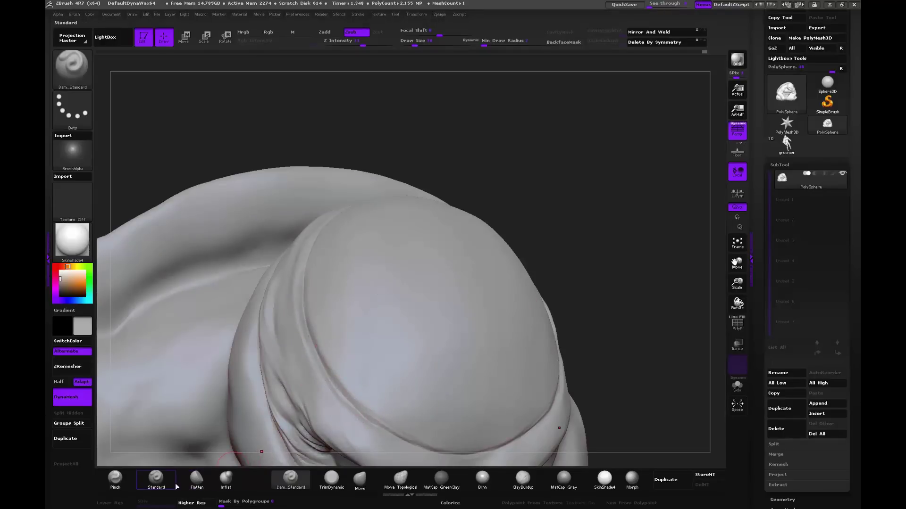
left_click(115, 478)
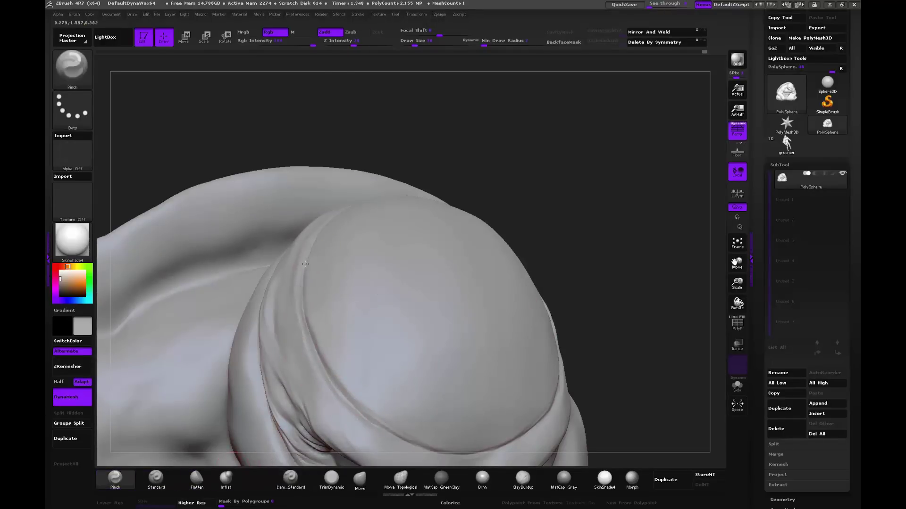
left_click_drag(305, 321, 323, 364)
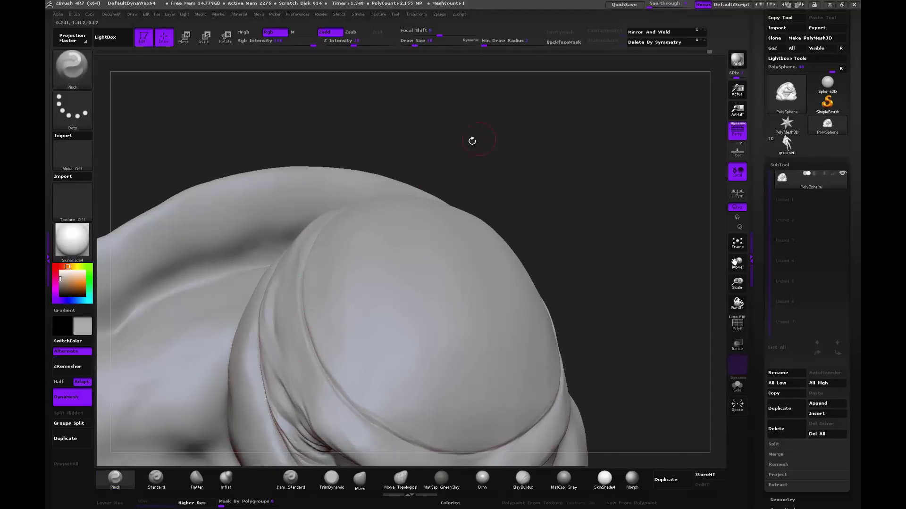
left_click_drag(472, 140, 476, 131)
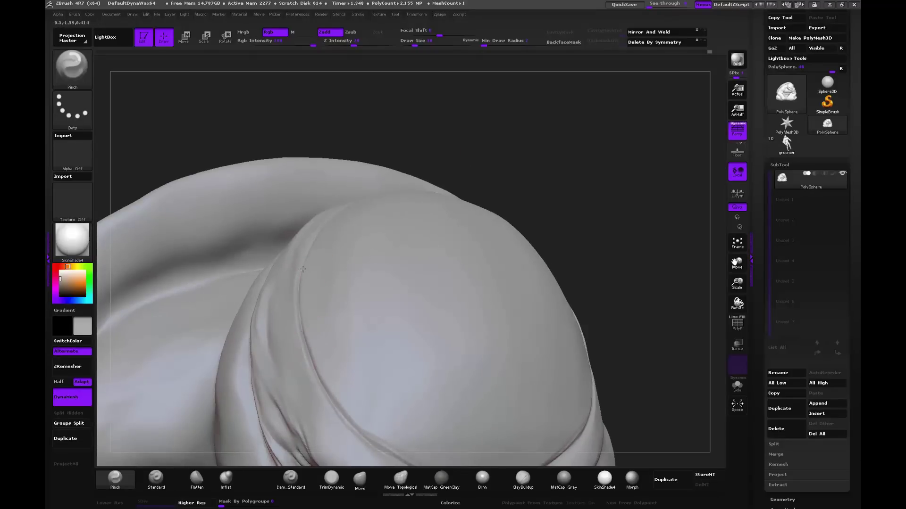
mouse_move(604, 331)
left_mouse_down()
mouse_move(580, 255)
mouse_move(298, 438)
left_mouse_up()
left_click(290, 478)
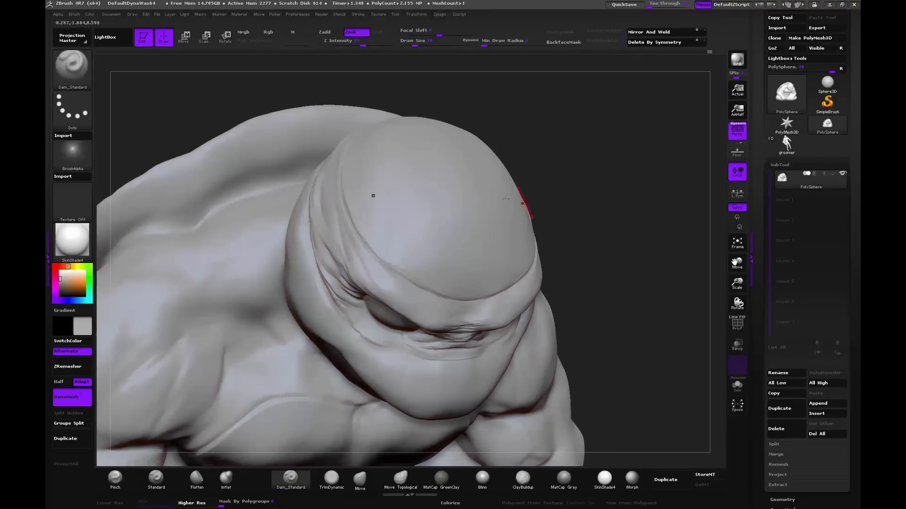
mouse_move(629, 219)
left_mouse_down()
mouse_move(593, 234)
mouse_move(461, 254)
left_mouse_up()
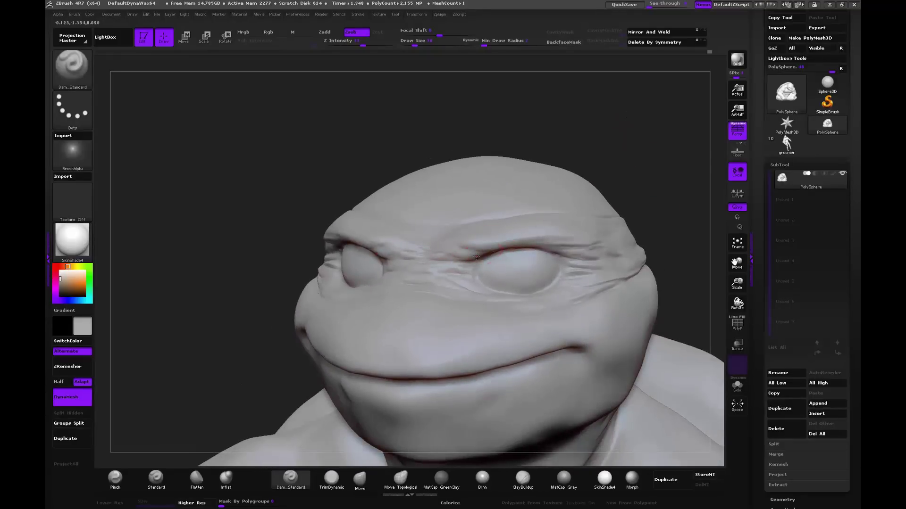
left_click_drag(380, 156, 390, 243)
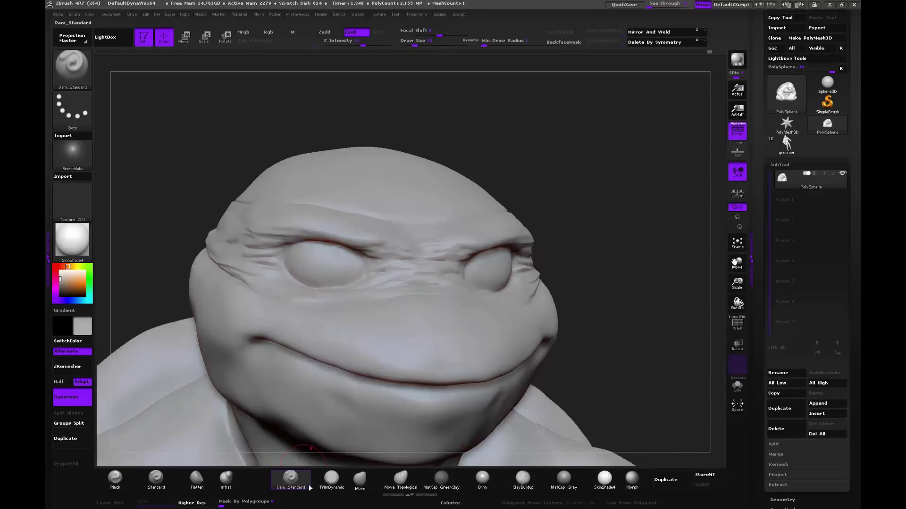
Step: Build a round pupil bump on the eyes with ClayBuildup and smooth around the left eye
left_click(523, 478)
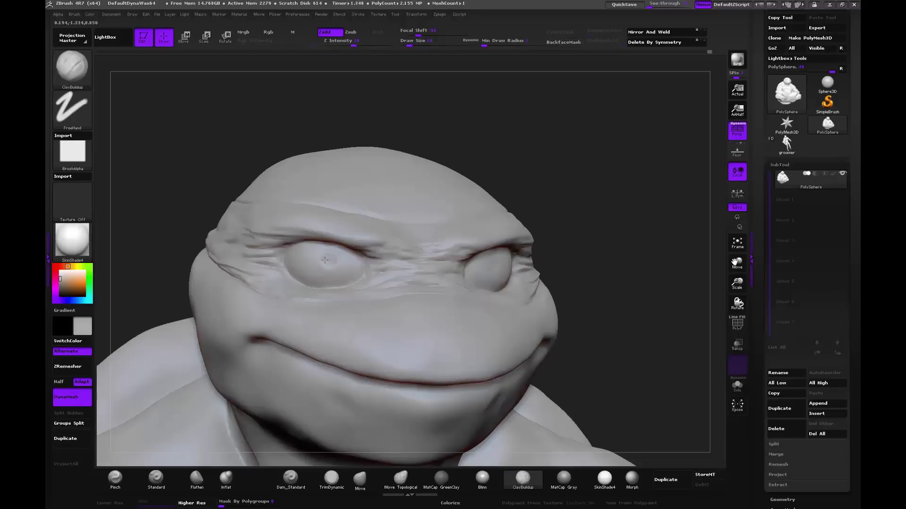
left_click_drag(324, 260, 355, 269)
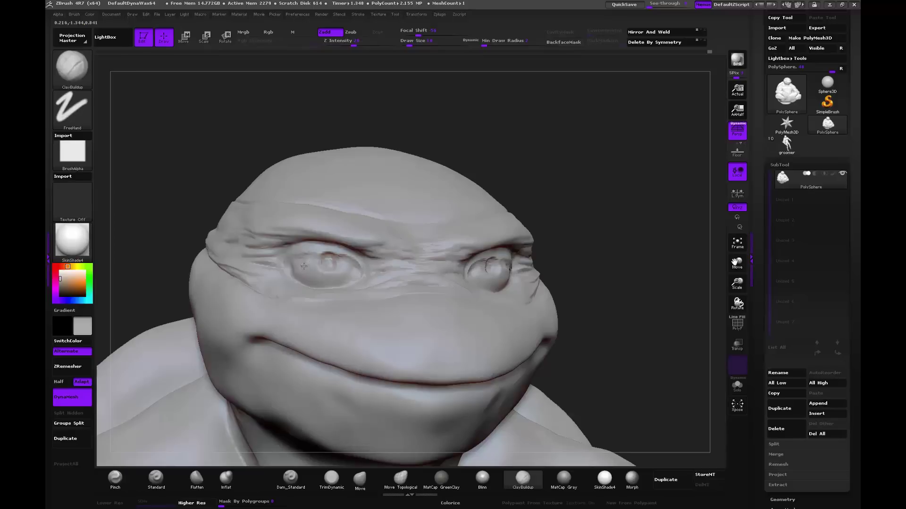
key("shift")
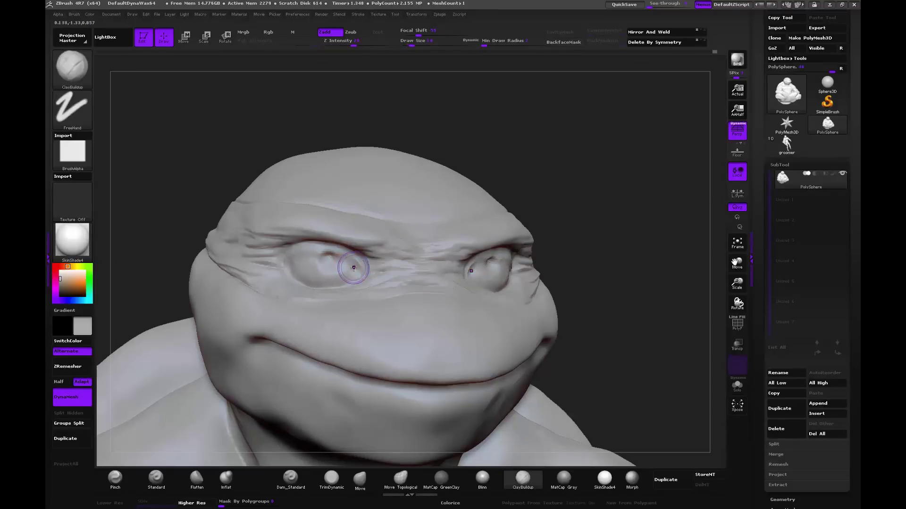
key("shift")
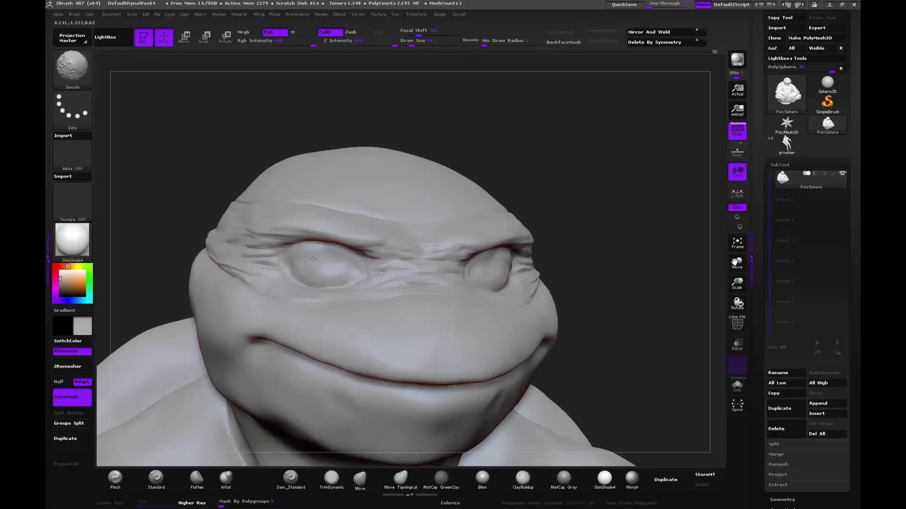
key("shift")
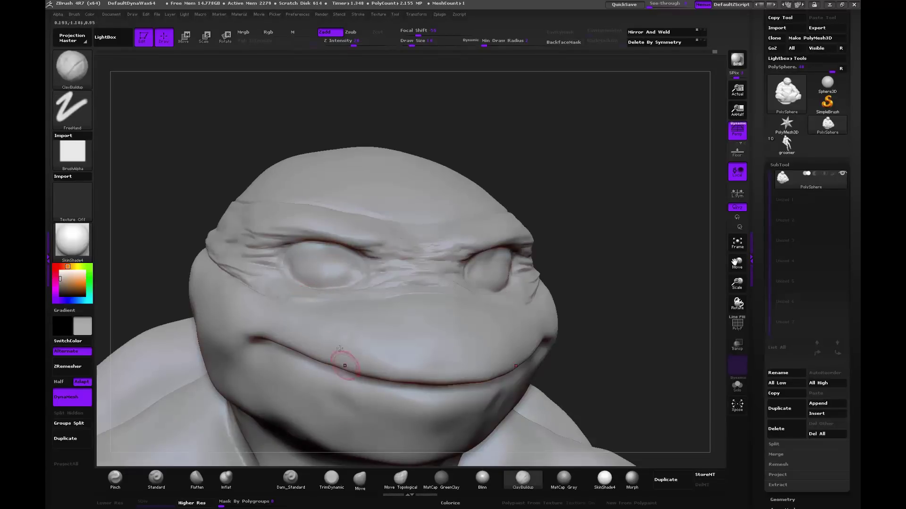
Step: Make small Standard-brush and smoothing strokes near the nose, ending on a front view
left_click(157, 479)
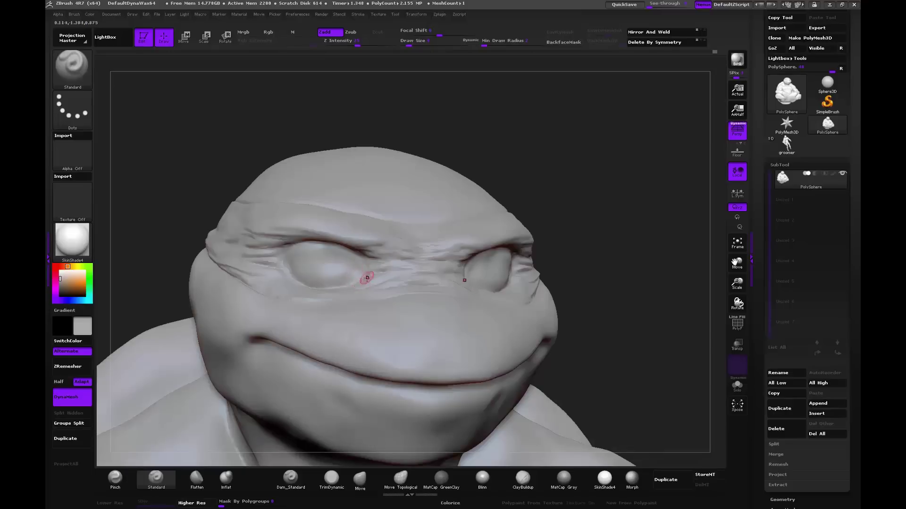
mouse_move(538, 192)
left_mouse_down()
mouse_move(593, 152)
mouse_move(466, 191)
left_mouse_up()
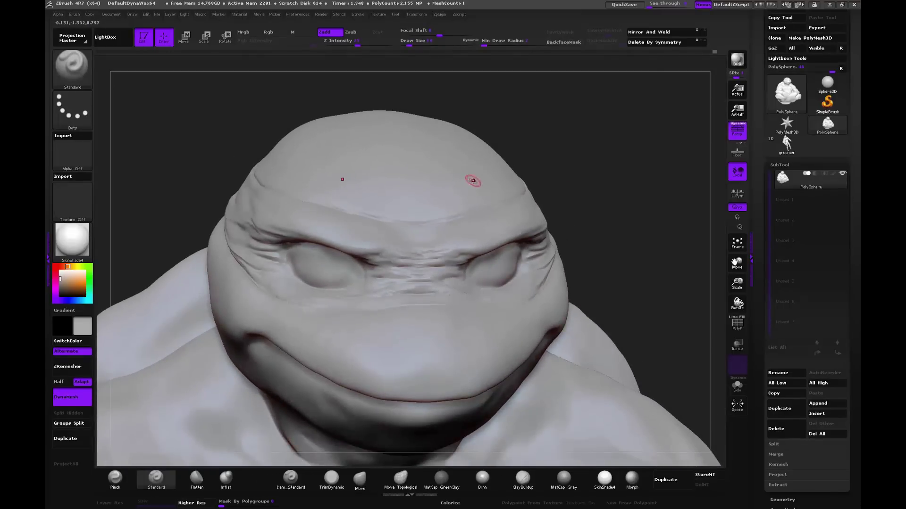
key("shift")
left_click_drag(587, 160, 488, 179)
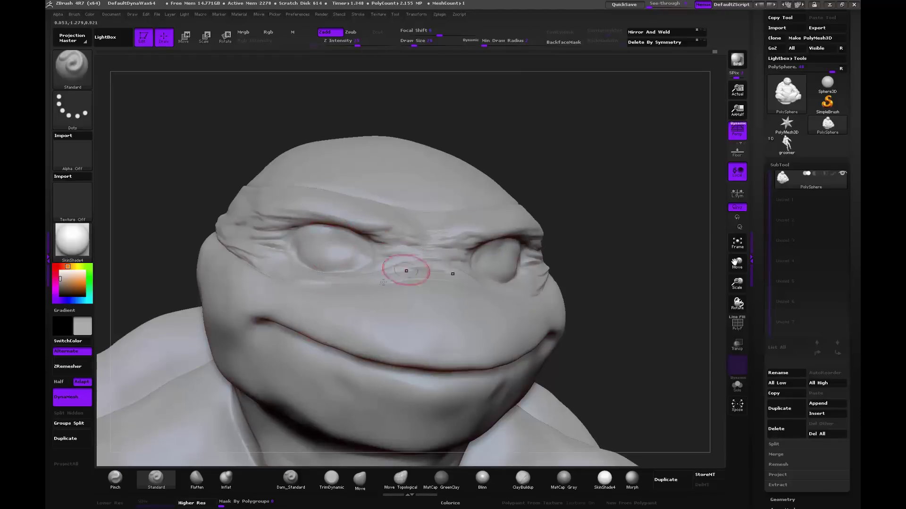
mouse_move(580, 202)
left_mouse_down("shift")
mouse_move(563, 176)
mouse_move(611, 162)
mouse_move(587, 193)
left_mouse_up("shift")
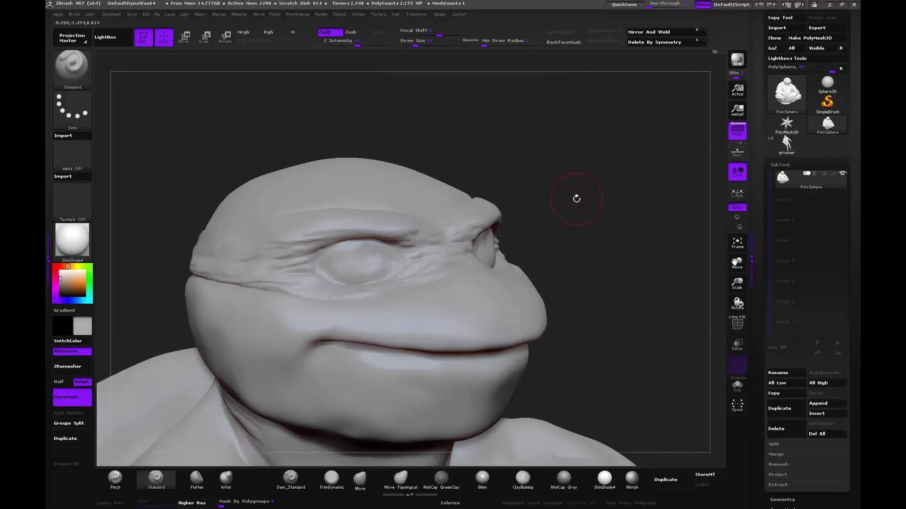
left_click_drag(576, 198, 566, 199)
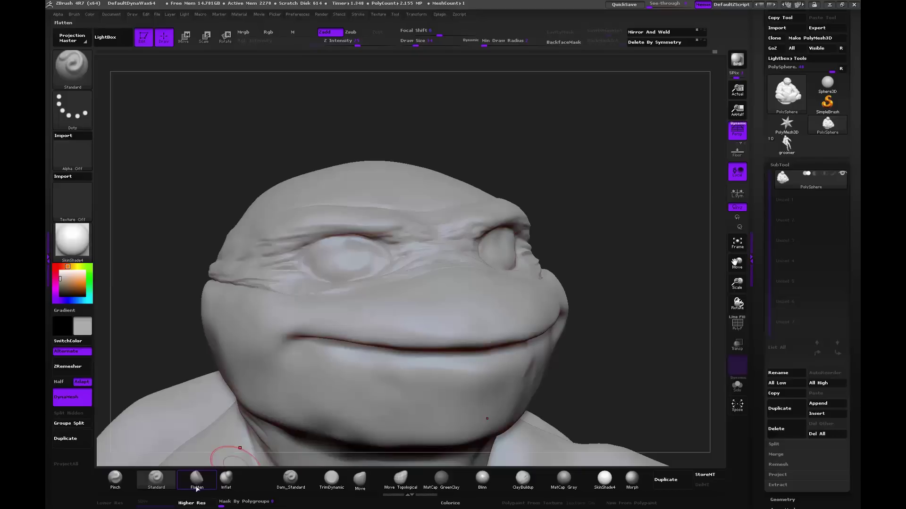
Step: Carve a Dam_Standard crease along the upper eyelid, then undo the unwanted stroke
left_click(290, 478)
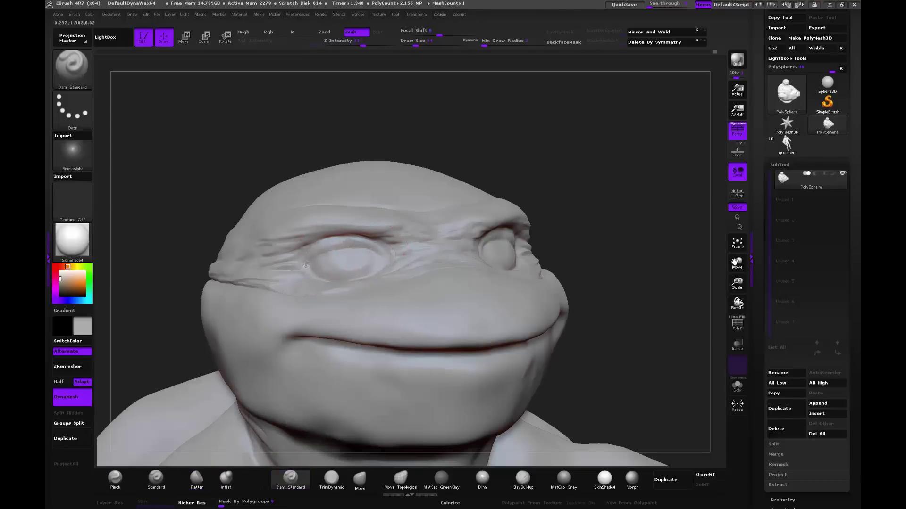
mouse_move(378, 246)
left_mouse_down()
mouse_move(332, 250)
mouse_move(293, 273)
mouse_move(344, 263)
mouse_move(317, 250)
mouse_move(326, 239)
left_mouse_up()
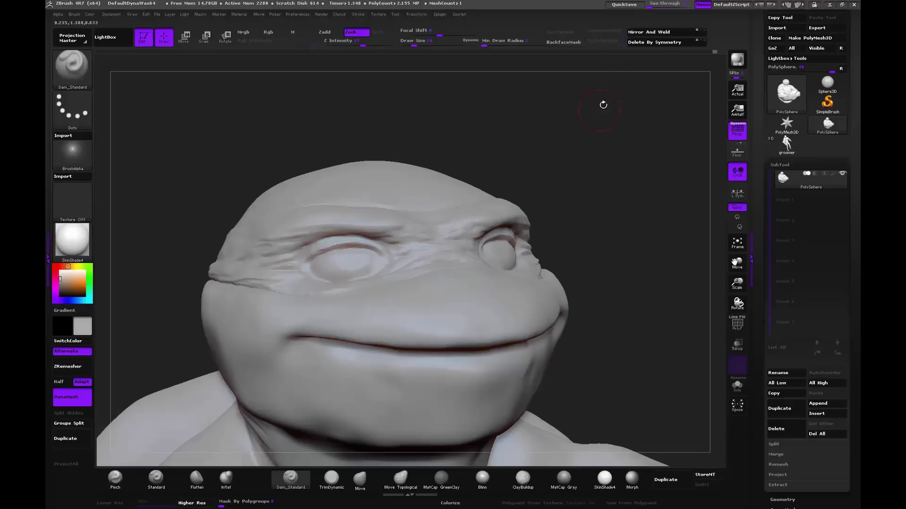
left_click_drag(603, 105, 529, 113)
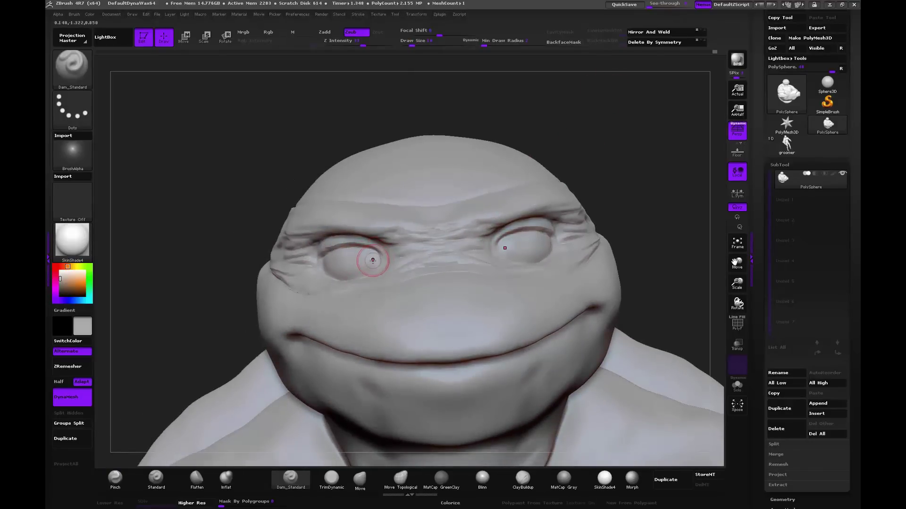
key("ctrl+z")
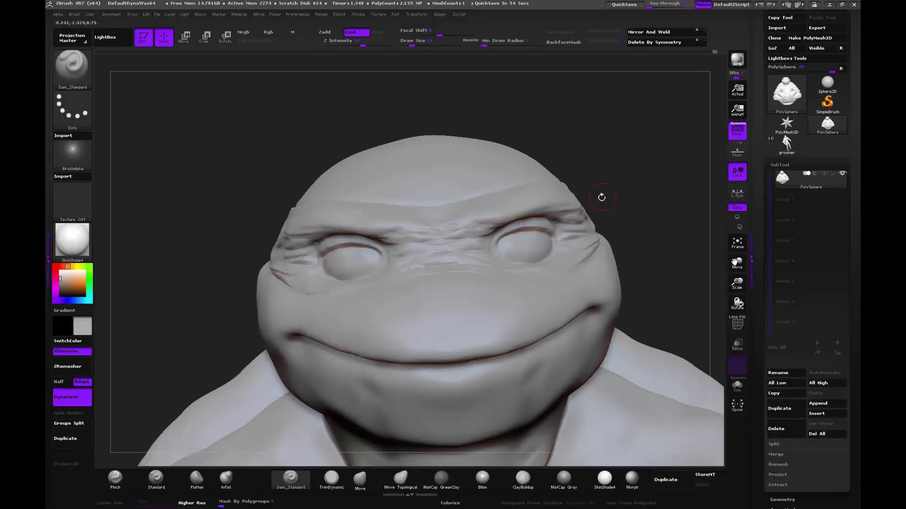
left_click_drag(602, 197, 381, 258)
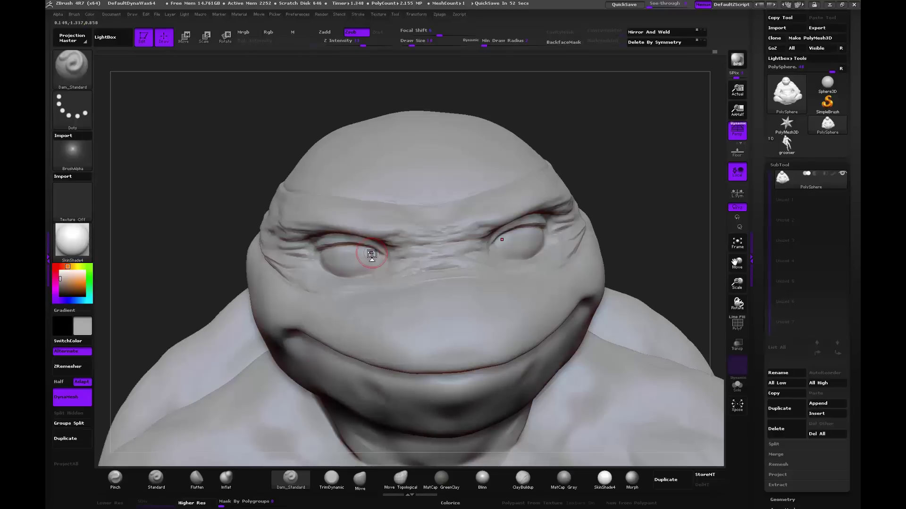
left_click_drag(623, 187, 584, 203)
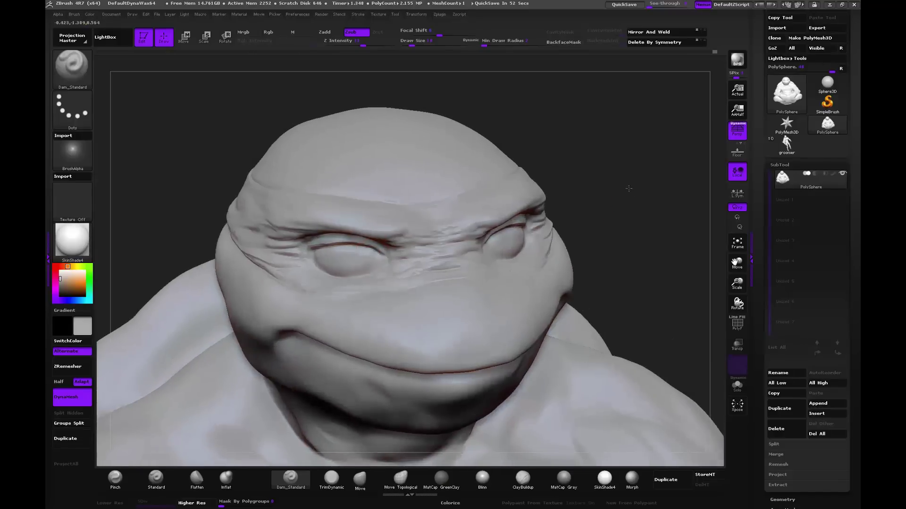
left_click(359, 481)
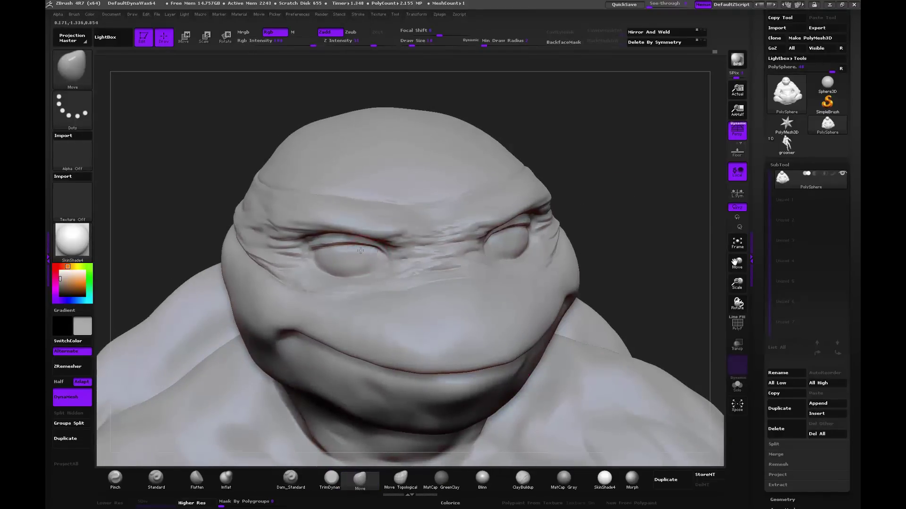
Step: Pull the left upper eyelid down over the eyeball with the Move brush
left_click_drag(345, 244, 341, 252)
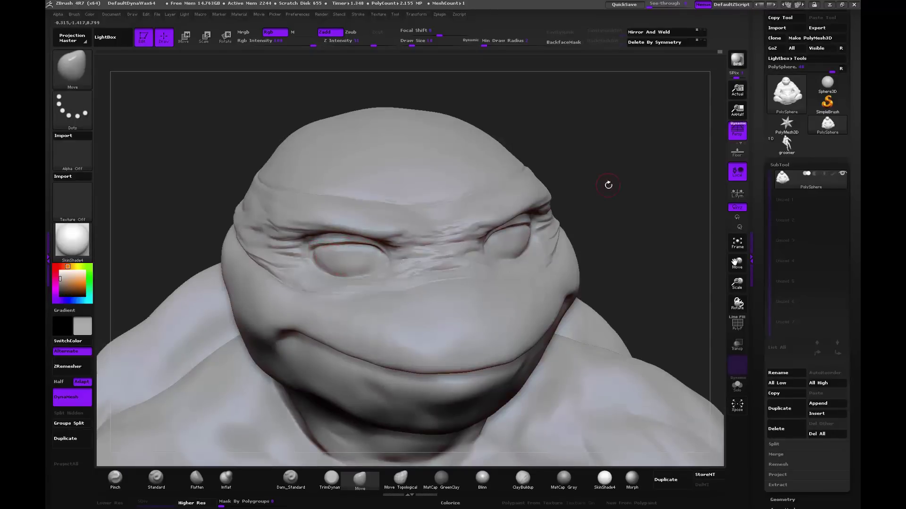
left_click_drag(608, 185, 494, 232)
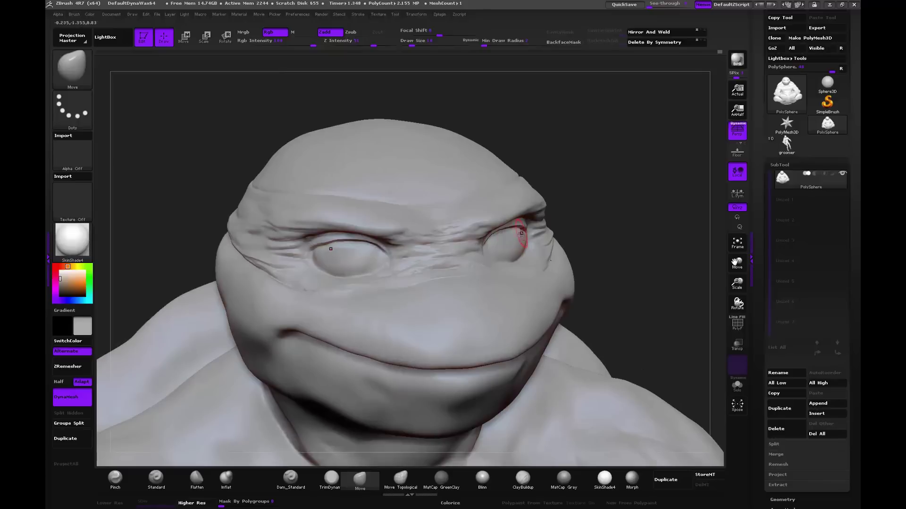
left_click_drag(604, 198, 559, 203)
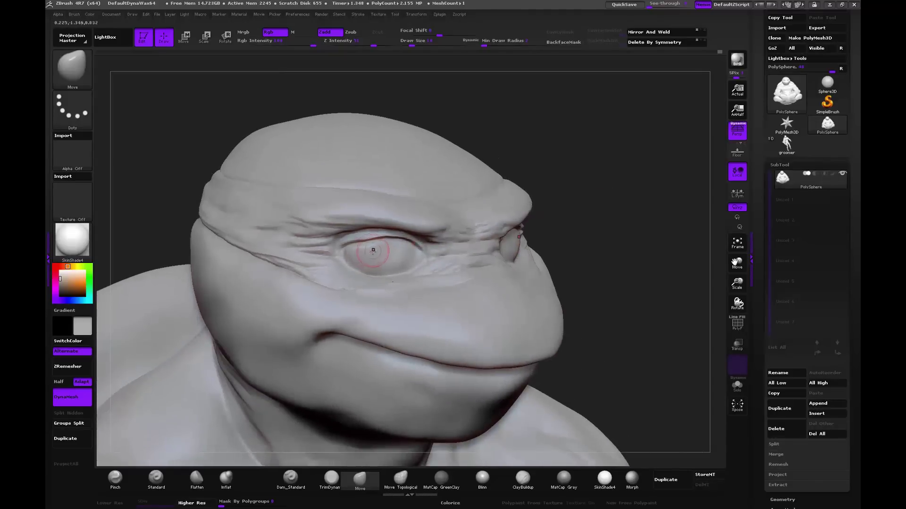
Step: Smooth the left eye area and pick an orange colour for the head
key("shift")
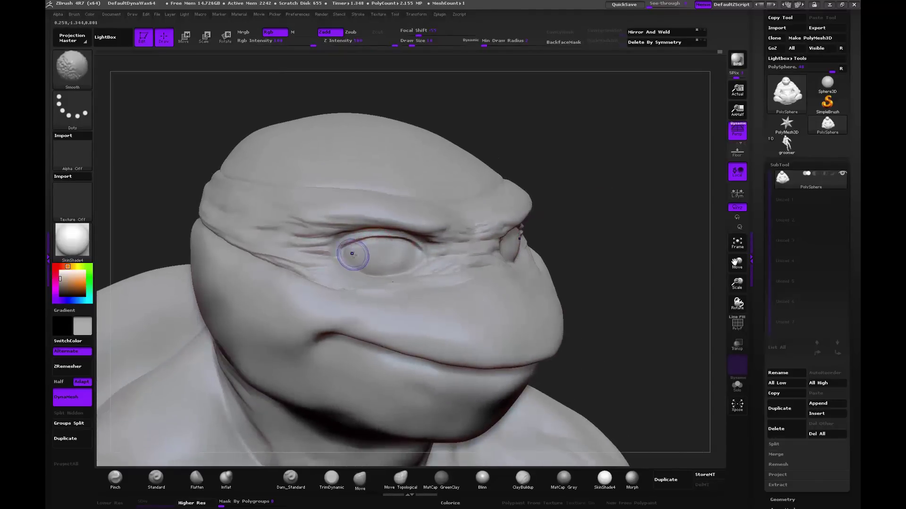
left_click_drag(361, 251, 382, 242, "shift")
left_click_drag(598, 235, 538, 238)
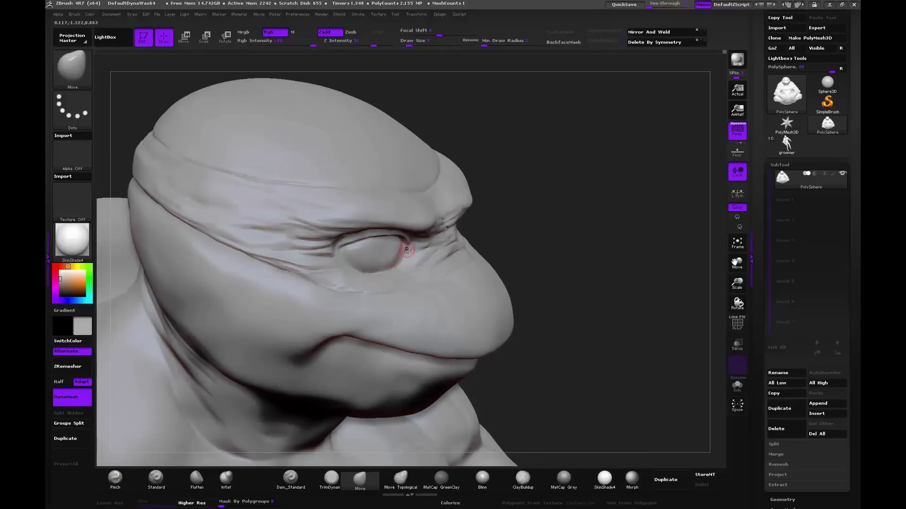
left_click_drag(67, 279, 82, 278)
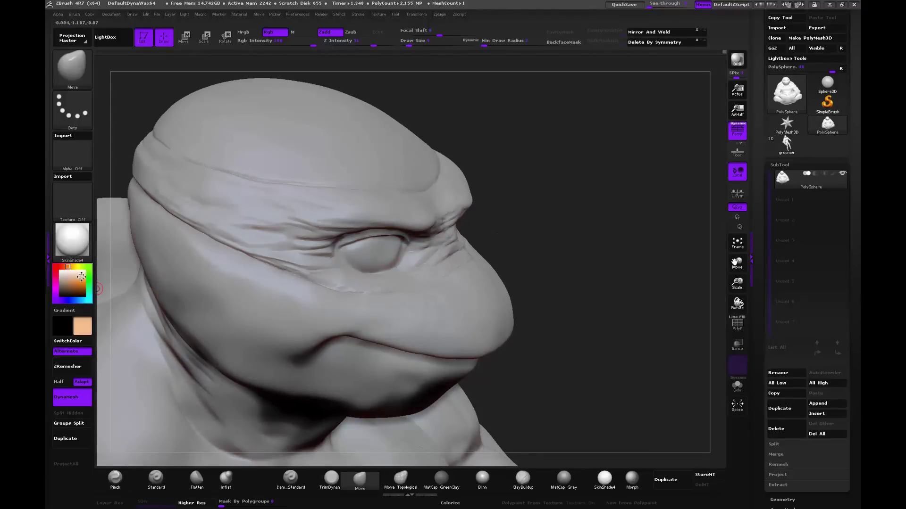
Step: Set the head colour to a saturated yellow
left_click(73, 266)
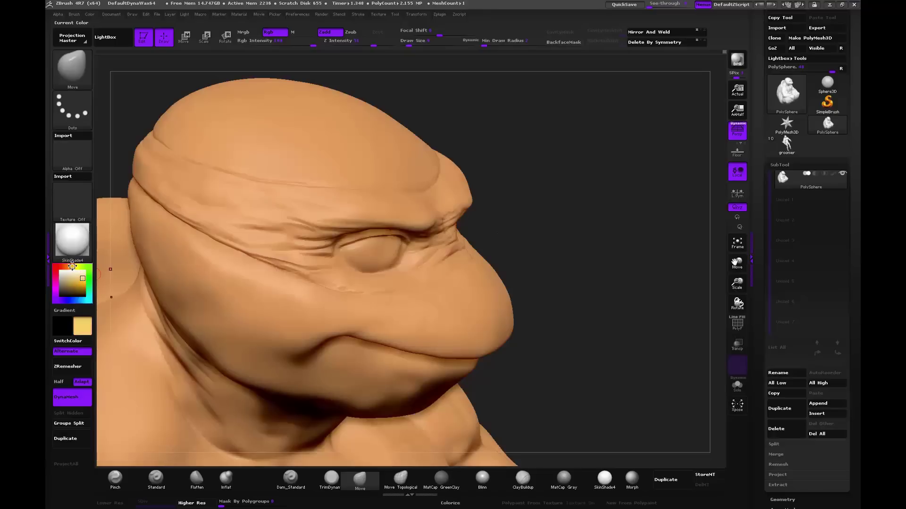
left_click(84, 281)
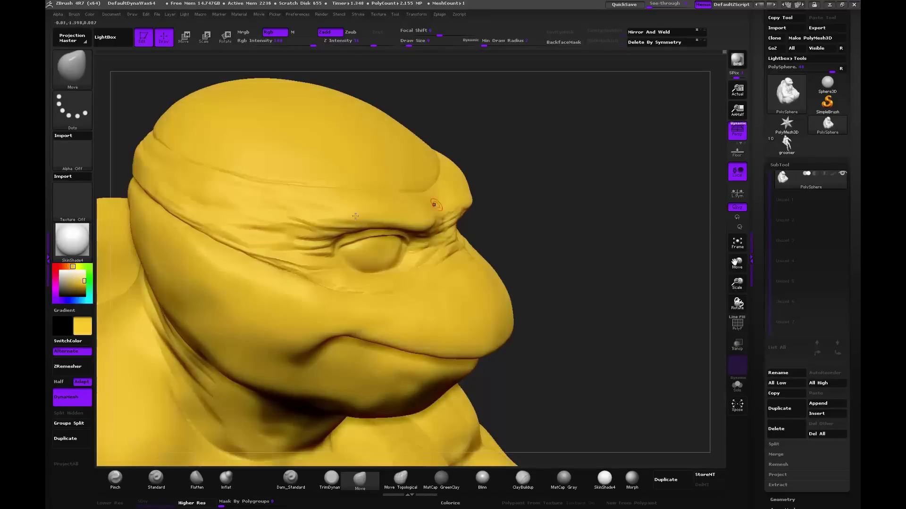
left_click_drag(522, 197, 498, 243)
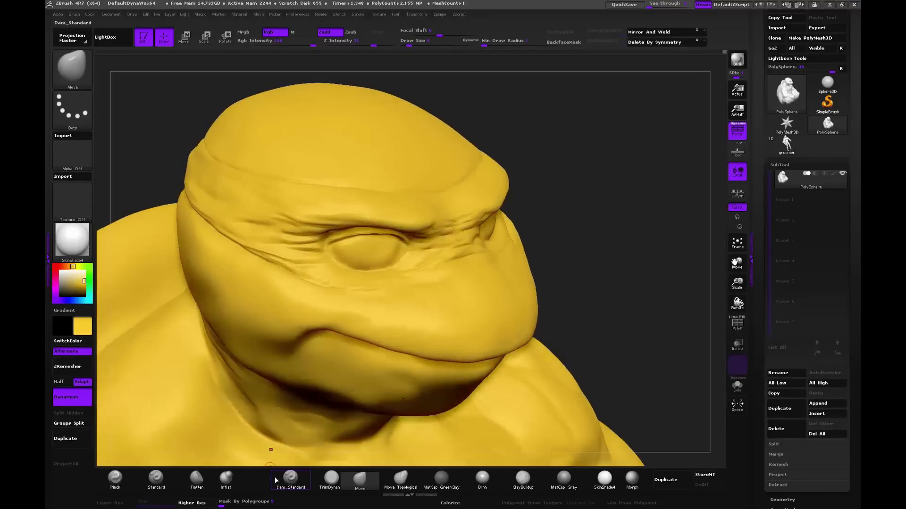
Step: Select the Dam_Standard brush and turn the head to face the camera
left_click(291, 479)
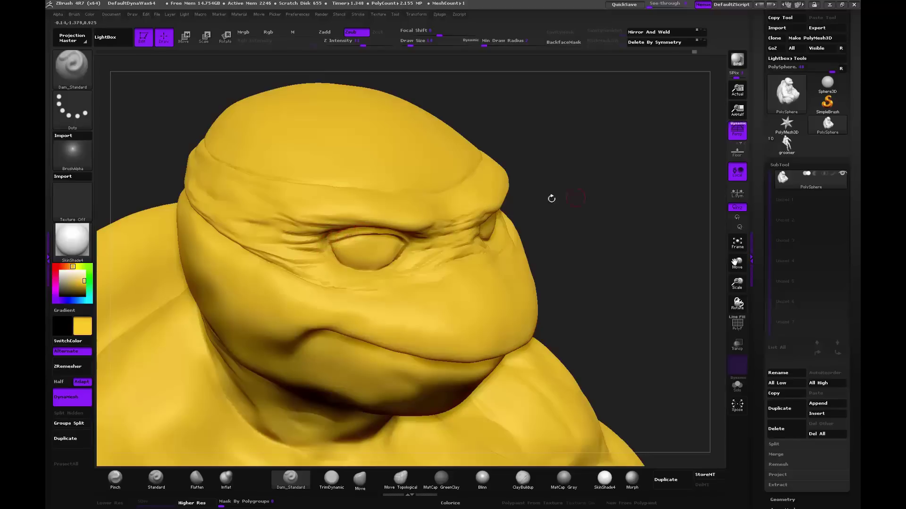
left_click_drag(550, 196, 350, 230)
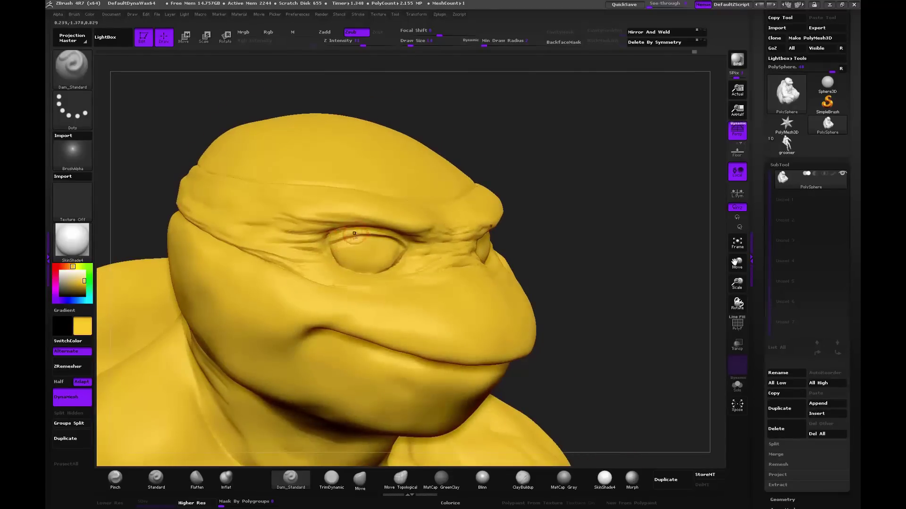
left_click_drag(338, 231, 409, 248)
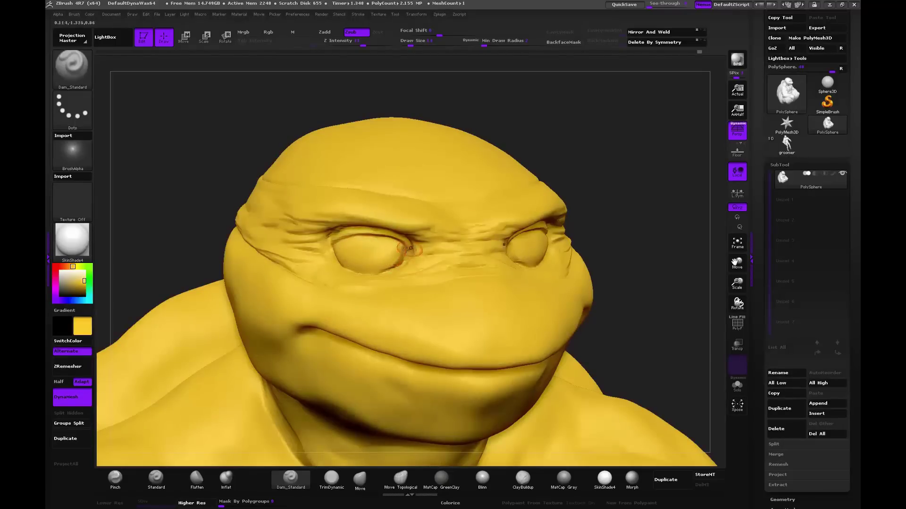
left_click_drag(409, 249, 537, 258)
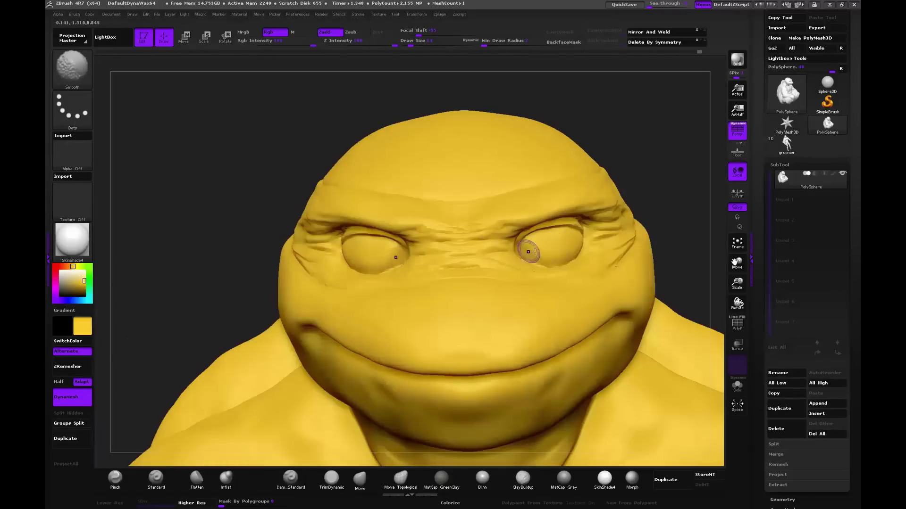
Step: With Move at sizes 19–62, reshape the left lower lid and eyelid and the right brow
left_click(360, 479)
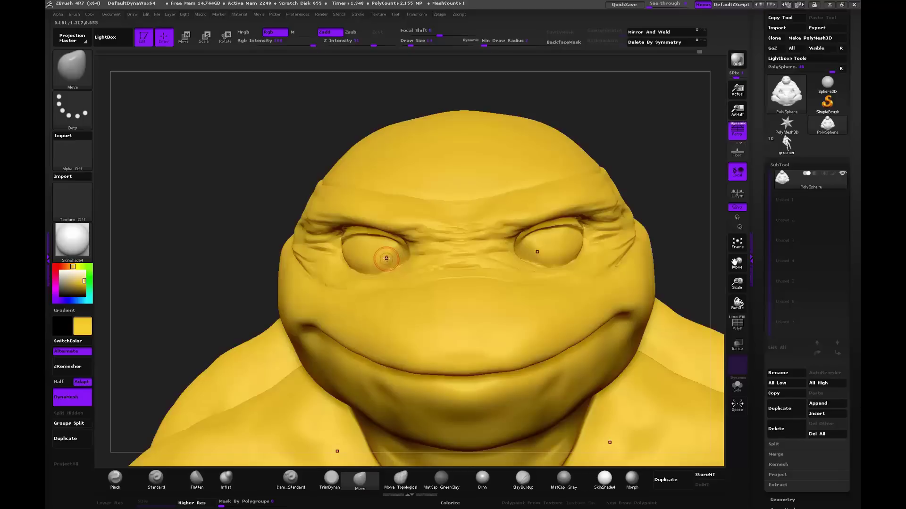
key("bracketright")
key("bracketright")
key("bracketleft")
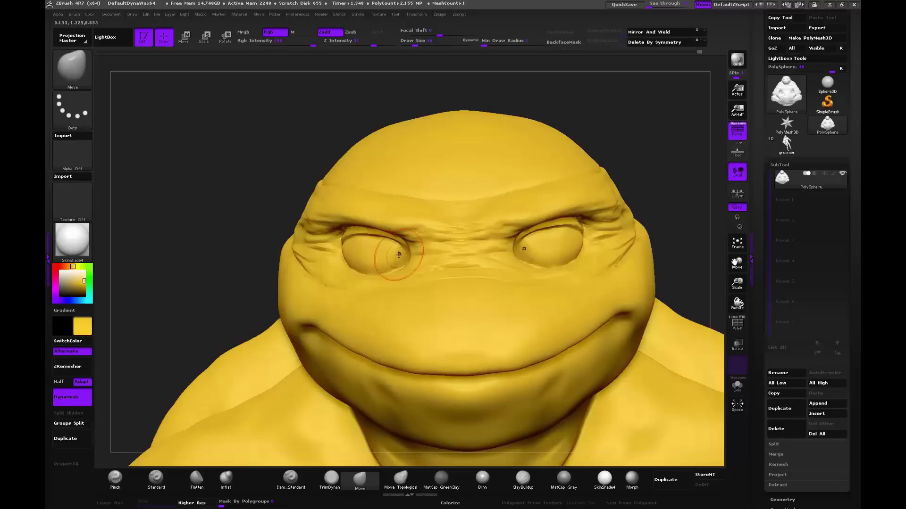
left_click_drag(395, 260, 399, 267)
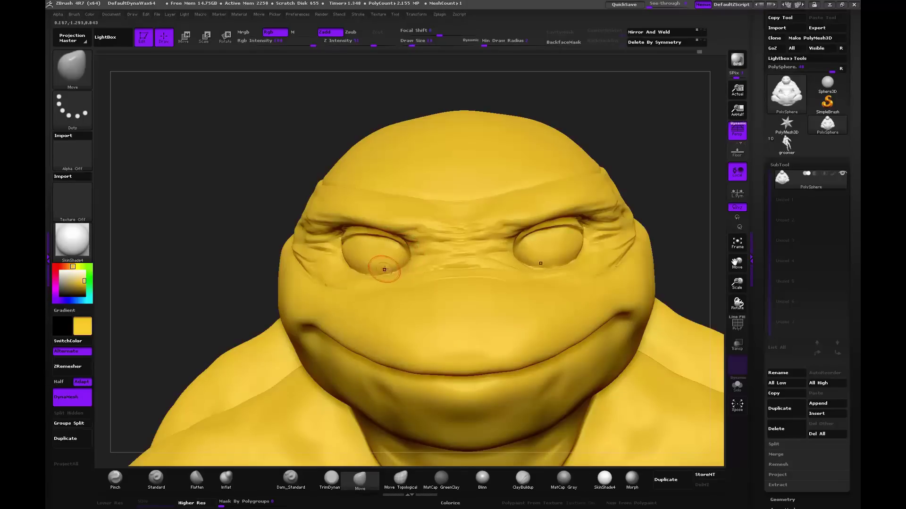
key("bracketright")
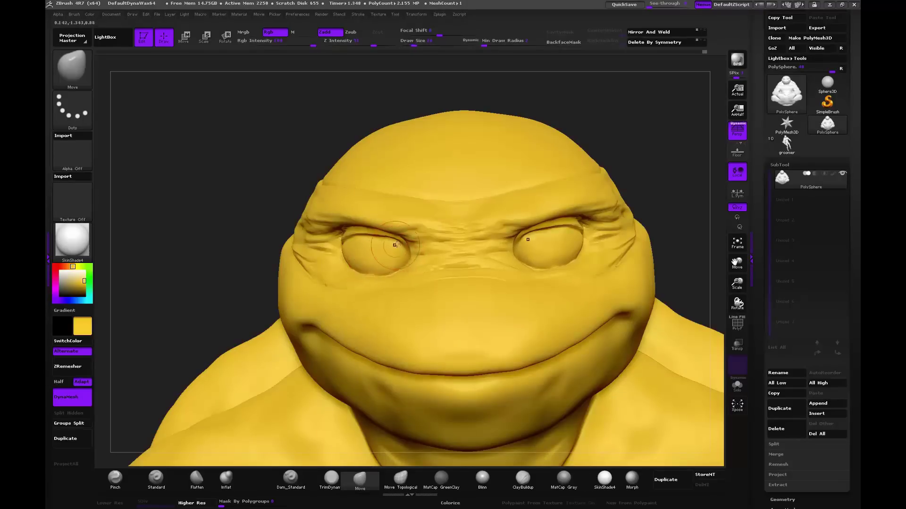
left_click_drag(376, 244, 380, 250)
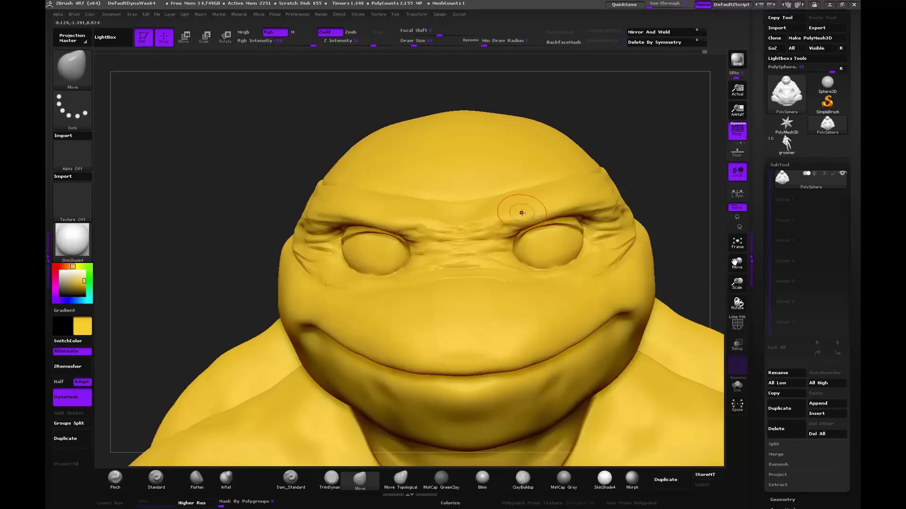
key("bracketright")
key("bracketright")
key("bracketright")
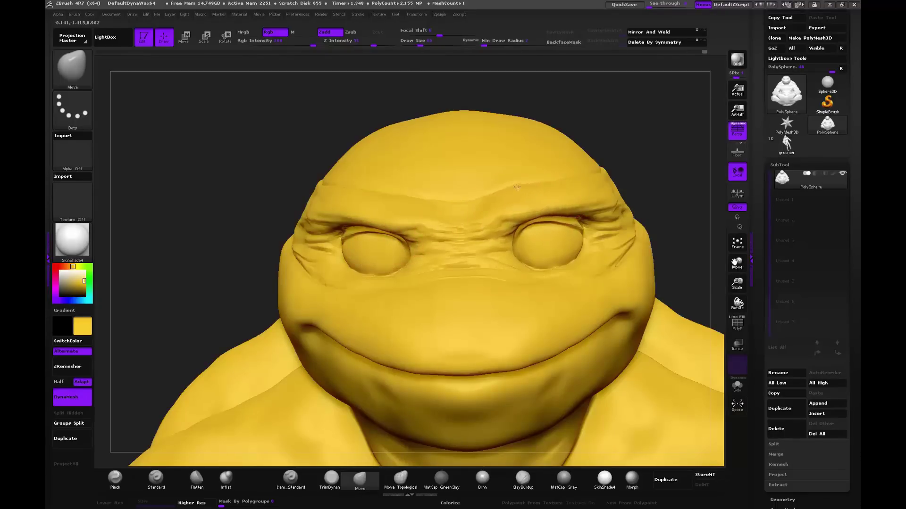
left_click_drag(525, 202, 496, 210)
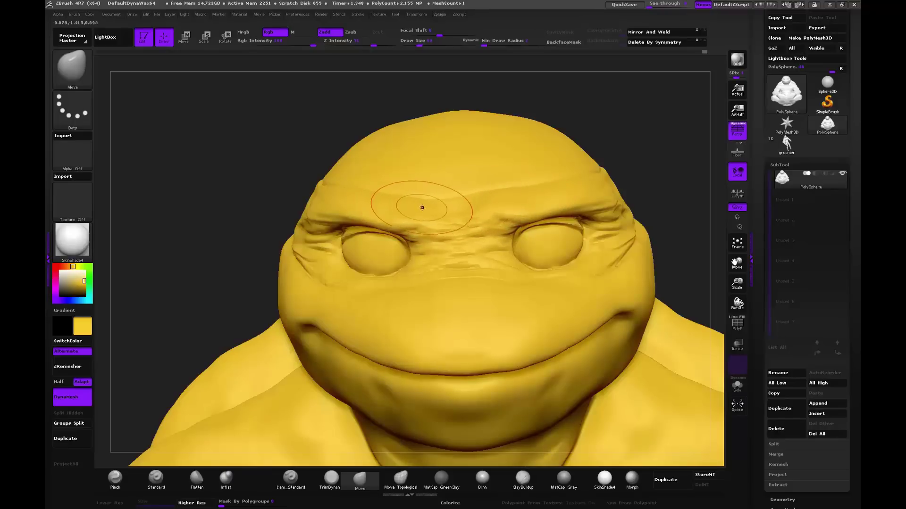
key("bracketleft")
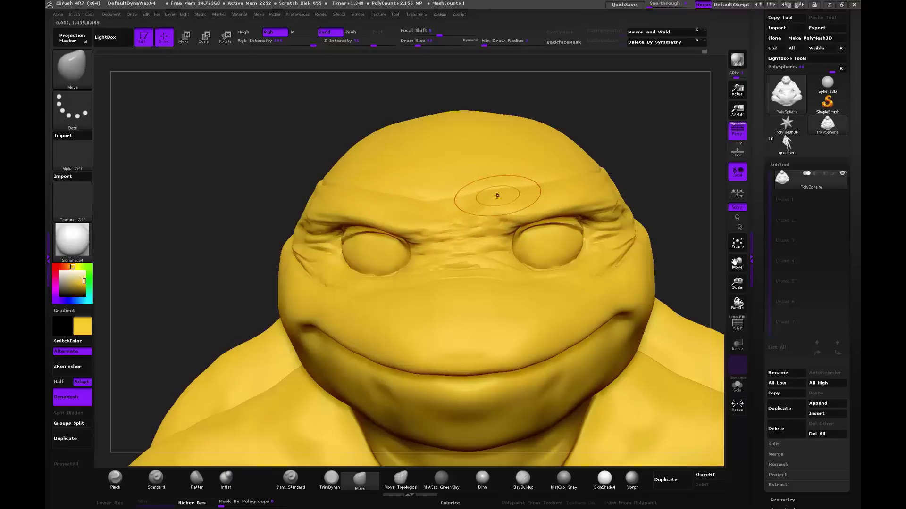
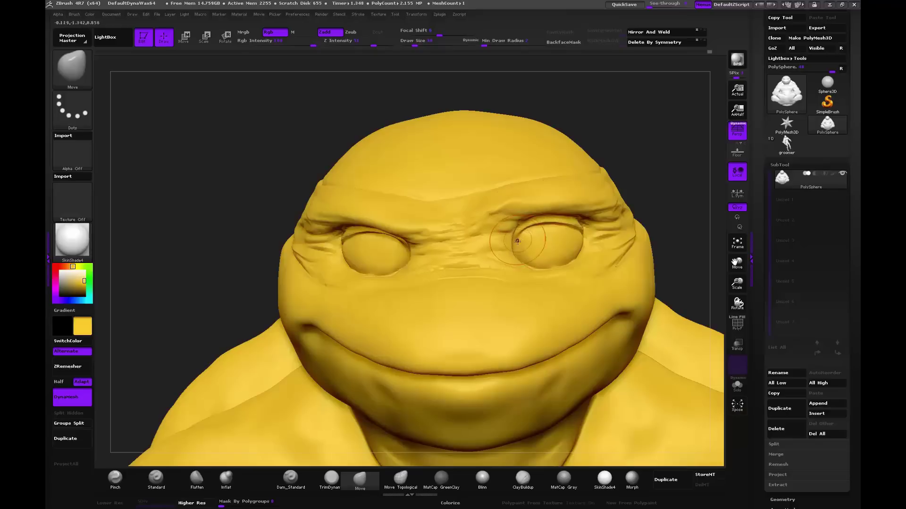
Step: Push deeper creases into the brow above the left eye and along both sides of the head band
mouse_move(646, 155)
left_mouse_down()
mouse_move(649, 140)
mouse_move(540, 203)
left_mouse_up()
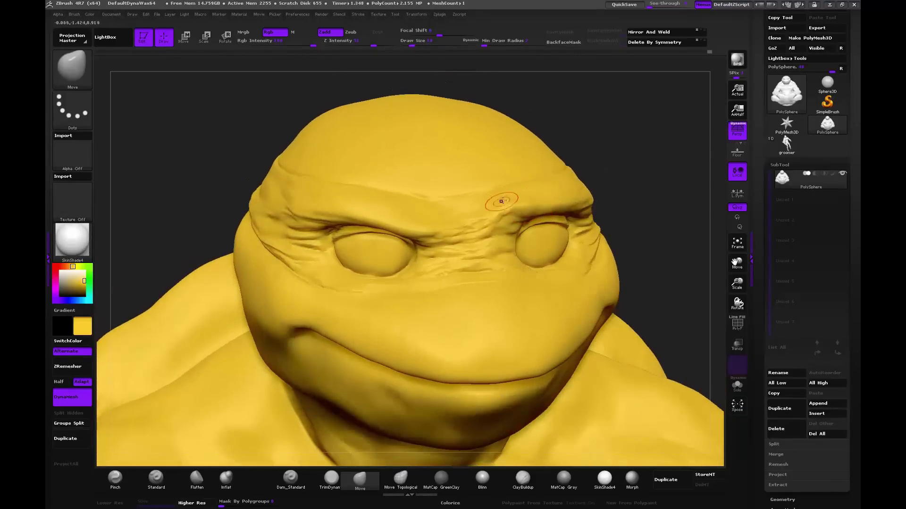
left_click_drag(624, 134, 518, 200)
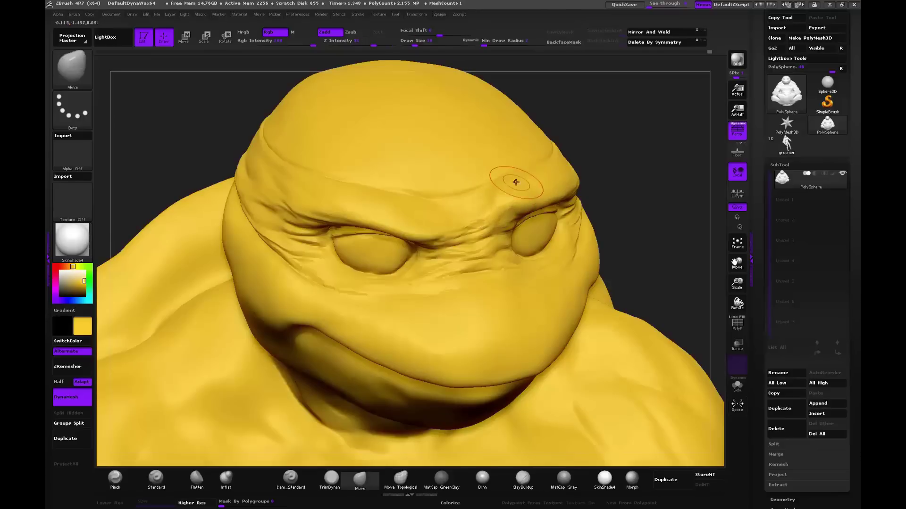
mouse_move(591, 146)
left_mouse_down()
mouse_move(545, 188)
mouse_move(601, 196)
mouse_move(573, 244)
mouse_move(385, 274)
left_mouse_up()
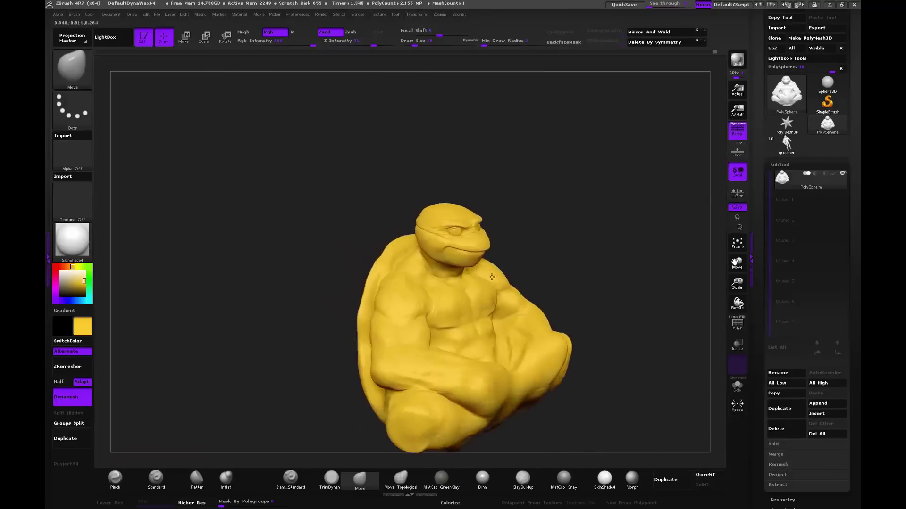
mouse_move(472, 292)
left_mouse_down()
mouse_move(545, 217)
mouse_move(574, 287)
mouse_move(568, 220)
left_mouse_up()
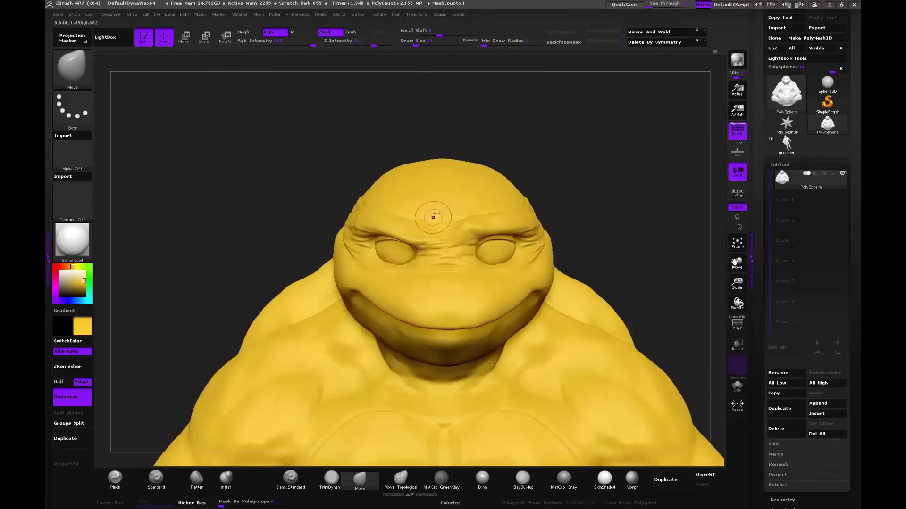
left_click_drag(431, 213, 420, 232)
left_click_drag(392, 156, 435, 192)
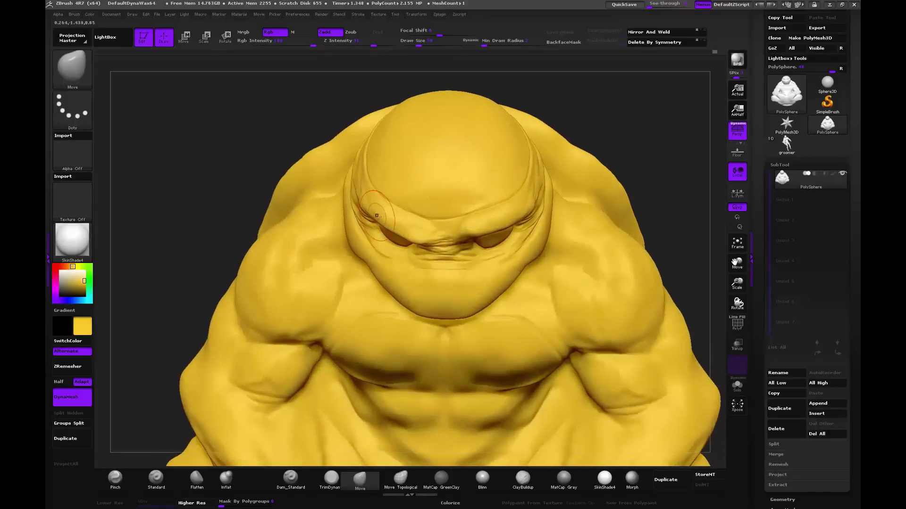
left_click_drag(362, 207, 367, 220)
left_click_drag(533, 208, 527, 206)
Step: Deepen the furrow across the forehead and left brow with the Move brush
left_click_drag(651, 142, 537, 198)
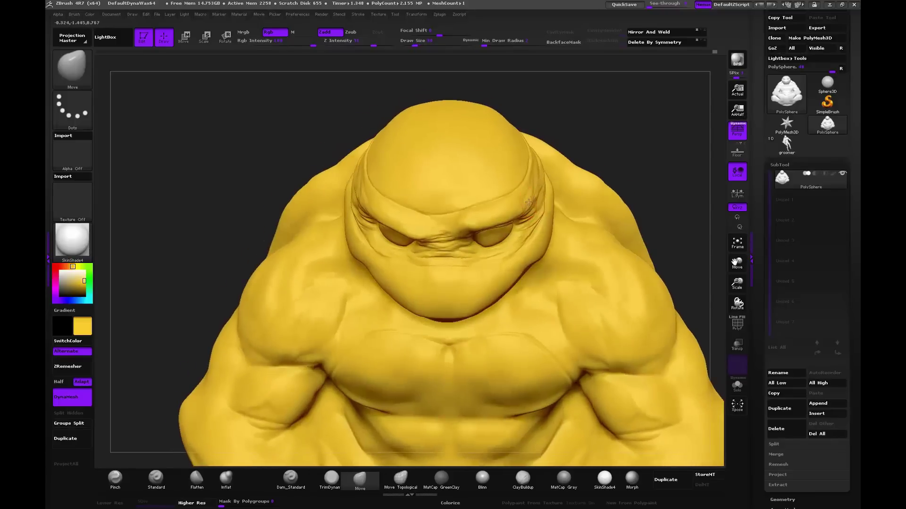
left_click_drag(594, 132, 556, 156)
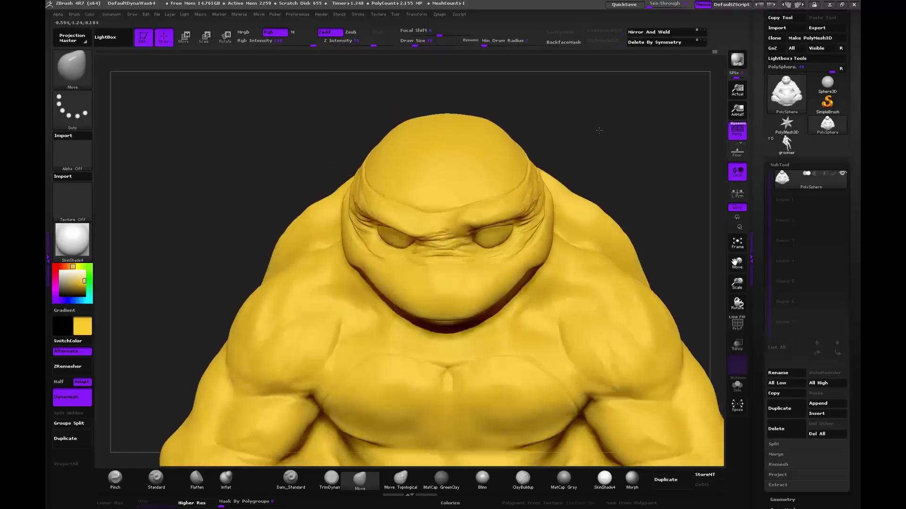
left_click_drag(501, 201, 519, 196)
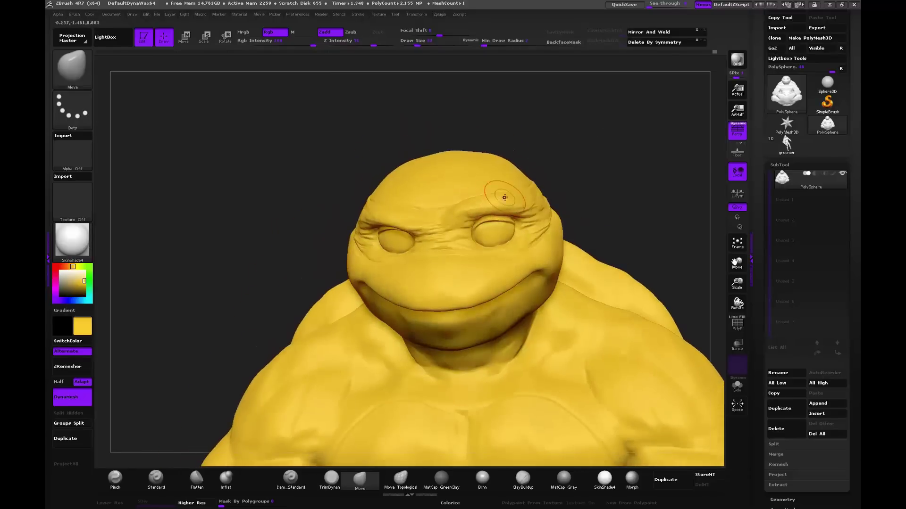
left_click_drag(443, 214, 417, 217)
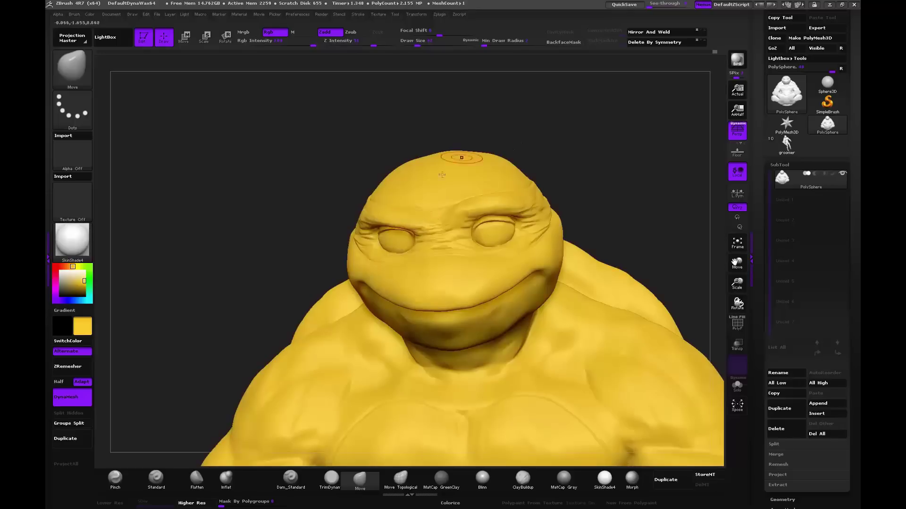
Step: Orbit around the head to inspect the brow and both sides from several angles
left_click_drag(481, 156, 487, 121)
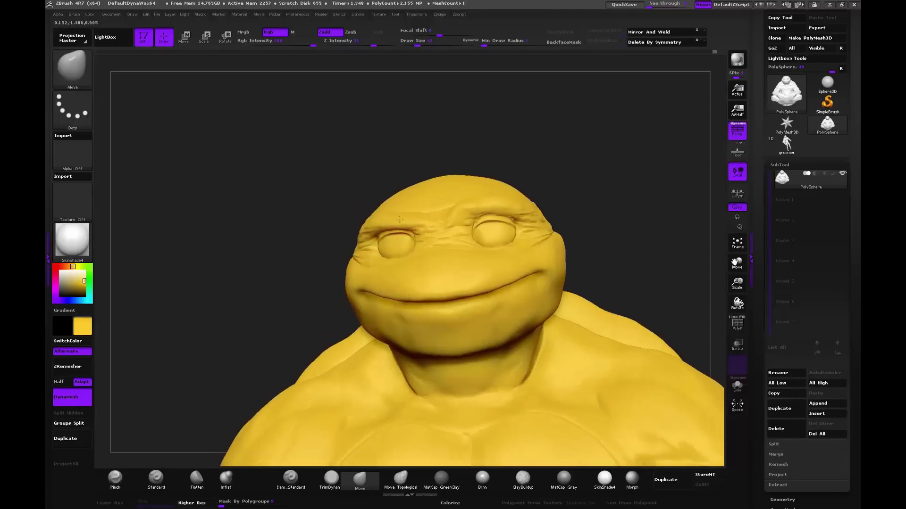
left_click_drag(373, 156, 371, 198)
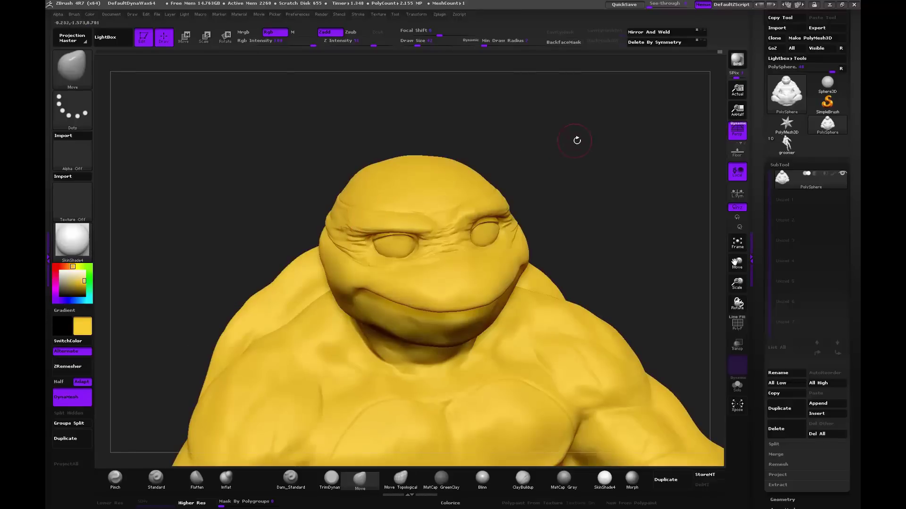
mouse_move(576, 138)
left_mouse_down()
mouse_move(565, 139)
mouse_move(575, 163)
mouse_move(425, 222)
left_mouse_up()
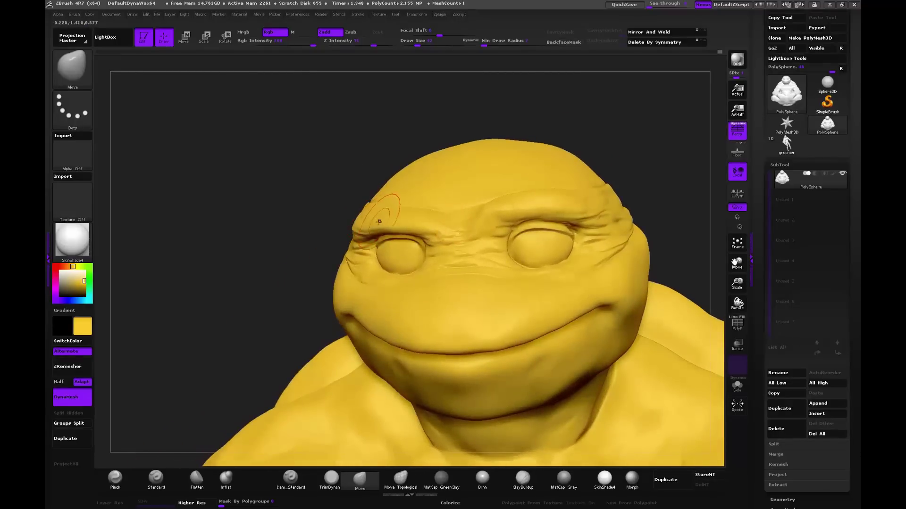
left_click_drag(348, 217, 359, 231)
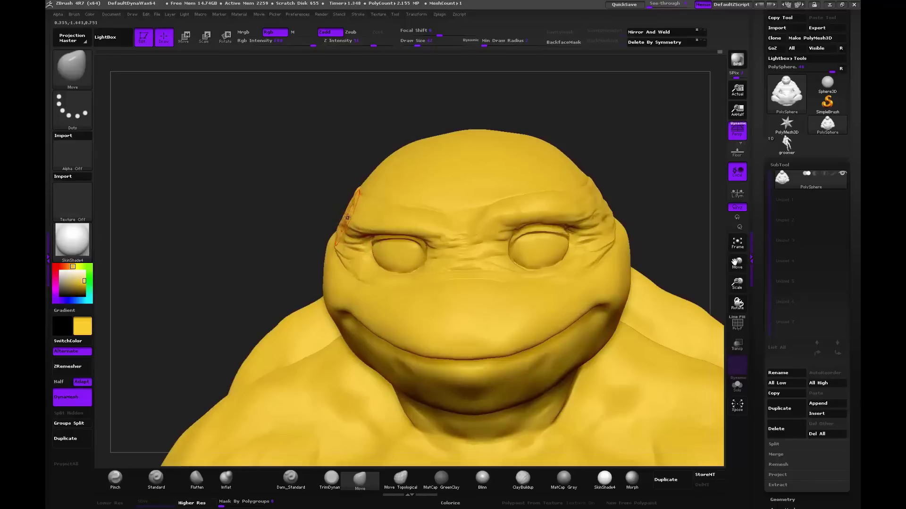
left_click_drag(297, 196, 345, 218)
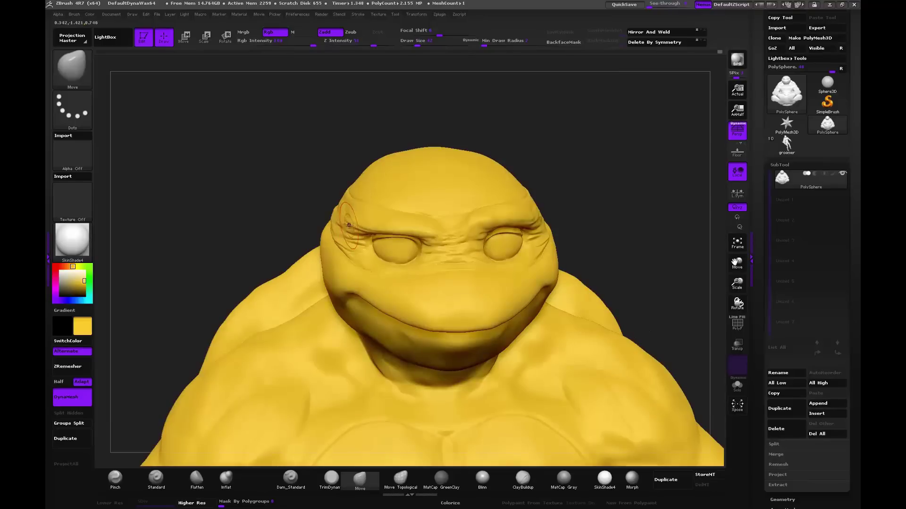
mouse_move(600, 140)
left_mouse_down()
mouse_move(608, 150)
mouse_move(643, 127)
mouse_move(598, 141)
mouse_move(566, 198)
left_mouse_up()
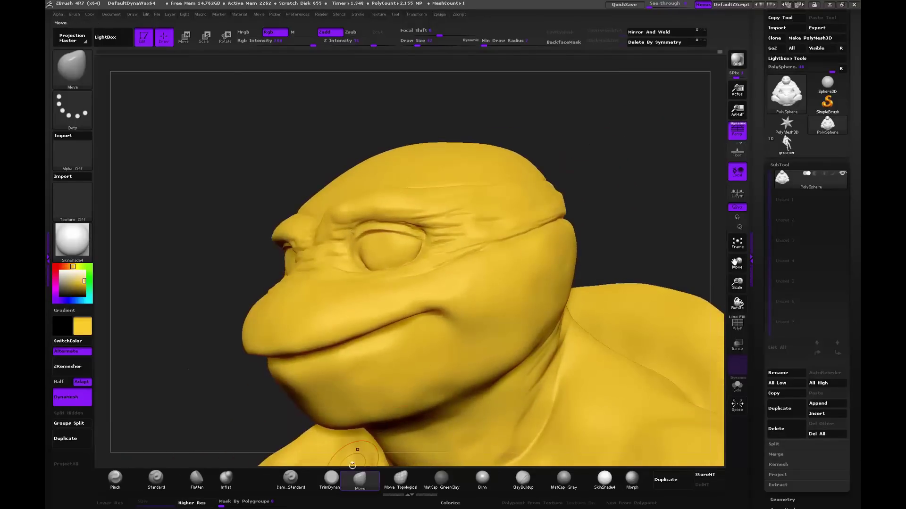
Step: Select the Dam_Standard brush and orbit the view to frame the eyes and brow
left_click(290, 477)
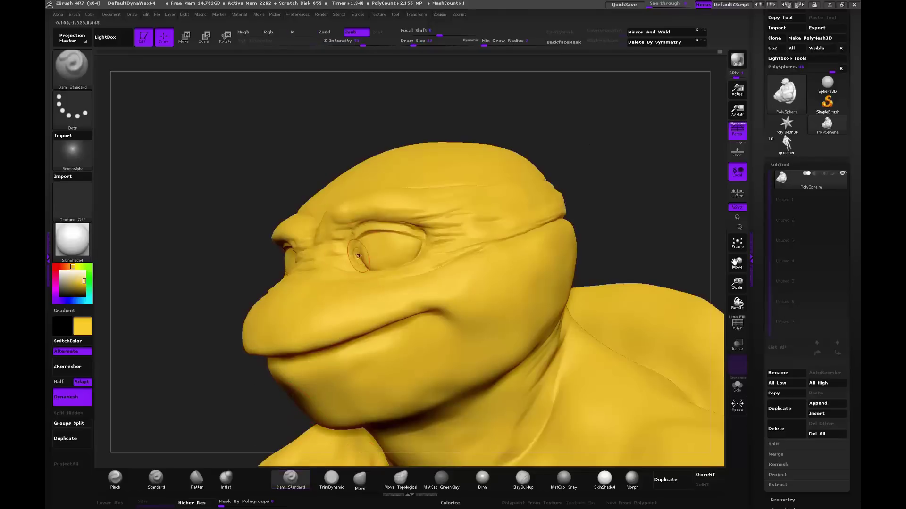
left_click_drag(224, 269, 345, 266)
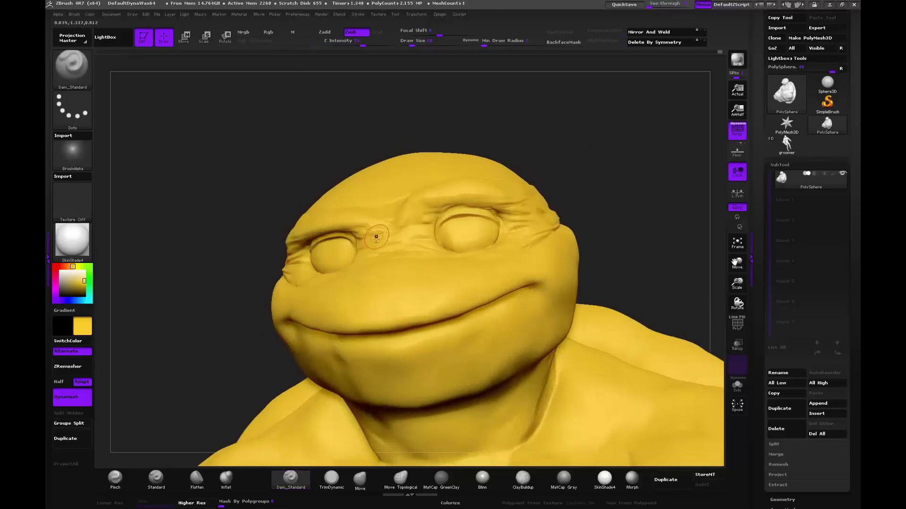
mouse_move(581, 128)
left_mouse_down()
mouse_move(518, 144)
mouse_move(387, 239)
left_mouse_up()
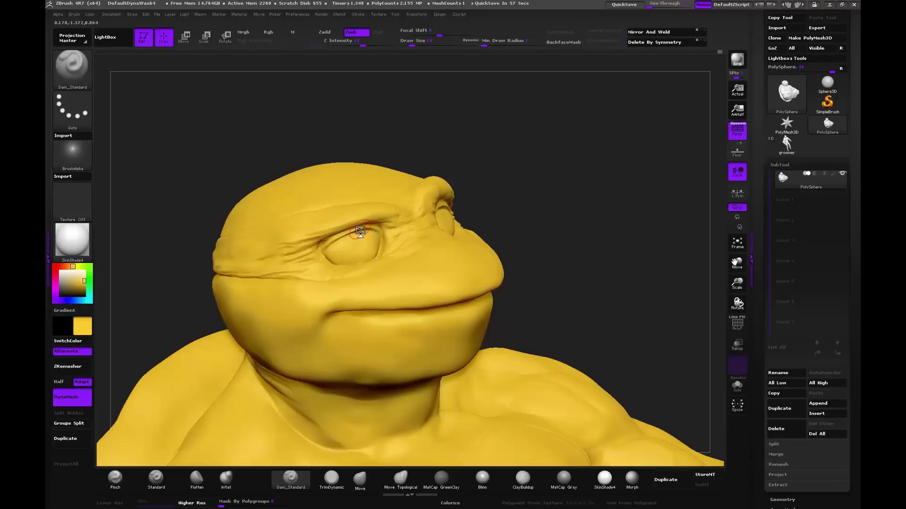
mouse_move(502, 202)
left_mouse_down()
mouse_move(521, 226)
mouse_move(496, 245)
left_mouse_up()
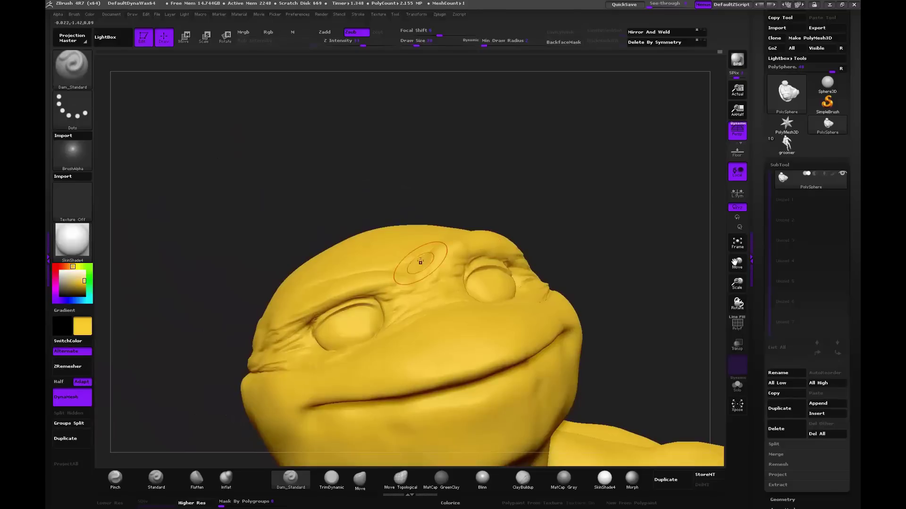
left_click(360, 479)
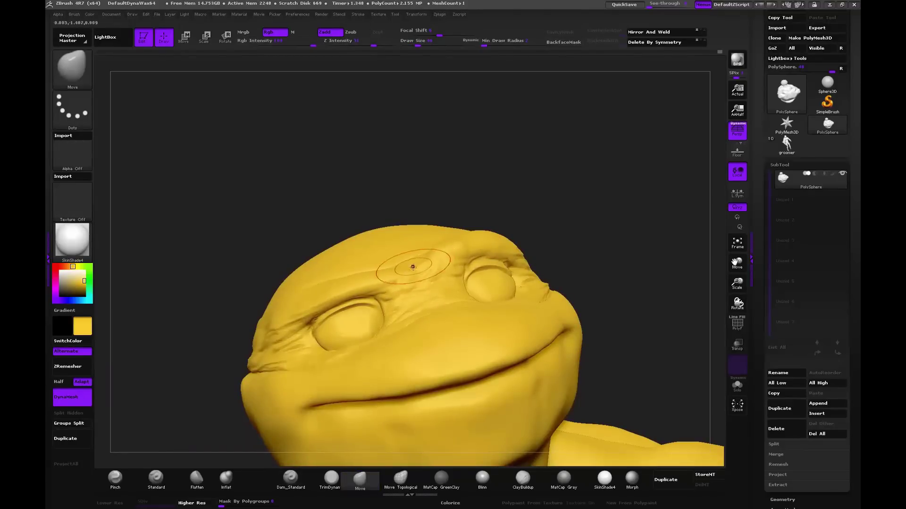
mouse_move(489, 190)
left_mouse_down()
mouse_move(509, 176)
mouse_move(434, 262)
left_mouse_up()
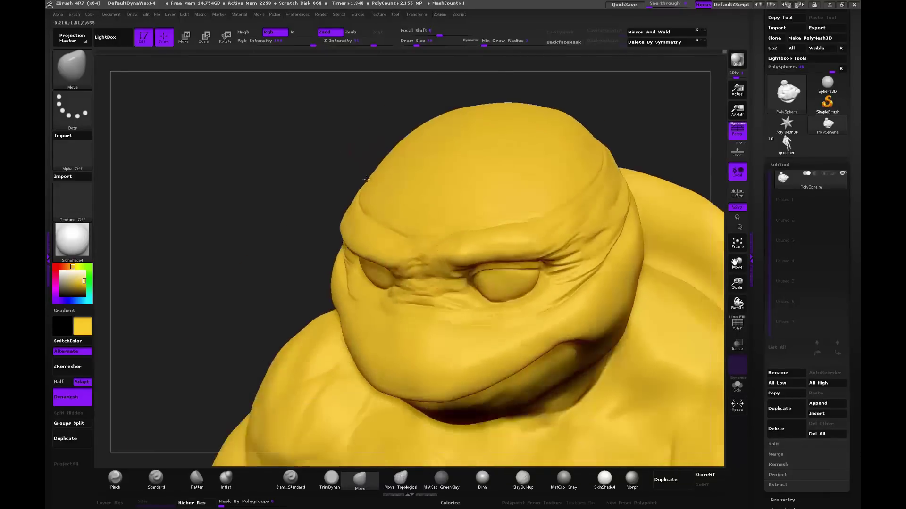
left_click_drag(431, 200, 416, 255)
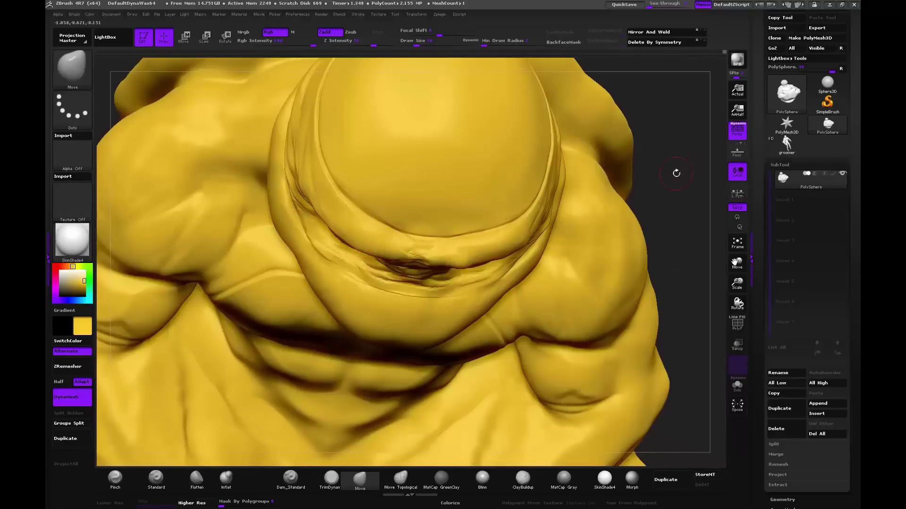
left_click_drag(676, 173, 570, 220)
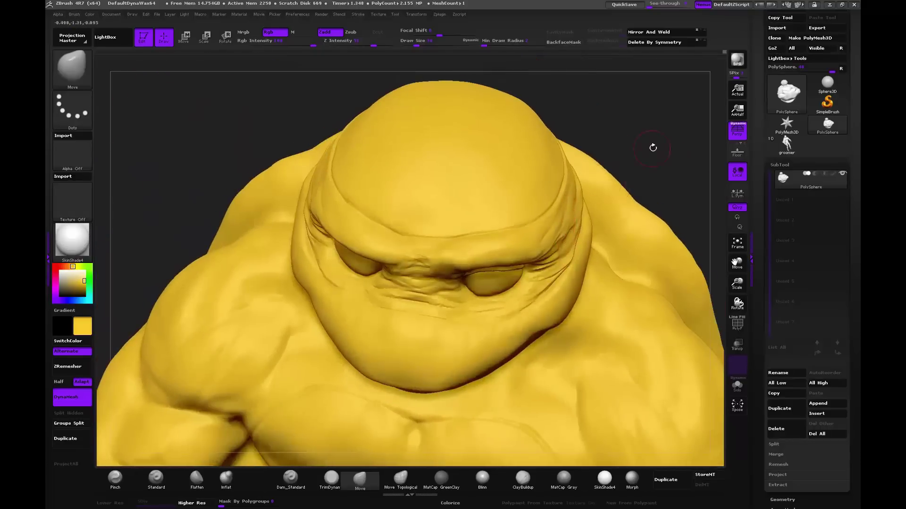
left_click_drag(653, 147, 593, 196)
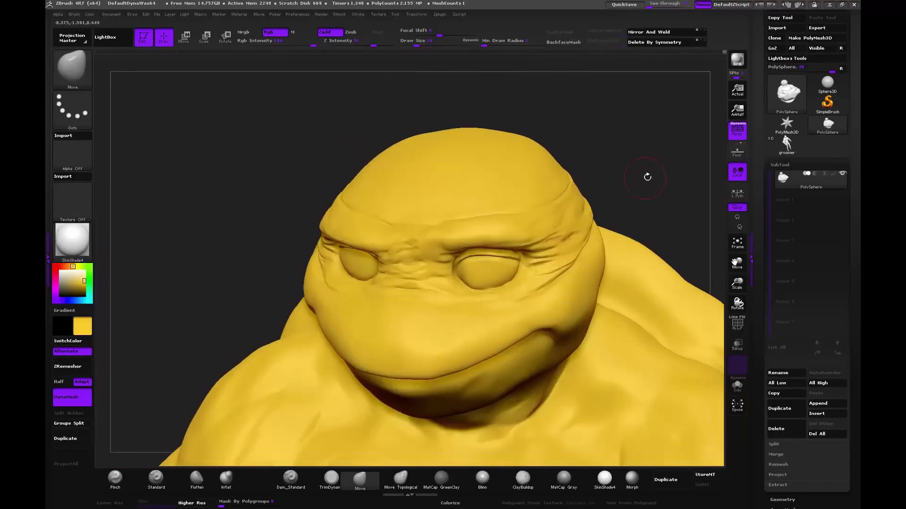
left_click_drag(647, 176, 635, 146)
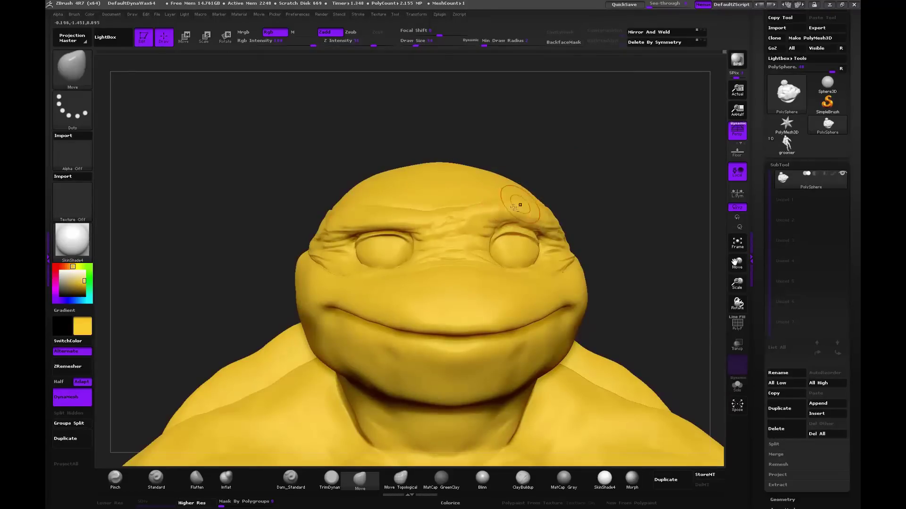
left_click_drag(511, 202, 397, 222)
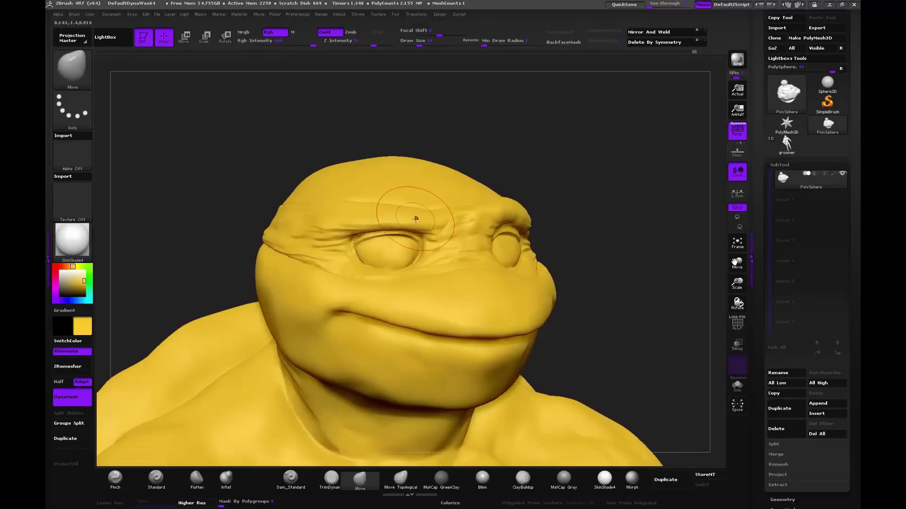
left_click_drag(570, 172, 550, 177)
left_click_drag(401, 233, 406, 252)
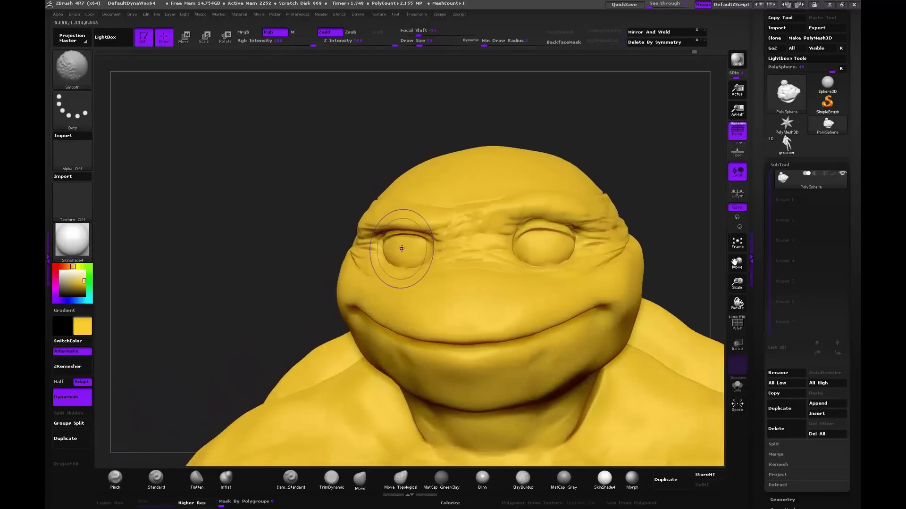
left_click_drag(543, 234, 549, 250)
mouse_move(651, 184)
left_mouse_down()
mouse_move(662, 187)
mouse_move(547, 246)
left_mouse_up()
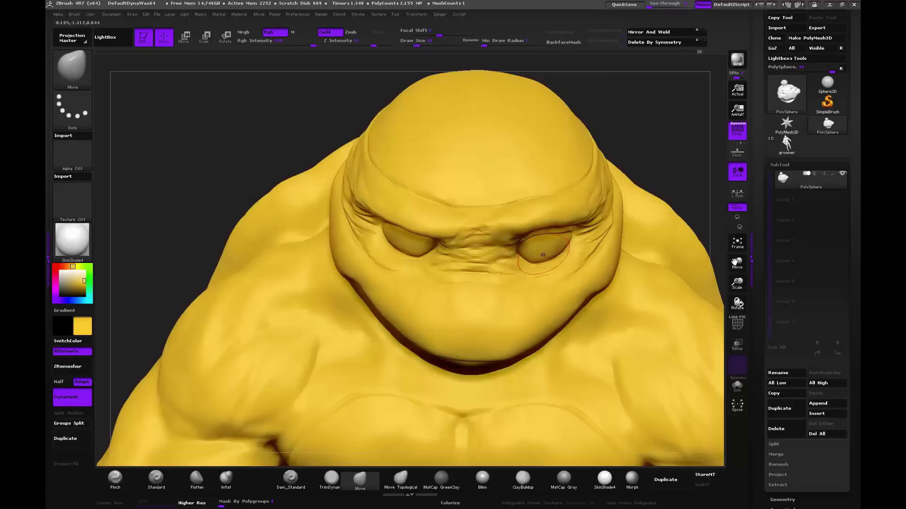
mouse_move(543, 245)
left_mouse_down()
mouse_move(533, 259)
mouse_move(522, 256)
left_mouse_up()
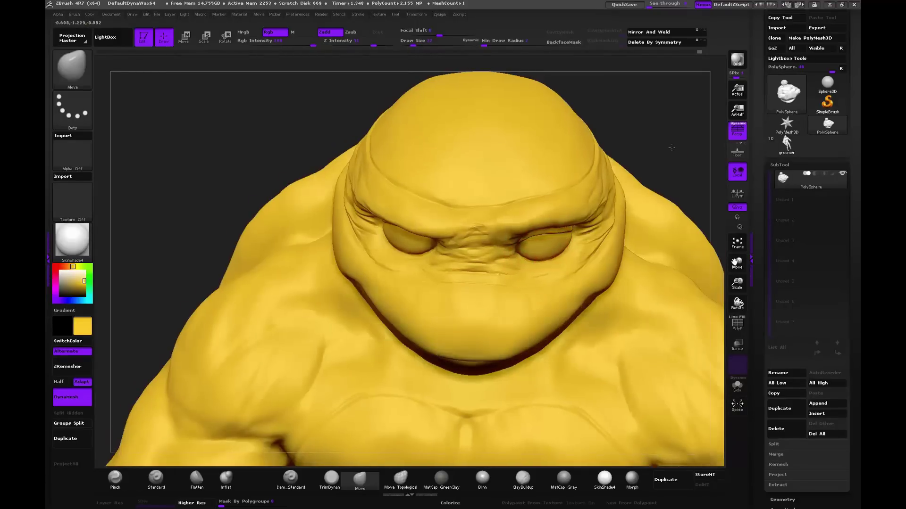
mouse_move(686, 150)
left_mouse_down()
mouse_move(668, 129)
mouse_move(661, 138)
left_mouse_up()
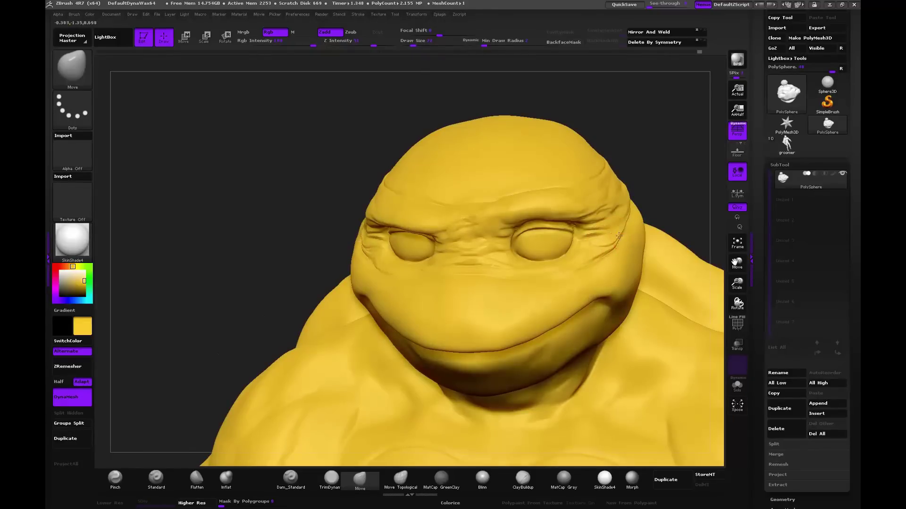
left_click_drag(664, 180, 613, 241)
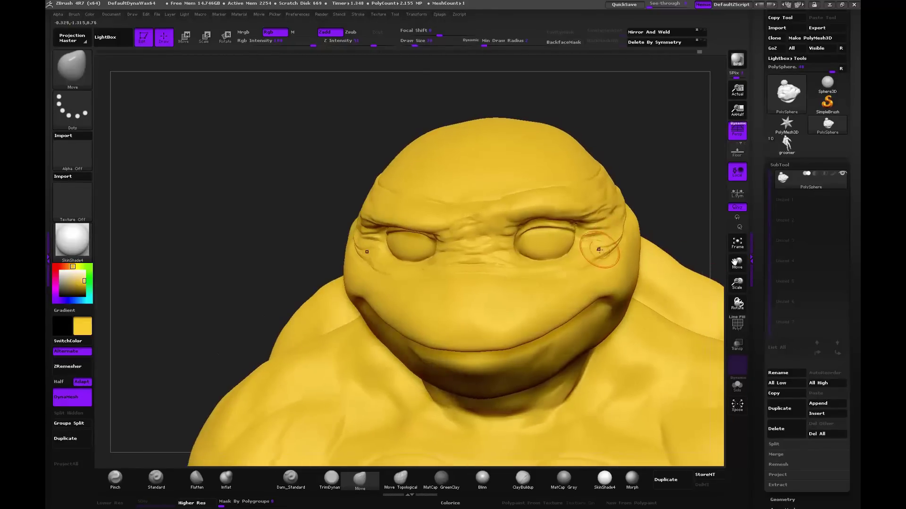
left_click_drag(647, 194, 642, 198)
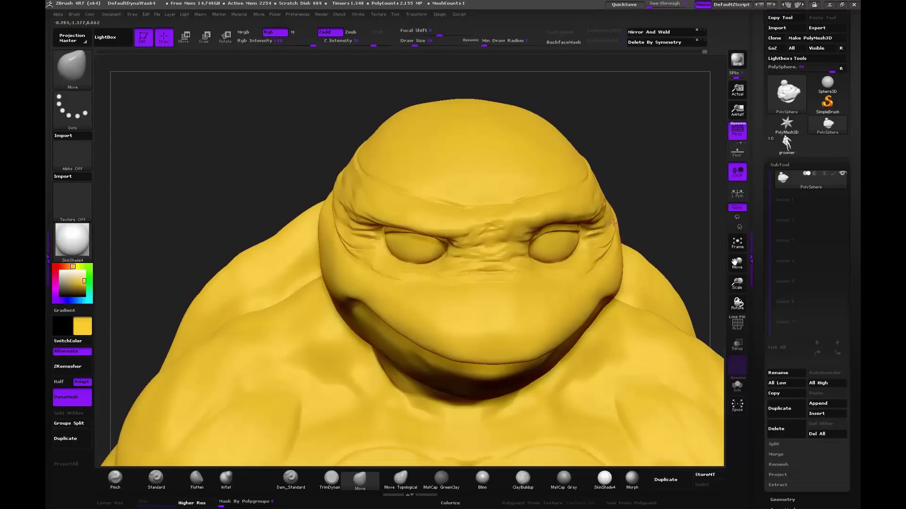
left_click_drag(629, 209, 617, 211)
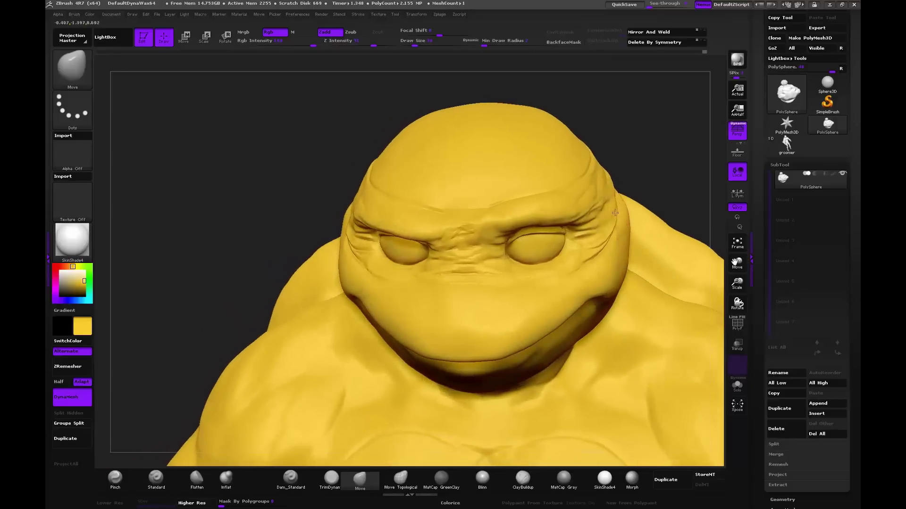
left_click_drag(633, 174, 621, 191)
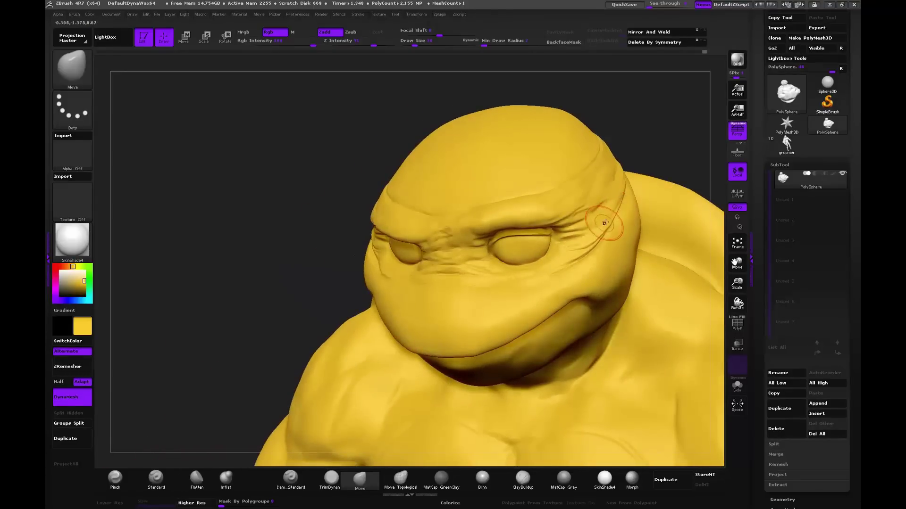
left_click_drag(647, 130, 490, 194)
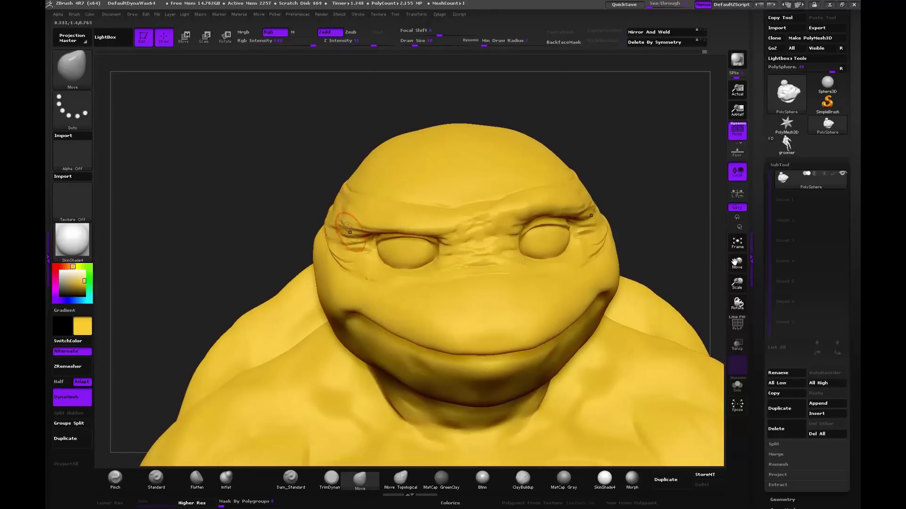
Step: Carve a deeper crease along the left brow with Dam_Standard, Shift-smoothing in between
left_click(290, 479)
mouse_move(319, 187)
left_mouse_down()
mouse_move(377, 232)
mouse_move(393, 230)
left_mouse_up()
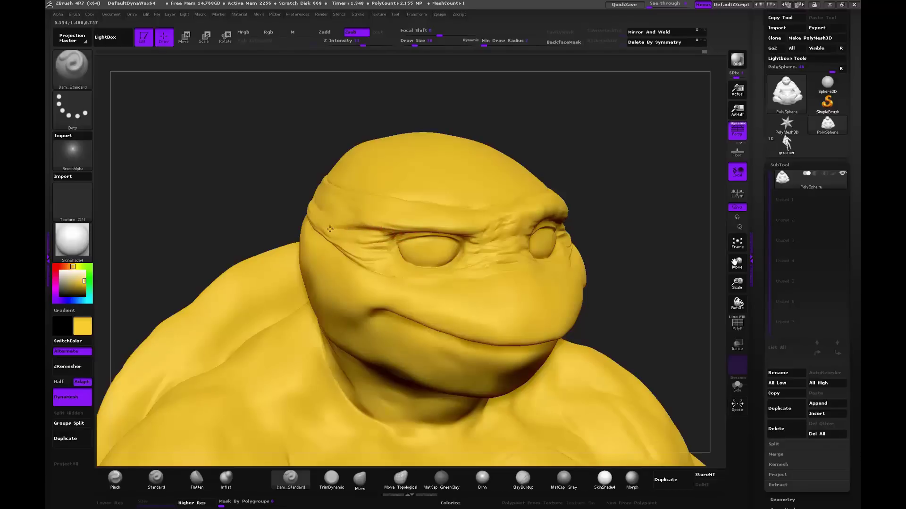
left_click_drag(389, 232, 361, 234)
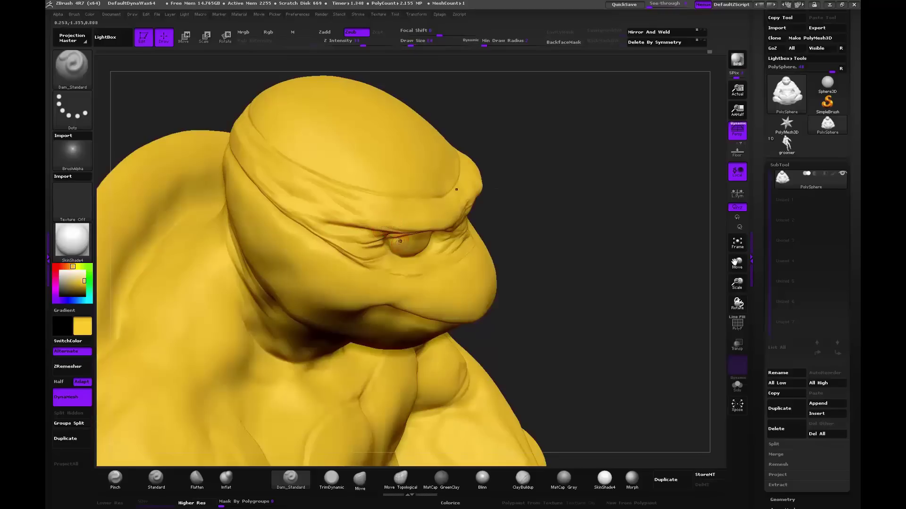
left_click_drag(401, 221, 337, 215)
key("shift")
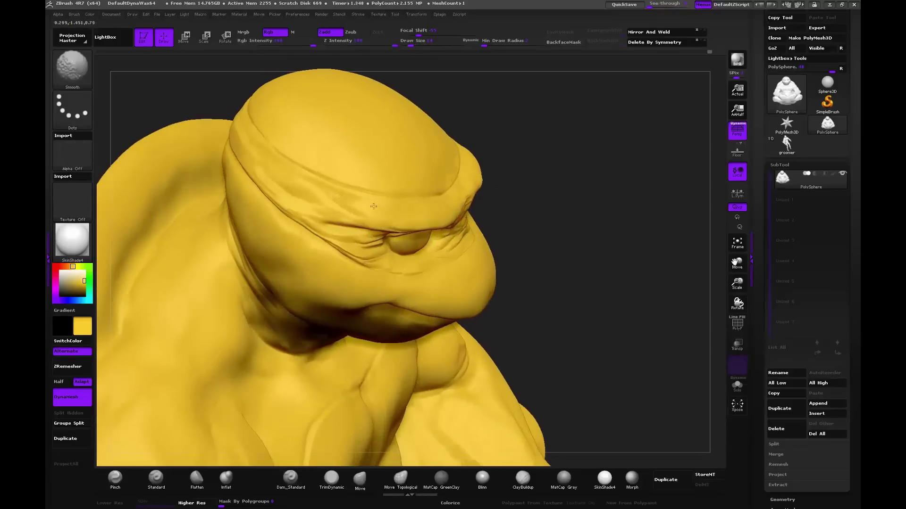
mouse_move(542, 222)
left_mouse_down()
mouse_move(594, 123)
mouse_move(366, 248)
left_mouse_up()
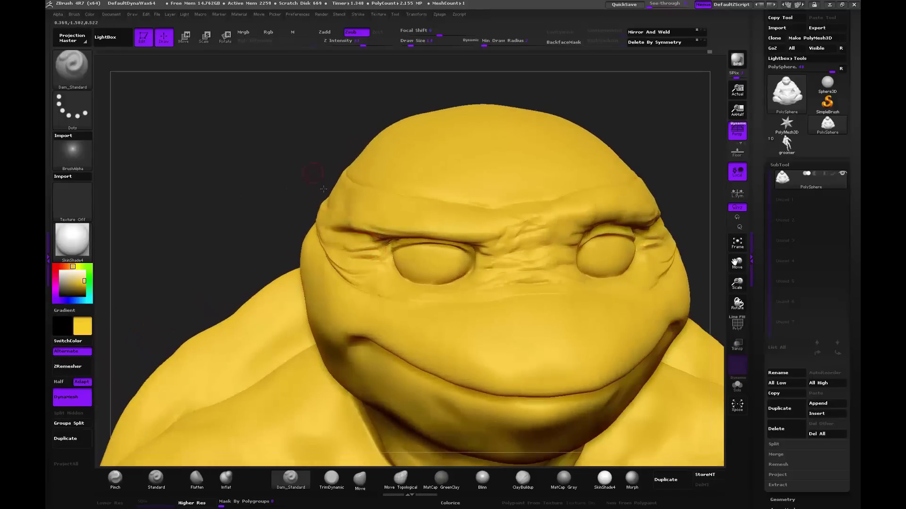
left_click_drag(323, 188, 330, 216)
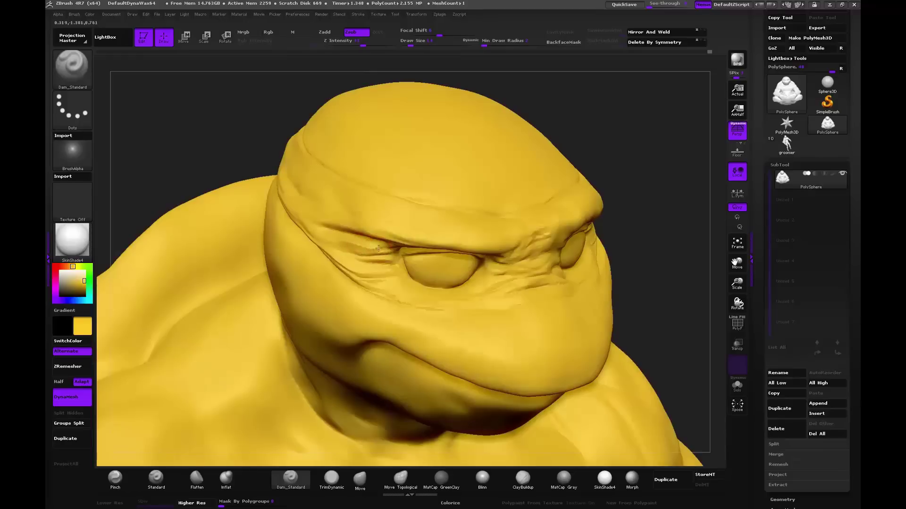
left_click_drag(378, 249, 333, 238)
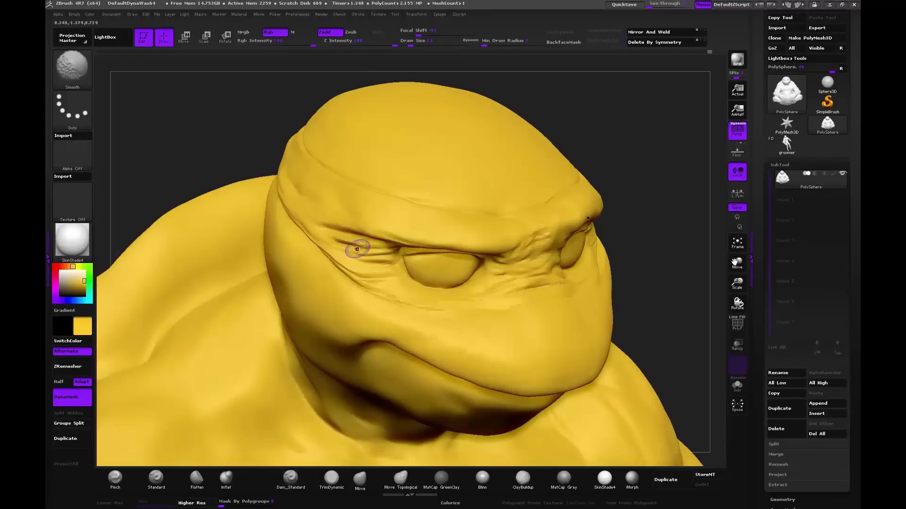
Step: Shift-smooth the brow creases and review the head from frontal, top and side views
mouse_move(643, 223)
left_mouse_down()
mouse_move(636, 198)
mouse_move(642, 209)
mouse_move(477, 227)
left_mouse_up()
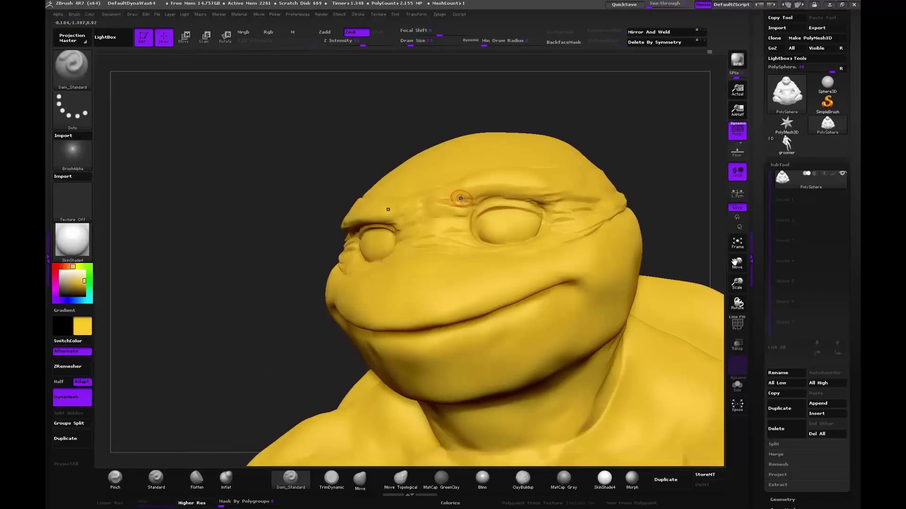
left_click_drag(577, 94, 454, 205)
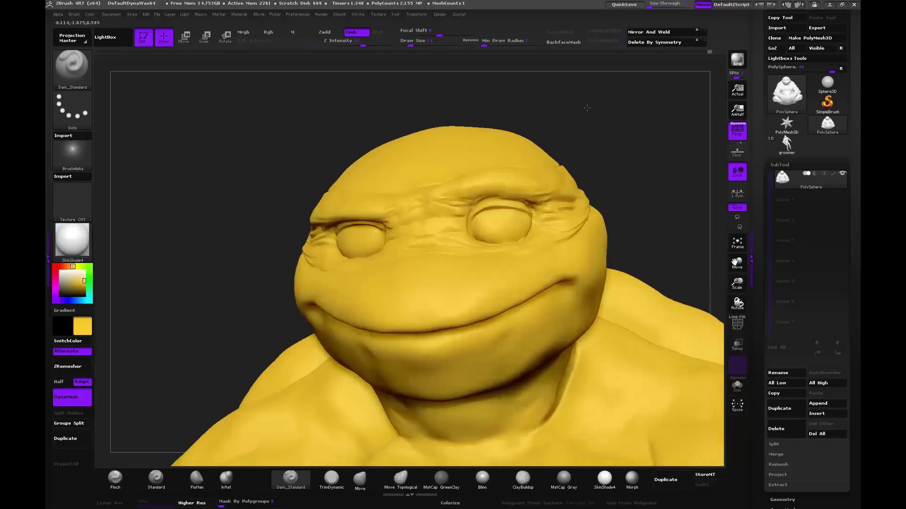
key("shift")
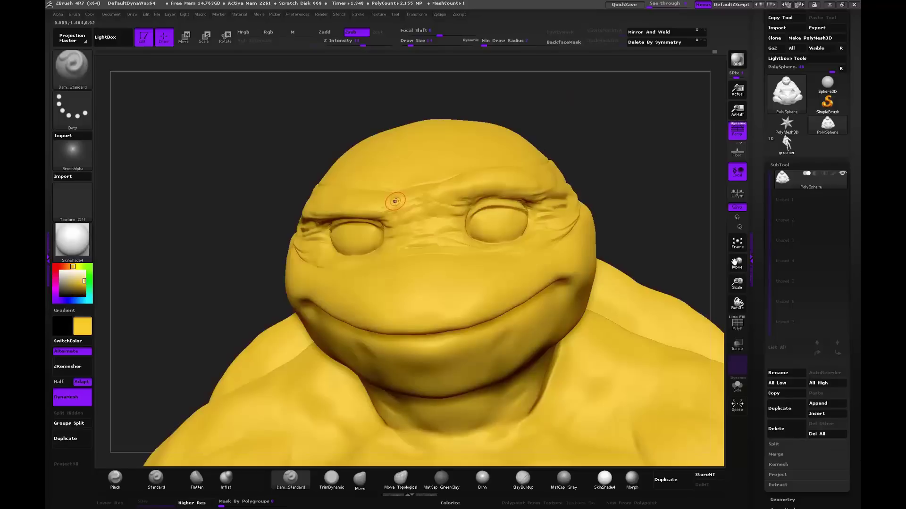
key("shift")
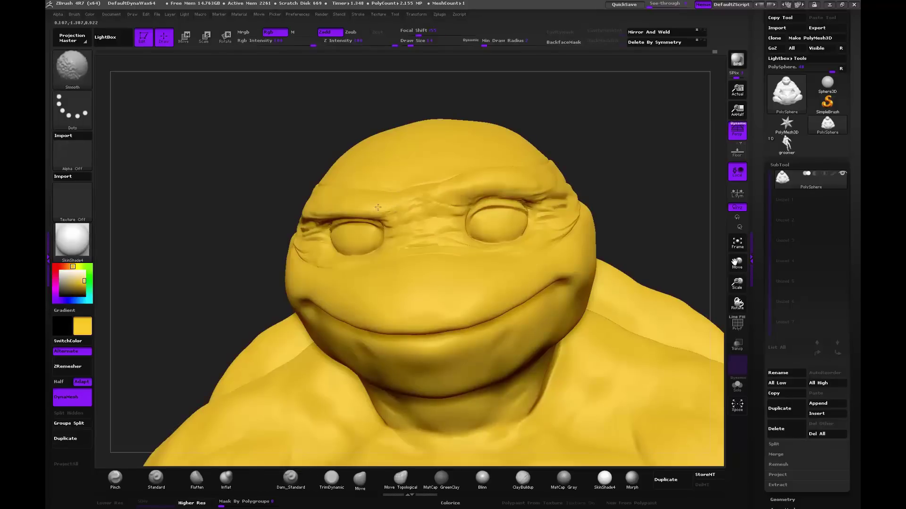
mouse_move(566, 112)
left_mouse_down()
mouse_move(552, 115)
mouse_move(601, 124)
mouse_move(421, 196)
left_mouse_up()
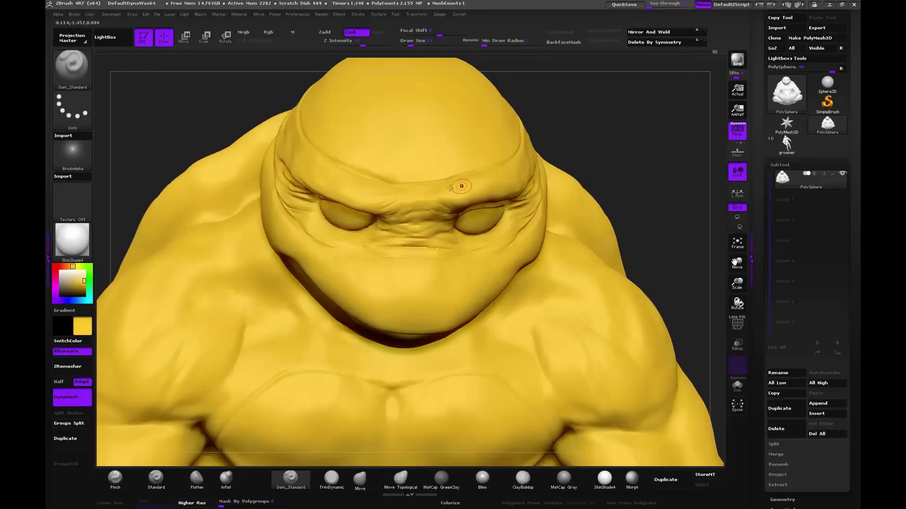
mouse_move(588, 121)
left_mouse_down()
mouse_move(586, 113)
mouse_move(513, 201)
left_mouse_up()
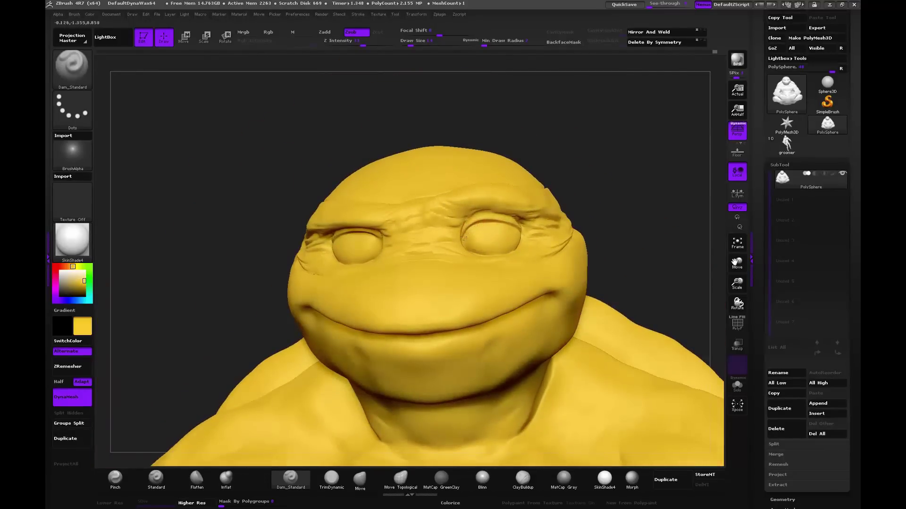
left_click_drag(469, 230, 386, 450)
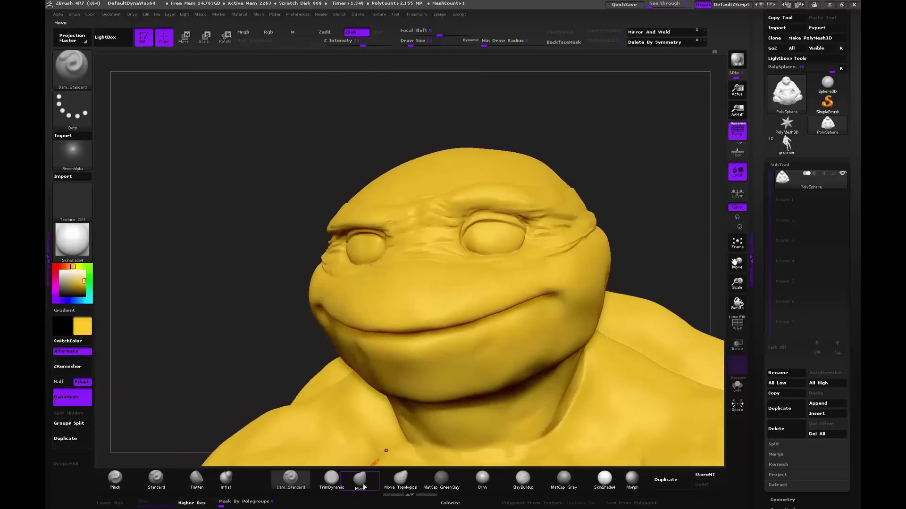
Step: With an enlarged Move brush, push the chin and curve the right mouth corner into a grin
left_click(362, 482)
key("bracketright")
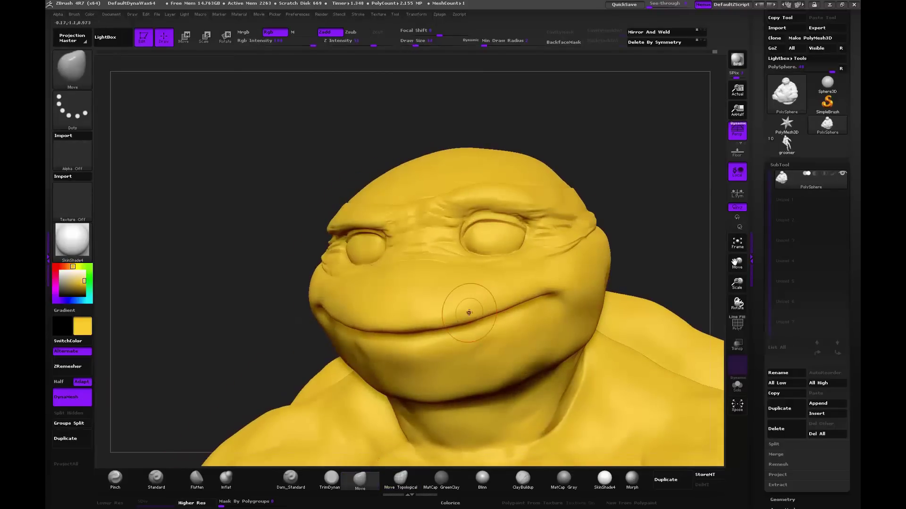
key("bracketright")
key("bracketright")
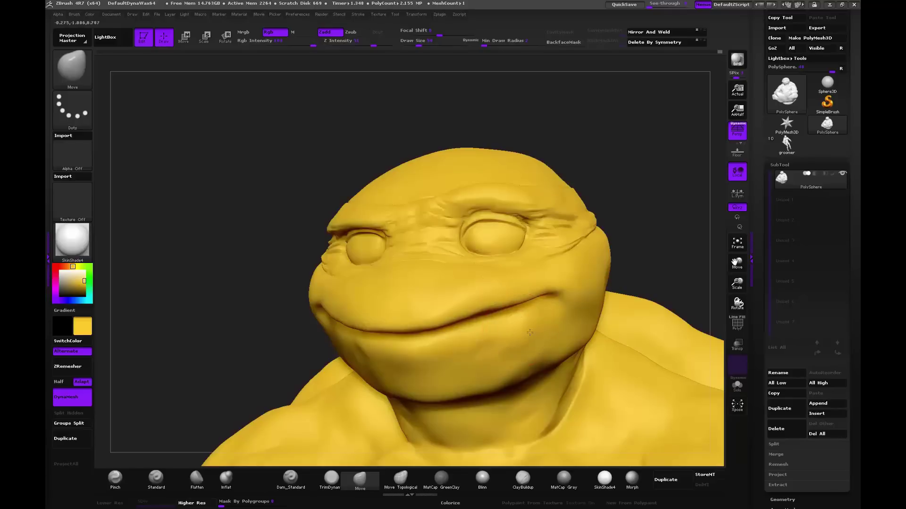
left_click_drag(482, 347, 437, 358)
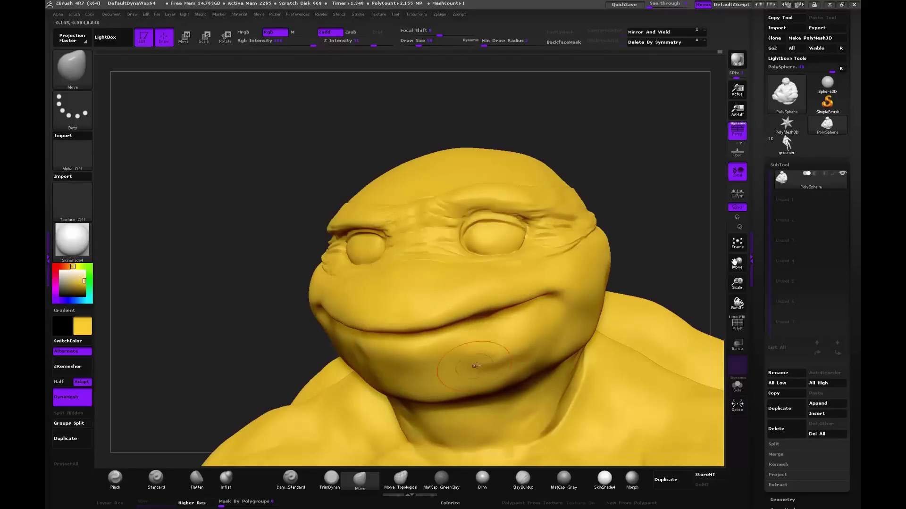
left_click_drag(667, 238, 656, 222)
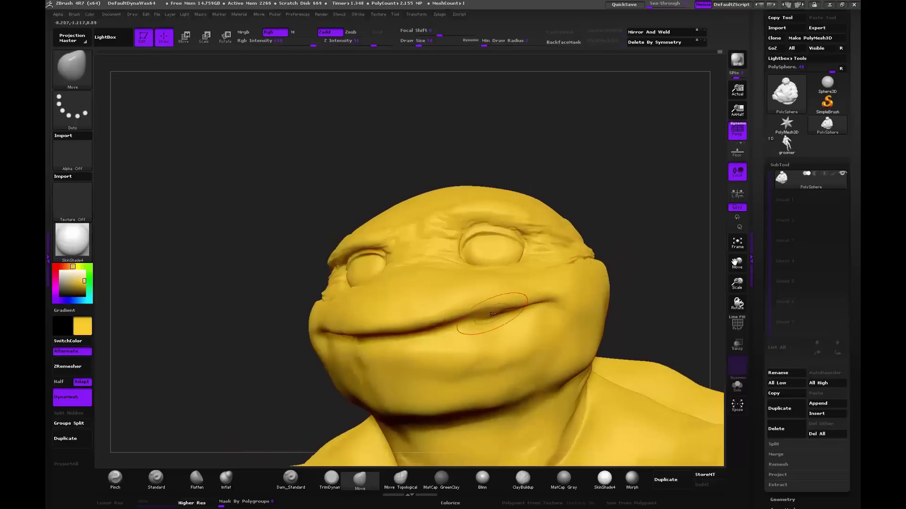
left_click_drag(527, 307, 489, 300)
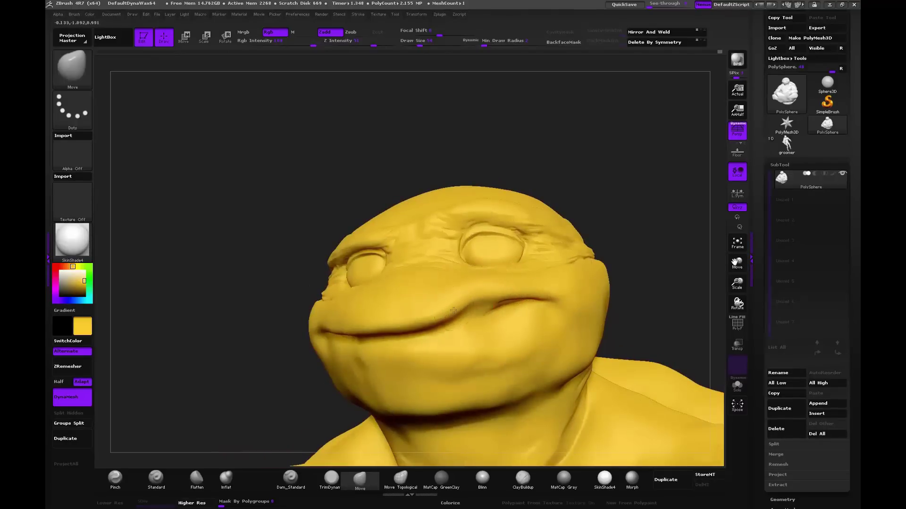
Step: Orbit around the head to check the profile, top and front of the face
mouse_move(490, 179)
left_mouse_down()
mouse_move(552, 175)
mouse_move(491, 283)
left_mouse_up()
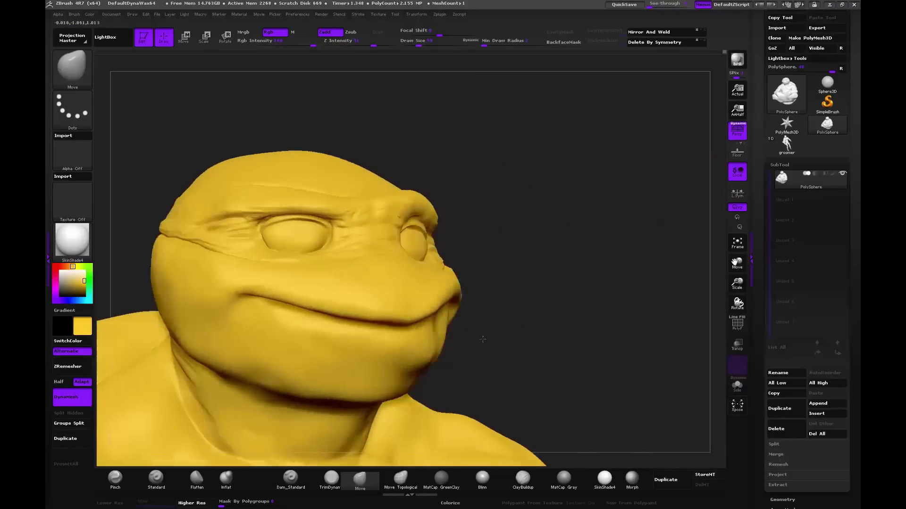
mouse_move(420, 338)
left_mouse_down()
mouse_move(477, 285)
mouse_move(460, 279)
mouse_move(373, 135)
mouse_move(431, 300)
left_mouse_up()
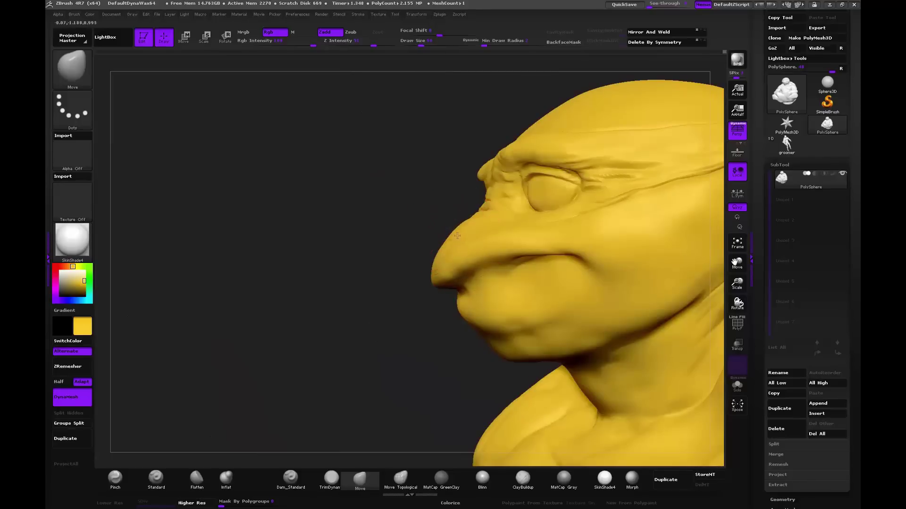
mouse_move(454, 222)
left_mouse_down()
mouse_move(476, 277)
mouse_move(419, 305)
left_mouse_up()
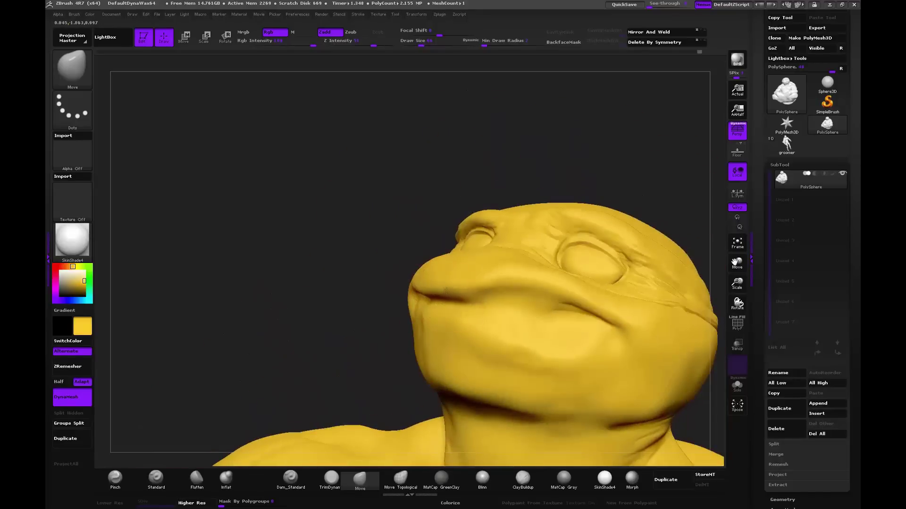
mouse_move(410, 293)
left_mouse_down()
mouse_move(560, 171)
mouse_move(505, 284)
left_mouse_up()
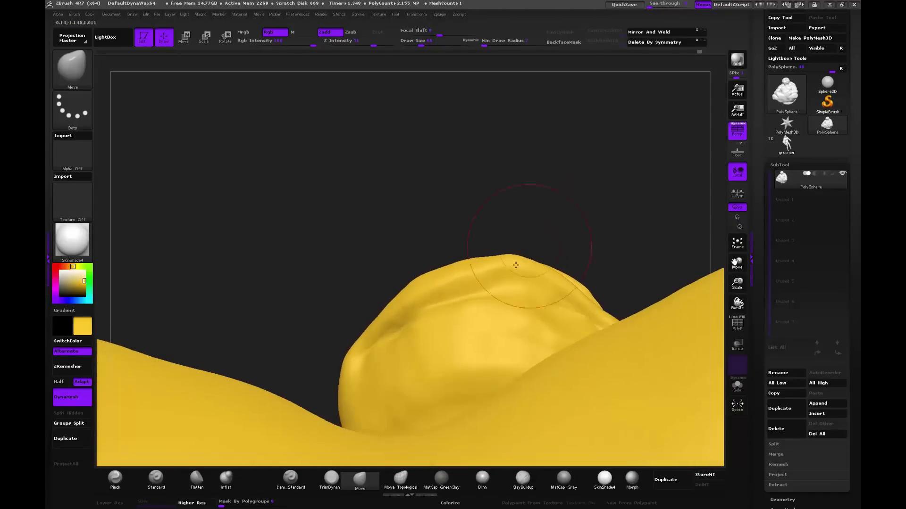
mouse_move(532, 189)
left_mouse_down()
mouse_move(604, 260)
mouse_move(414, 449)
left_mouse_up()
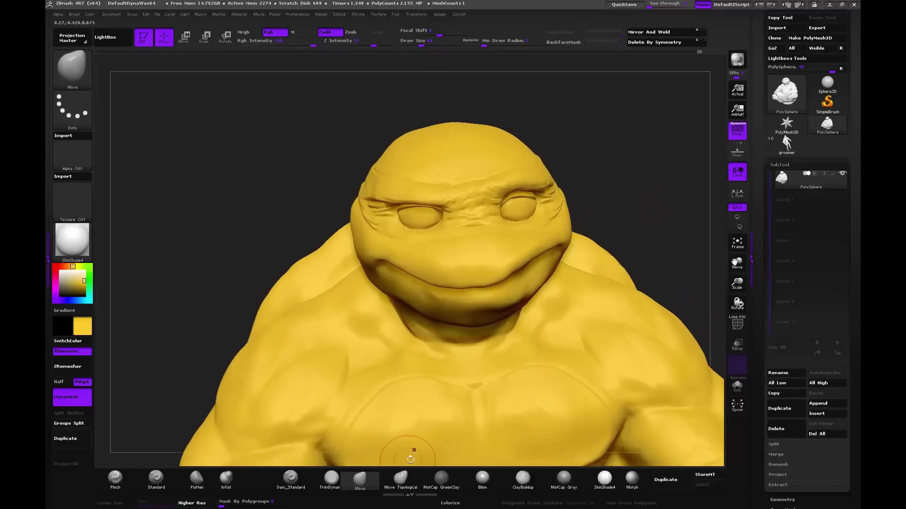
Step: Using ClayBuildup, sculpt creases on the chin below the mouth and lightly smooth the mouth corner
left_click(522, 478)
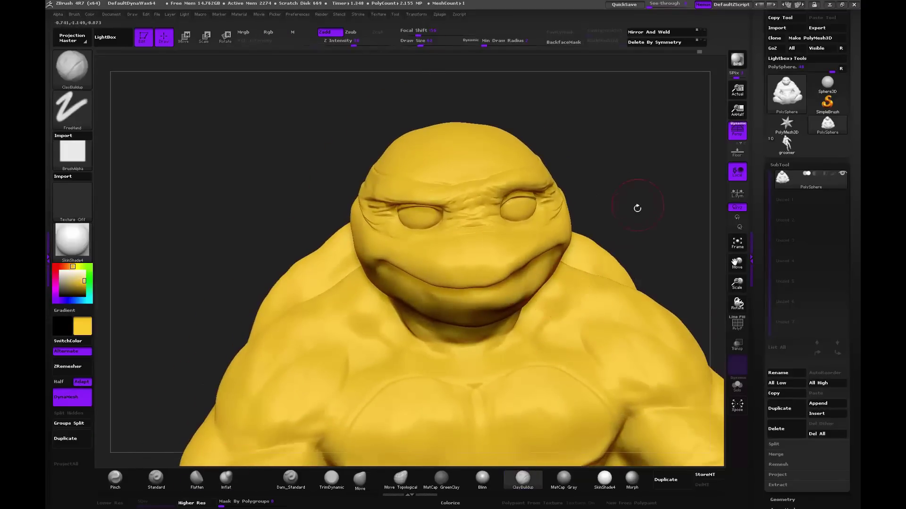
left_click_drag(639, 199, 537, 278)
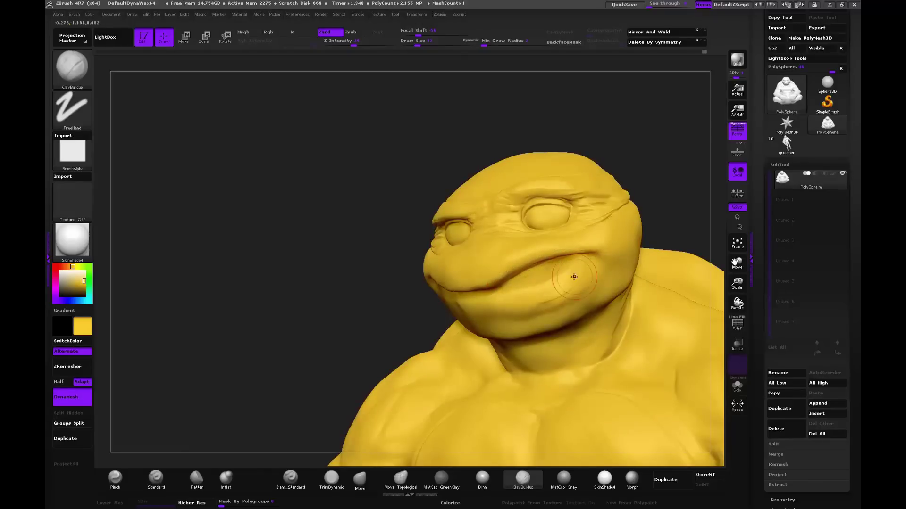
mouse_move(561, 306)
left_mouse_down()
mouse_move(514, 302)
mouse_move(579, 261)
left_mouse_up()
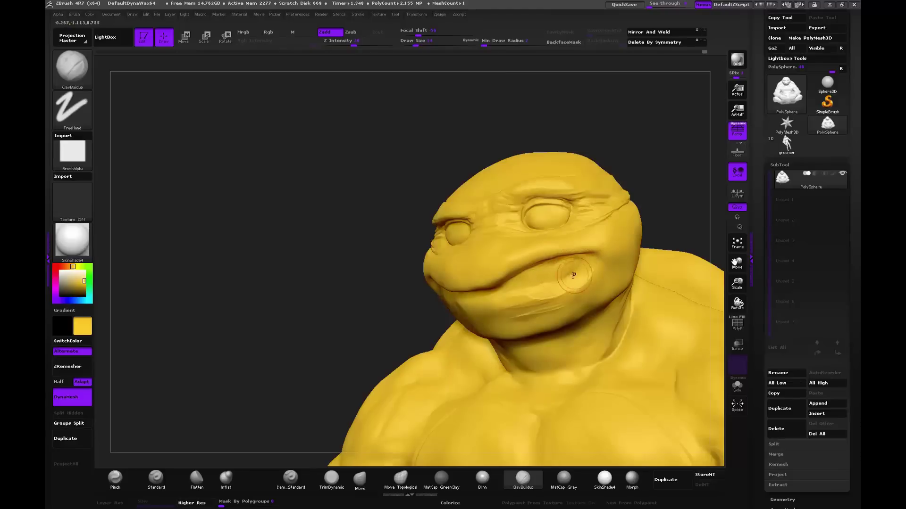
key("shift")
left_click_drag(591, 283, 588, 264, "shift")
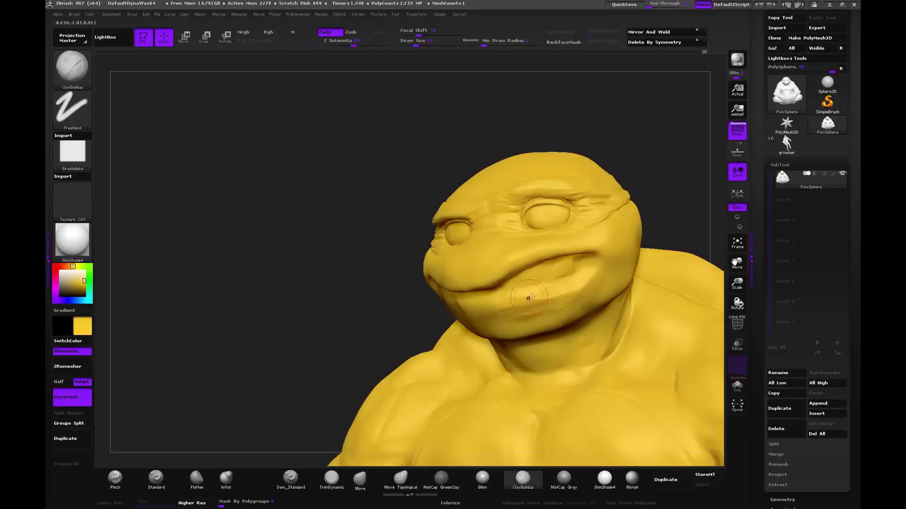
Step: Build up and reshape the mouth corner, then smooth it into a softer lip
left_click_drag(670, 192, 594, 207, "alt")
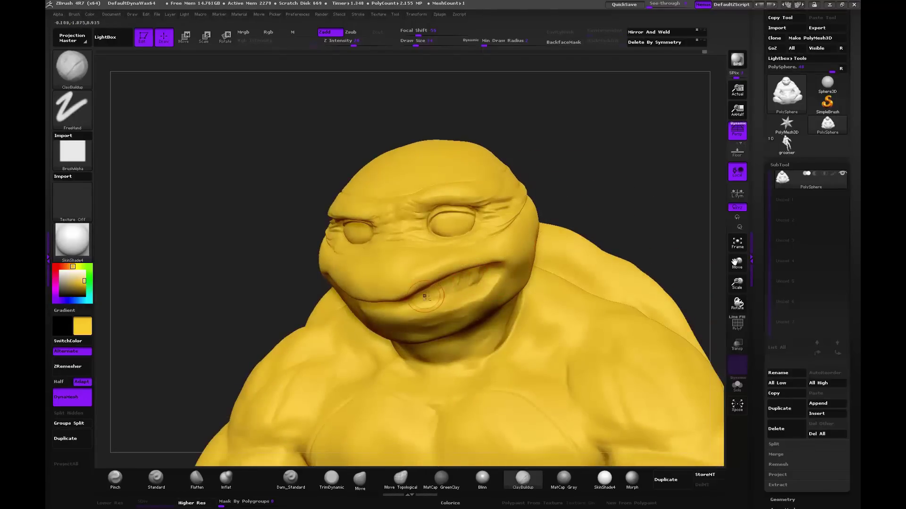
mouse_move(419, 296)
left_mouse_down()
mouse_move(467, 288)
mouse_move(468, 275)
left_mouse_up()
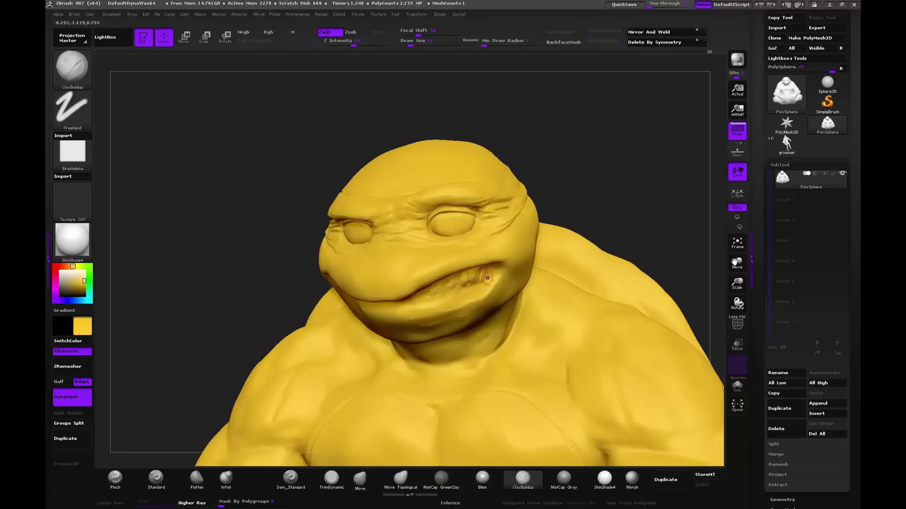
left_click_drag(487, 278, 447, 284, "shift")
left_click_drag(432, 292, 425, 297)
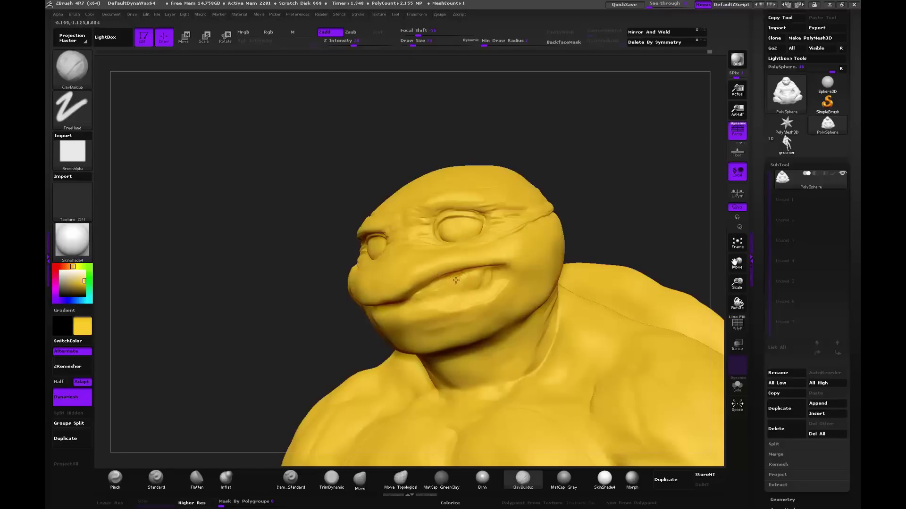
mouse_move(469, 278)
left_mouse_down("shift")
mouse_move(504, 268)
mouse_move(472, 264)
left_mouse_up("shift")
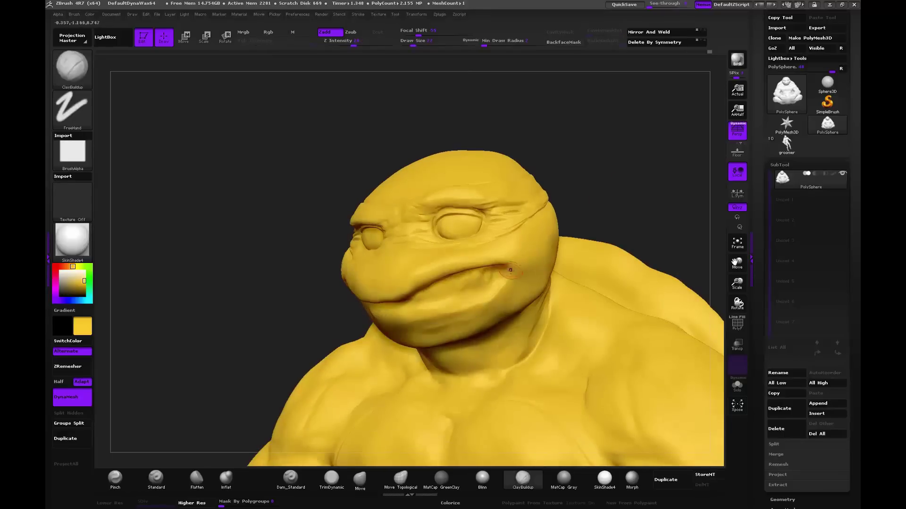
Step: With Dam_Standard, carve the lip line deeper, a crease inside the mouth and a groove between teeth
left_click(290, 478)
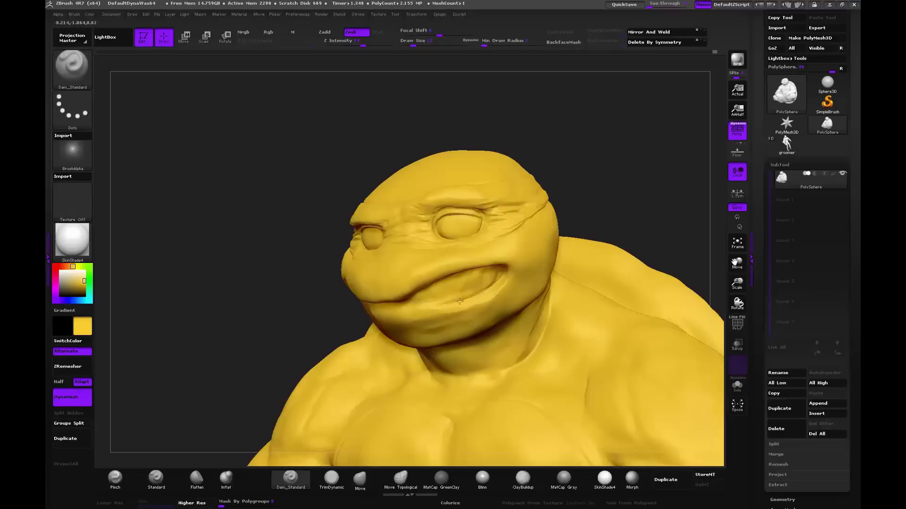
left_click_drag(465, 298, 365, 302)
left_click_drag(446, 281, 432, 301)
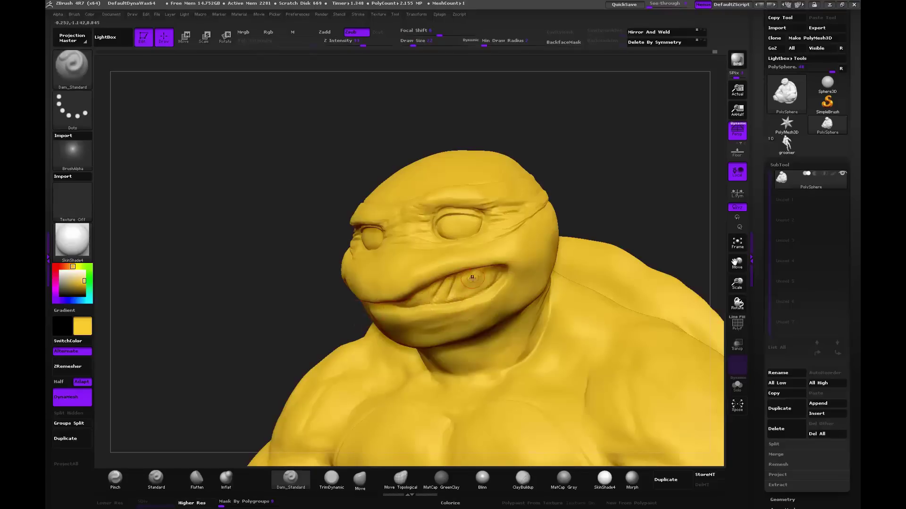
mouse_move(471, 278)
left_mouse_down()
mouse_move(456, 297)
mouse_move(417, 302)
mouse_move(434, 291)
mouse_move(472, 293)
left_mouse_up()
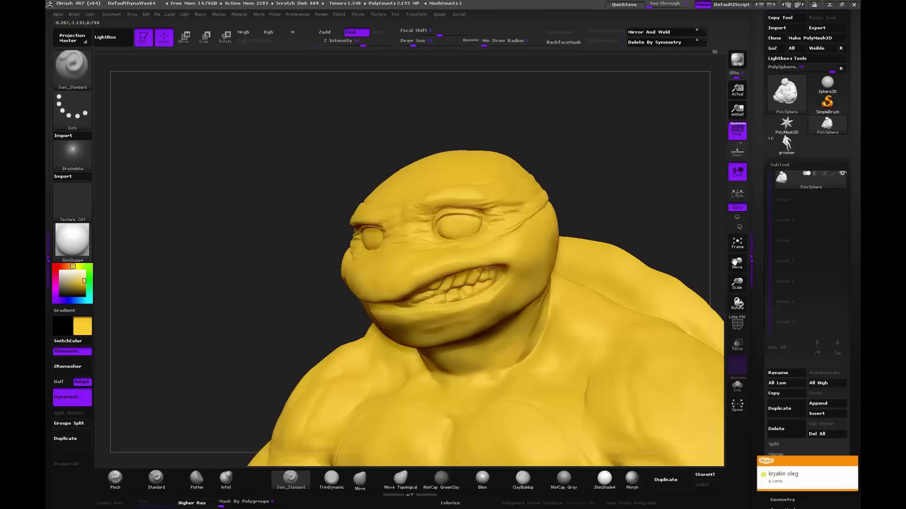
left_click(522, 478)
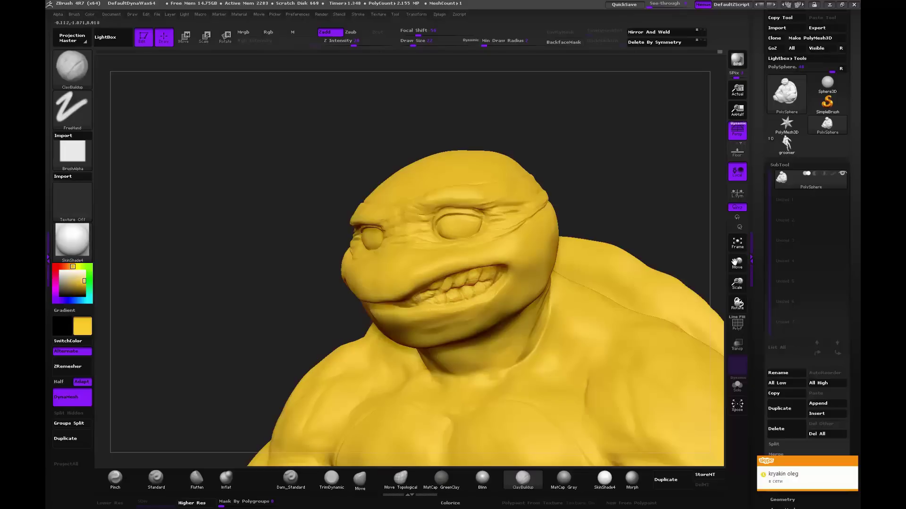
left_click(360, 479)
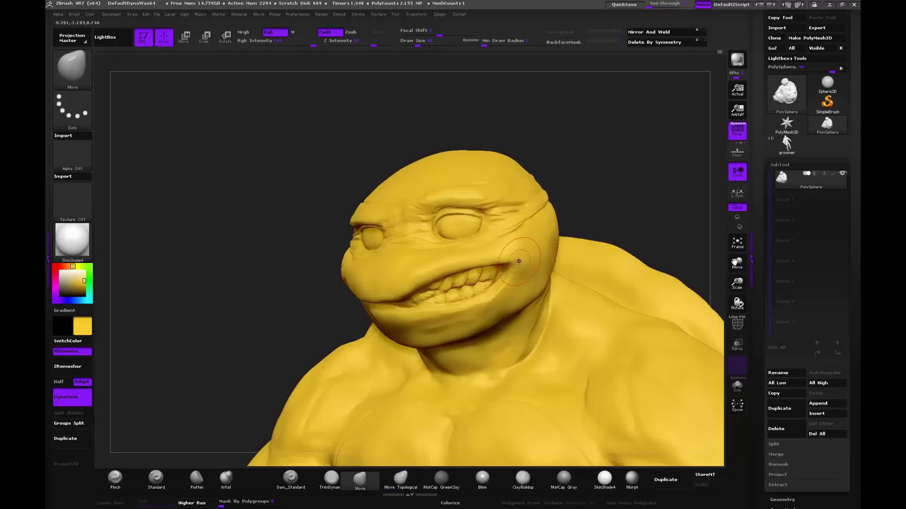
Step: Raise the Move brush Draw Size to 35 and check the head in profile and front views
key("]")
left_click_drag(611, 204, 542, 208)
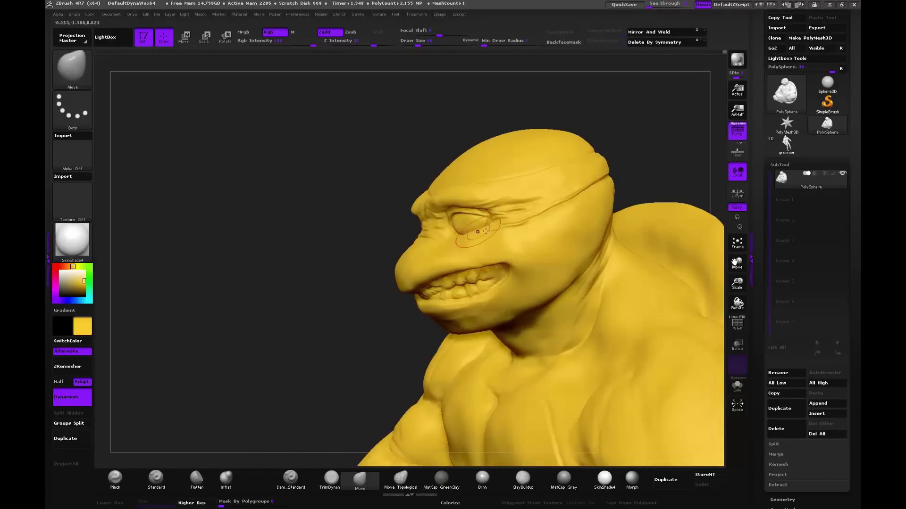
left_click_drag(475, 234, 504, 261)
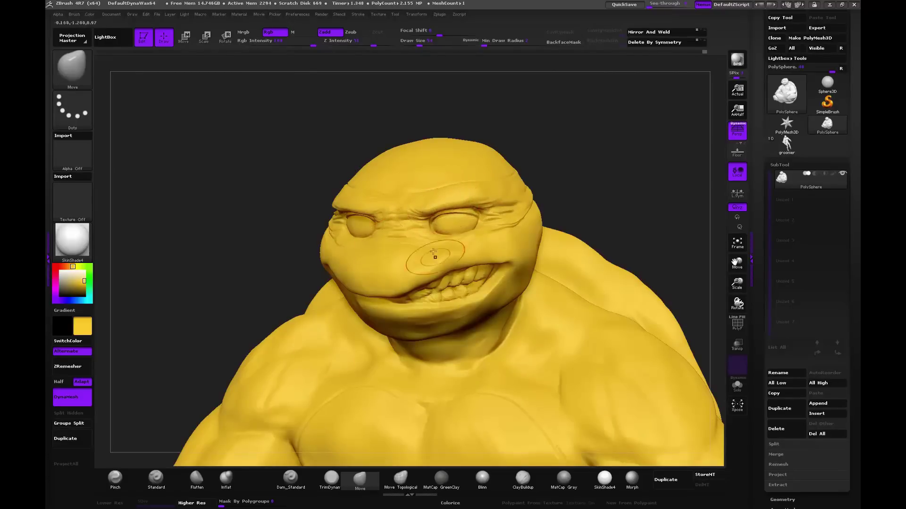
Step: Cycle through the Dam_Standard, ClayBuildup, Standard and Pinch brushes
left_click(290, 477)
left_click(523, 478)
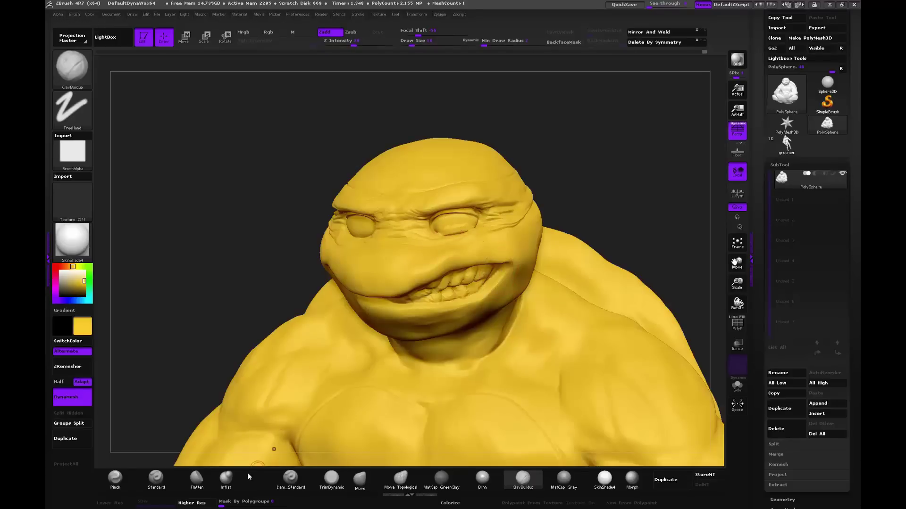
left_click(156, 477)
left_click(290, 478)
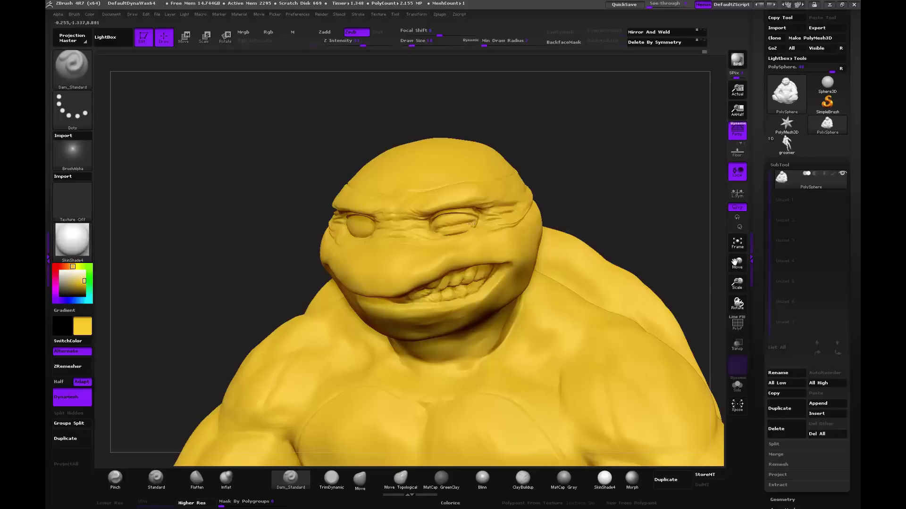
left_click(115, 478)
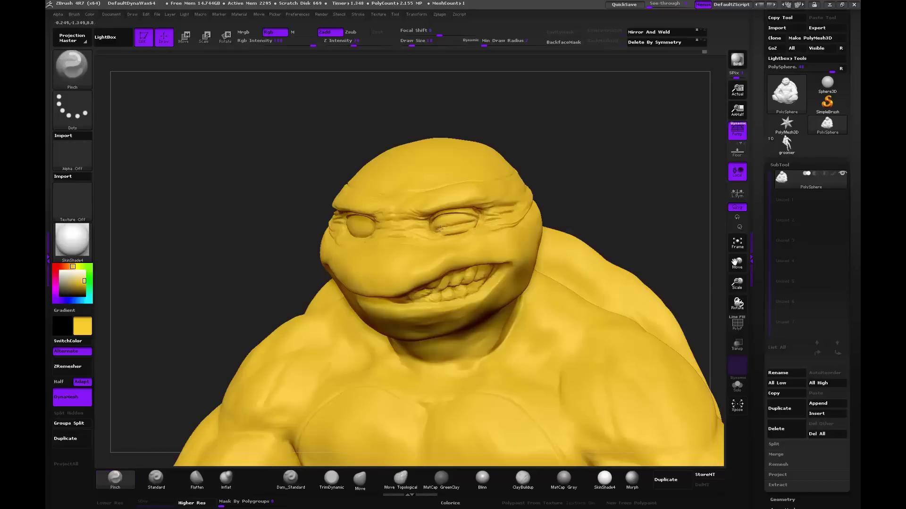
Step: Smooth around the right eye, then carve wrinkles between the eyes, along the right brow and above the lip
key("shift")
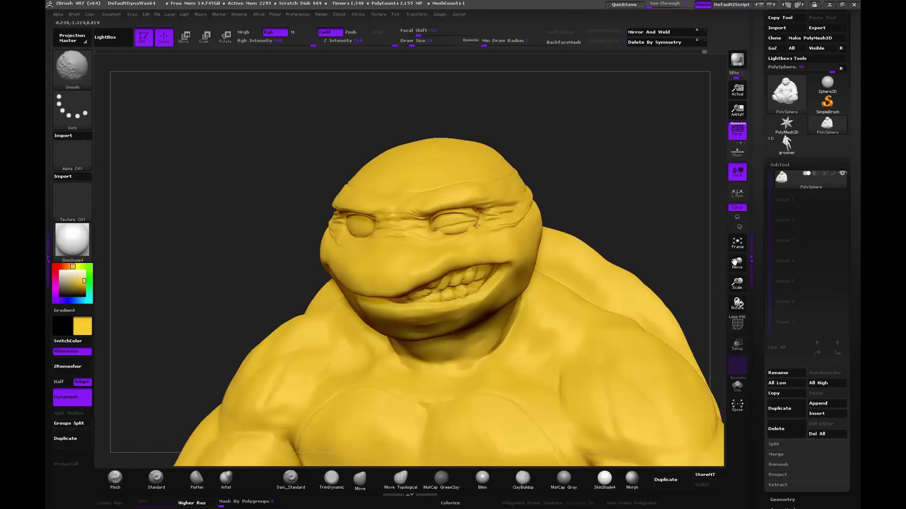
left_click_drag(472, 220, 483, 222, "shift")
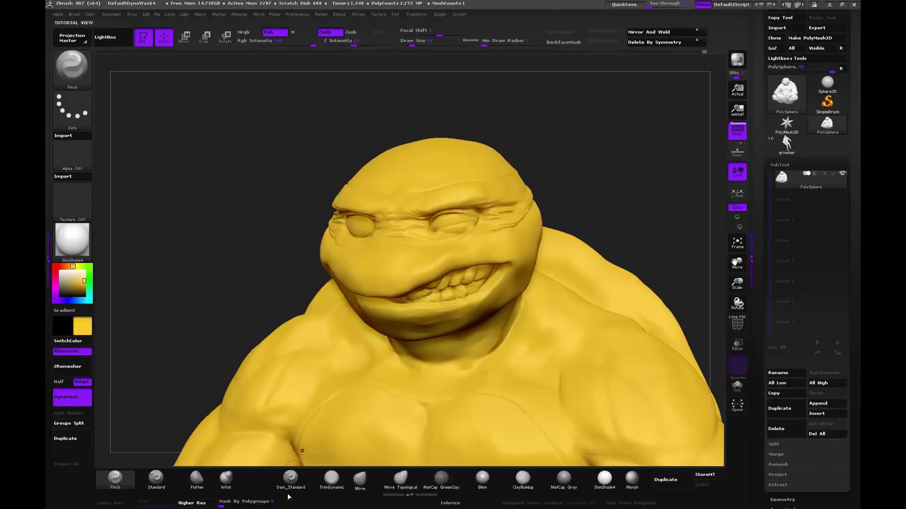
left_click(290, 478)
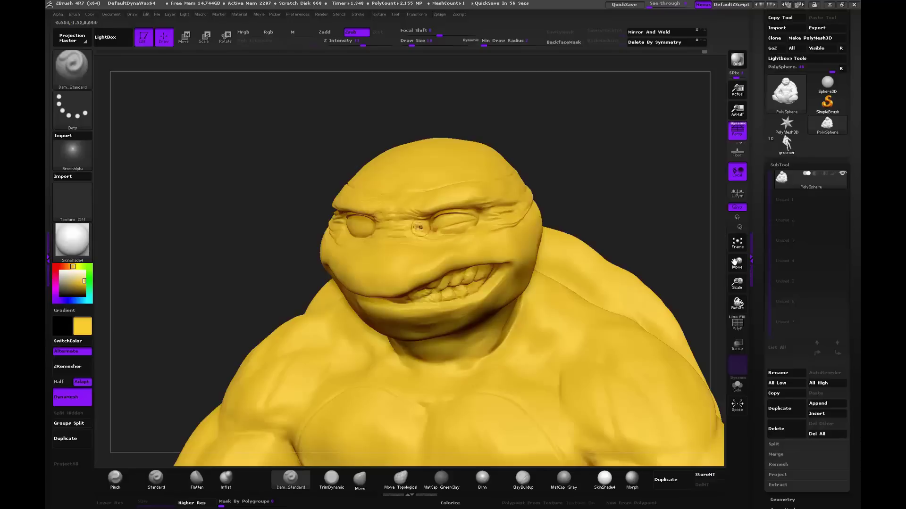
left_click_drag(449, 227, 395, 223)
left_click_drag(493, 198, 510, 194)
left_click_drag(513, 263, 477, 255)
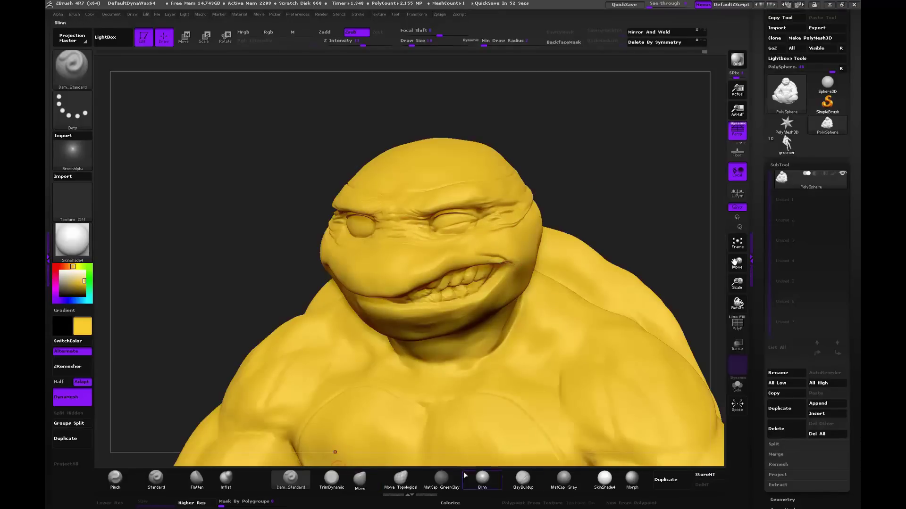
Step: With ClayBuildup selected, Shift-smooth the cheek surface and the mouth area
left_click(531, 476)
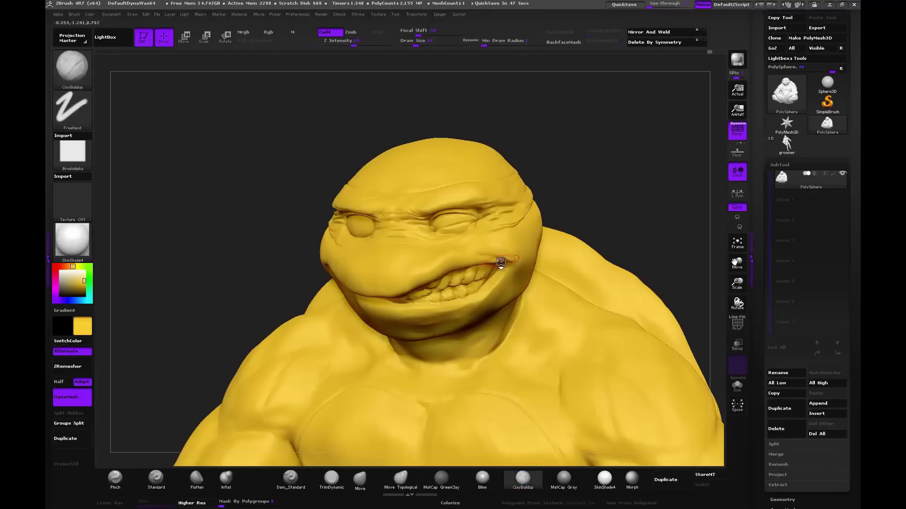
key("shift")
left_click_drag(517, 247, 512, 250, "shift")
key("shift")
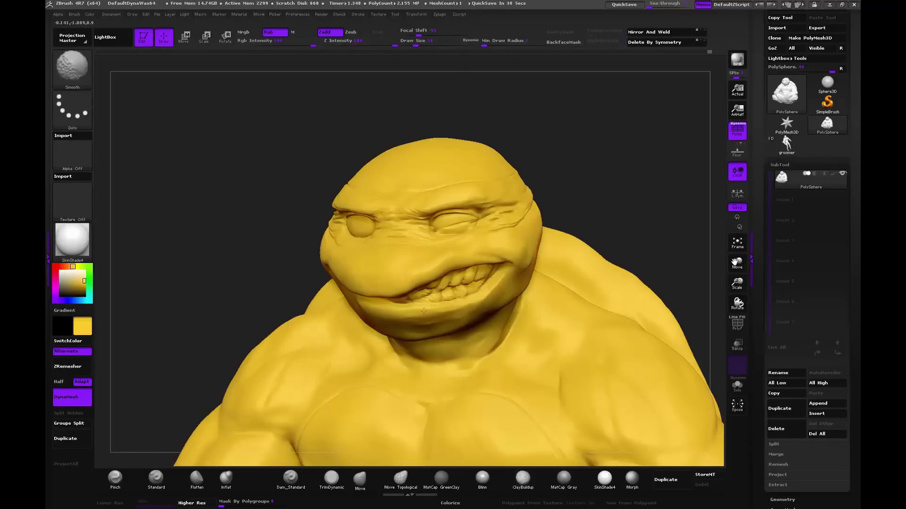
left_click_drag(465, 301, 421, 302, "shift")
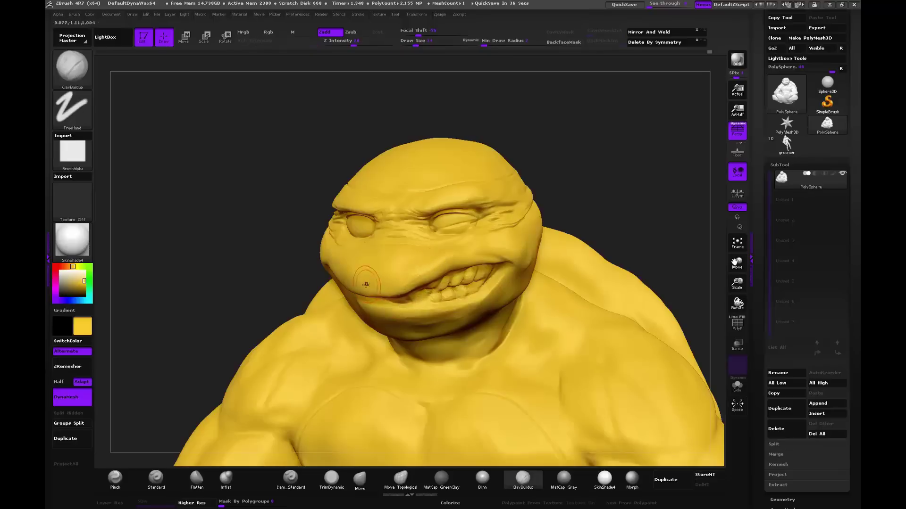
Step: Rotate to an upright front view and smooth the mouth and teeth area
mouse_move(572, 174)
left_mouse_down()
mouse_move(580, 192)
mouse_move(614, 198)
left_mouse_up()
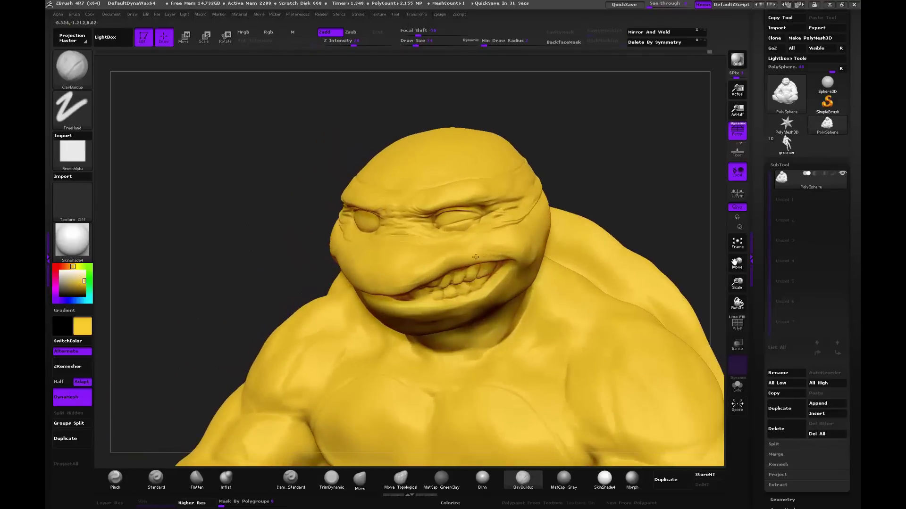
key("shift")
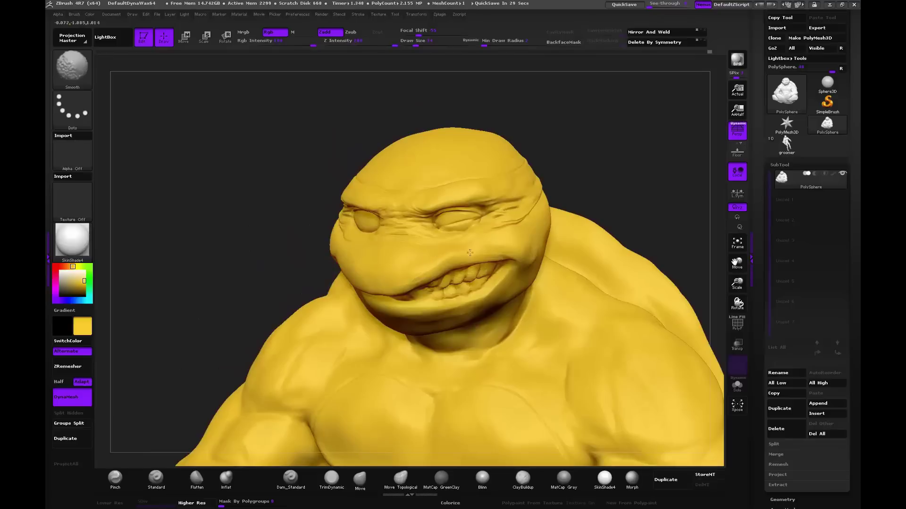
key("shift")
mouse_move(439, 294)
left_mouse_down("shift")
mouse_move(470, 281)
mouse_move(467, 297)
left_mouse_up("shift")
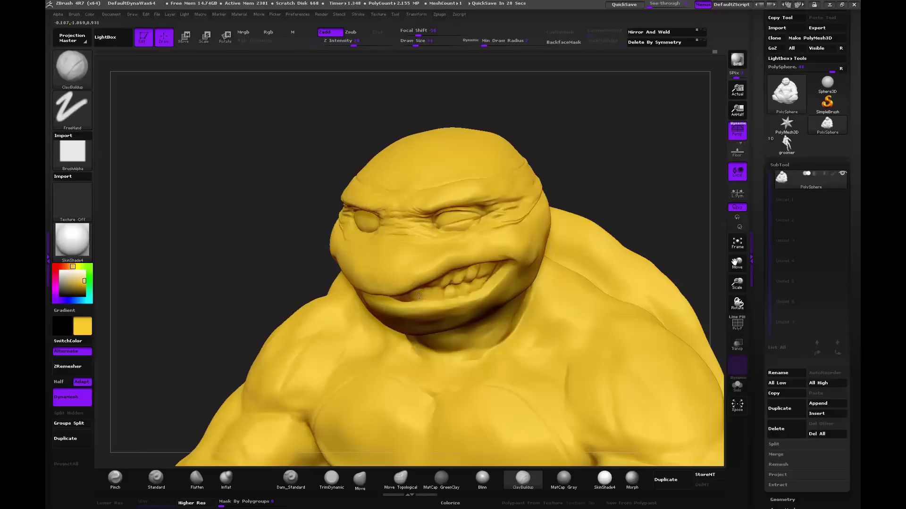
left_click(291, 479)
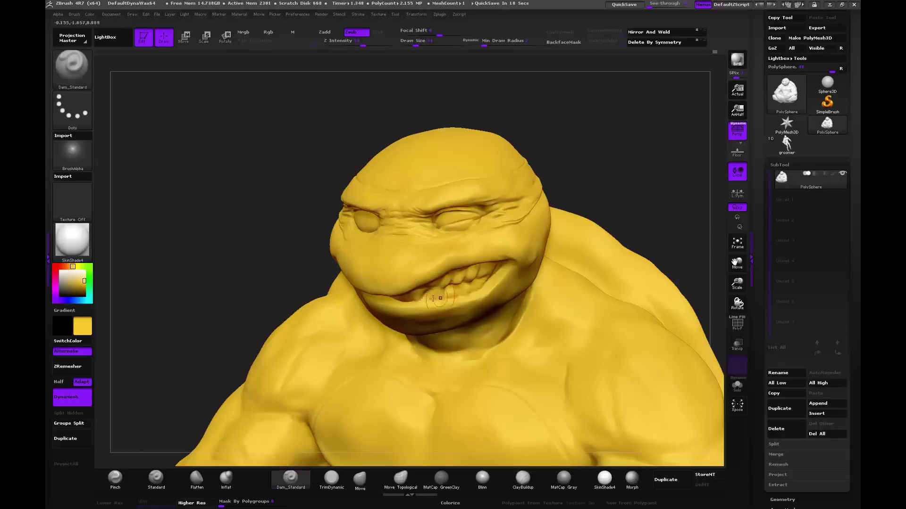
Step: Deepen the mouth-corner crease and define the teeth, using a smaller brush for the lip crease
left_click_drag(441, 294, 410, 299)
left_click_drag(466, 293, 462, 293)
left_click_drag(458, 295, 445, 273)
mouse_move(613, 144)
left_mouse_down()
mouse_move(535, 159)
mouse_move(442, 258)
left_mouse_up()
key("bracketleft")
key("bracketleft")
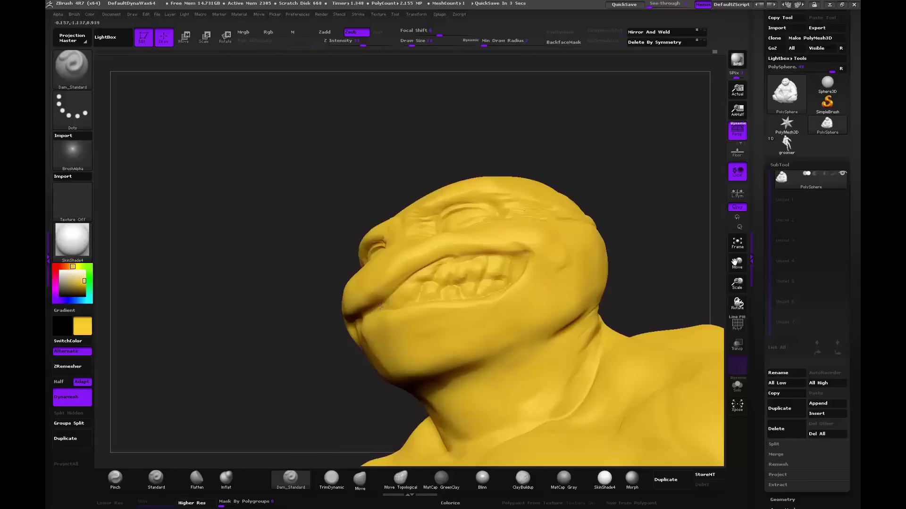
left_click_drag(408, 283, 365, 315)
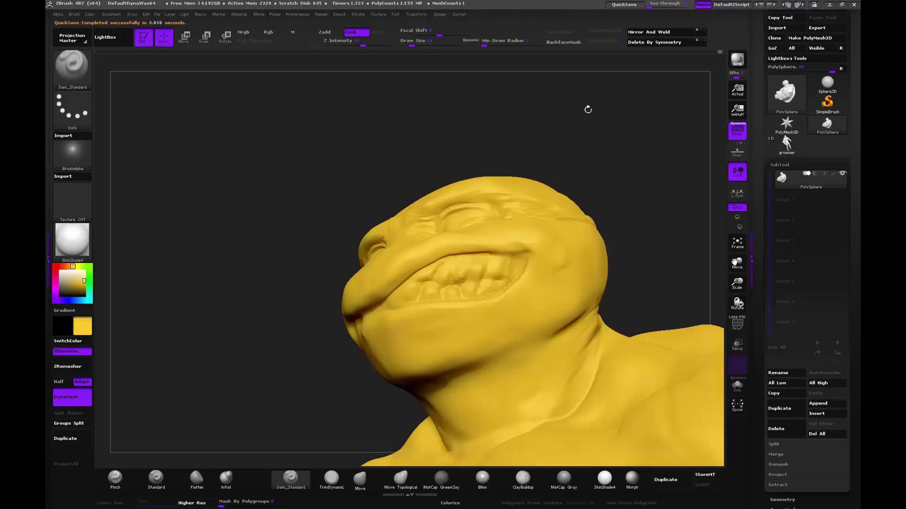
Step: Soften around the teeth, carve vertical gaps and the upper-lower tooth line, then smooth them
mouse_move(587, 107)
left_mouse_down()
mouse_move(604, 141)
mouse_move(564, 177)
left_mouse_up()
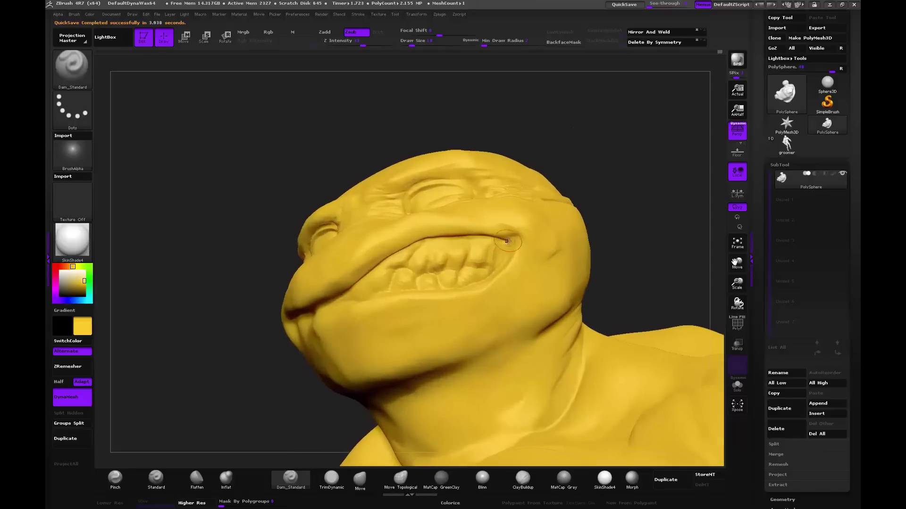
key("shift")
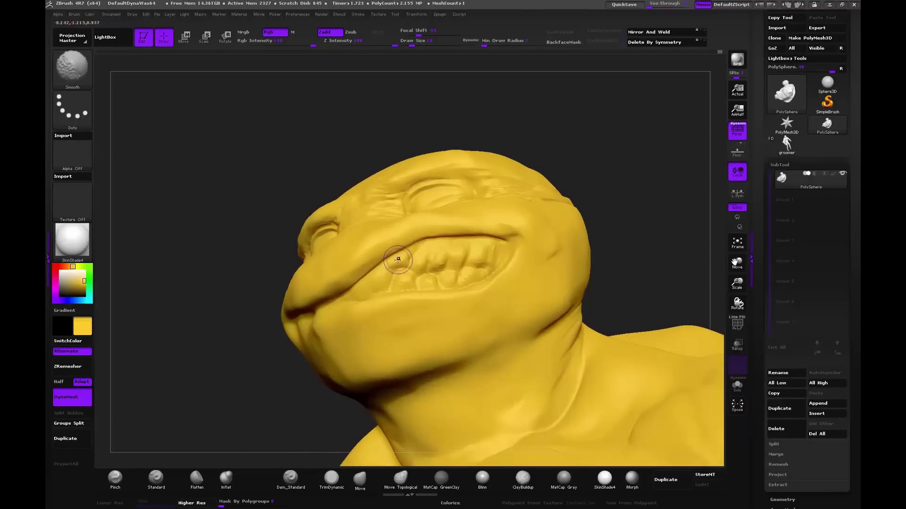
mouse_move(385, 279)
left_mouse_down("shift")
mouse_move(429, 260)
mouse_move(409, 256)
left_mouse_up("shift")
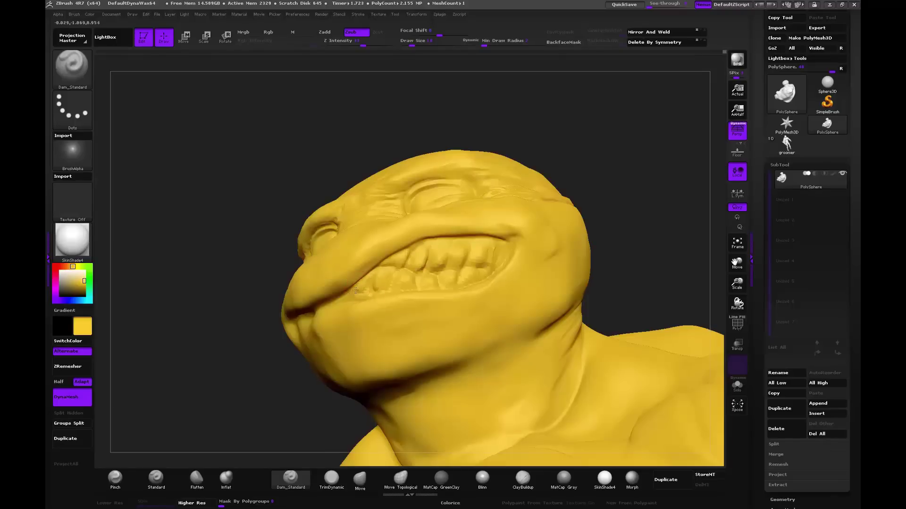
left_click_drag(439, 224, 449, 253)
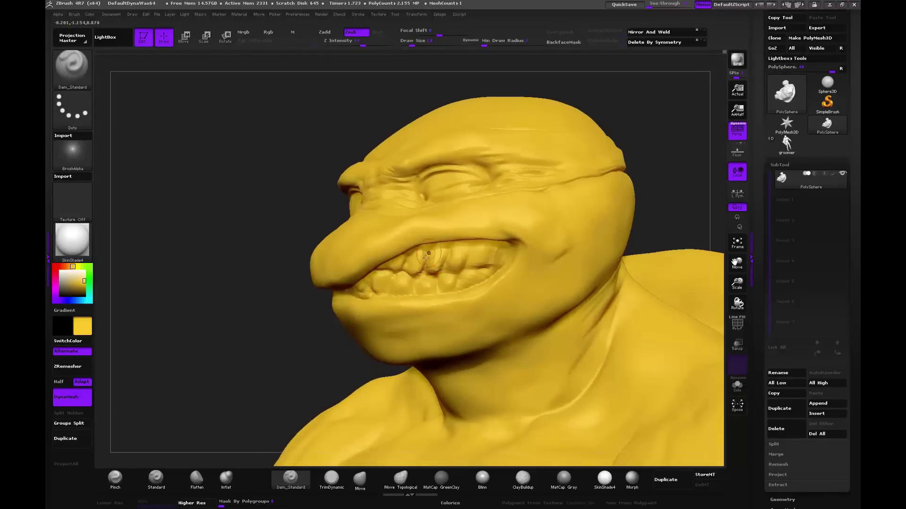
mouse_move(456, 245)
left_mouse_down()
mouse_move(446, 261)
mouse_move(462, 264)
left_mouse_up()
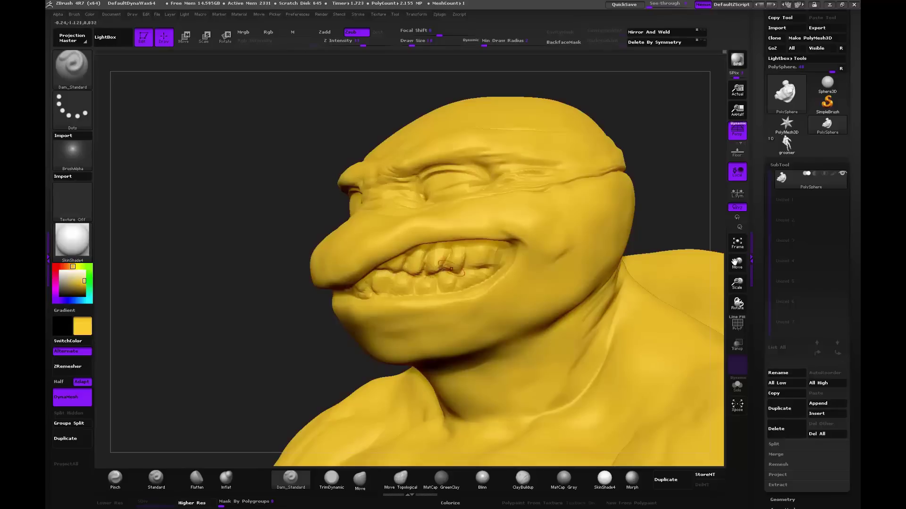
mouse_move(482, 267)
left_mouse_down()
mouse_move(502, 258)
mouse_move(488, 259)
left_mouse_up()
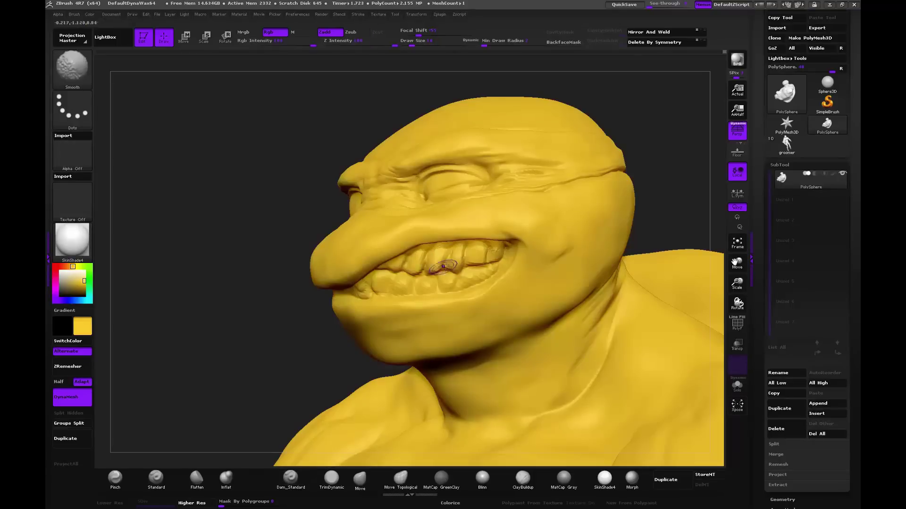
left_click_drag(458, 244, 475, 248, "shift")
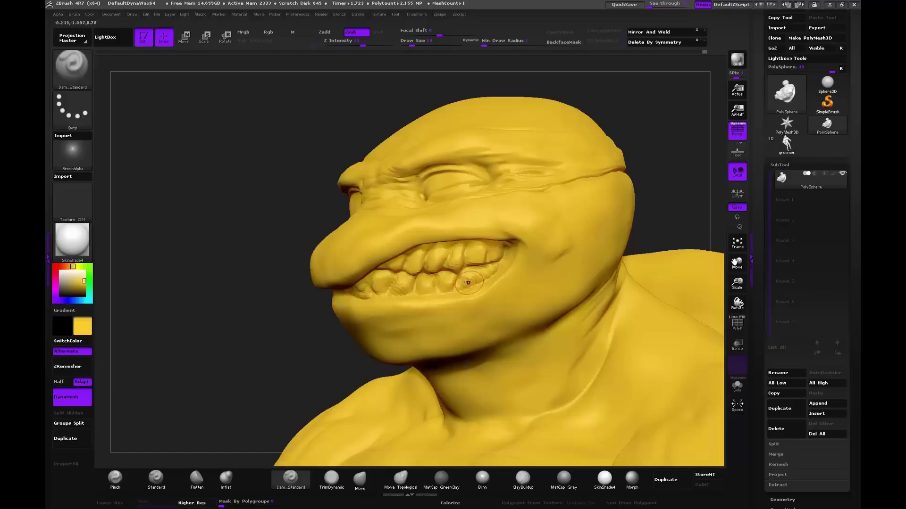
left_click_drag(246, 356, 224, 363)
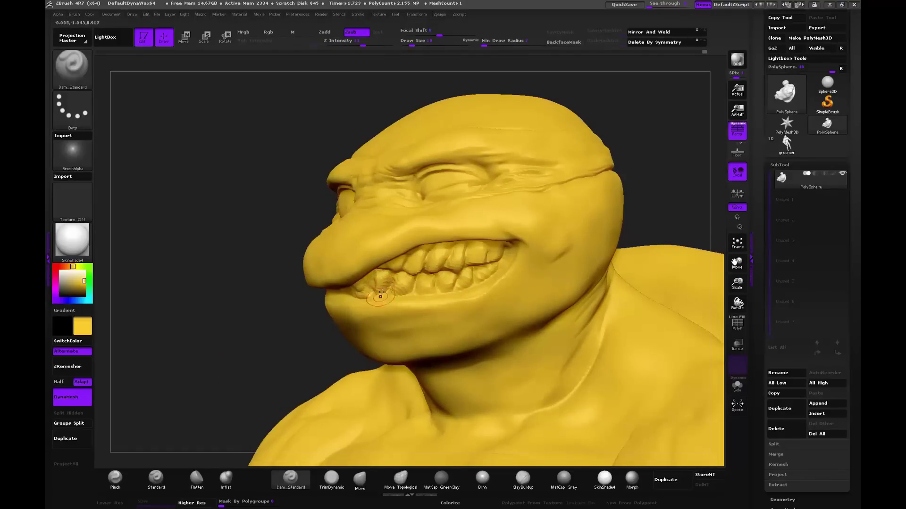
left_click(115, 478)
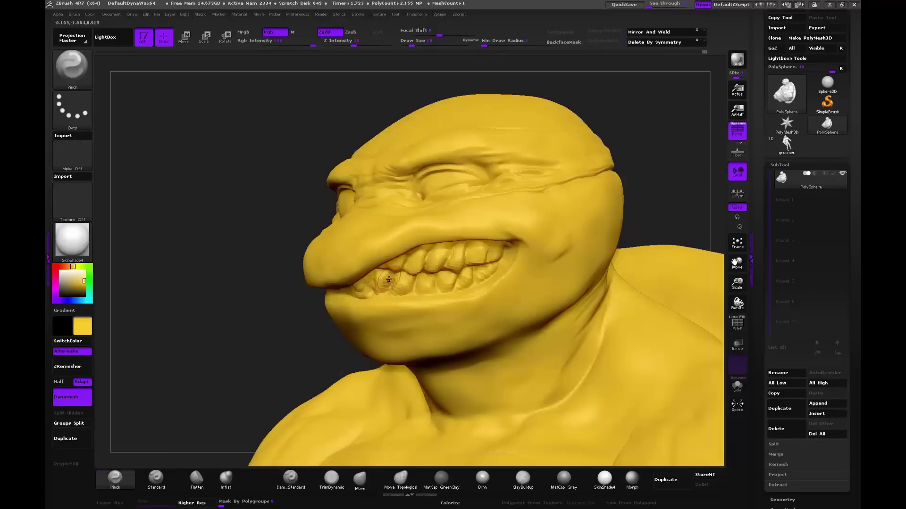
Step: Switch to Dam_Standard via BDS, try a crease under the left lower lid, then undo it
mouse_move(269, 321)
left_mouse_down("shift")
mouse_move(270, 349)
mouse_move(618, 164)
mouse_move(444, 203)
mouse_move(488, 175)
left_mouse_up("shift")
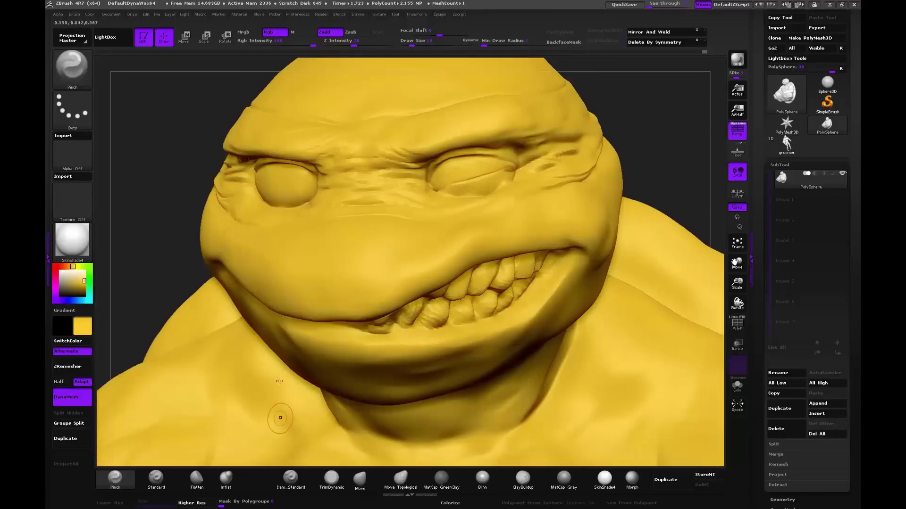
key("b")
key("d")
key("s")
mouse_move(314, 194)
left_mouse_down()
mouse_move(267, 198)
mouse_move(305, 199)
mouse_move(306, 191)
mouse_move(311, 203)
mouse_move(262, 191)
left_mouse_up()
left_click(115, 478)
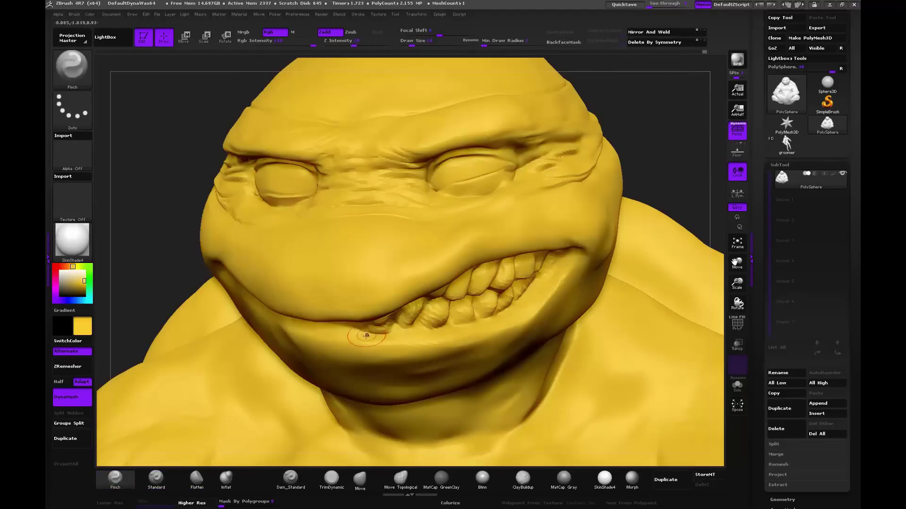
left_click_drag(661, 169, 656, 156)
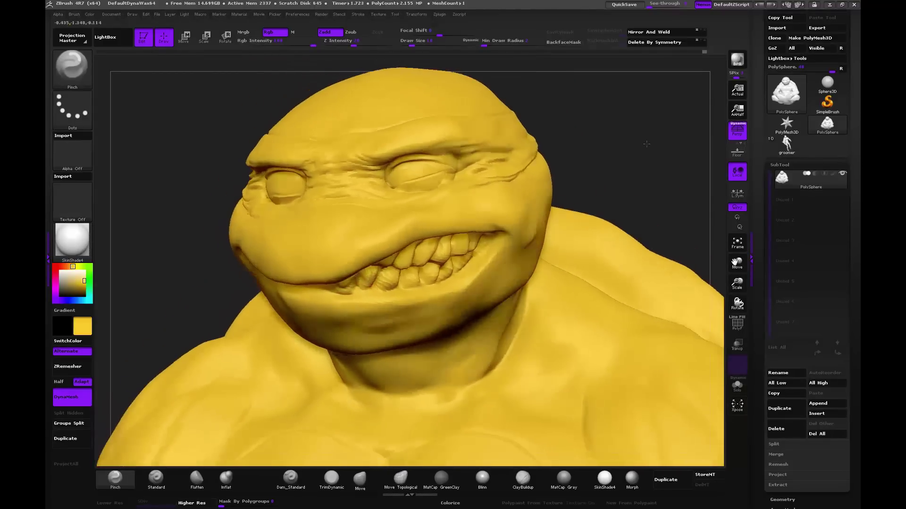
Step: With an enlarged Move brush, pull the brow ridge down and reshape the left cheek and mouth-corner fold
left_click(359, 478)
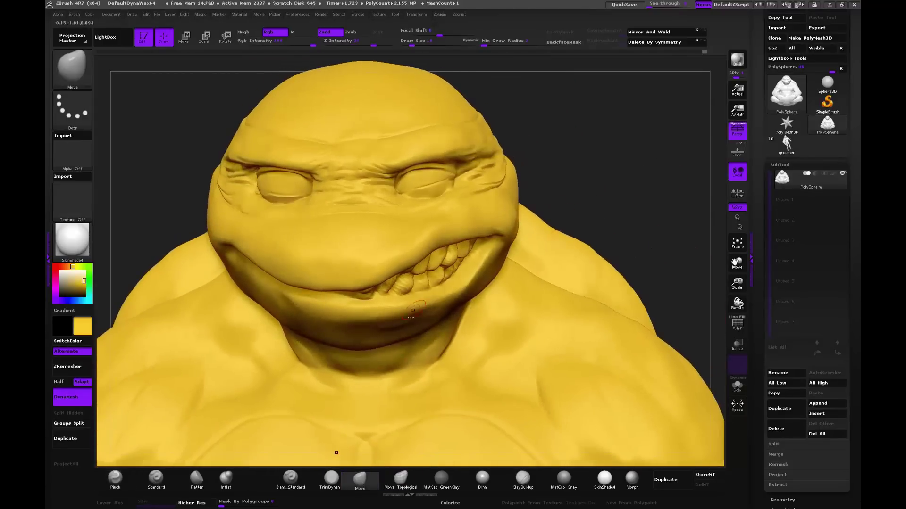
key("bracketright")
left_click_drag(290, 165, 340, 180)
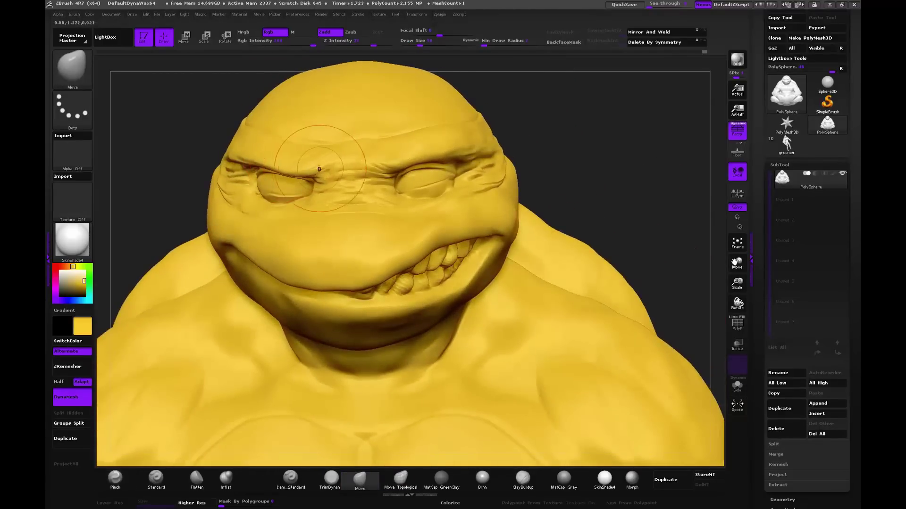
left_click_drag(283, 170, 368, 182)
left_click_drag(330, 141, 409, 156)
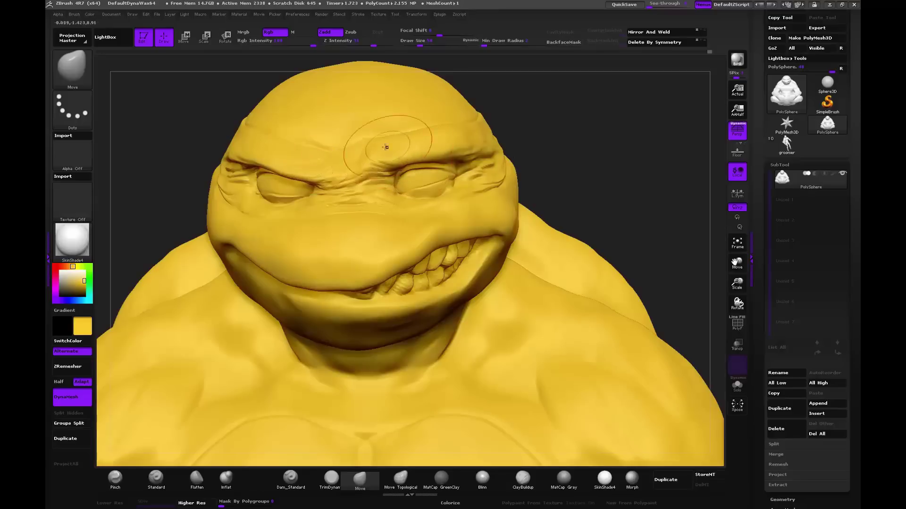
left_click_drag(415, 121, 410, 156)
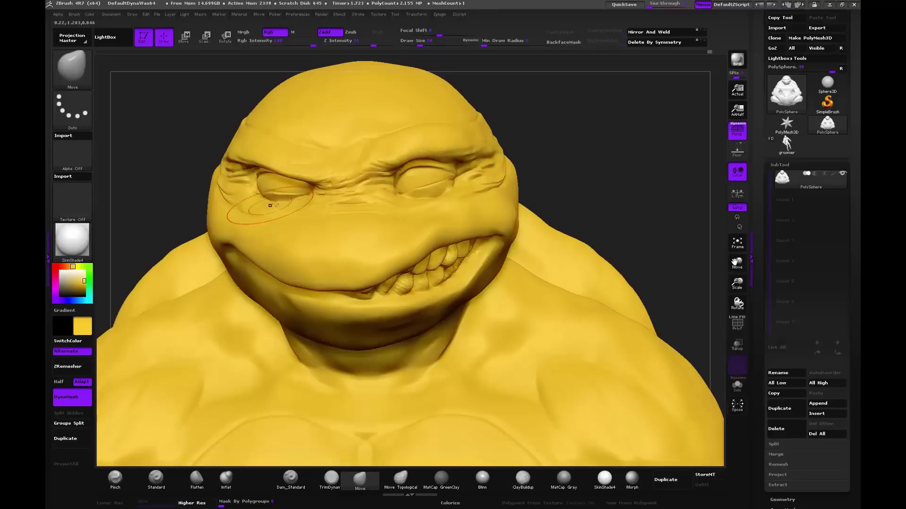
left_click_drag(242, 229, 242, 213)
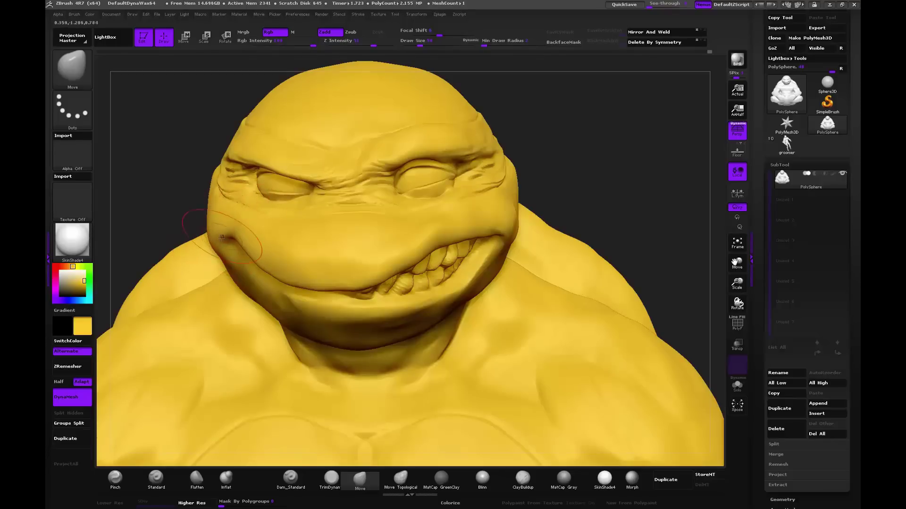
left_click_drag(227, 255, 220, 247)
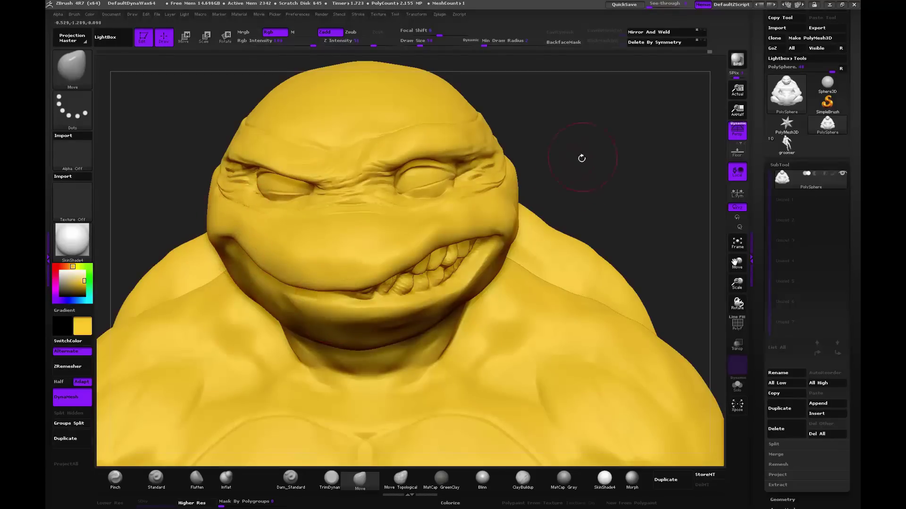
left_click_drag(582, 158, 434, 200)
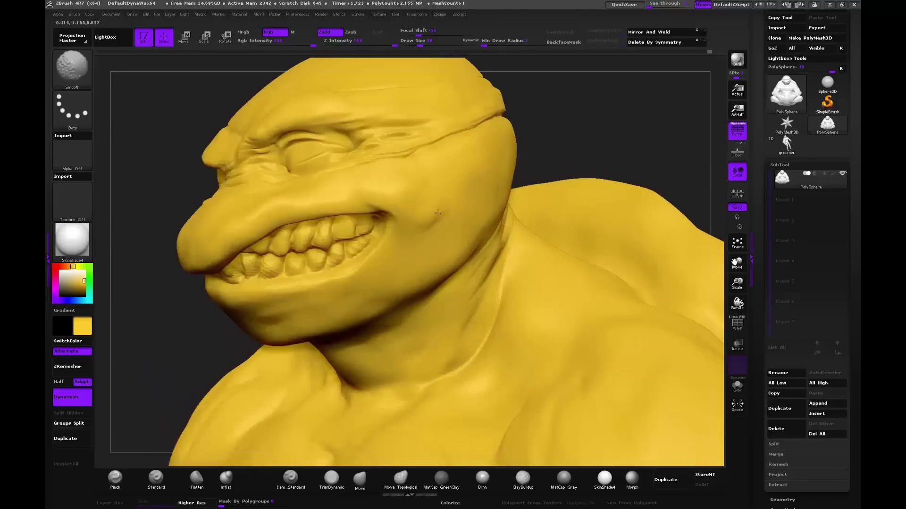
mouse_move(542, 129)
left_mouse_down()
mouse_move(602, 176)
mouse_move(628, 145)
left_mouse_up()
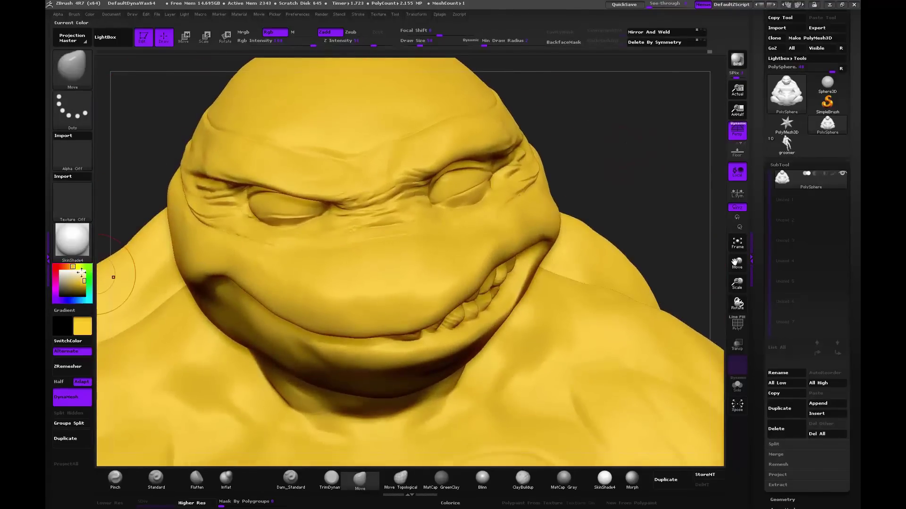
Step: Shift the bust's main colour from lime yellow-green to a darker olive-yellow in the colour picker
left_click(80, 267)
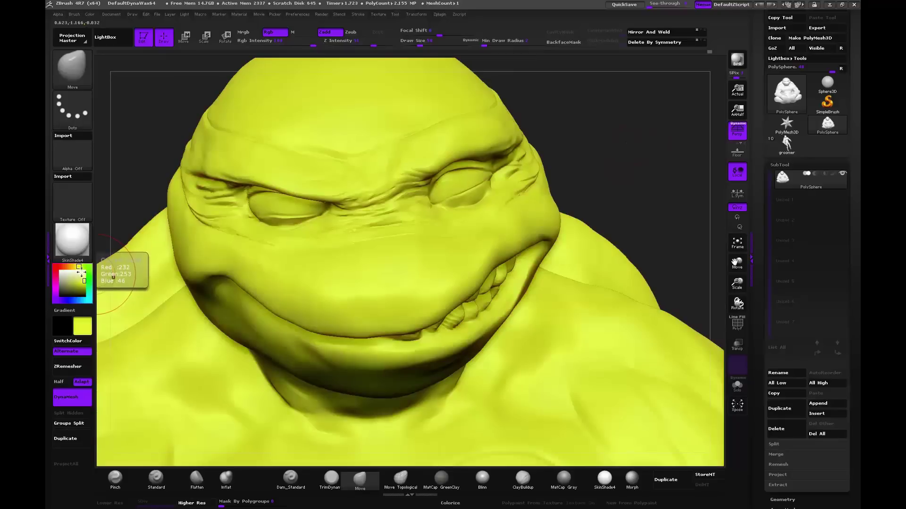
left_click_drag(81, 267, 75, 267)
left_click(84, 288)
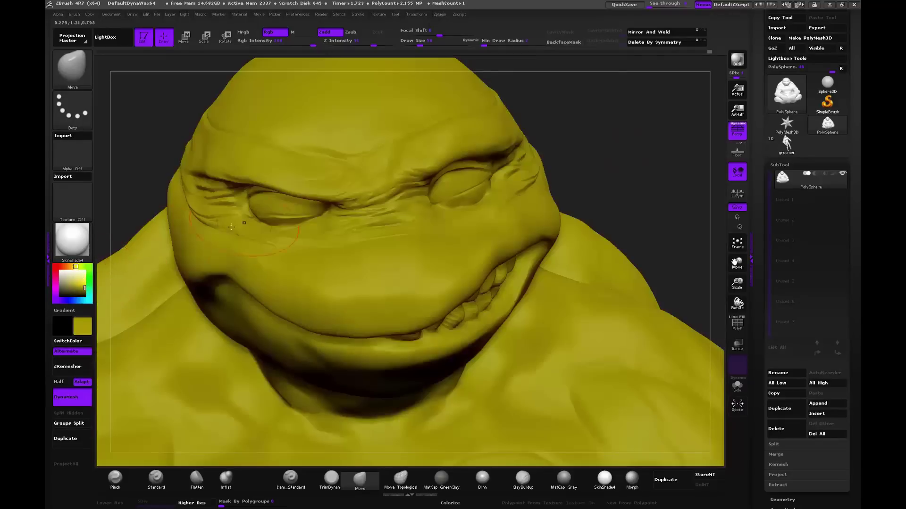
left_click_drag(617, 141, 634, 129)
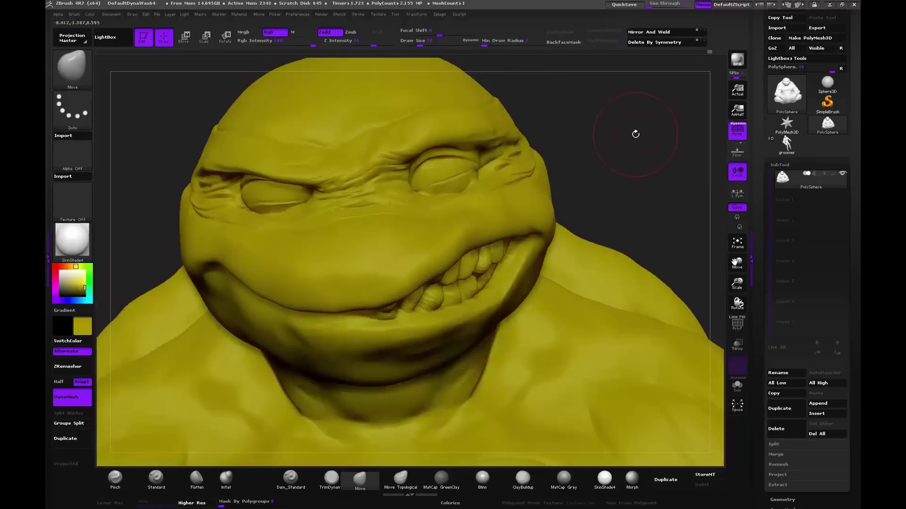